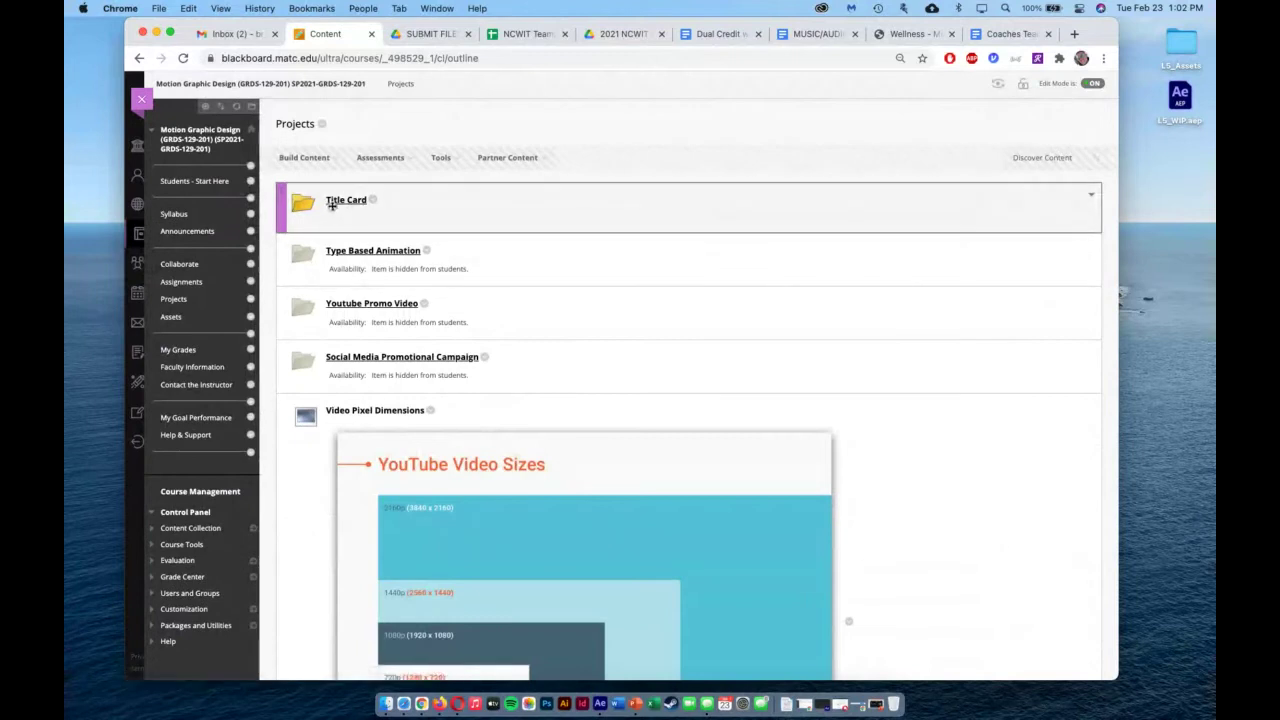
Open the Title Card submission link and look through the Project #1 Demo and SUBMIT FILES HERE folders in Drive.
click(336, 201)
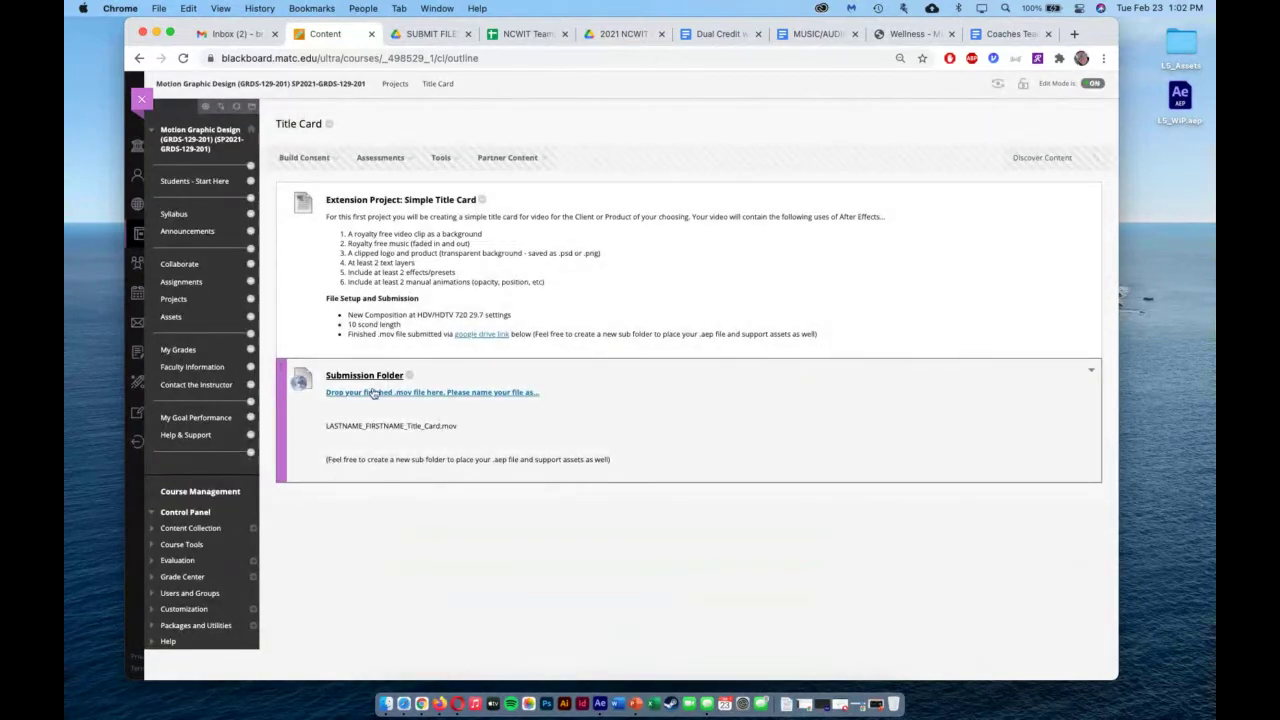
click(369, 394)
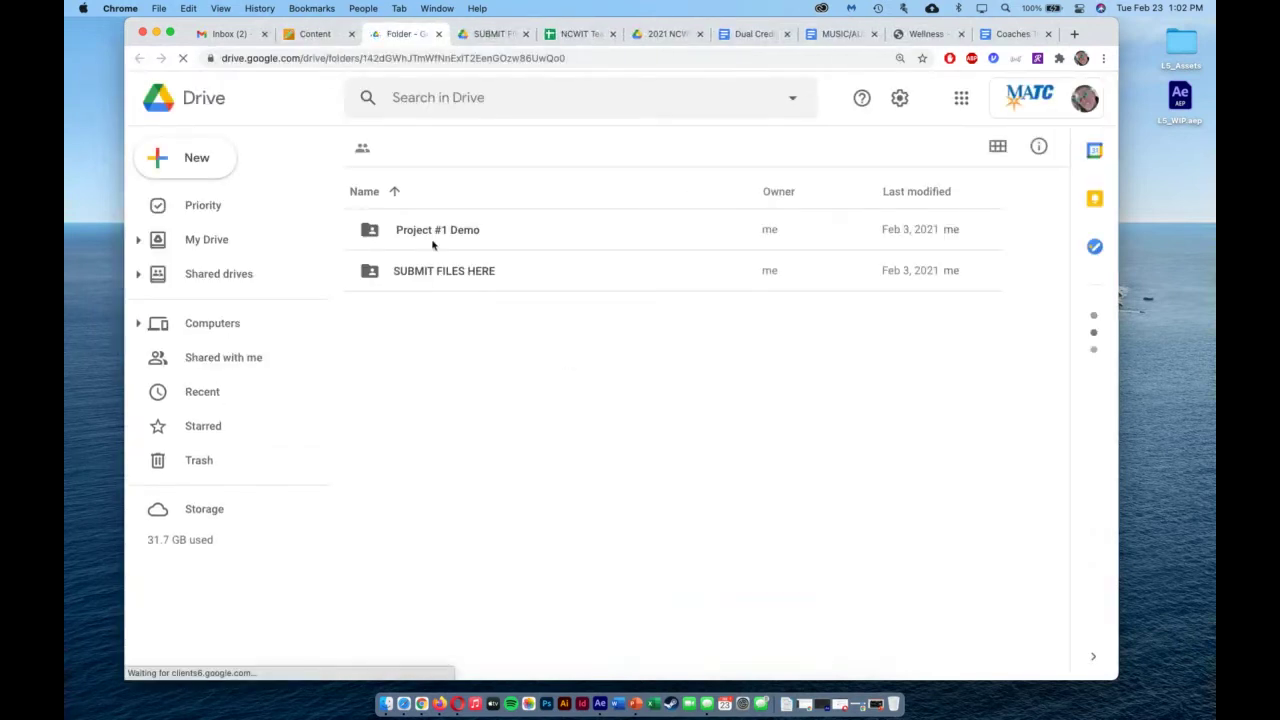
double_click(418, 236)
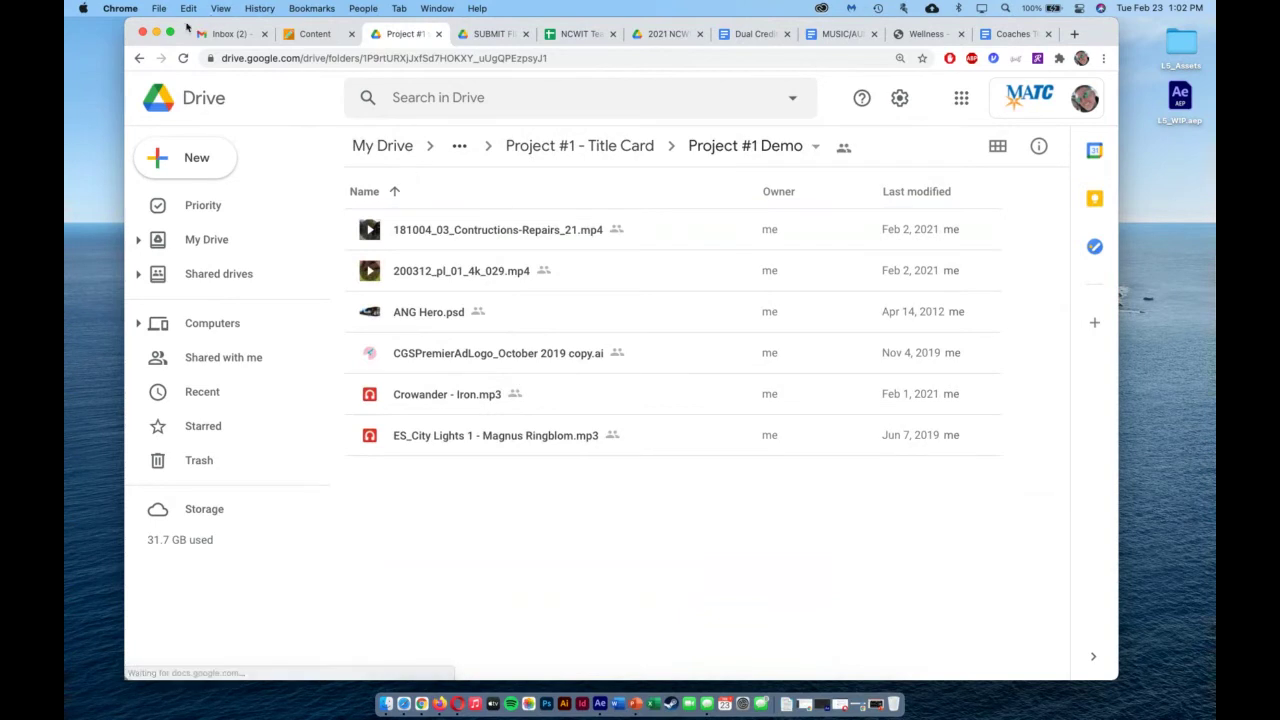
click(139, 60)
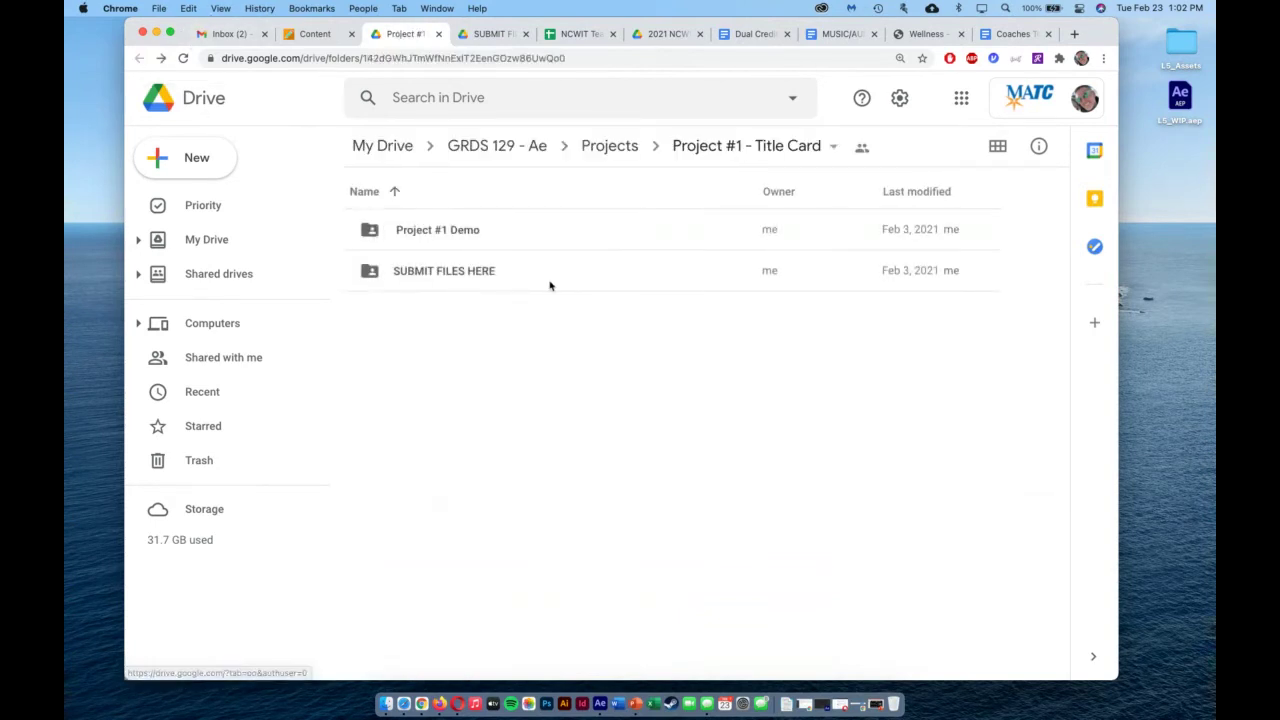
double_click(551, 272)
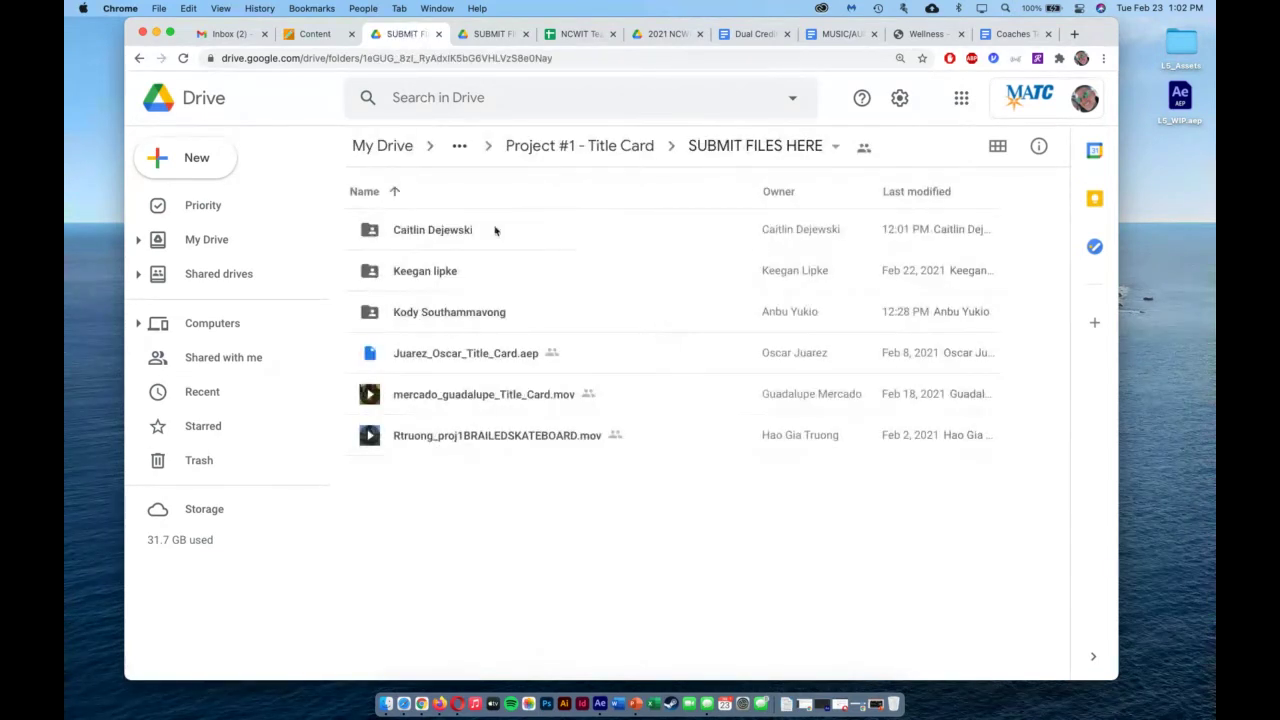
Preview the skateboard video submission and view the contents of the third student's submission folder.
click(447, 358)
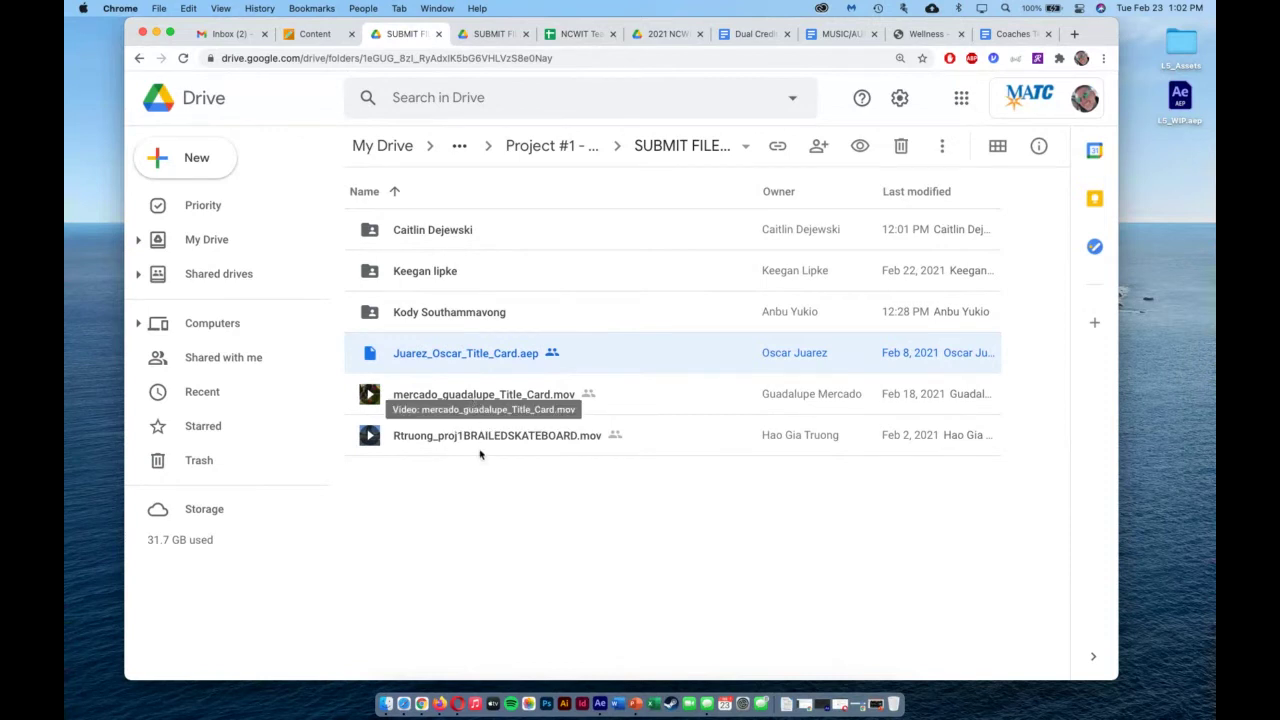
double_click(426, 434)
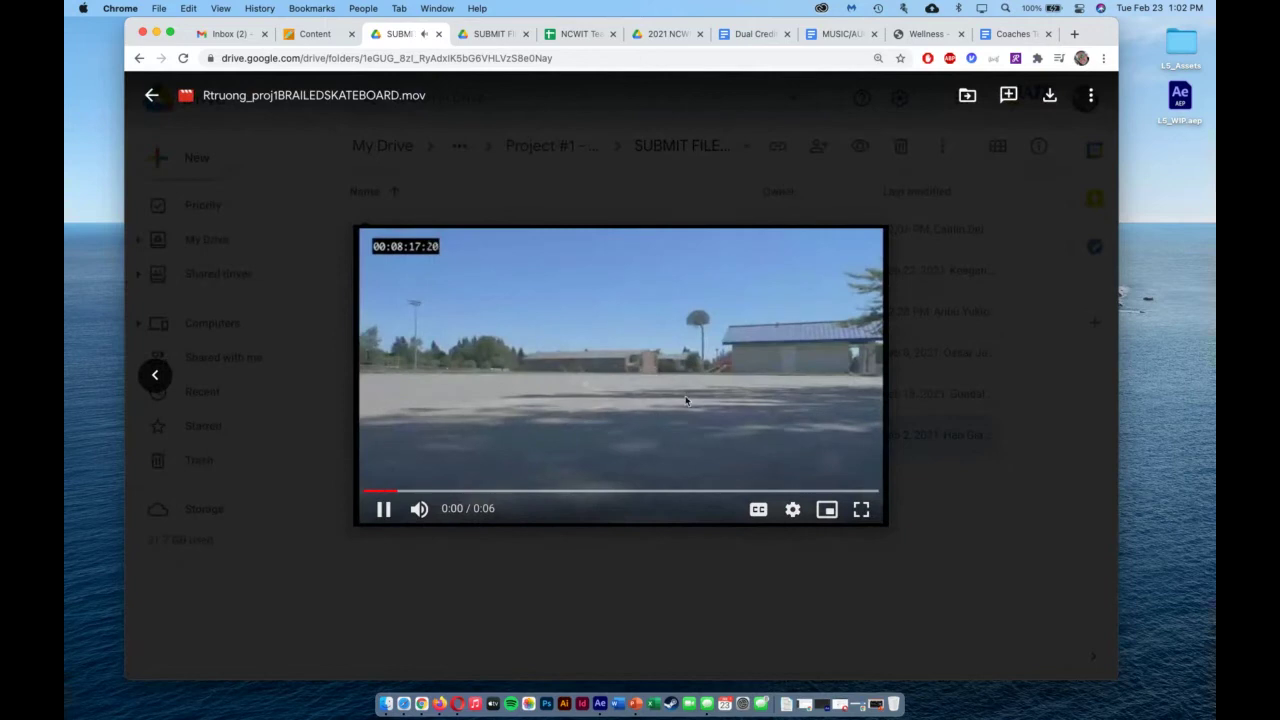
click(900, 272)
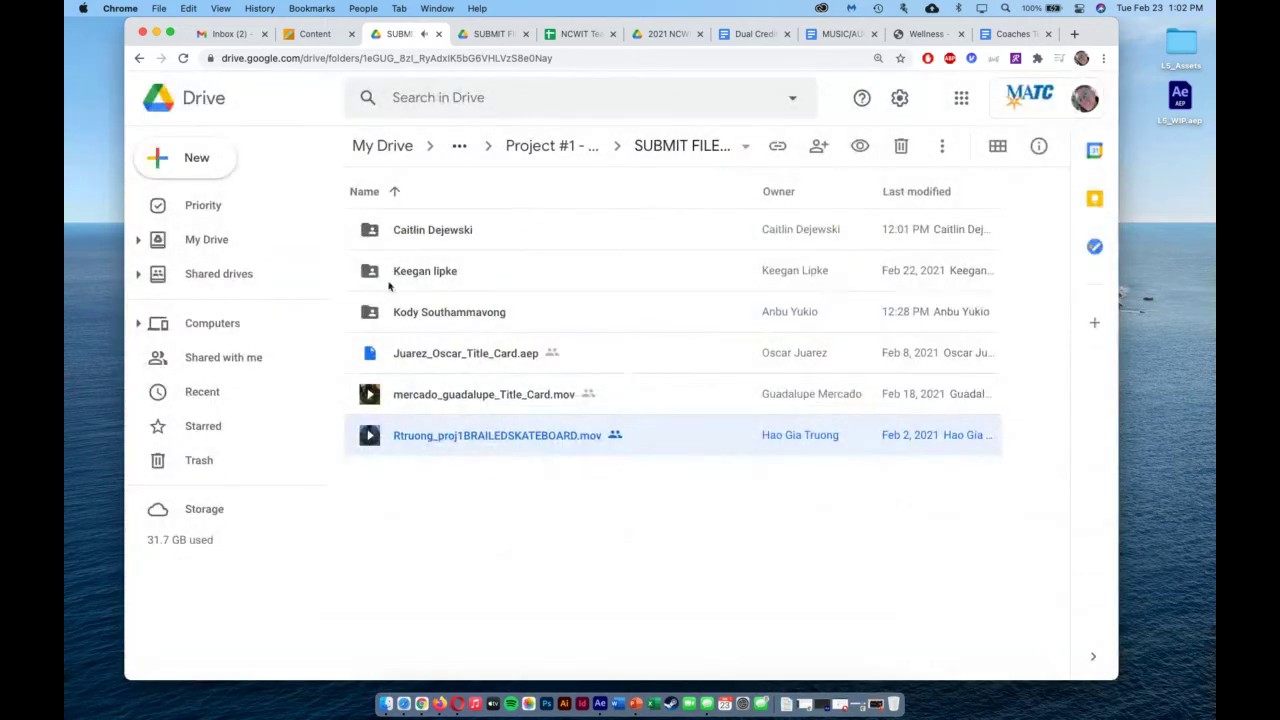
double_click(412, 313)
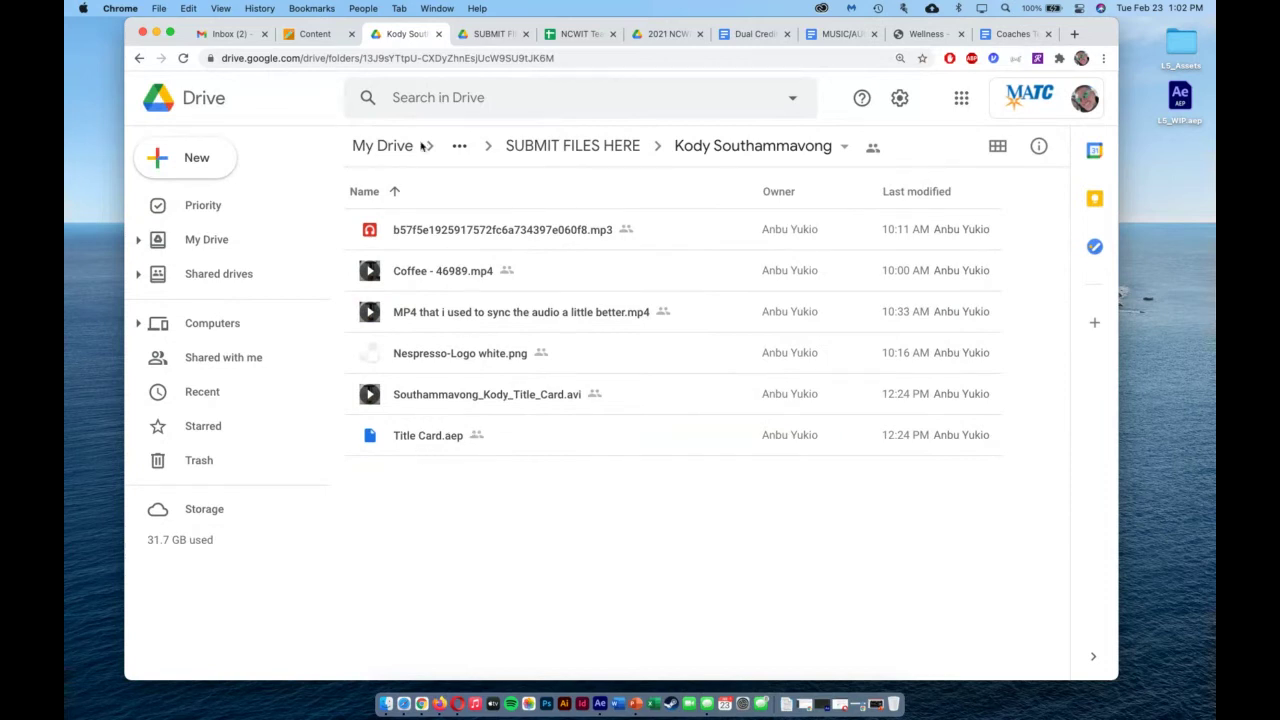
click(140, 58)
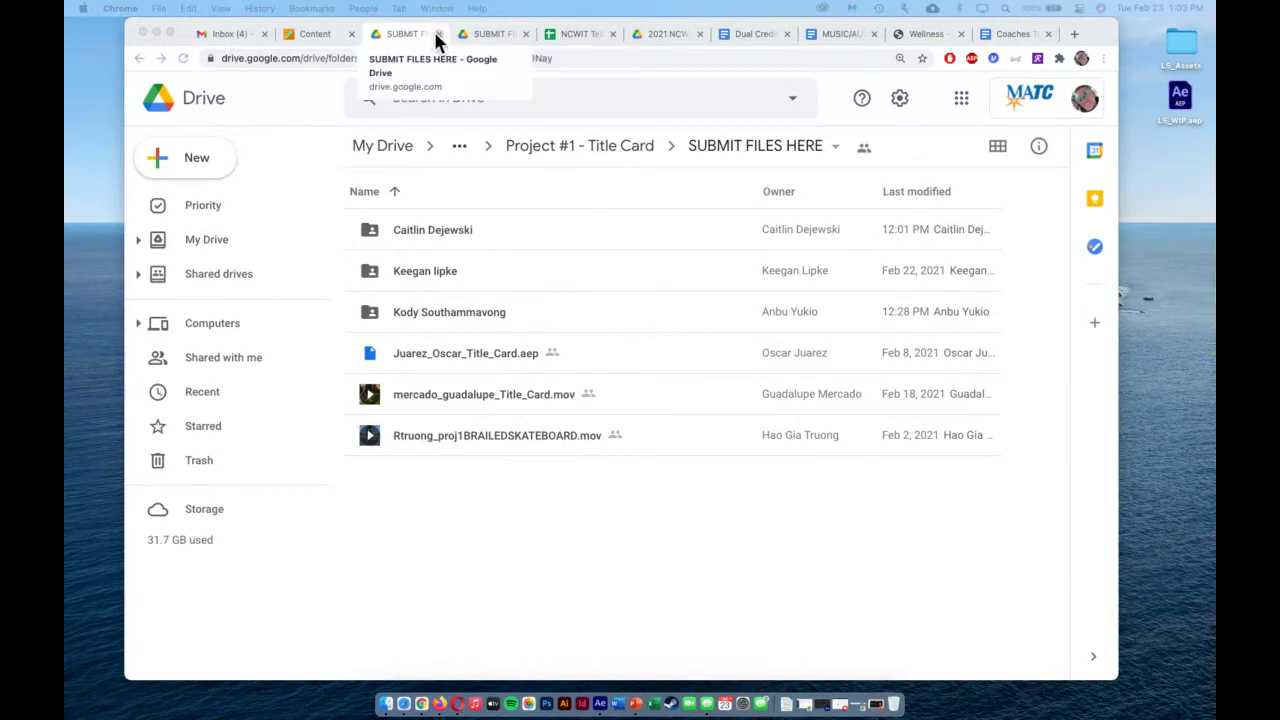
View the files in the second student's submission folder and return to SUBMIT FILES HERE.
double_click(418, 272)
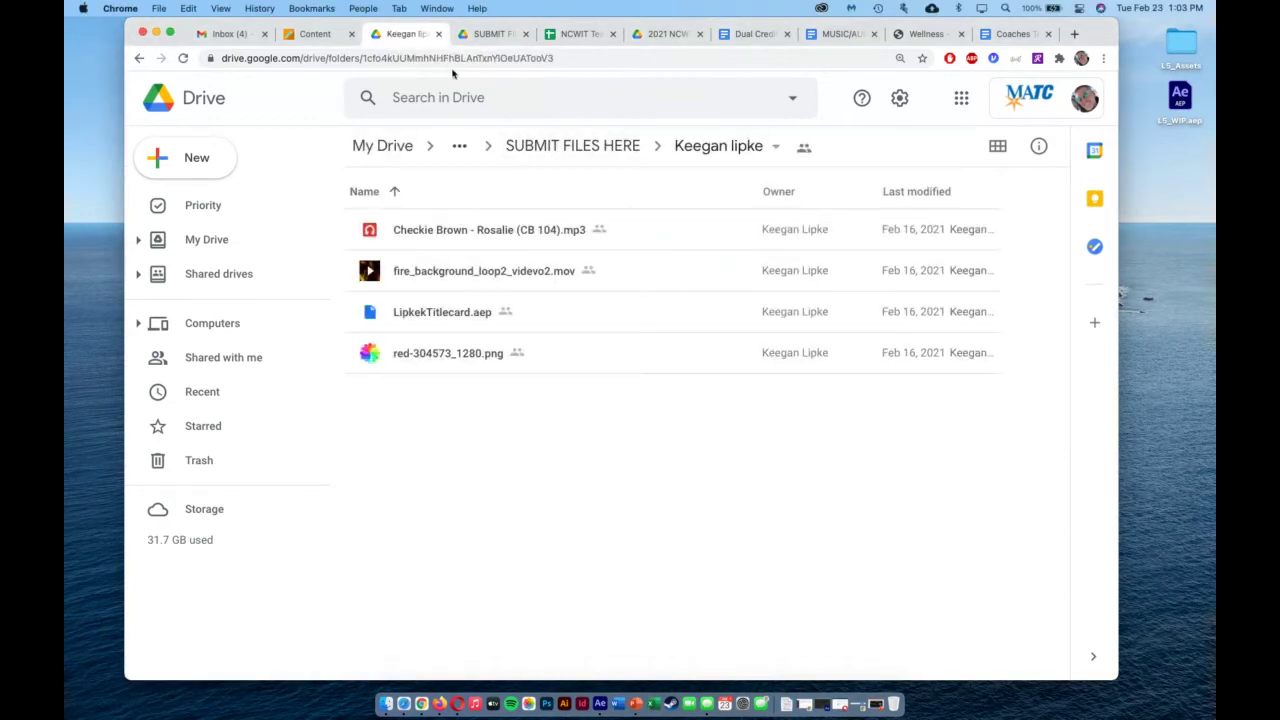
click(318, 34)
click(405, 34)
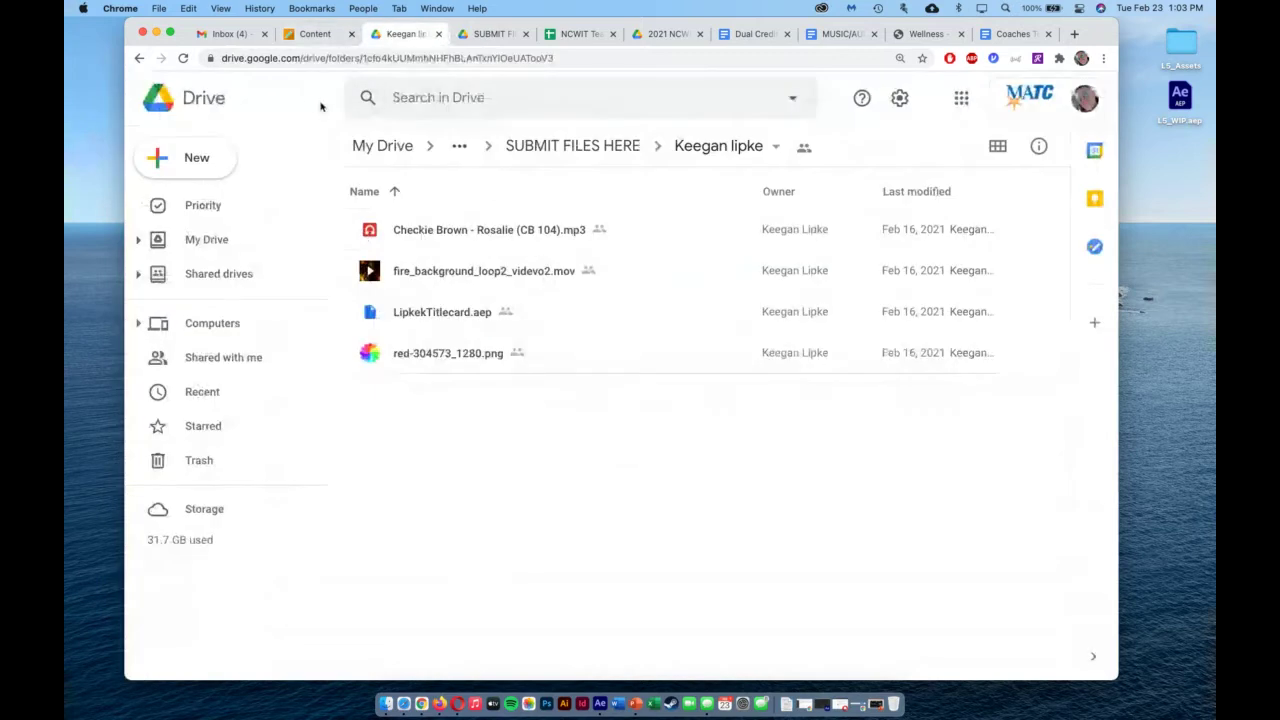
click(576, 147)
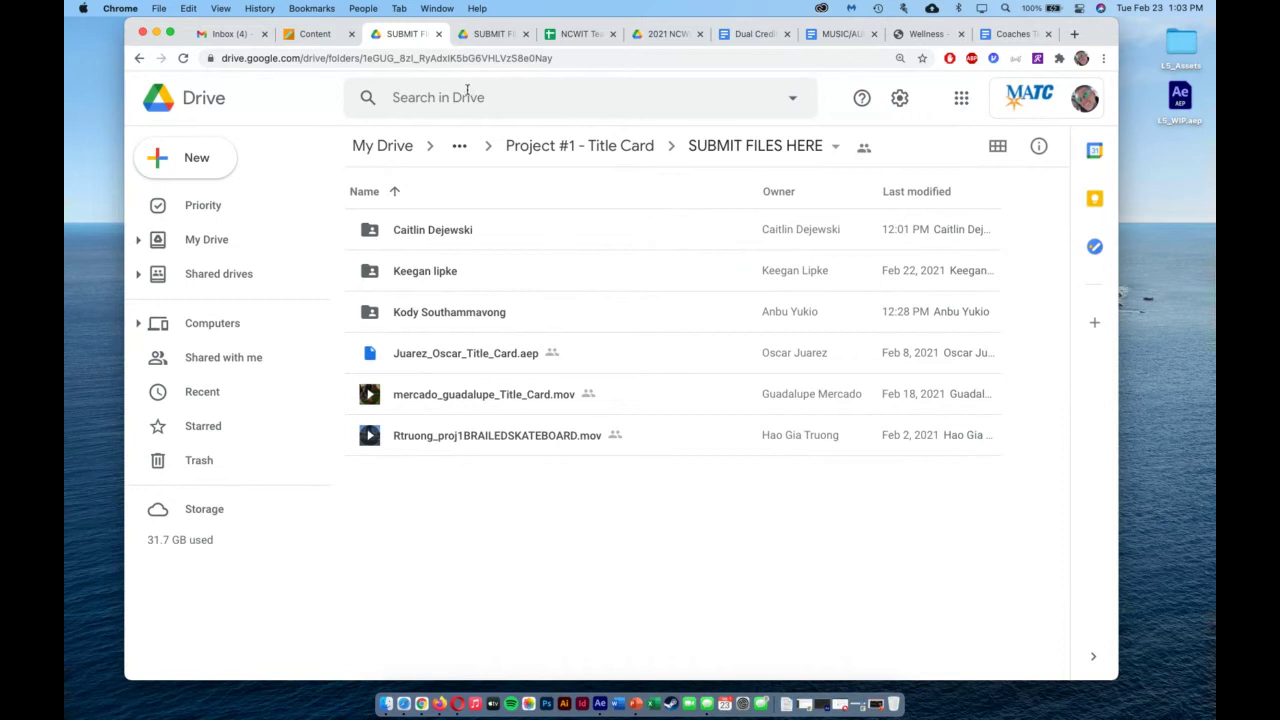
Switch to the Blackboard course and open the Lesson 5 - Animating a Multimedia Presentation folder under Assignments.
click(316, 34)
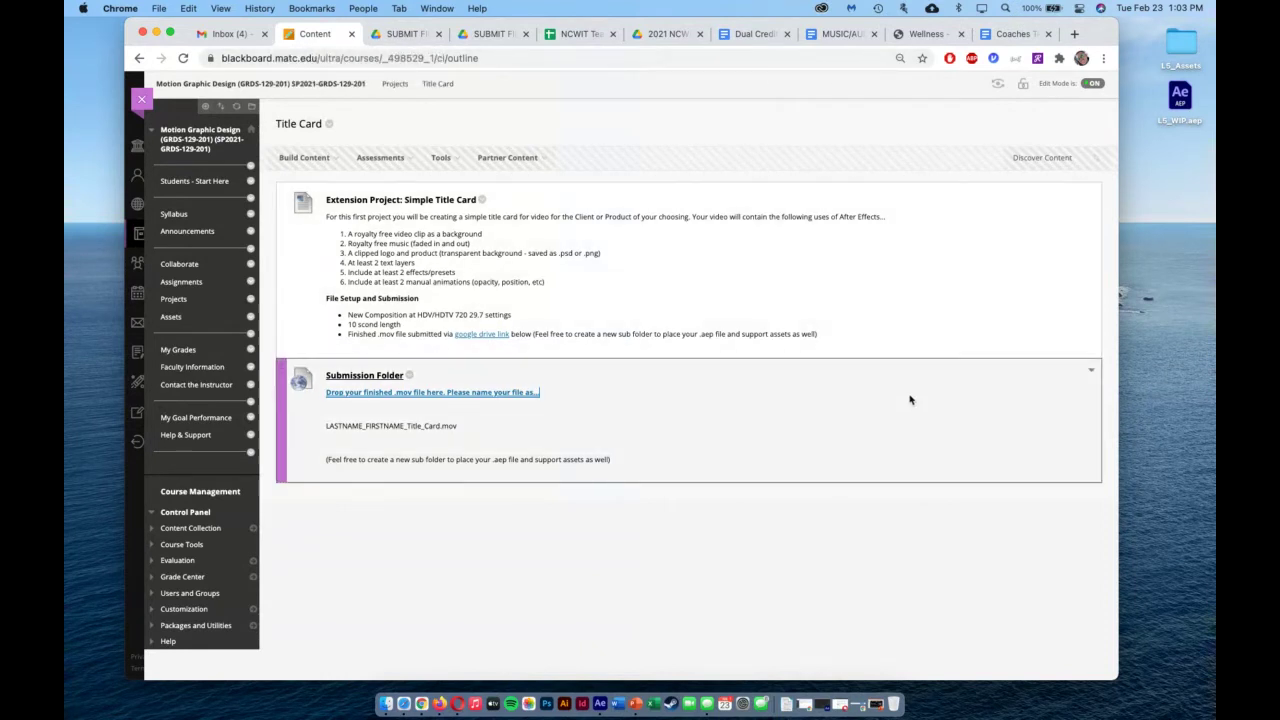
click(1005, 9)
key(Escape)
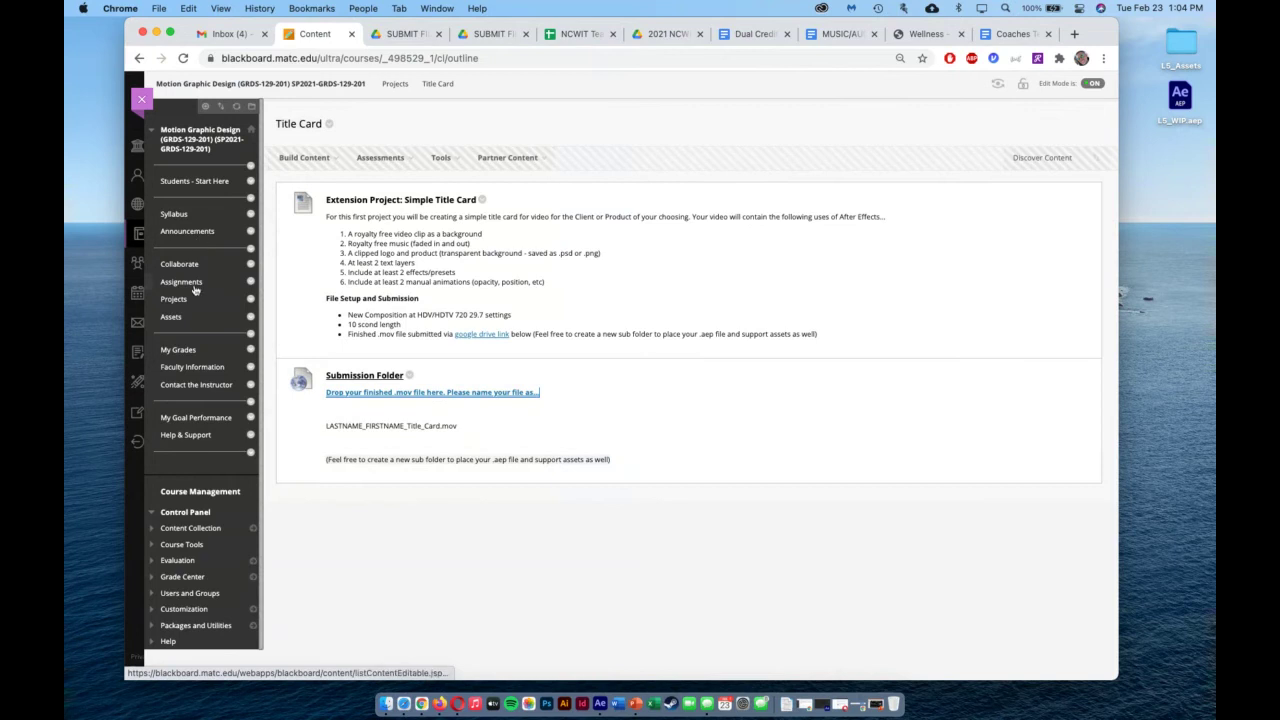
click(183, 283)
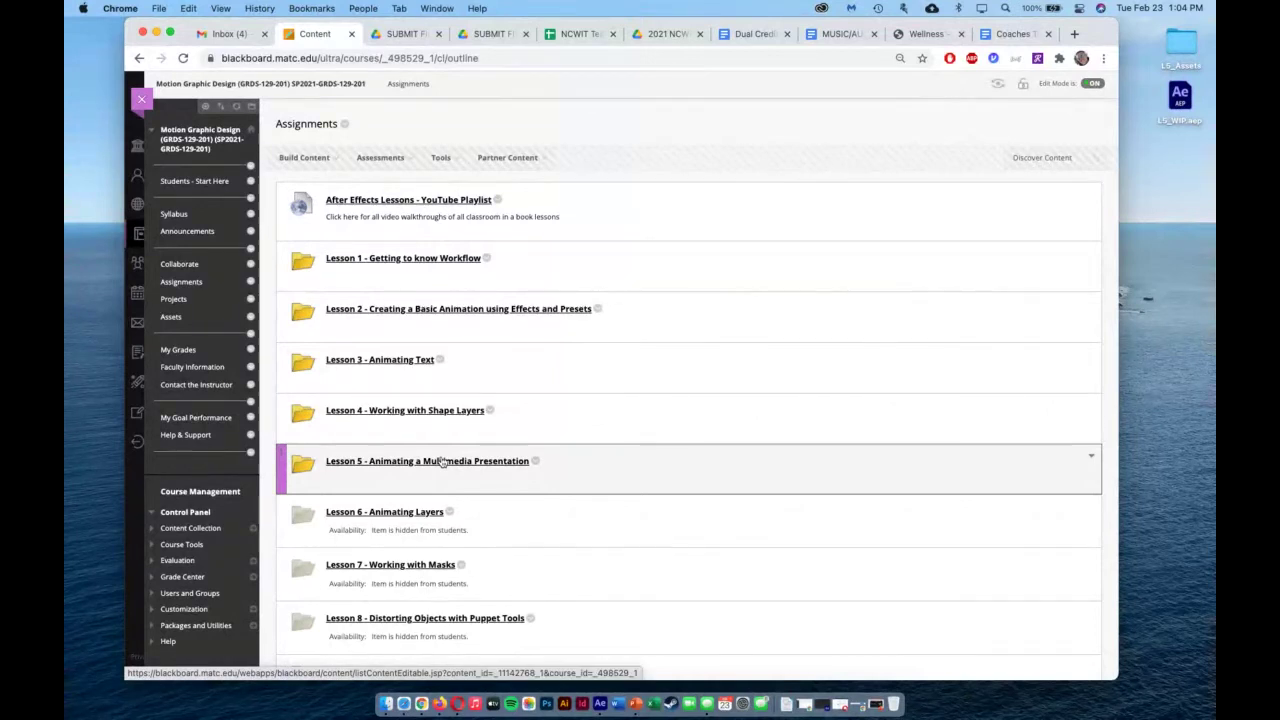
click(443, 461)
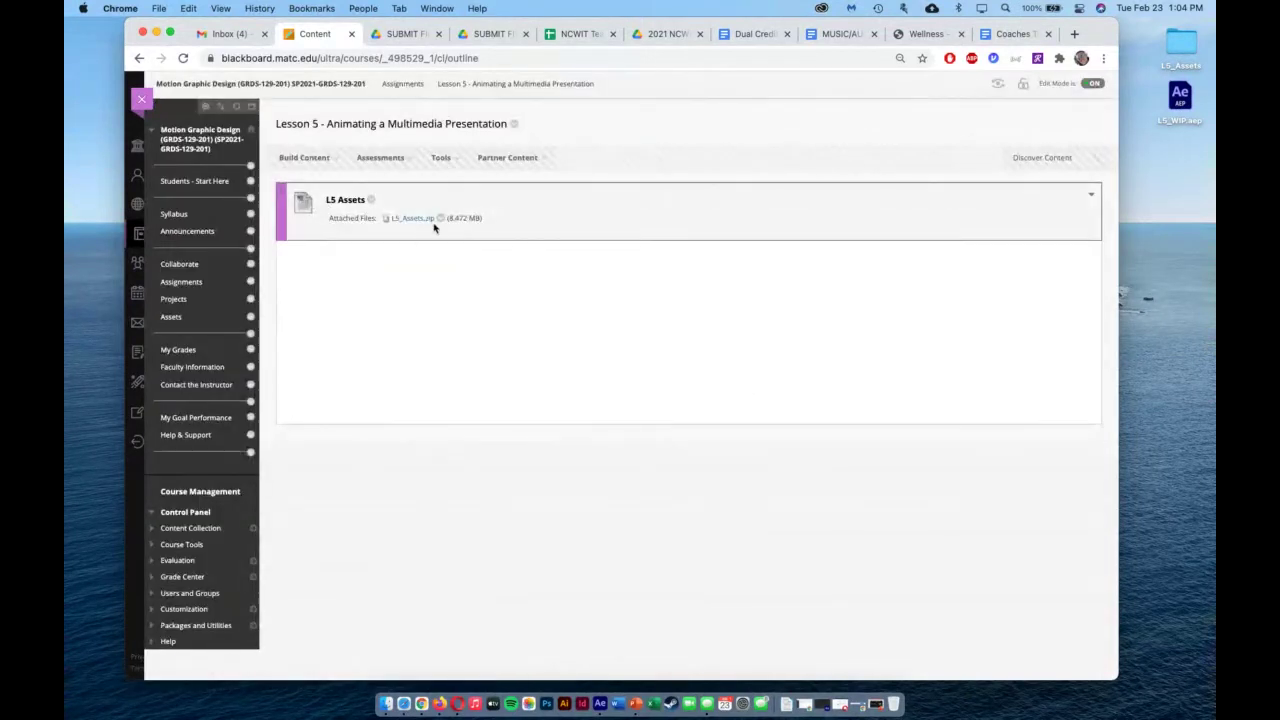
Open the L5_Assets folder on the desktop and preview Balloon.ai, Fire.mov, Sky.ai and Soundtrack.wav.
drag(411, 220, 1175, 48)
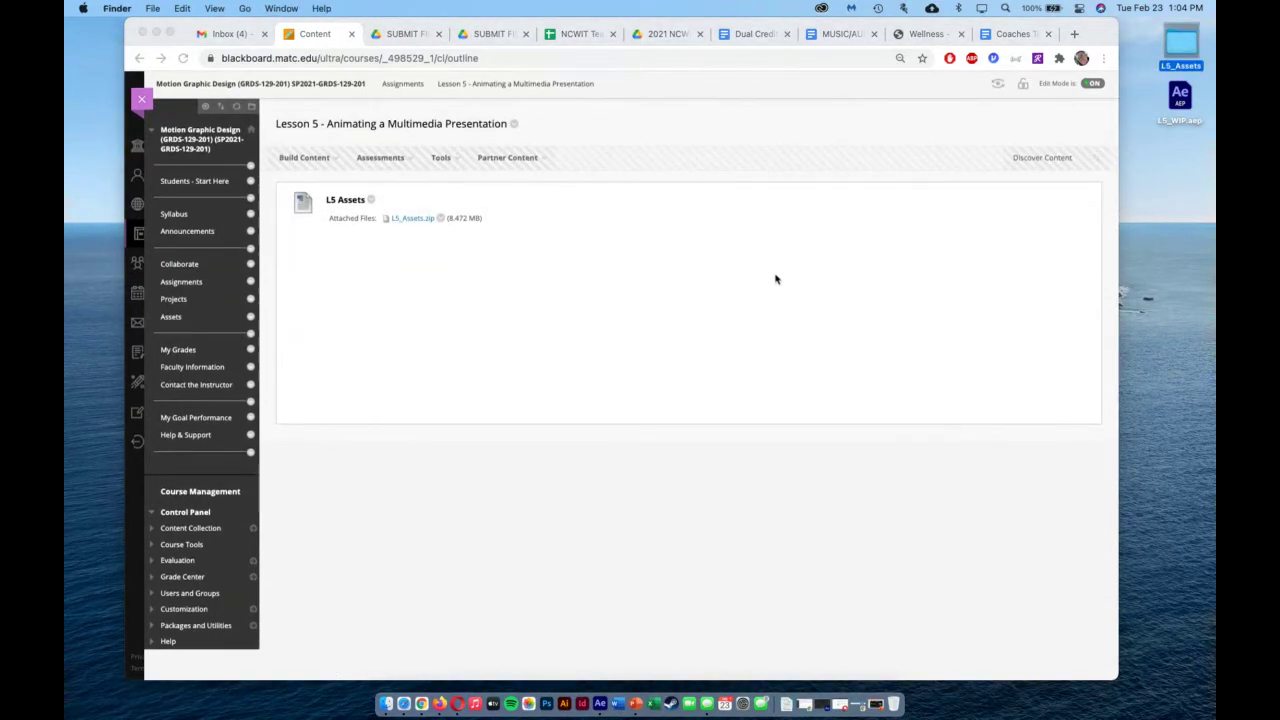
double_click(1180, 46)
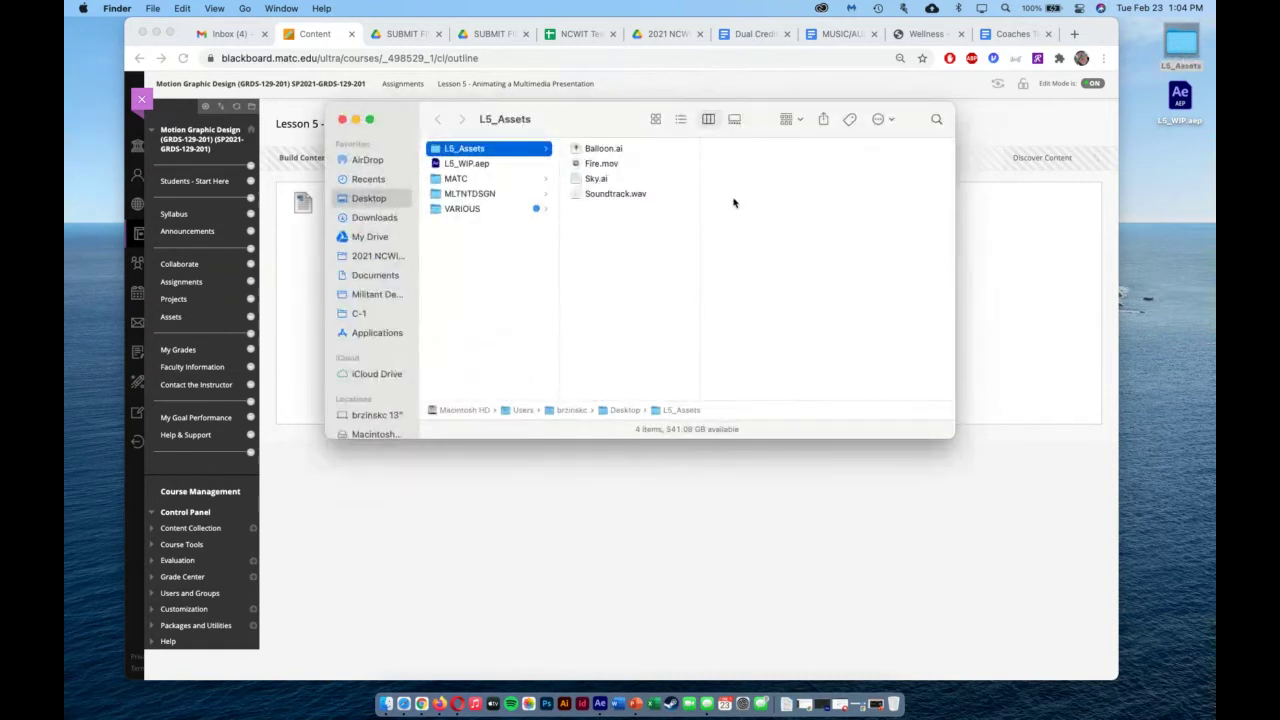
click(630, 149)
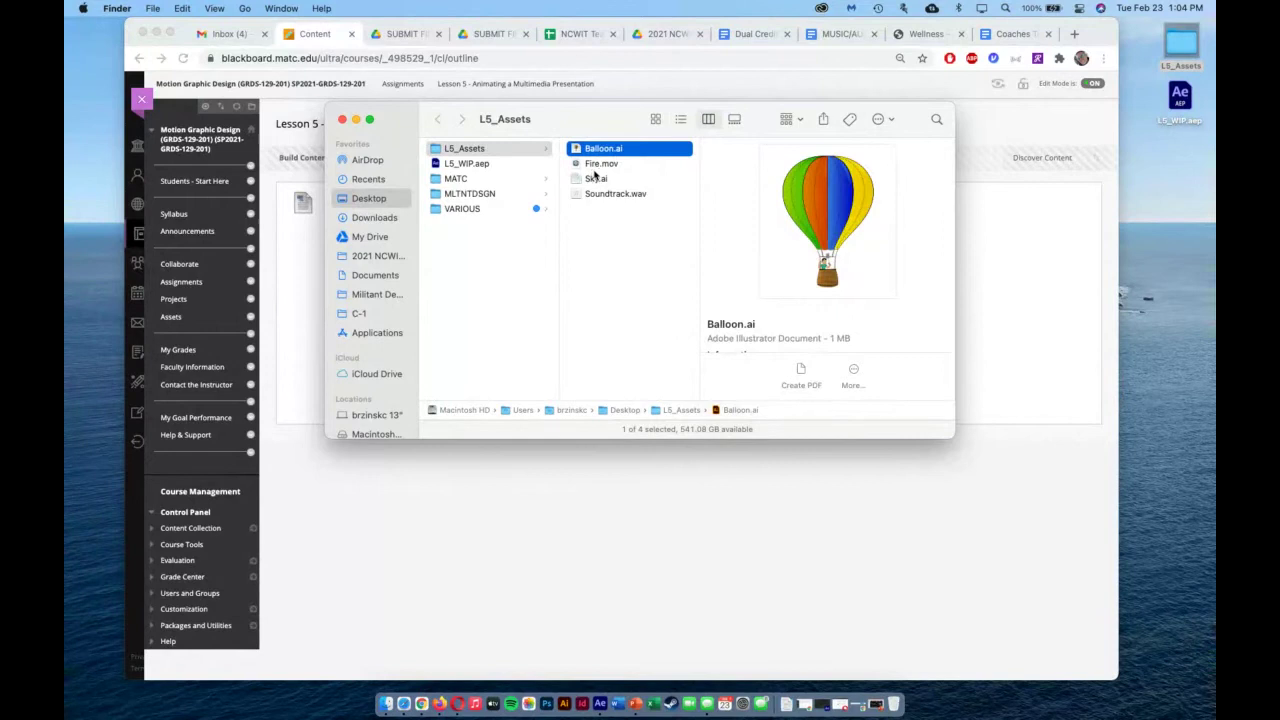
click(597, 166)
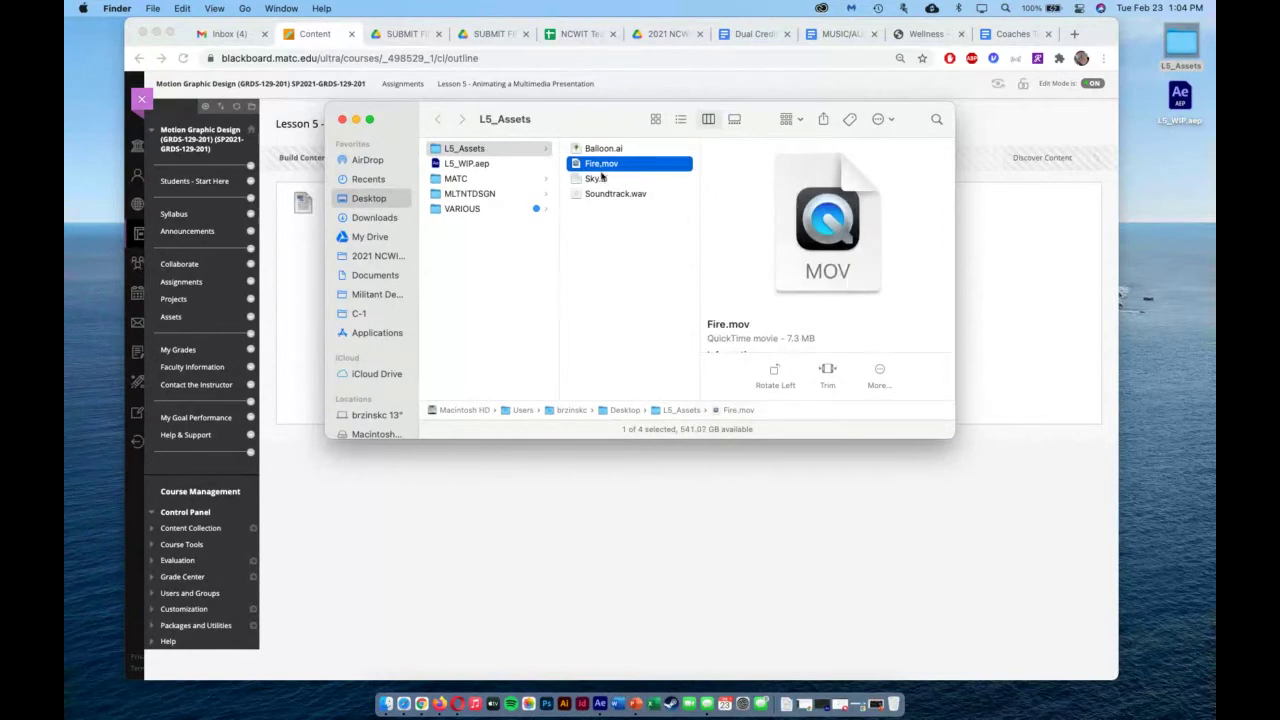
click(601, 184)
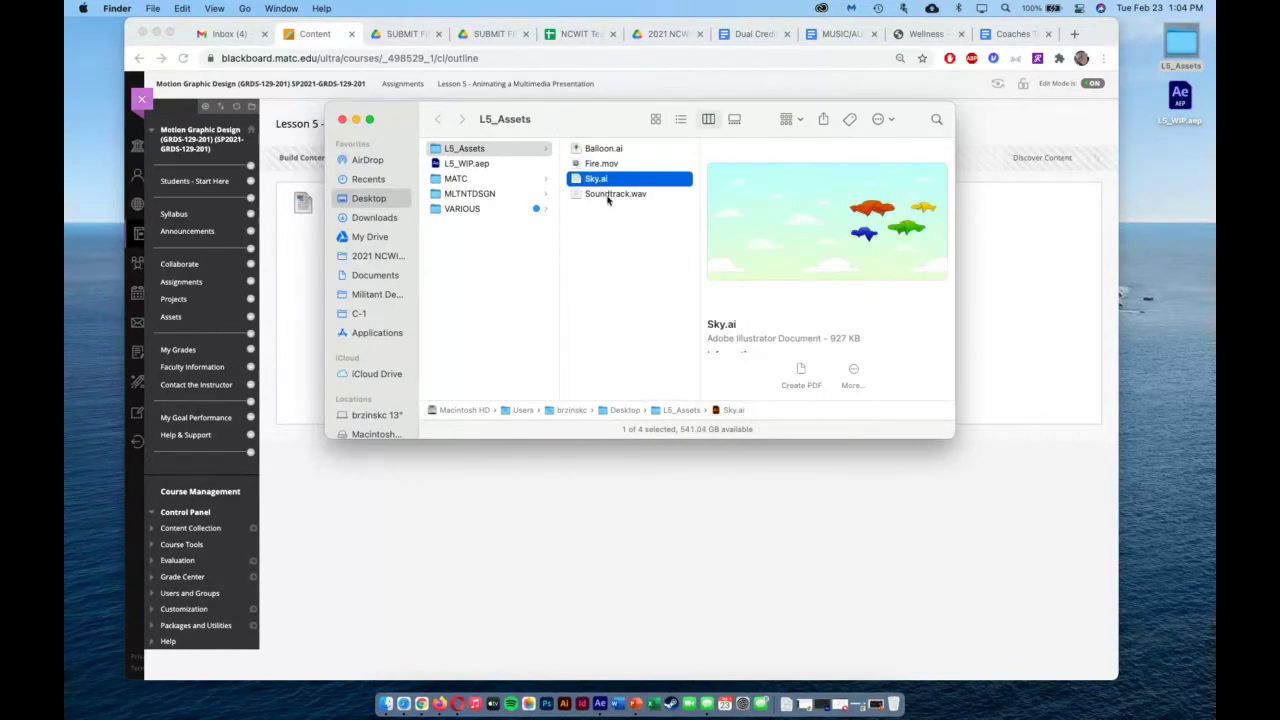
click(610, 195)
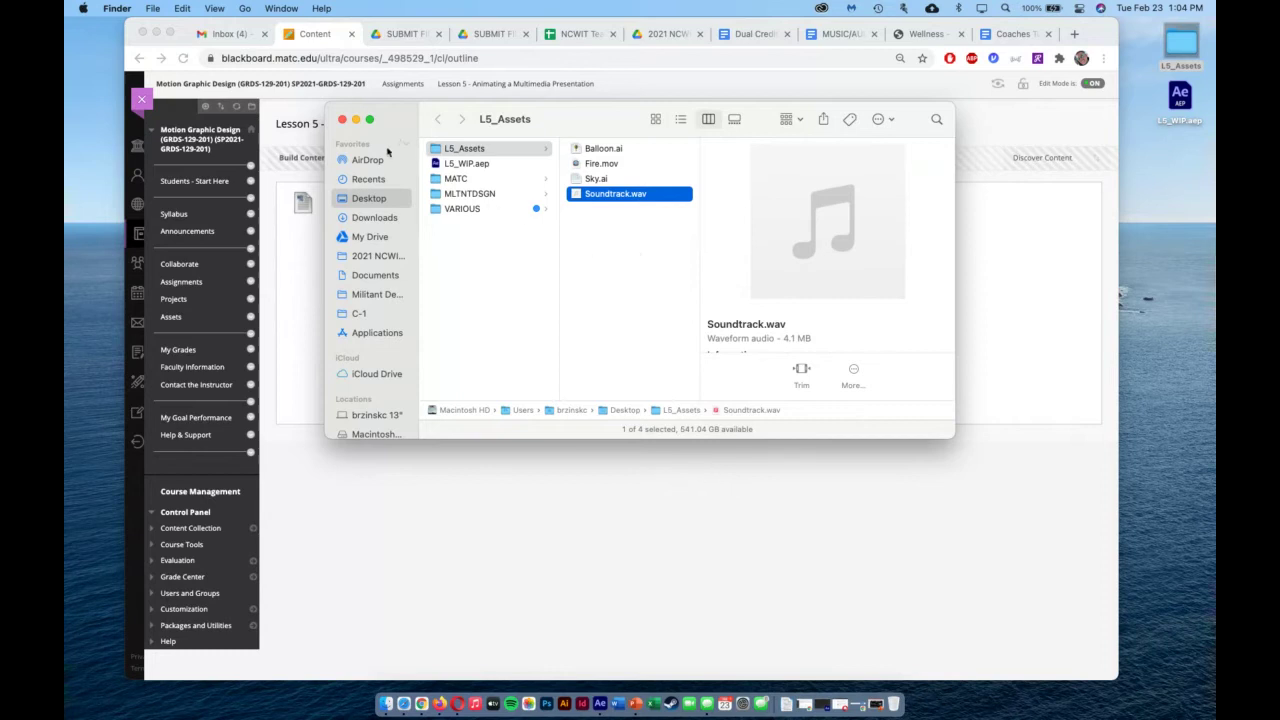
Clear the browser out of the way, switch to After Effects and open the L5_WIP.aep project from the desktop.
drag(404, 122, 632, 249)
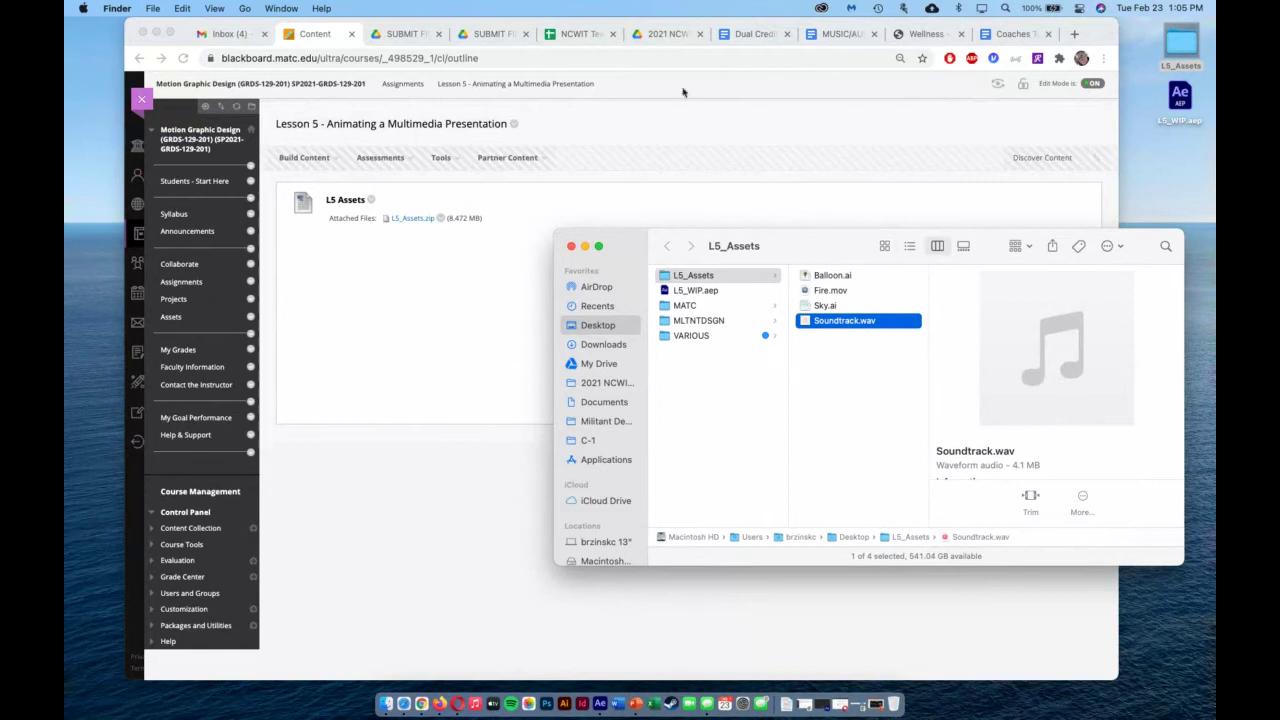
click(157, 34)
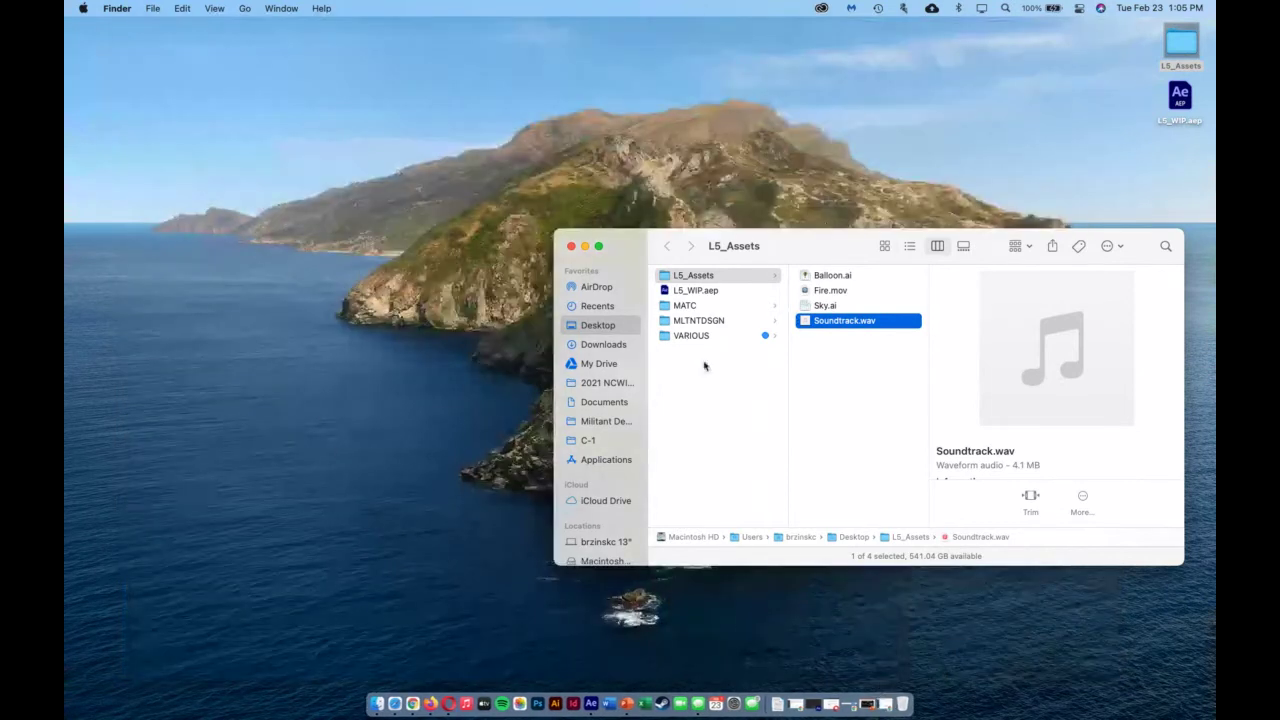
click(818, 706)
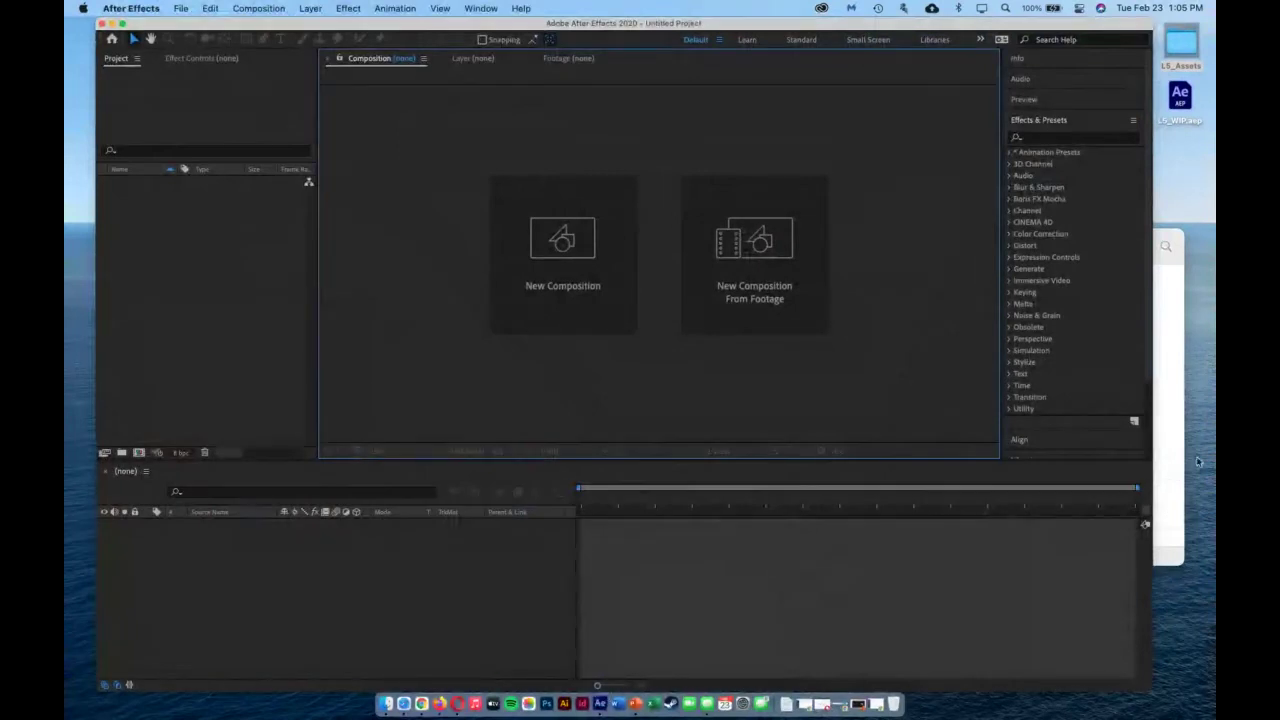
double_click(1182, 112)
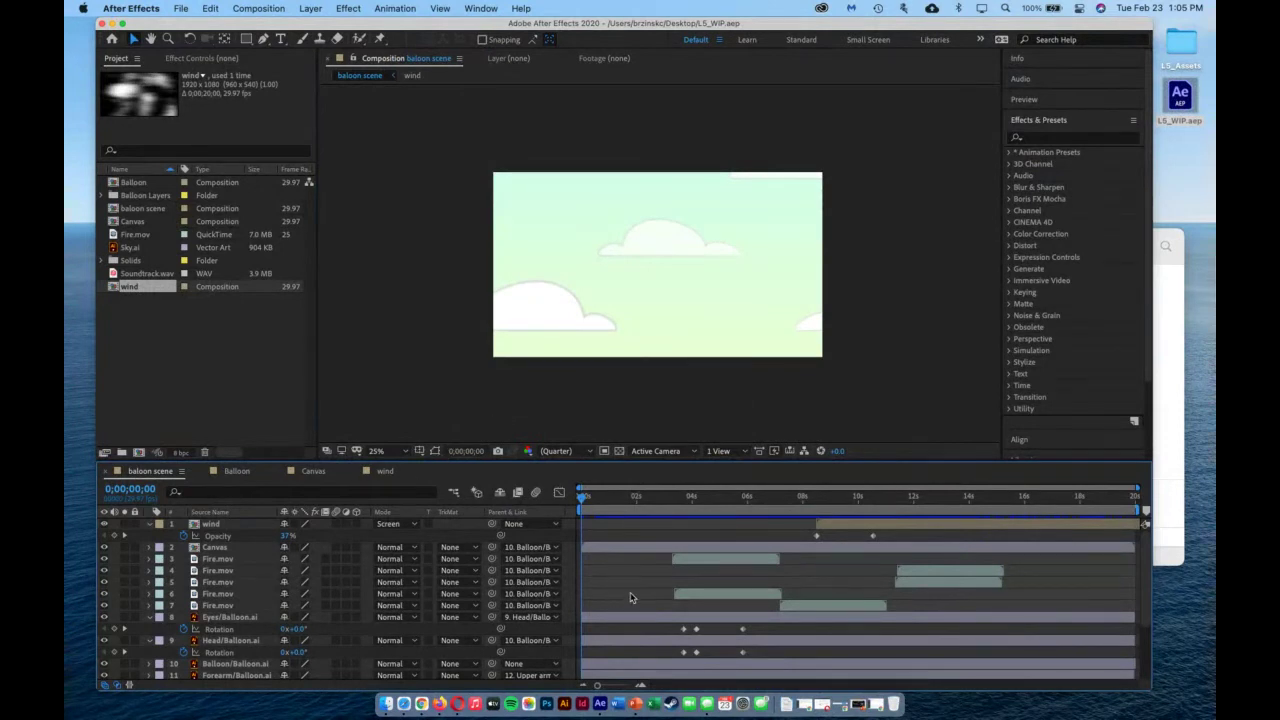
Play a preview of the balloon scene composition and close the project.
key(space)
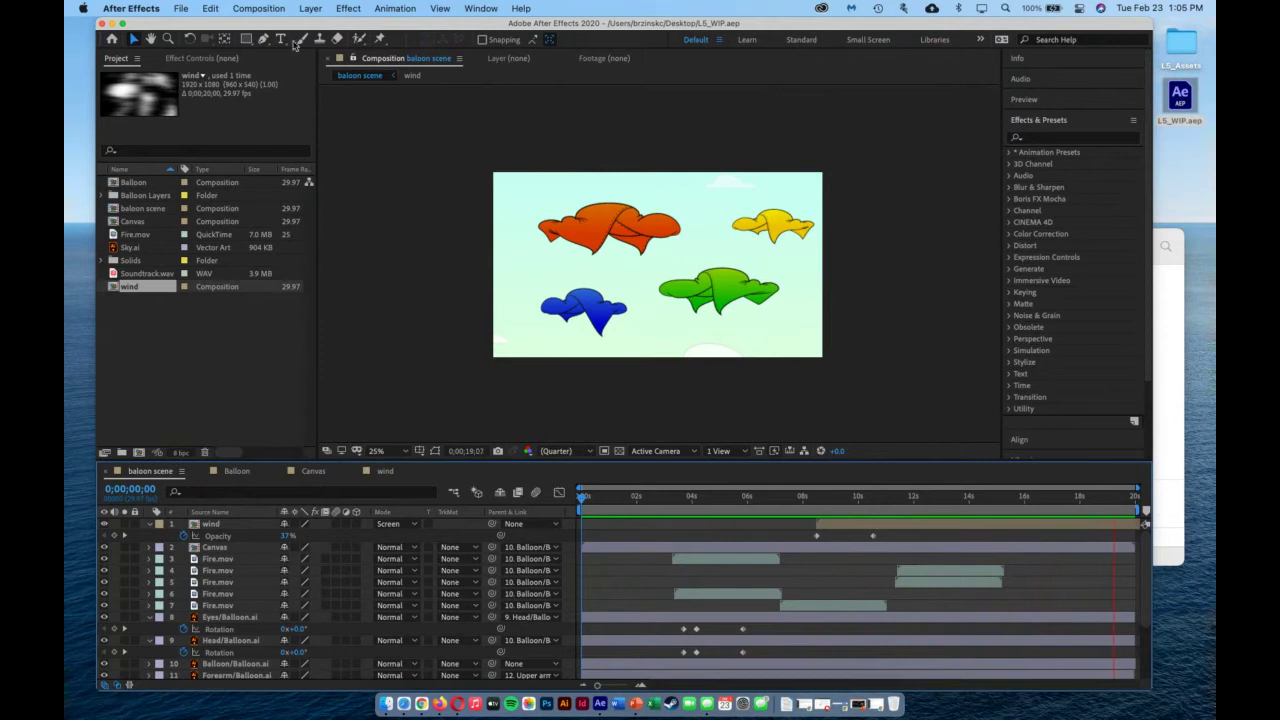
click(181, 8)
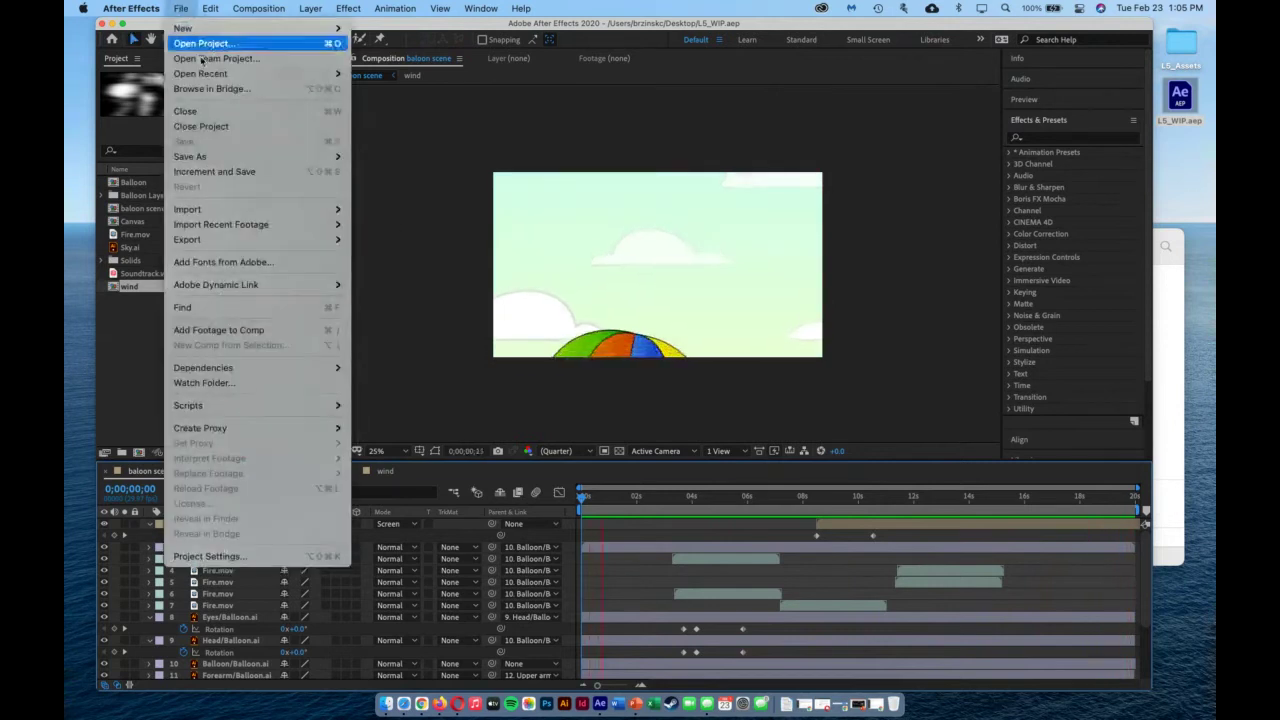
click(201, 126)
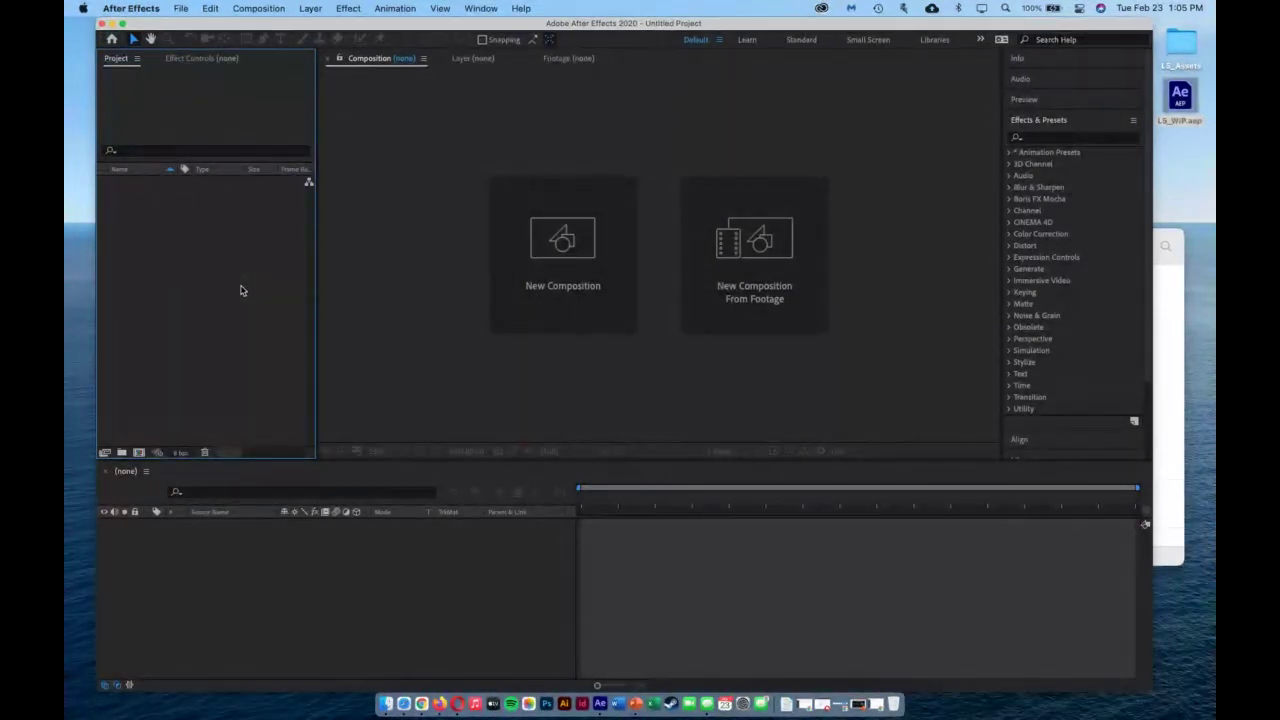
Import Balloon.ai from the L5_Assets folder as Composition - Retain Layer Sizes.
double_click(200, 248)
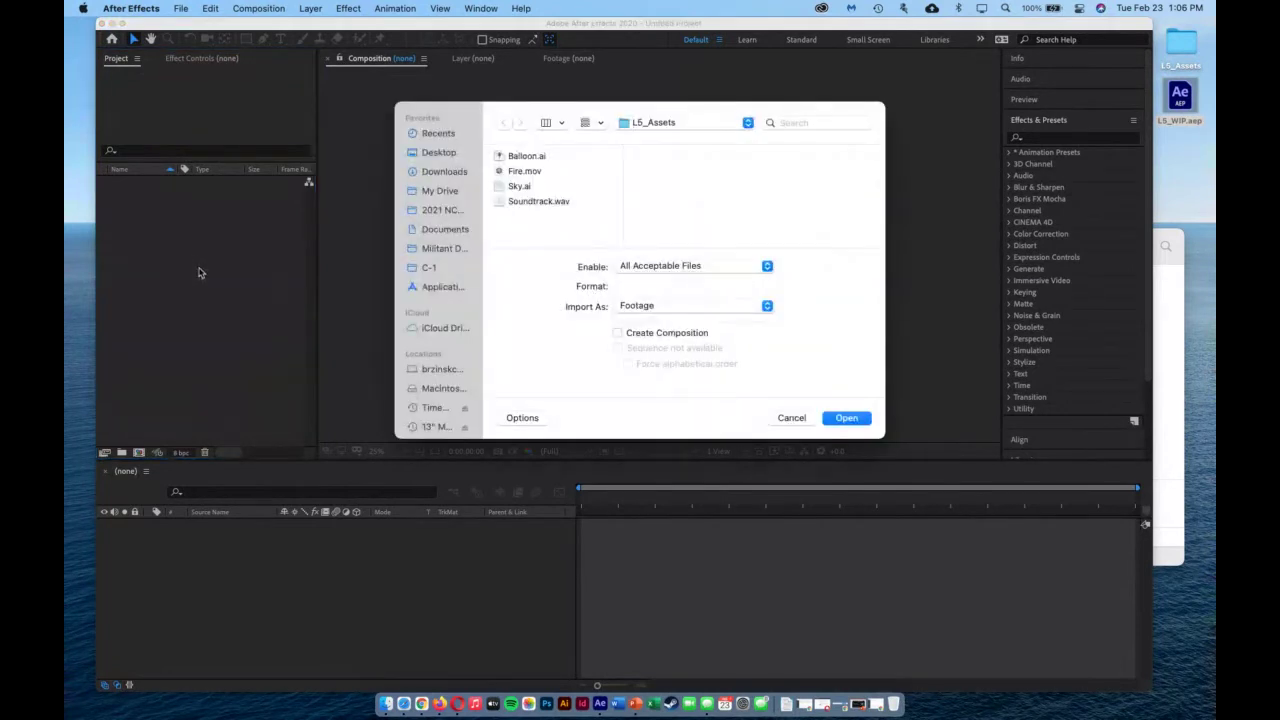
click(552, 157)
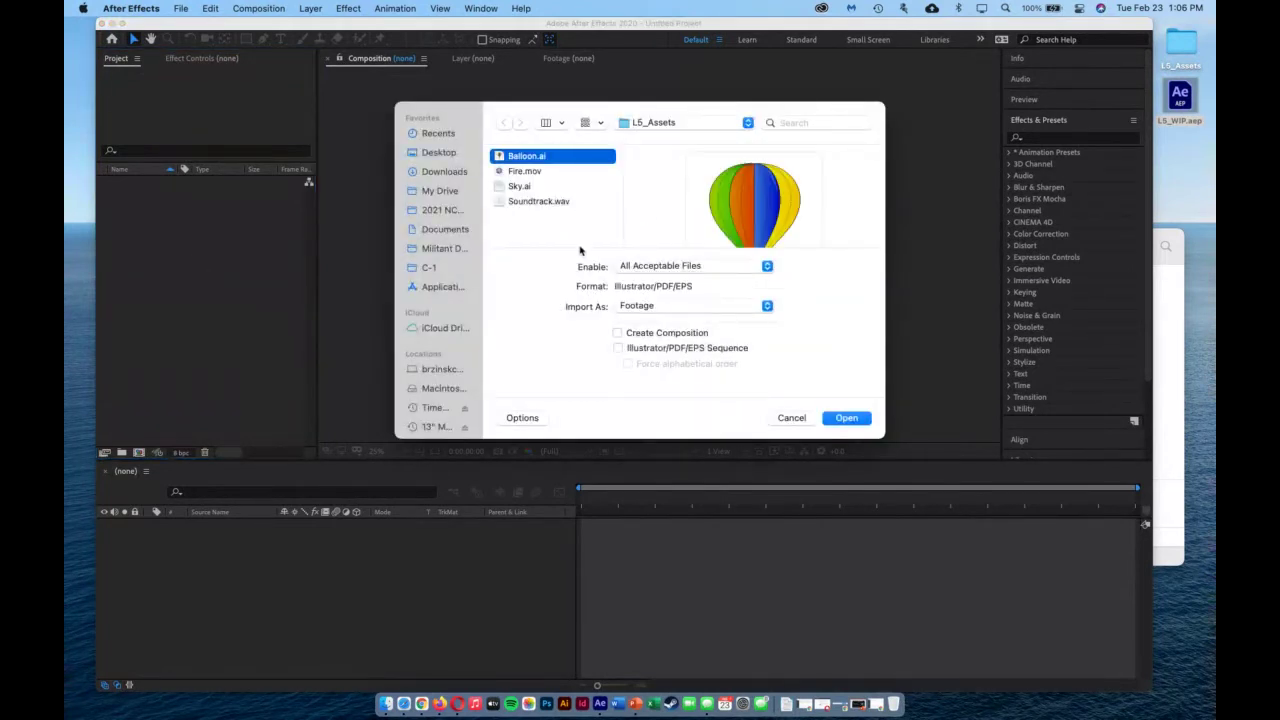
click(550, 172)
click(546, 187)
click(545, 201)
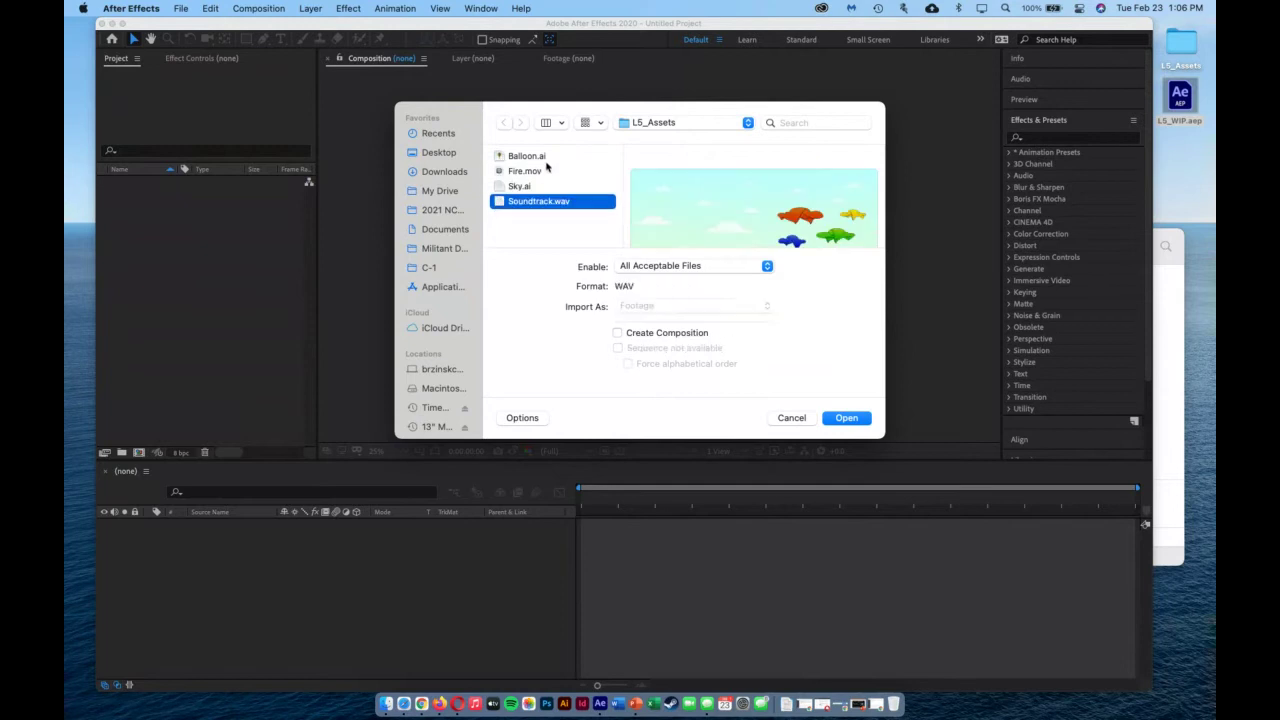
click(549, 157)
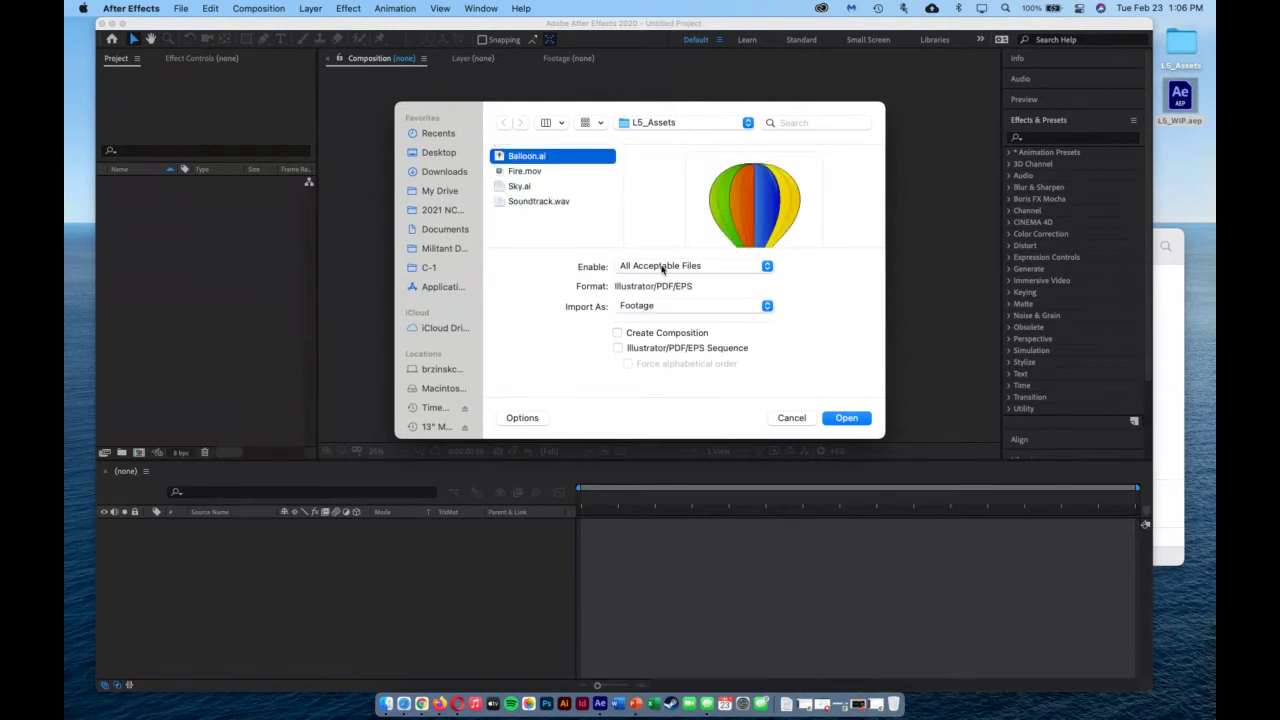
click(662, 267)
click(662, 268)
click(672, 311)
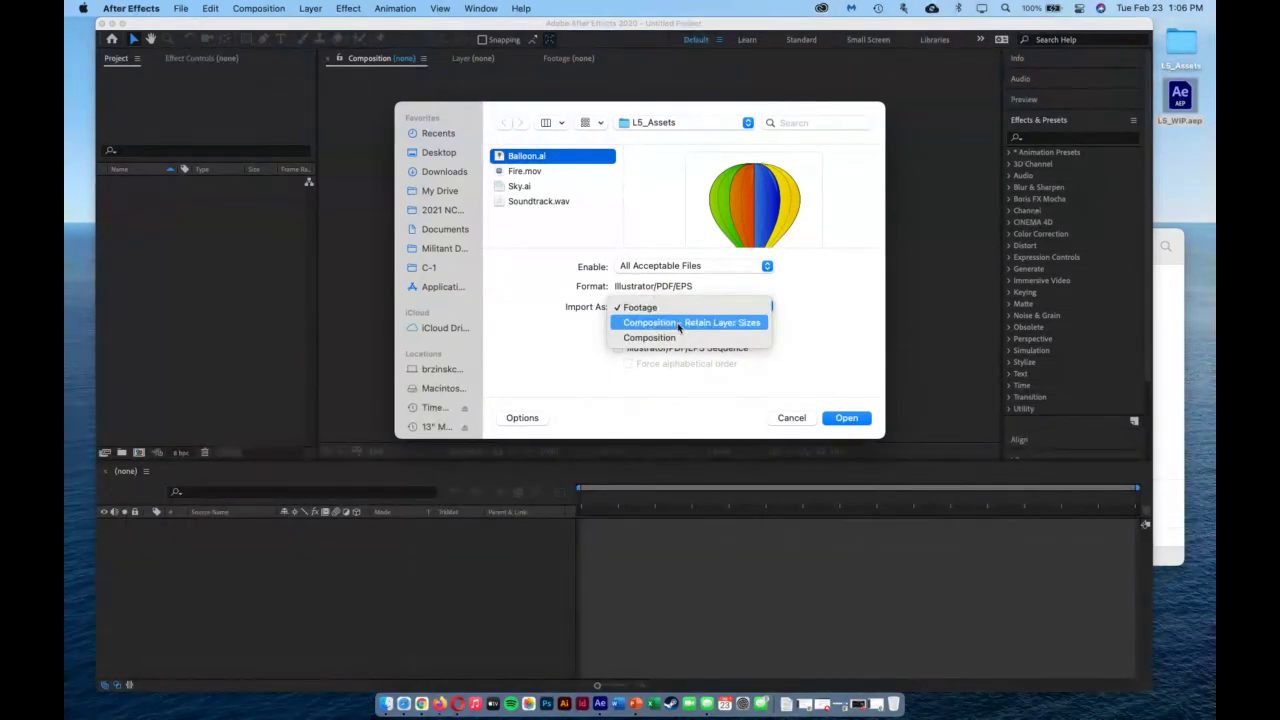
click(679, 323)
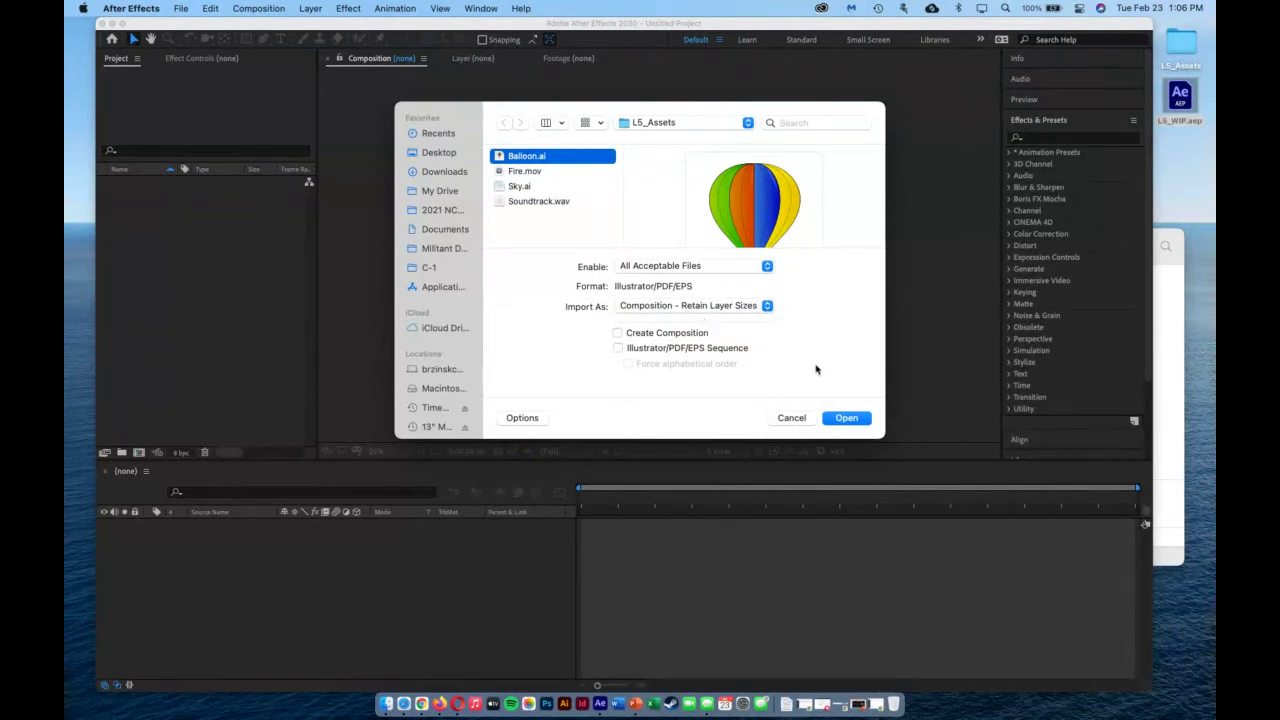
click(846, 419)
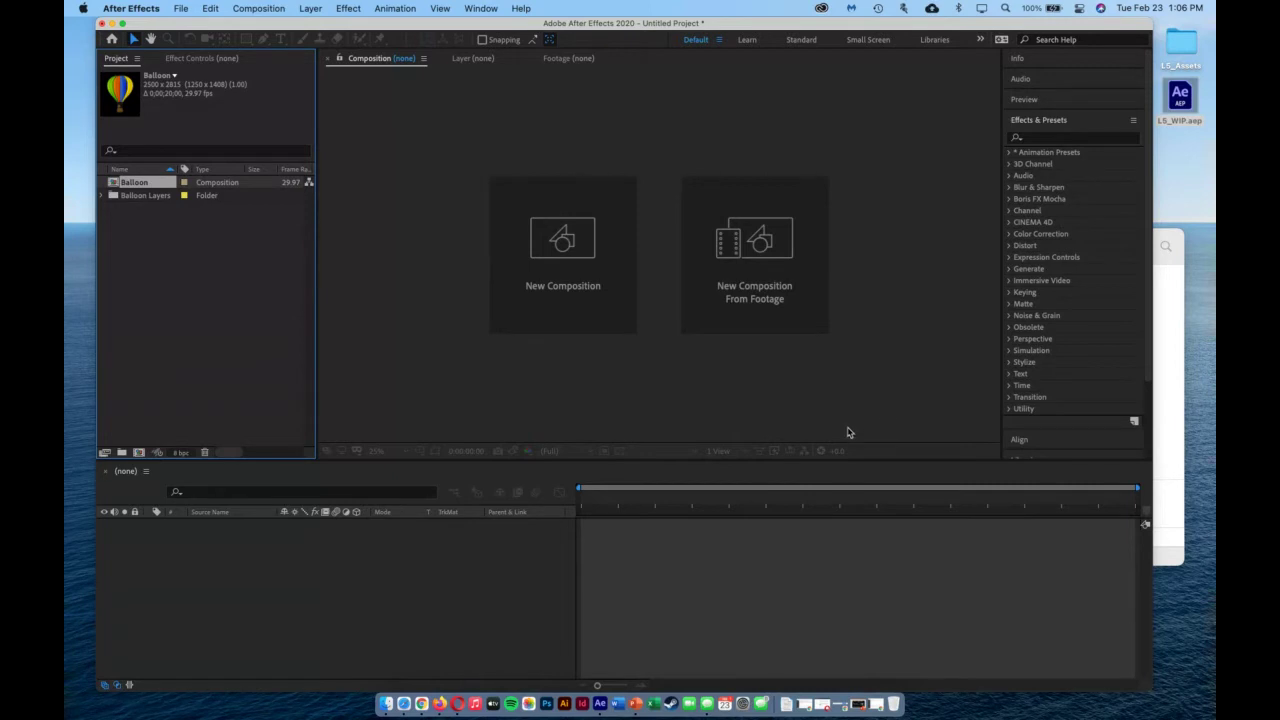
Import Sky.ai from the L5_Assets folder as footage with merged layers.
click(212, 336)
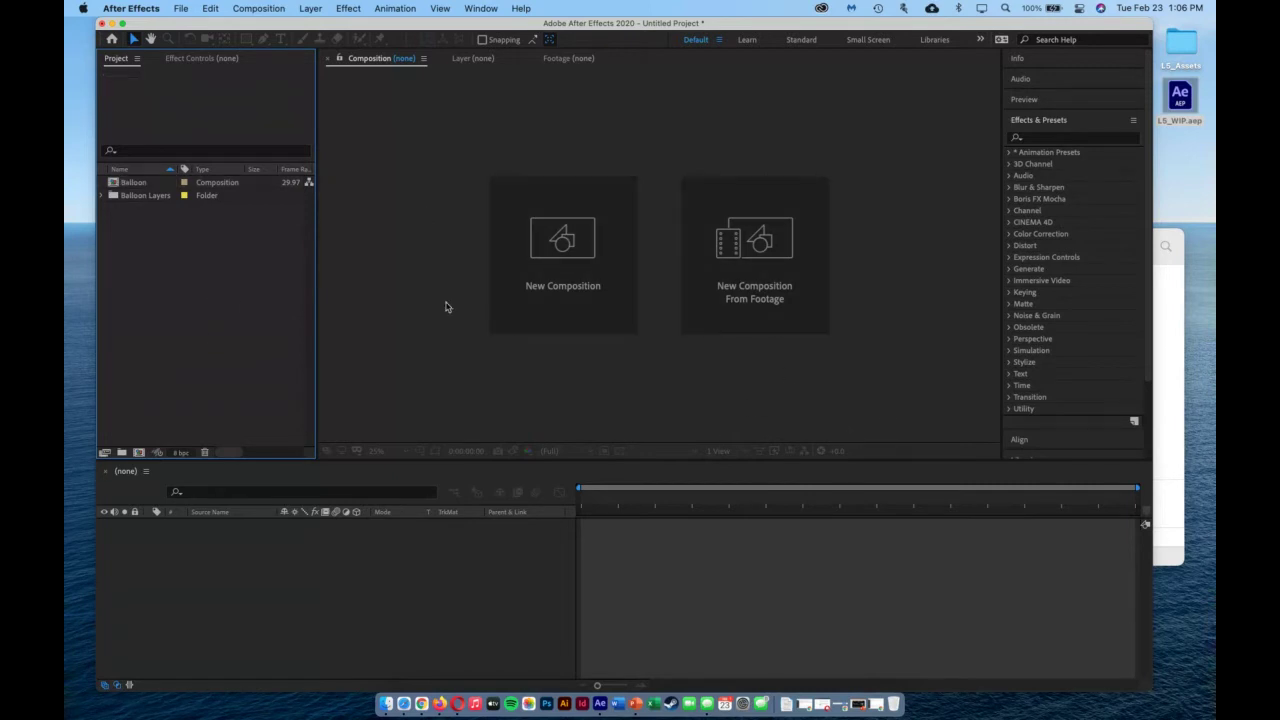
key(super+i)
click(543, 188)
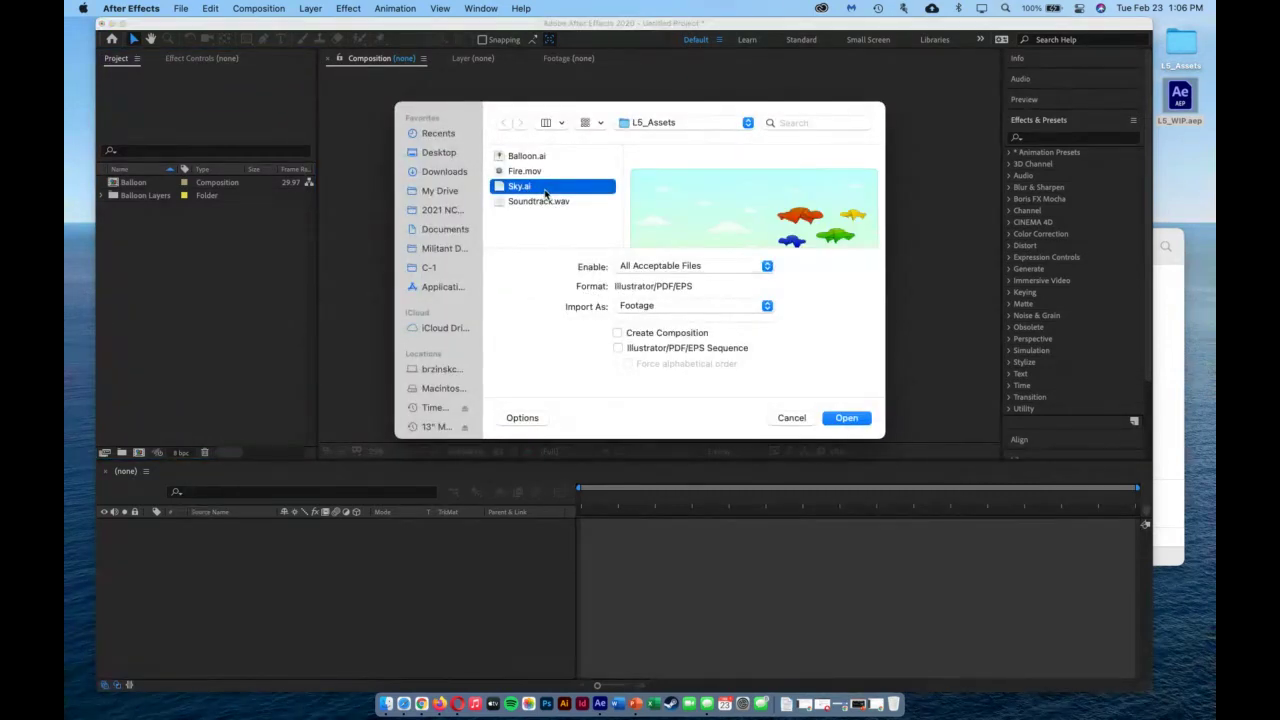
click(660, 307)
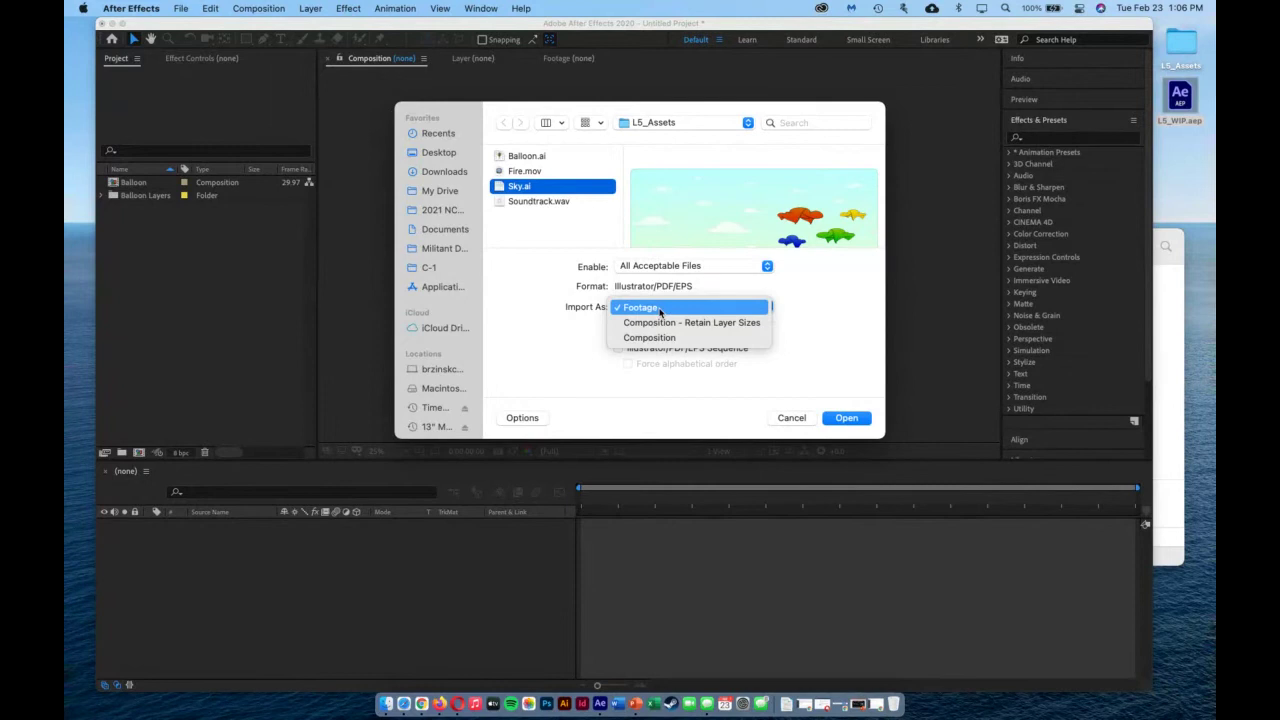
click(688, 307)
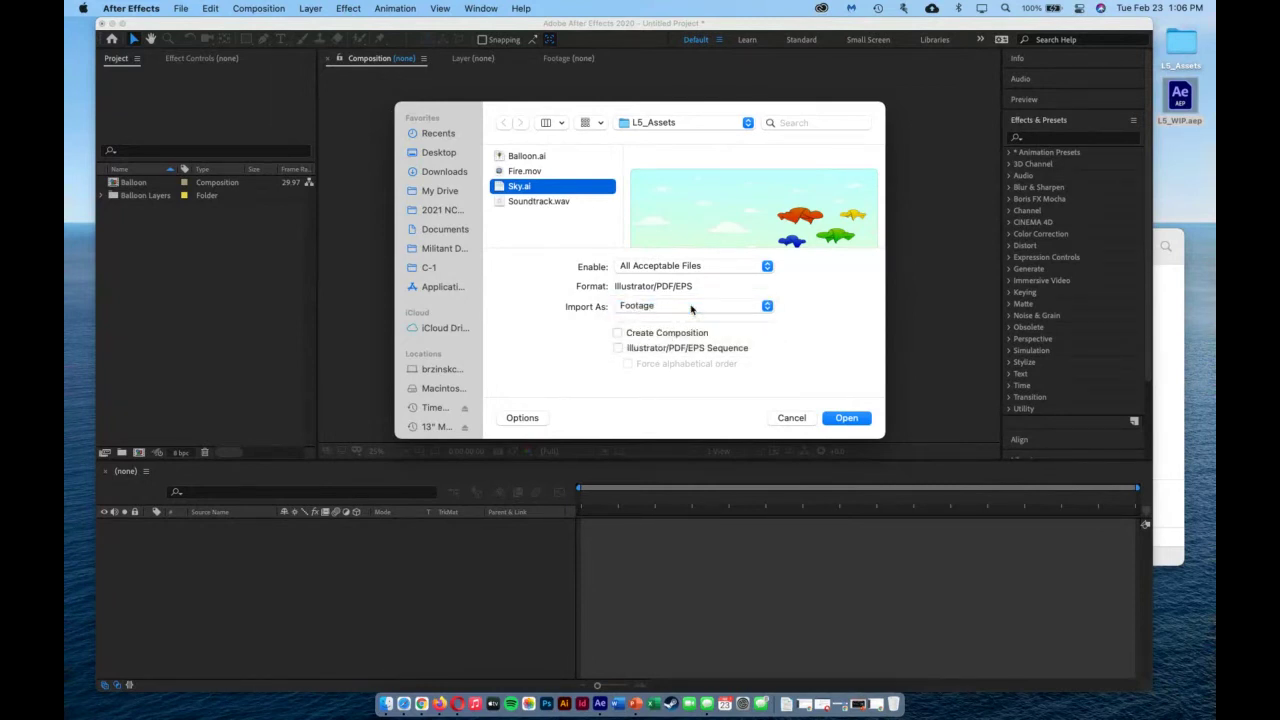
click(846, 420)
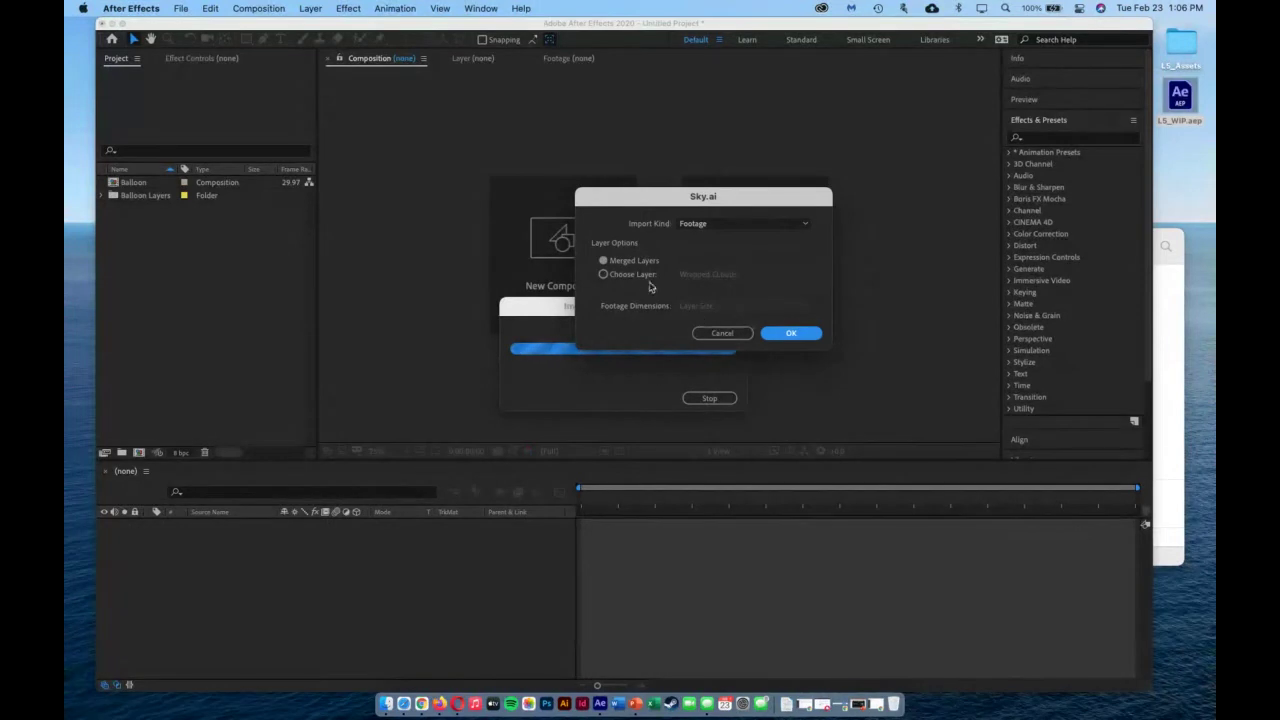
click(791, 334)
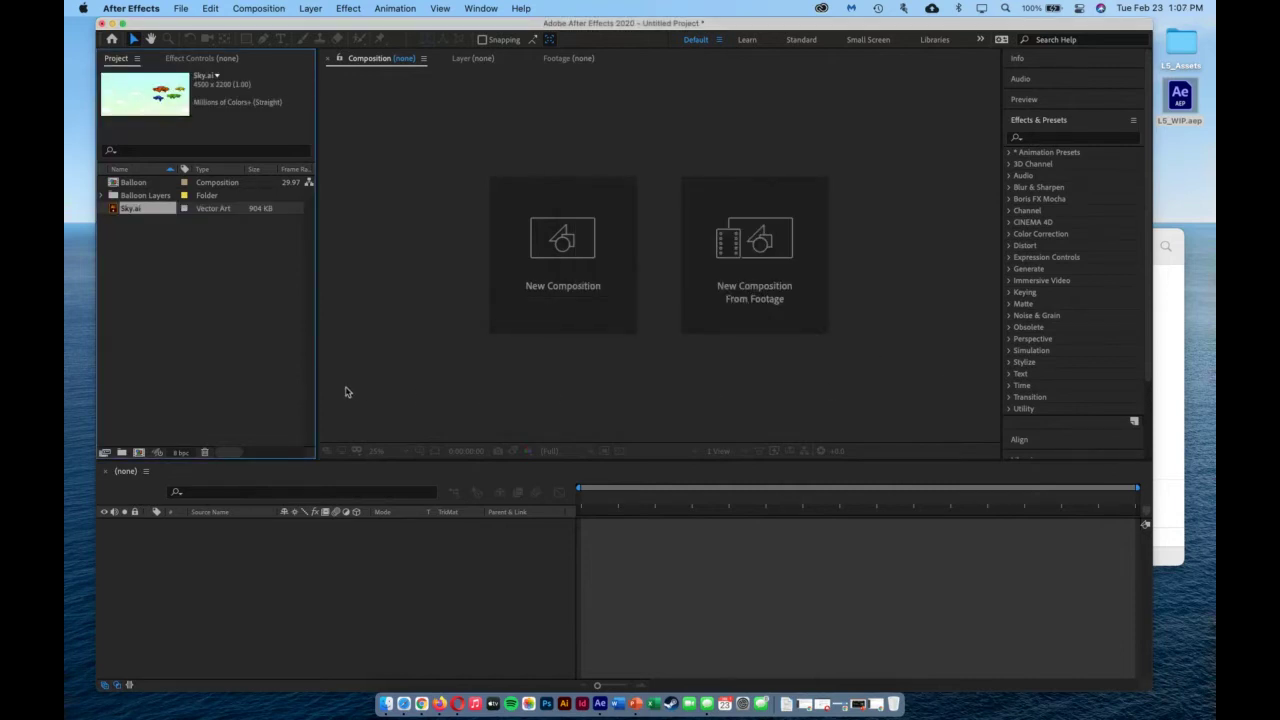
Import Fire.mov from the L5_Assets folder as footage.
click(215, 350)
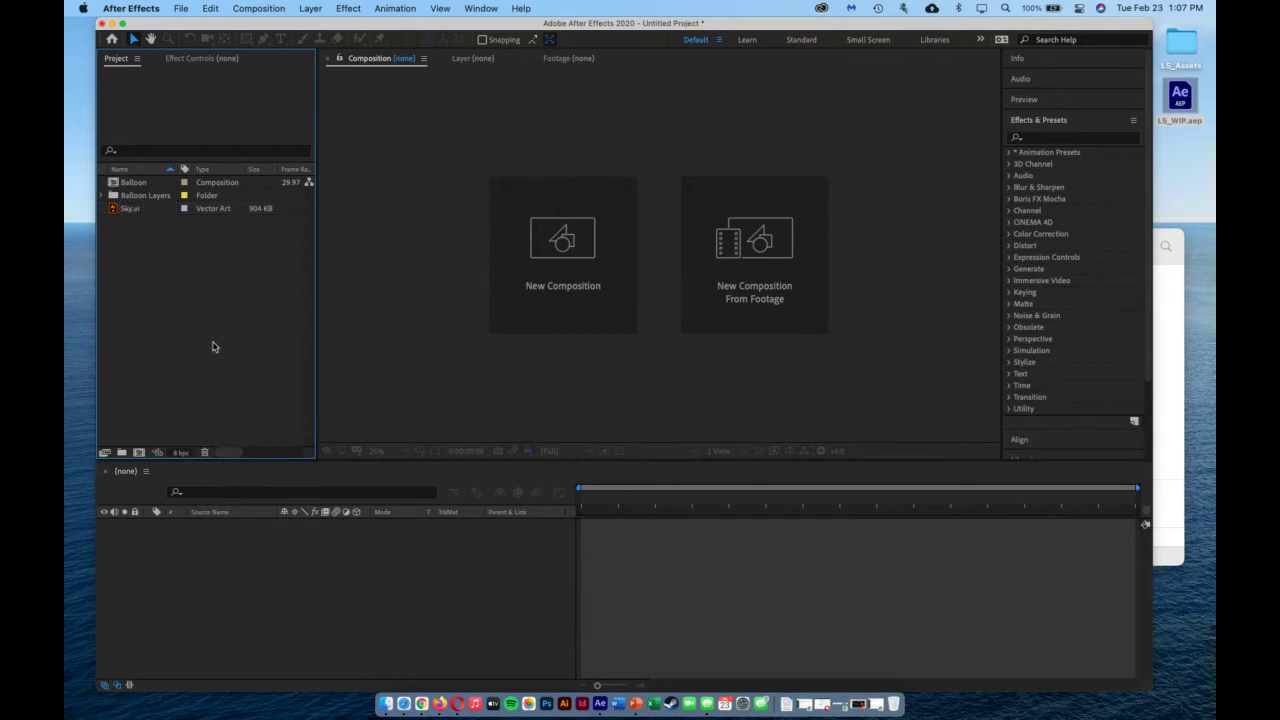
click(815, 328)
click(554, 188)
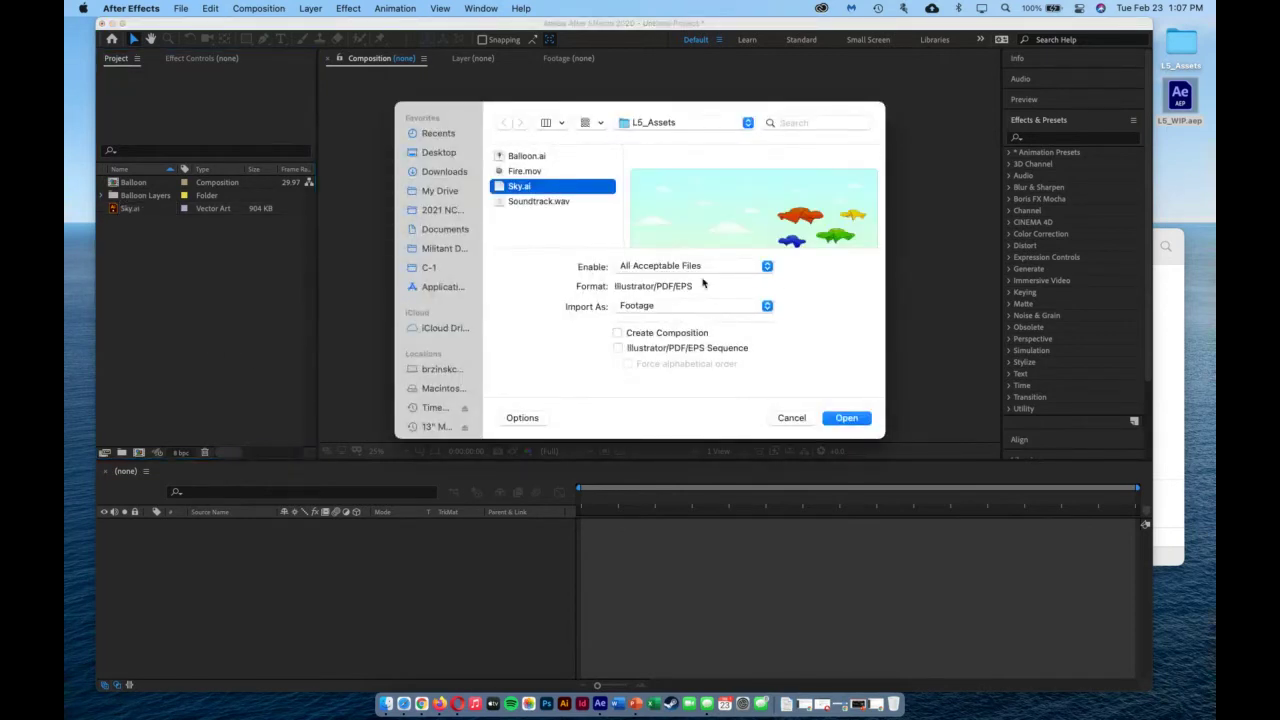
click(528, 172)
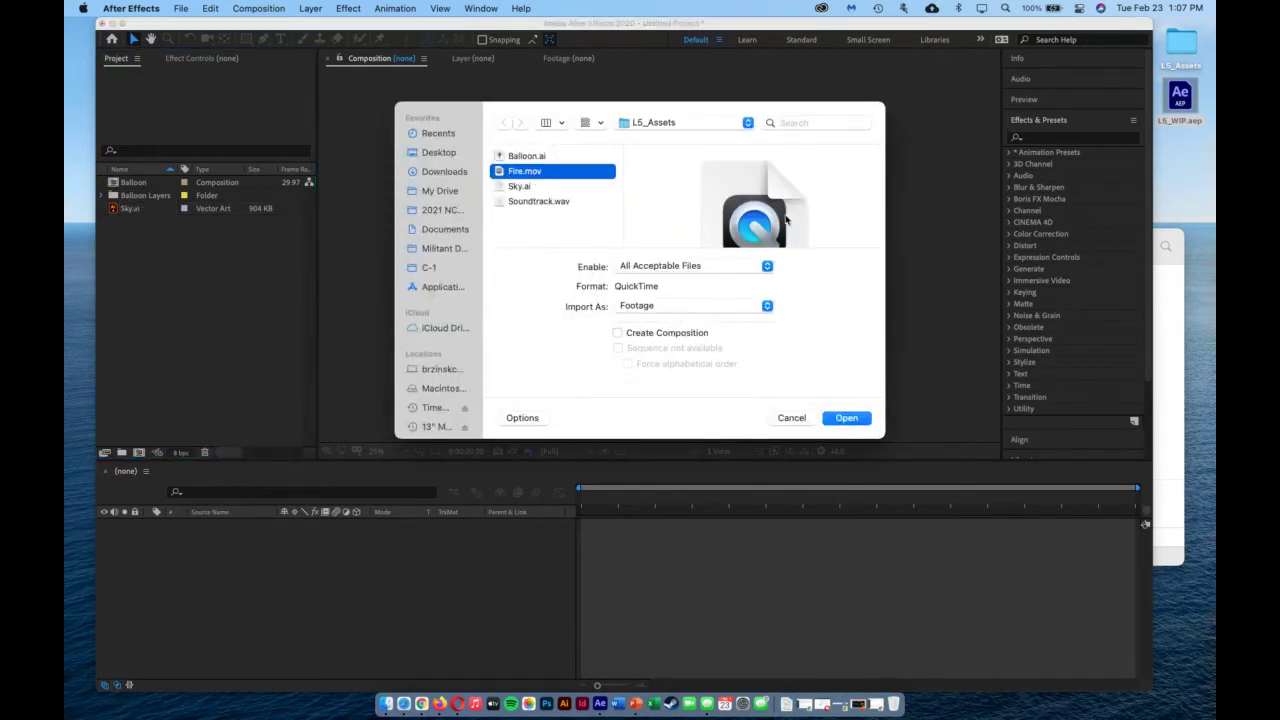
click(830, 416)
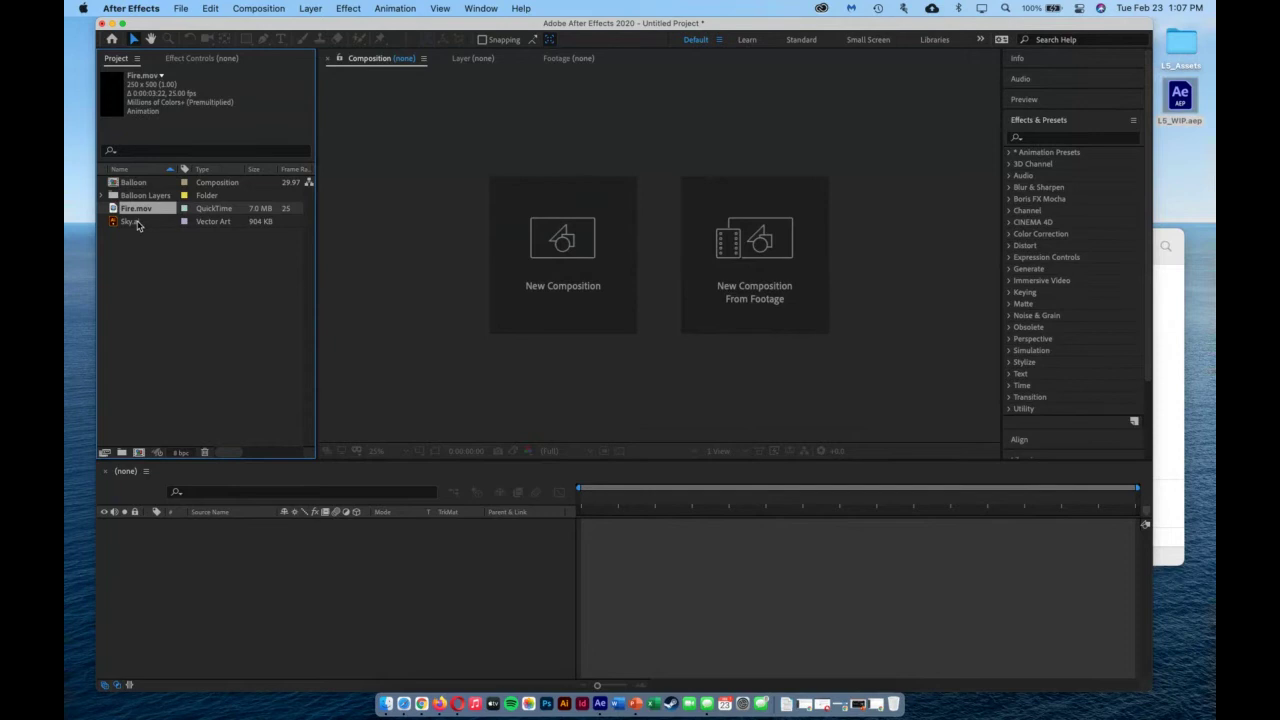
Import the Soundtrack.wav audio file from the L5_Assets folder into the project.
click(165, 271)
double_click(220, 303)
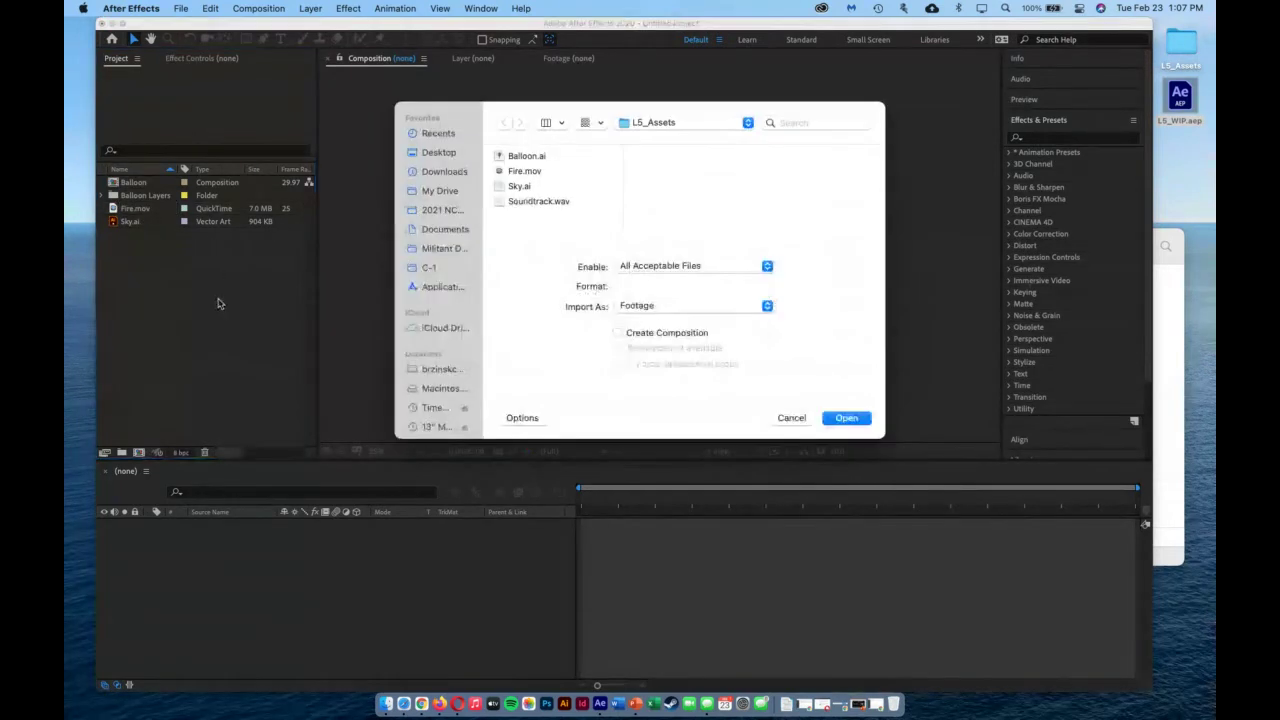
click(545, 201)
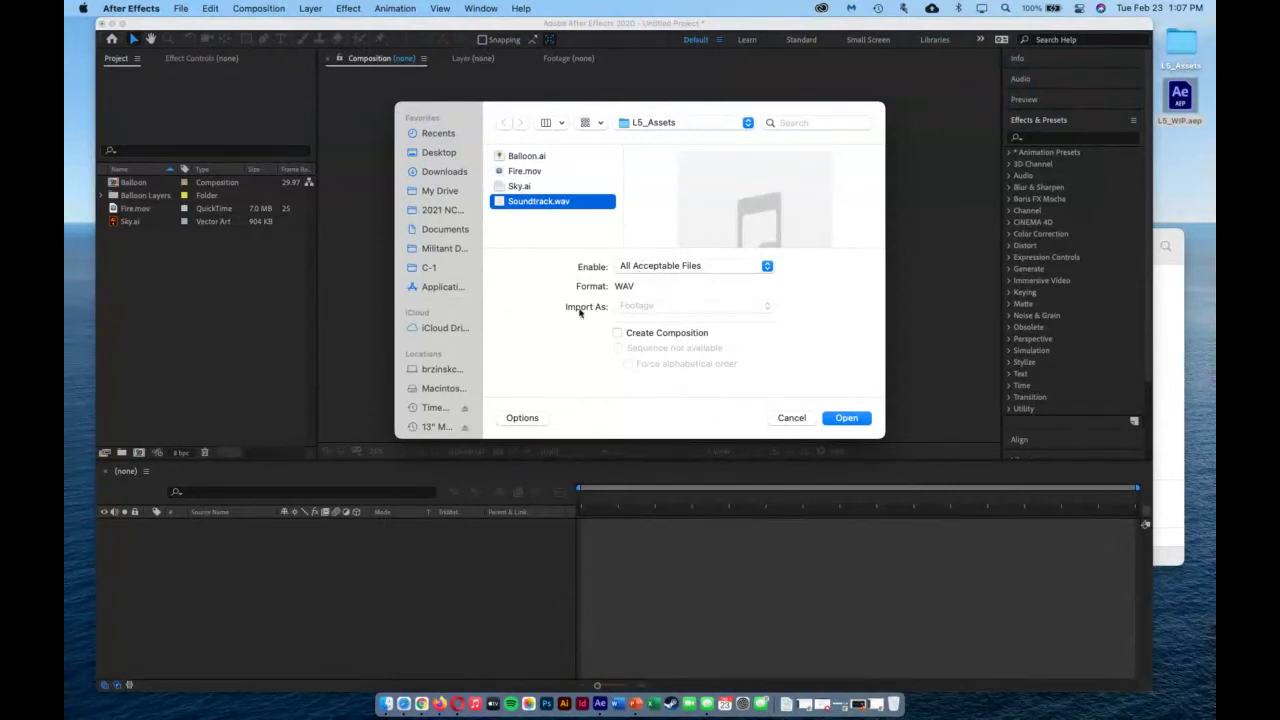
click(843, 419)
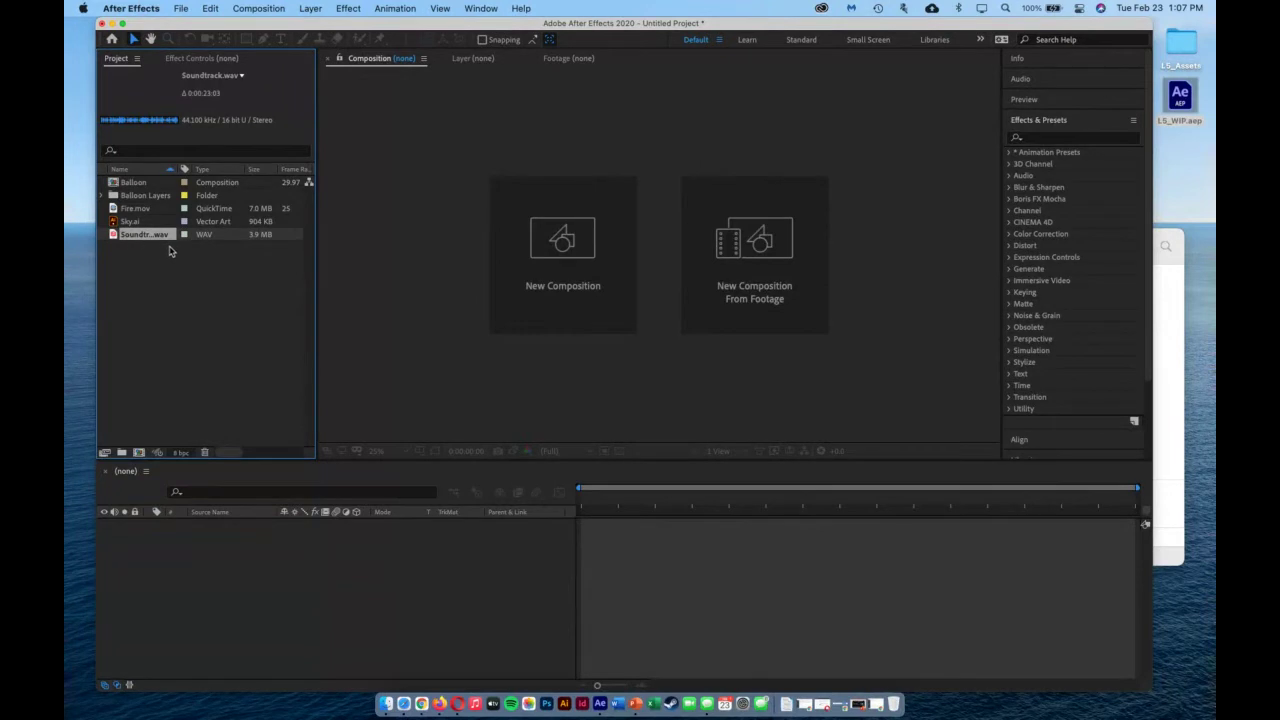
Create a composition named Baloon Scene with the HDTV 1080 25 preset and a 20-second duration.
click(567, 252)
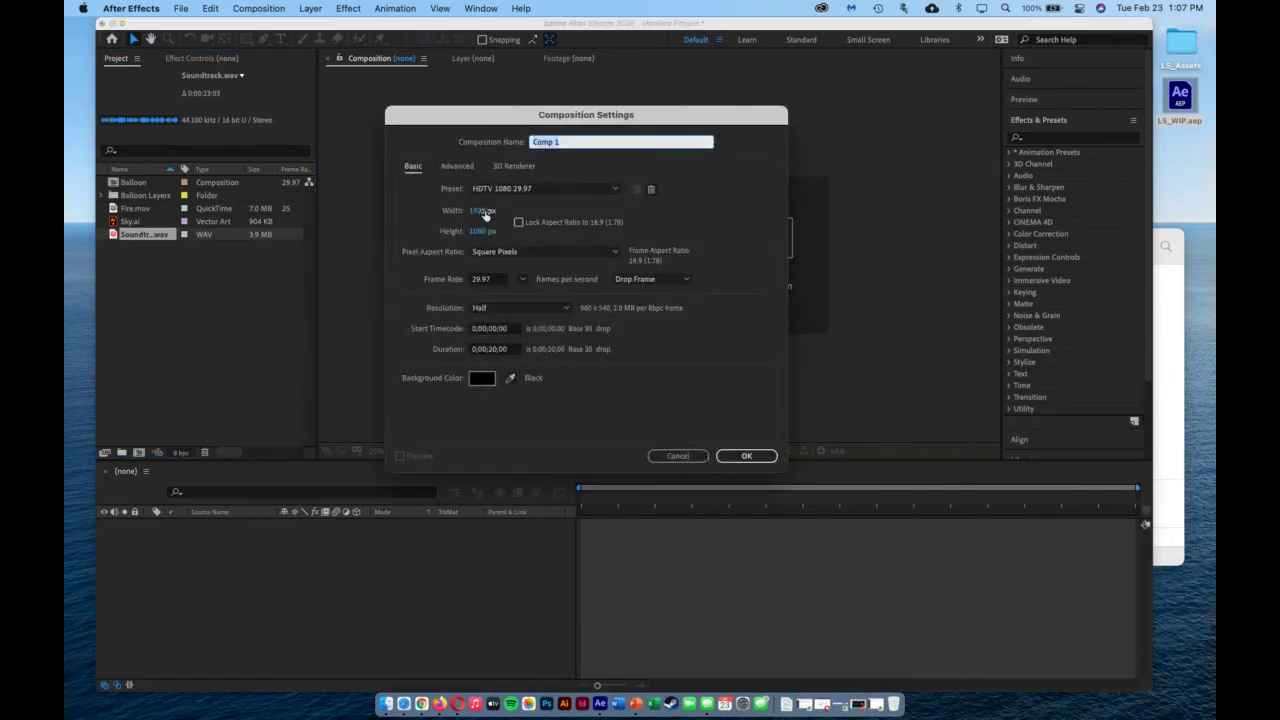
text(Baloon Scene)
click(544, 190)
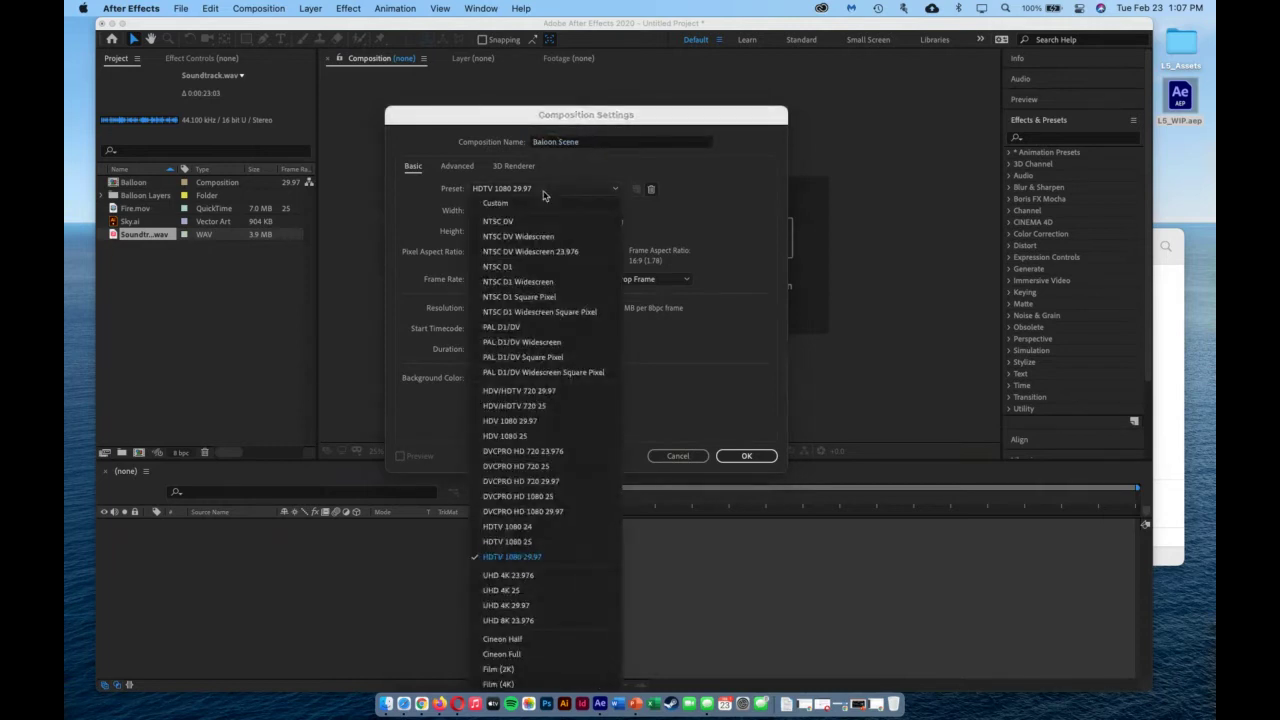
click(598, 545)
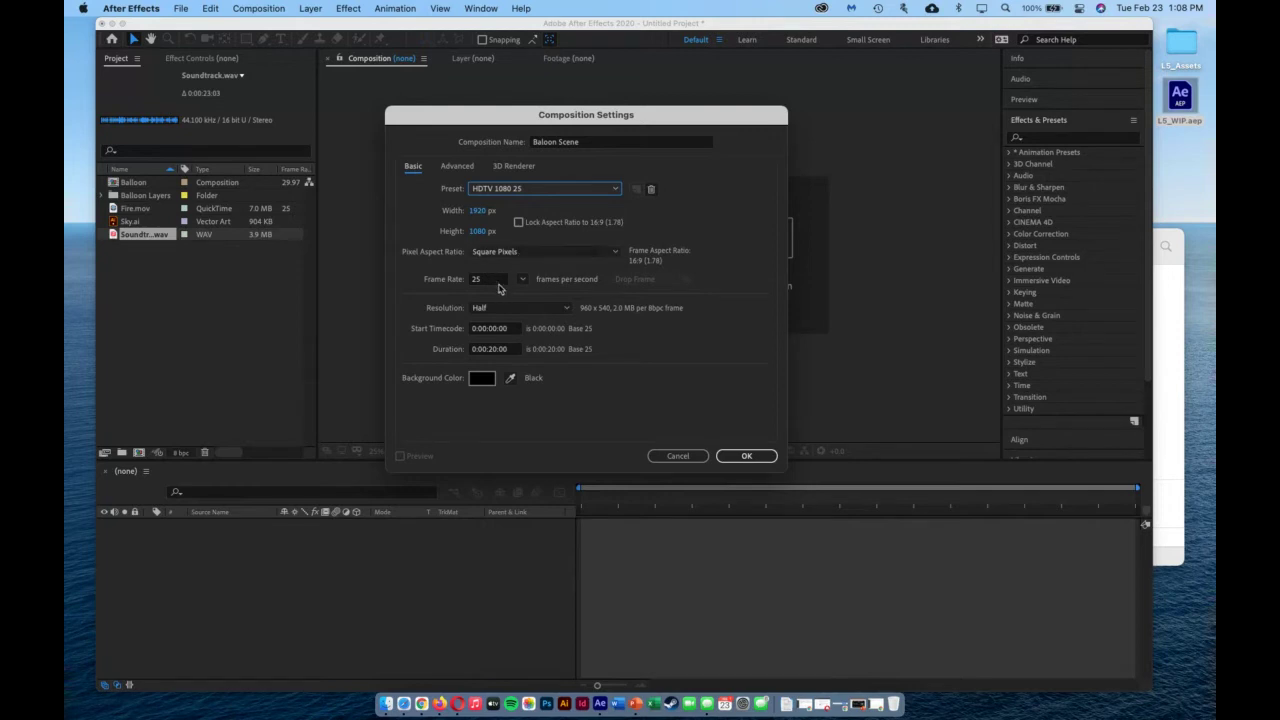
click(491, 353)
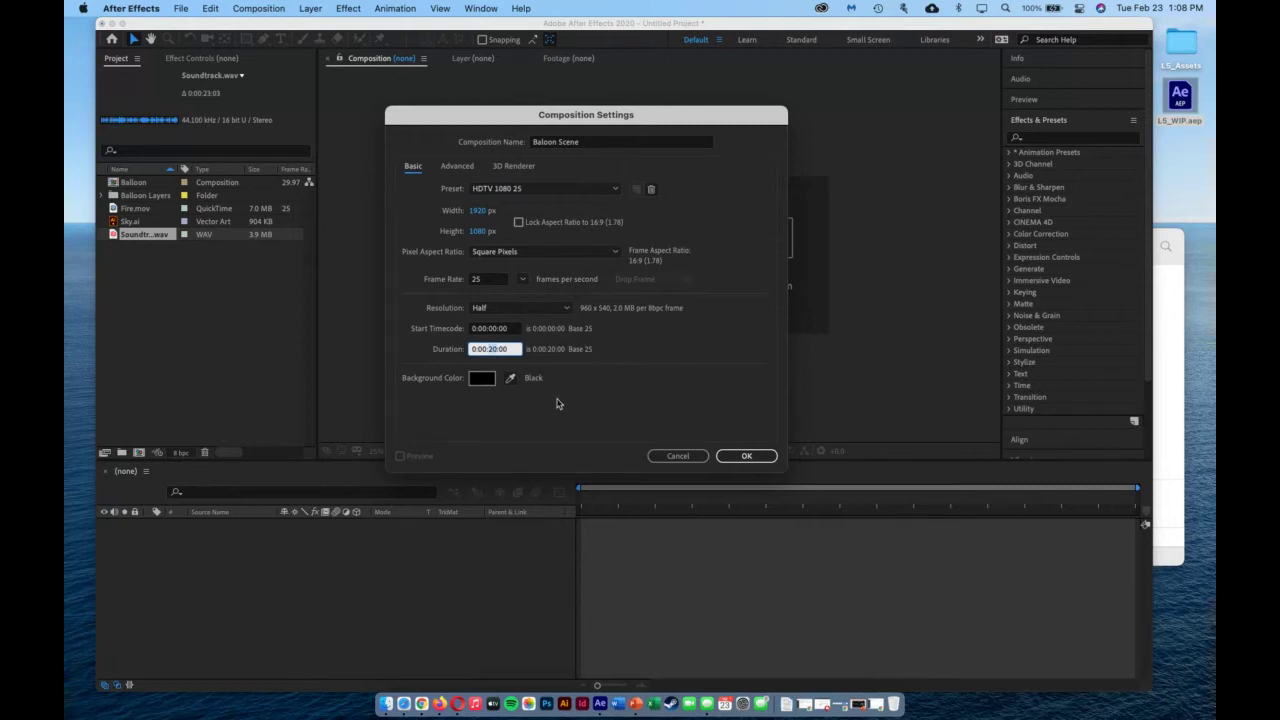
click(748, 456)
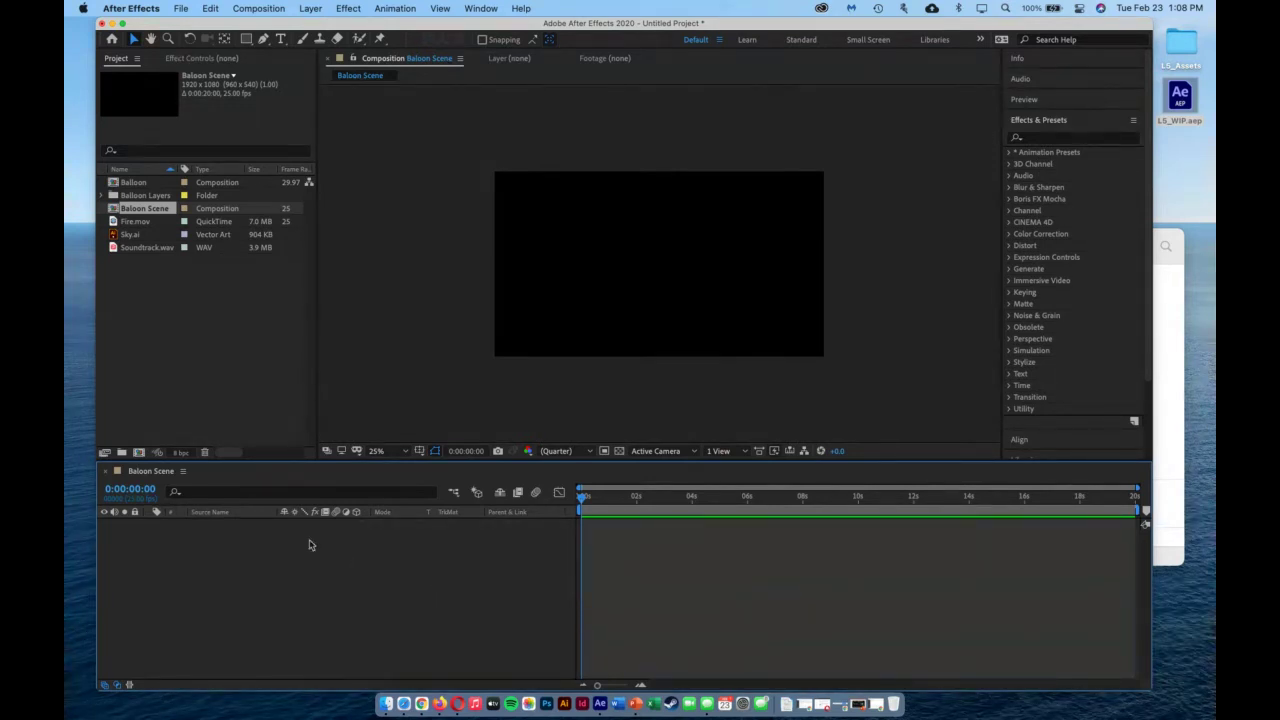
Add Sky.ai to the Baloon Scene timeline and move it so the frame covers the artwork's lower-left area.
click(134, 236)
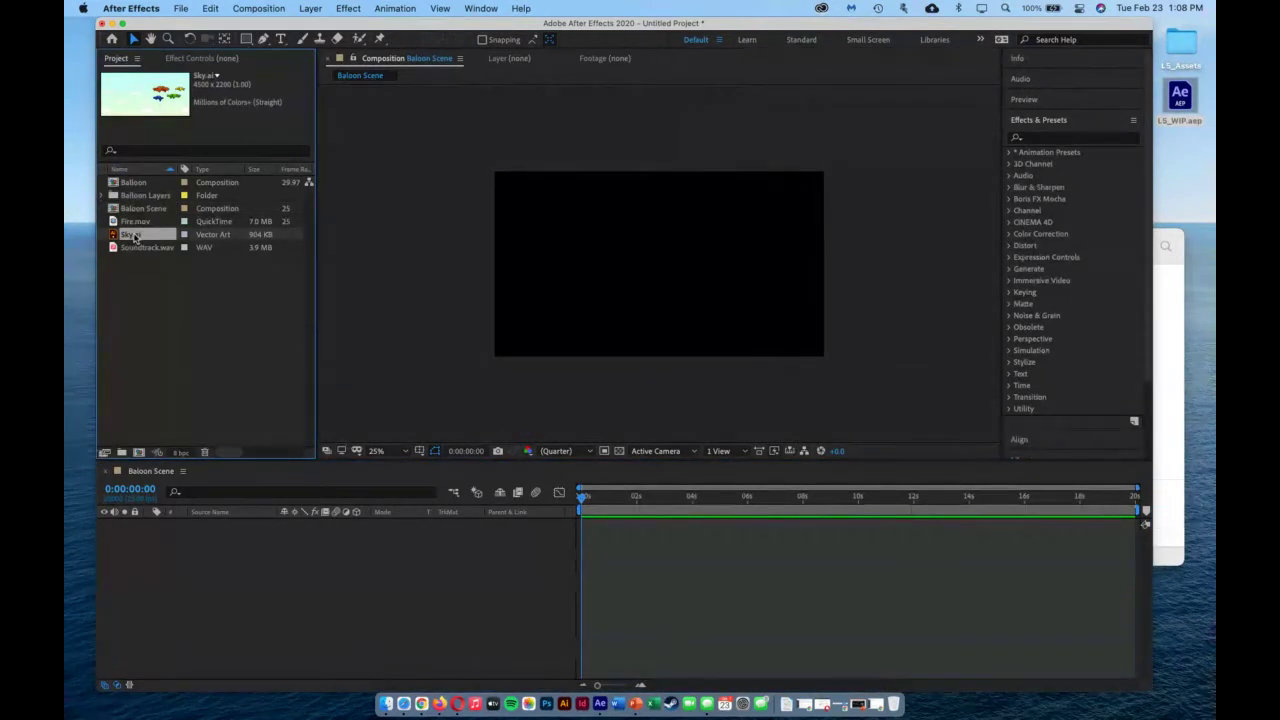
drag(134, 236, 345, 610)
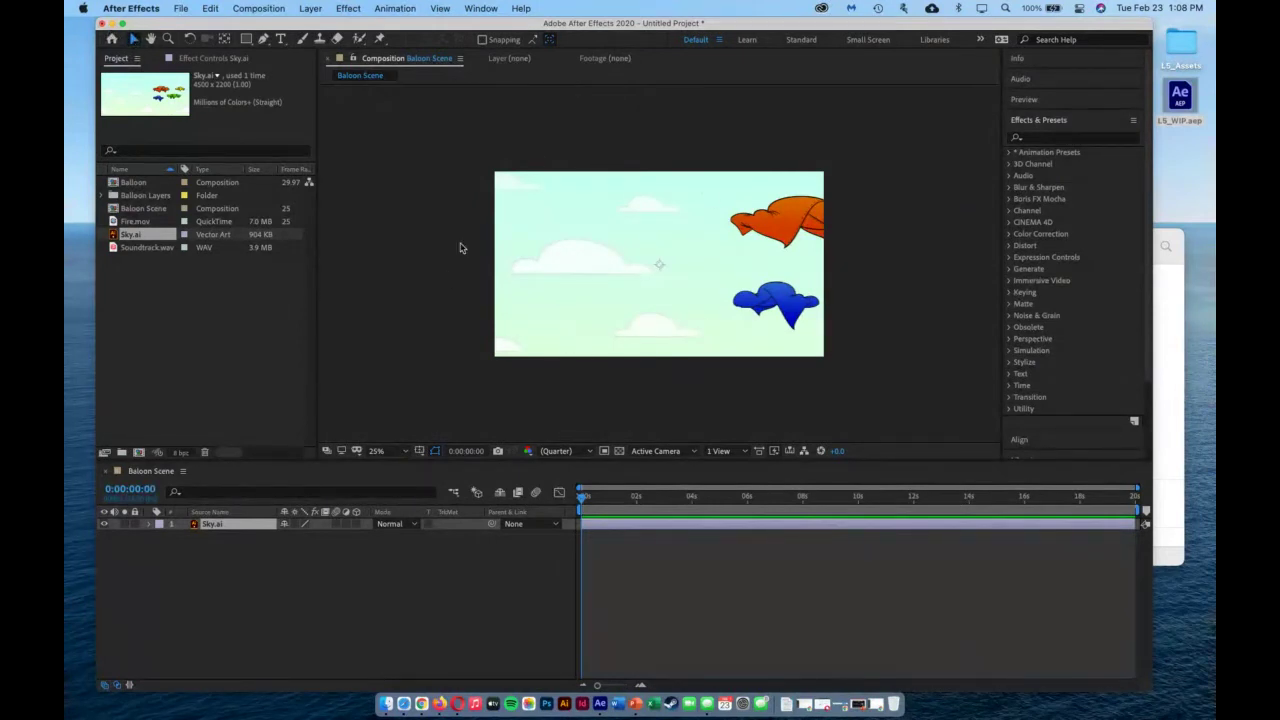
click(406, 453)
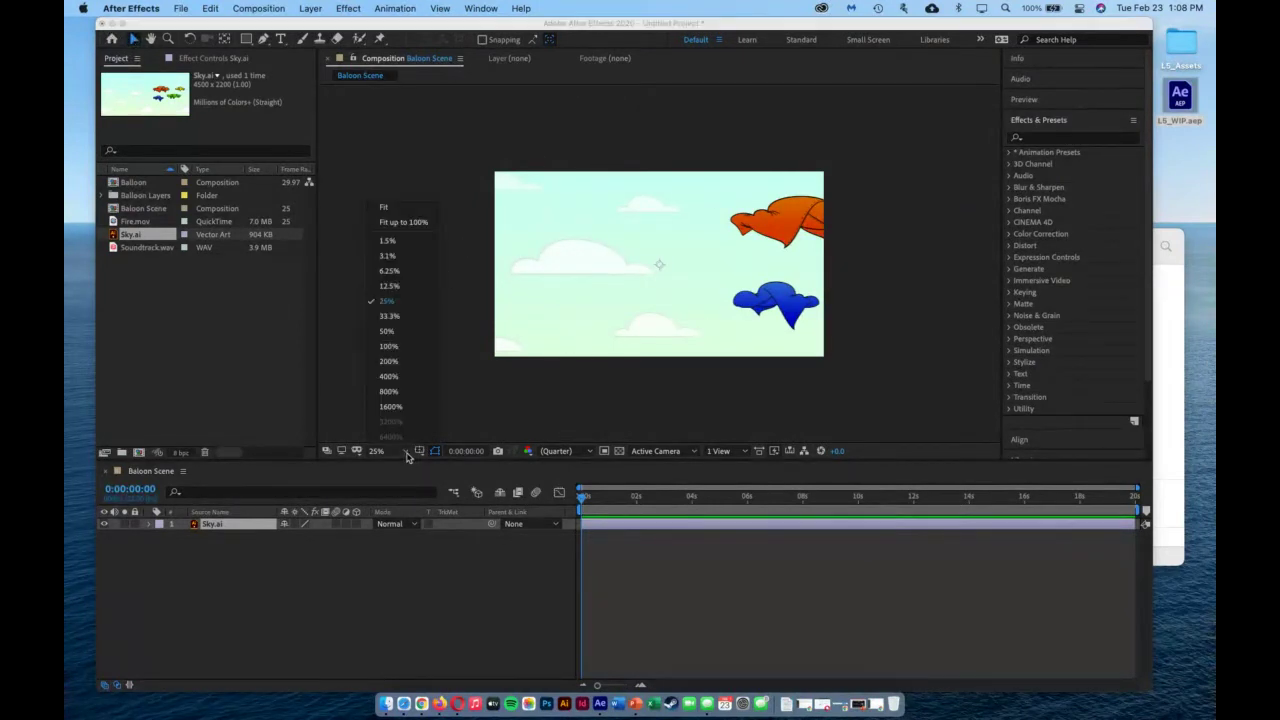
click(404, 272)
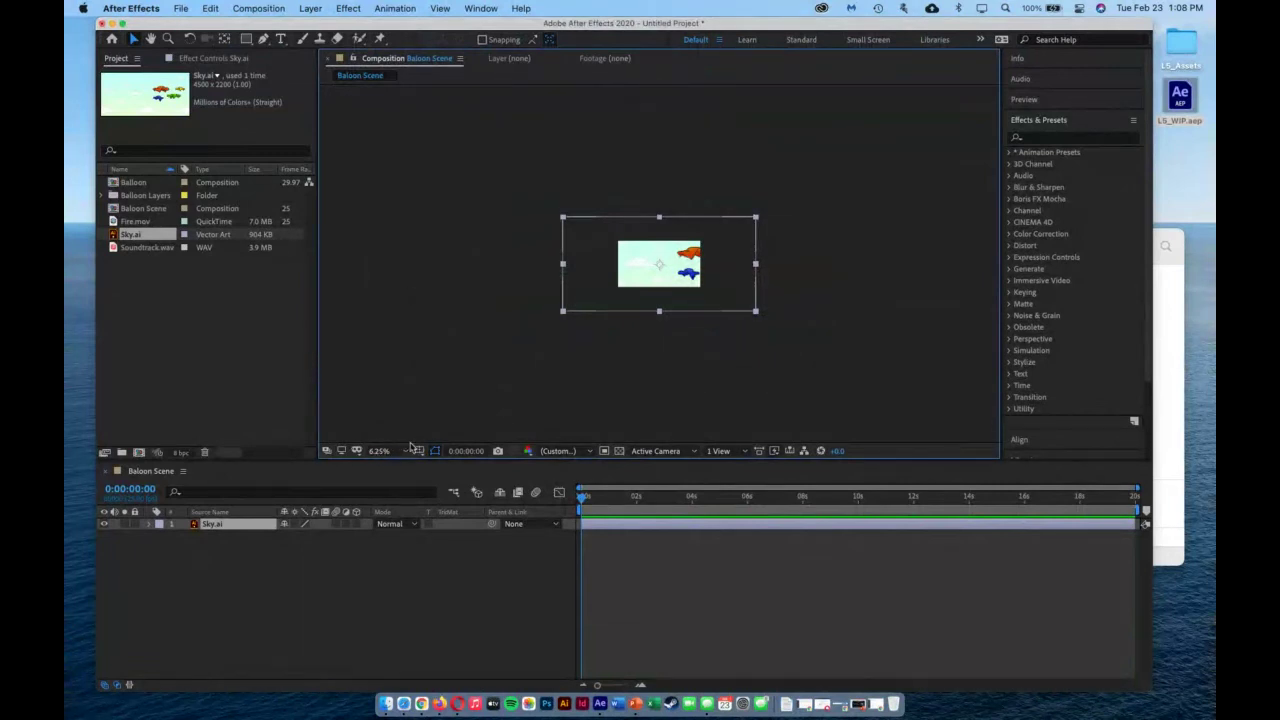
drag(711, 275, 772, 259)
key(Return)
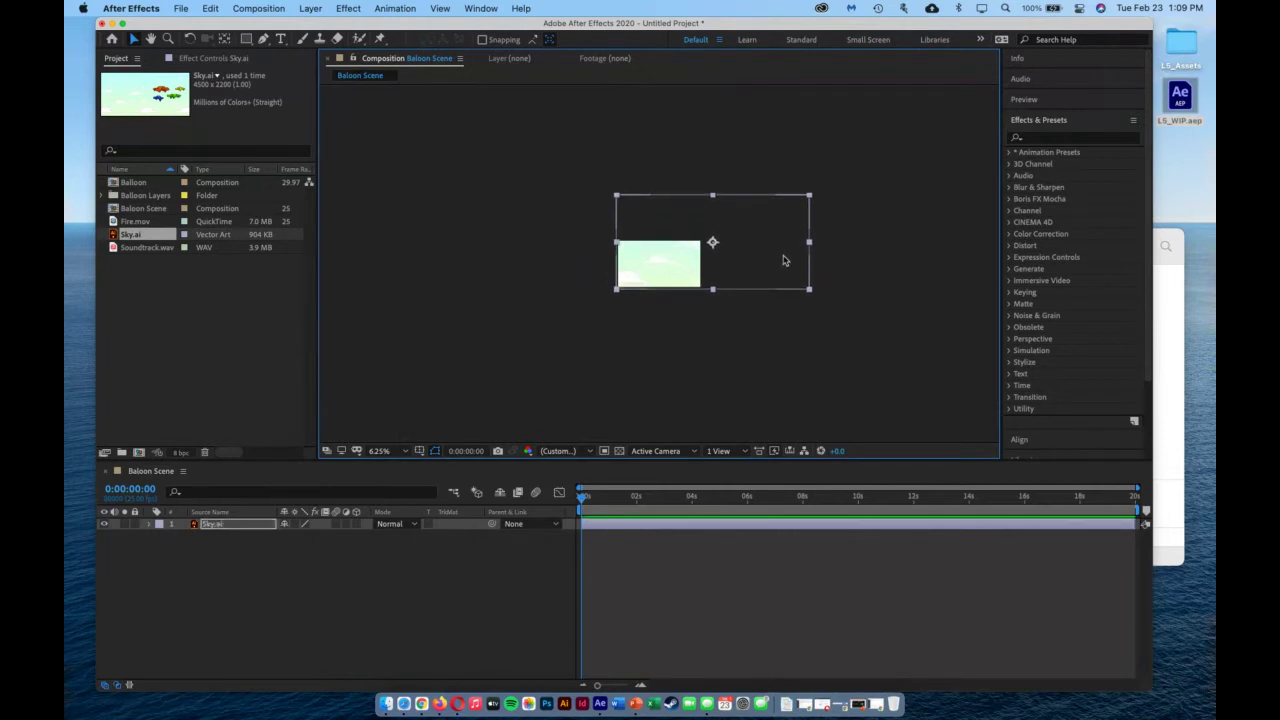
mouse_move(791, 261)
mouse_down()
mouse_move(697, 282)
mouse_move(802, 270)
mouse_move(696, 280)
mouse_move(789, 262)
mouse_up()
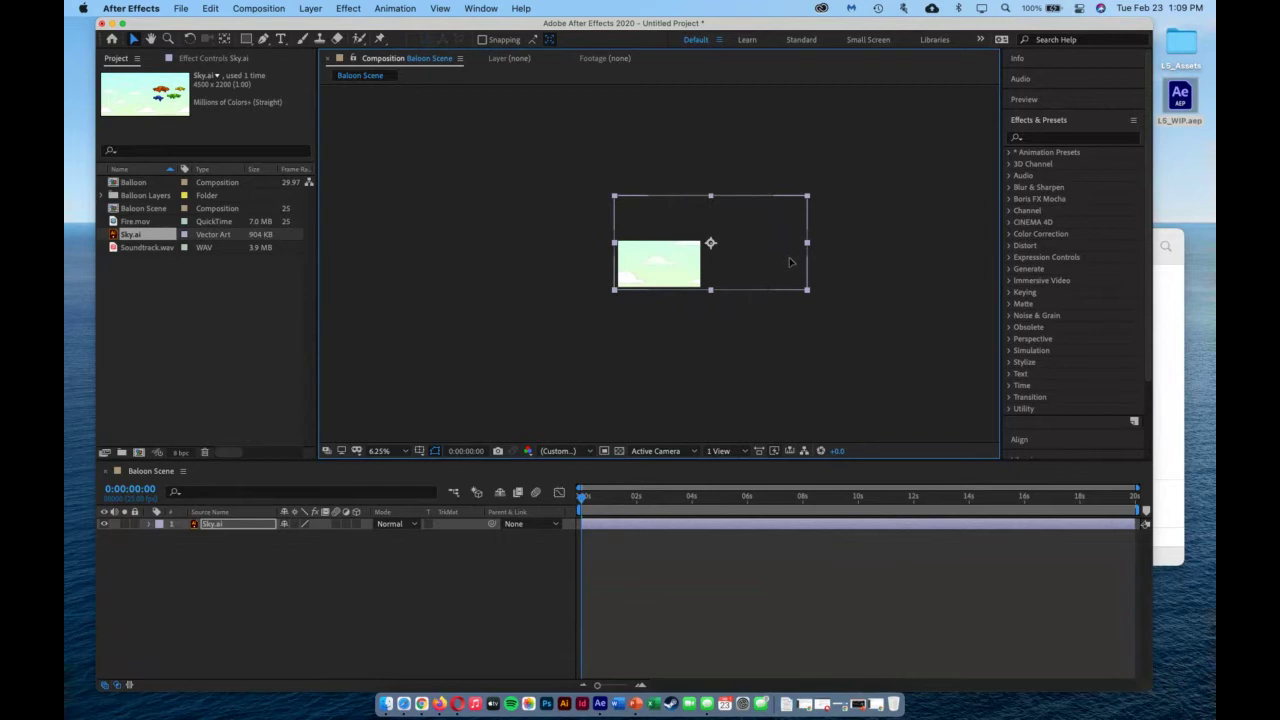
Fine-tune the Sky.ai layer's position so its lower-left corner meets the frame's corner, and fit the composition in the viewer.
click(766, 394)
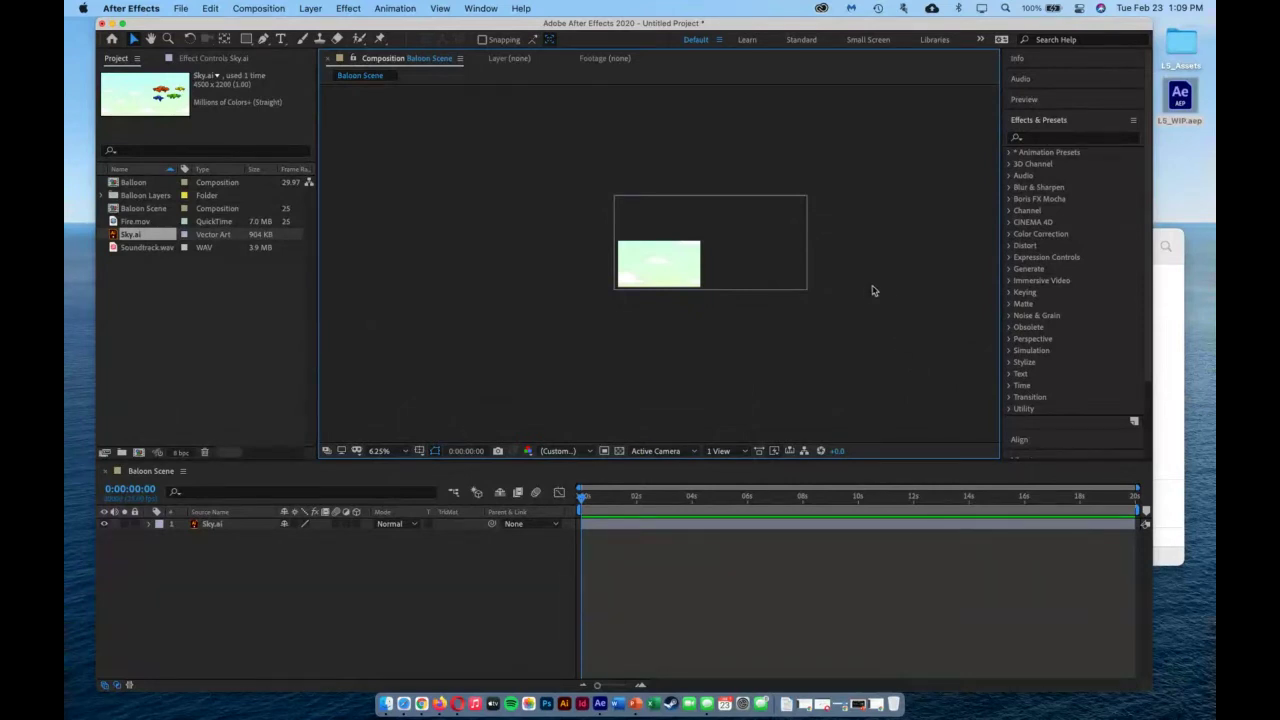
click(801, 277)
key(Return)
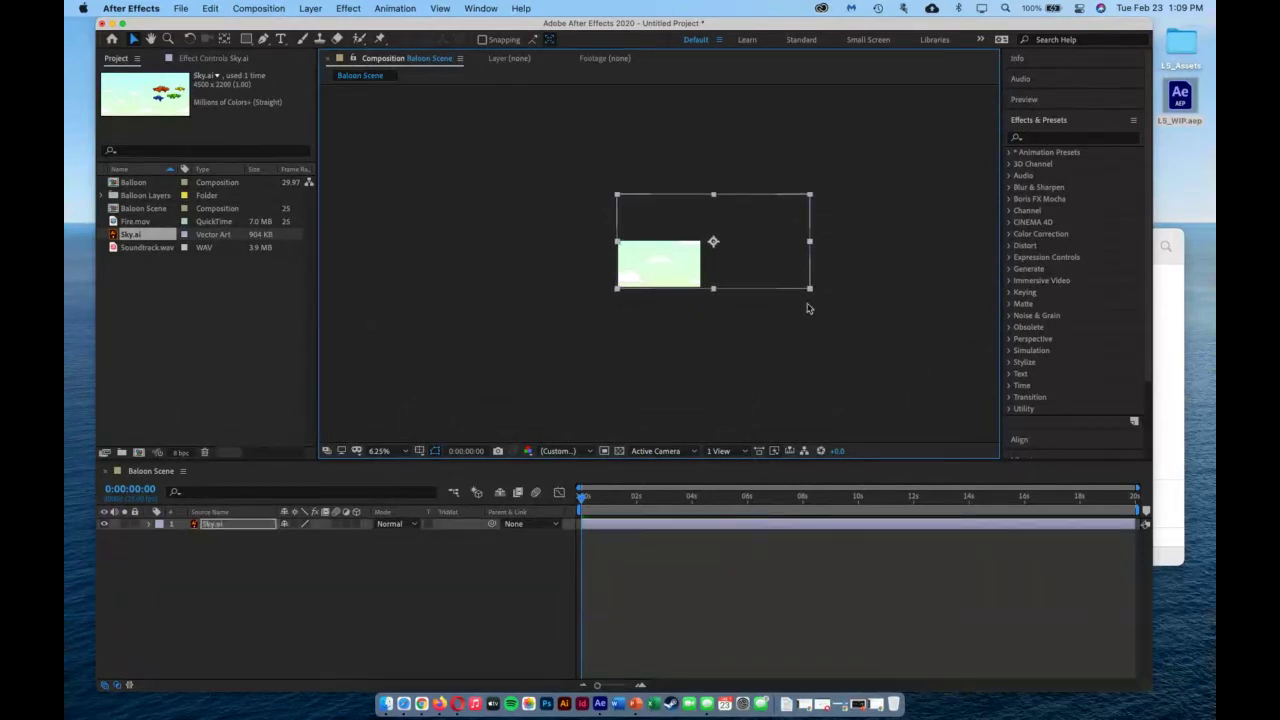
click(404, 451)
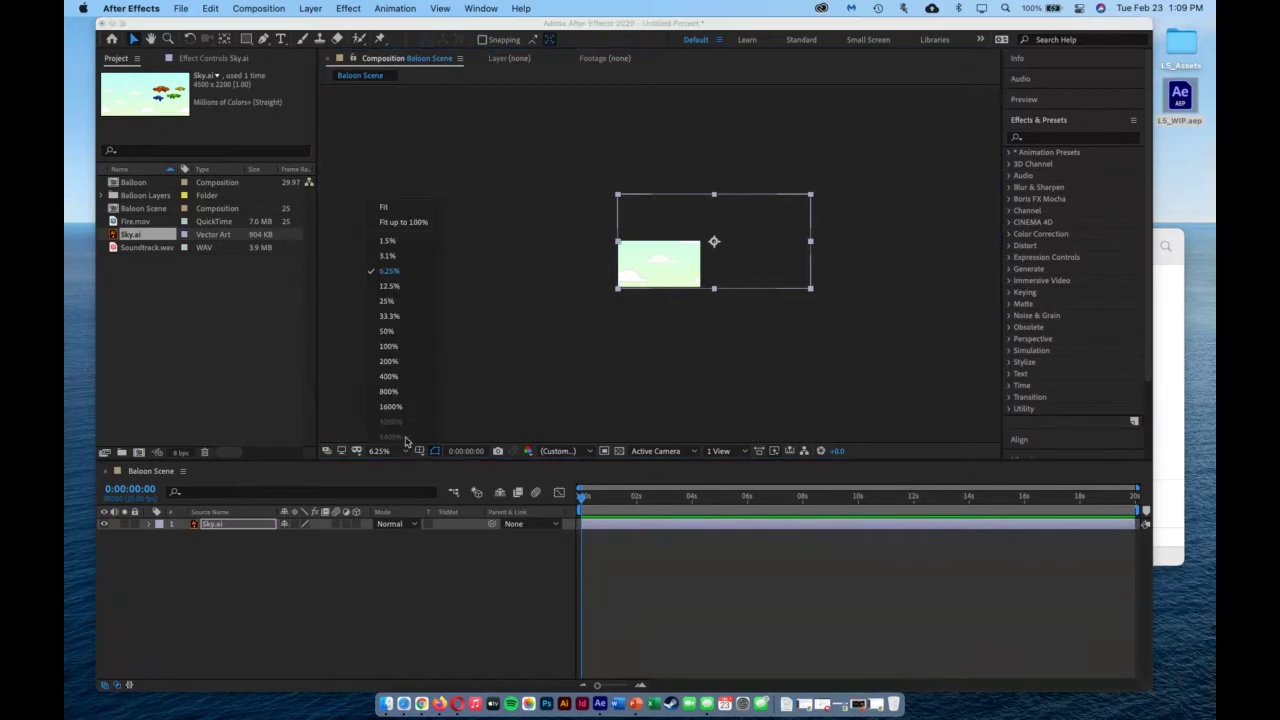
click(384, 207)
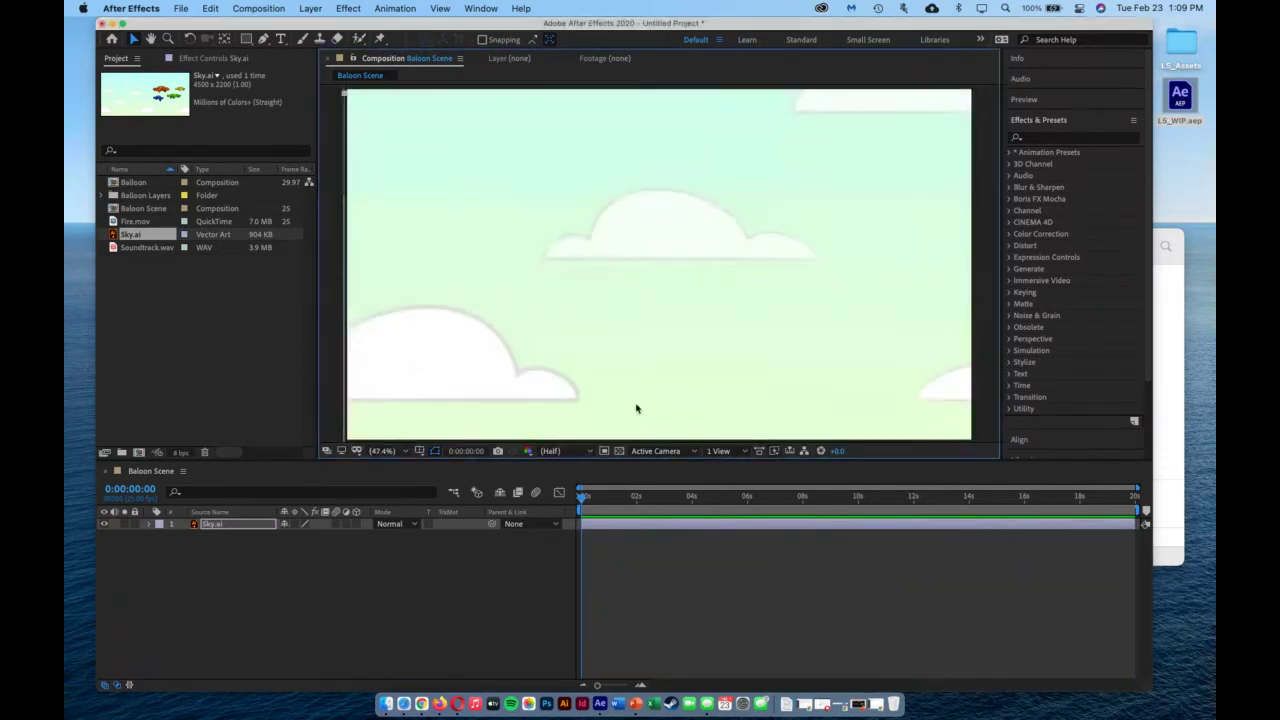
Open the Balloon composition and bring the man, microphone and basket into view at 100% magnification.
click(406, 451)
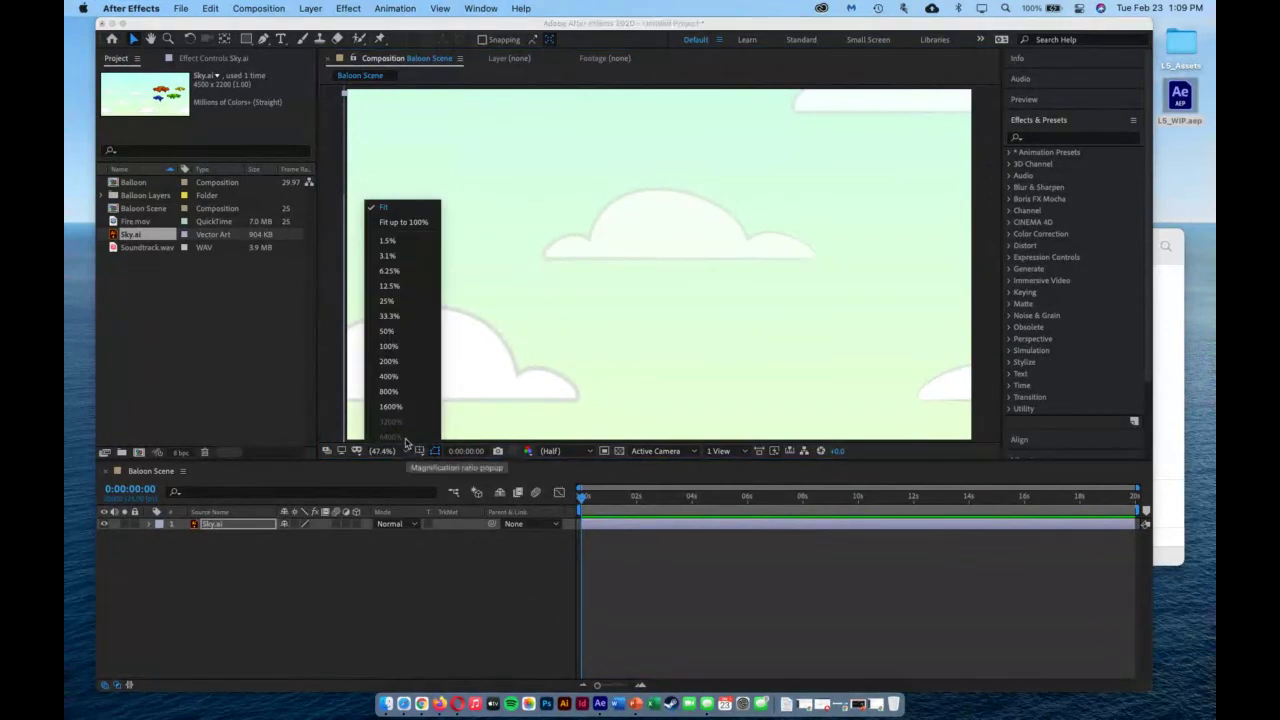
click(402, 316)
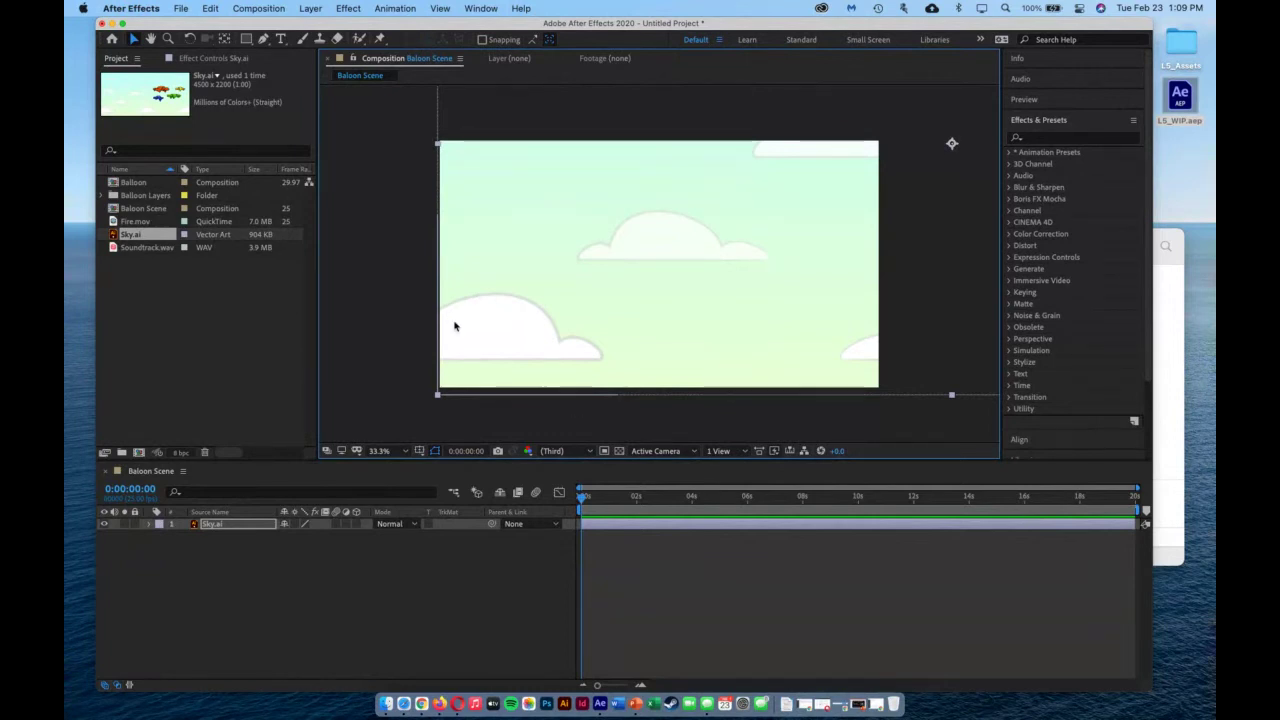
click(137, 184)
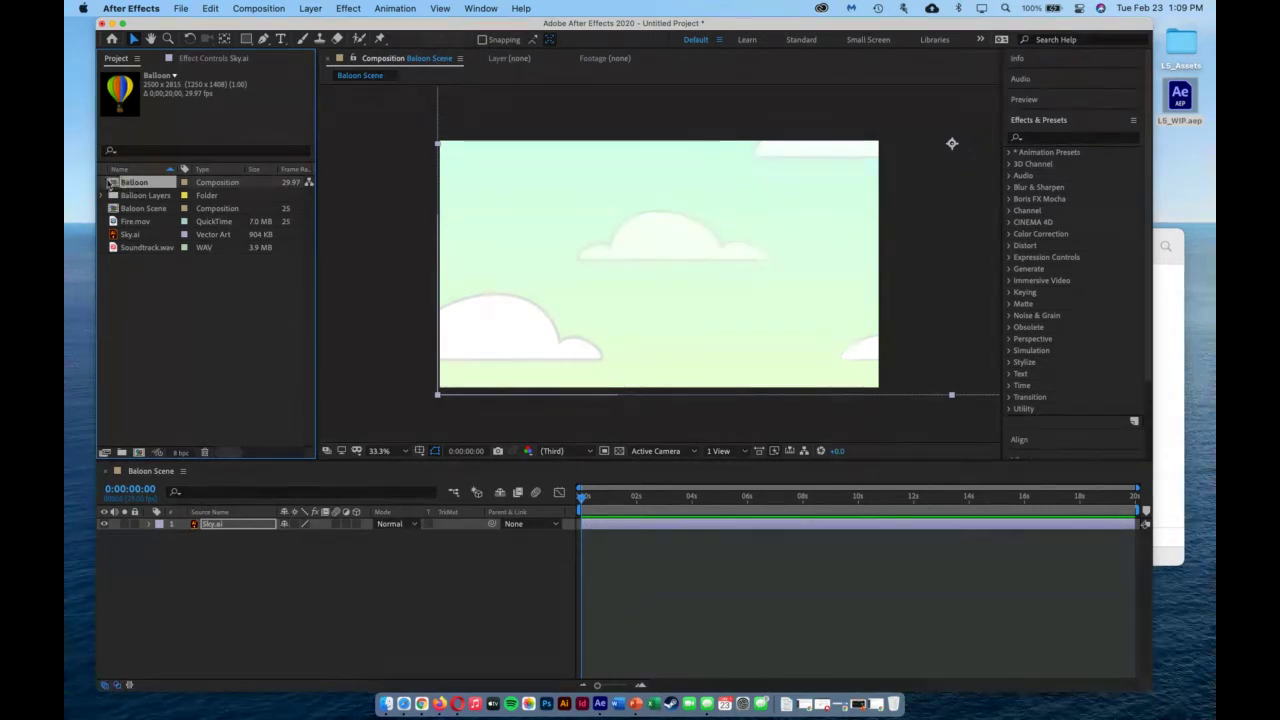
double_click(114, 184)
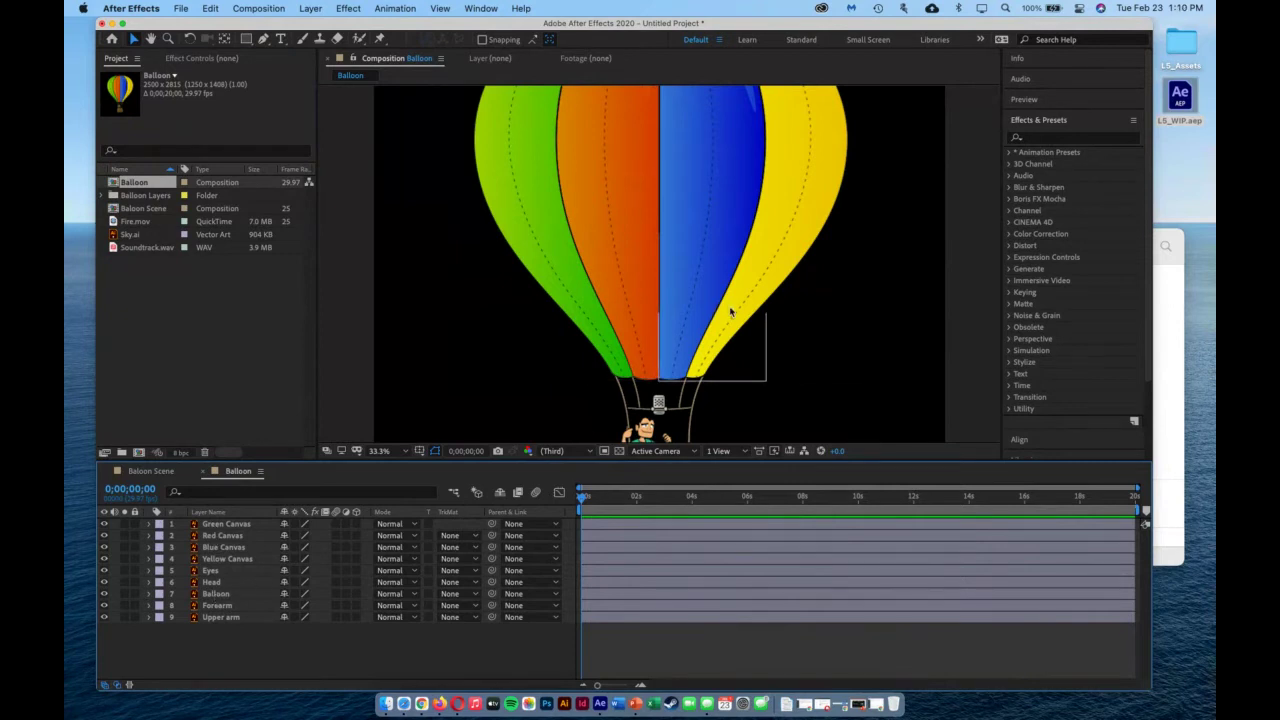
scroll(729, 310, down, 2)
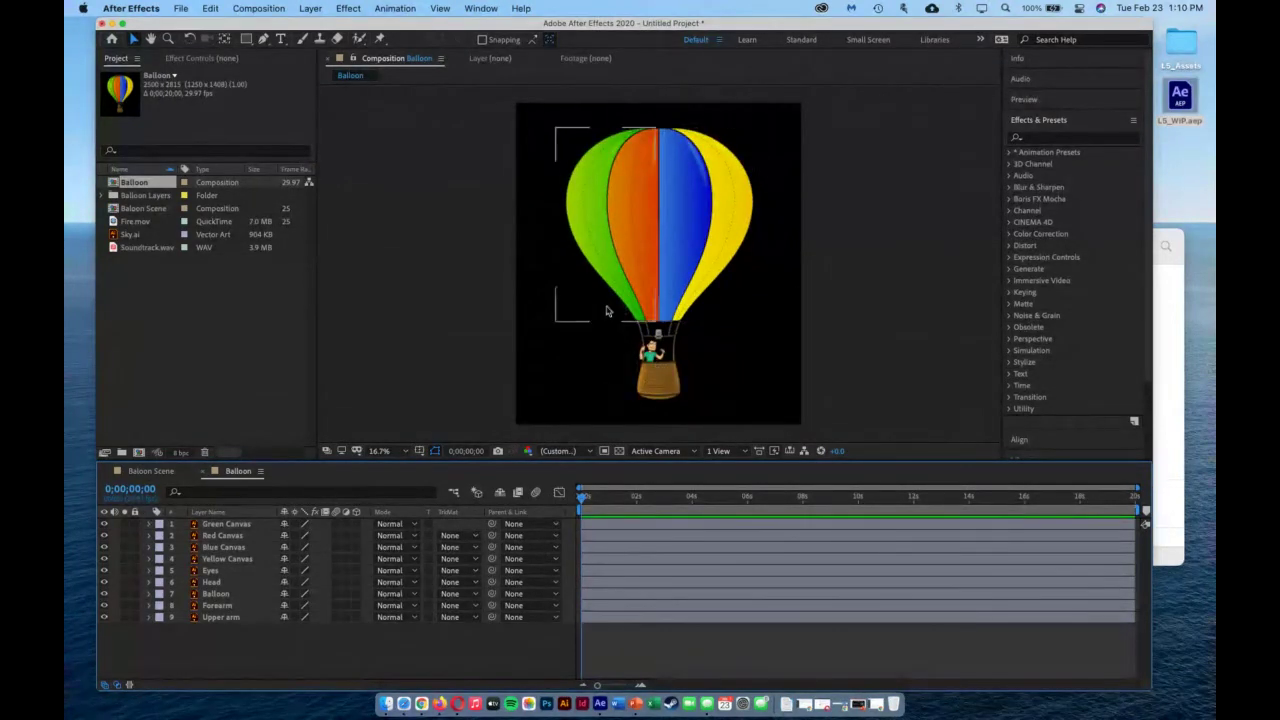
scroll(664, 370, up, 4)
scroll(660, 372, down, 1)
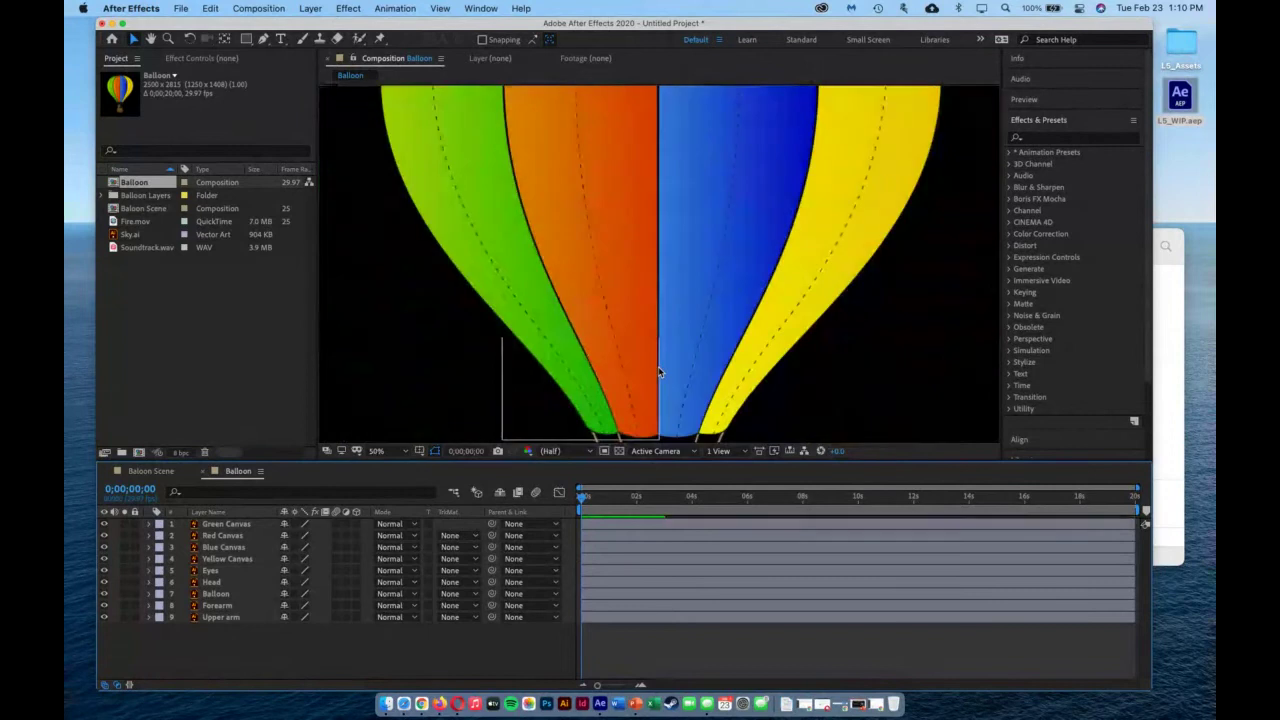
scroll(658, 372, up, 2)
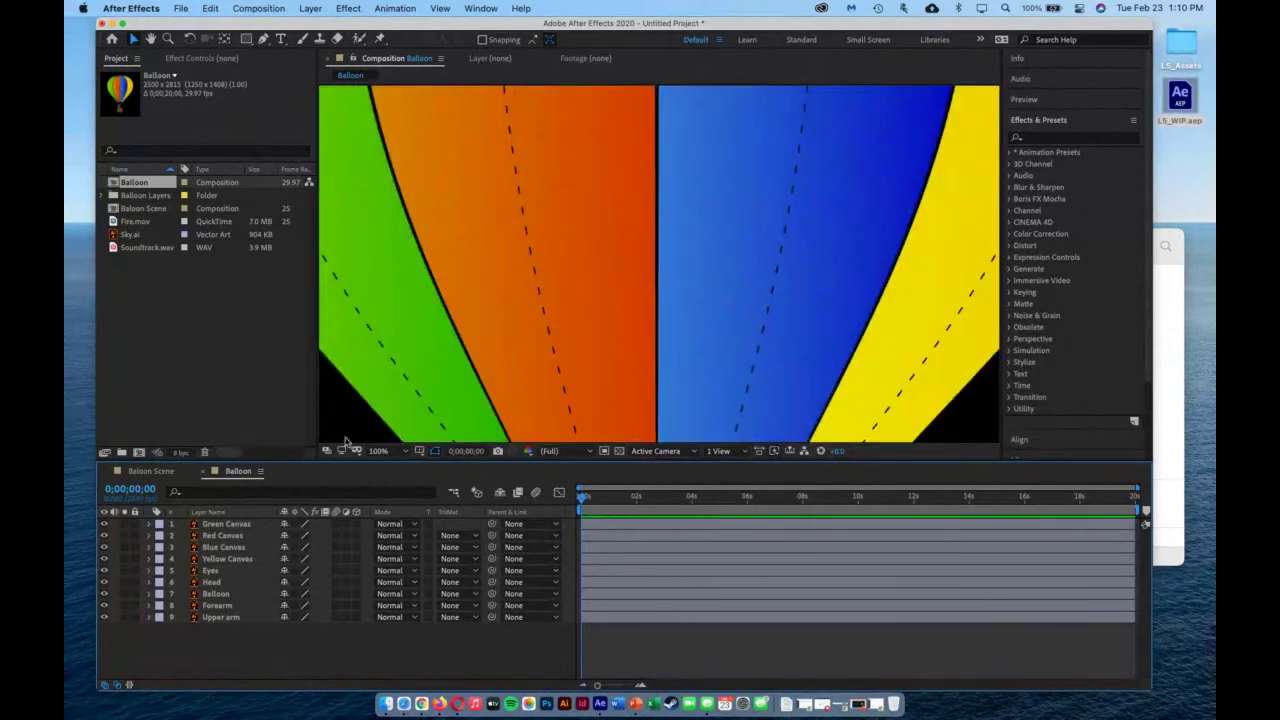
click(150, 39)
drag(588, 374, 608, 124)
drag(647, 376, 648, 270)
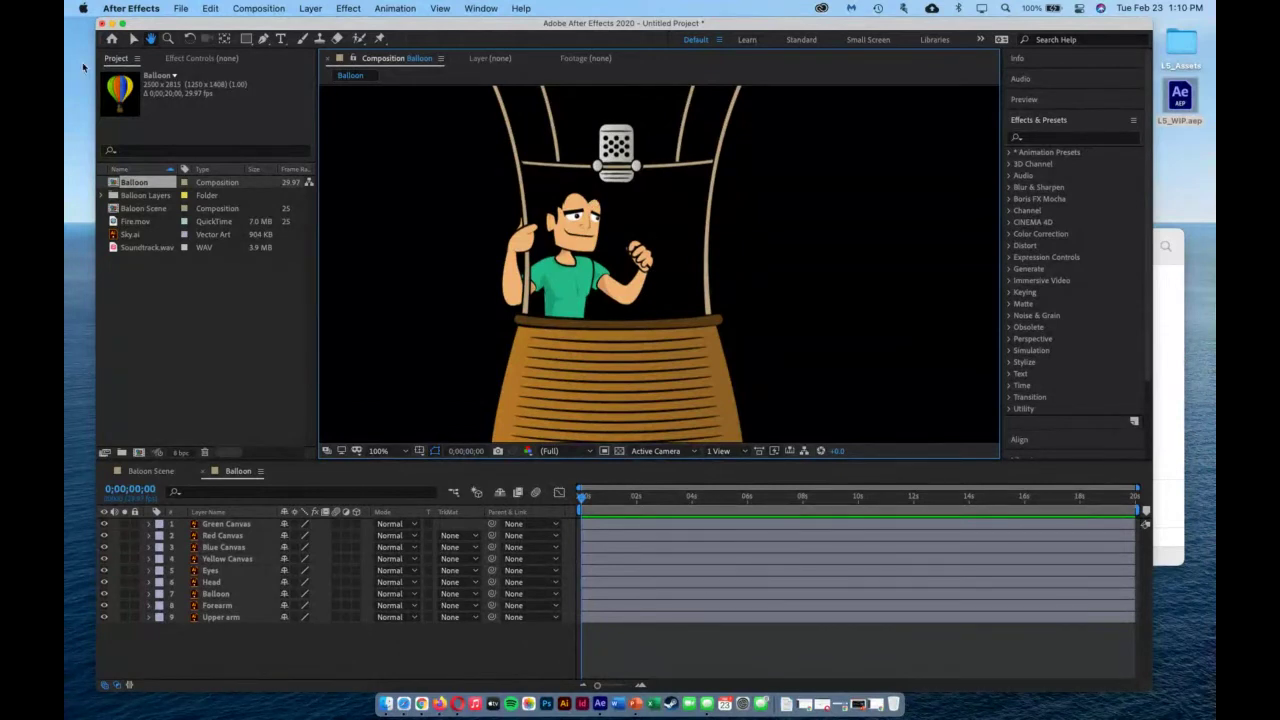
click(134, 40)
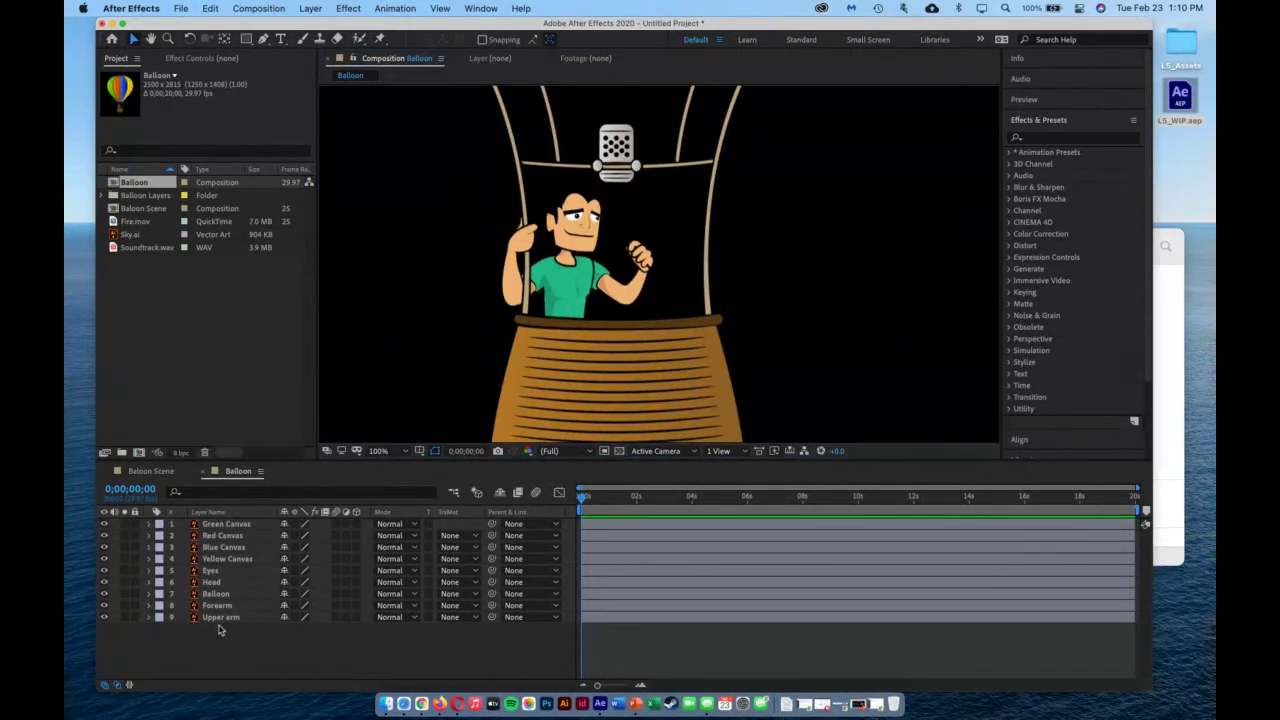
Examine which parts of the man the Upper arm, Forearm, Head and Eyes layers cover by selecting each layer.
click(223, 619)
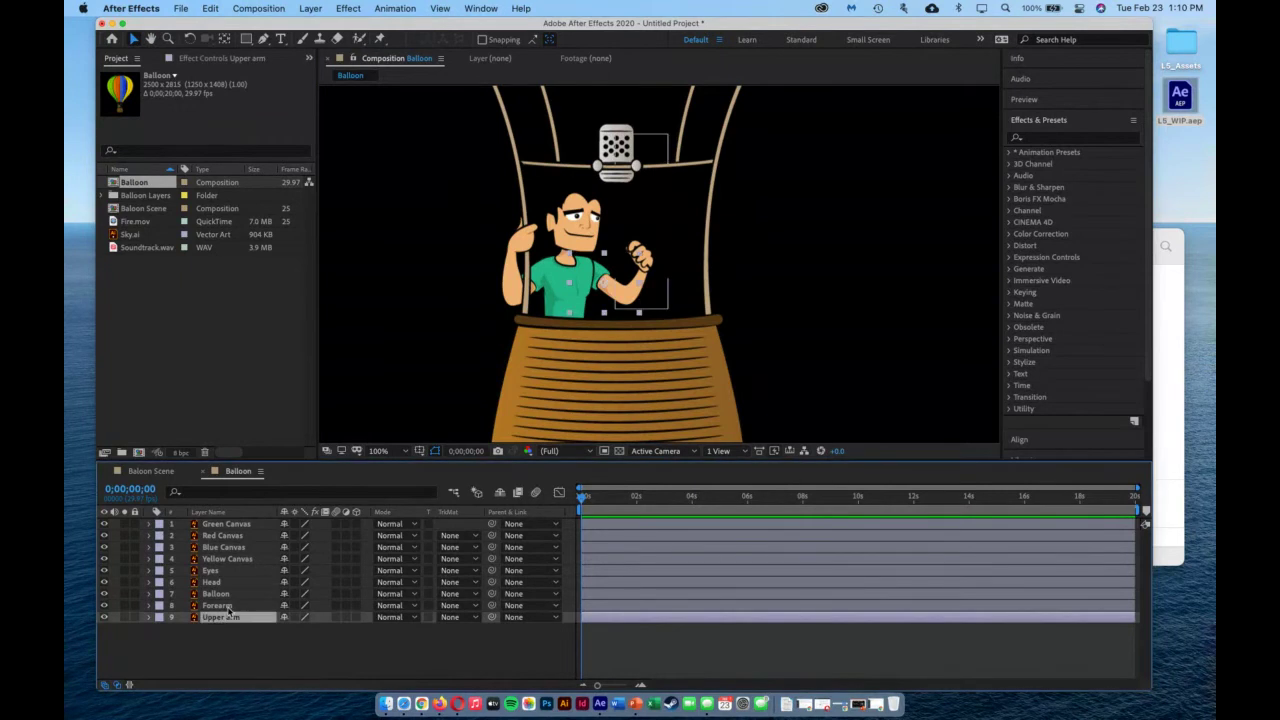
click(229, 606)
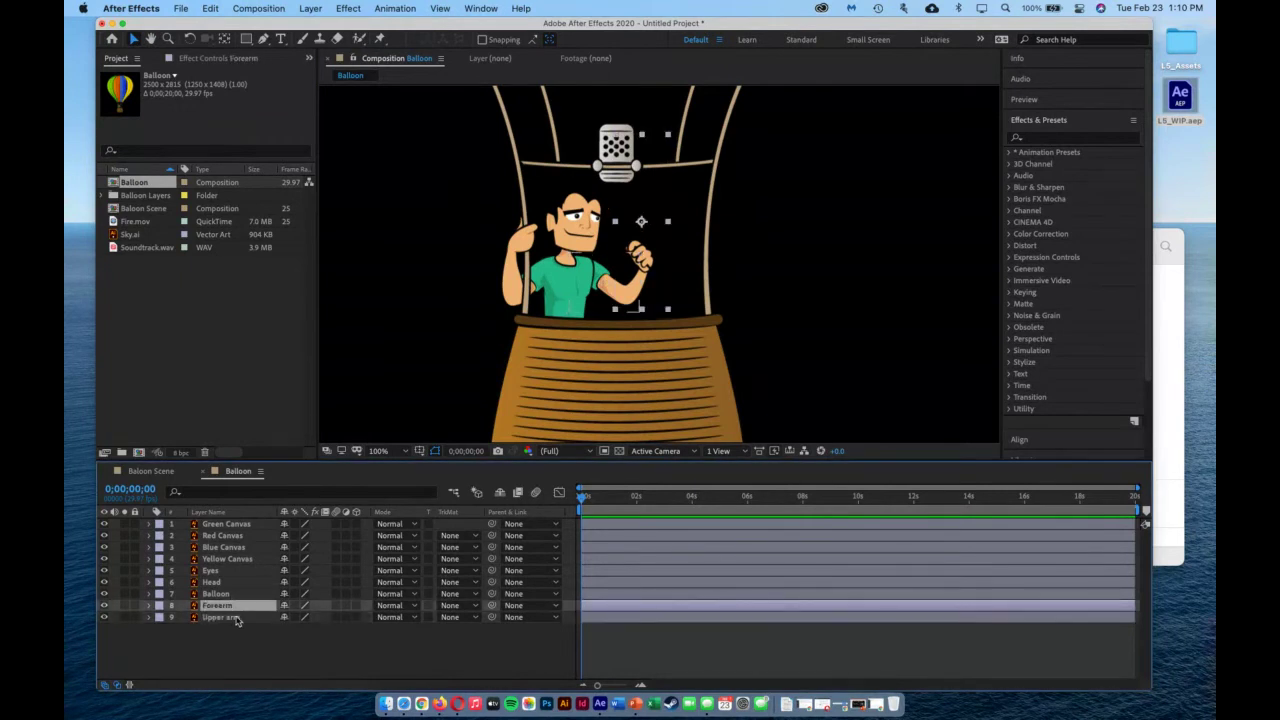
click(235, 583)
click(233, 572)
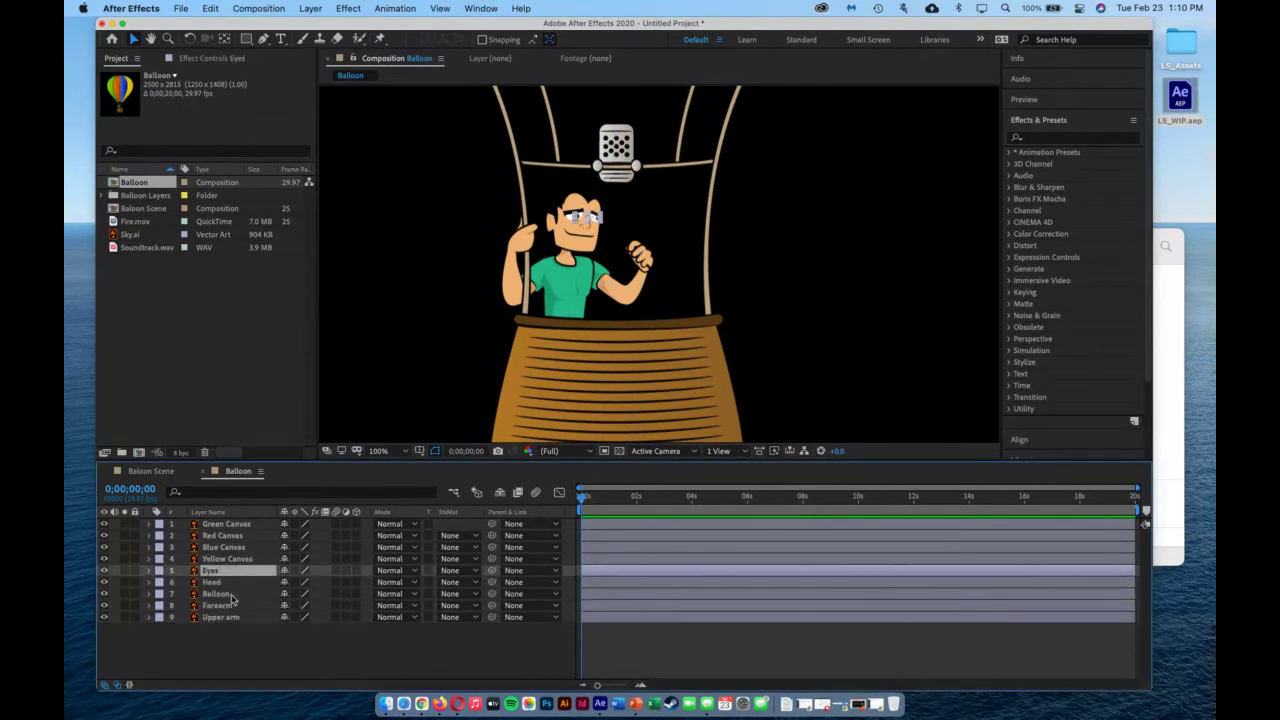
click(232, 596)
click(233, 582)
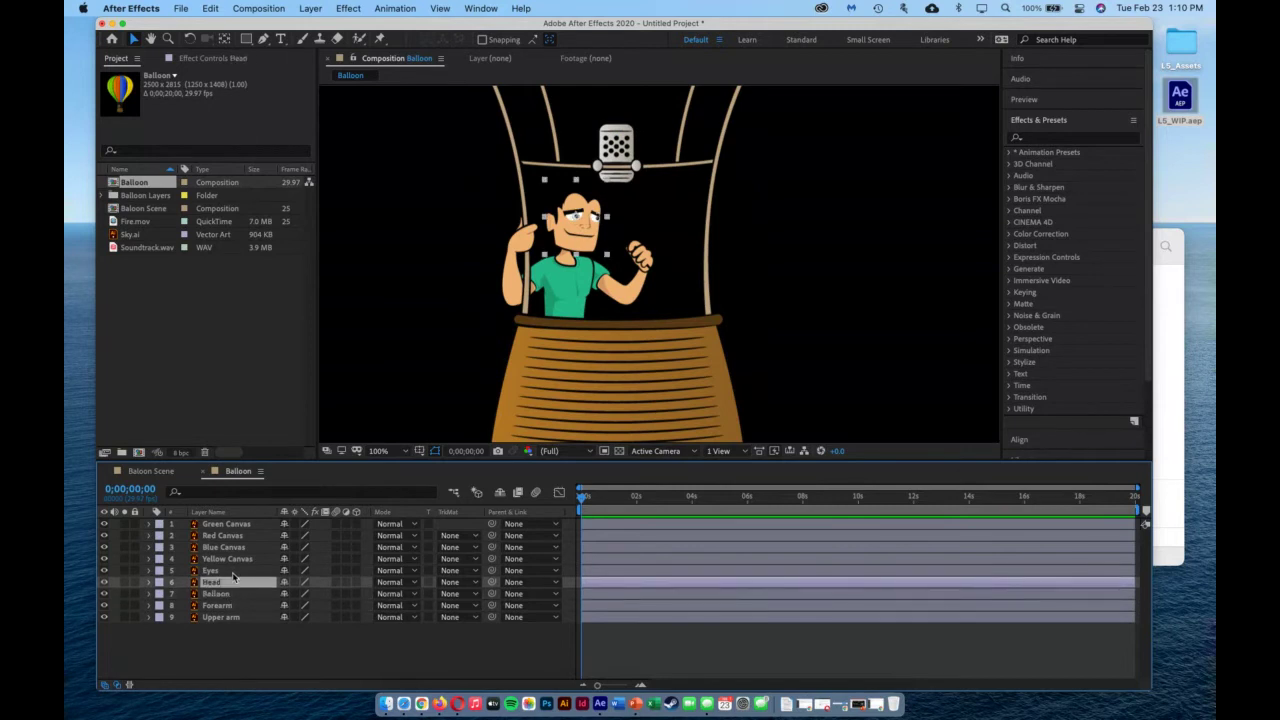
click(233, 573)
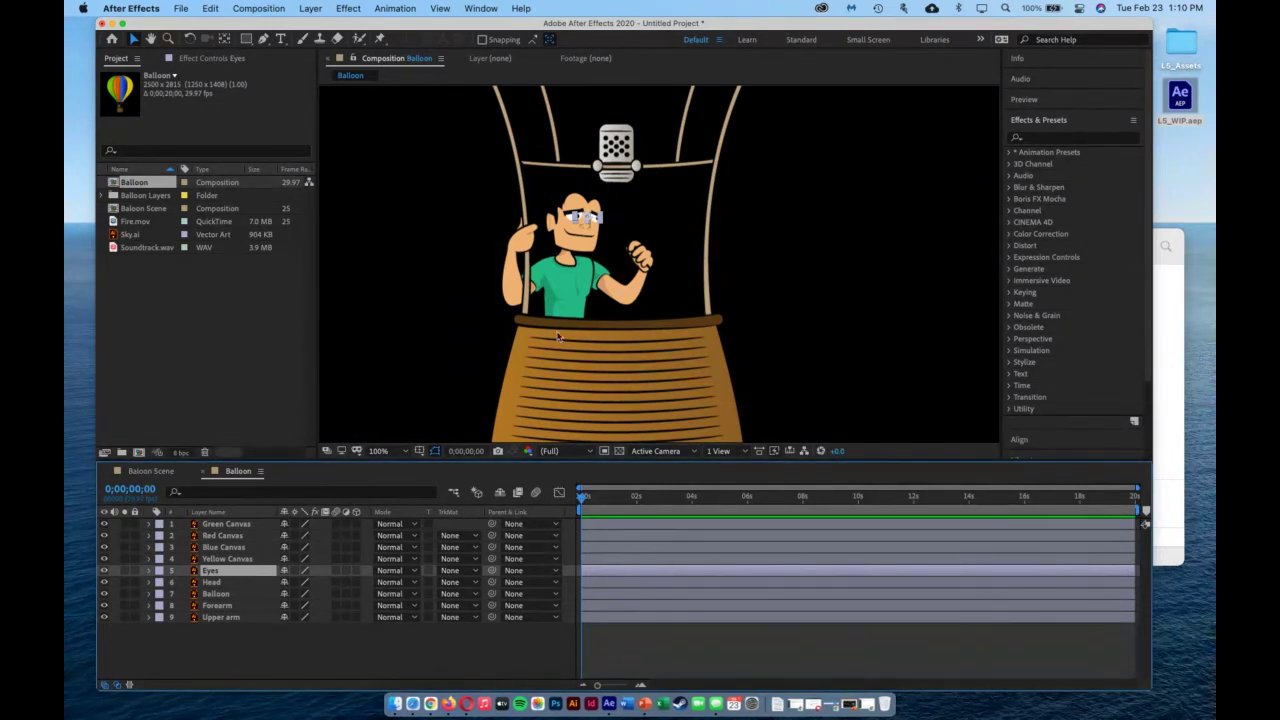
Move the Upper arm layer's anchor point to the shoulder and the Forearm layer's anchor point to the elbow.
click(225, 622)
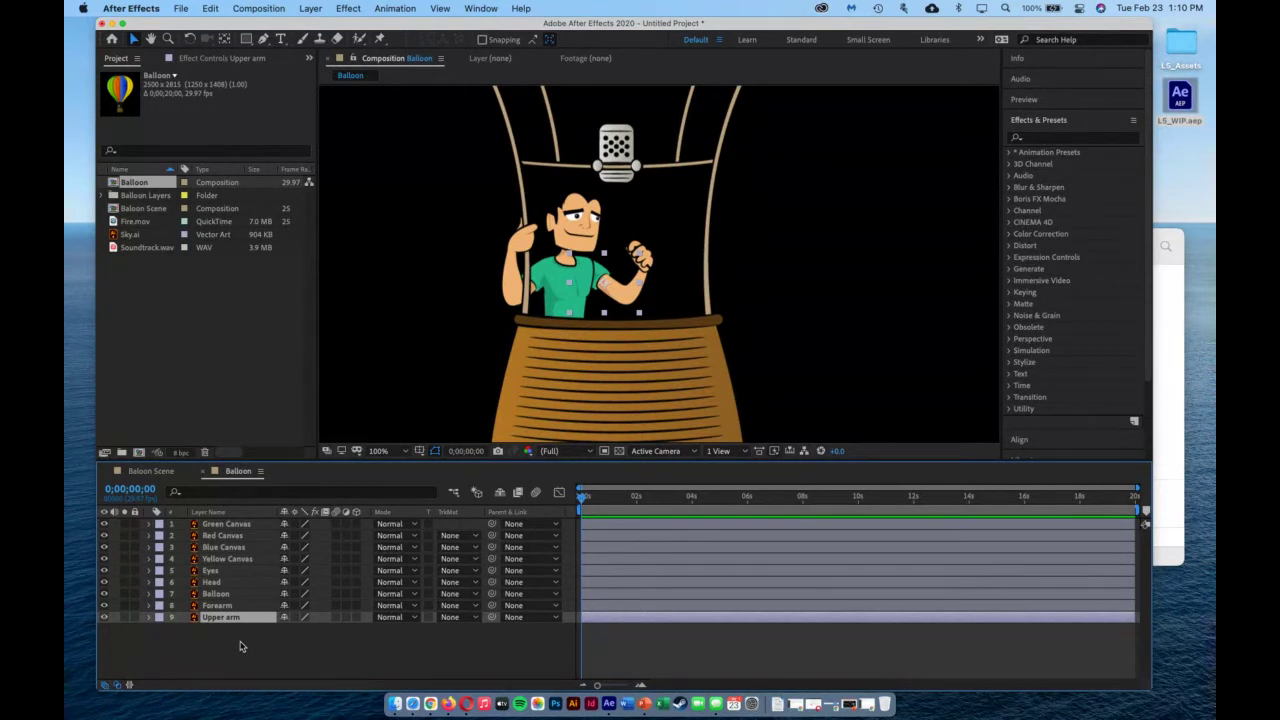
click(224, 40)
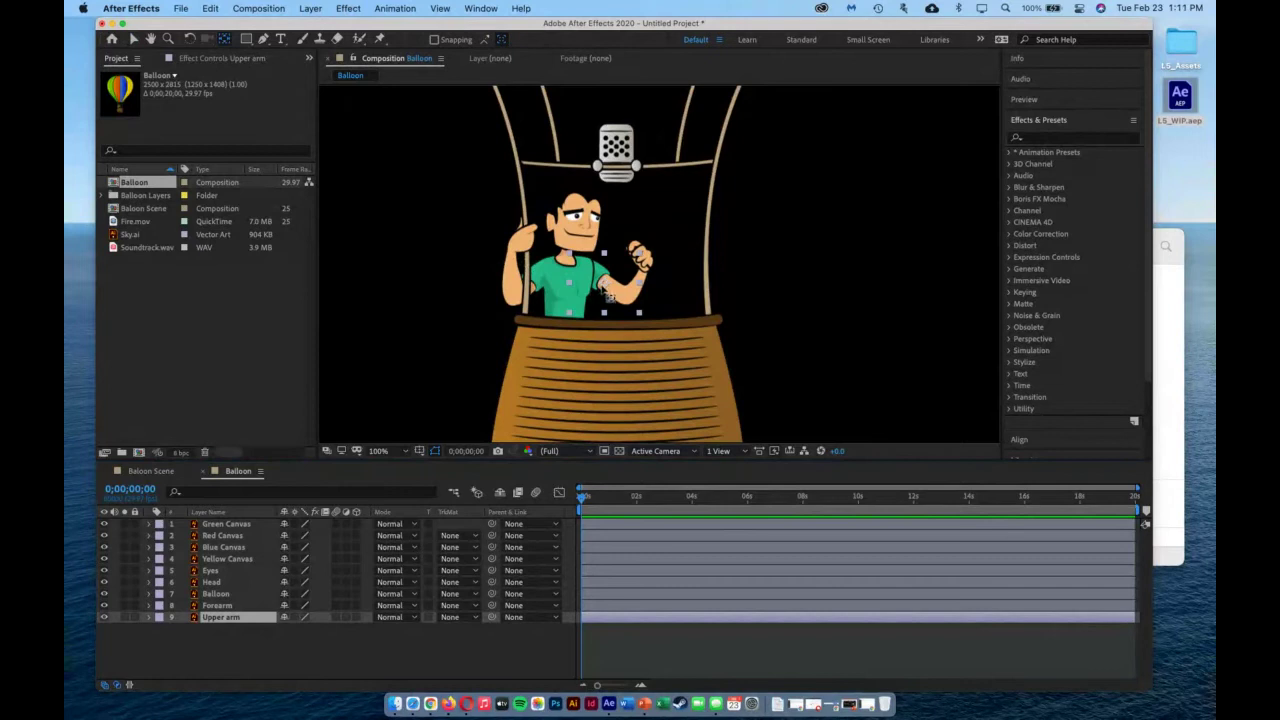
drag(607, 296, 593, 281)
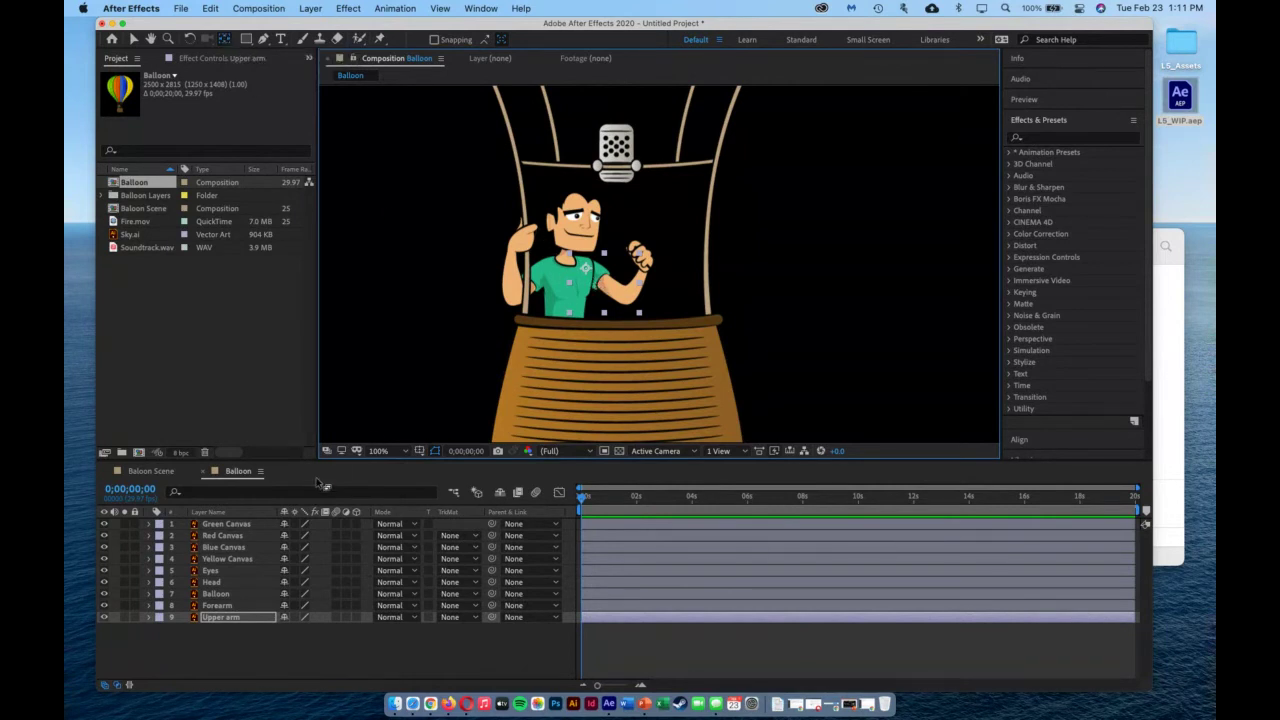
click(250, 606)
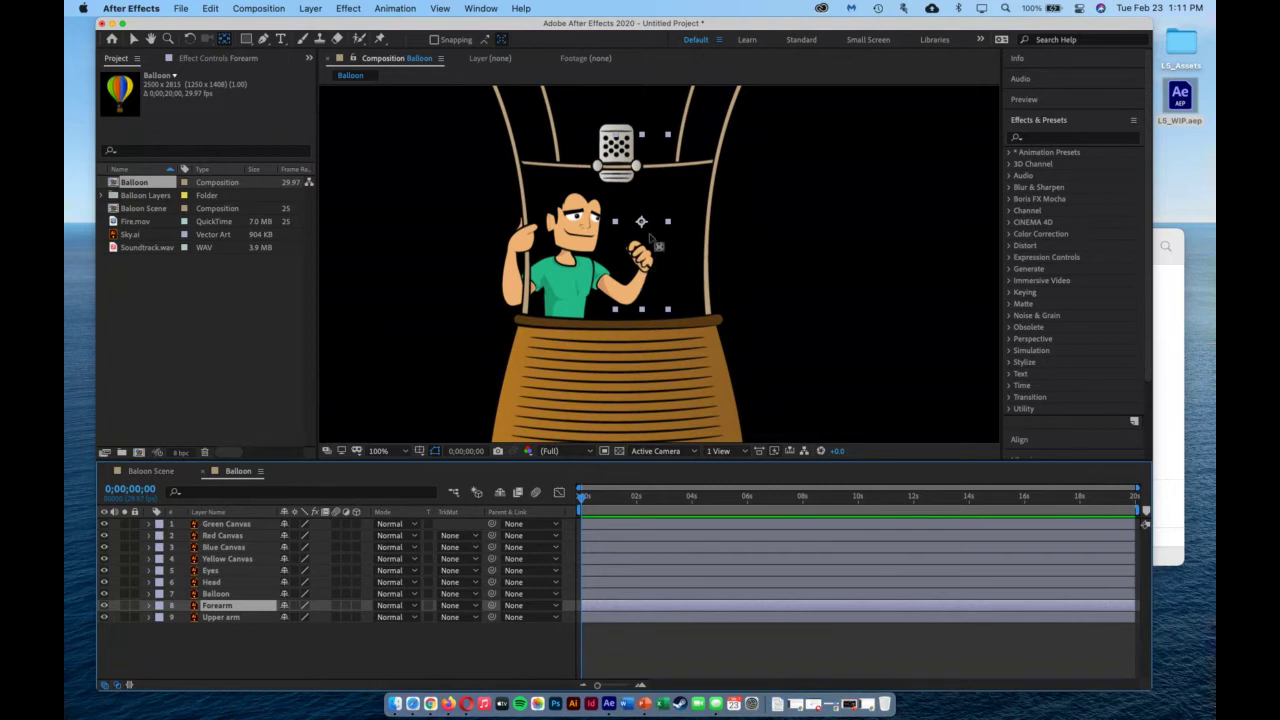
drag(641, 221, 636, 300)
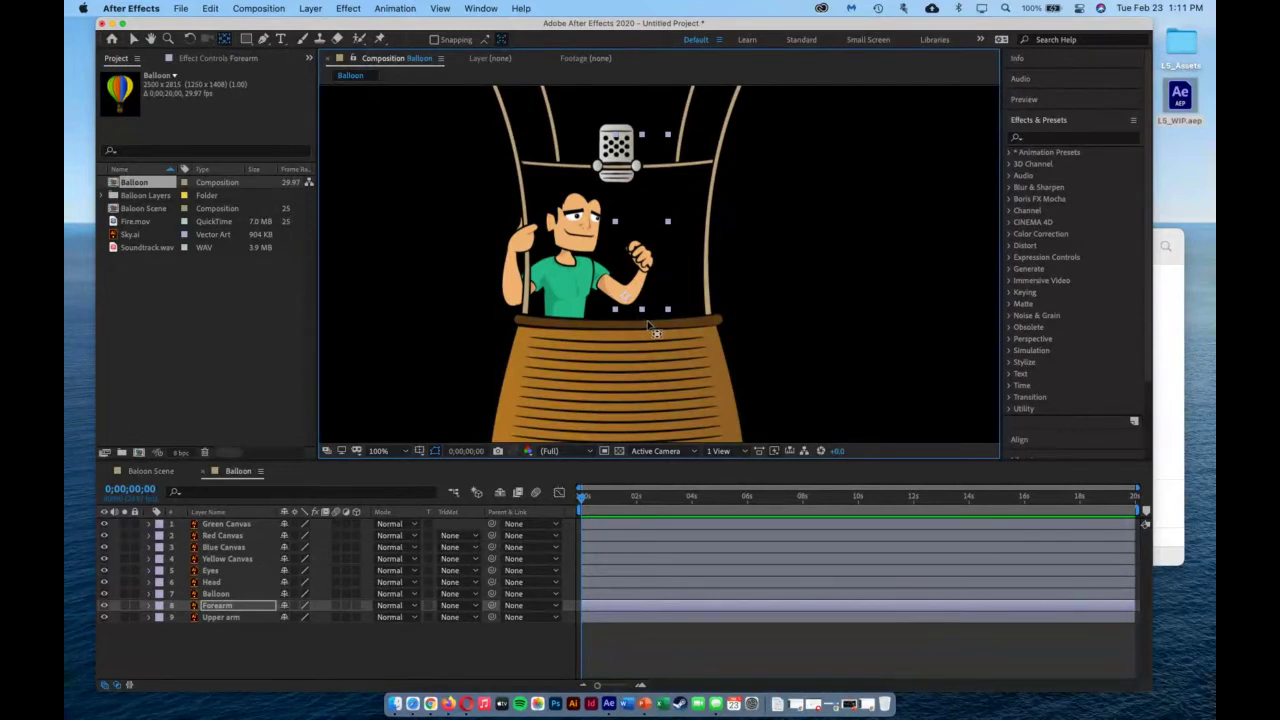
Move the Head layer's anchor point to the base of the neck, return to the Selection tool and deselect the layer.
click(227, 585)
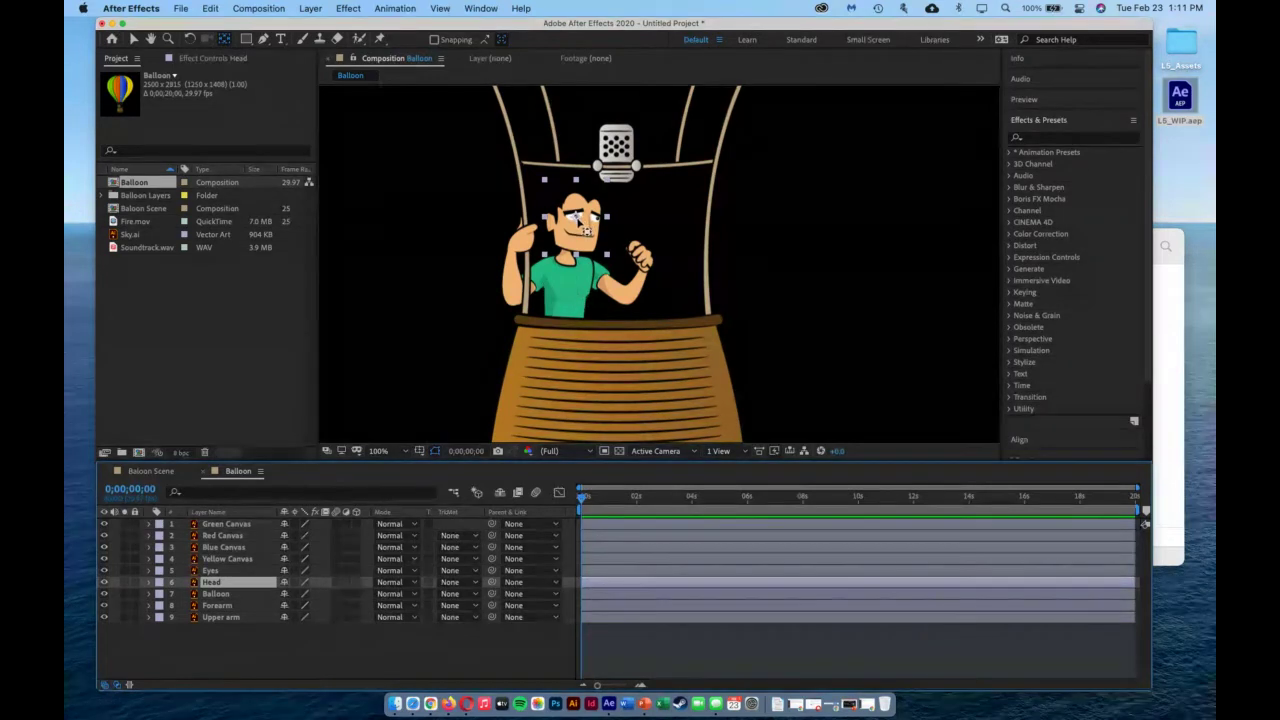
key(Return)
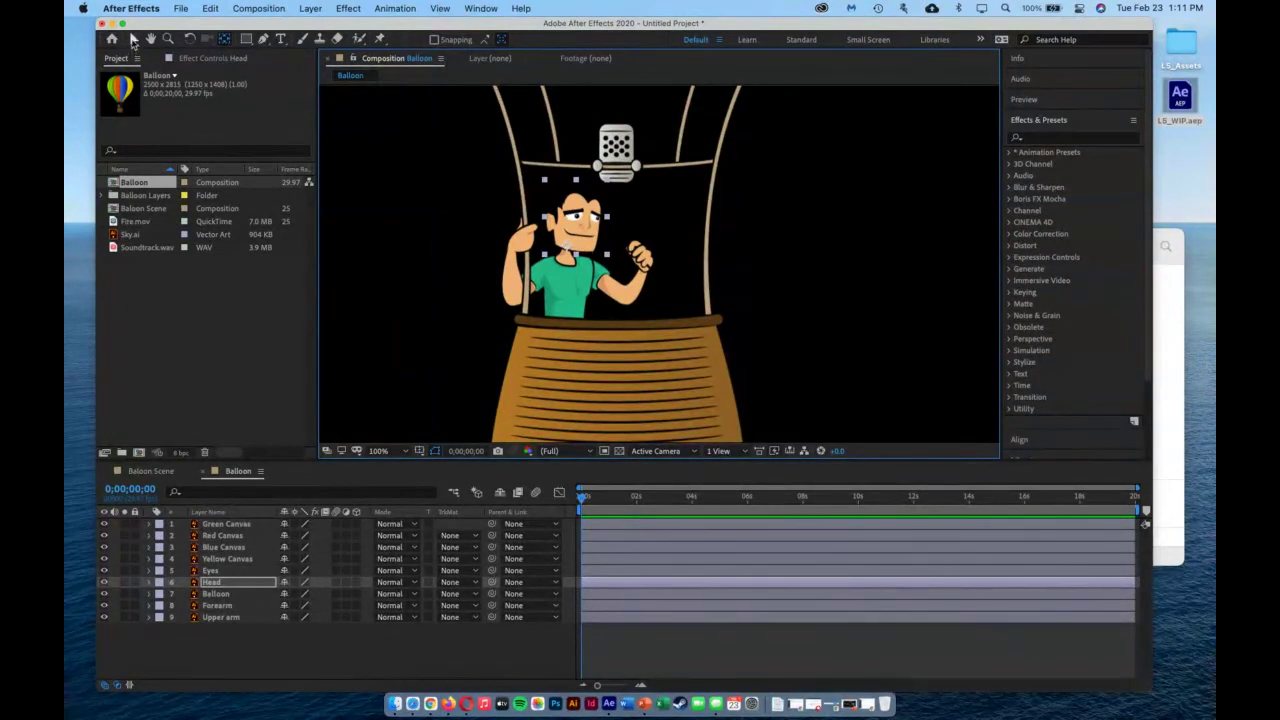
key(v)
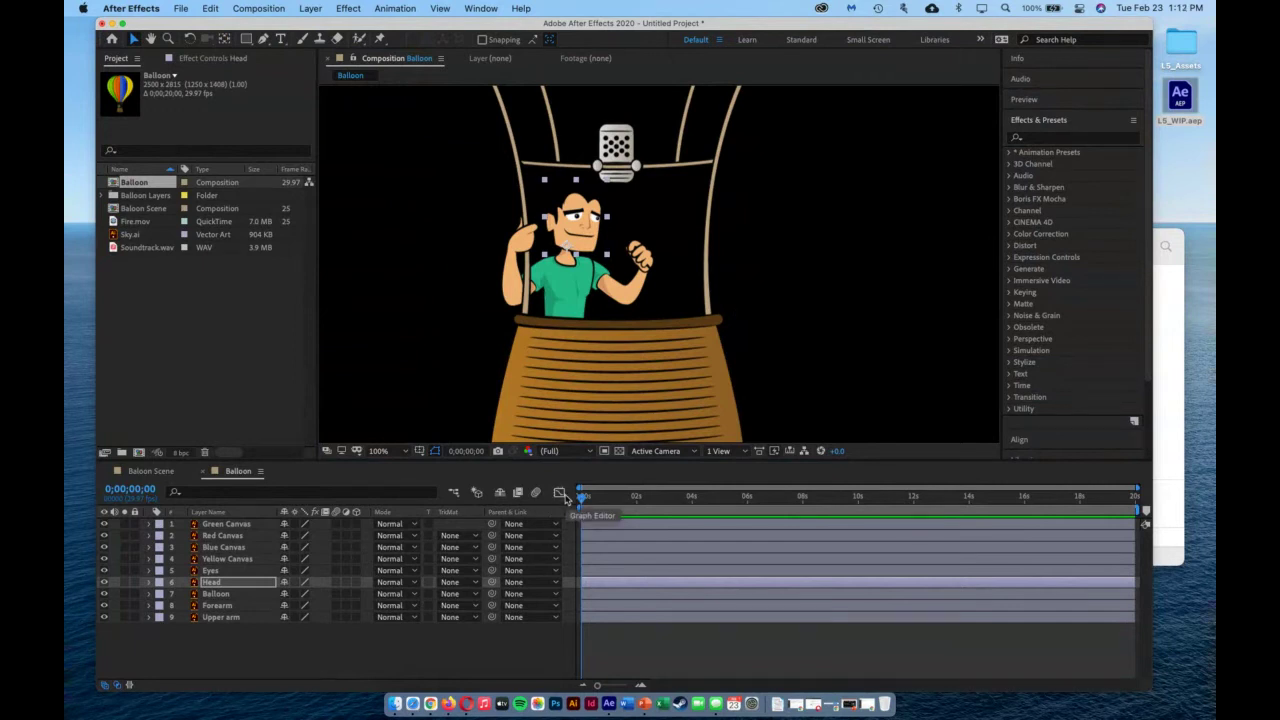
click(364, 658)
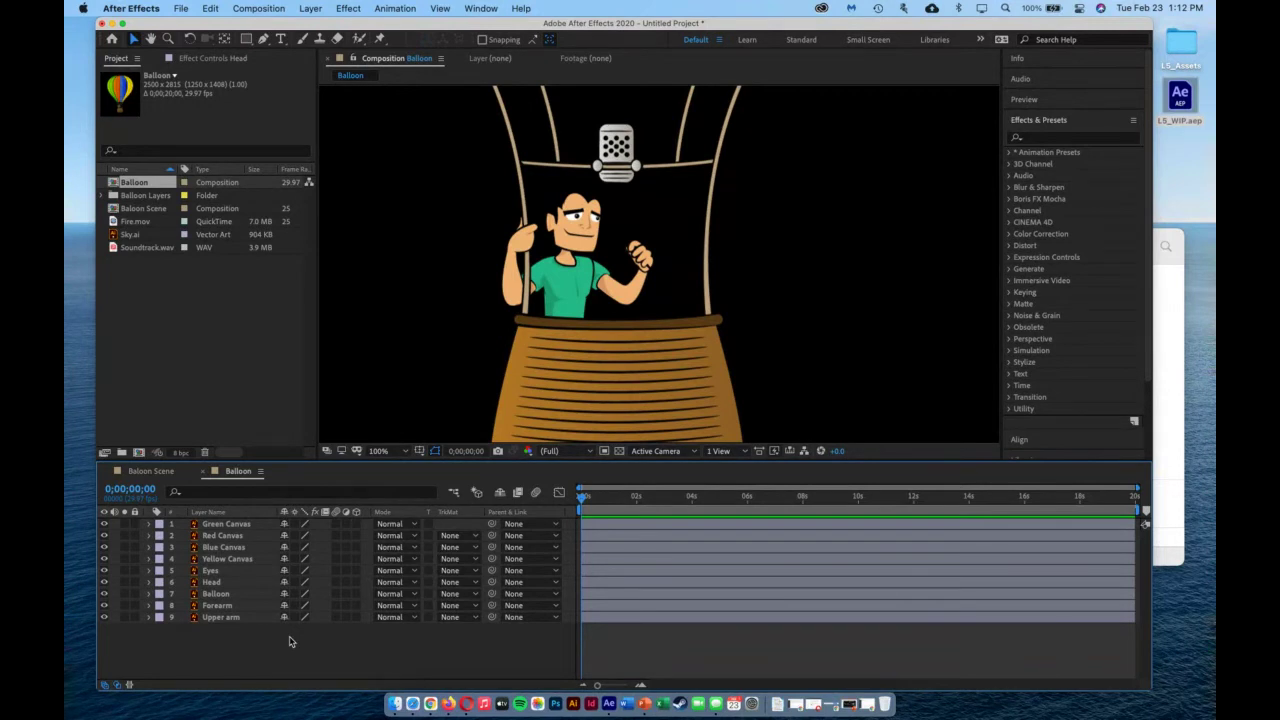
Parent the Head and Upper arm layers together to the Balloon layer.
click(232, 606)
click(212, 583)
shift+click(222, 617)
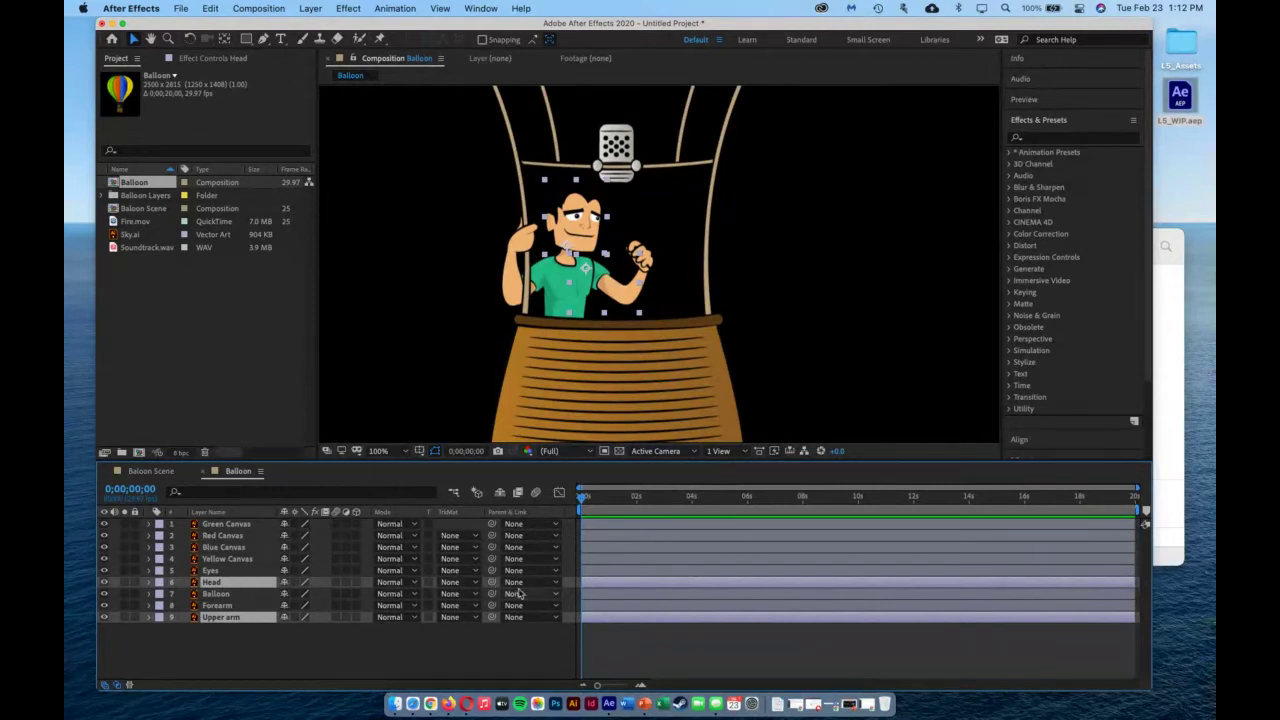
click(553, 584)
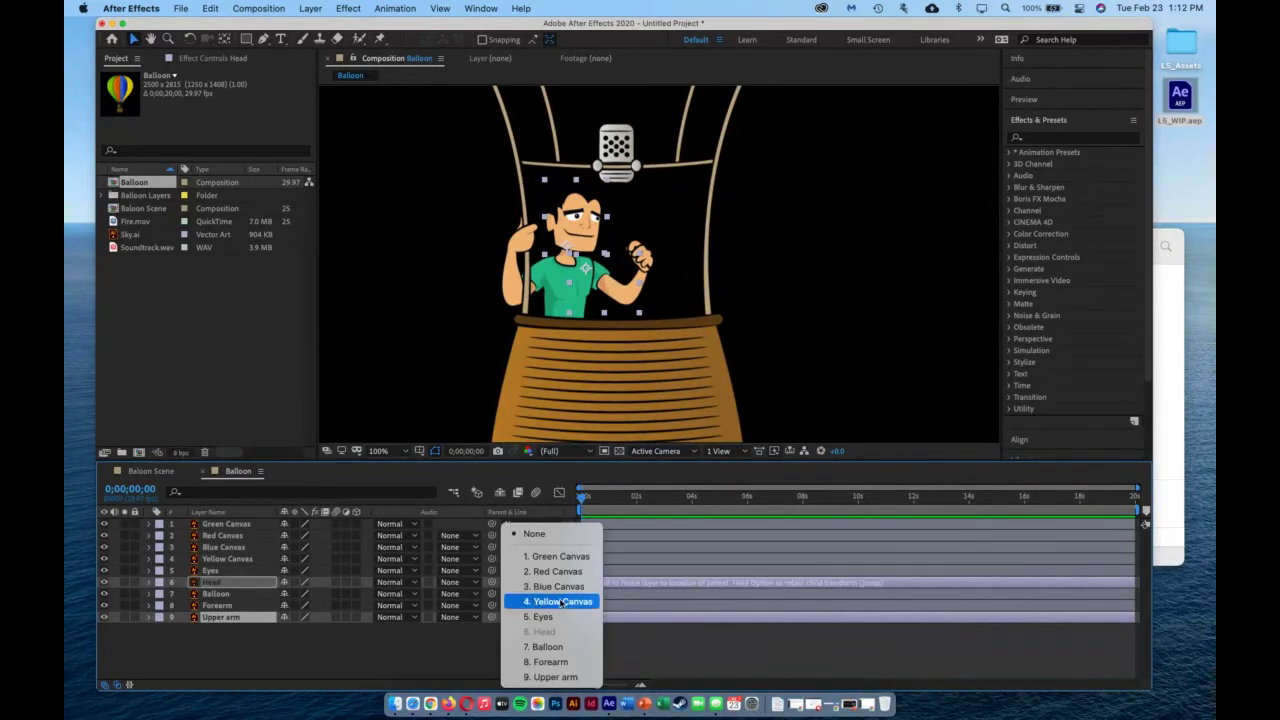
click(558, 648)
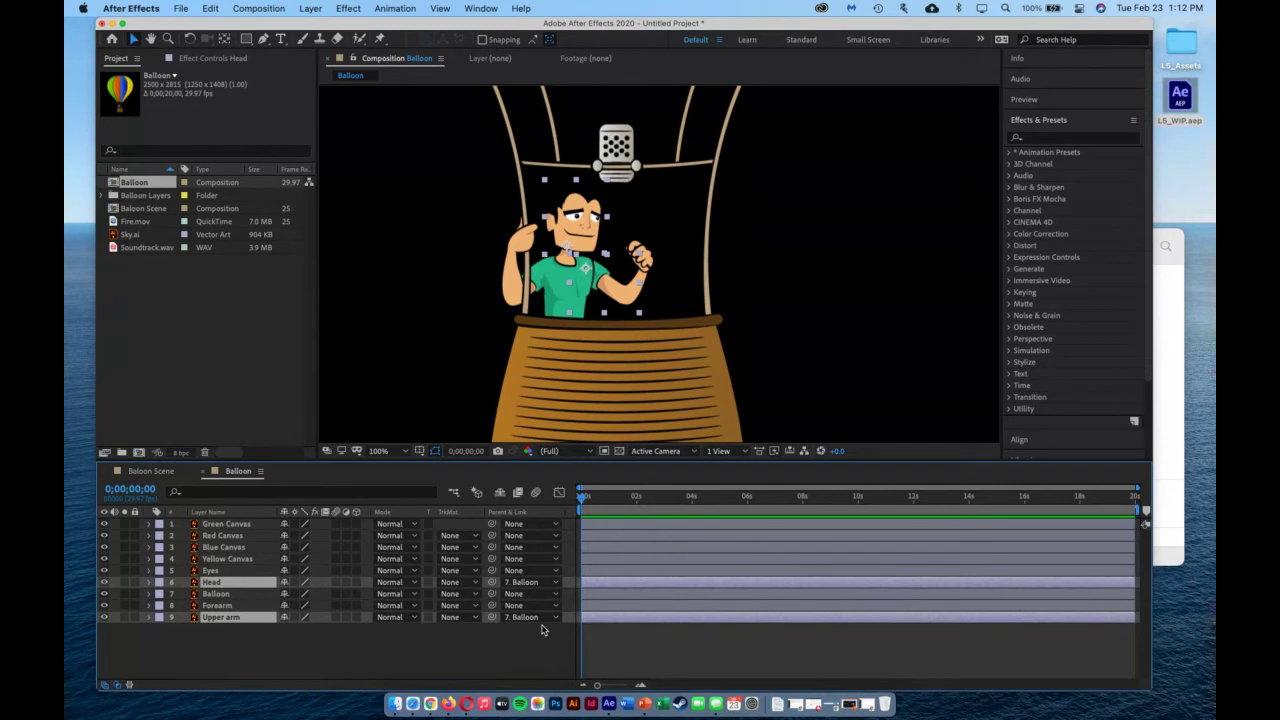
Parent the Eyes layer to the Head layer.
click(240, 570)
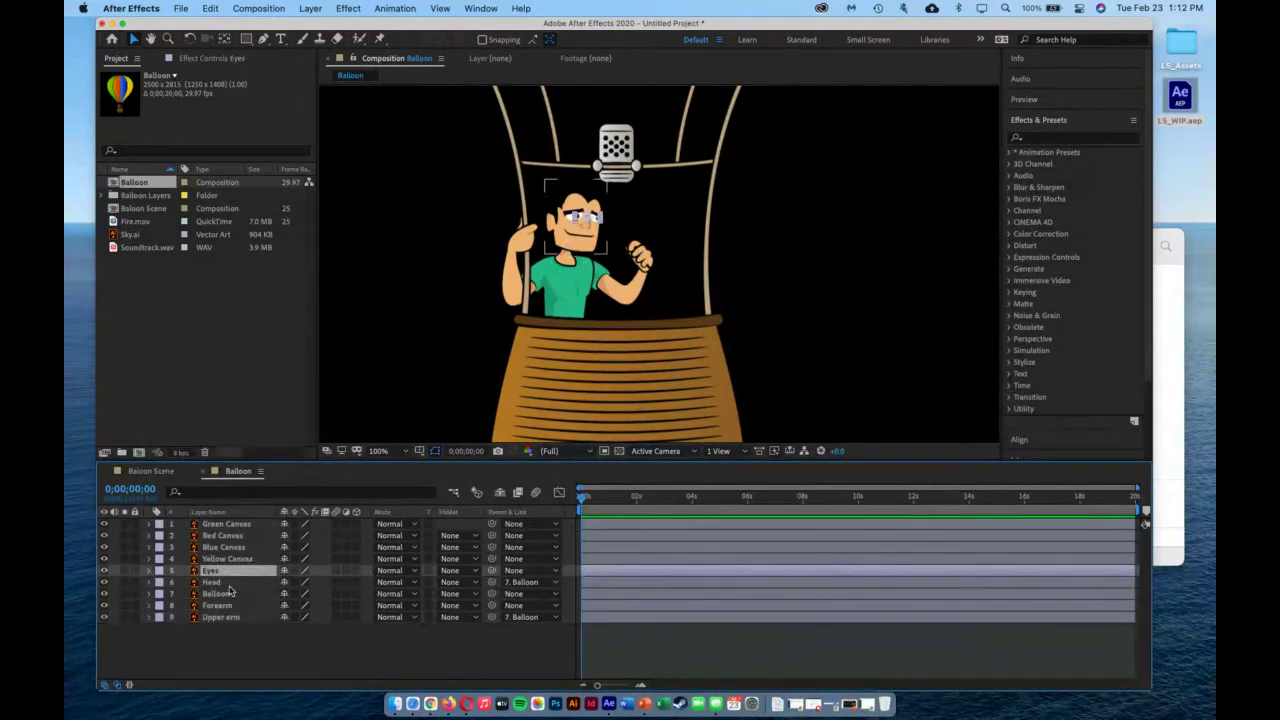
click(535, 570)
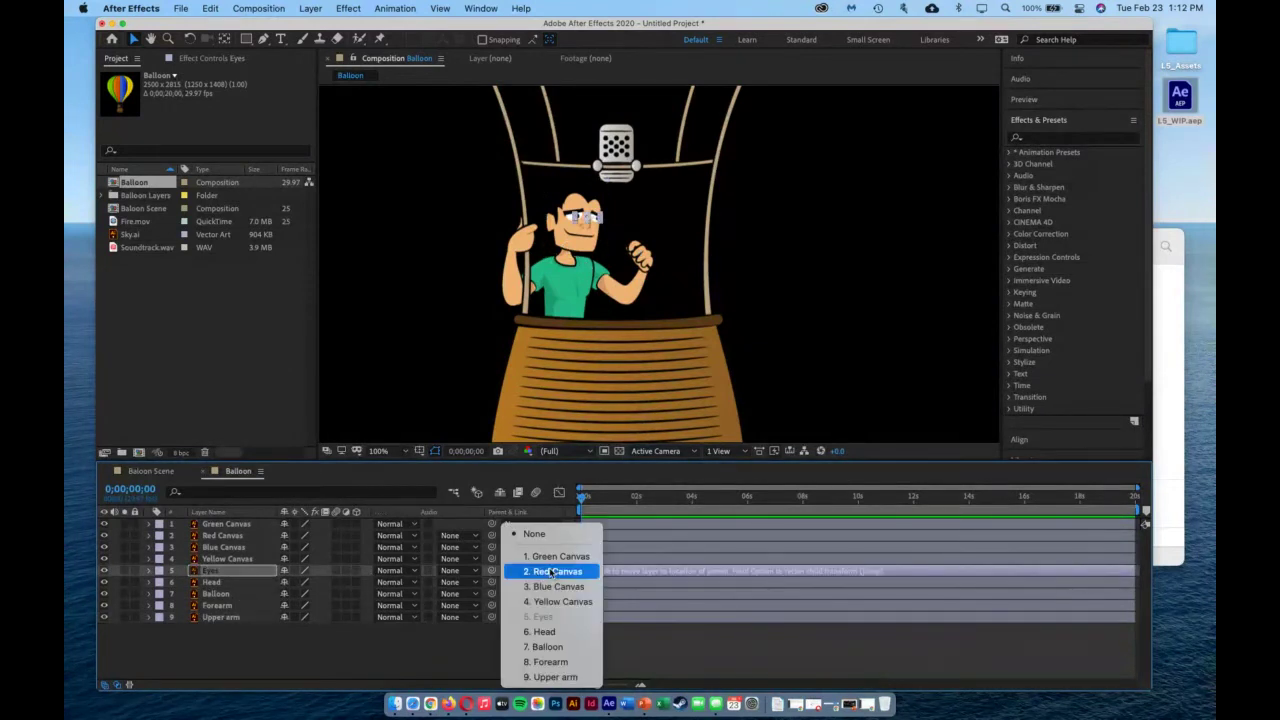
click(559, 634)
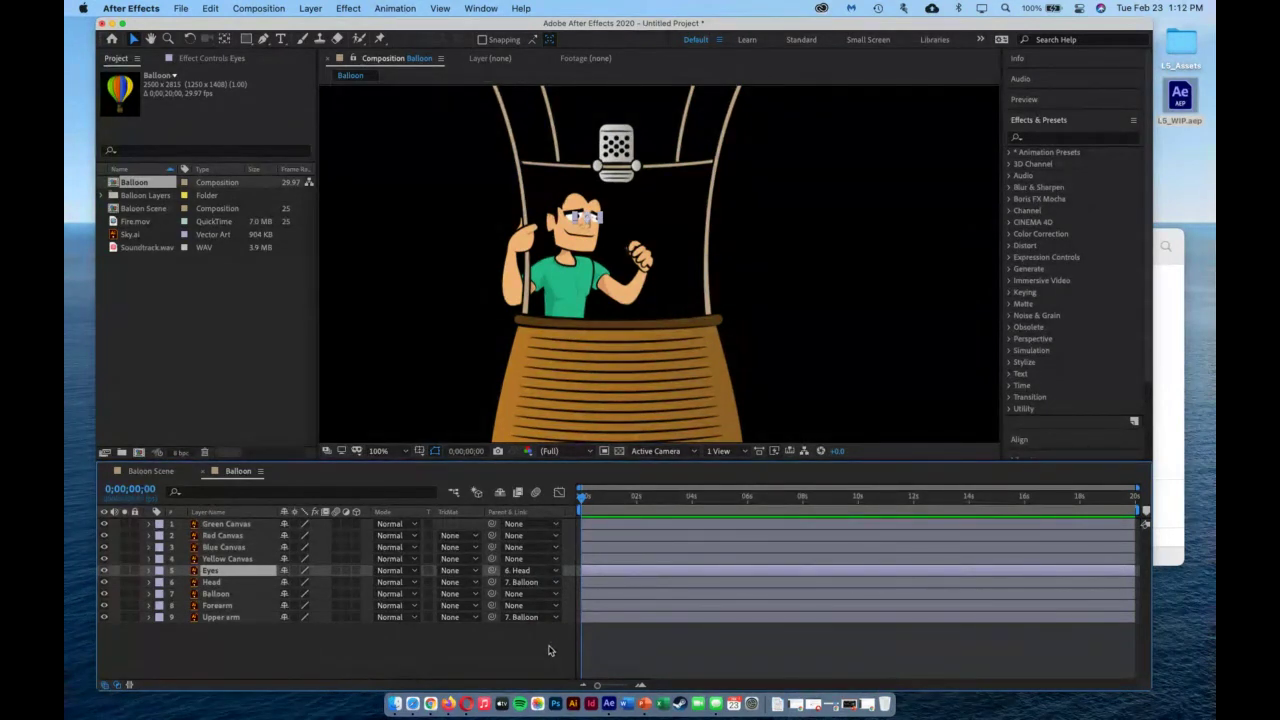
Parent the Forearm layer to the Upper arm layer.
click(253, 615)
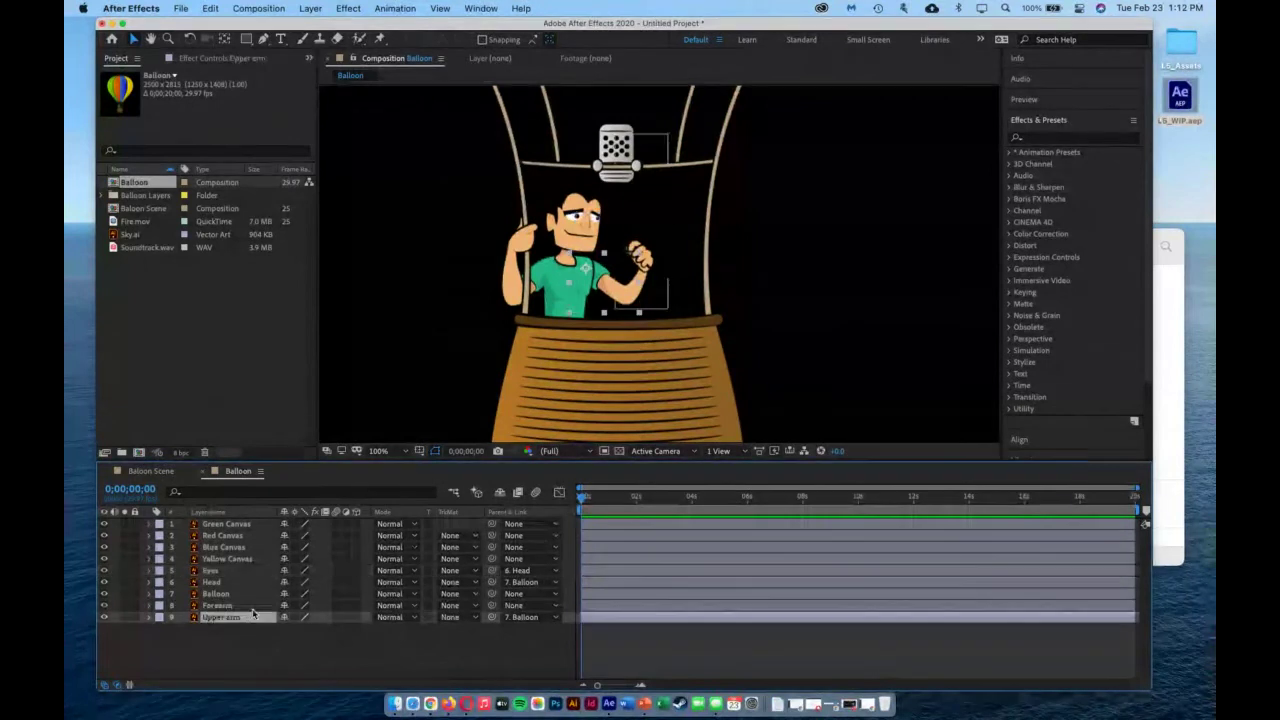
click(253, 605)
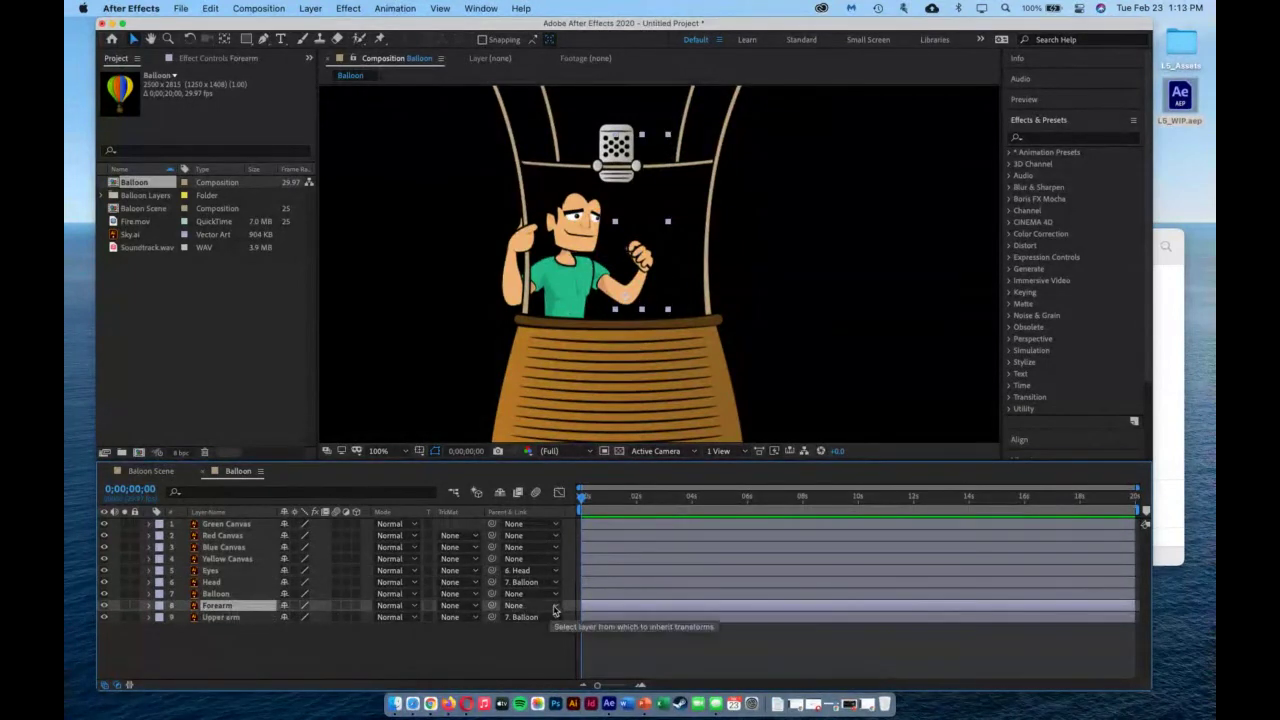
click(555, 606)
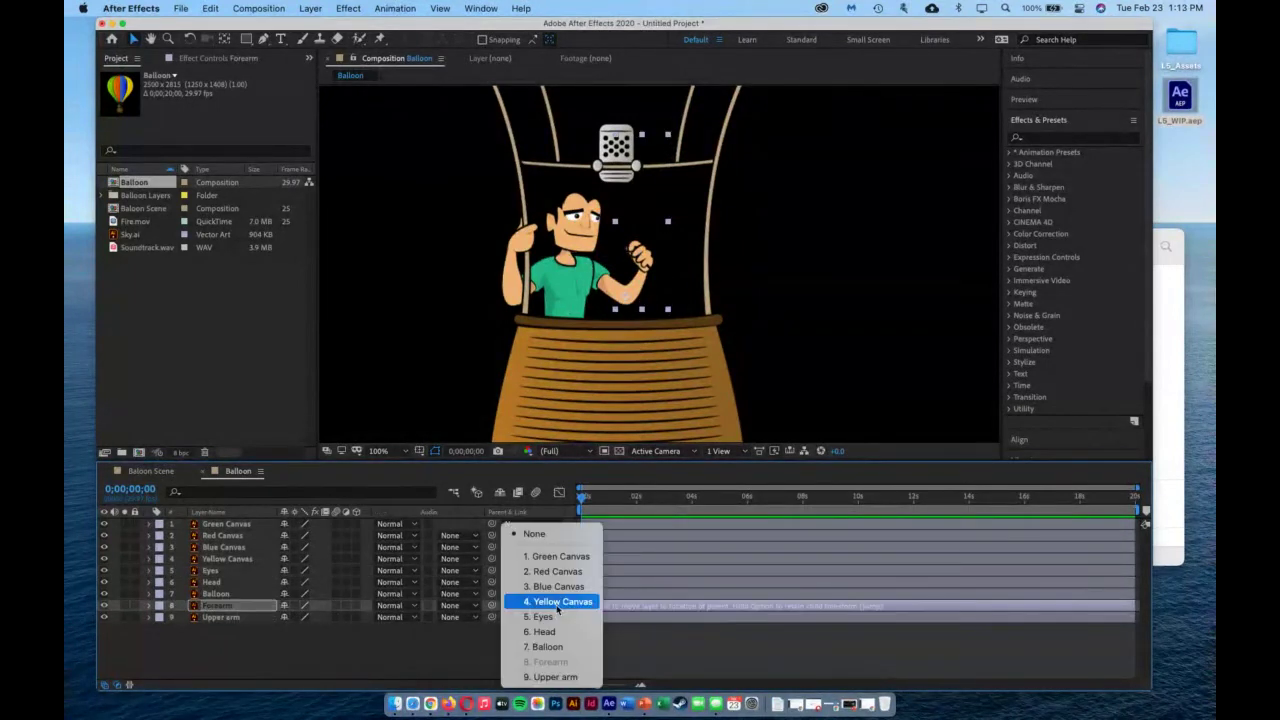
click(555, 677)
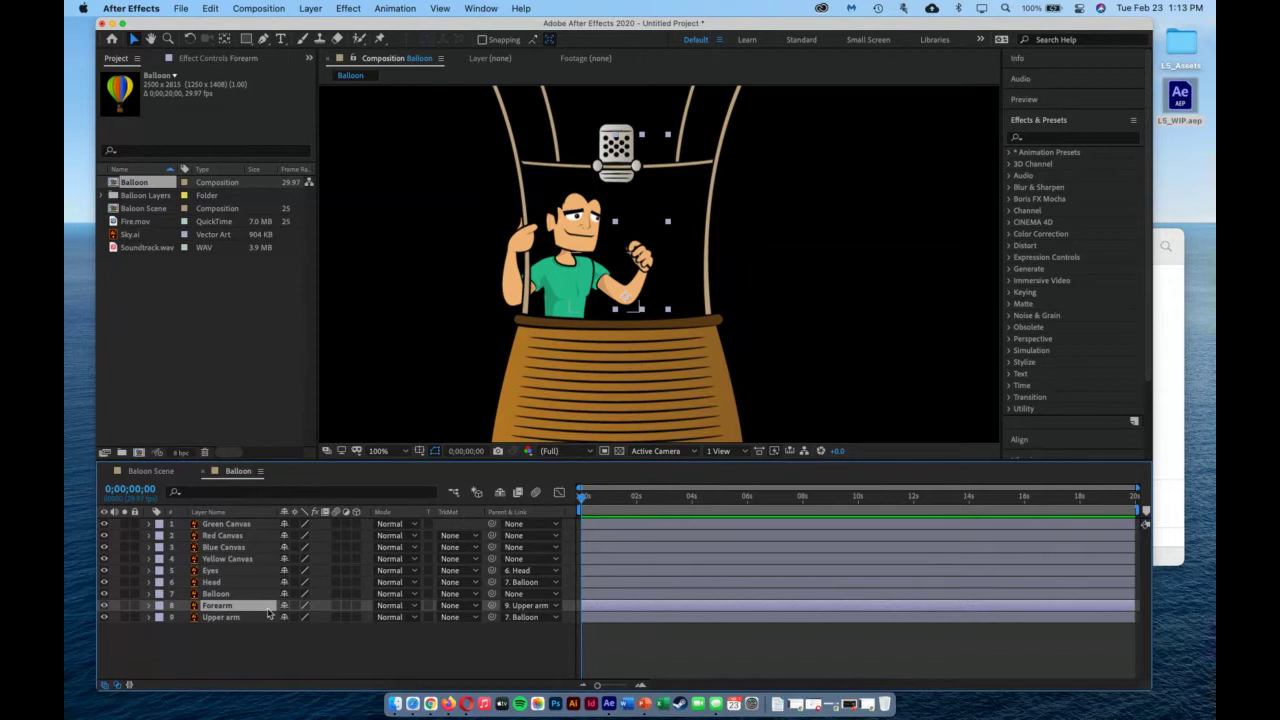
Add Fire.mov to the Balloon composition's layer stack between the Yellow Canvas and Eyes layers, starting at 0 seconds.
click(137, 223)
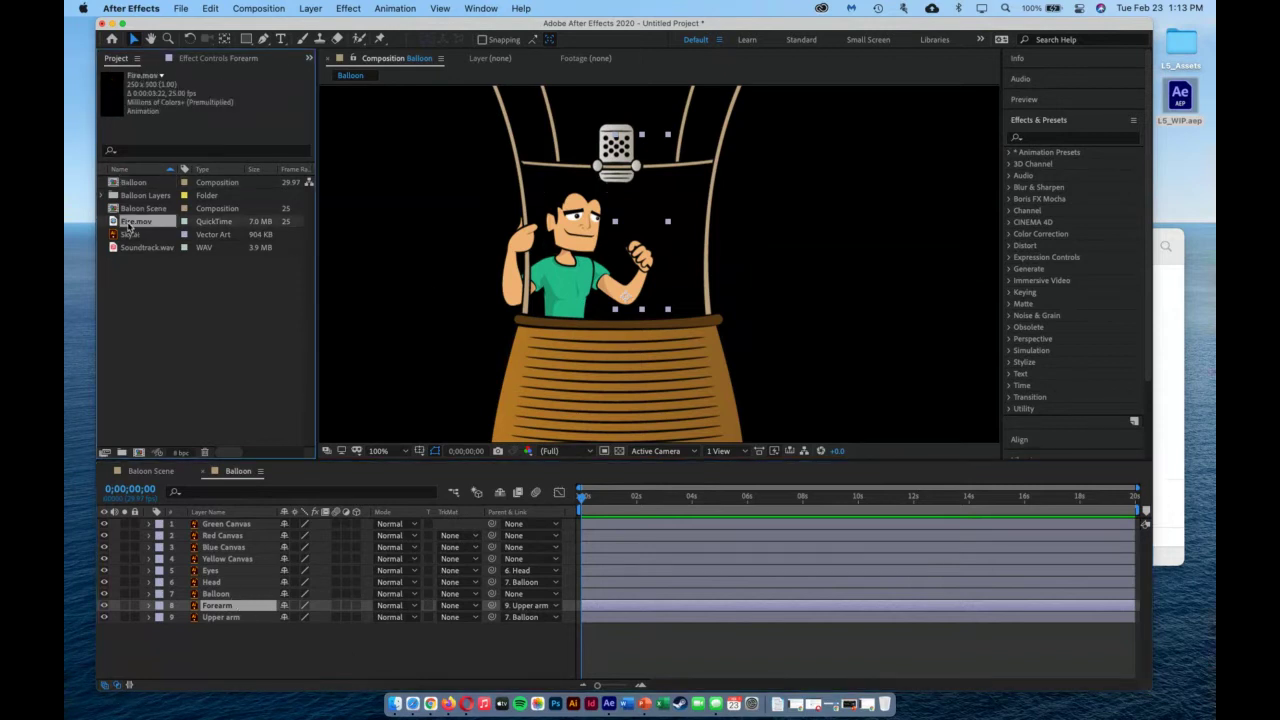
drag(128, 226, 238, 568)
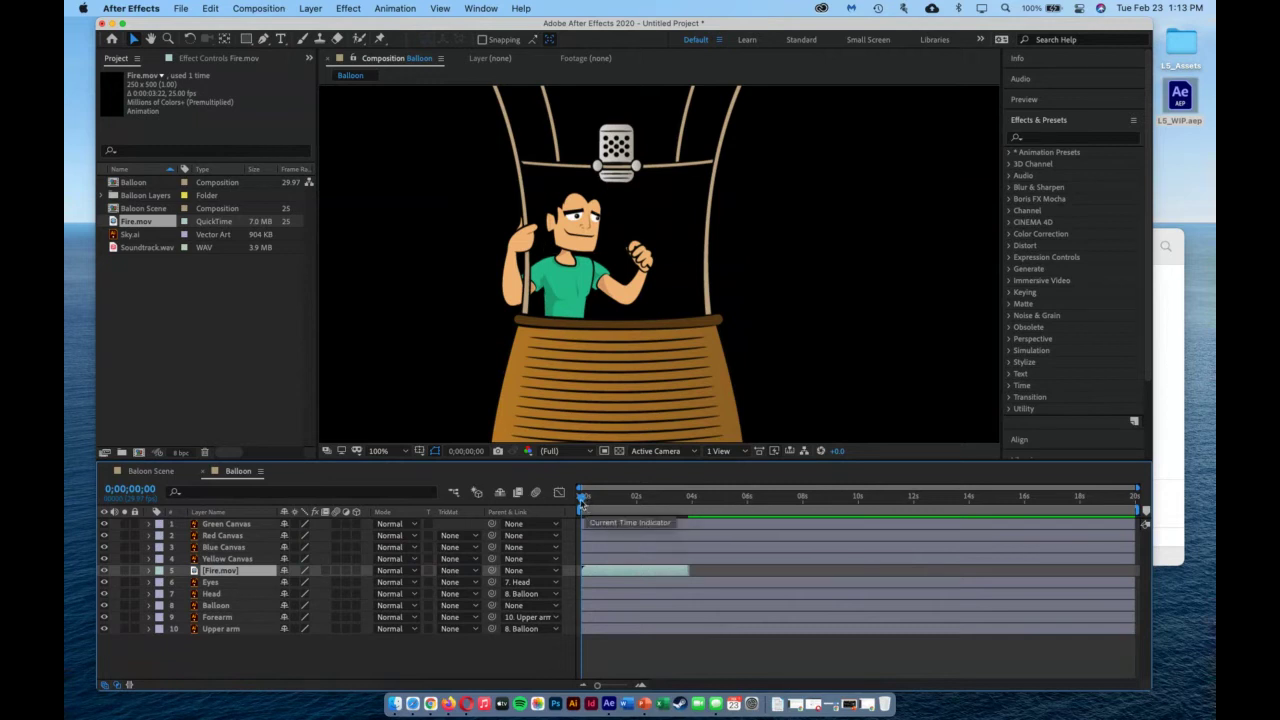
Position the Fire.mov layer over the balloon's burner, using frames where the flame shows to line it up.
drag(586, 503, 637, 512)
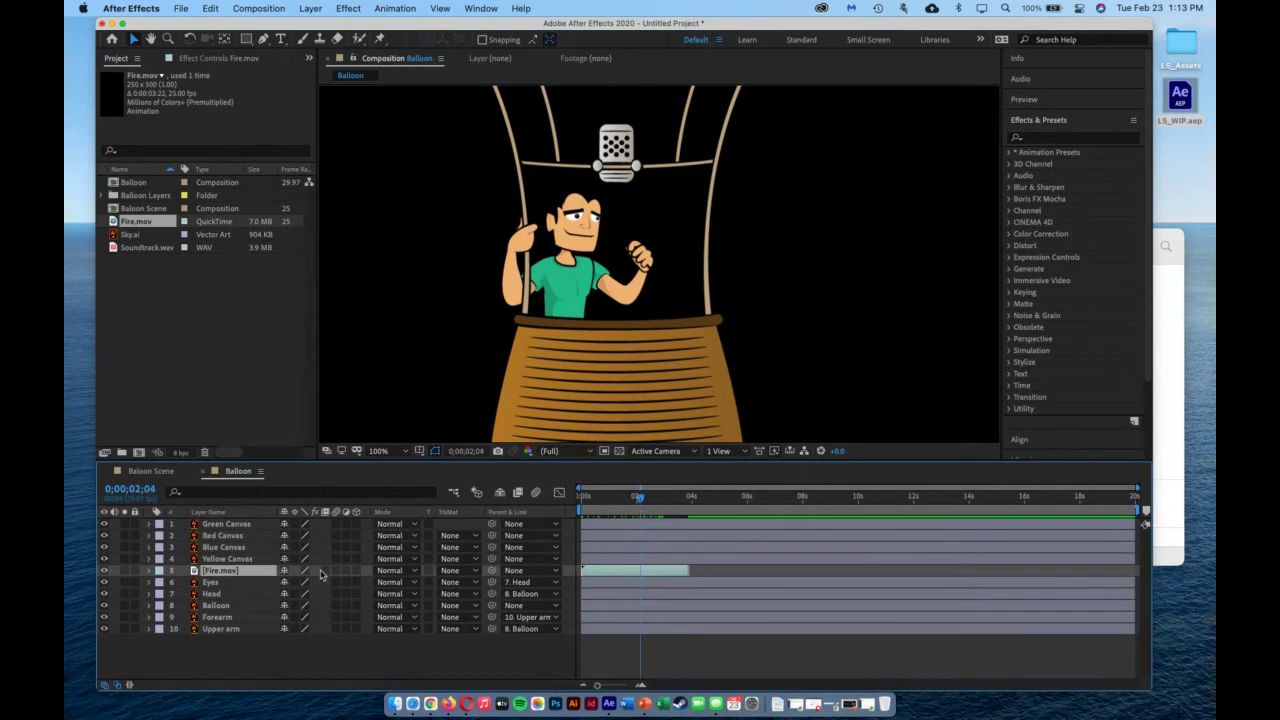
click(405, 451)
click(392, 300)
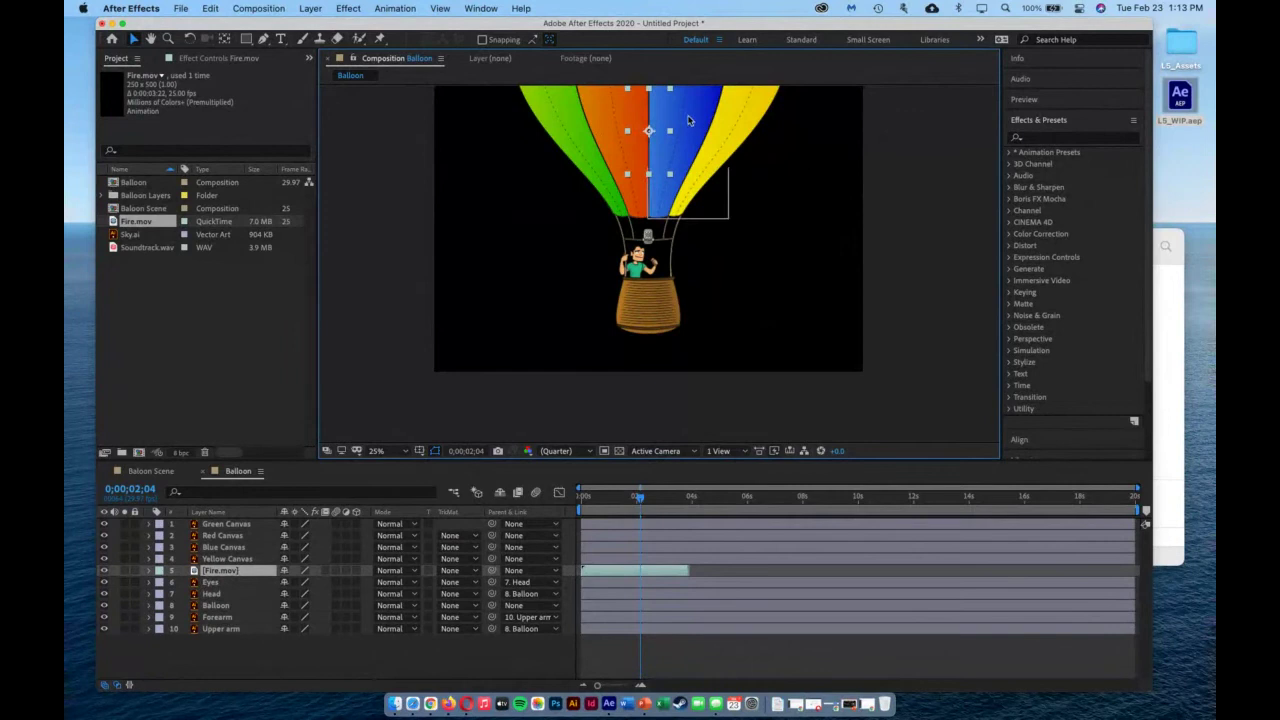
drag(648, 131, 648, 212)
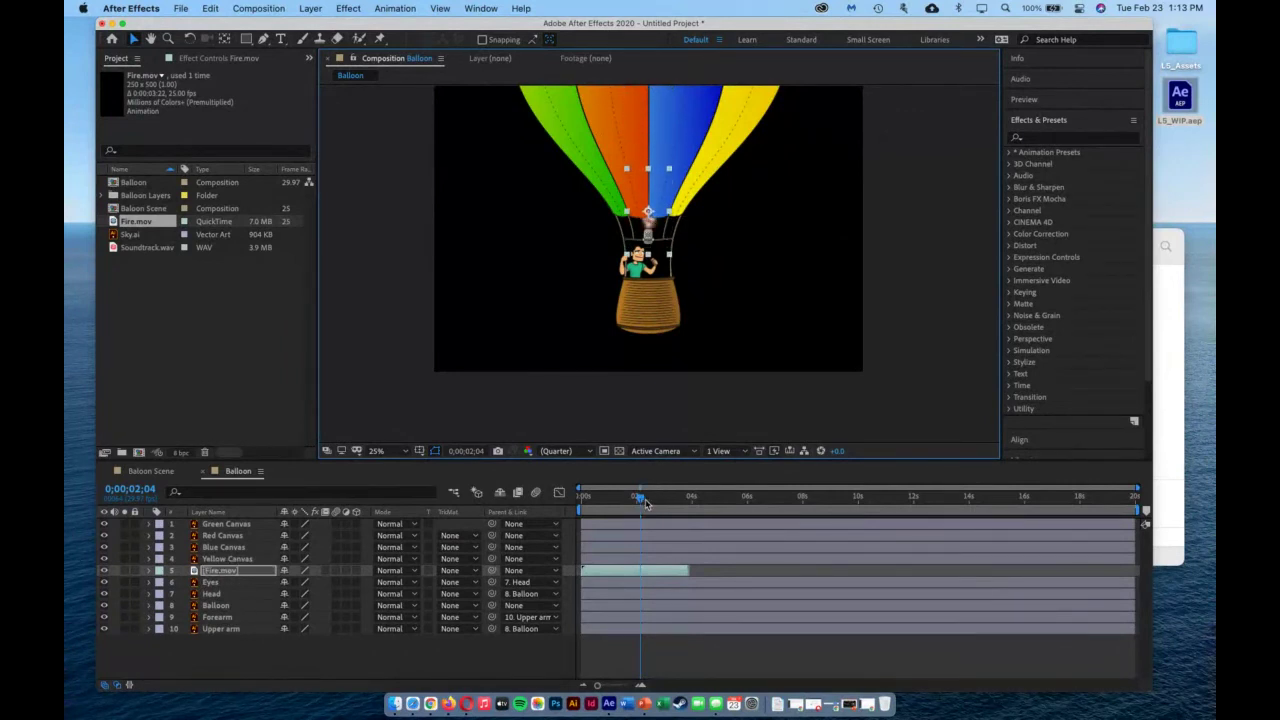
drag(646, 505, 587, 509)
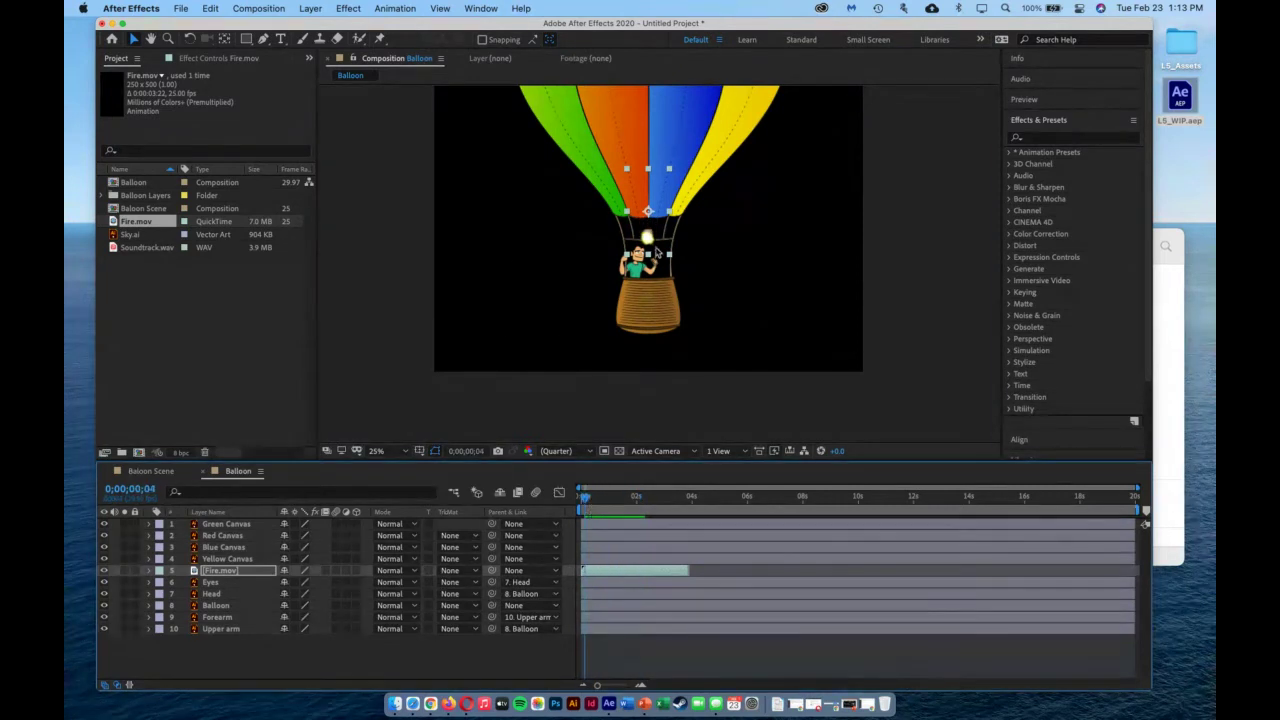
drag(650, 247, 656, 232)
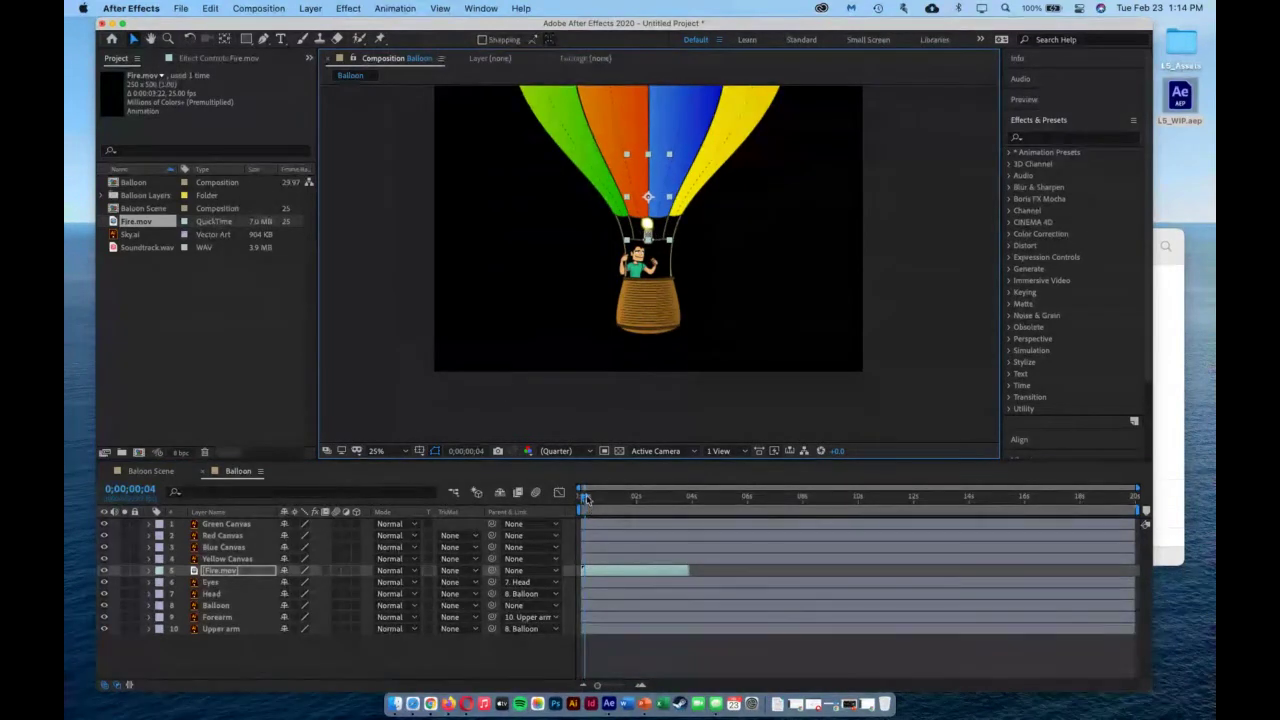
drag(584, 497, 617, 500)
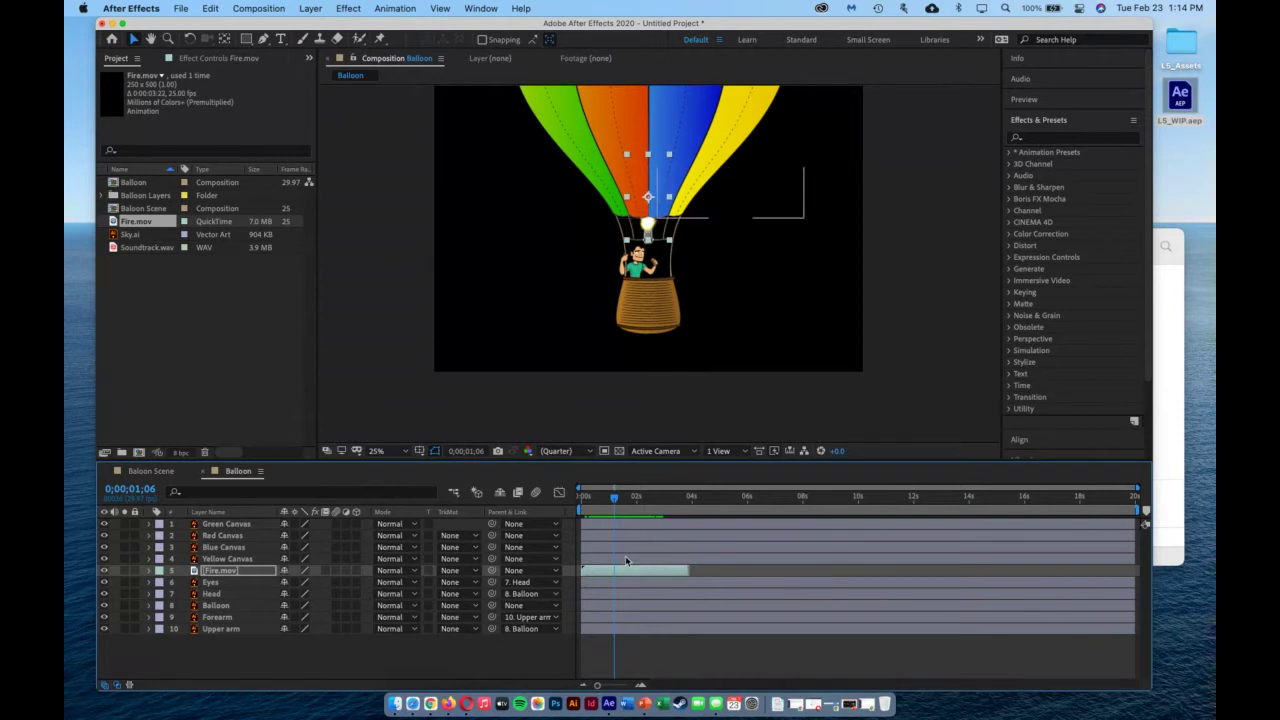
Parent the Fire.mov layer to the Balloon layer and return the current time to 0 seconds.
click(549, 574)
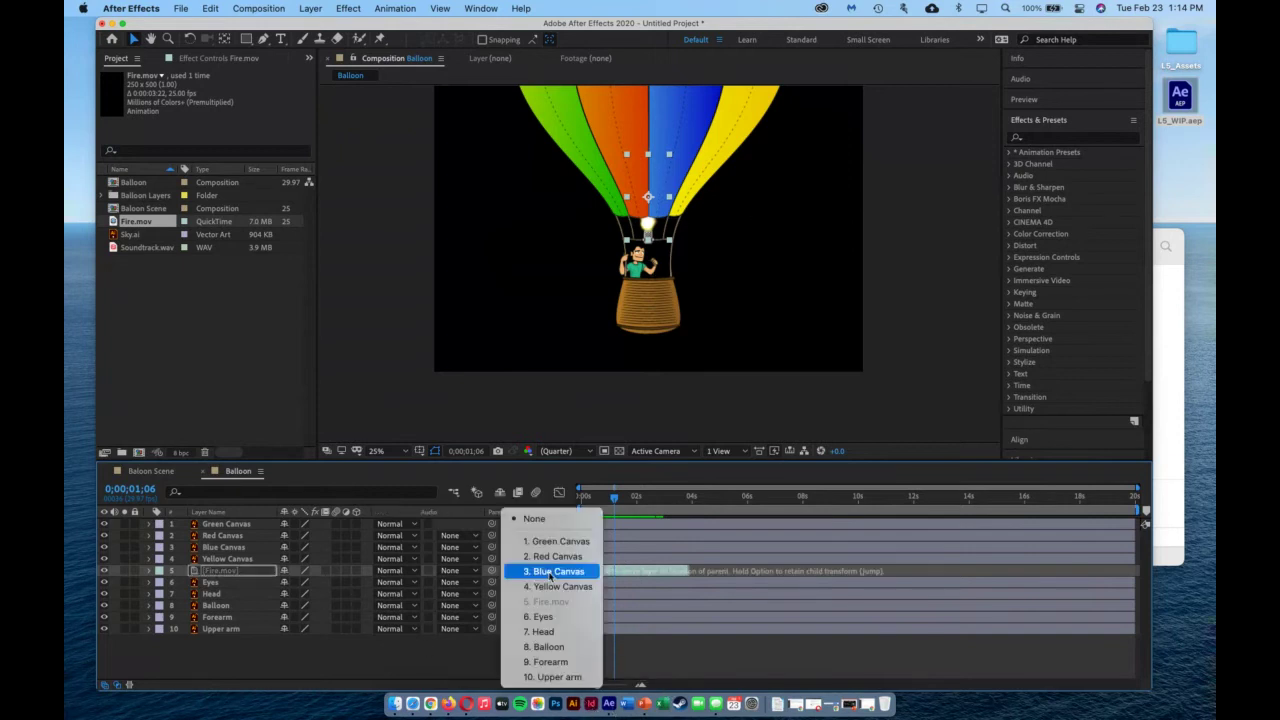
click(562, 651)
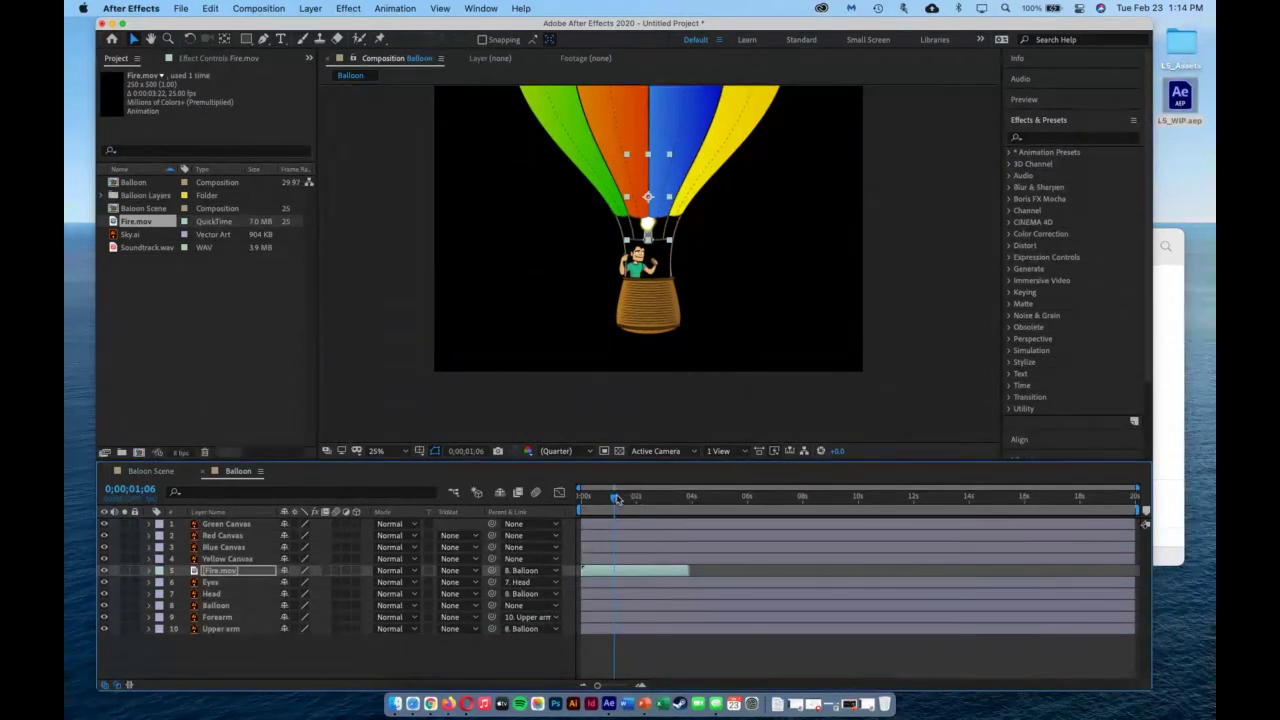
drag(616, 498, 568, 510)
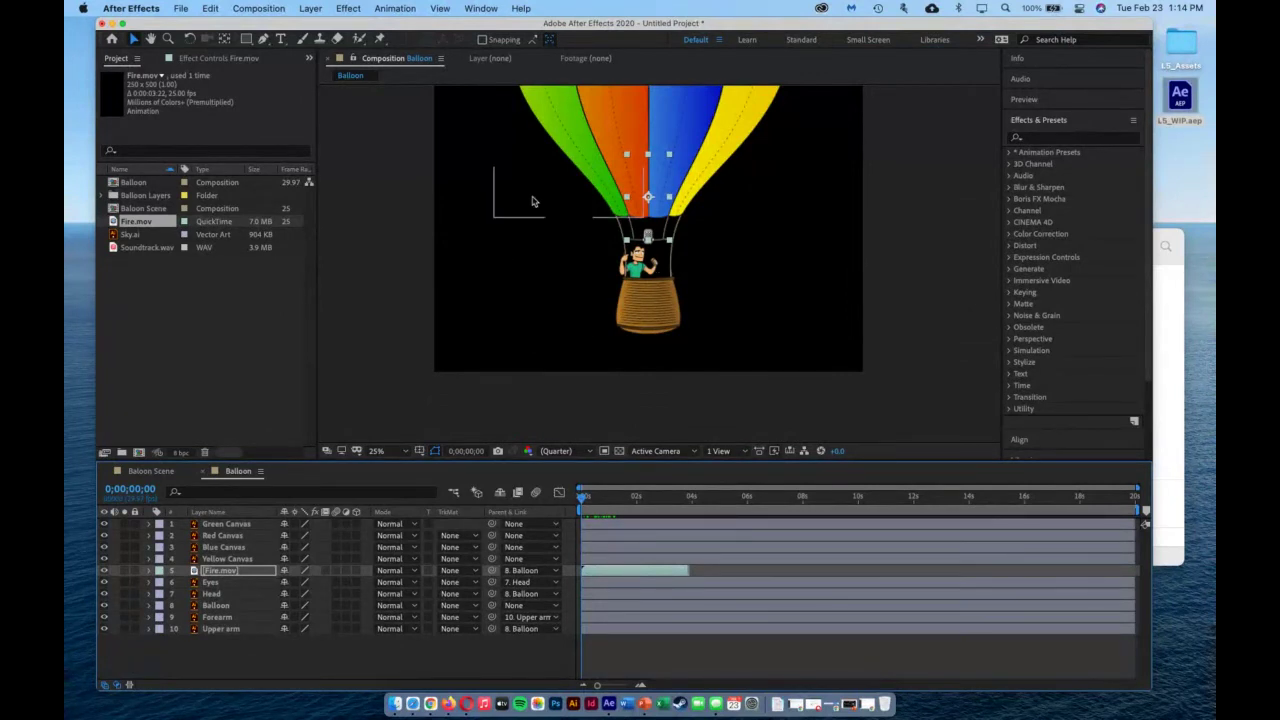
Hide and reshow the Green, Red and Blue Canvas layers to check which coloured panel each covers on the balloon.
click(235, 524)
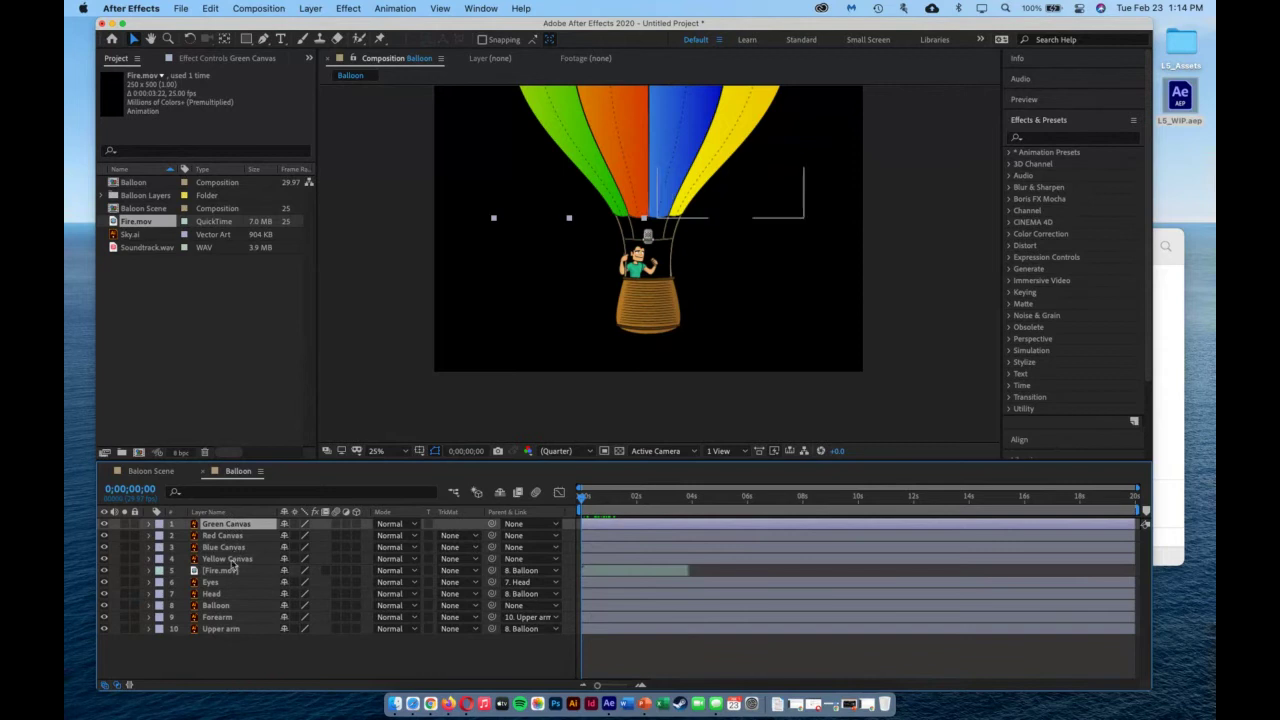
shift+click(232, 564)
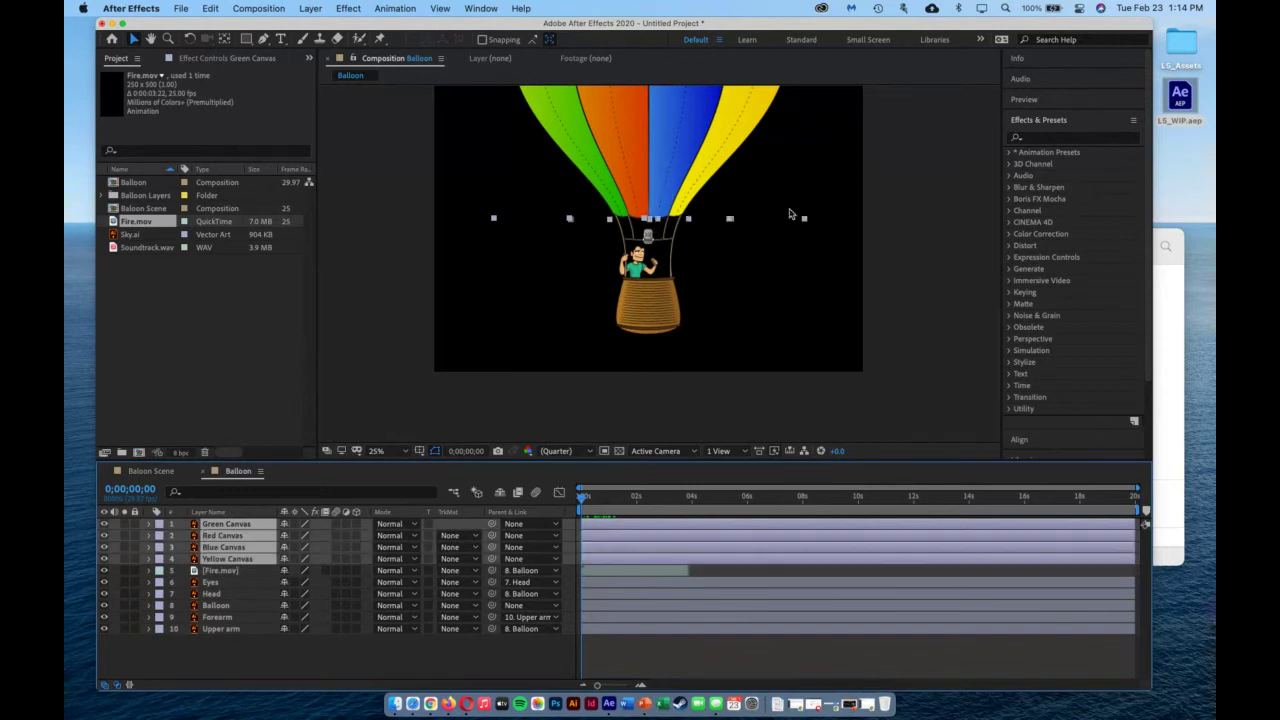
scroll(661, 270, up, 2)
scroll(460, 350, down, 4)
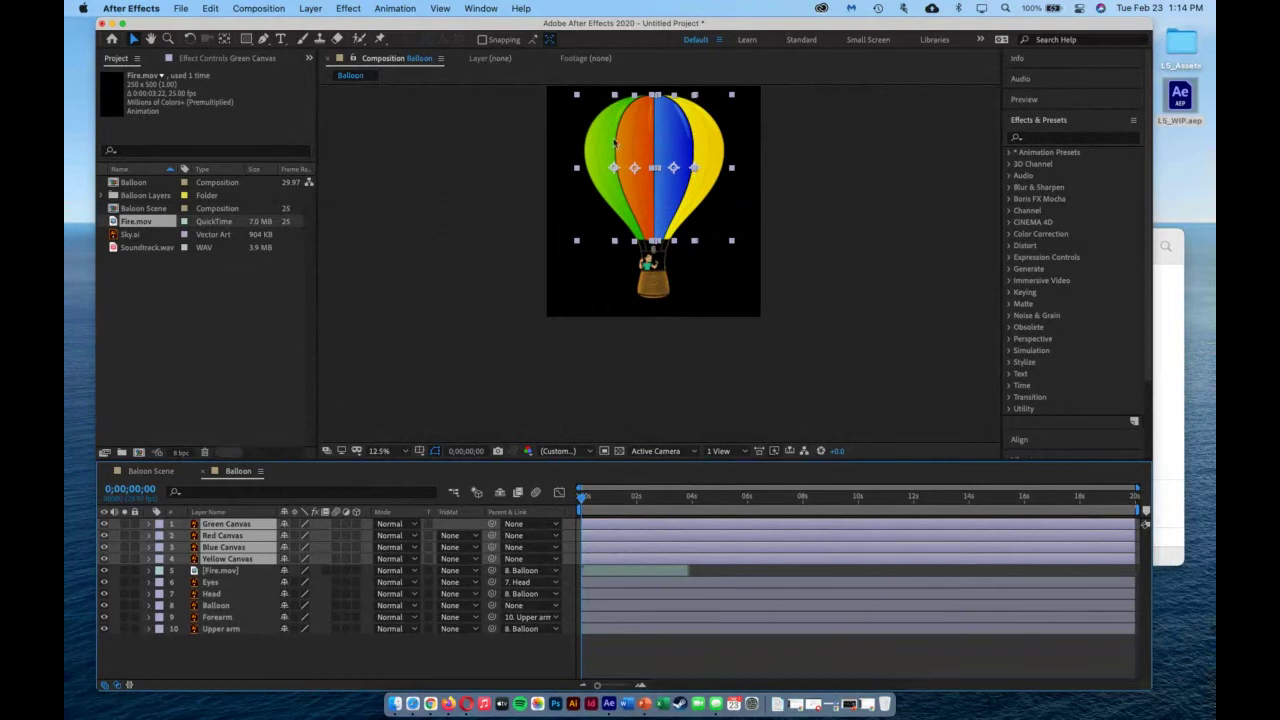
click(104, 524)
click(104, 526)
click(228, 676)
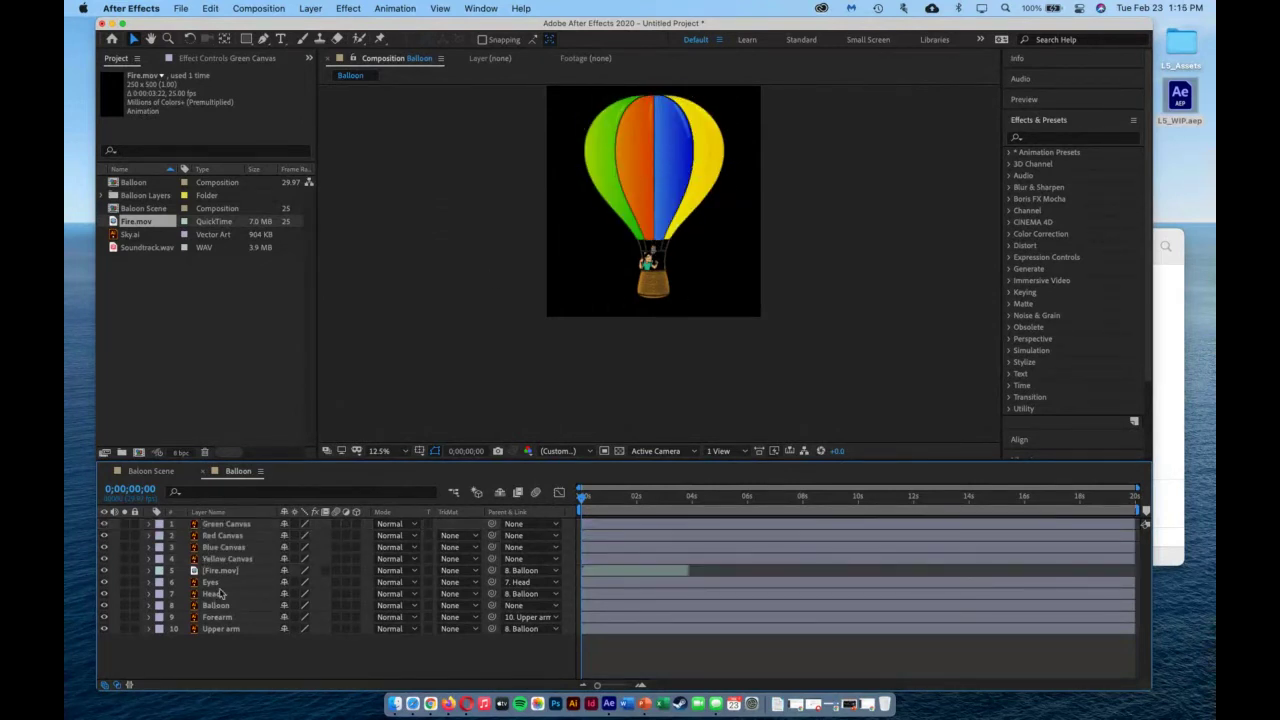
click(226, 560)
click(104, 547)
click(104, 547)
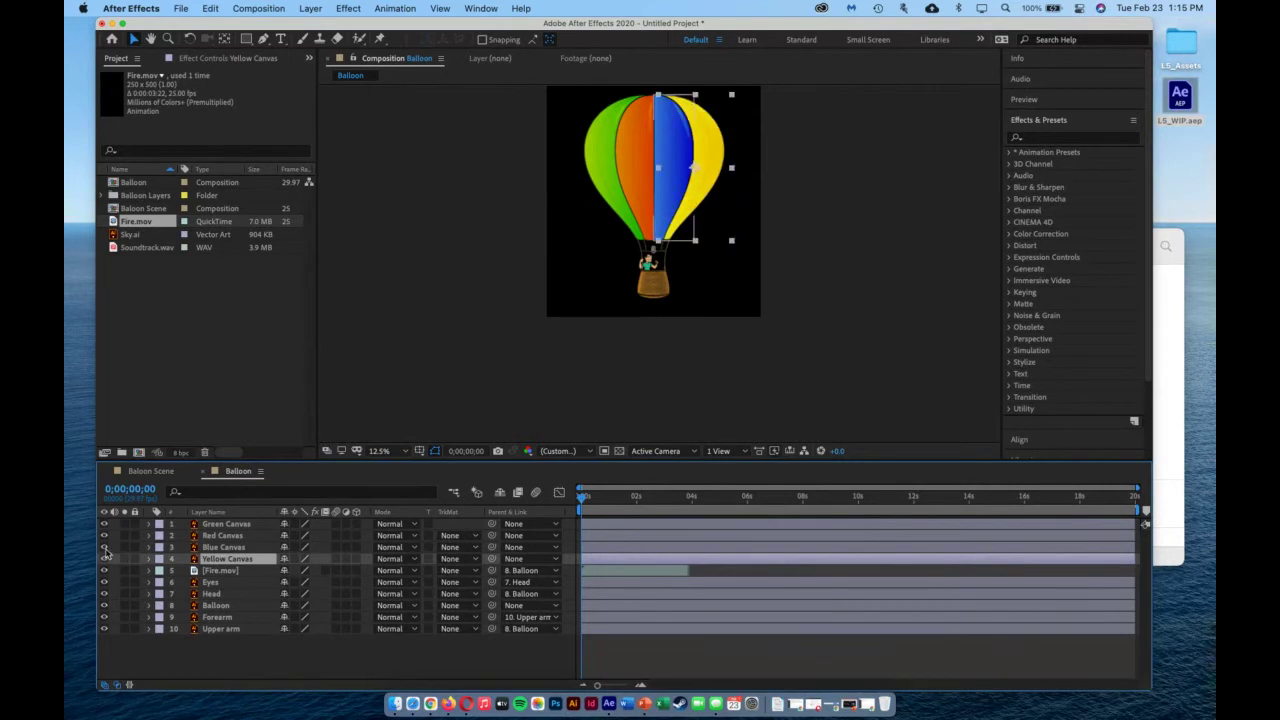
click(104, 547)
click(104, 547)
click(104, 535)
click(104, 535)
click(104, 524)
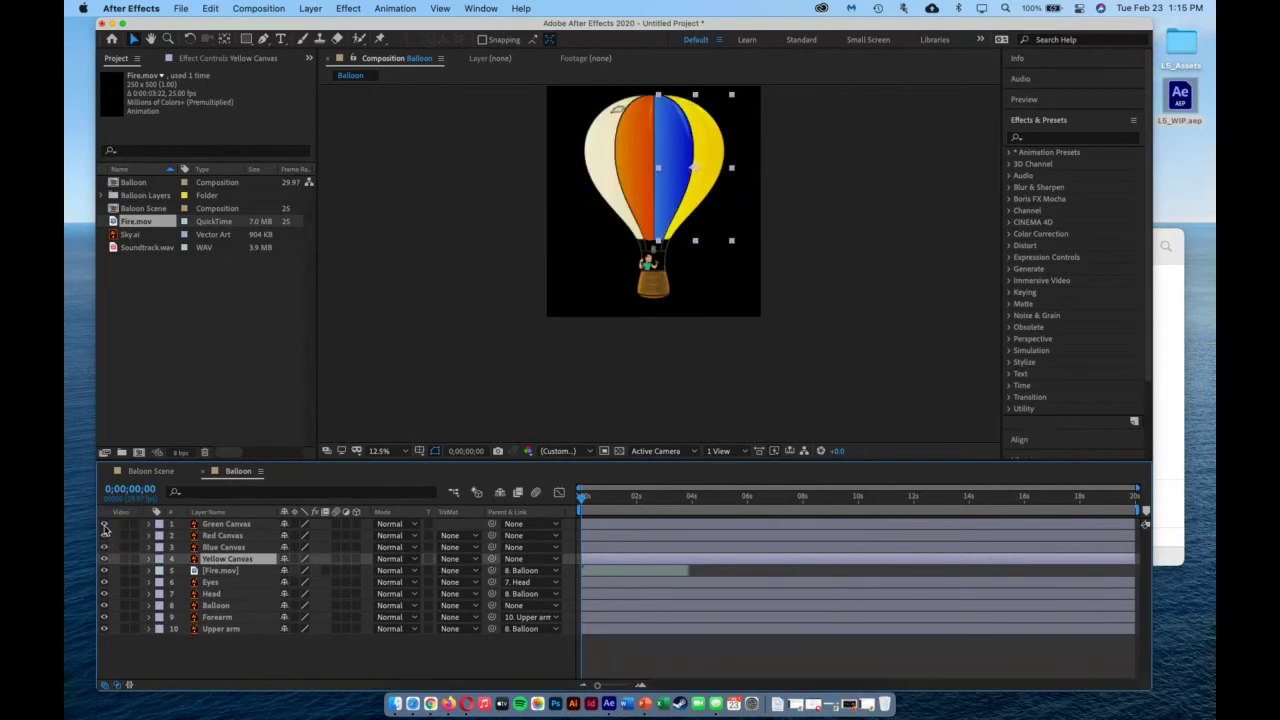
click(104, 524)
Pre-compose the Green, Red, Blue and Yellow Canvas layers into a new composition named Canvas, moving all attributes into it.
shift+click(226, 524)
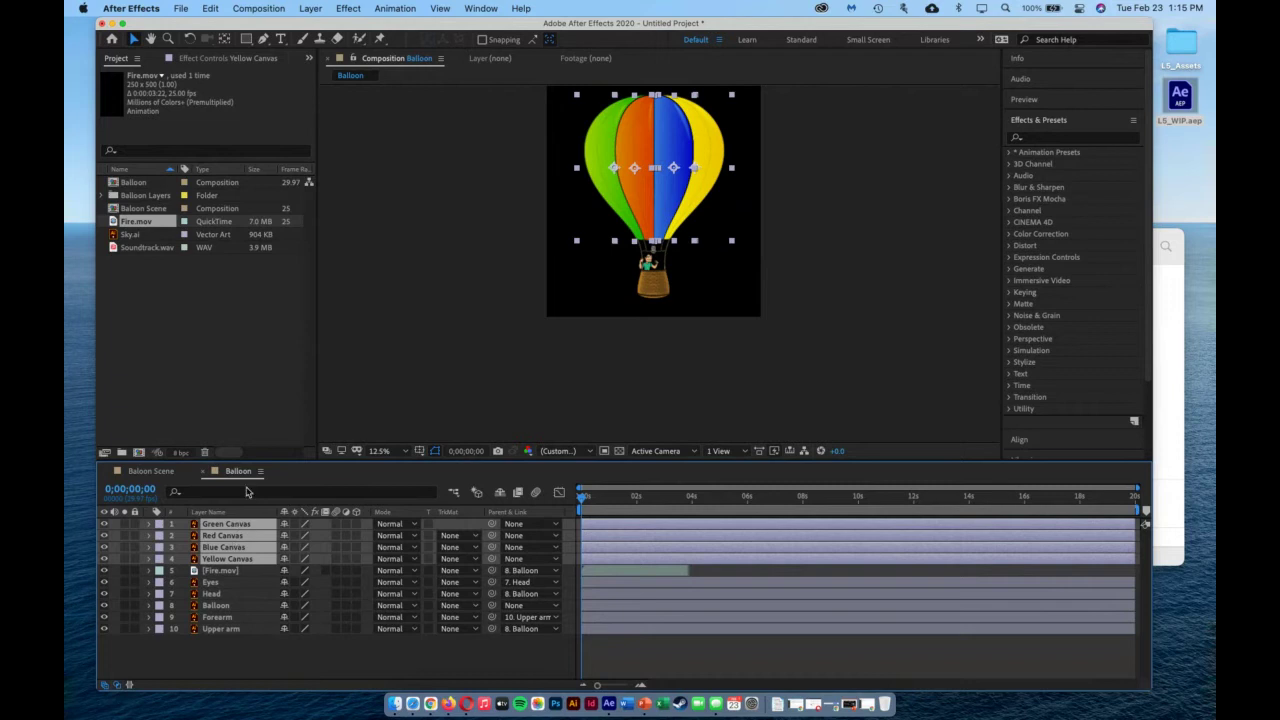
click(310, 8)
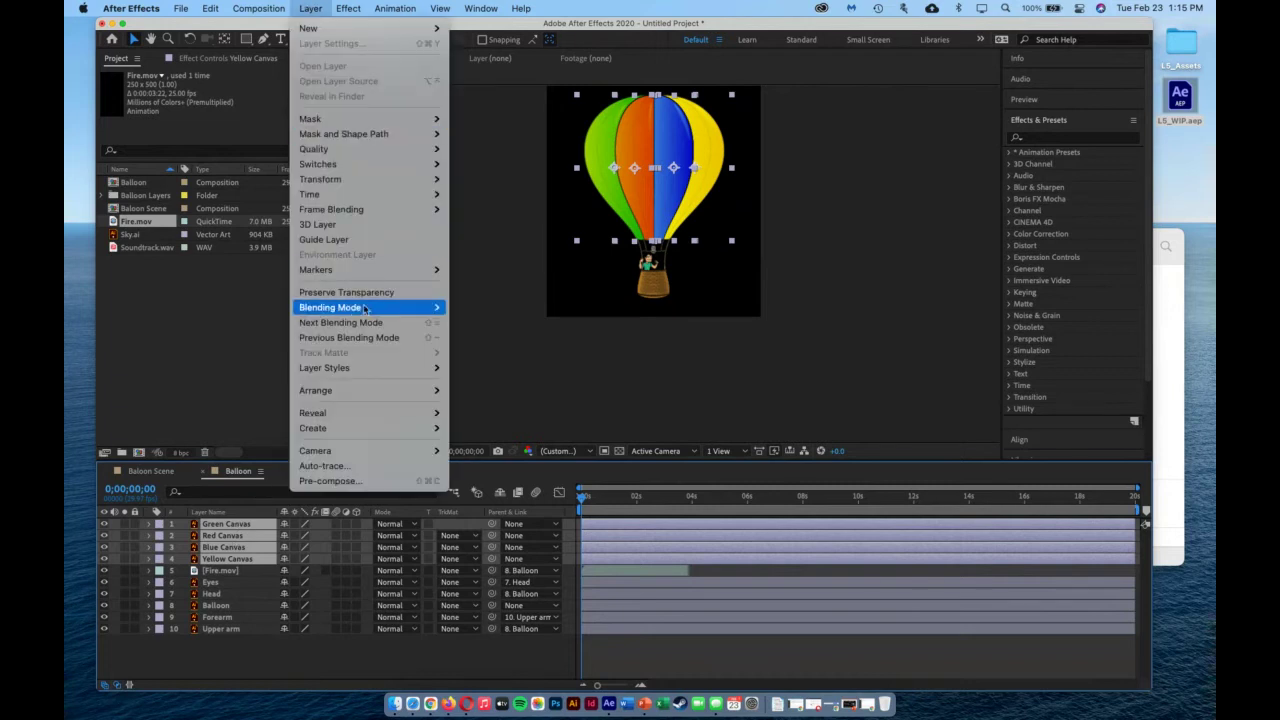
click(418, 484)
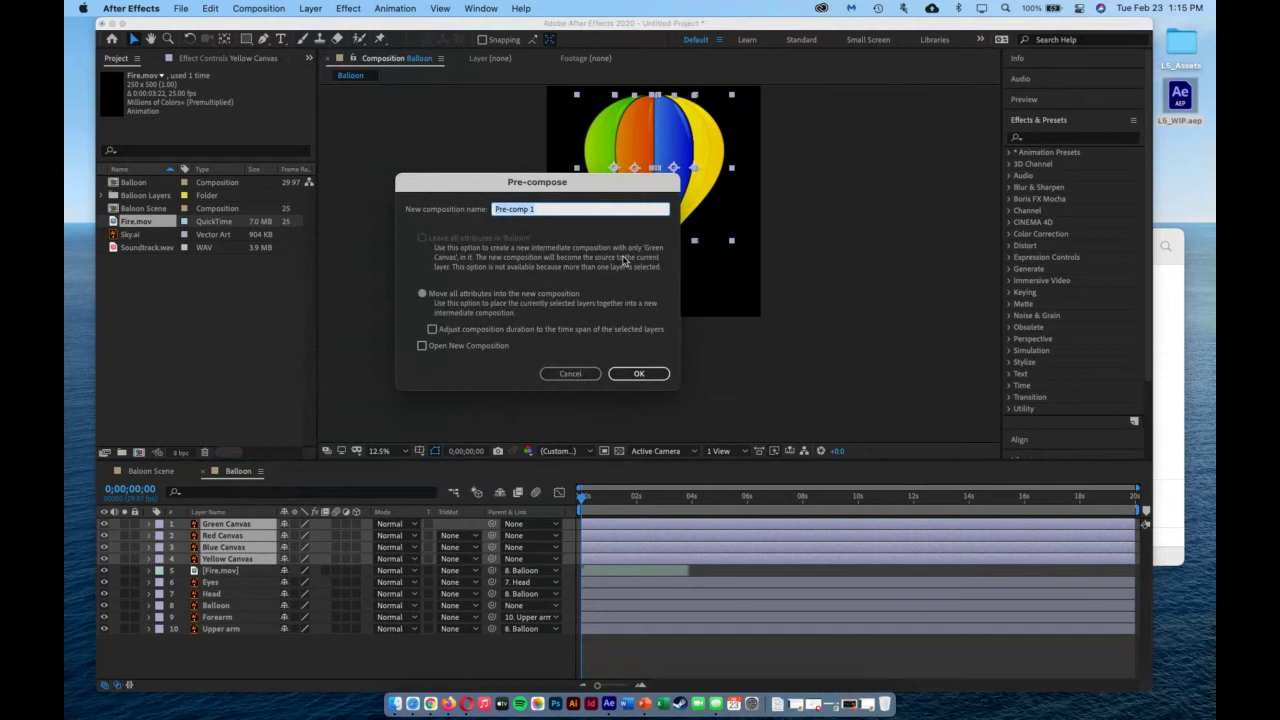
text(Canvas)
click(627, 376)
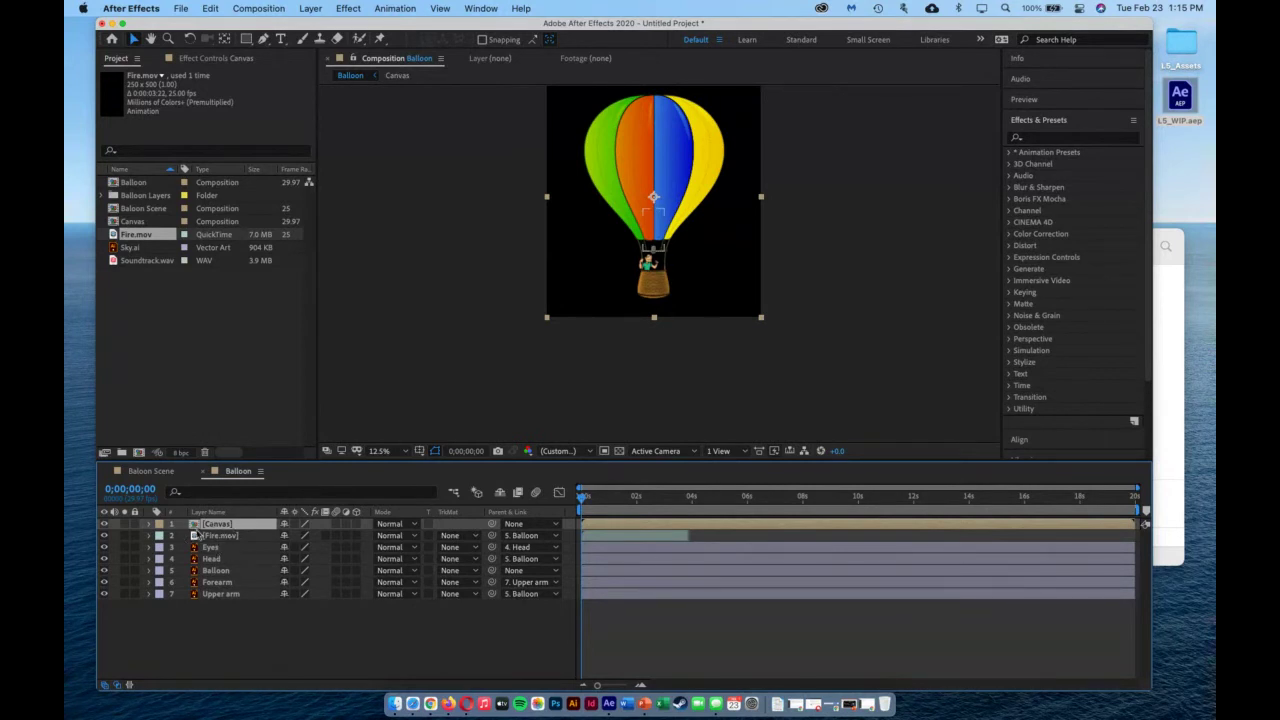
Open the nested Canvas composition from the Balloon composition's layer stack.
double_click(198, 526)
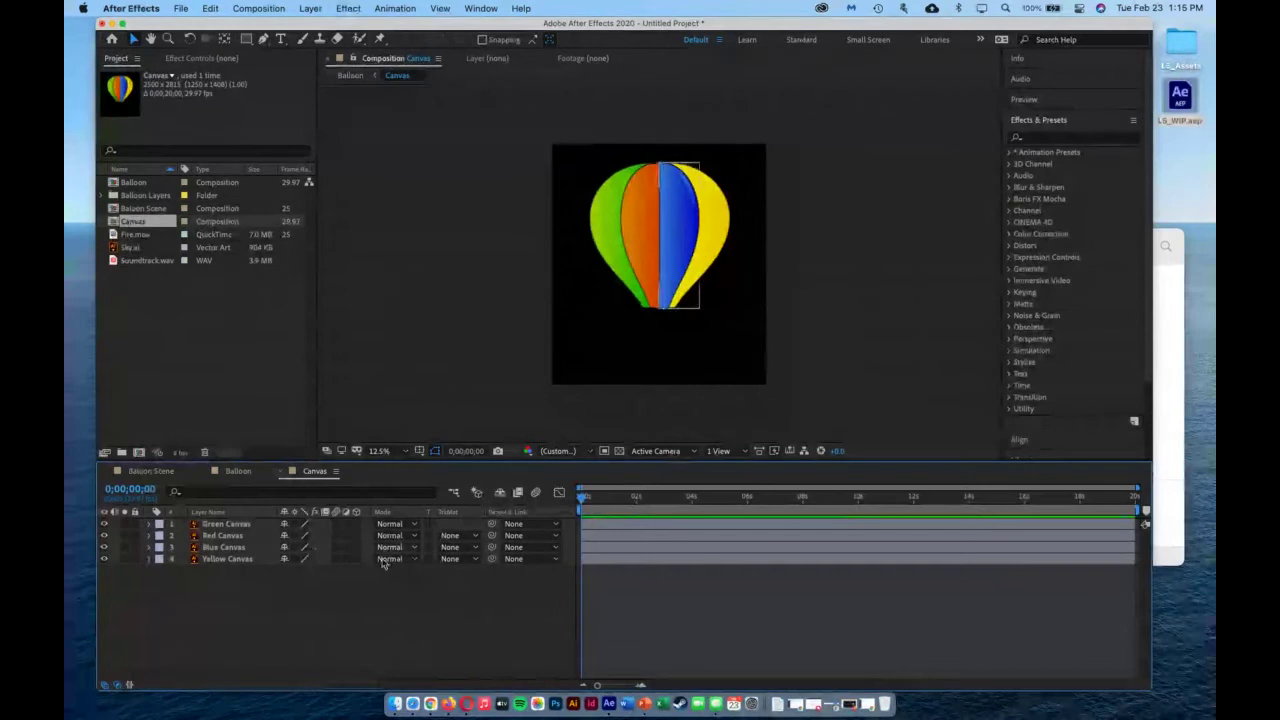
click(590, 245)
click(680, 250)
click(600, 262)
click(558, 311)
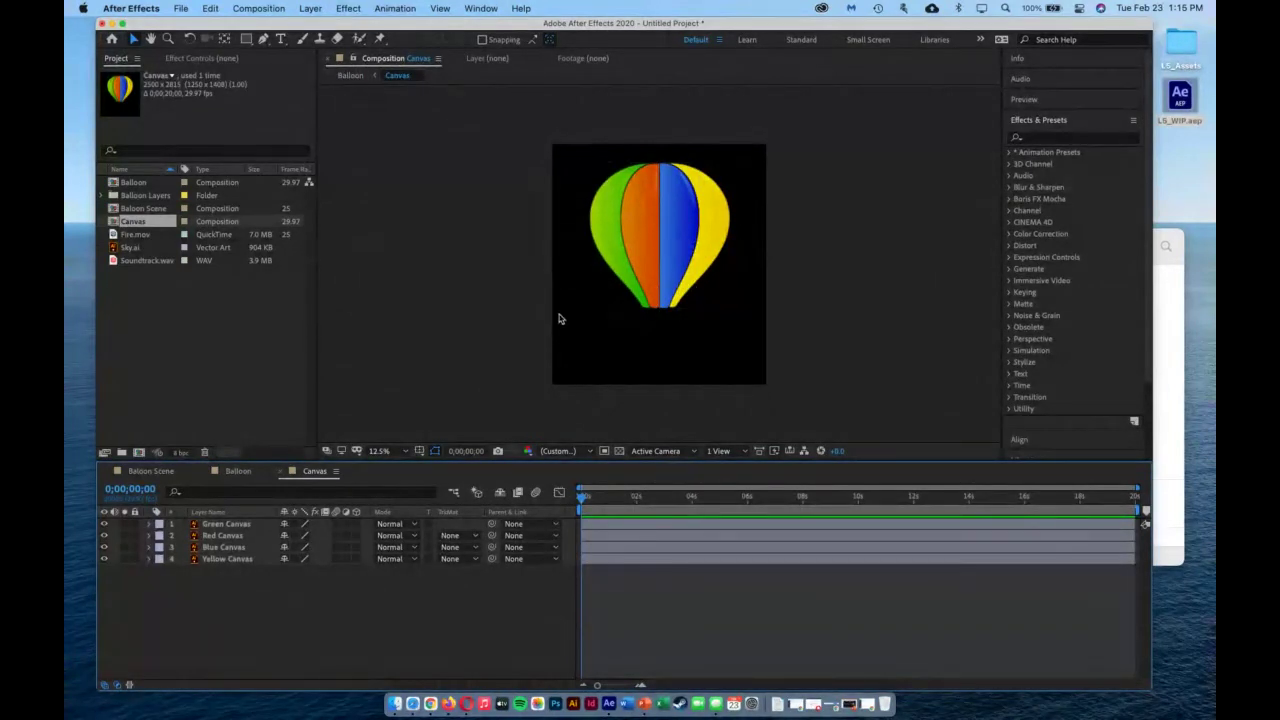
click(406, 533)
key(super+Up)
click(311, 489)
Set the Canvas composition's width to 5000 px with the aspect ratio unlocked.
click(258, 8)
click(440, 50)
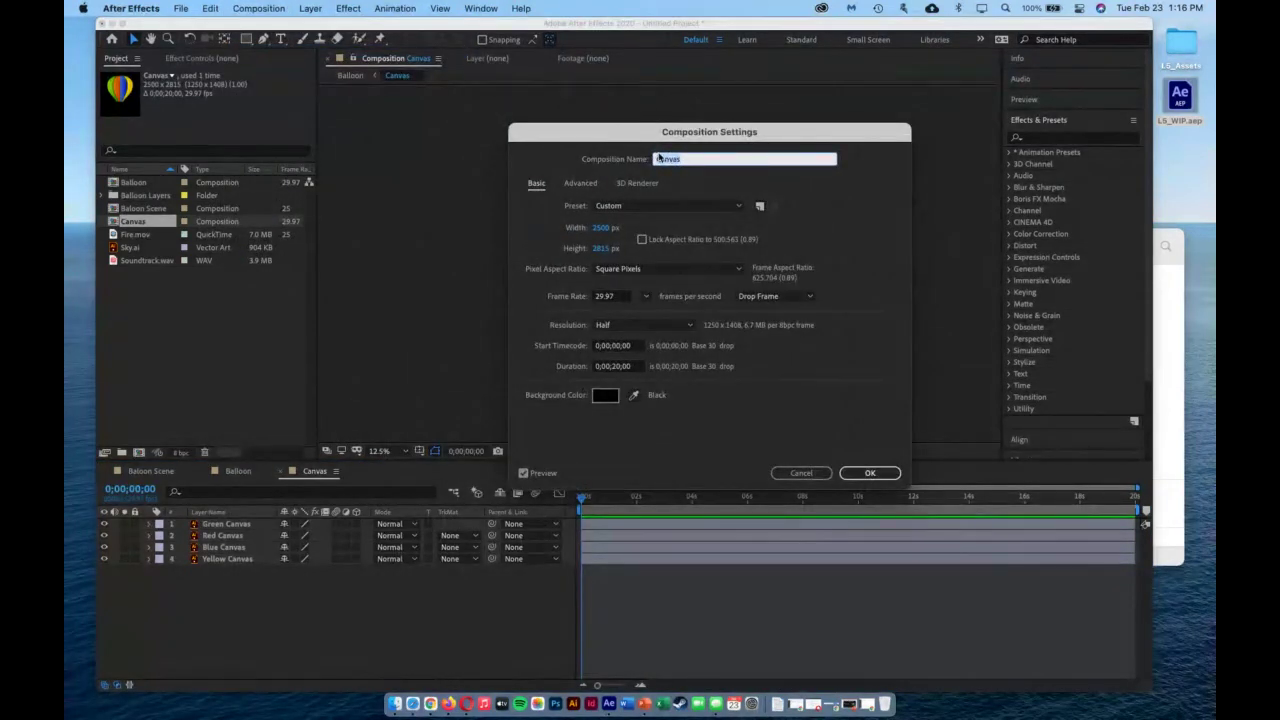
click(641, 241)
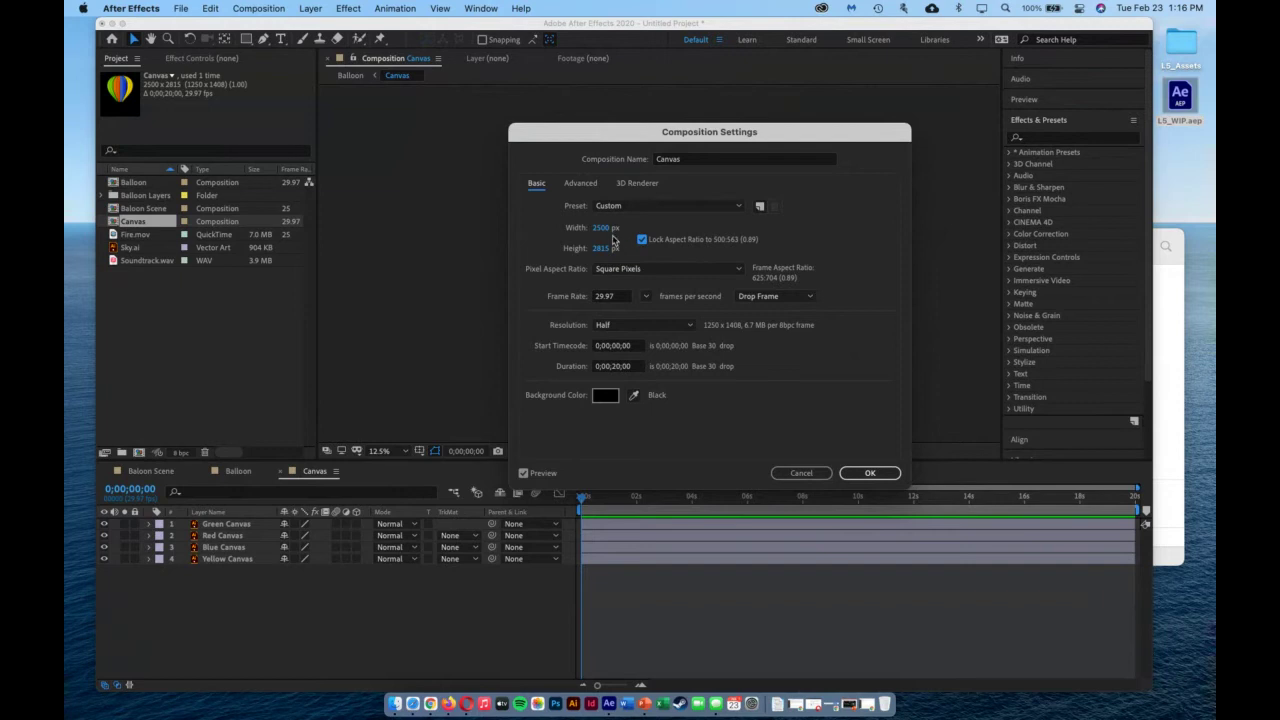
click(642, 240)
mouse_move(606, 228)
mouse_down()
mouse_move(594, 229)
mouse_move(604, 240)
mouse_up()
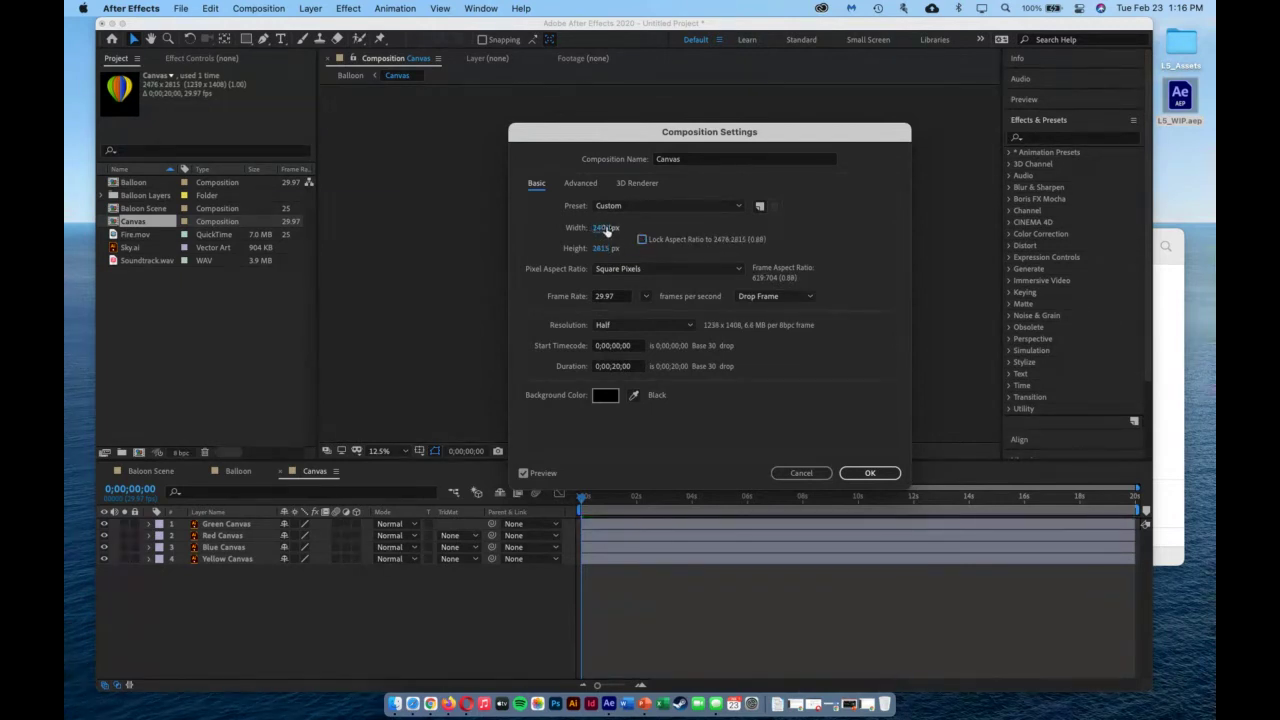
click(604, 228)
text(5000)
key(Tab)
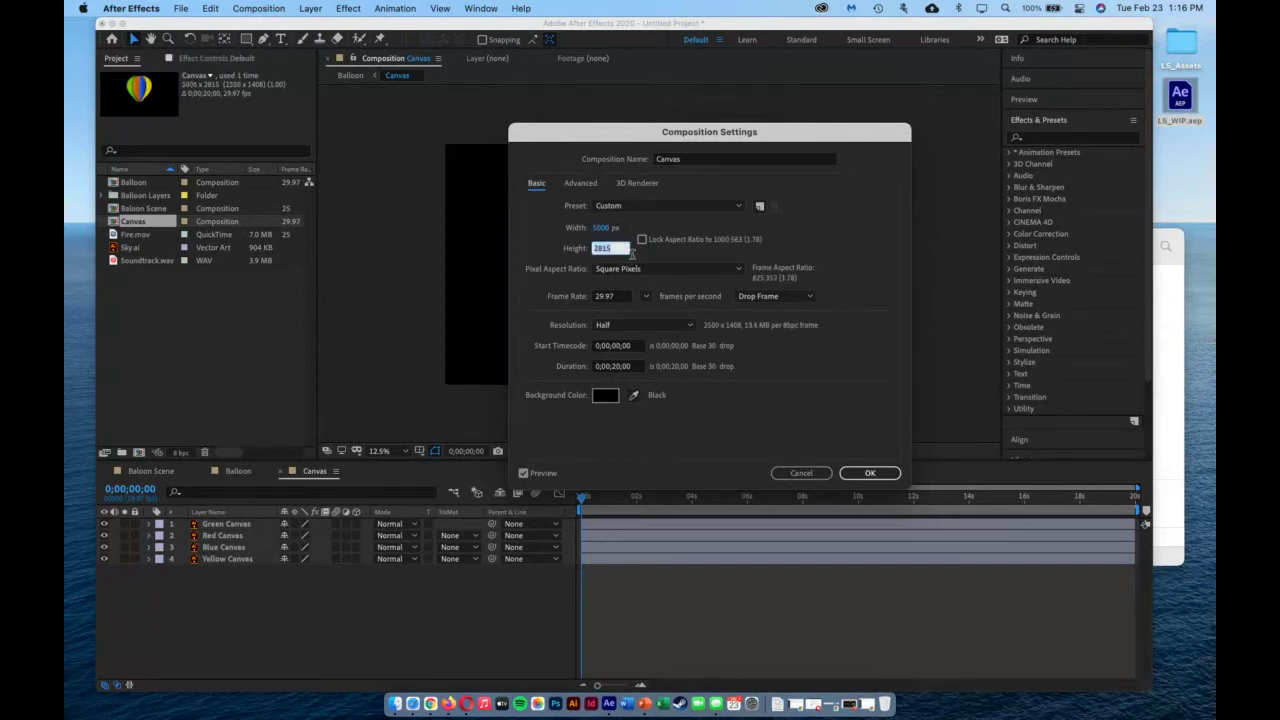
drag(674, 142, 806, 94)
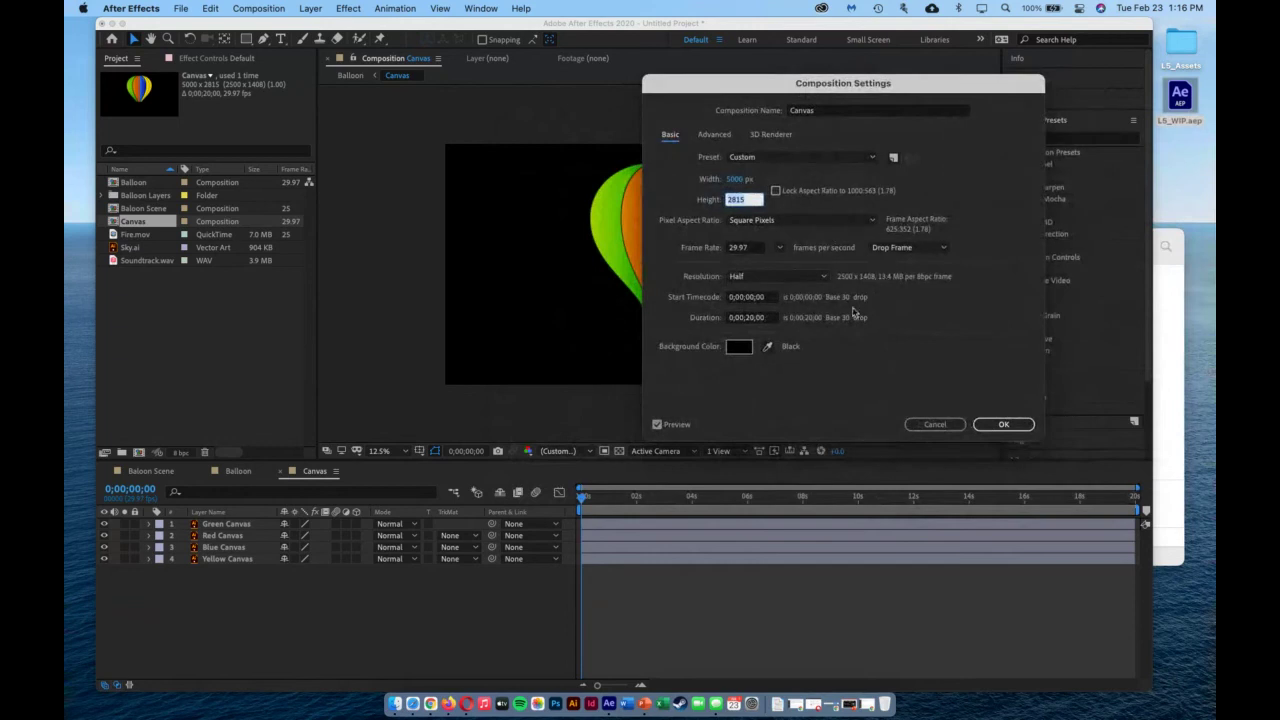
click(1004, 424)
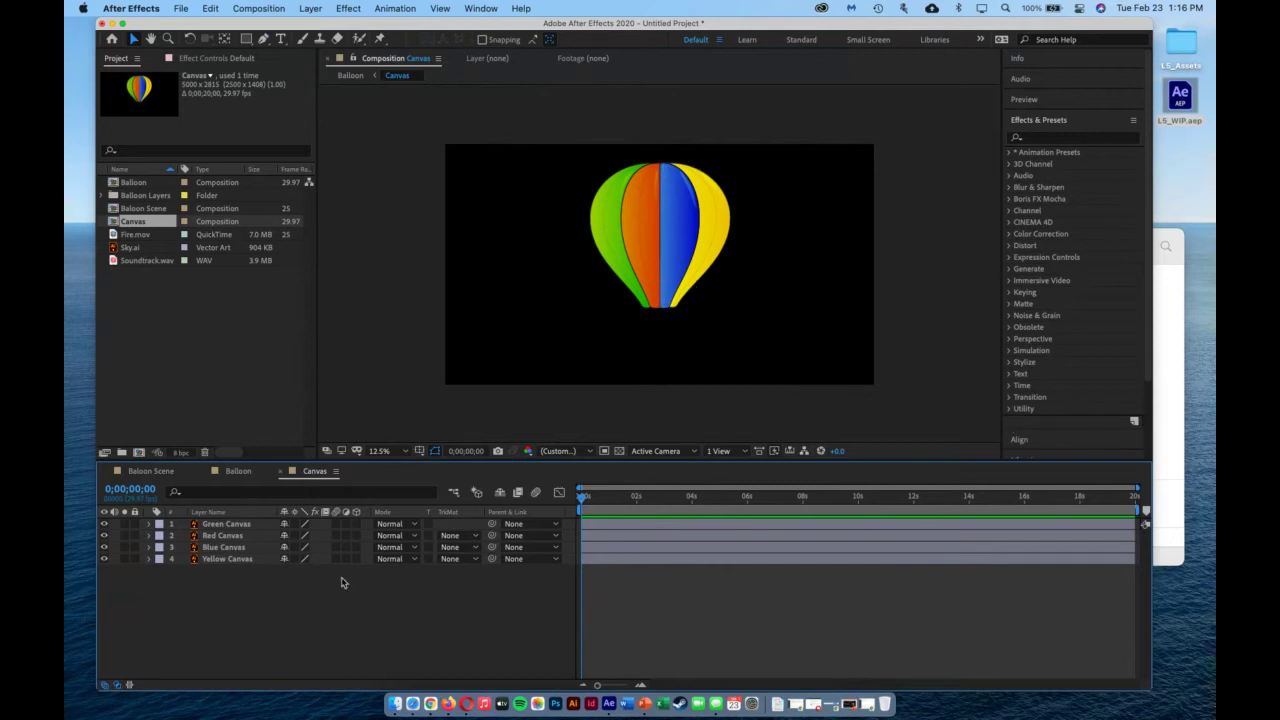
Move the Green, Red, Blue and Yellow Canvas layers together to the left side of the Canvas composition's frame.
click(229, 558)
shift+click(230, 524)
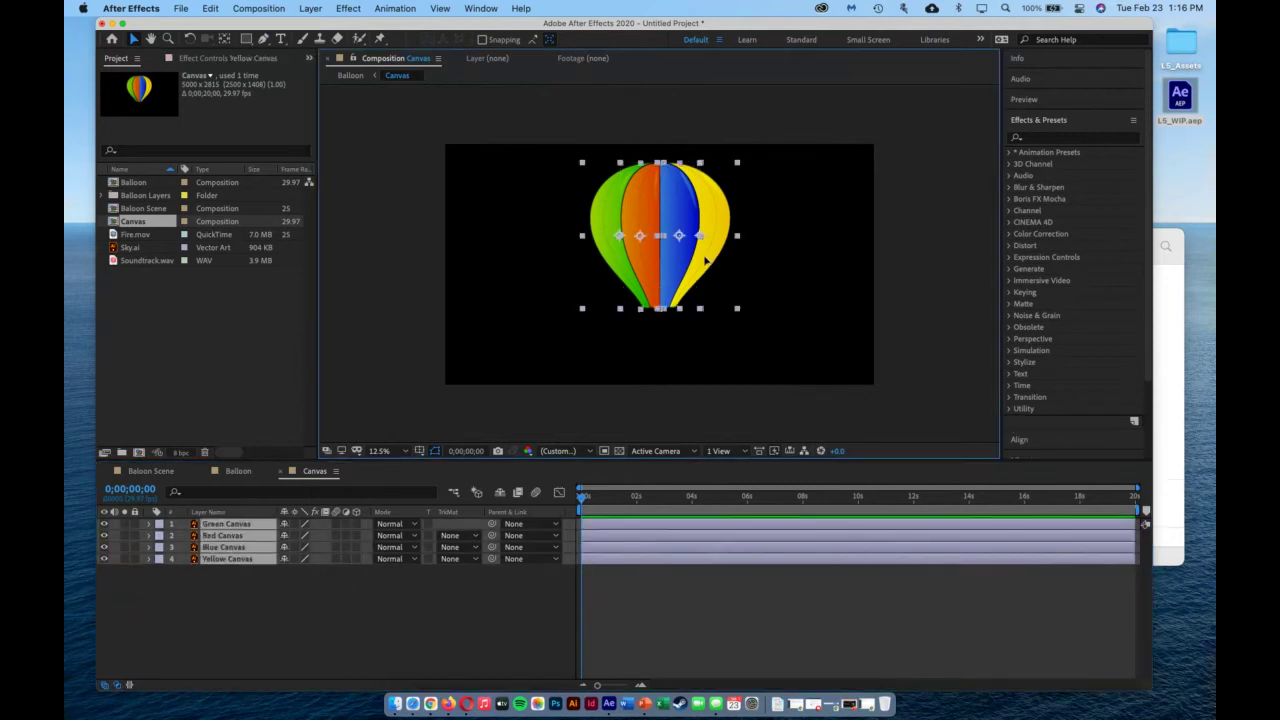
drag(705, 262, 578, 265)
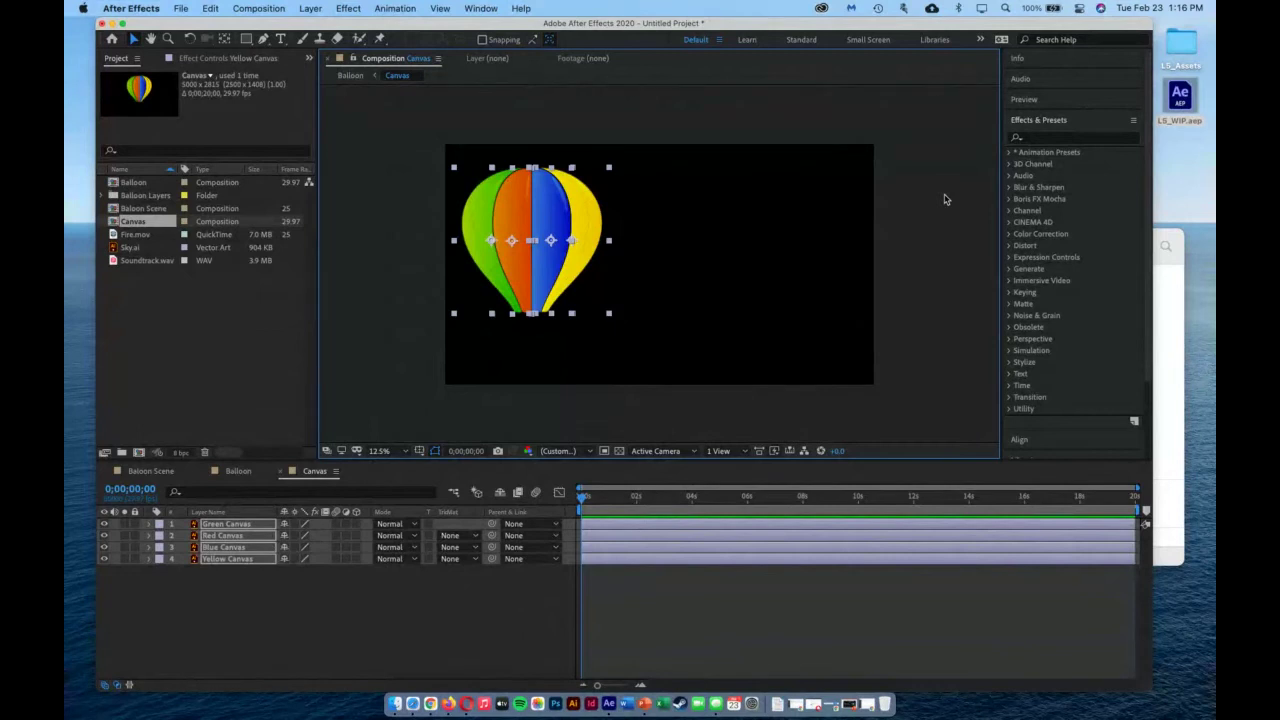
In the Balloon composition, realign the Canvas layer over the white balloon and parent it to the Balloon layer.
click(243, 471)
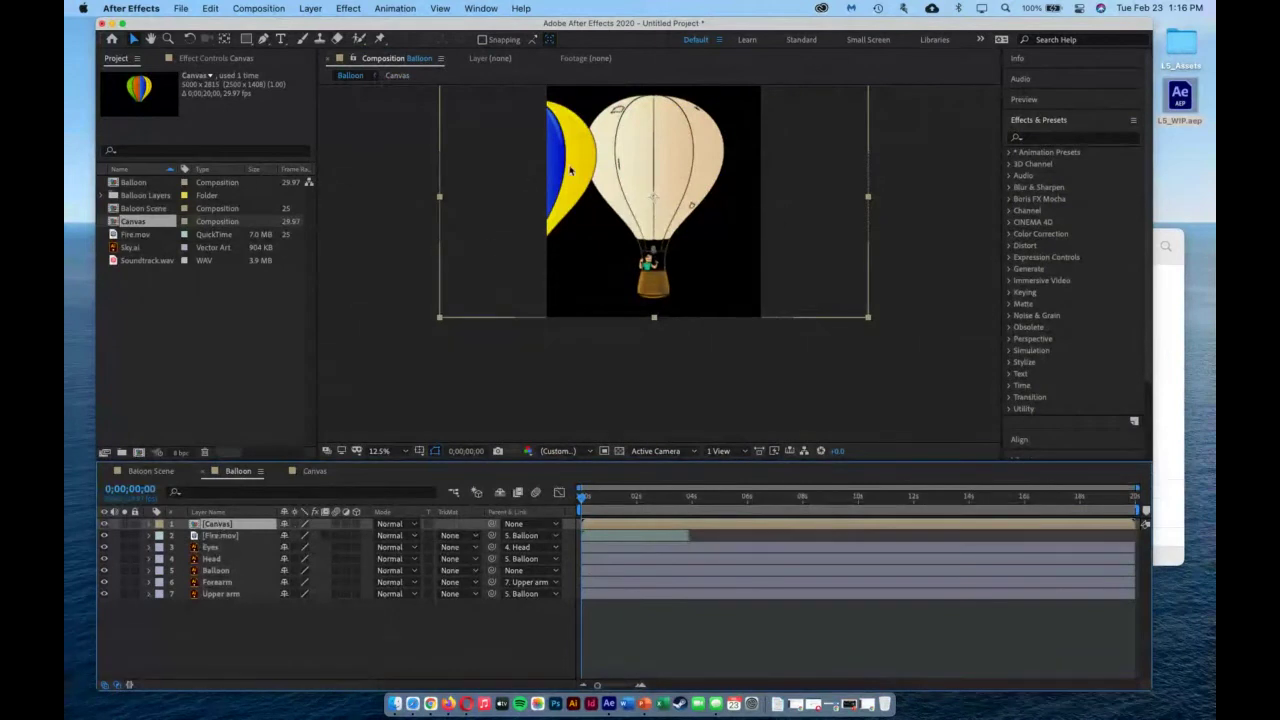
click(220, 537)
click(240, 524)
drag(566, 172, 697, 169)
key(Return)
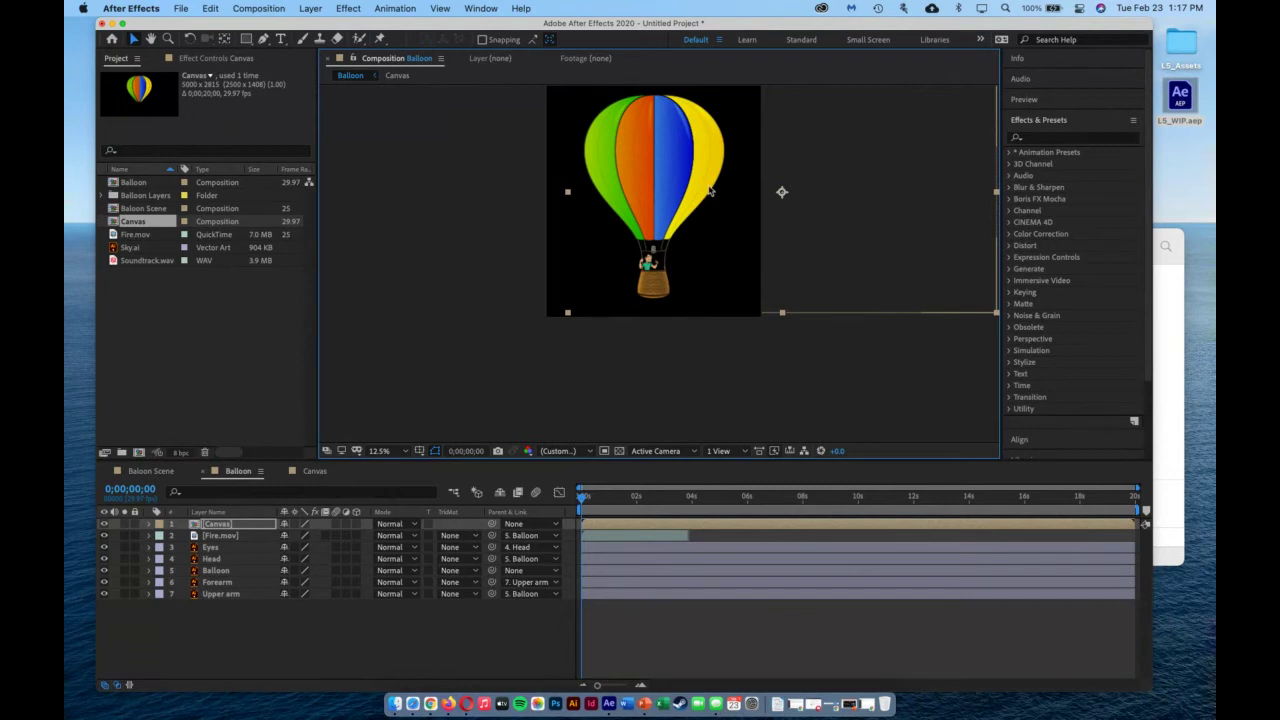
click(552, 525)
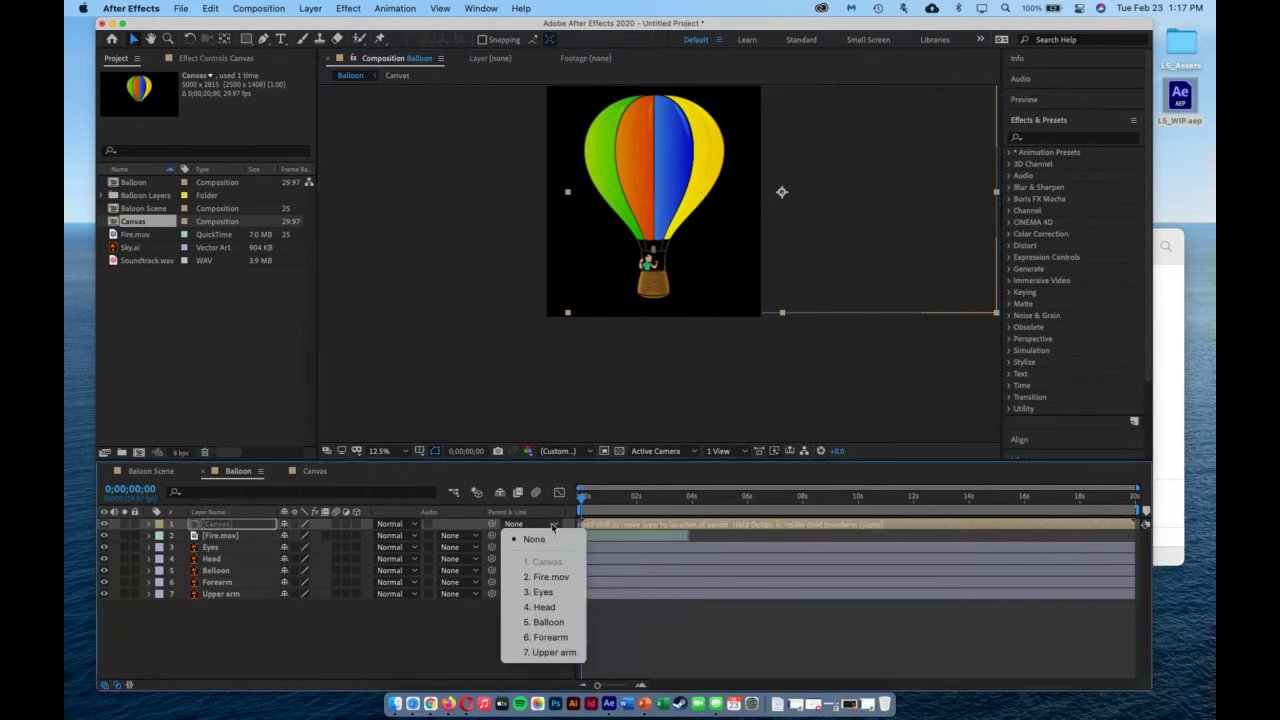
click(563, 624)
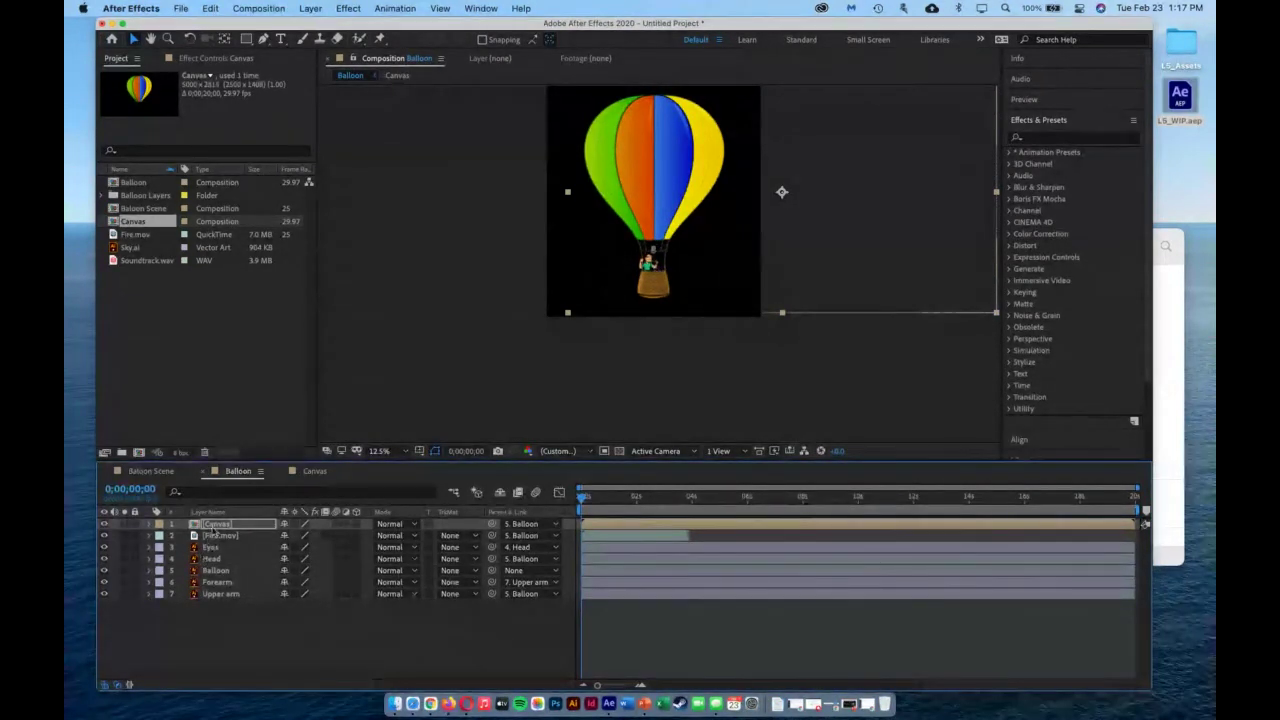
Select all layers of the Balloon composition and switch to the Baloon Scene composition.
shift+click(216, 596)
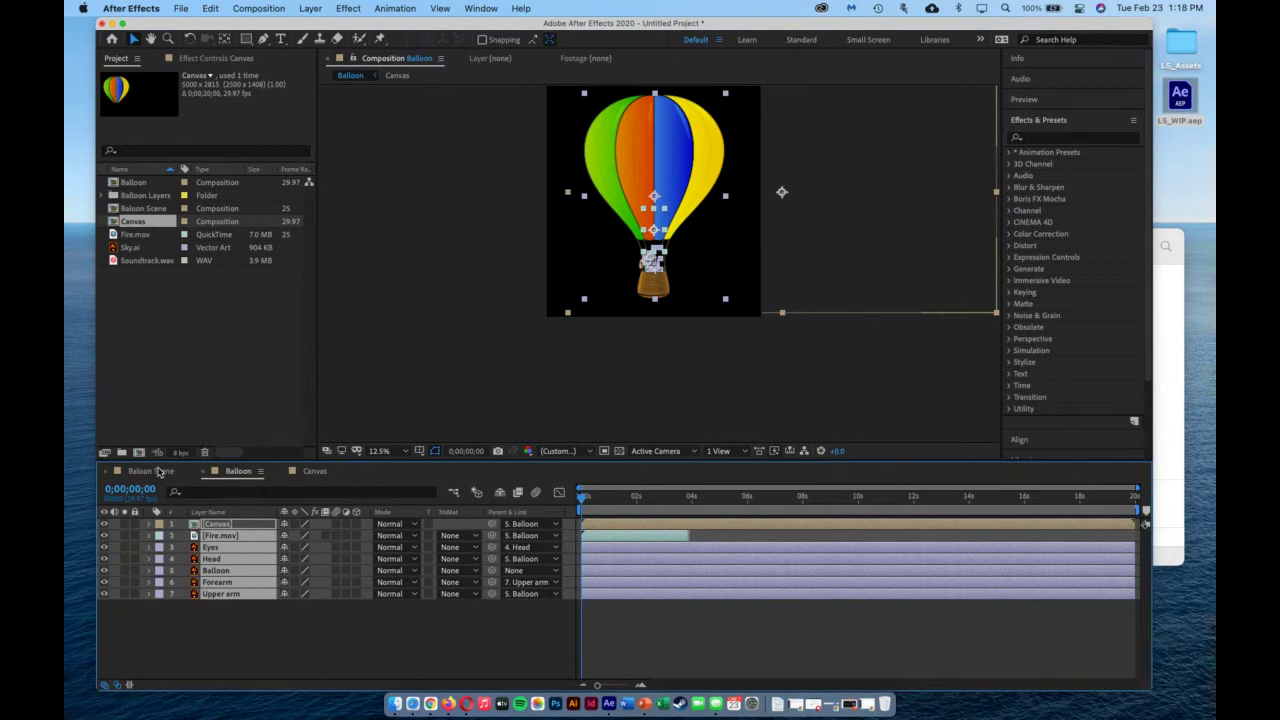
click(159, 471)
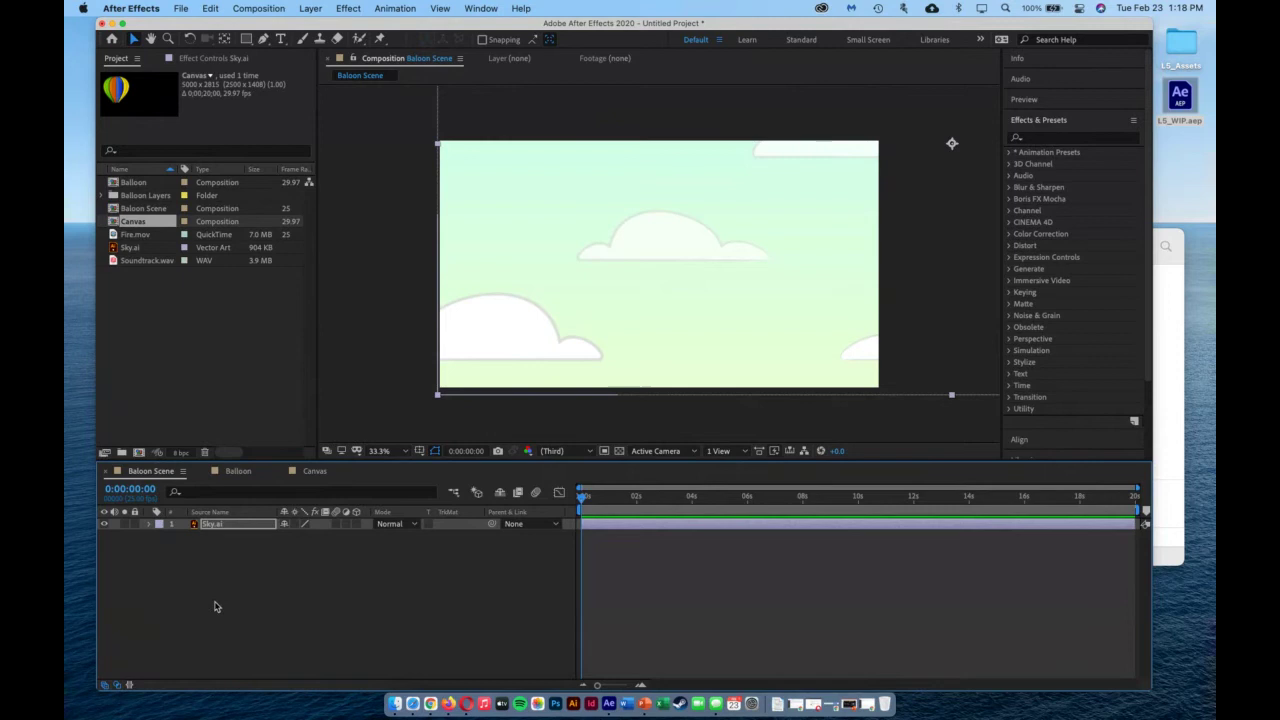
Paste the copied Balloon layers above the Sky layer in the Baloon Scene and try moving them together.
key(super+z)
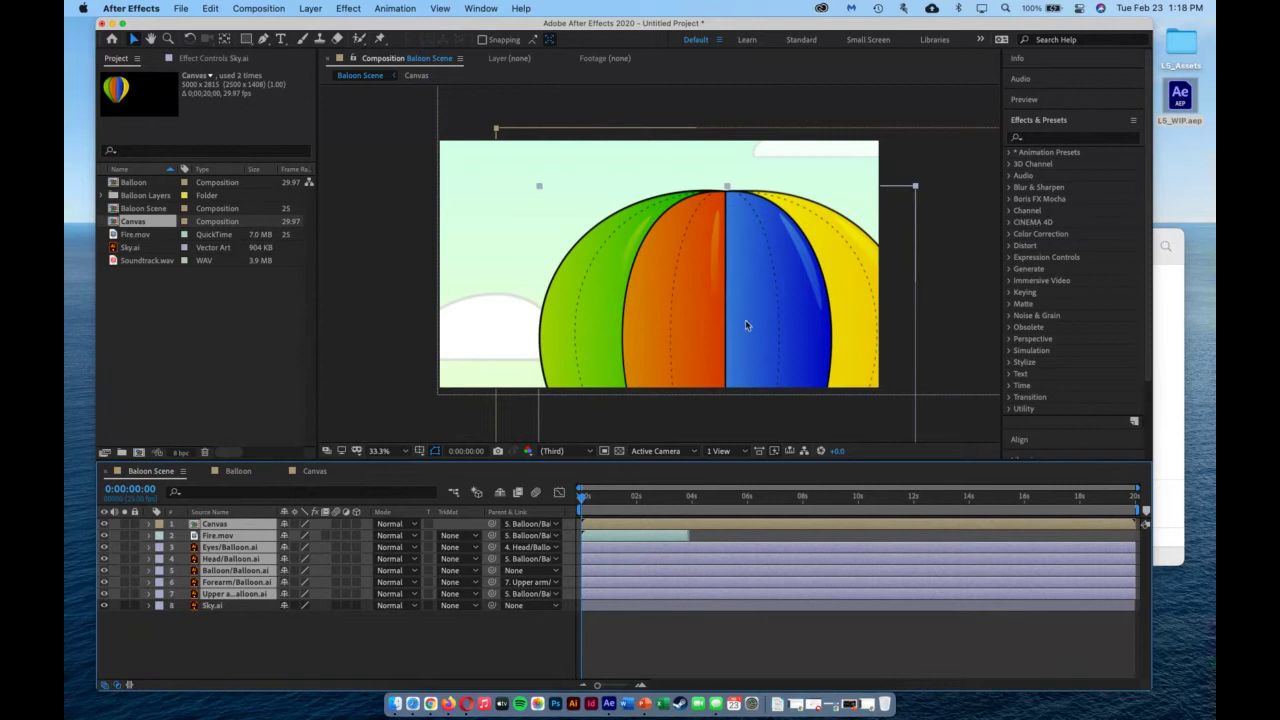
drag(747, 315, 715, 231)
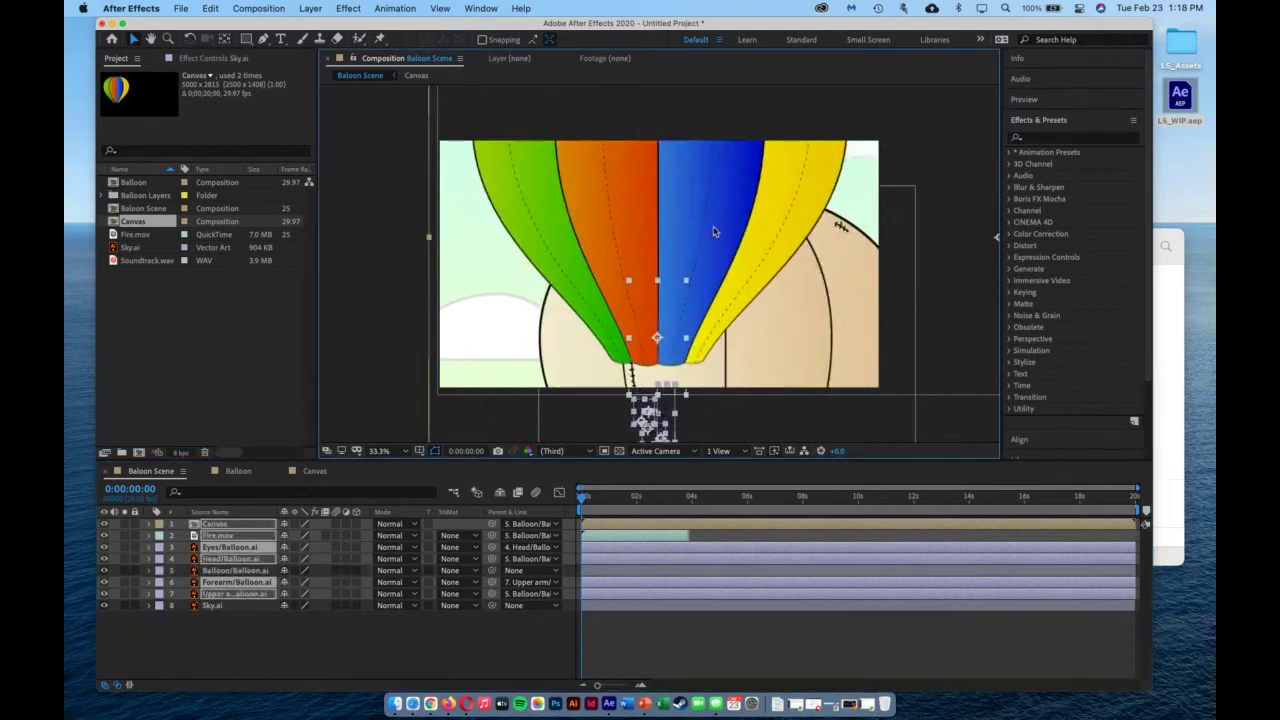
key(super+z)
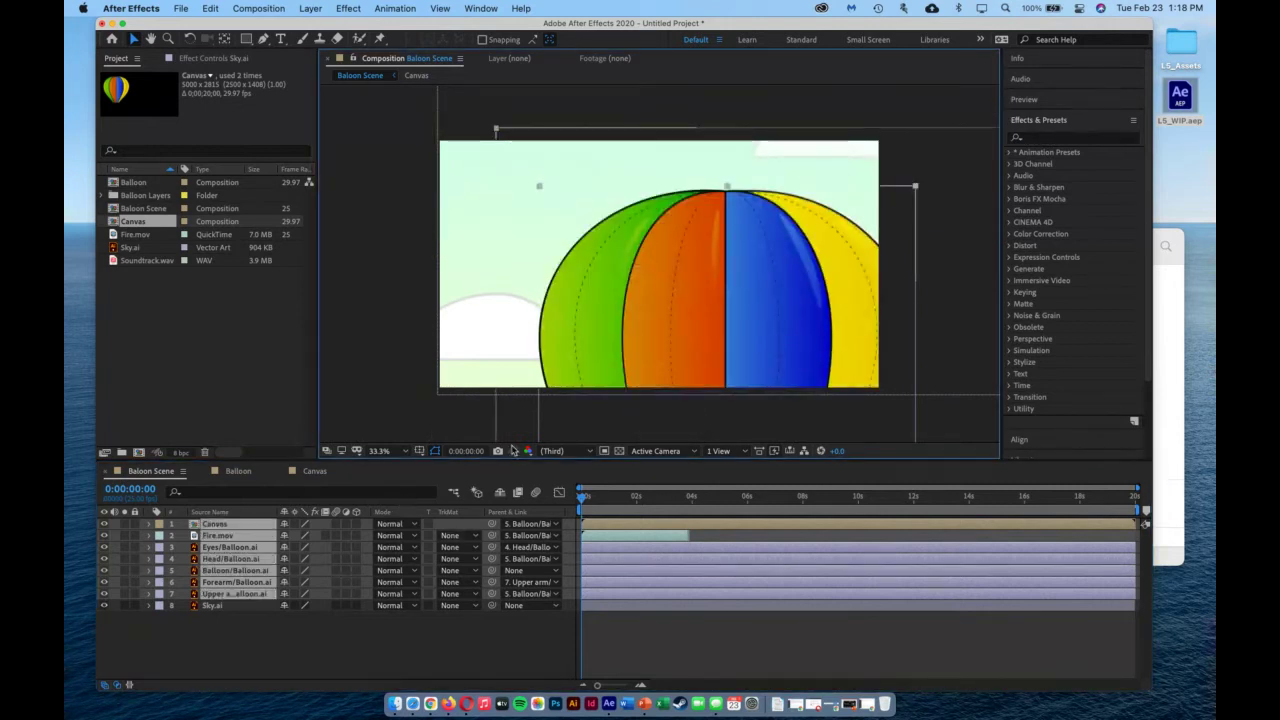
Reselect the seven pasted layers from Canvas to Upper arm and try moving them up into the frame.
click(208, 650)
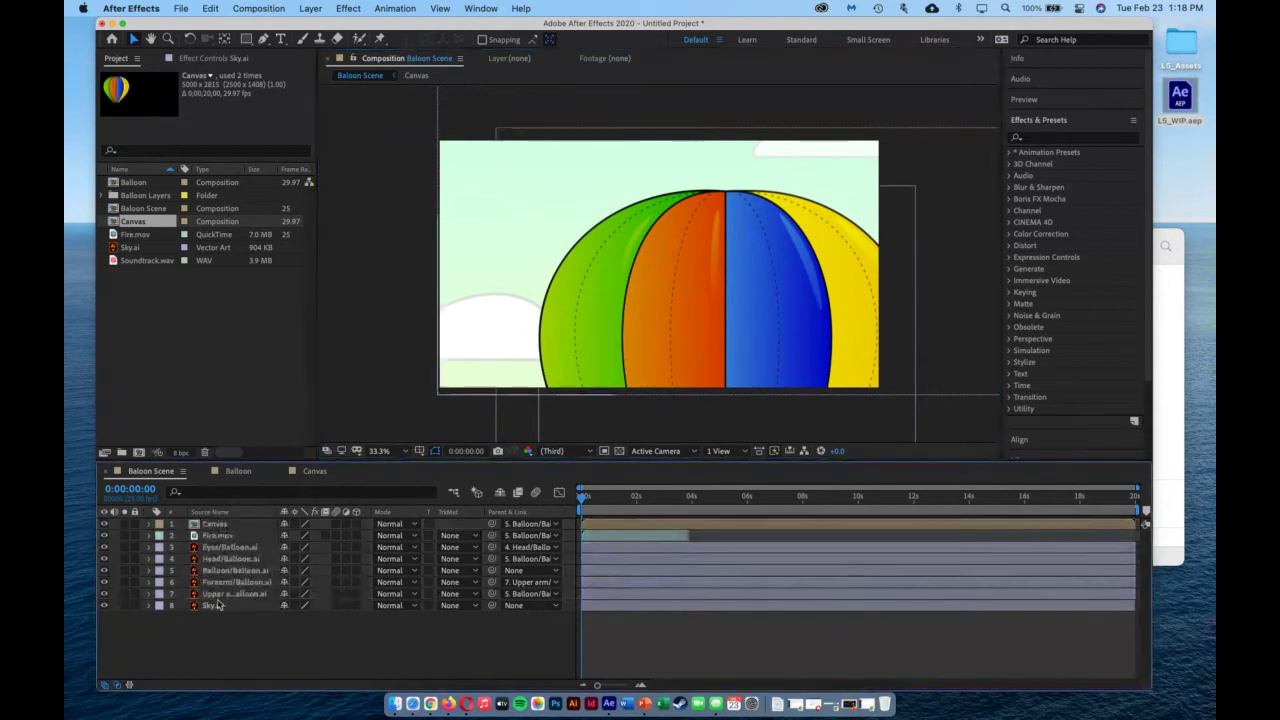
click(220, 525)
shift+click(236, 594)
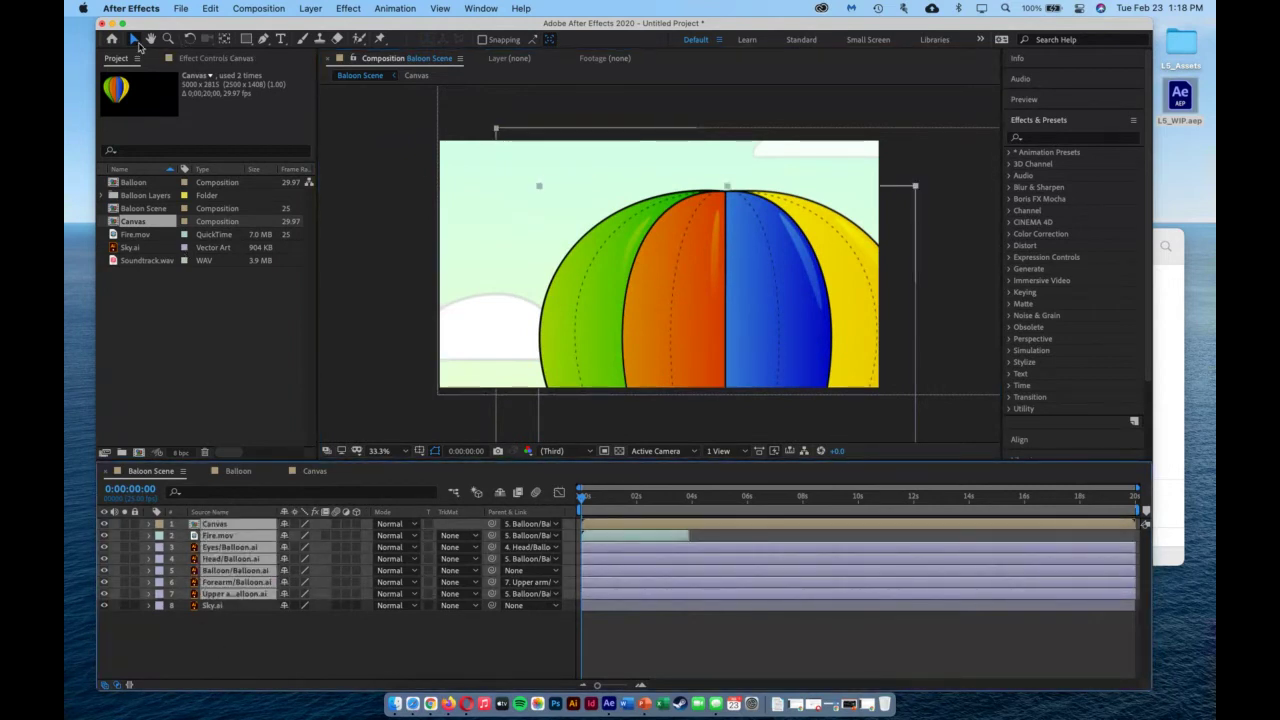
click(412, 452)
click(422, 274)
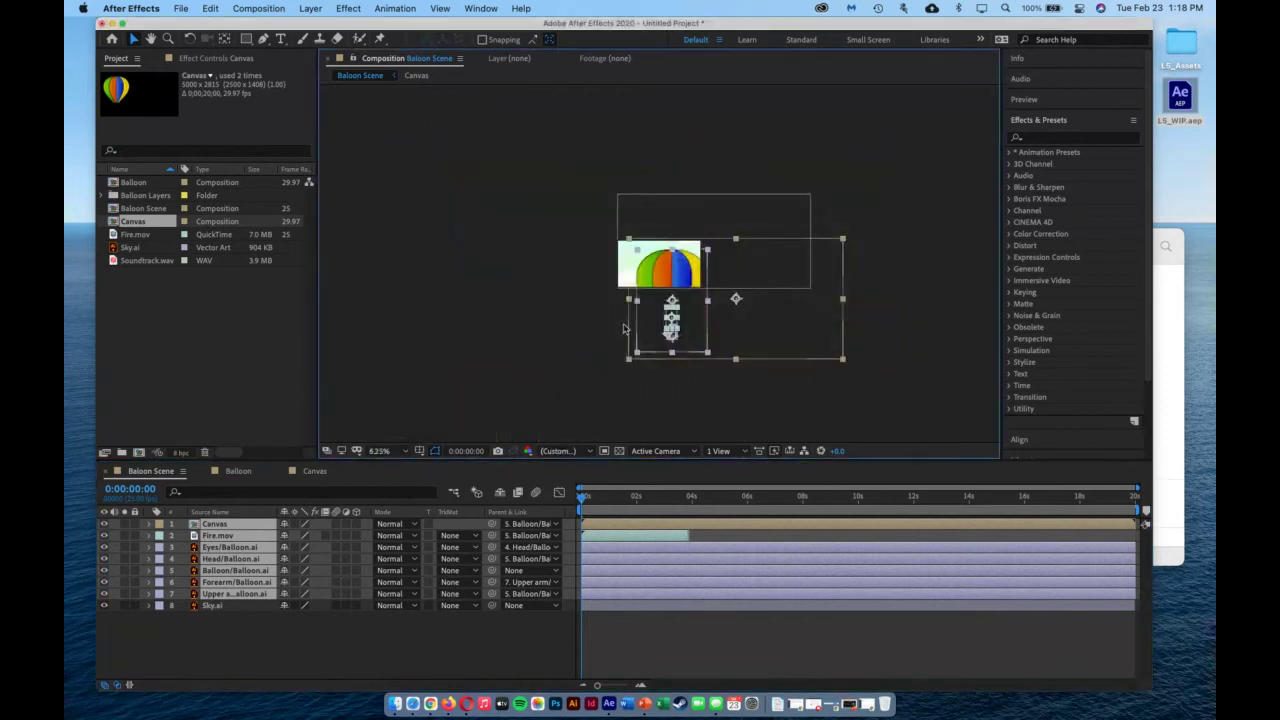
drag(671, 320, 673, 261)
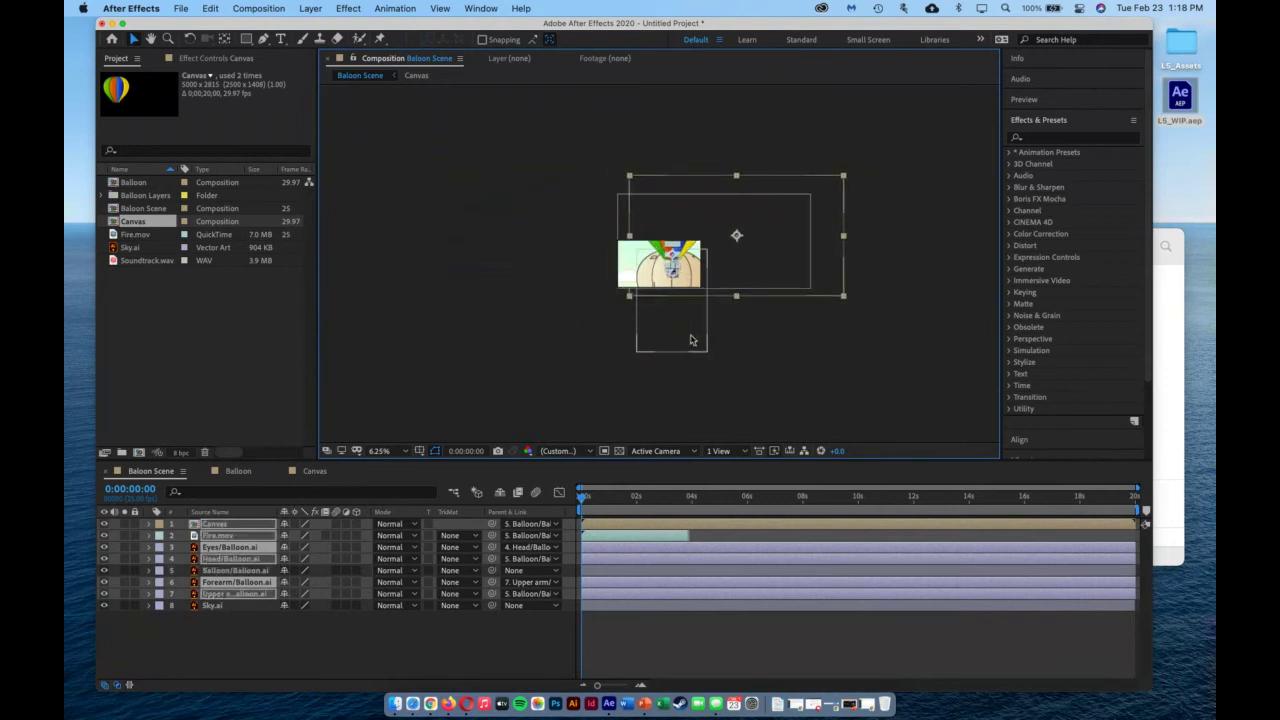
Try again to move all the pasted balloon layers as a group, and delete them from the Baloon Scene.
click(244, 572)
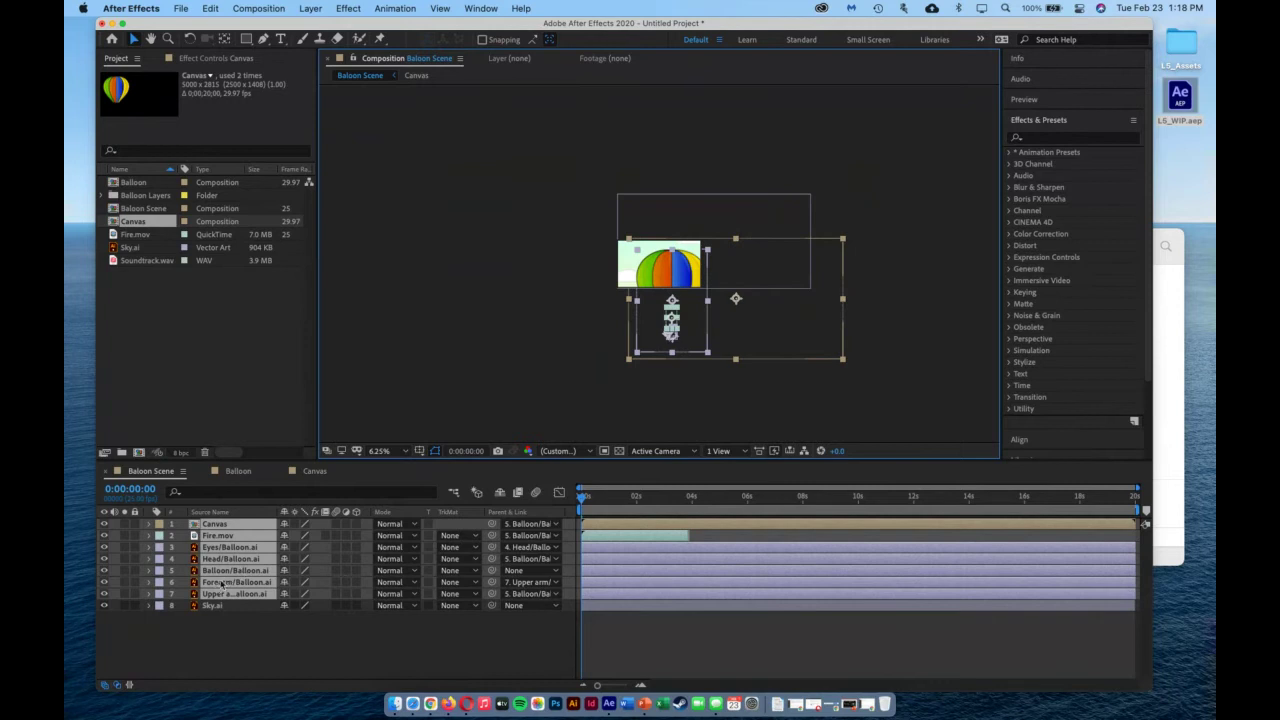
click(228, 636)
click(232, 594)
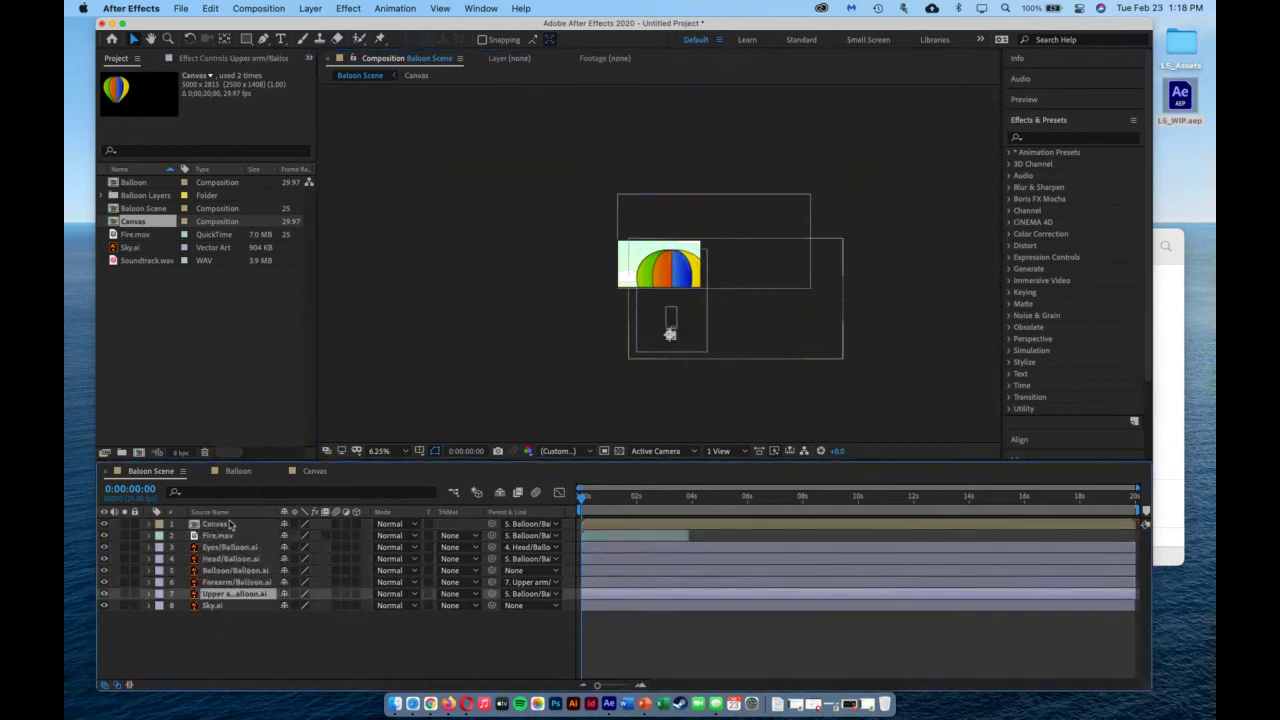
shift+click(229, 525)
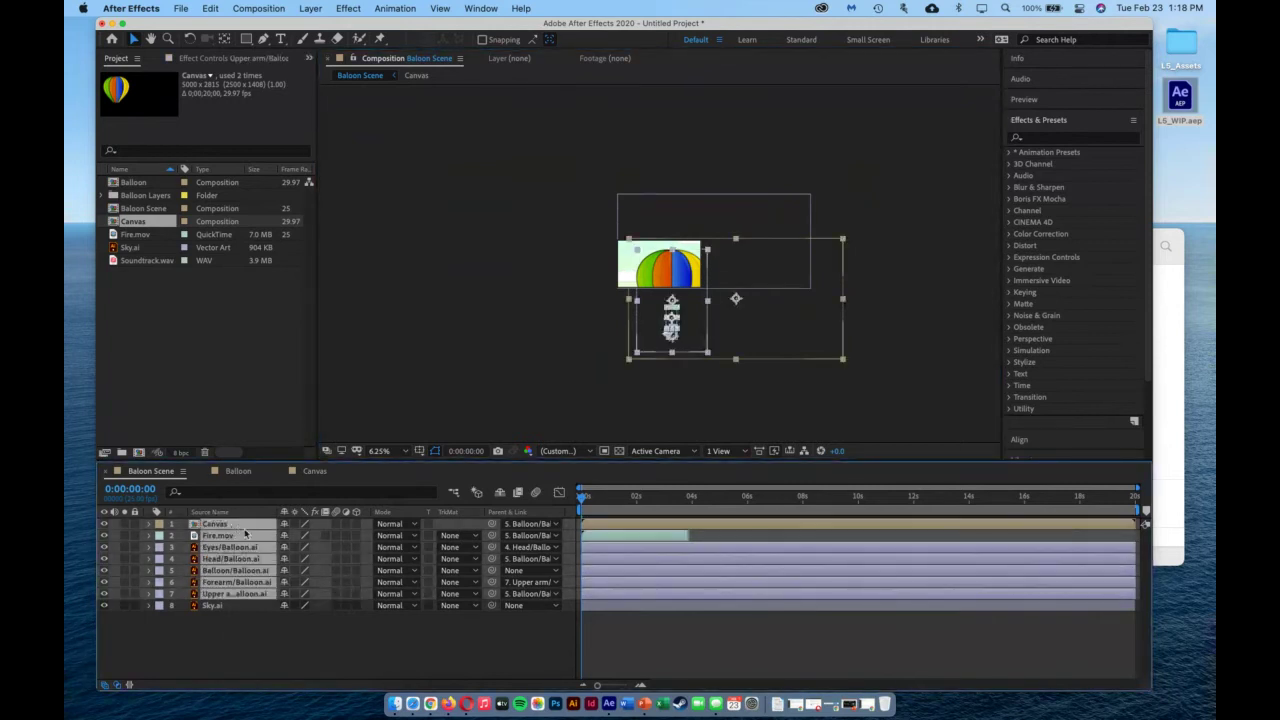
click(835, 364)
drag(823, 380, 622, 306)
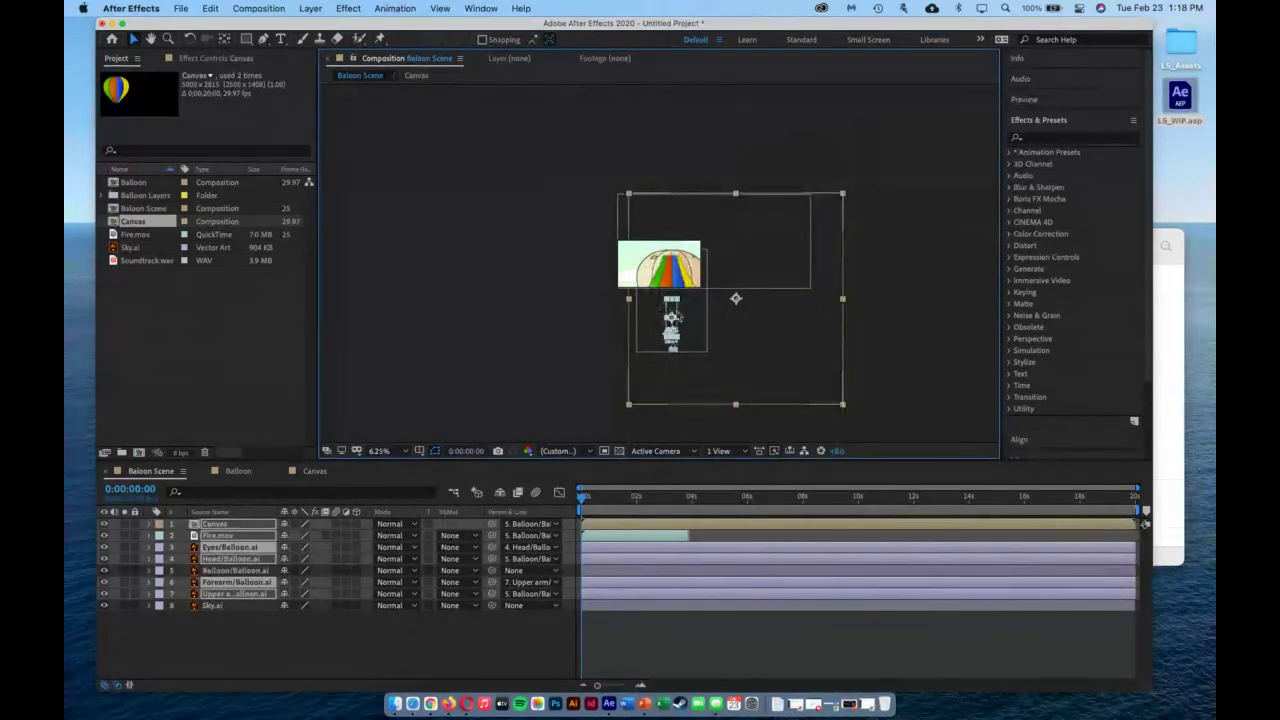
mouse_move(736, 298)
mouse_down()
mouse_move(680, 235)
mouse_move(717, 227)
mouse_move(735, 298)
mouse_up()
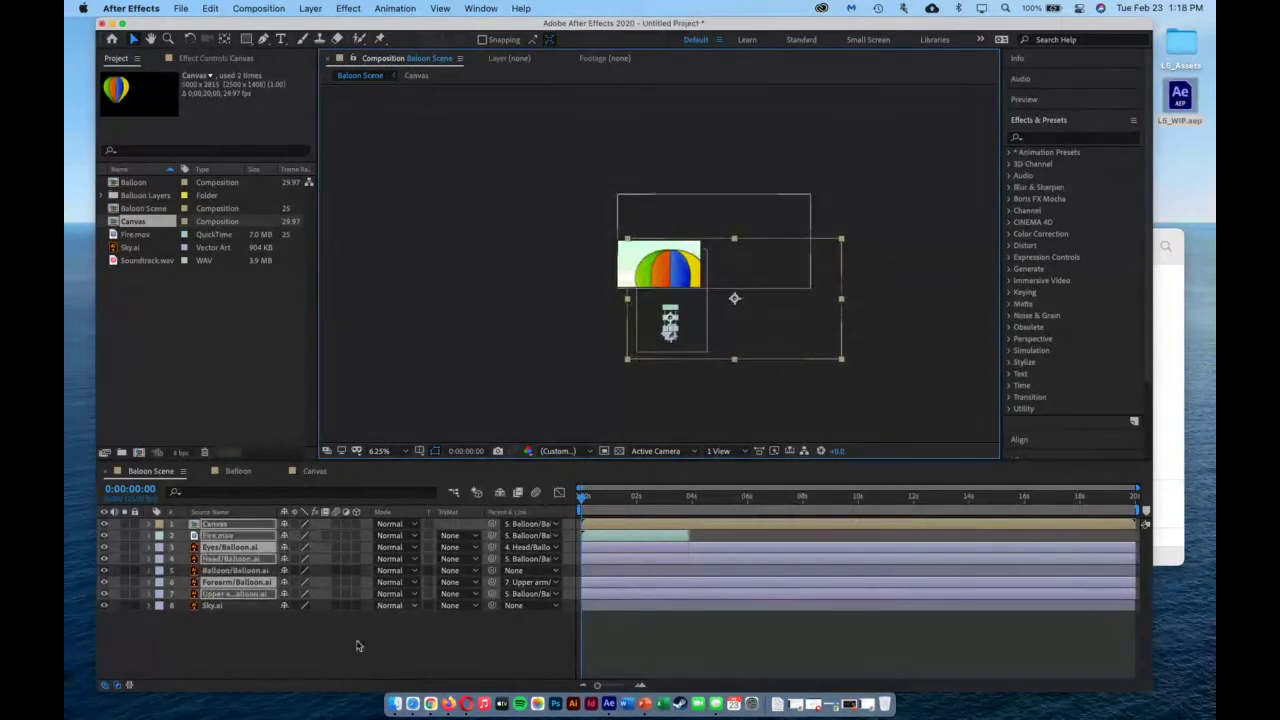
click(218, 324)
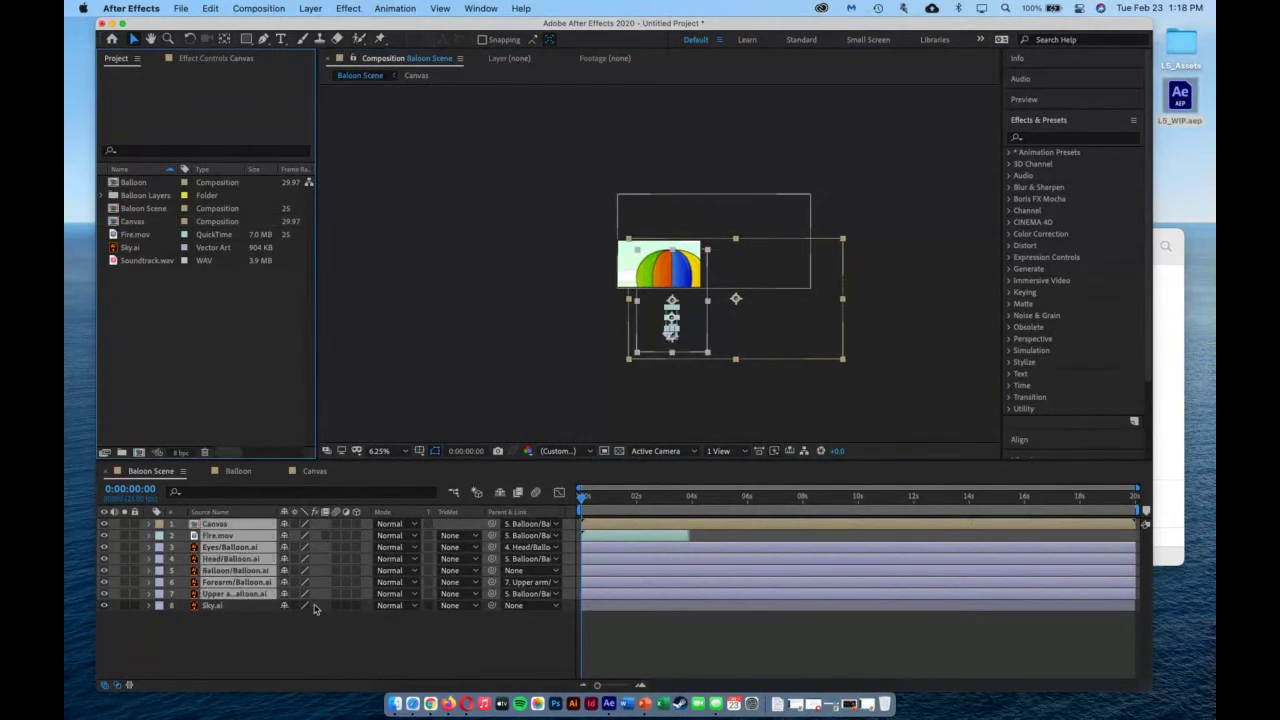
key(Delete)
Copy all seven layers of the Balloon composition and paste them above the Sky layer in the Baloon Scene.
click(240, 471)
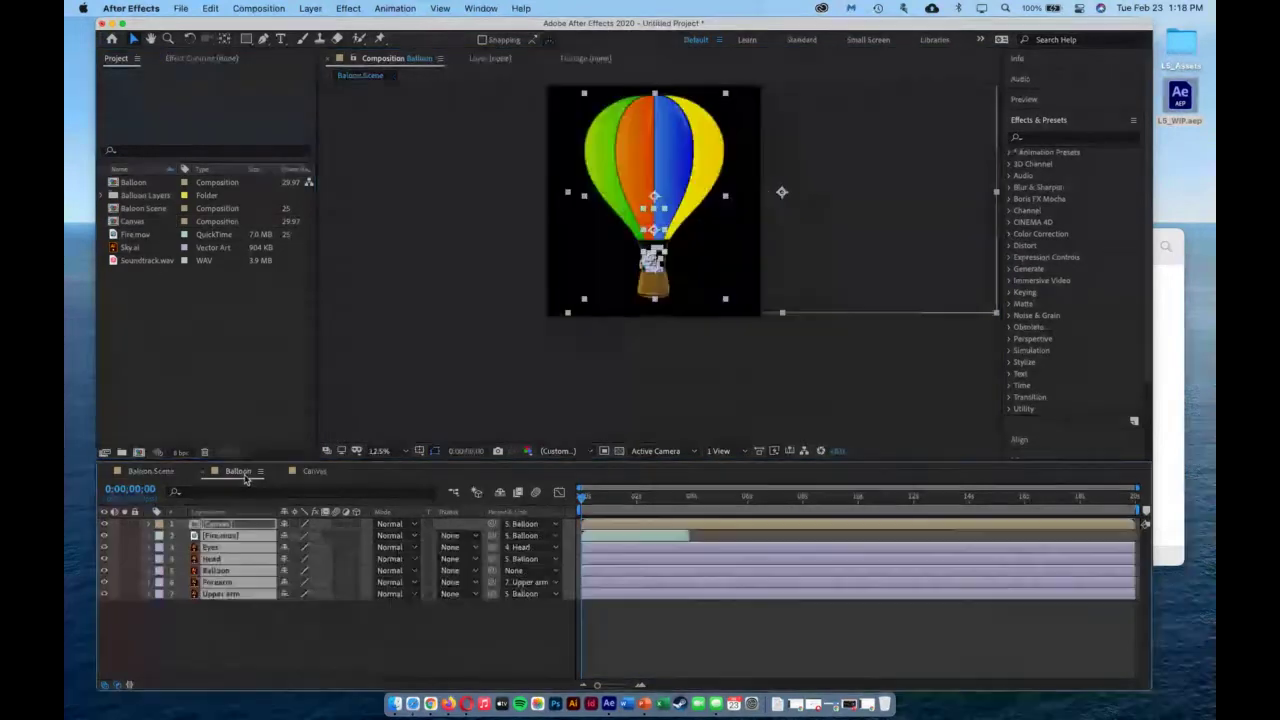
click(275, 622)
click(235, 526)
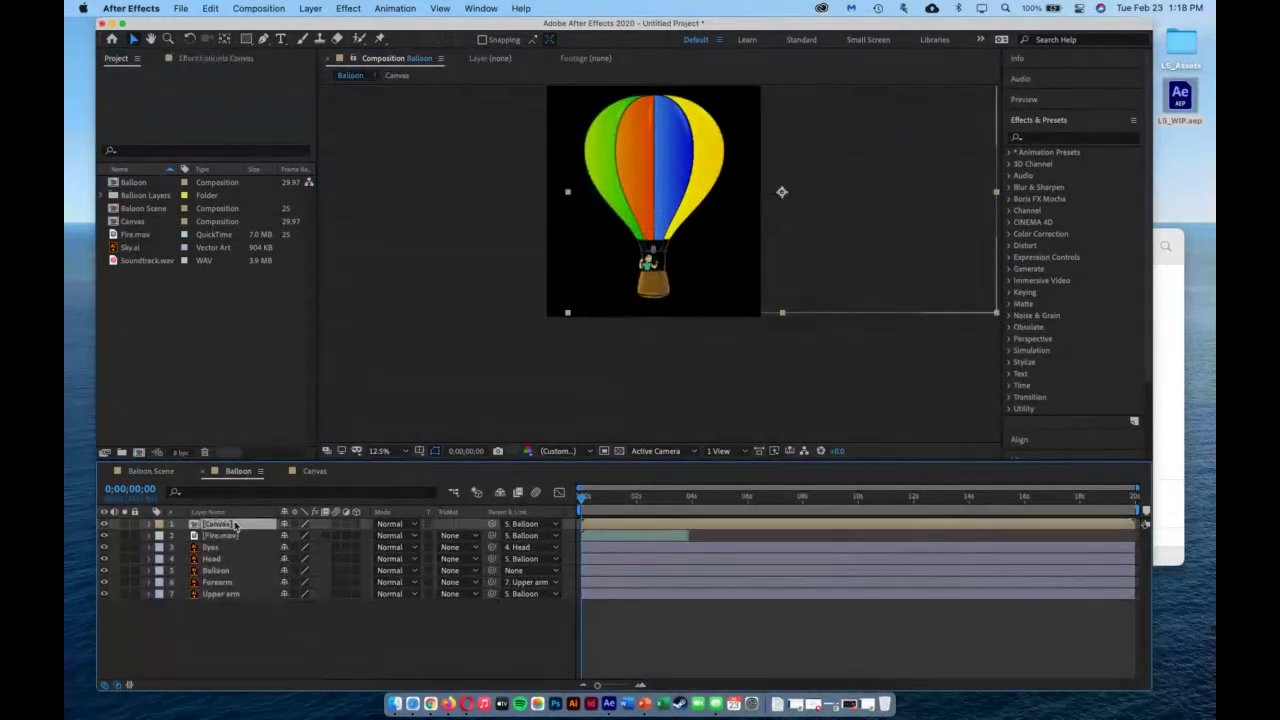
shift+click(246, 594)
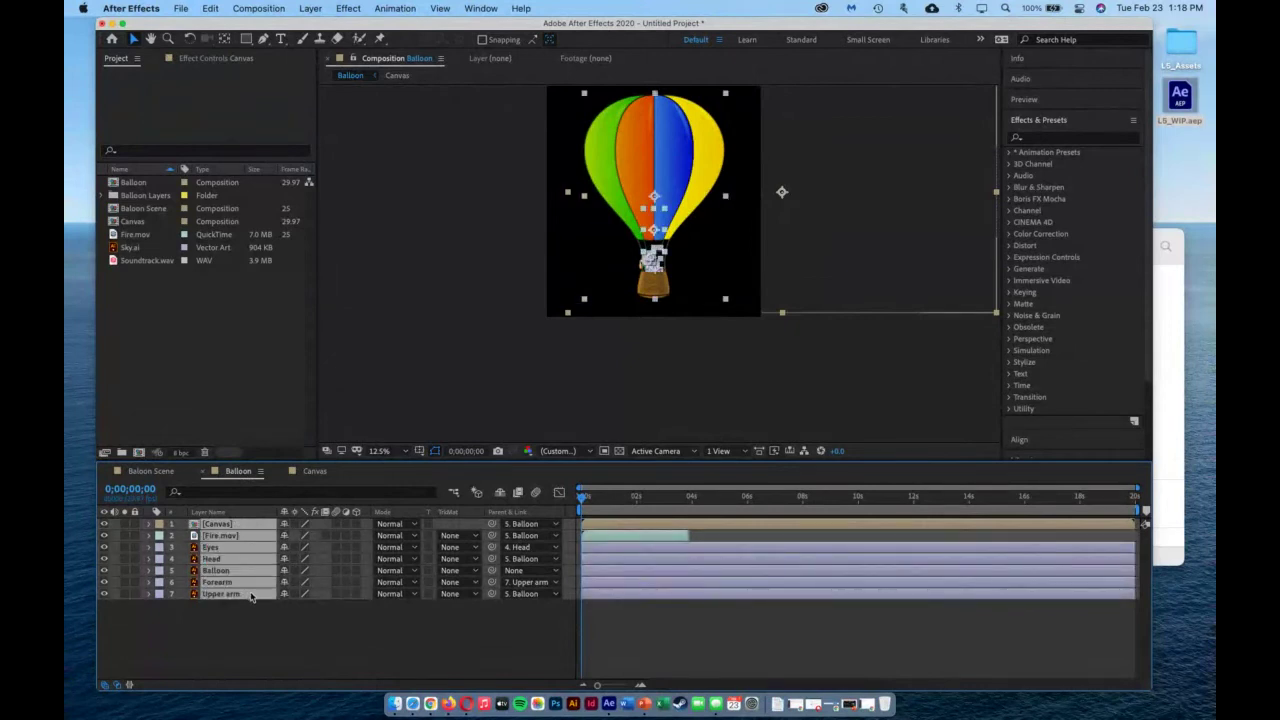
click(161, 474)
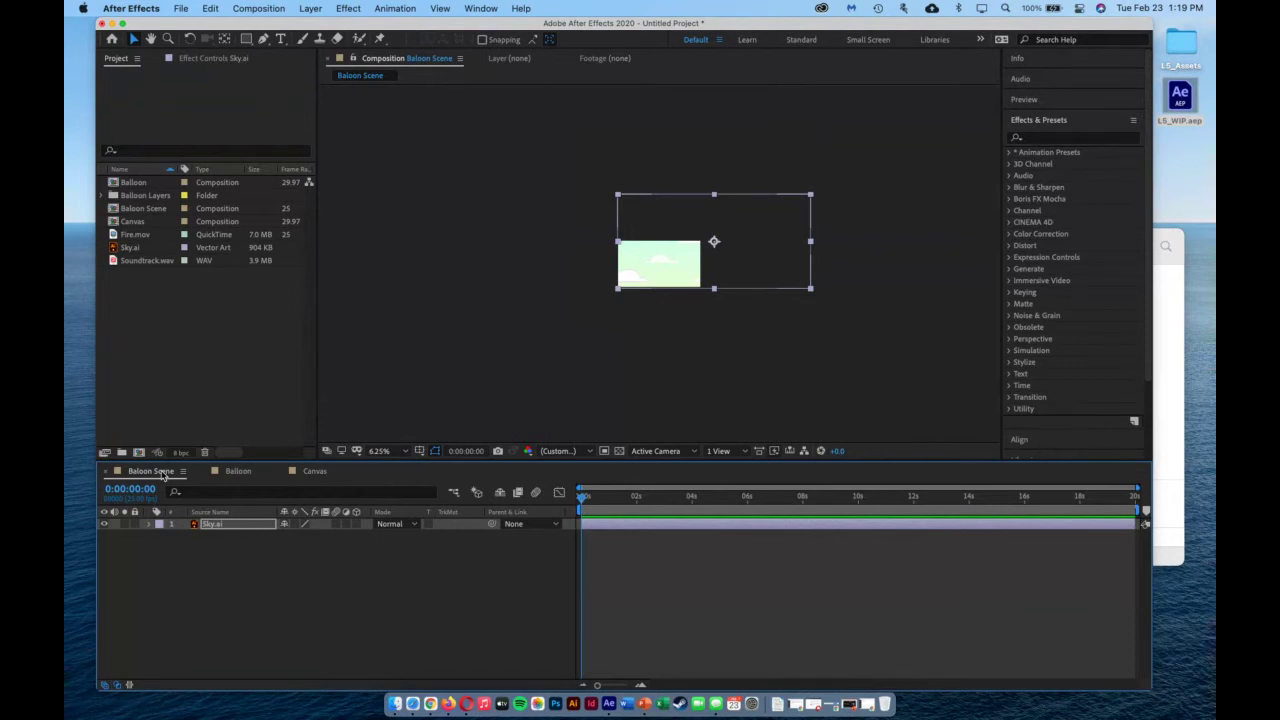
click(230, 600)
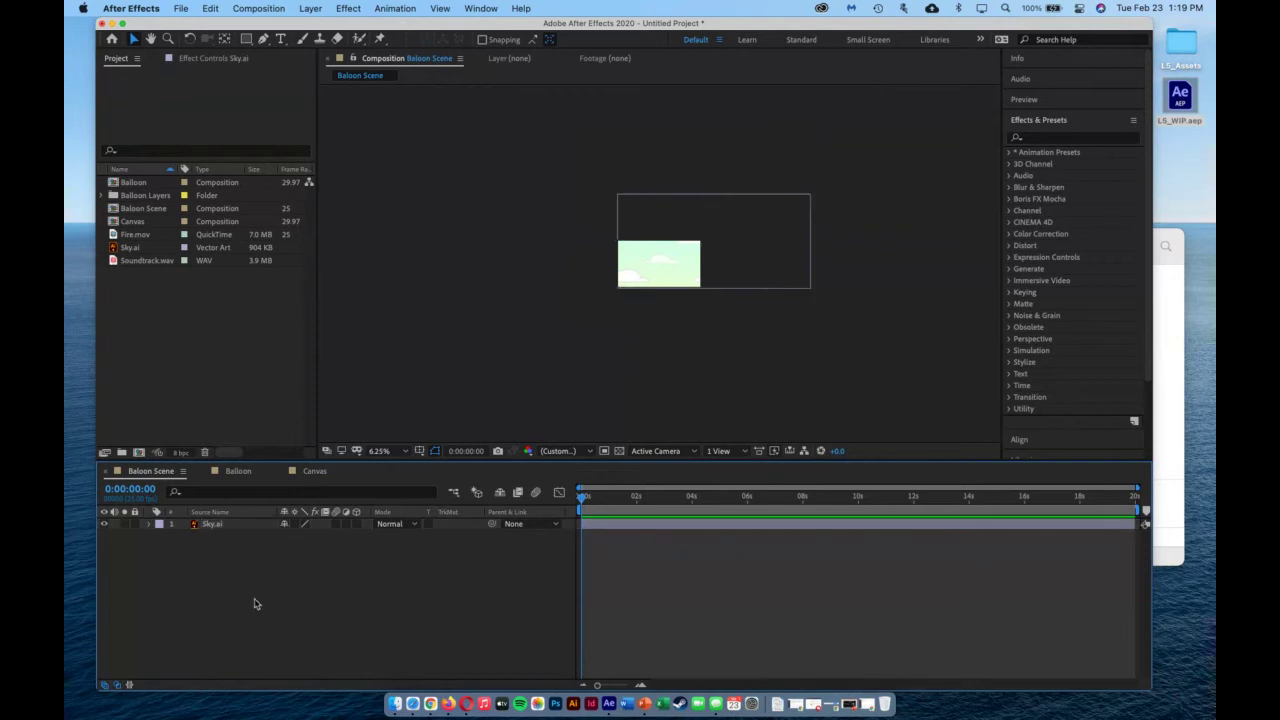
key(cmd+v)
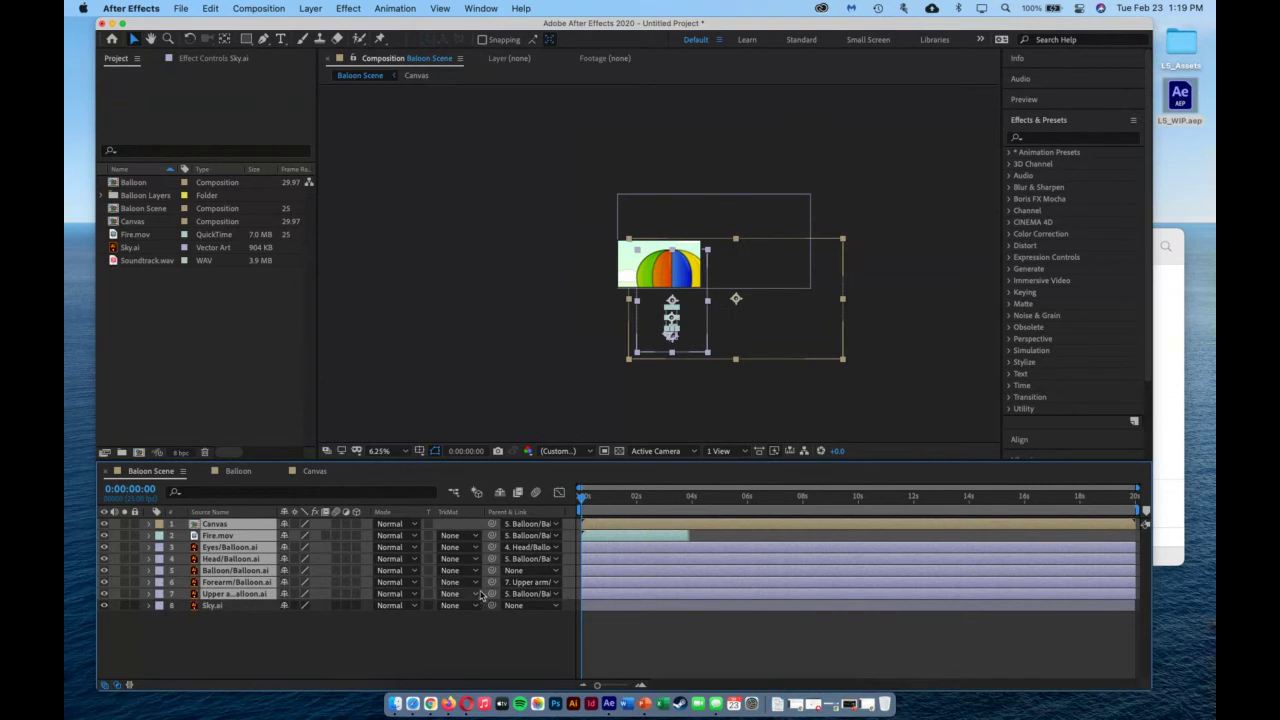
Move only the parent Balloon layer slightly up and to the left, to about 1112.5, 1140.2.
click(679, 402)
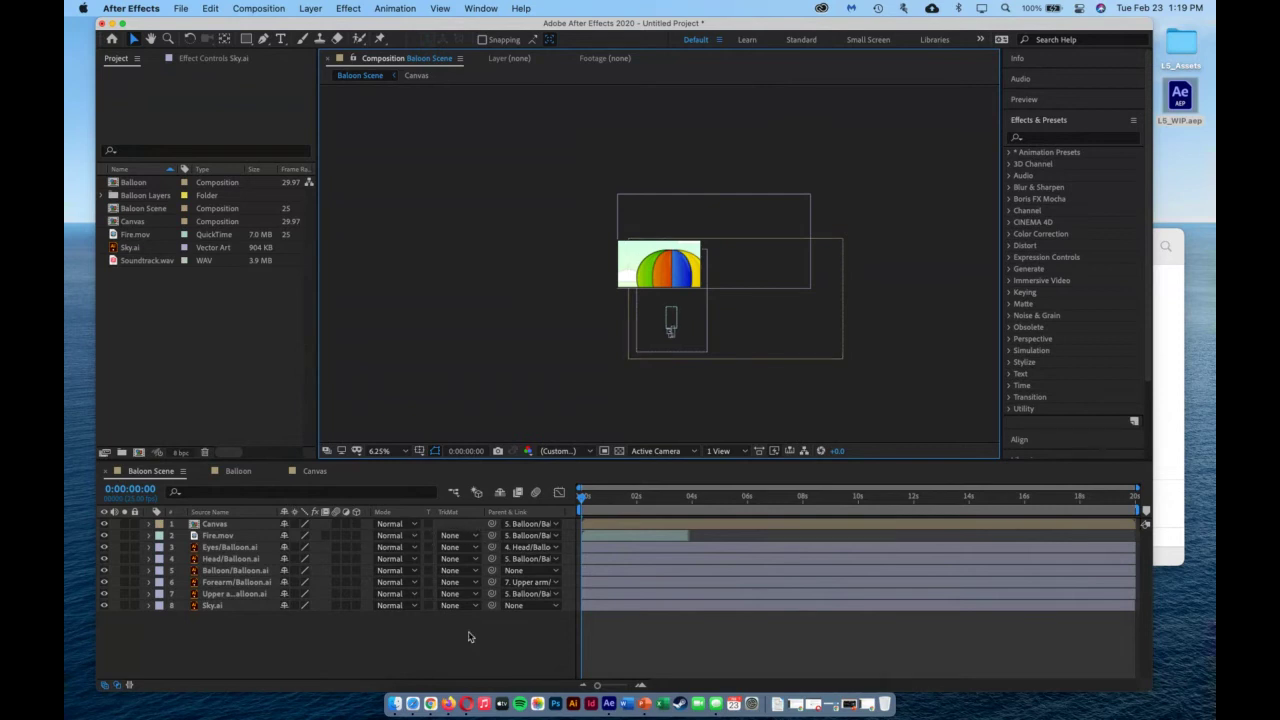
click(385, 632)
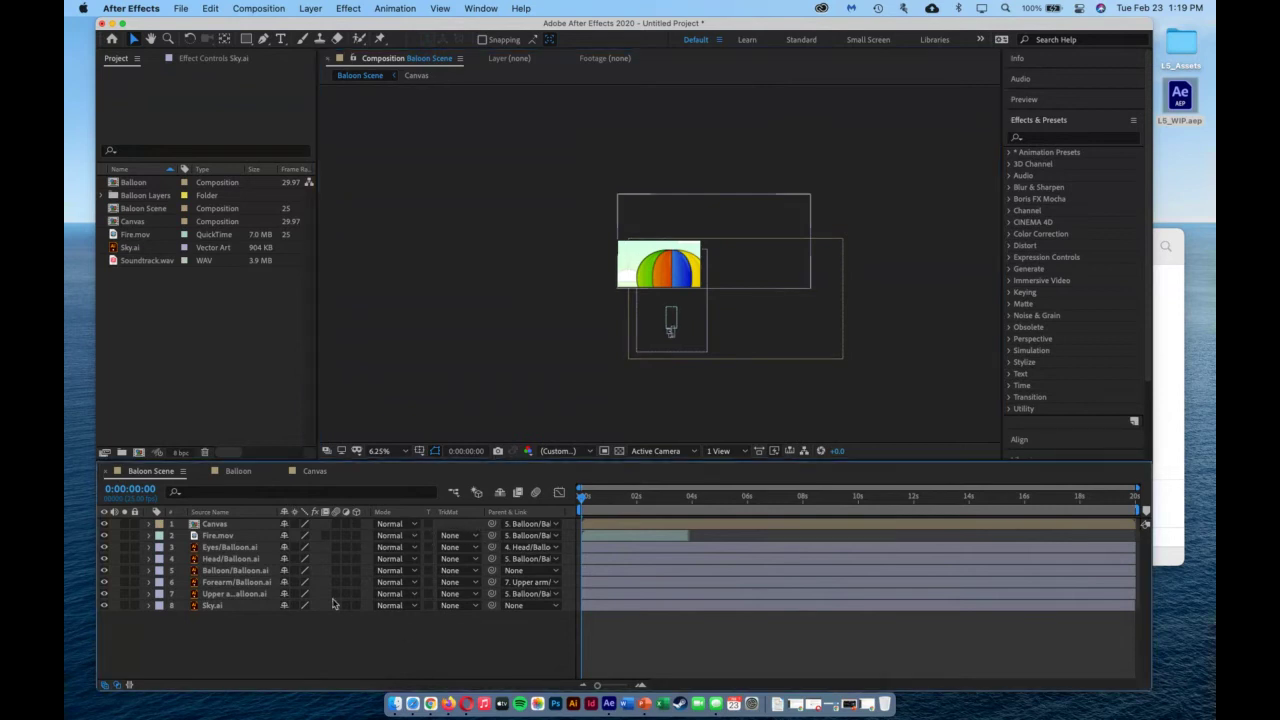
click(236, 571)
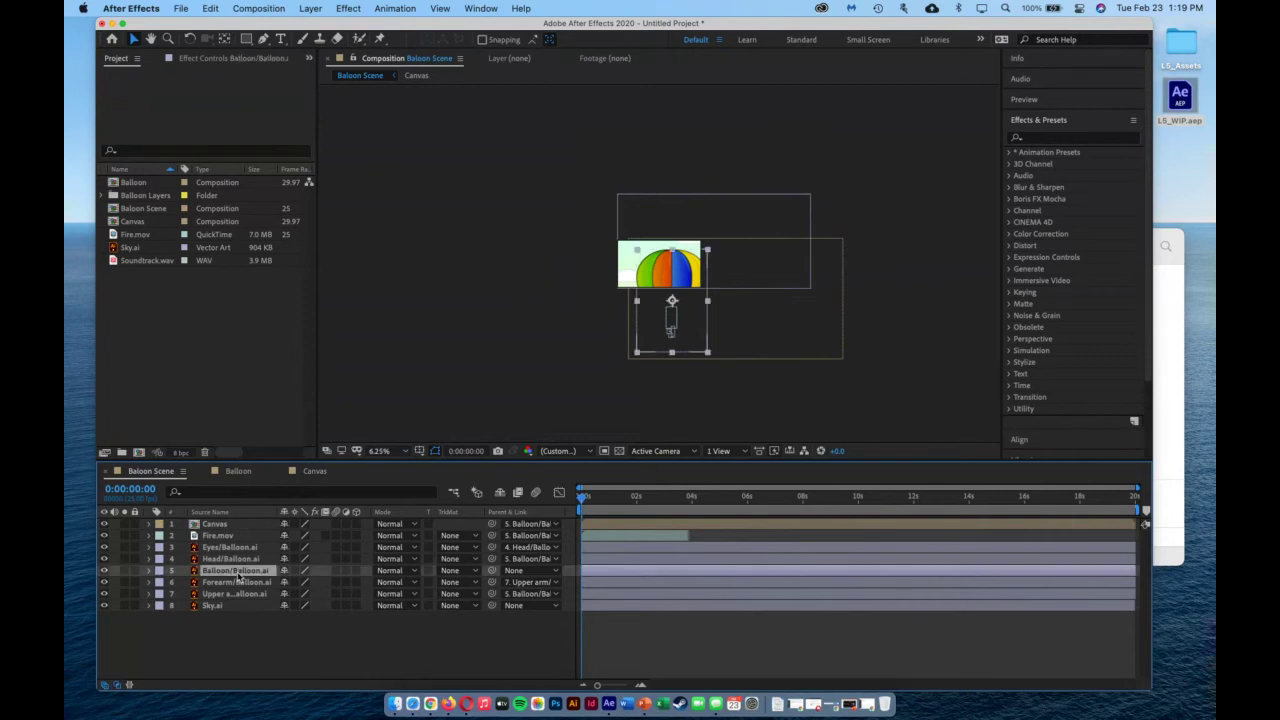
mouse_move(670, 322)
mouse_down()
mouse_move(680, 268)
mouse_move(618, 285)
mouse_move(706, 305)
mouse_move(626, 280)
mouse_move(689, 331)
mouse_move(654, 331)
mouse_move(675, 350)
mouse_move(665, 314)
mouse_up()
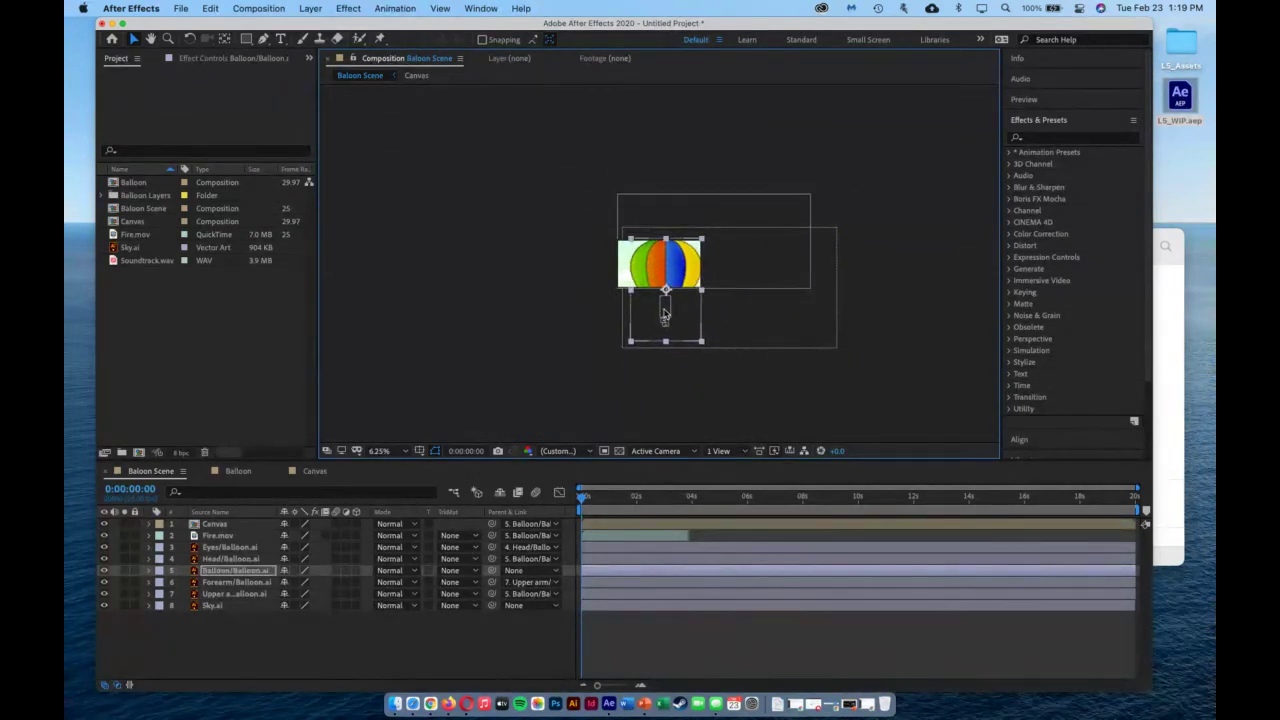
Reveal the Balloon layer's Scale and Position properties and set its scale to 60%.
key(s)
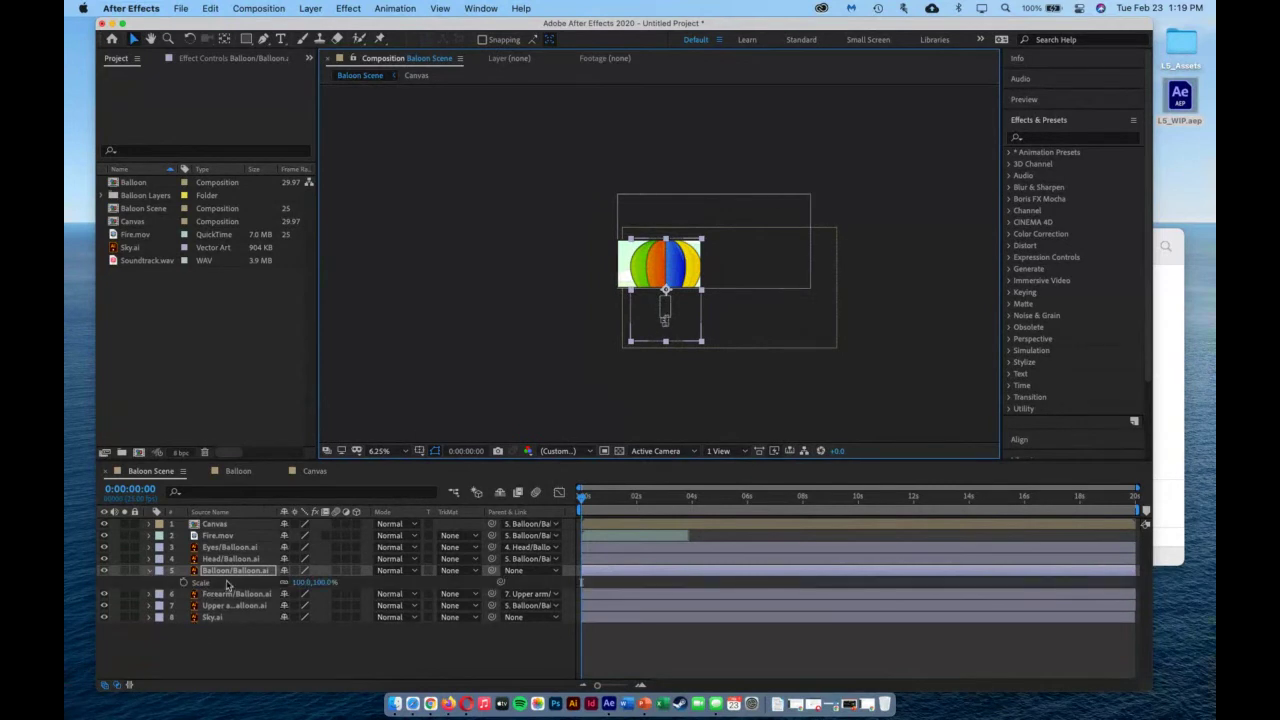
click(149, 571)
click(149, 571)
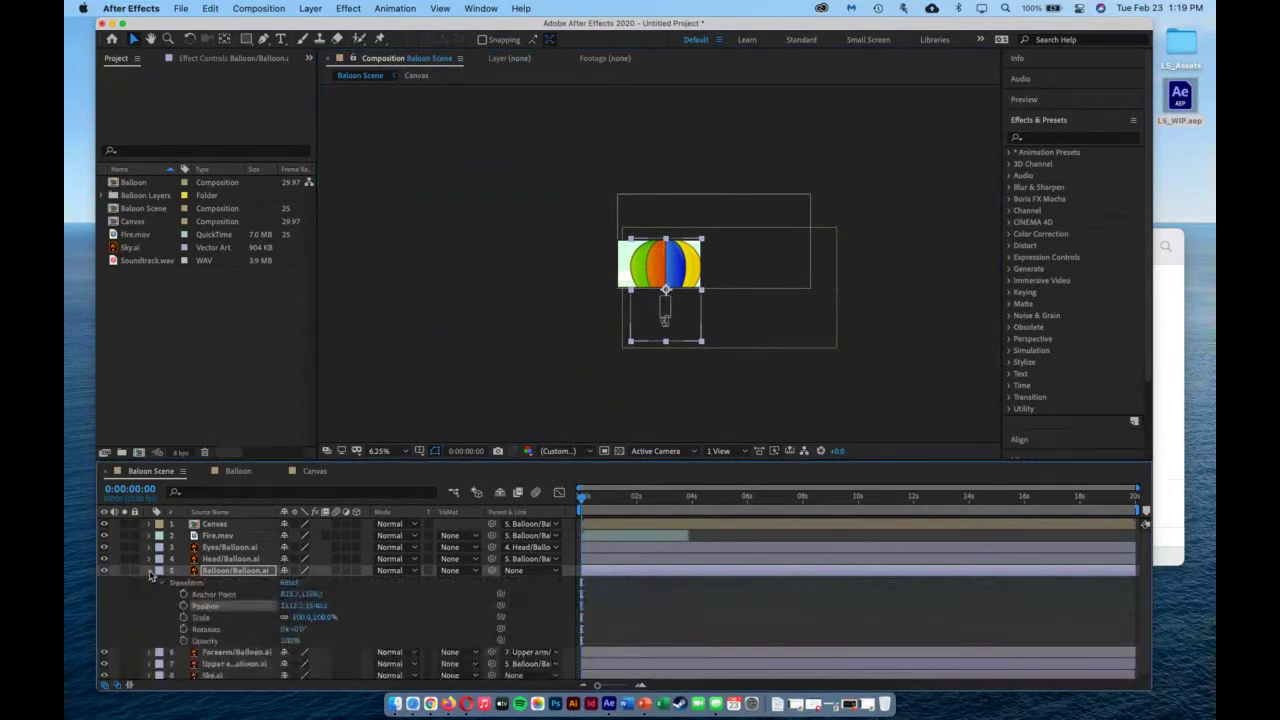
click(149, 571)
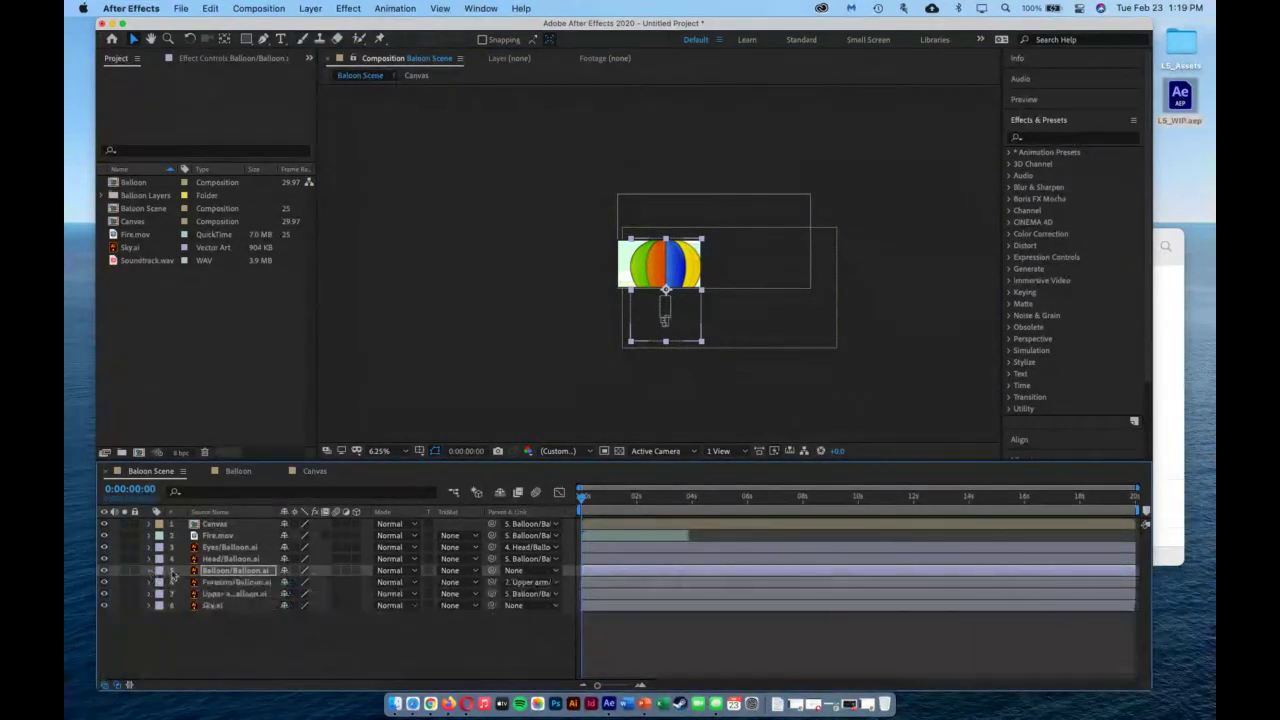
key(s)
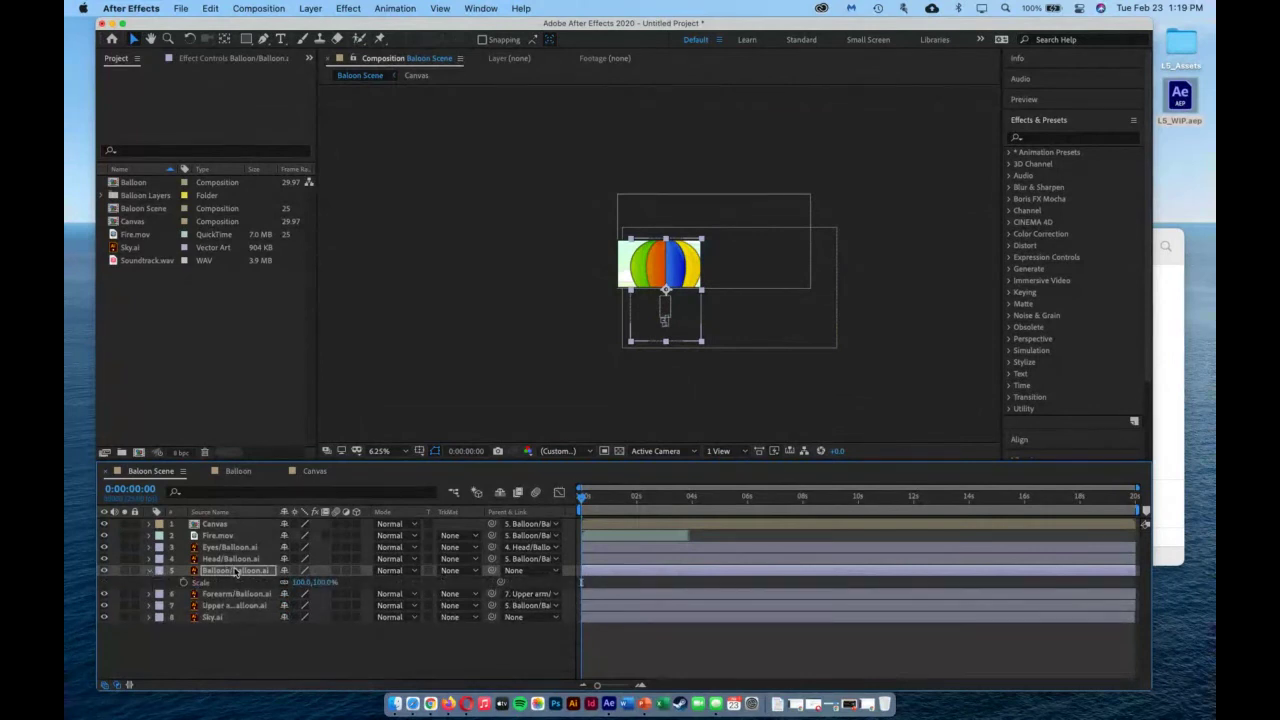
key(shift+p)
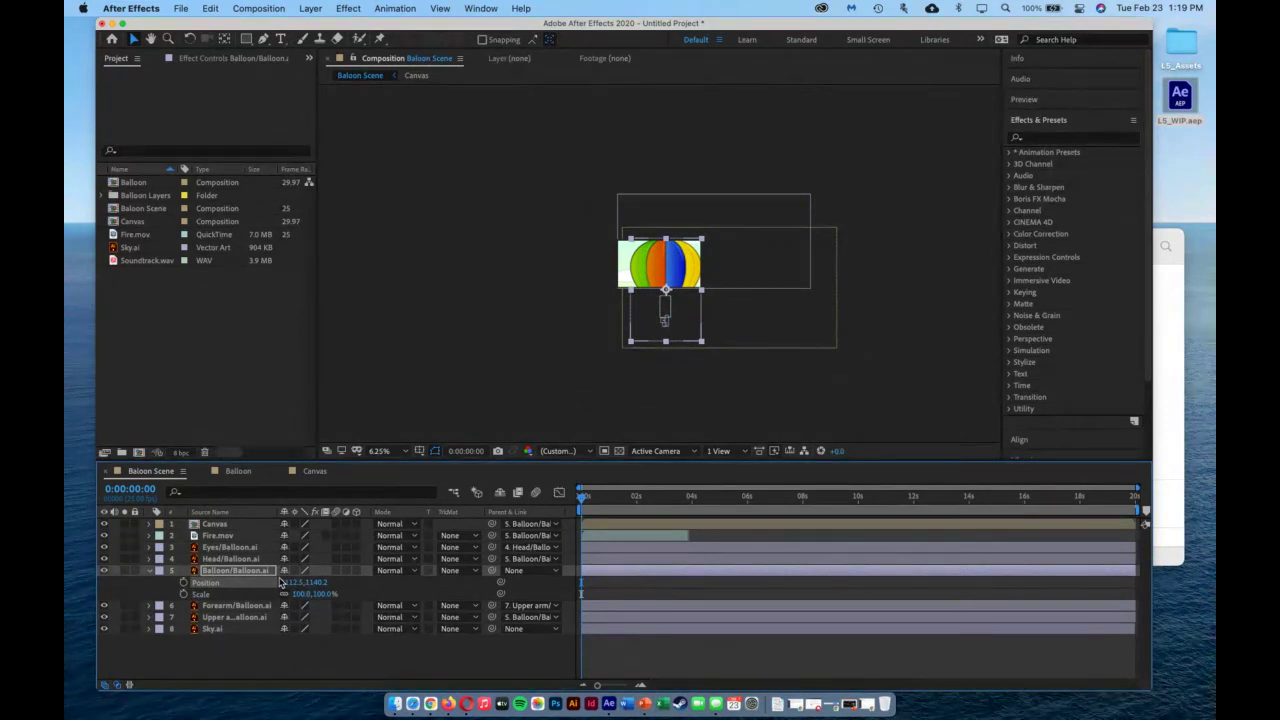
key(space)
key(space)
click(302, 594)
text(6)
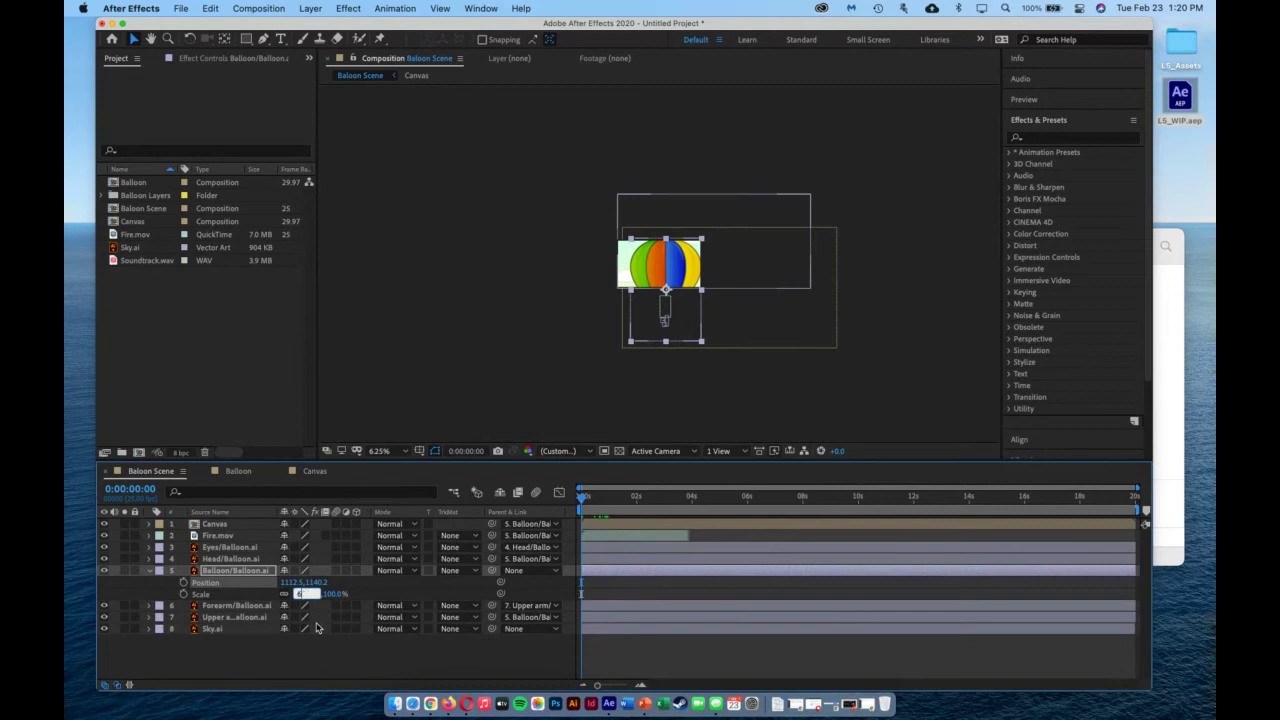
text(0)
key(Tab)
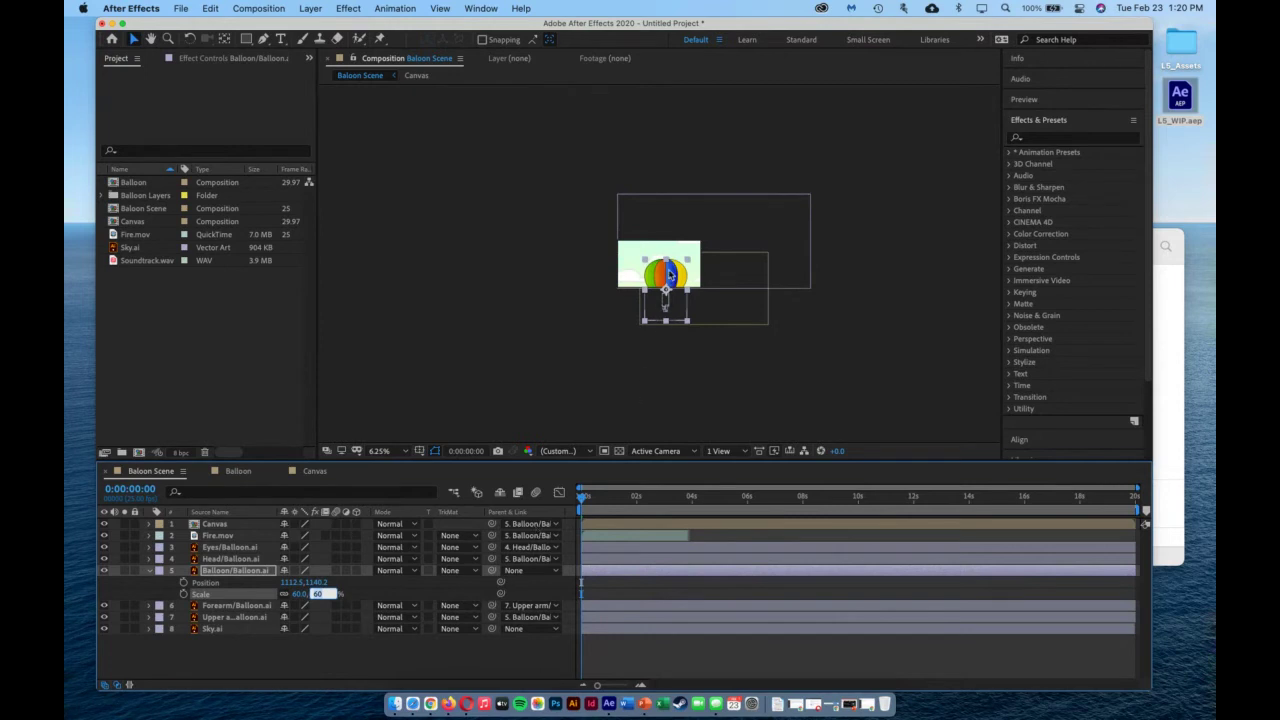
Move the Balloon layer below the frame to about 552.5, 1972.2 and set its rotation to 19°.
drag(670, 275, 641, 343)
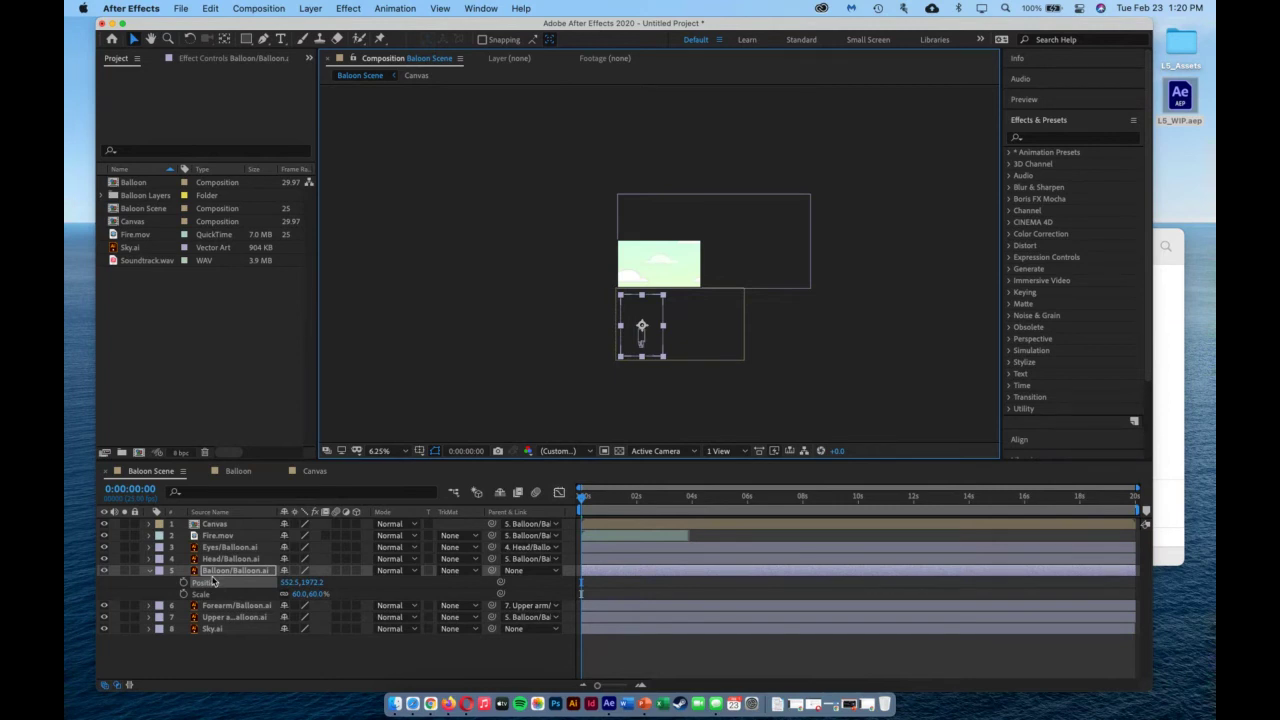
key(shift+r)
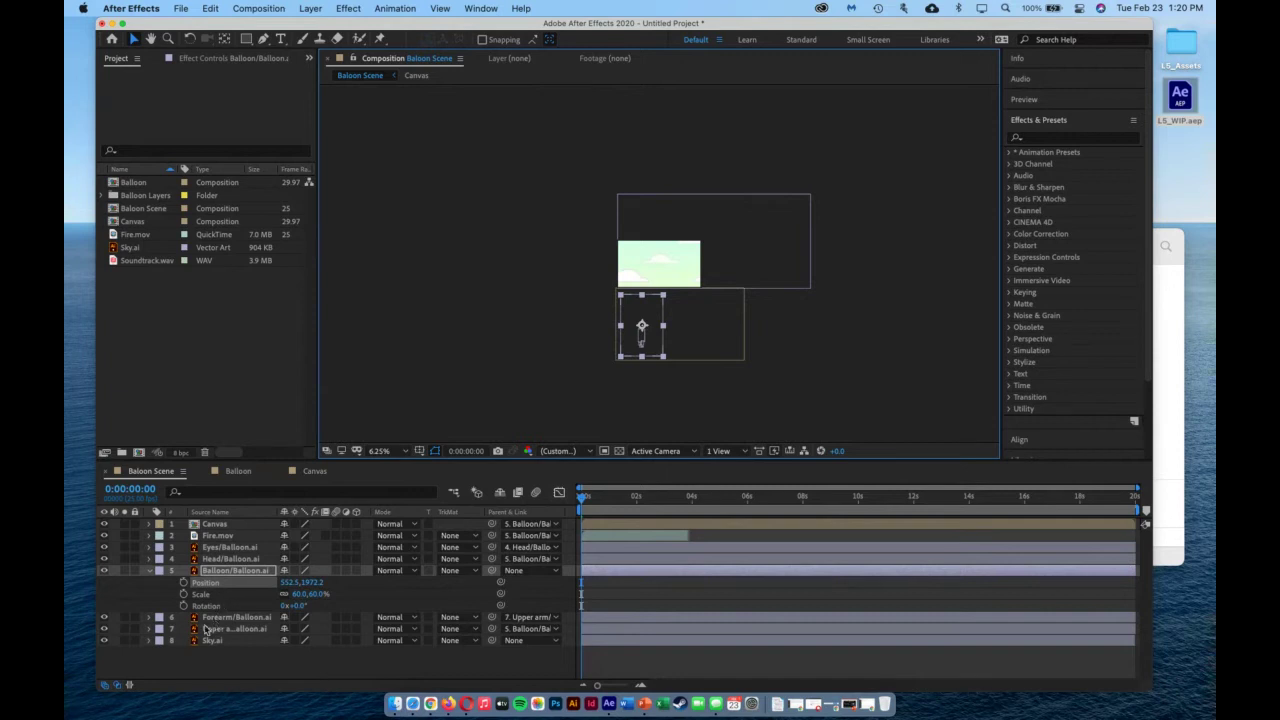
click(297, 606)
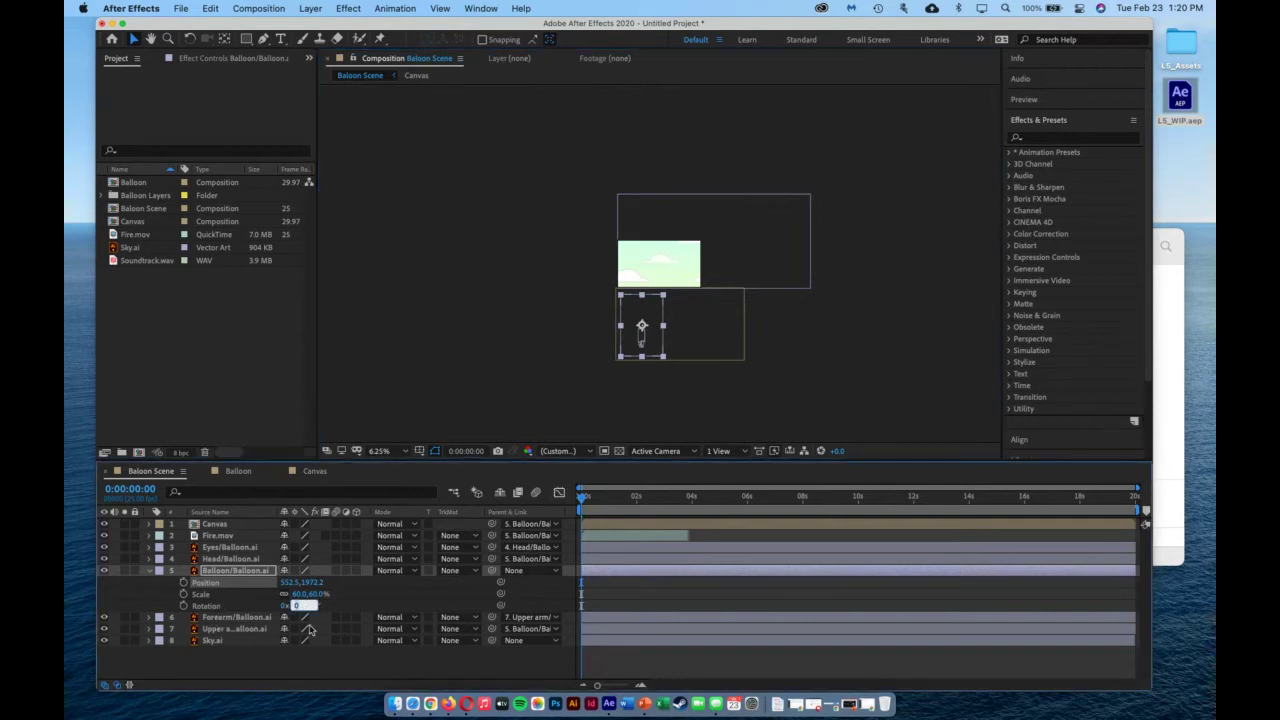
text(19)
key(Return)
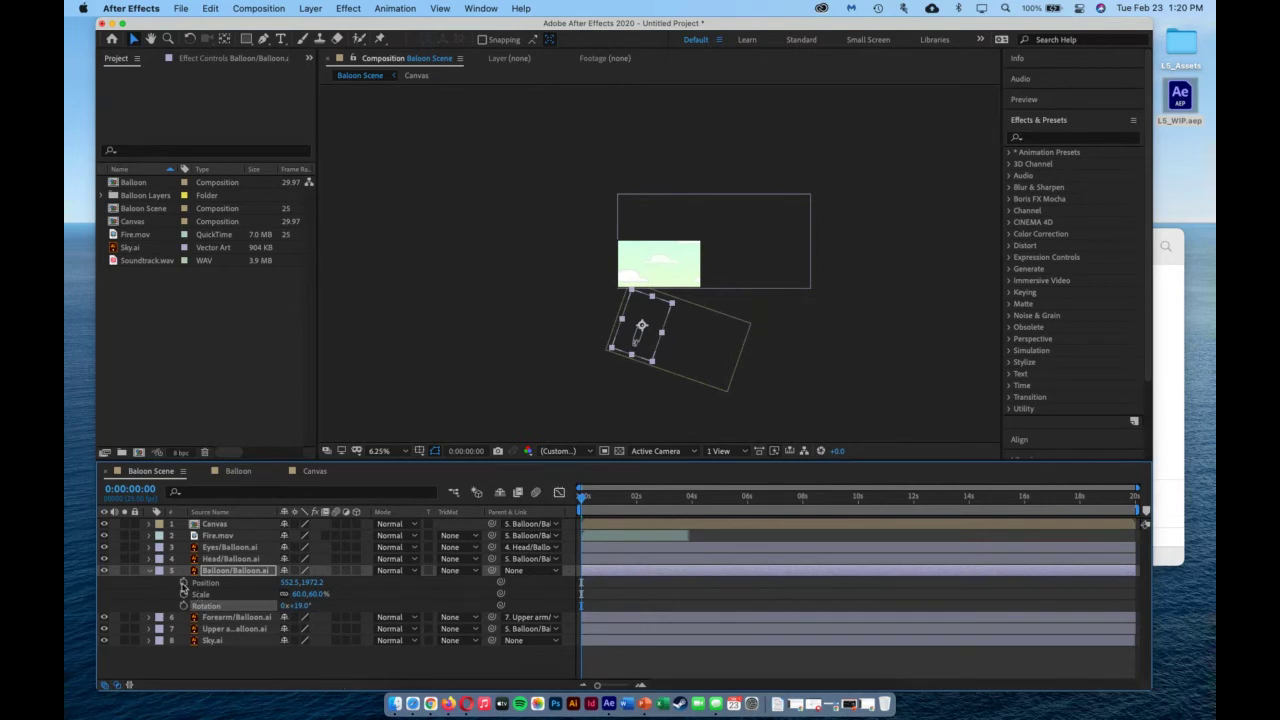
Add starting keyframes for the Balloon layer's Position, Scale and Rotation at 0:00:00:00.
click(183, 582)
click(183, 594)
click(183, 606)
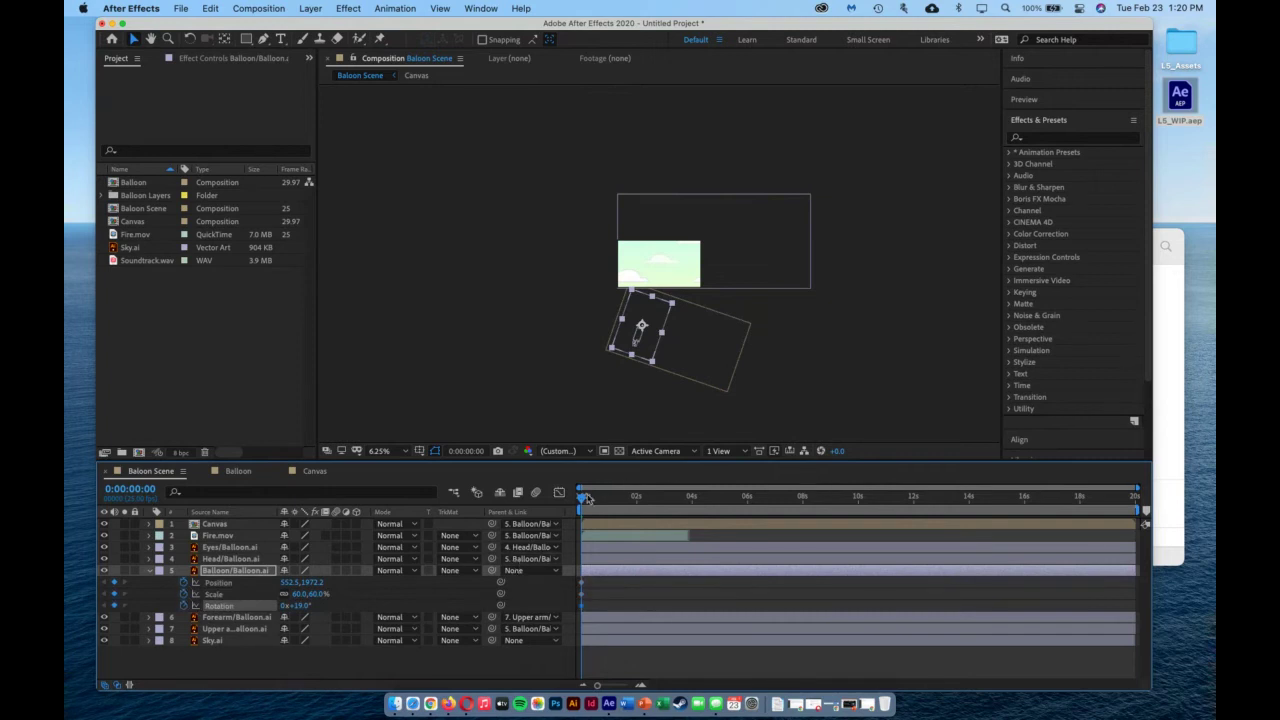
At 0:00:14:20, keyframe the Balloon layer's scale at 40%, its position off-frame at about 2584.5, -27.8, and its rotation at -9°.
drag(584, 497, 992, 510)
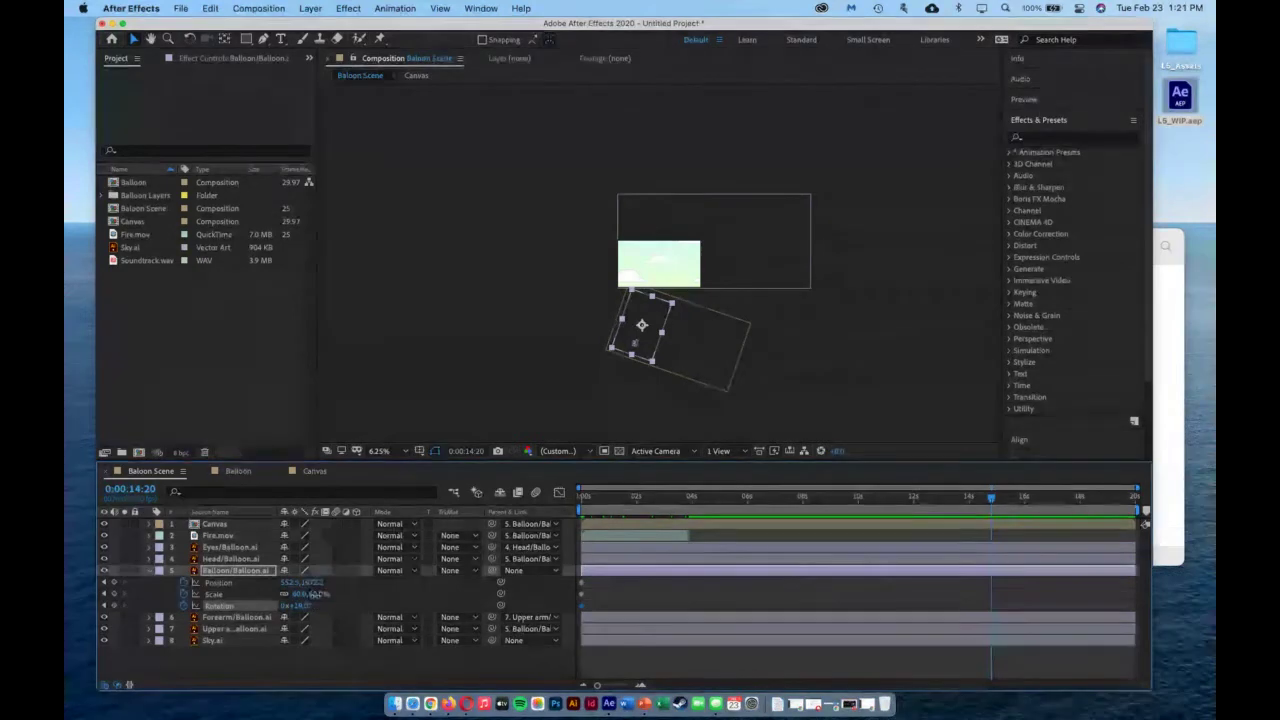
click(316, 594)
key(Tab)
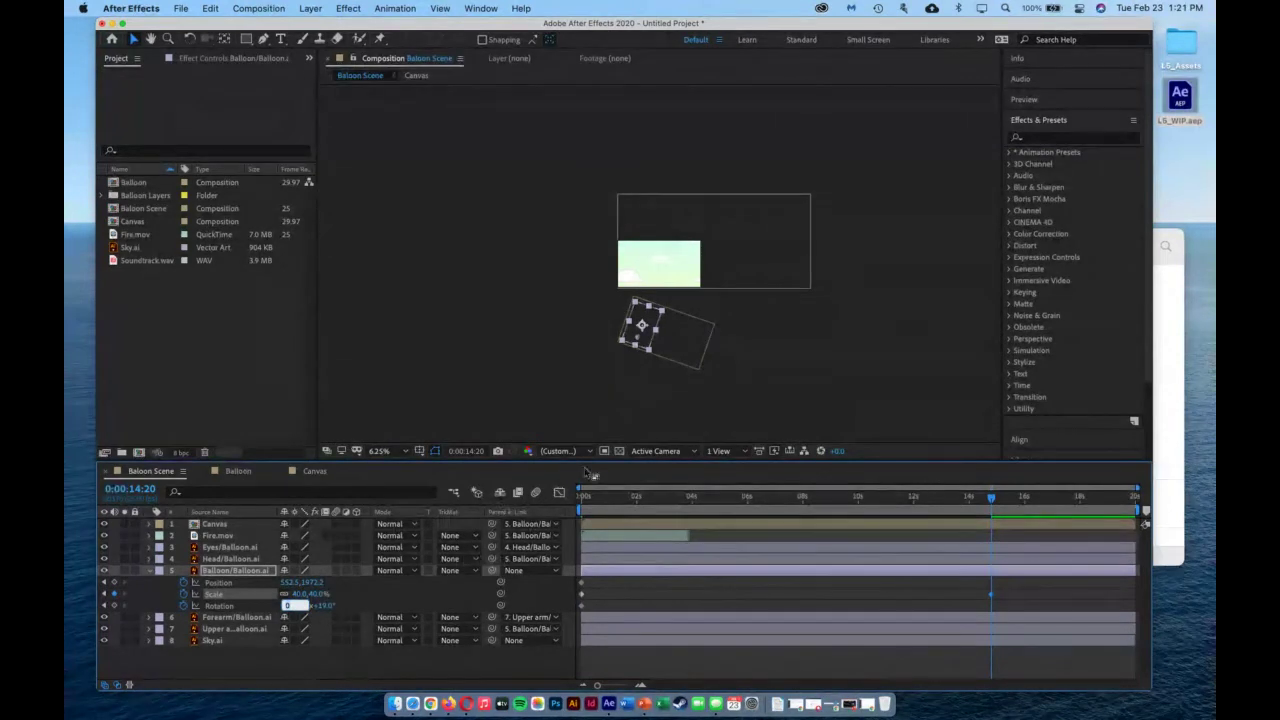
drag(649, 320, 732, 235)
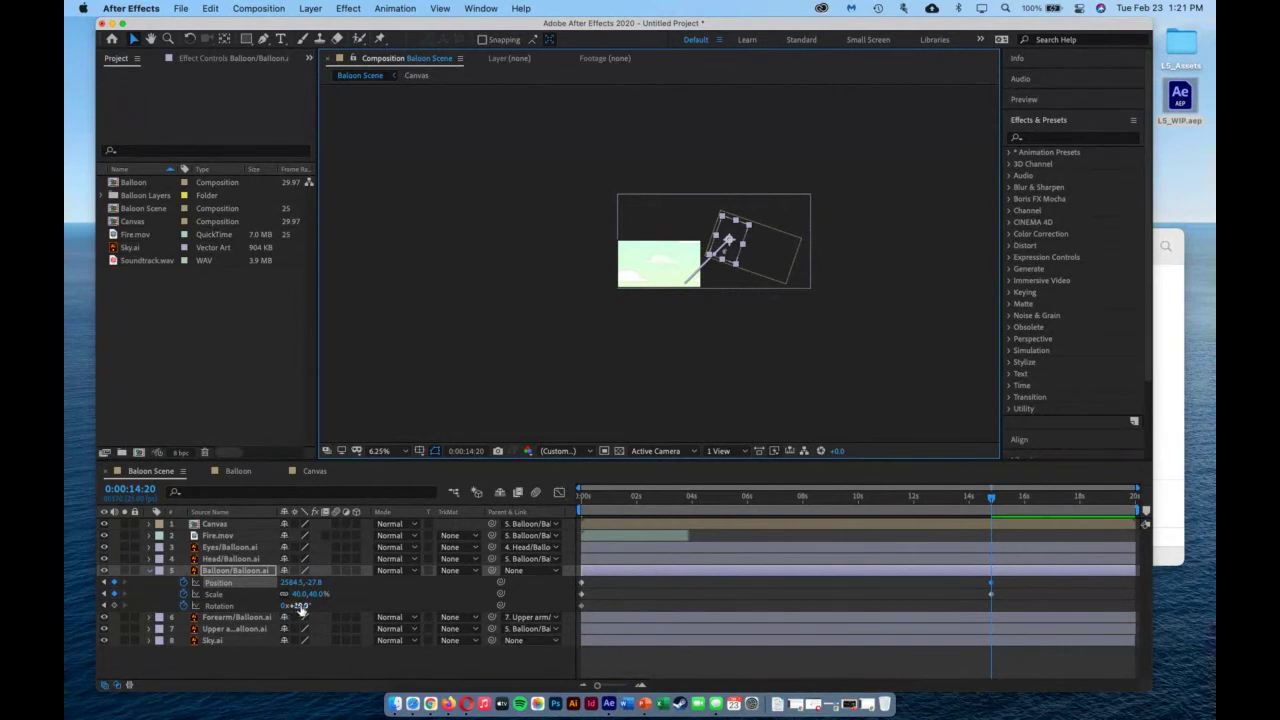
drag(300, 610, 282, 609)
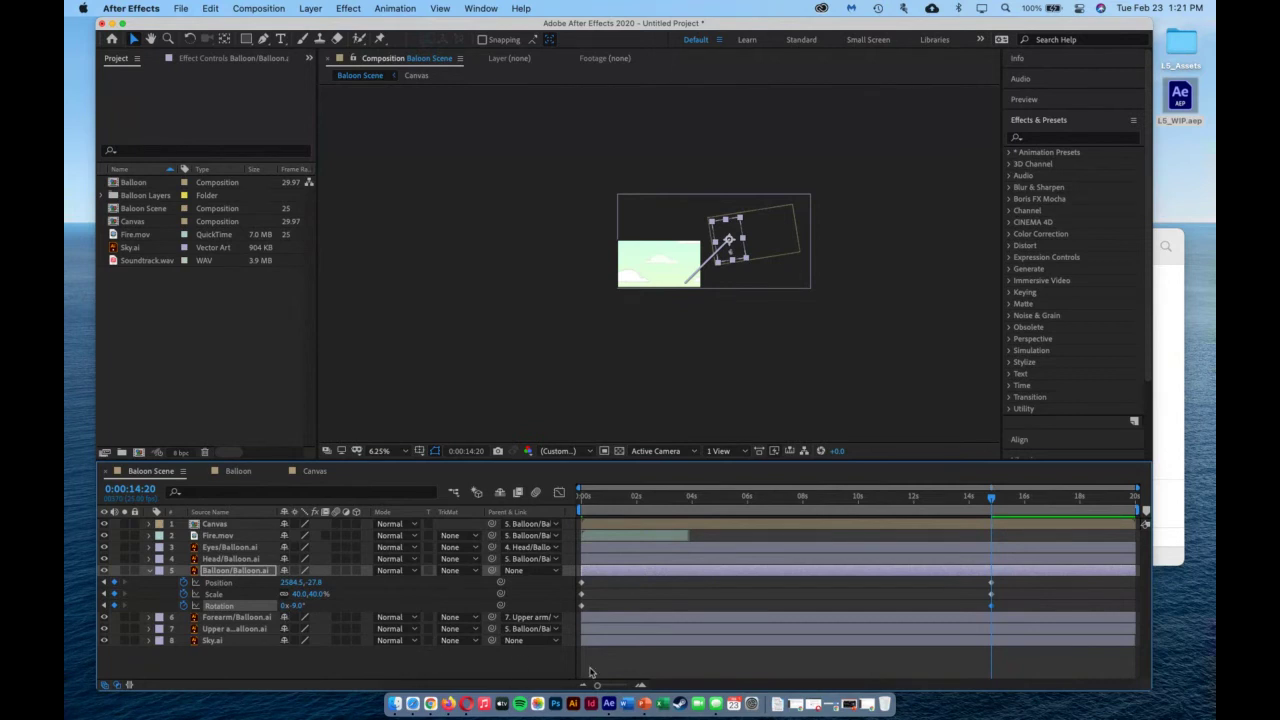
Curve the start of the balloon's motion path by pulling the direction handle of the first Position keyframe upward into the frame.
click(952, 497)
drag(933, 512, 507, 505)
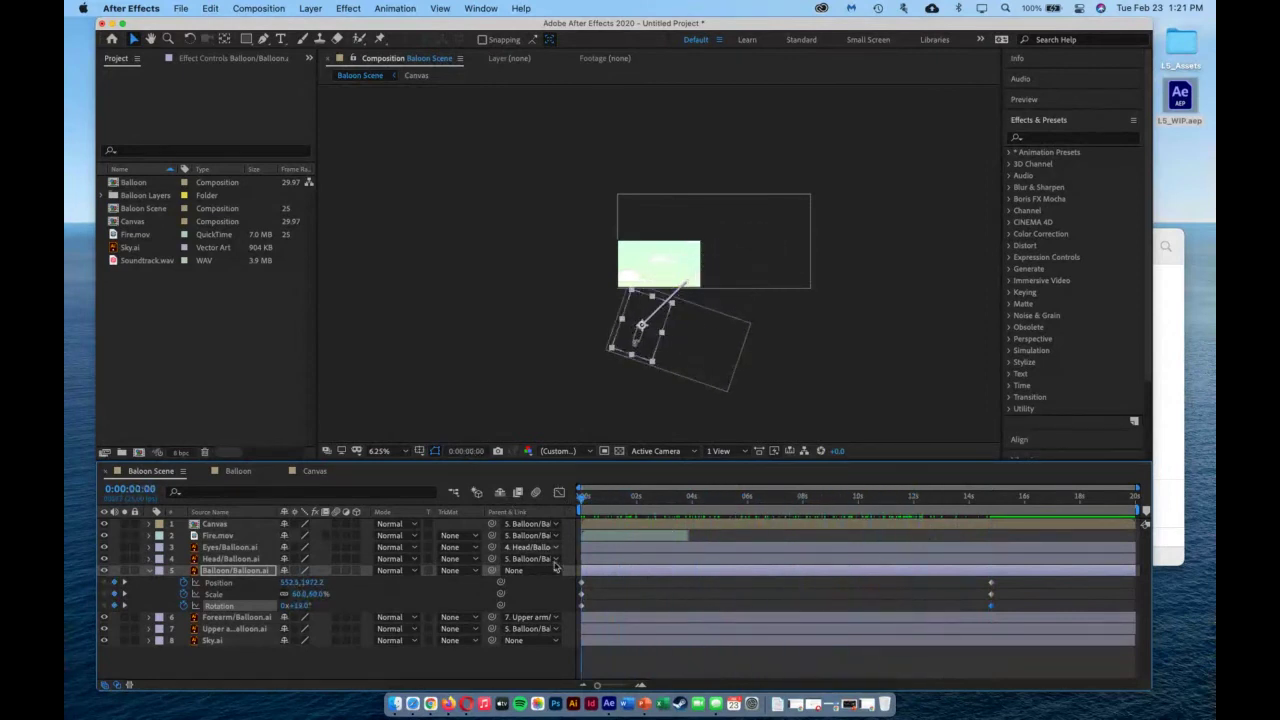
click(404, 452)
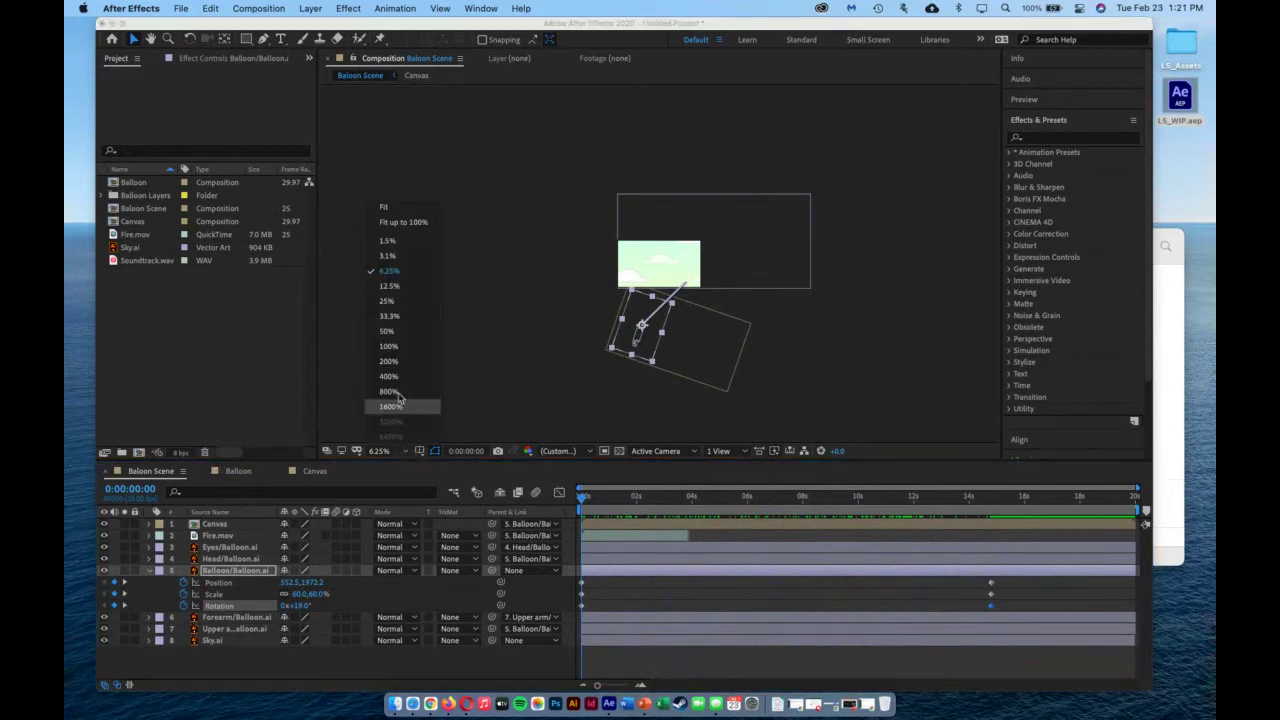
click(388, 301)
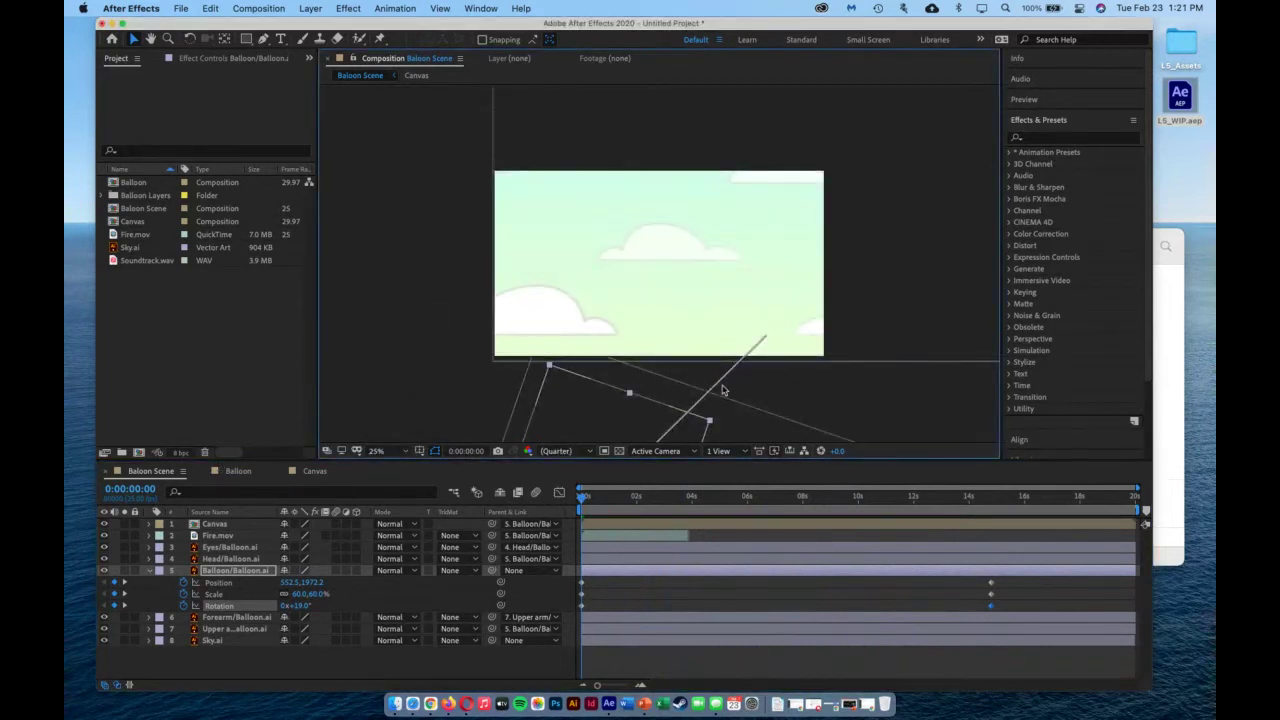
scroll(725, 390, down, 2)
scroll(725, 390, up, 1)
click(641, 378)
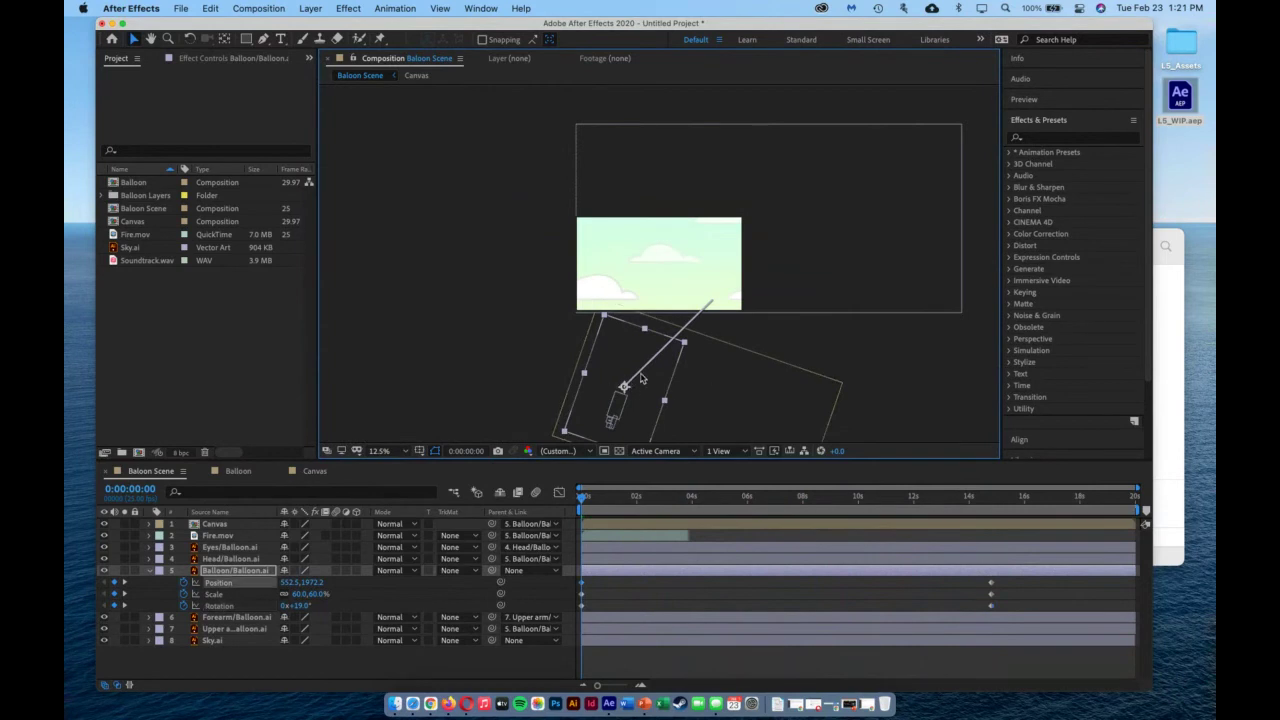
drag(652, 358, 706, 278)
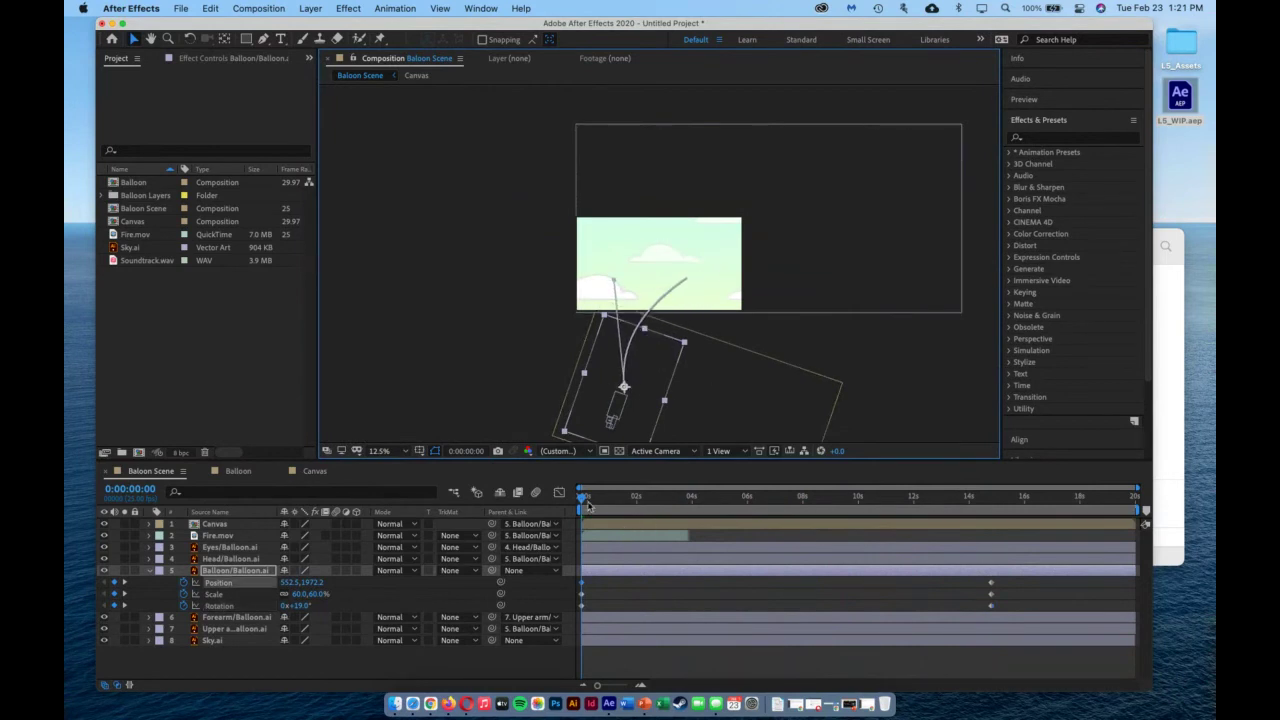
Extend the direction handle of the last Position keyframe leftward past the frame's edge and scrub through the reshaped motion path.
drag(584, 496, 826, 483)
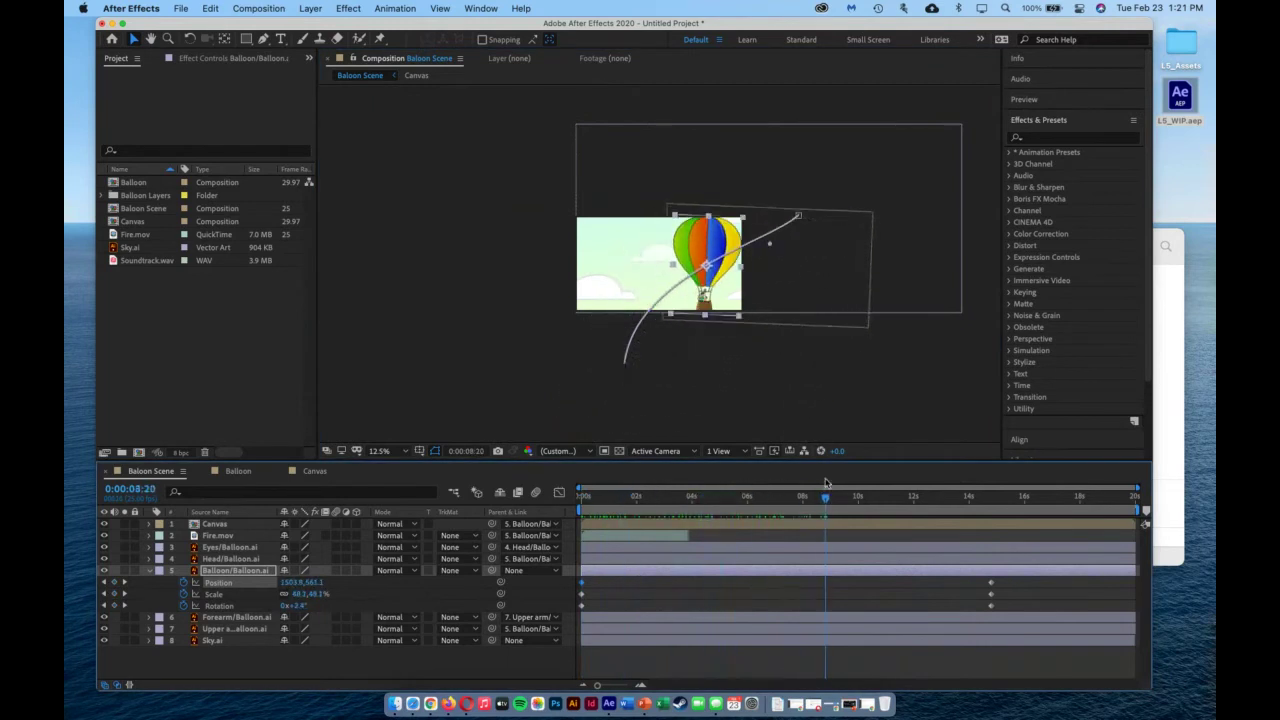
click(798, 217)
drag(768, 247, 549, 251)
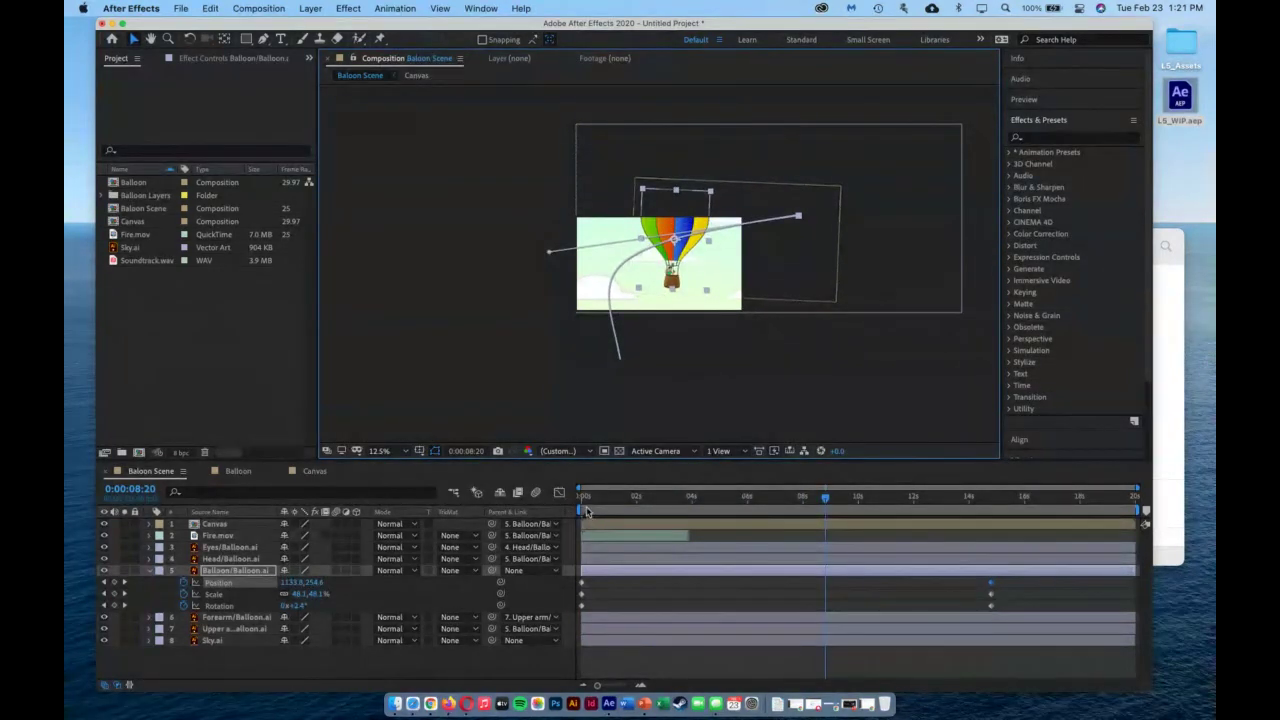
drag(588, 497, 1016, 503)
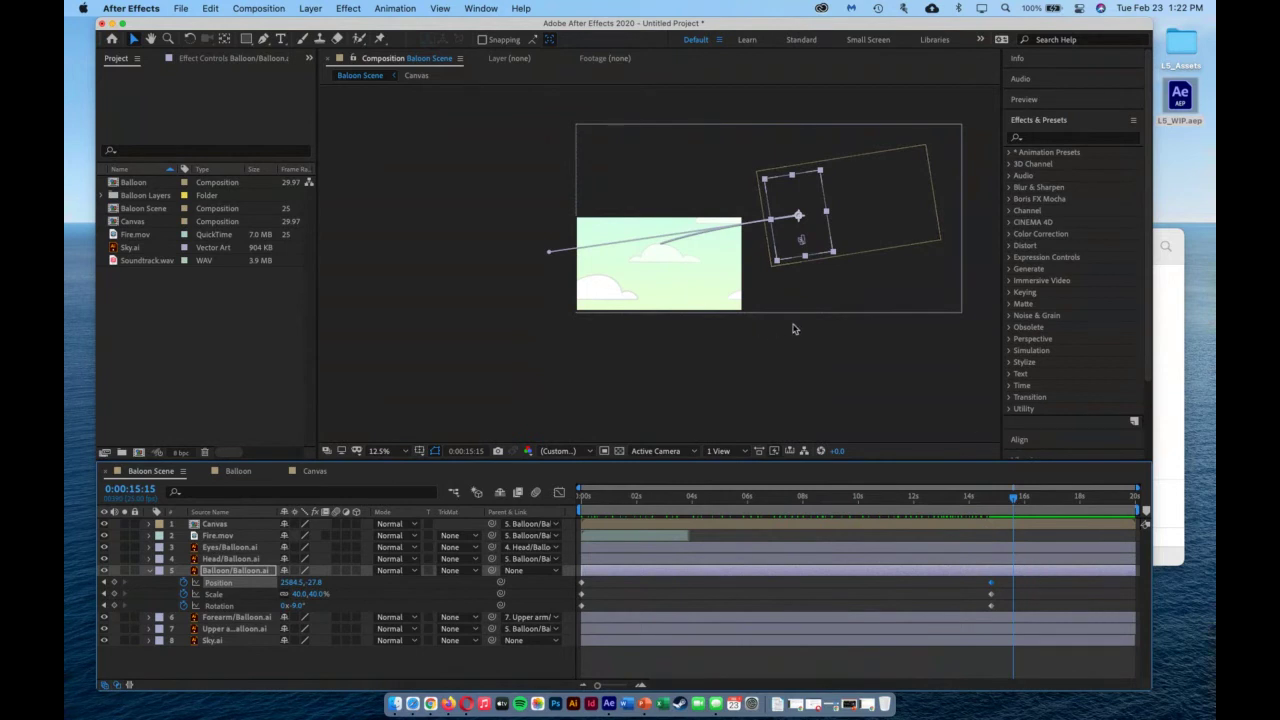
At 0:00:03:00, move the Balloon layer up into the frame to about 330.6, 557.4 and set its rotation to -11.7°.
drag(600, 513, 684, 513)
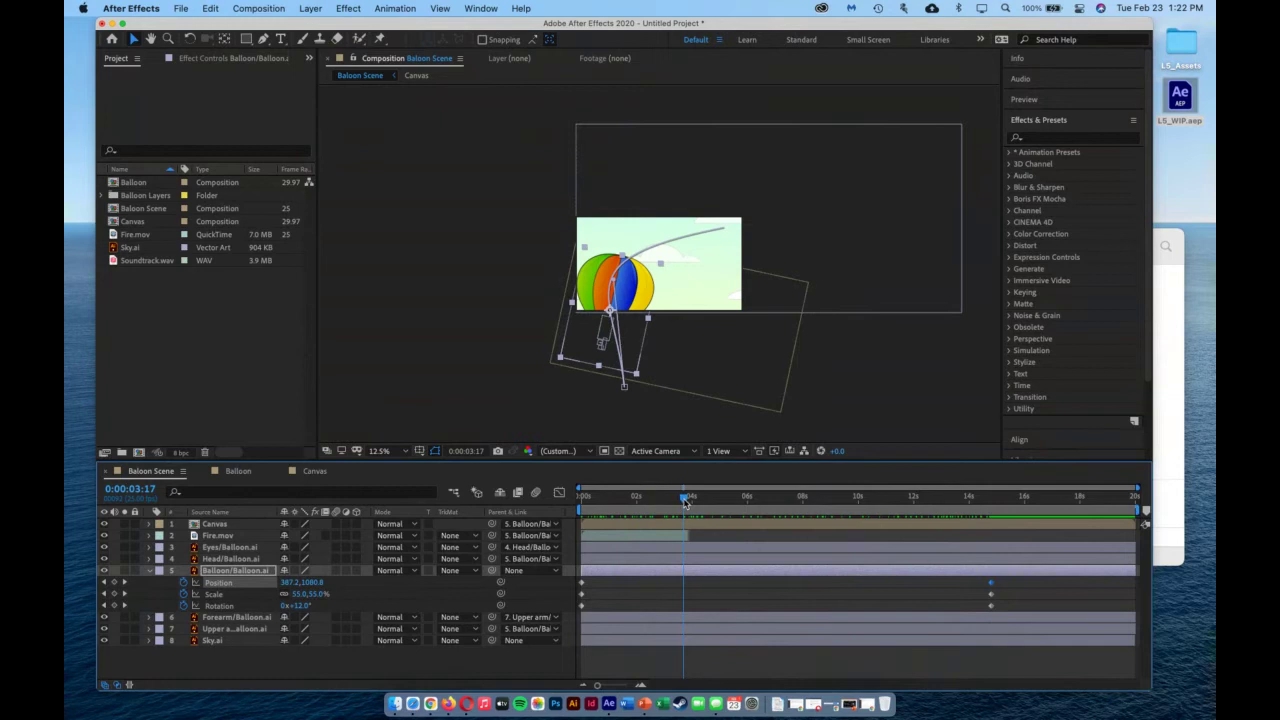
drag(684, 500, 663, 503)
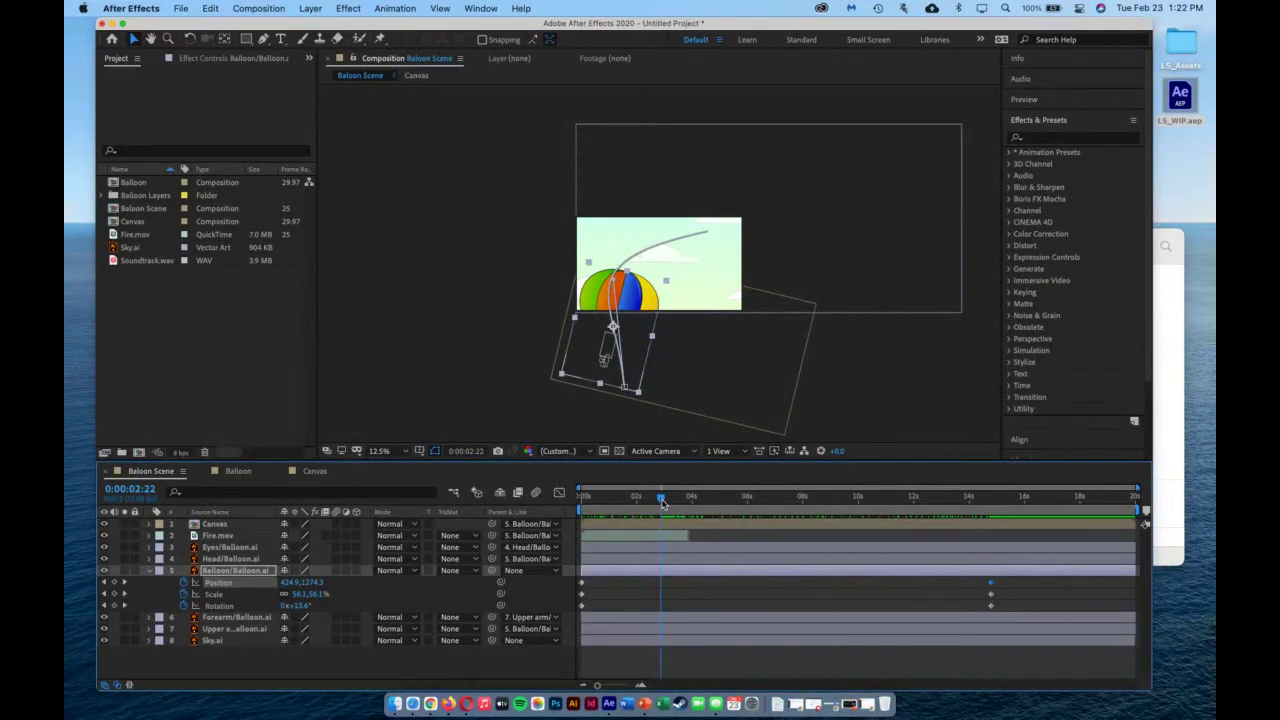
drag(662, 503, 663, 503)
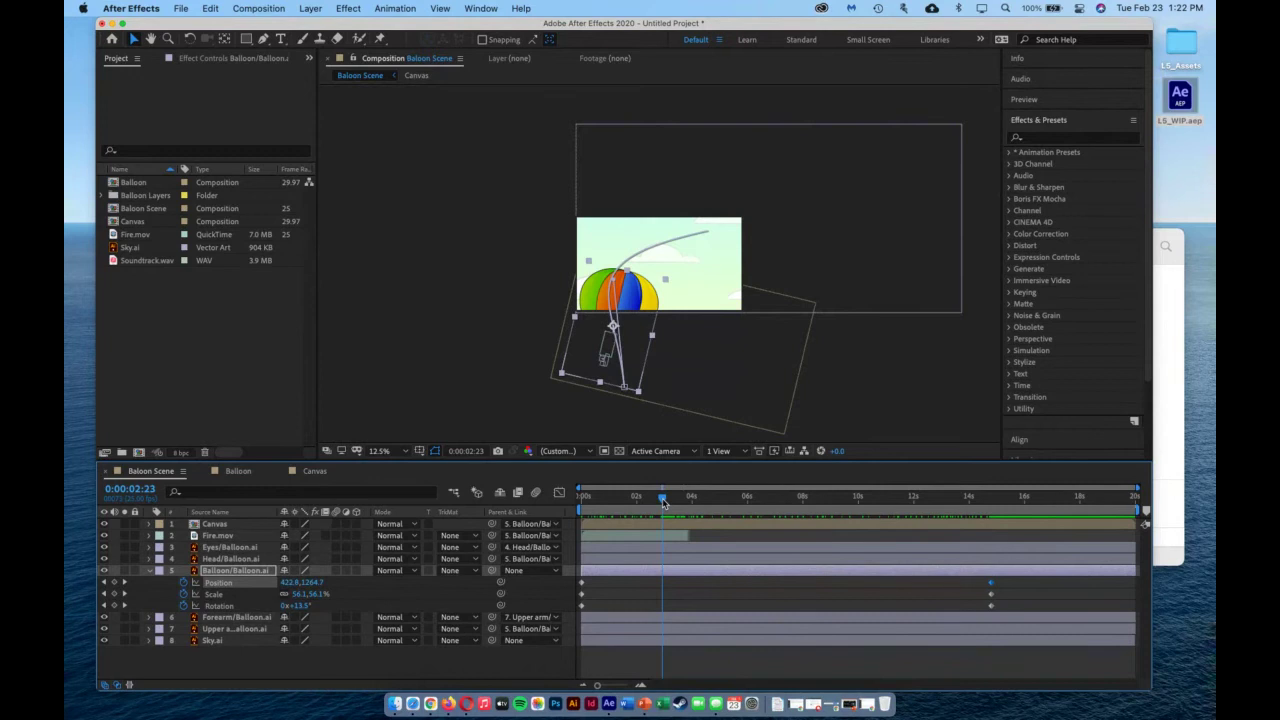
drag(663, 503, 666, 503)
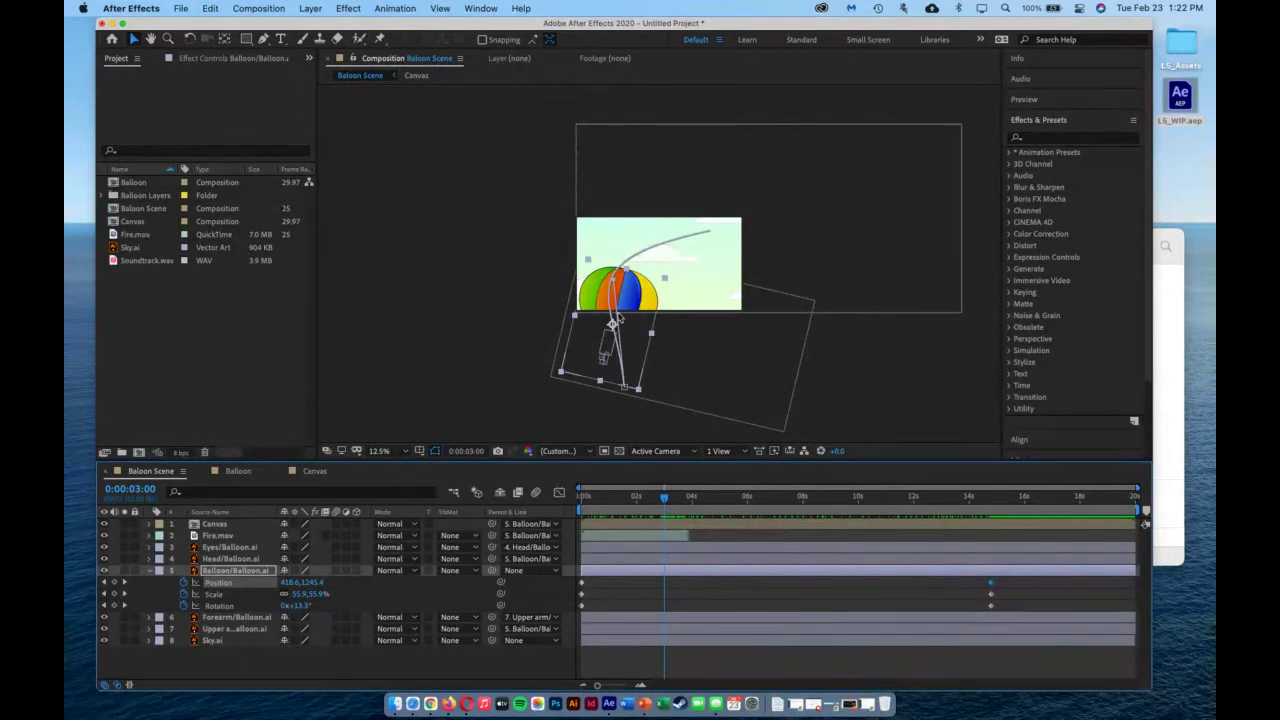
drag(610, 320, 605, 249)
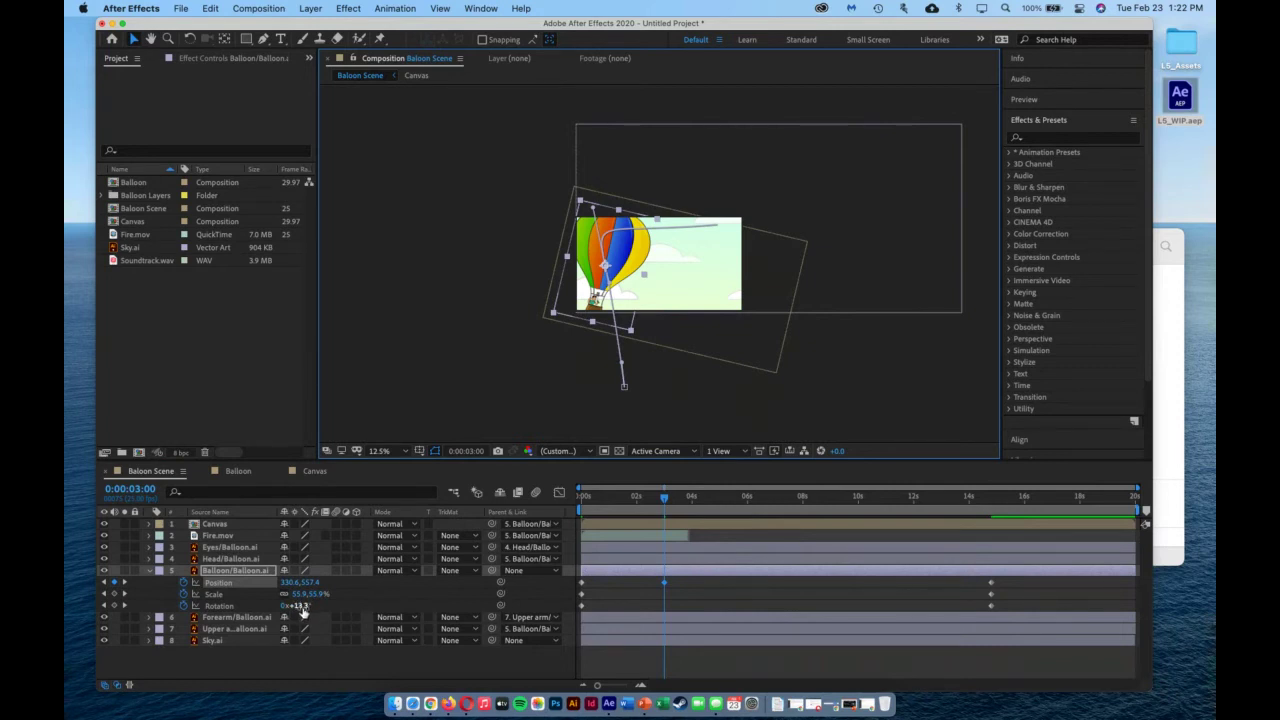
drag(300, 606, 287, 608)
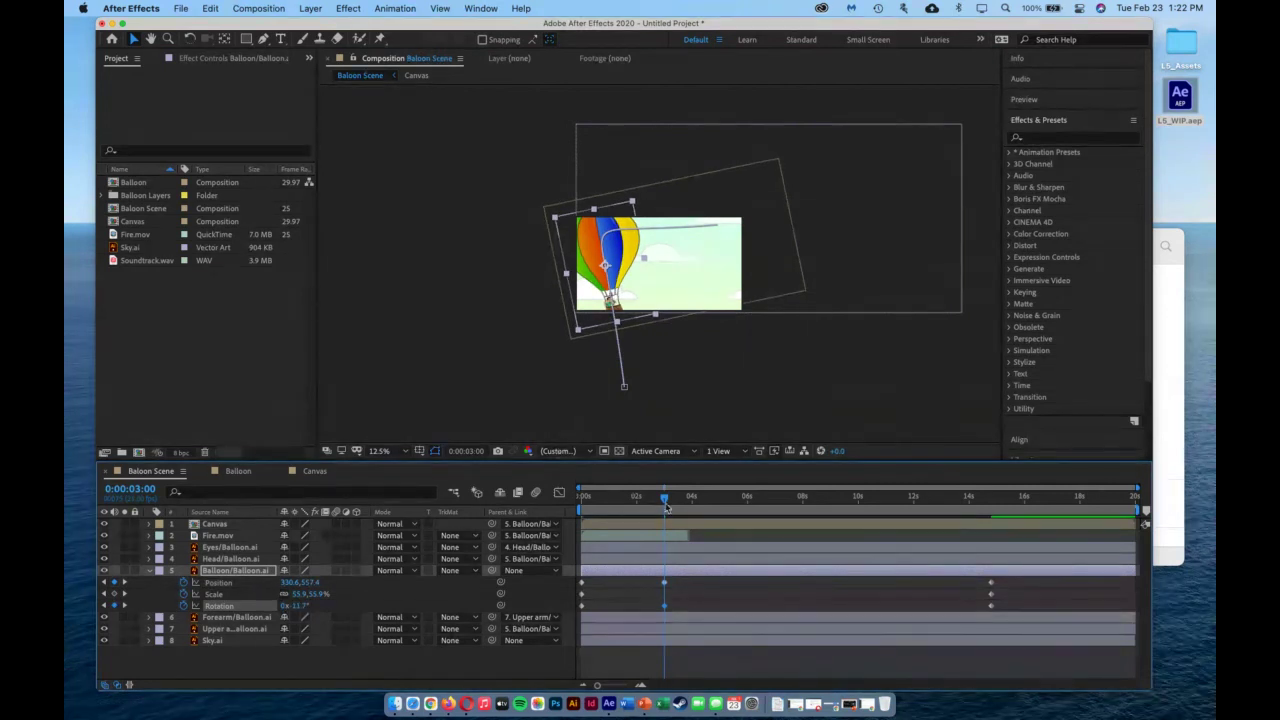
At 0:00:06:01, rotate the Balloon layer to 8° and move it to about 207.9, 307.2.
drag(664, 497, 751, 512)
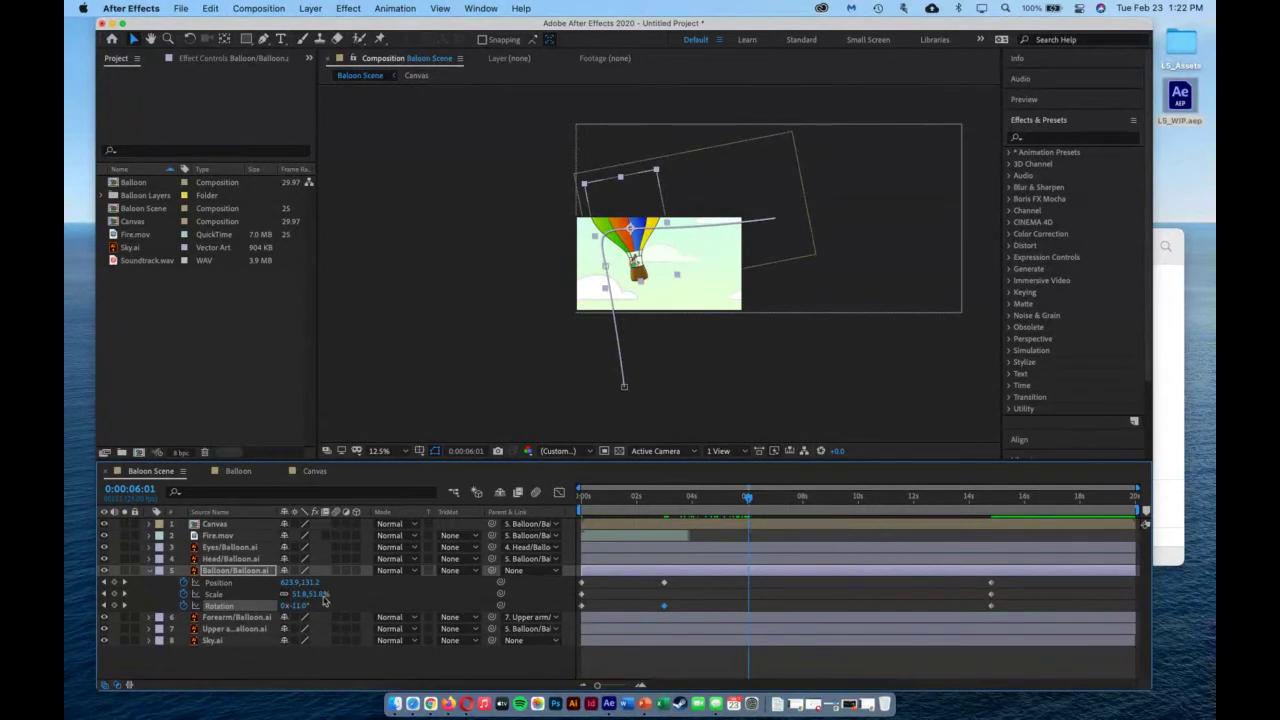
drag(298, 607, 313, 610)
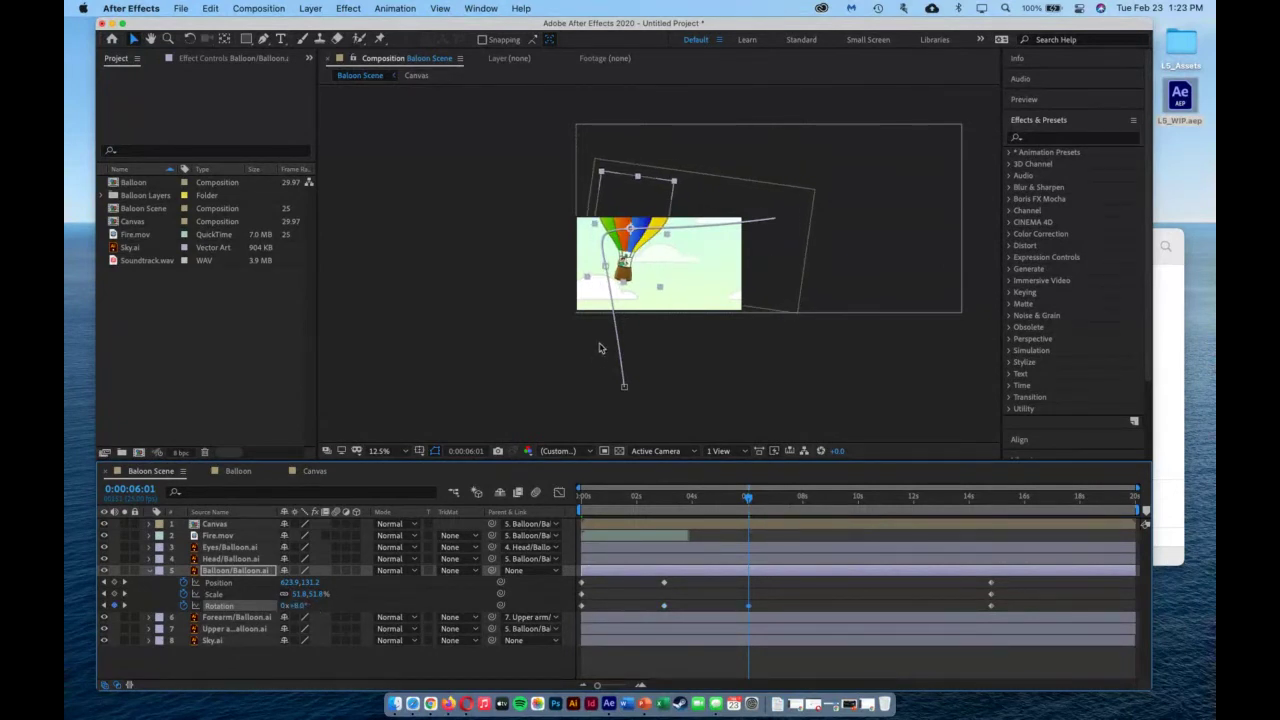
drag(630, 232, 596, 247)
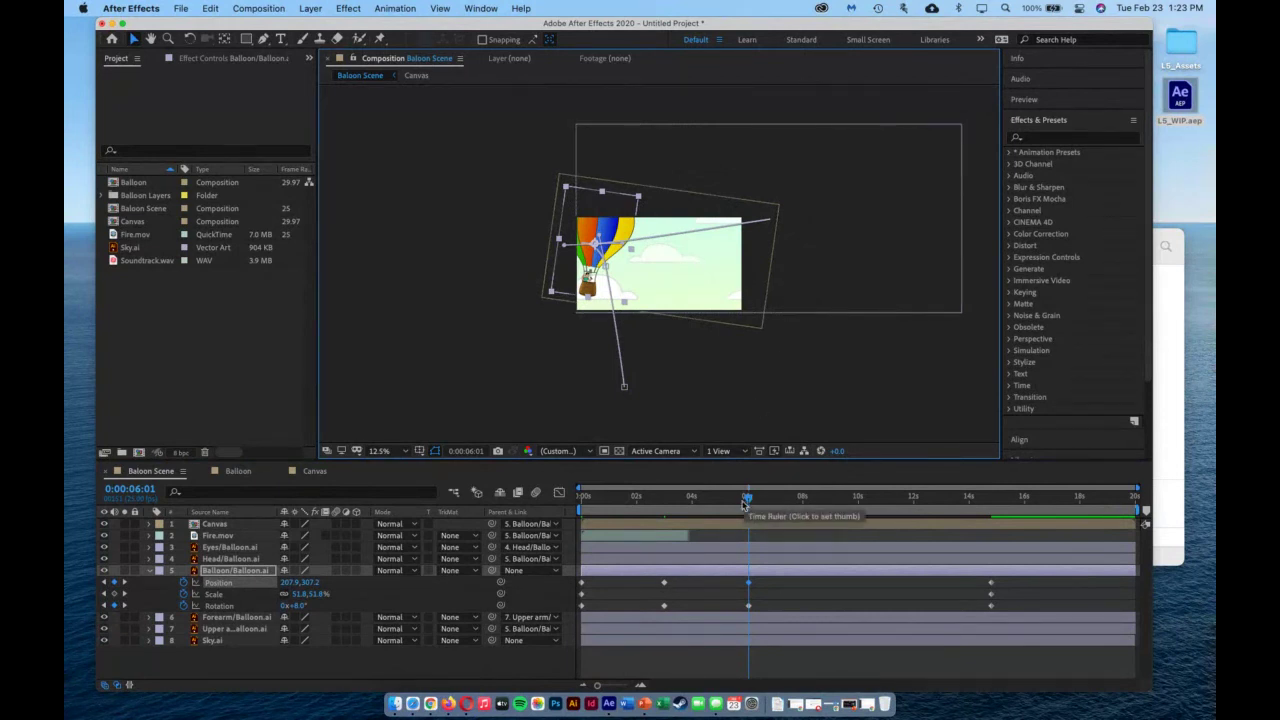
At 0:00:08:11, tilt the Balloon layer to about -20° and move it down to about 988.9, 538.2.
drag(760, 508, 815, 507)
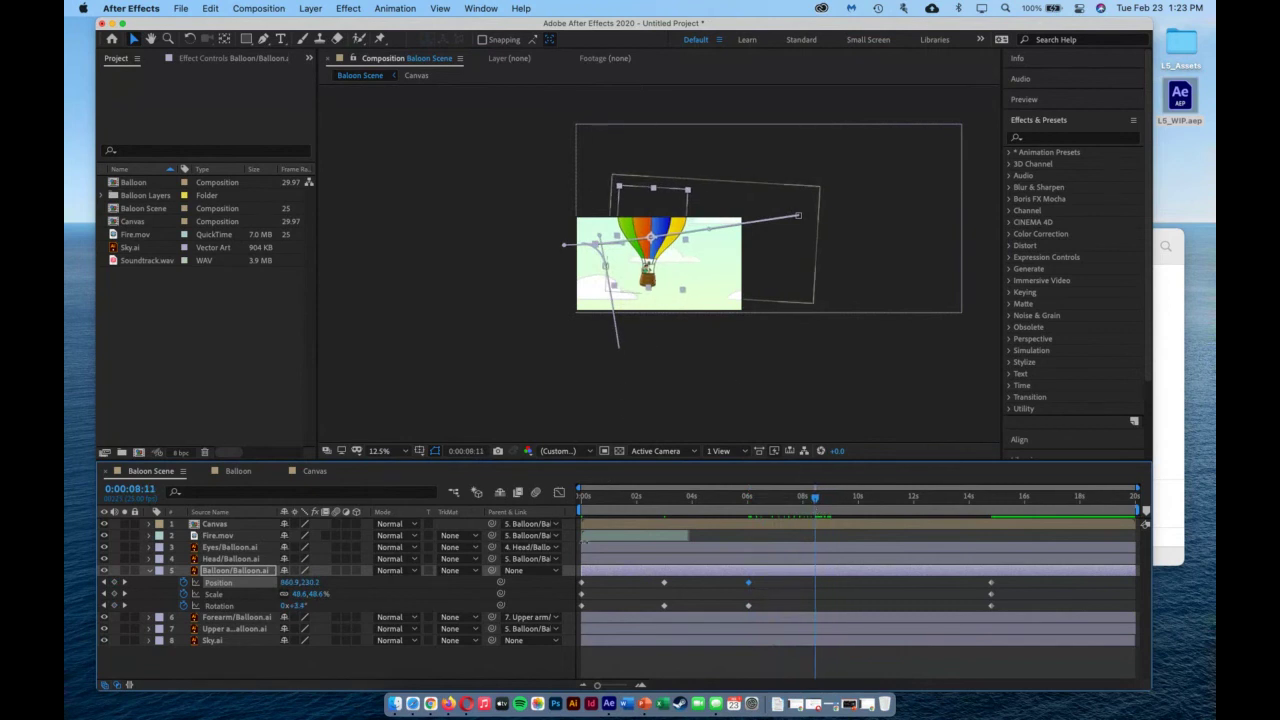
drag(296, 606, 284, 607)
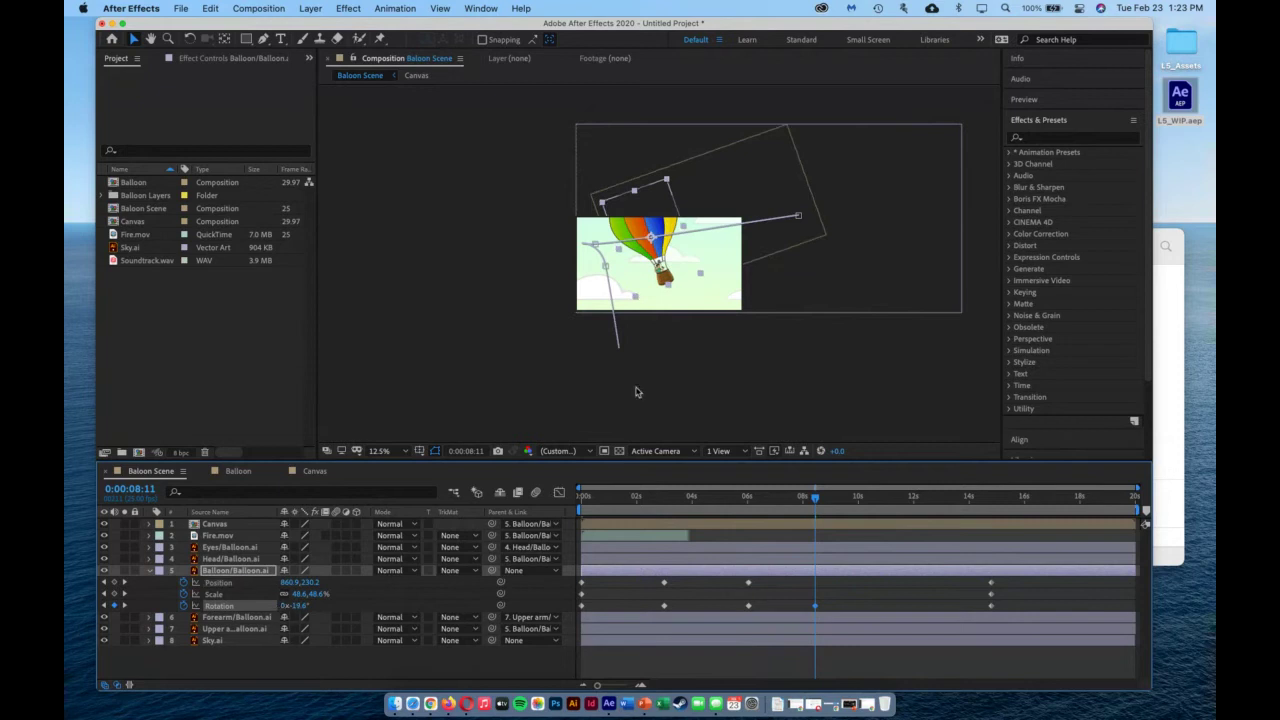
drag(653, 243, 661, 267)
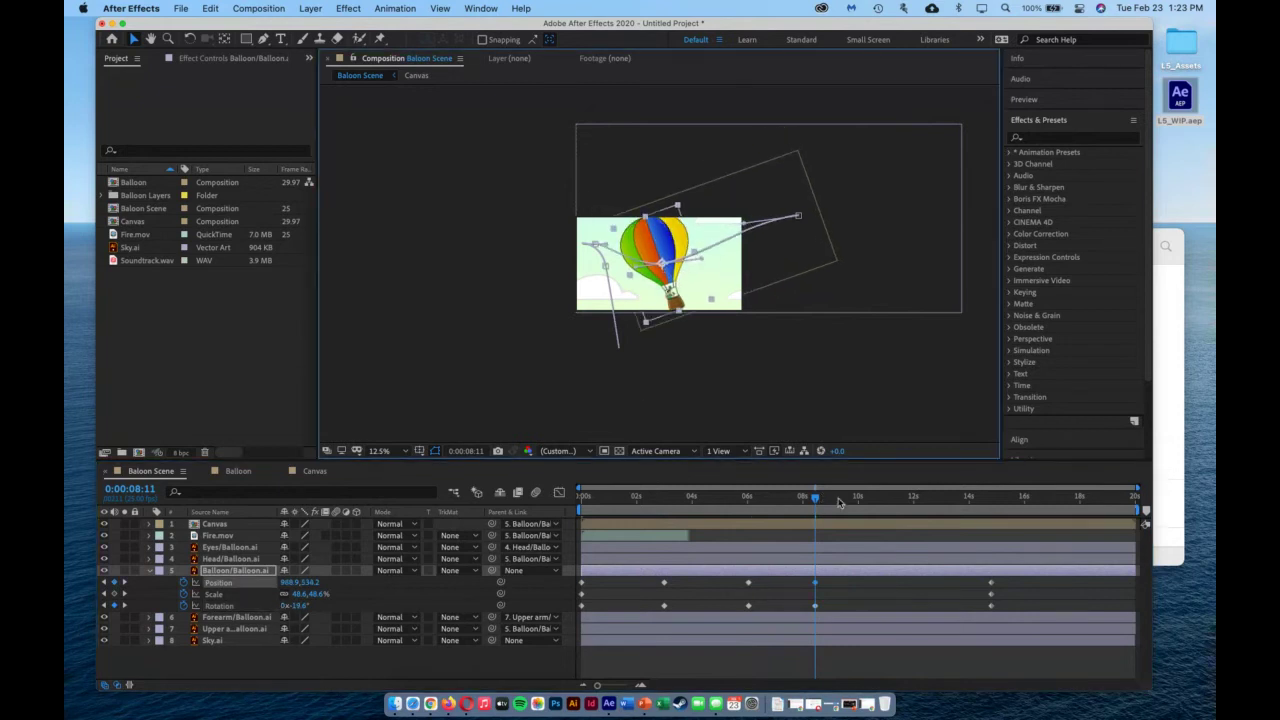
At 0:00:11:03, move the Balloon layer to about 1211.5, 132.1 and set its rotation to about 18.8°.
drag(815, 497, 889, 497)
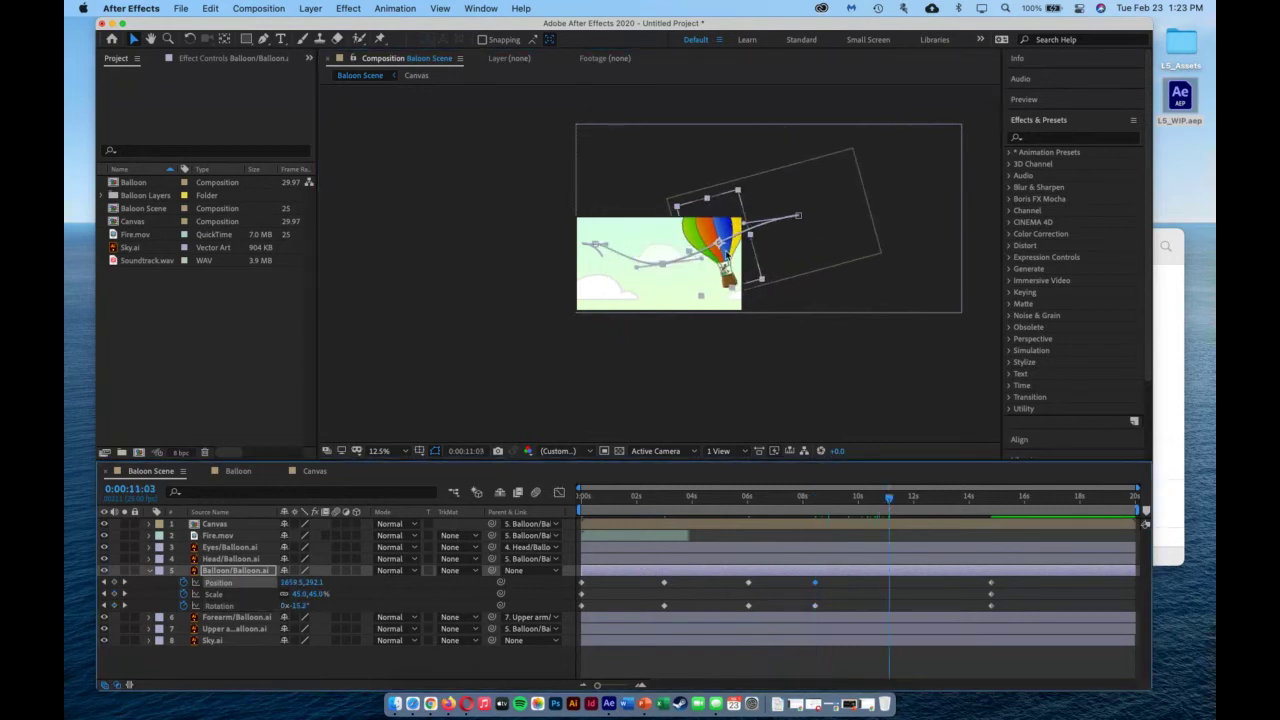
drag(760, 281, 722, 278)
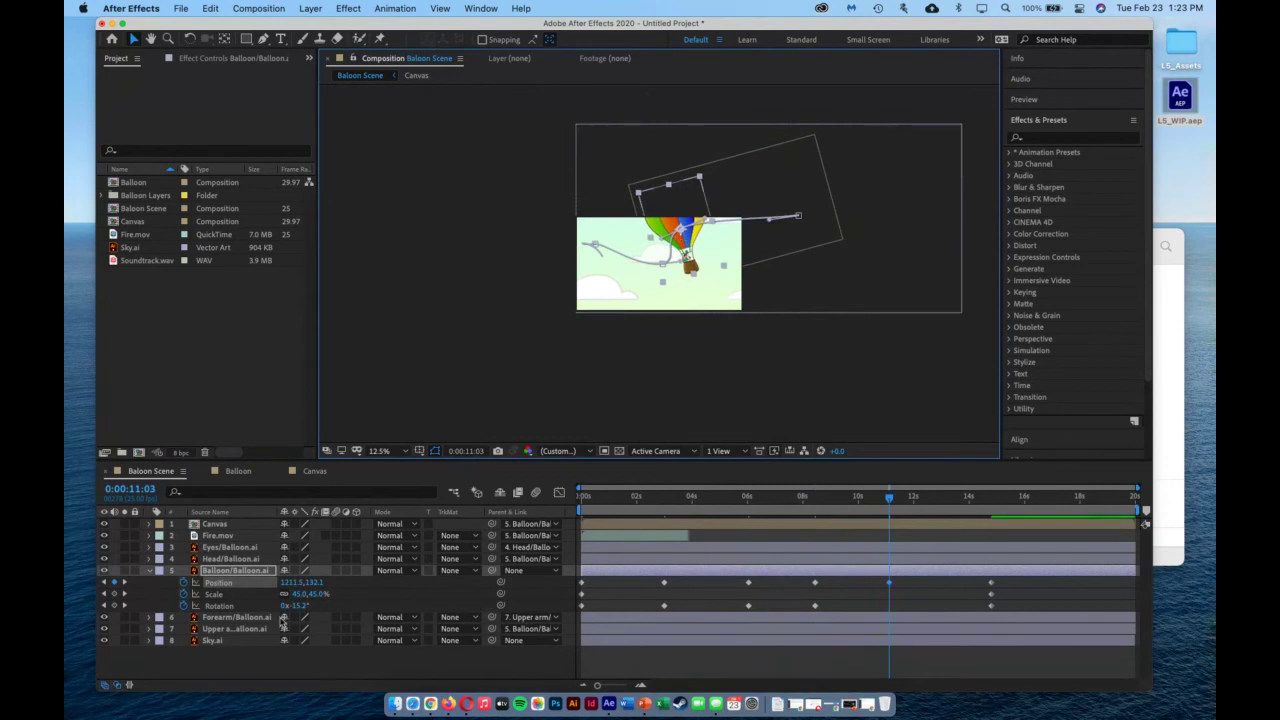
drag(296, 606, 330, 608)
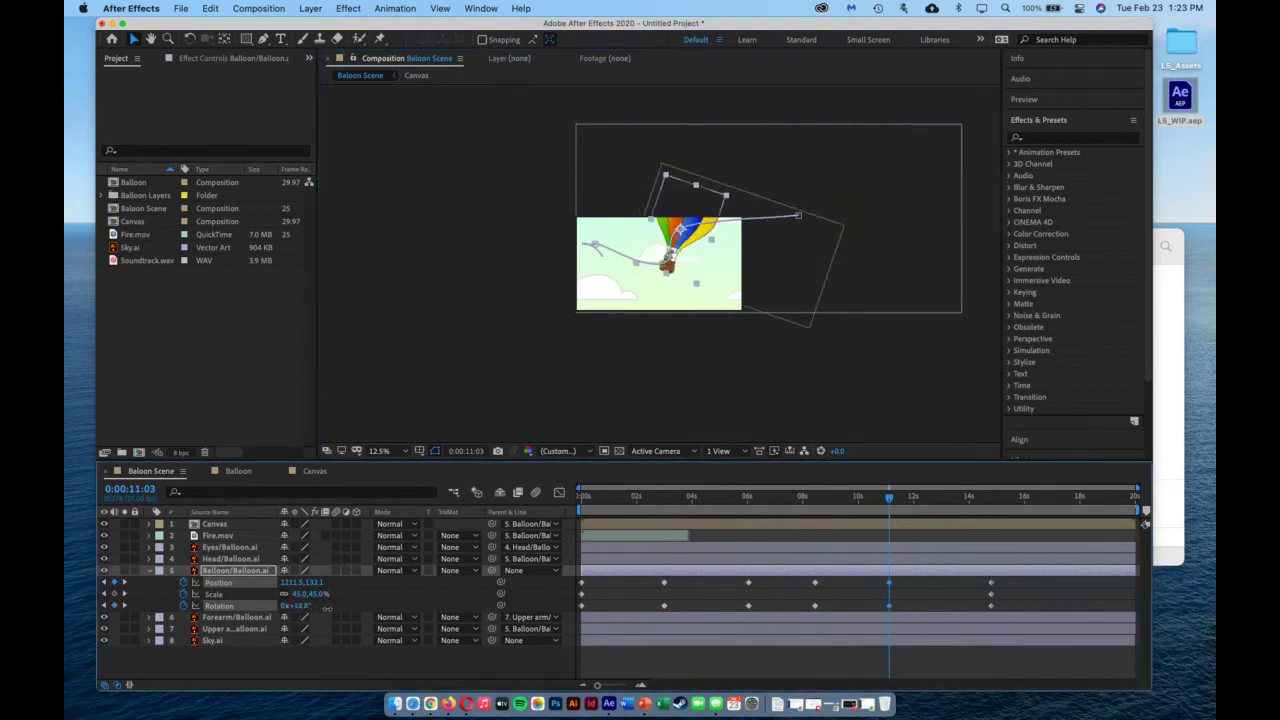
Preview the balloon's flight across the scene from near the start of the timeline.
drag(866, 504, 789, 558)
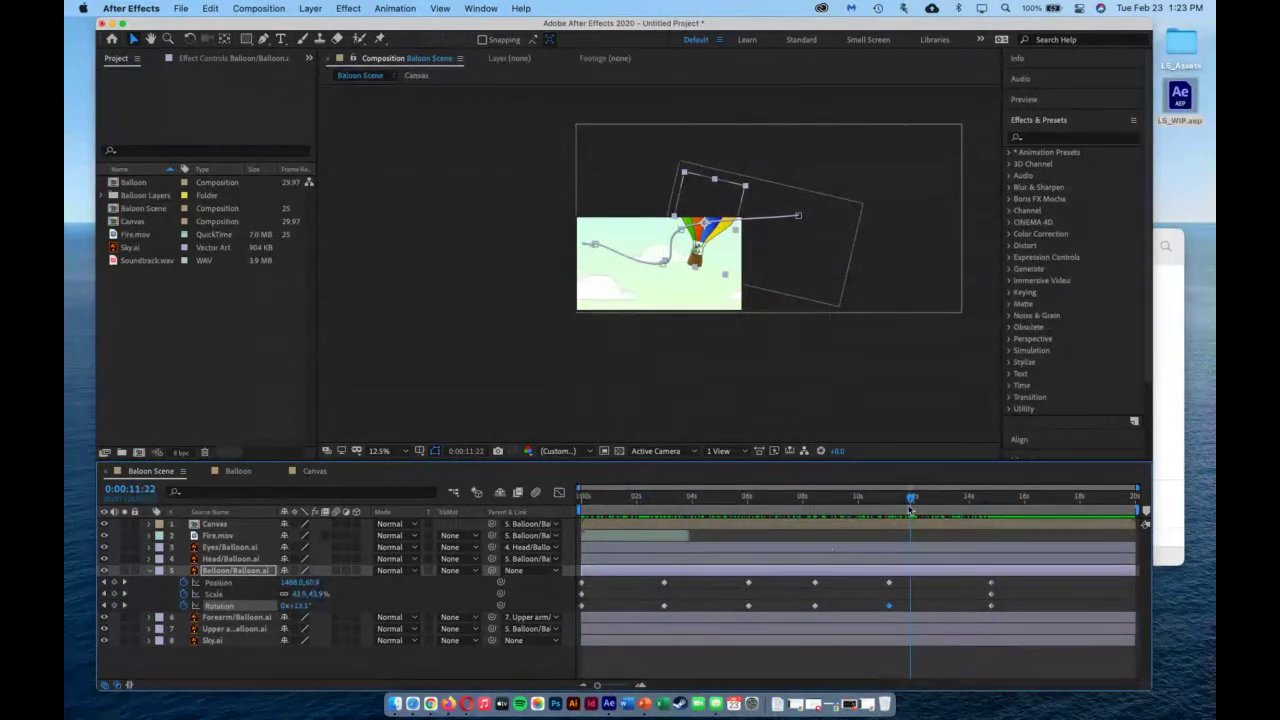
drag(912, 497, 588, 600)
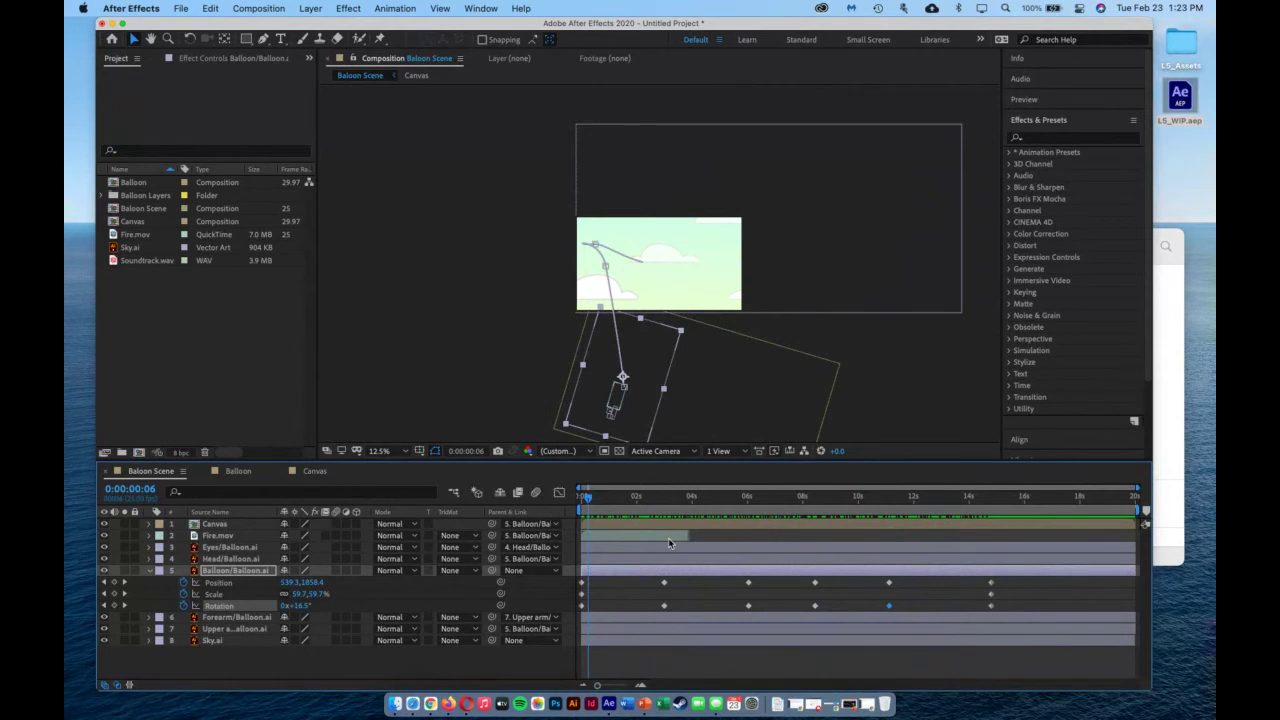
key(space)
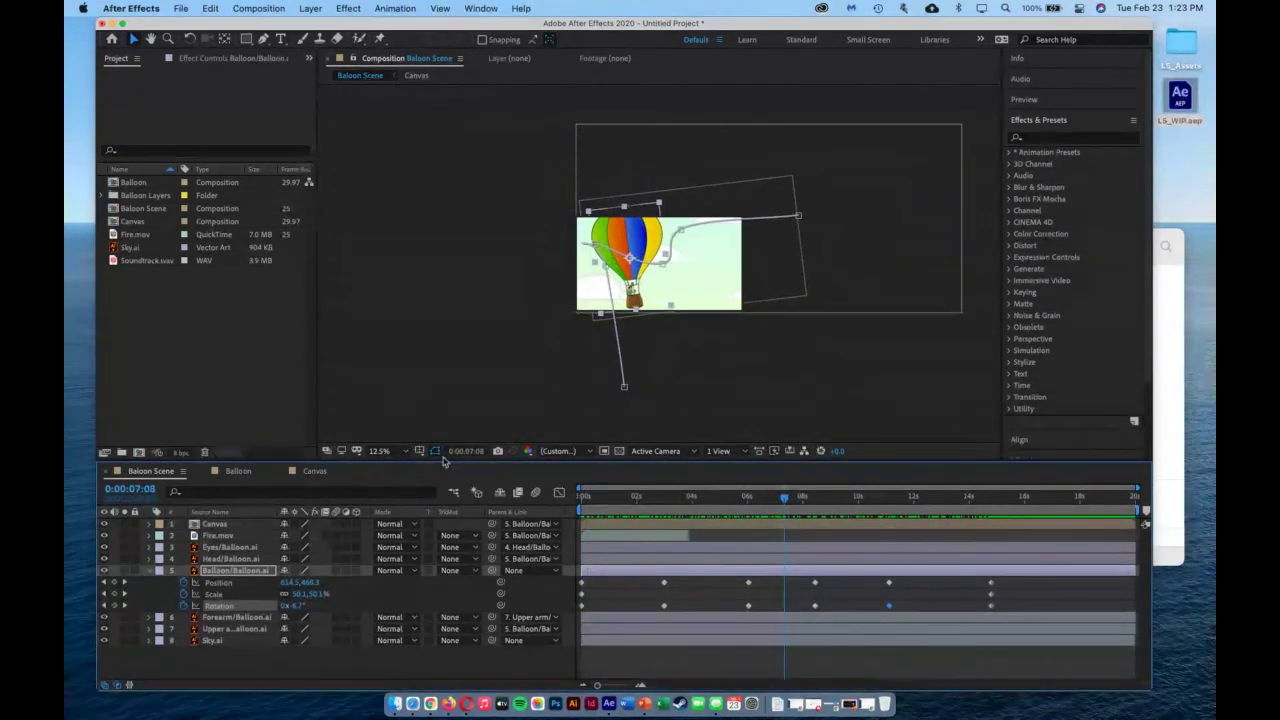
Fit the composition in the viewer, then raise the motion path point at 0:00:06:01 slightly and tilt its direction handle upward.
click(381, 451)
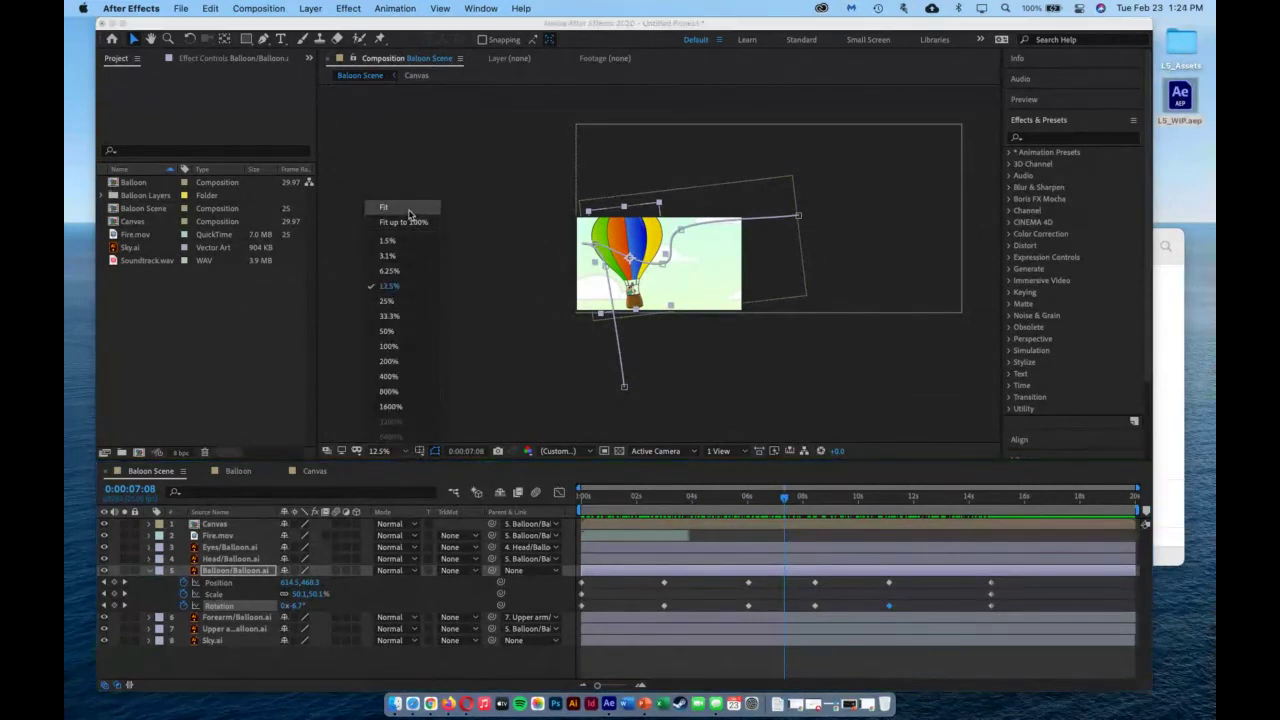
click(386, 207)
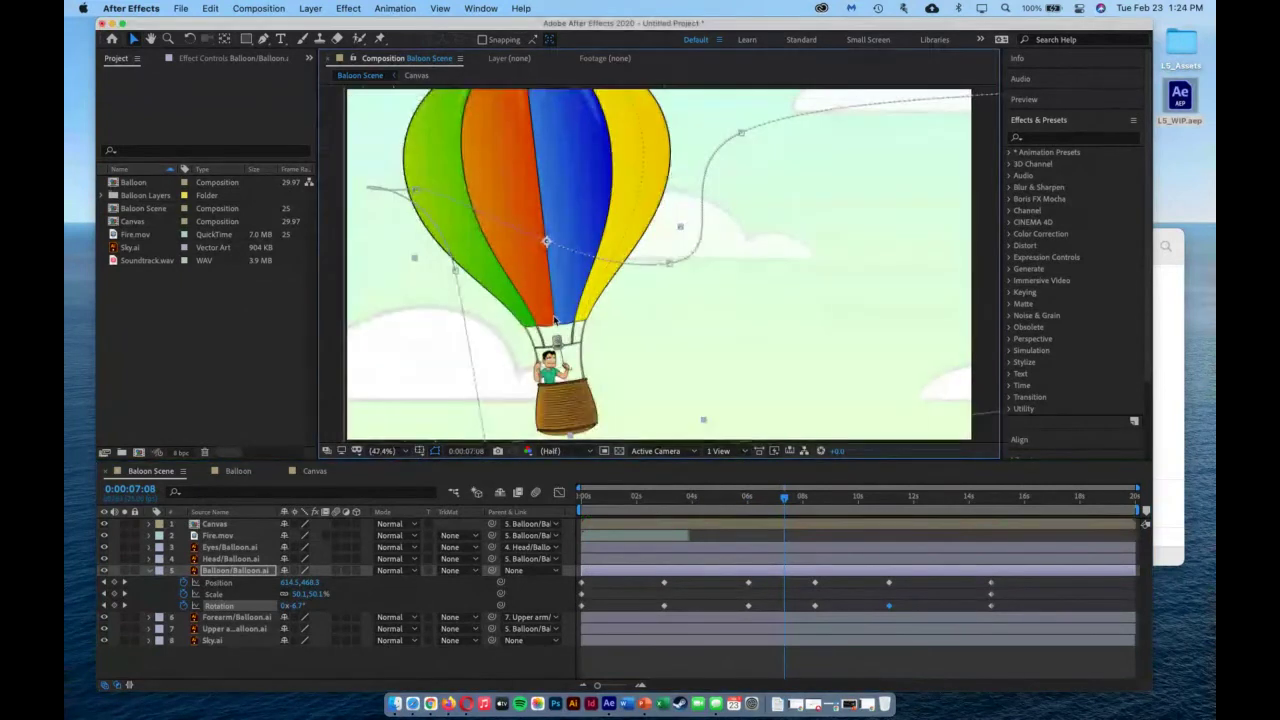
click(418, 192)
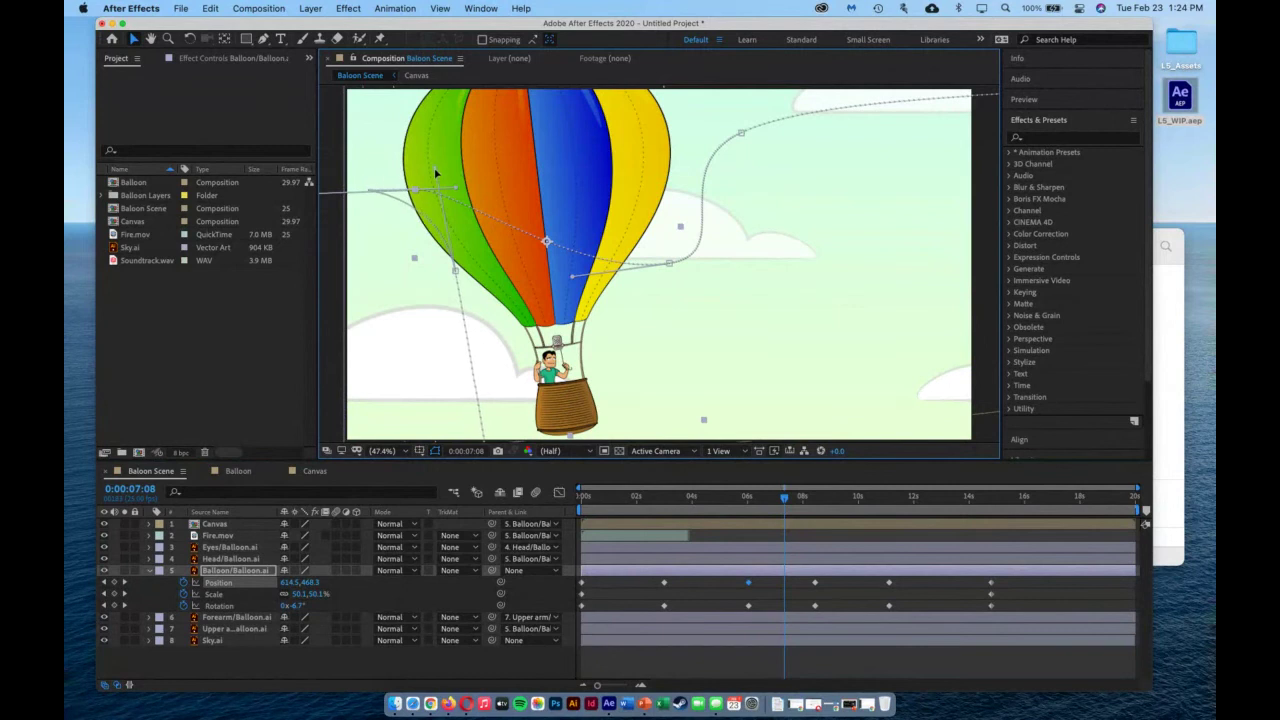
drag(418, 192, 469, 145)
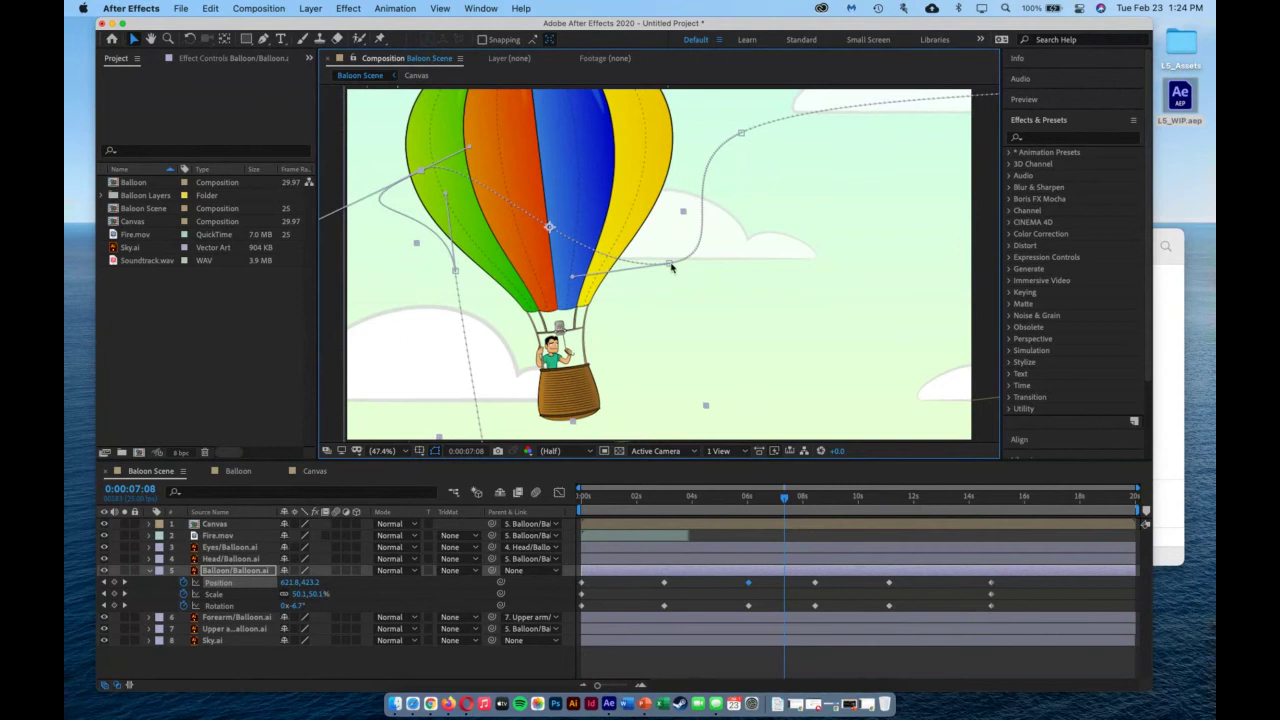
Lower the Balloon's motion path point at 0:00:08:11 slightly, smooth the neighbouring curve with its direction handles, and deselect the layer.
drag(669, 265, 666, 279)
drag(666, 174, 612, 160)
scroll(856, 229, up, 1)
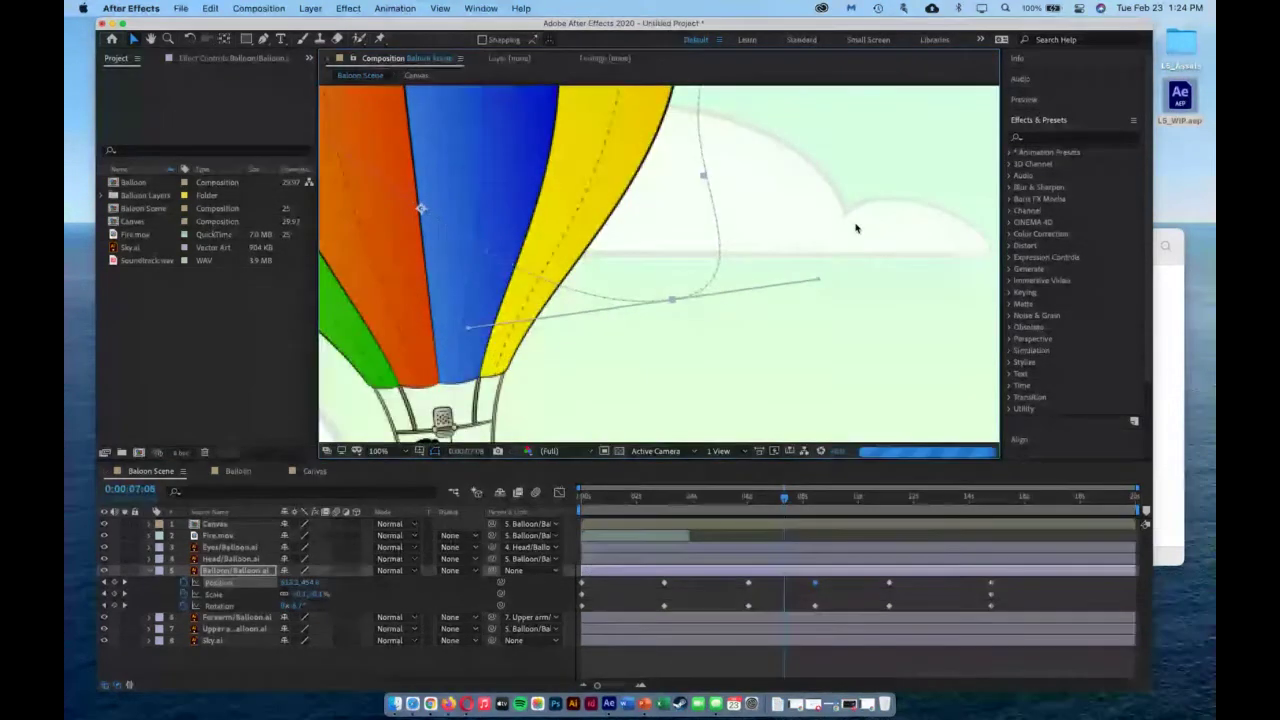
scroll(856, 229, down, 5)
key(period)
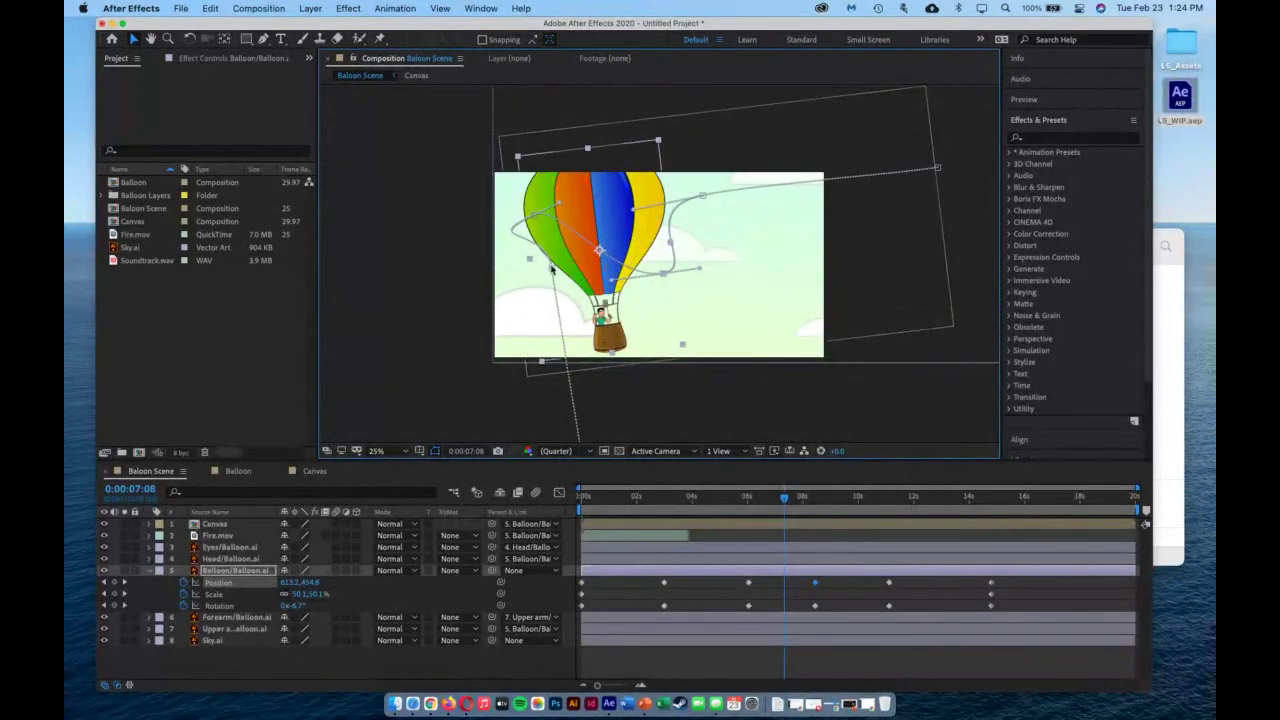
click(552, 268)
click(394, 266)
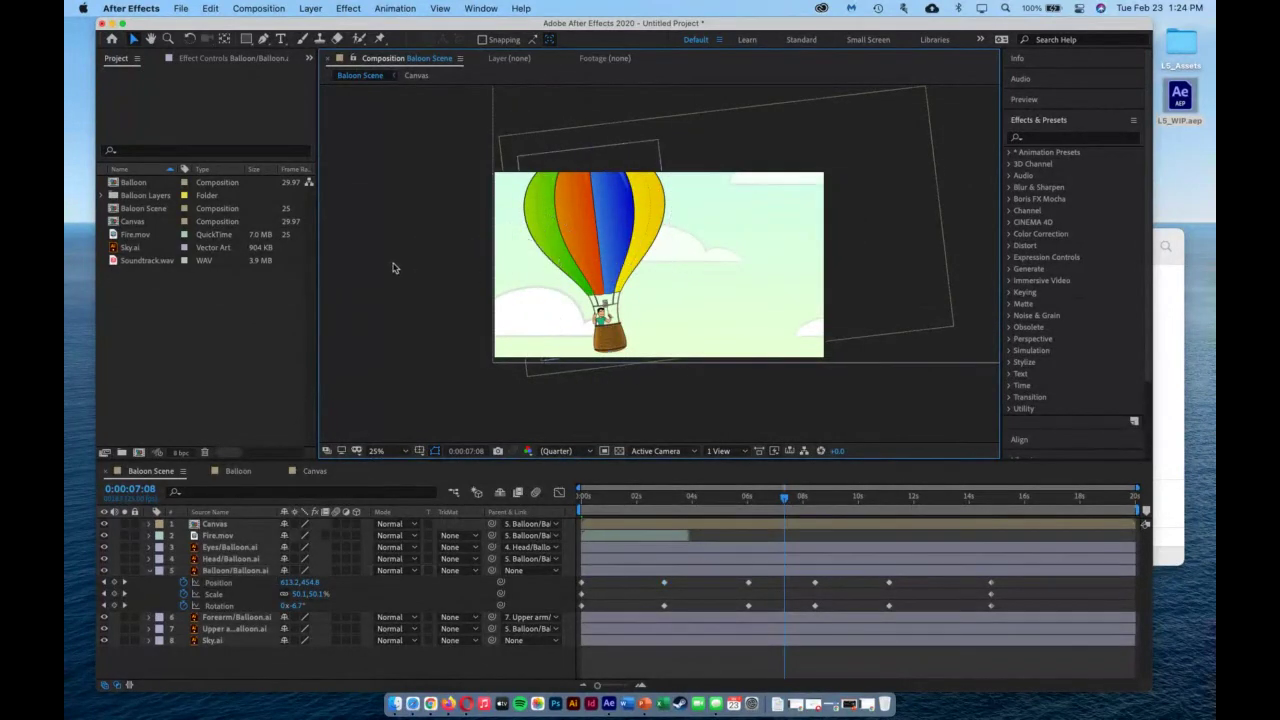
Review the balloon's flight through to 0:00:14:19 and collapse the Balloon layer's properties in the timeline.
drag(784, 497, 992, 527)
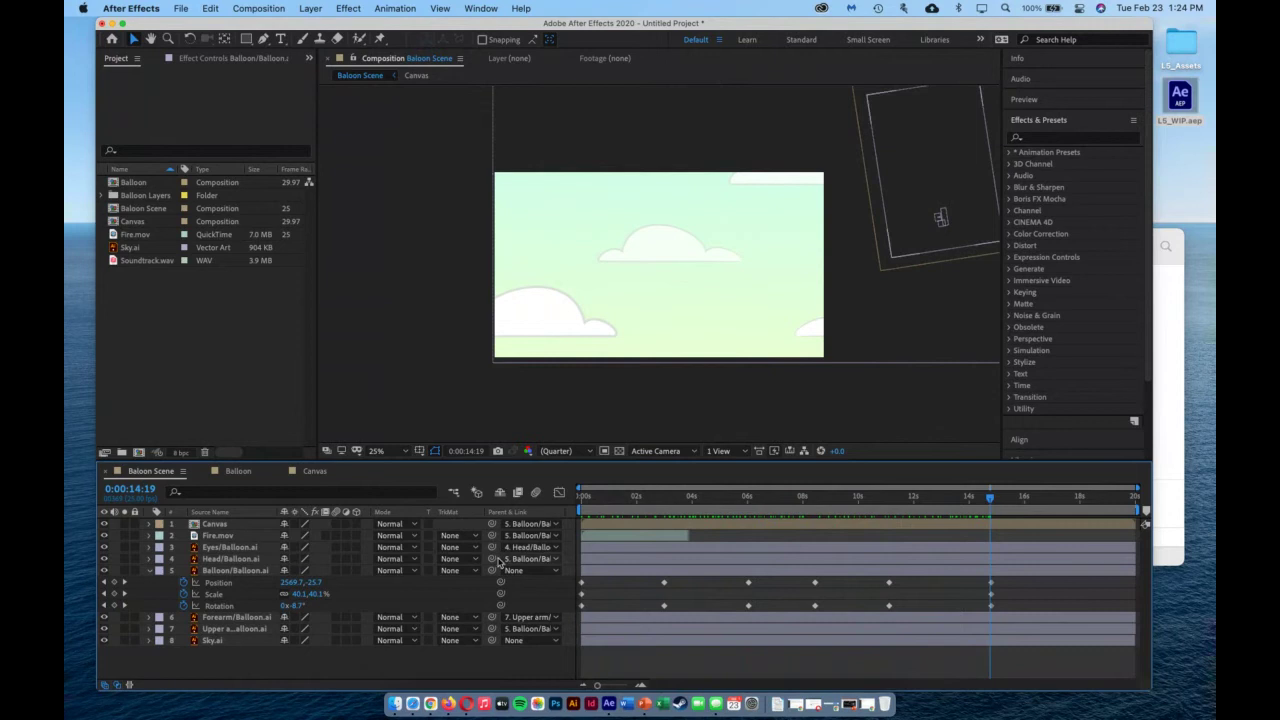
click(149, 570)
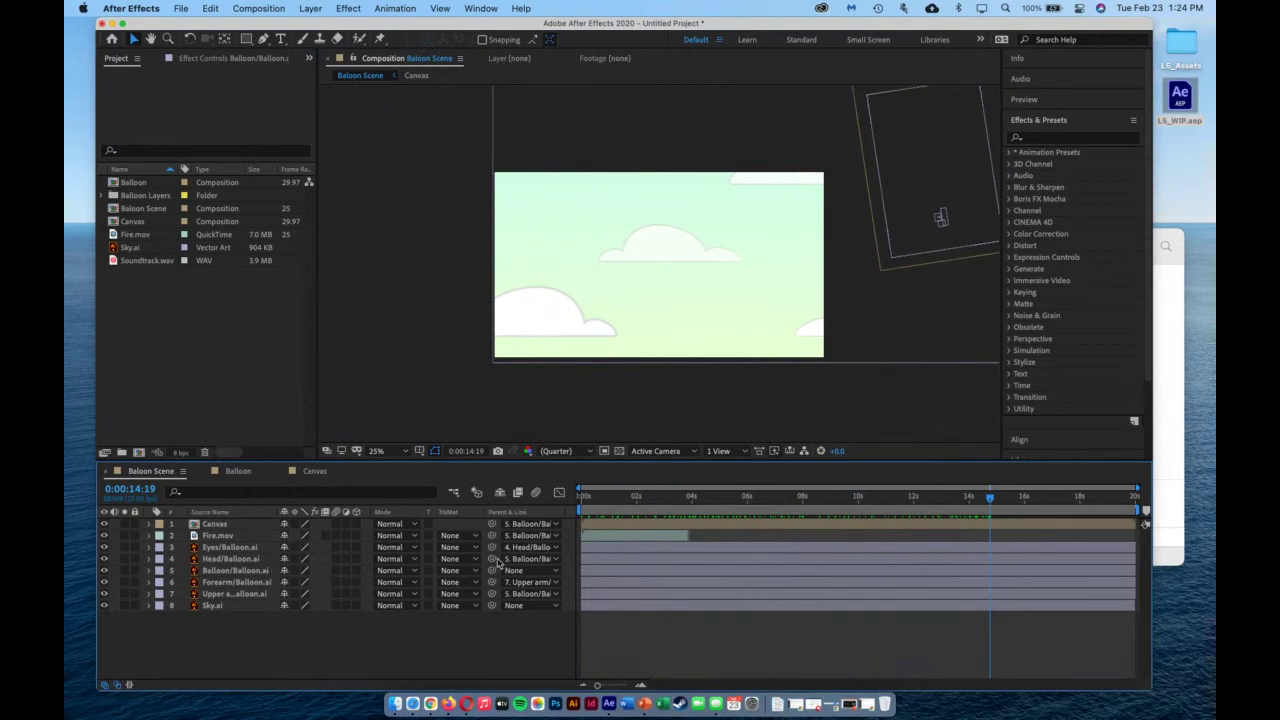
Go to 0:00:03:07 in the Baloon Scene and magnify the composition view to 100%.
drag(660, 509, 686, 510)
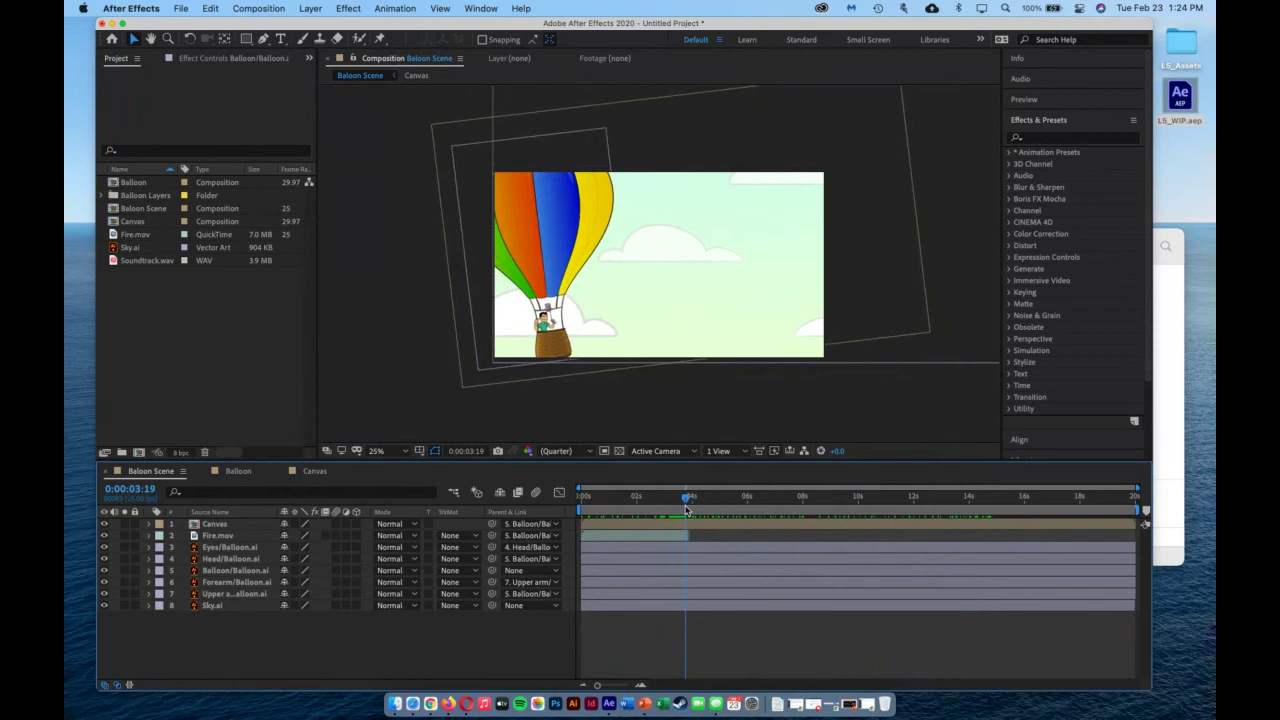
drag(686, 510, 672, 511)
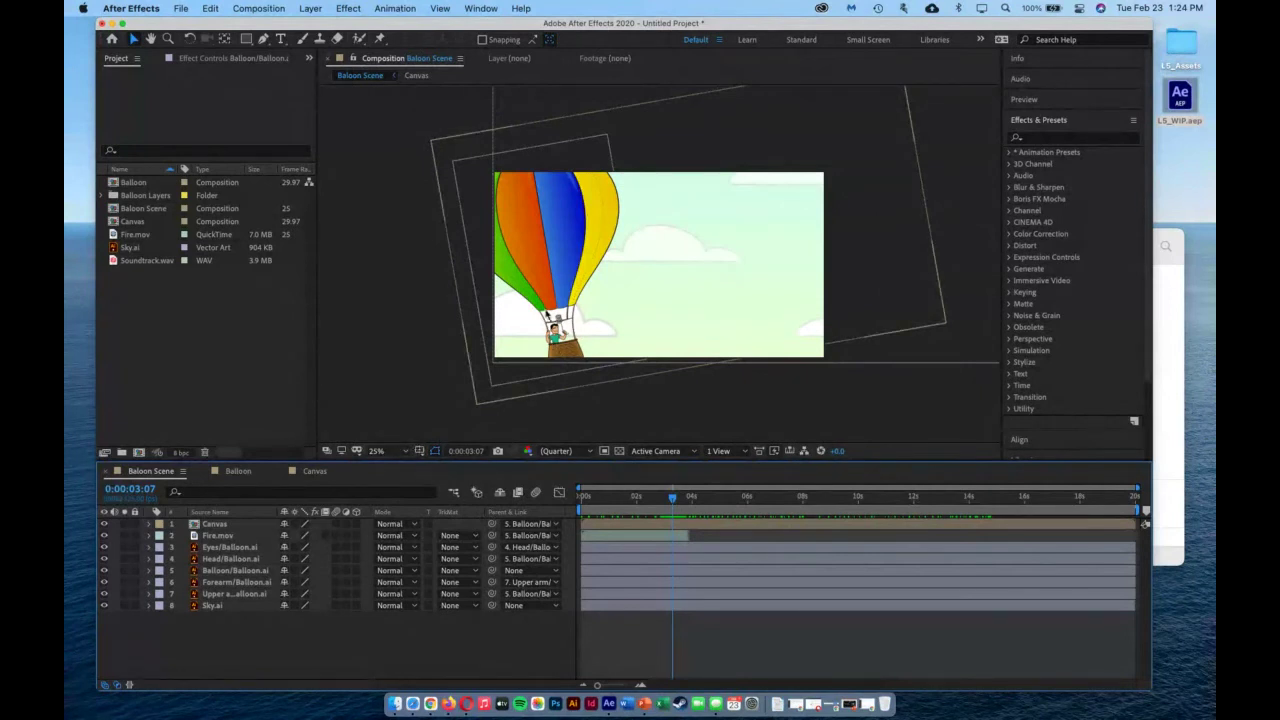
click(405, 451)
click(389, 346)
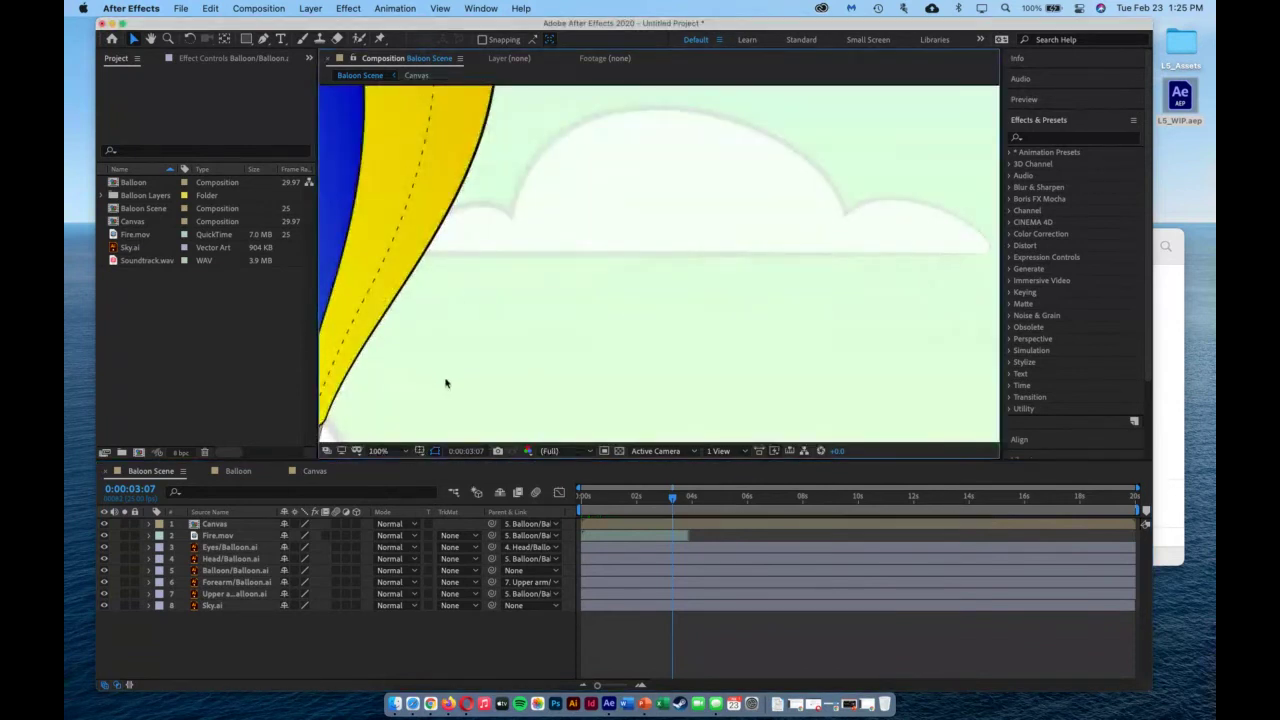
Start Rotation keyframes at 0:00:03:07 on both the Forearm and Upper arm layers.
click(151, 38)
drag(463, 311, 779, 381)
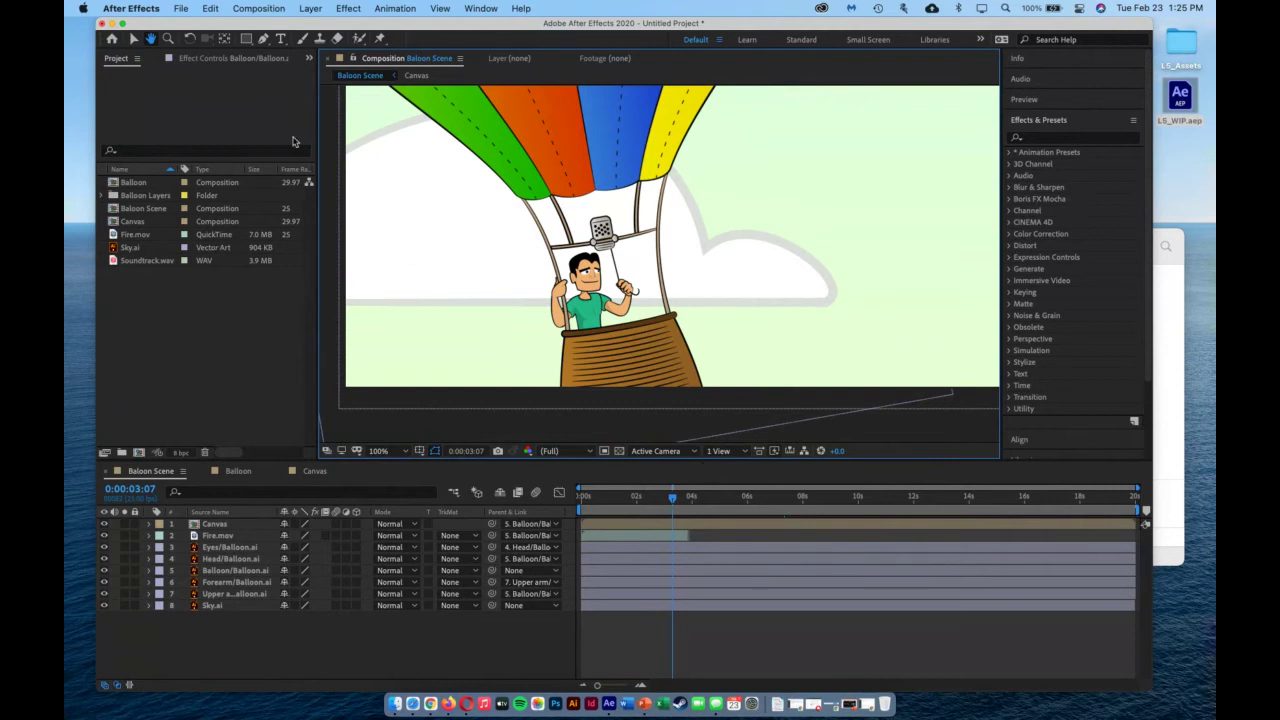
click(134, 39)
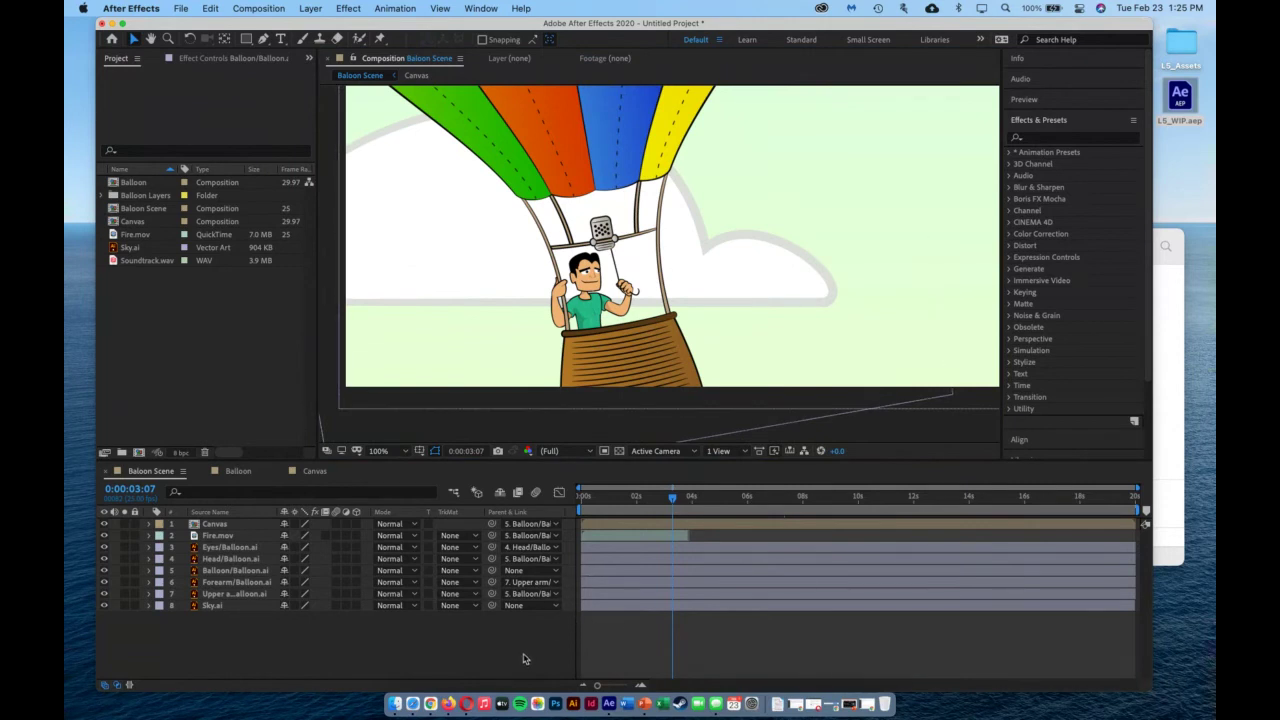
click(235, 572)
click(236, 584)
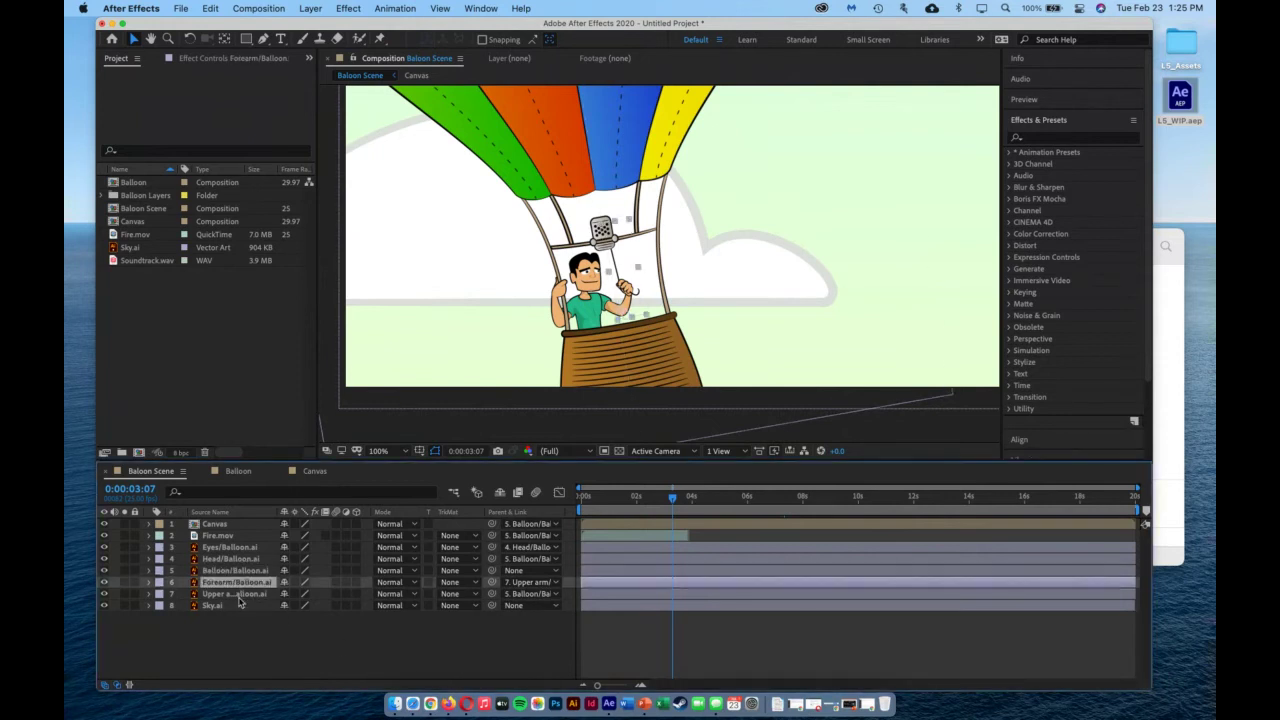
click(239, 596)
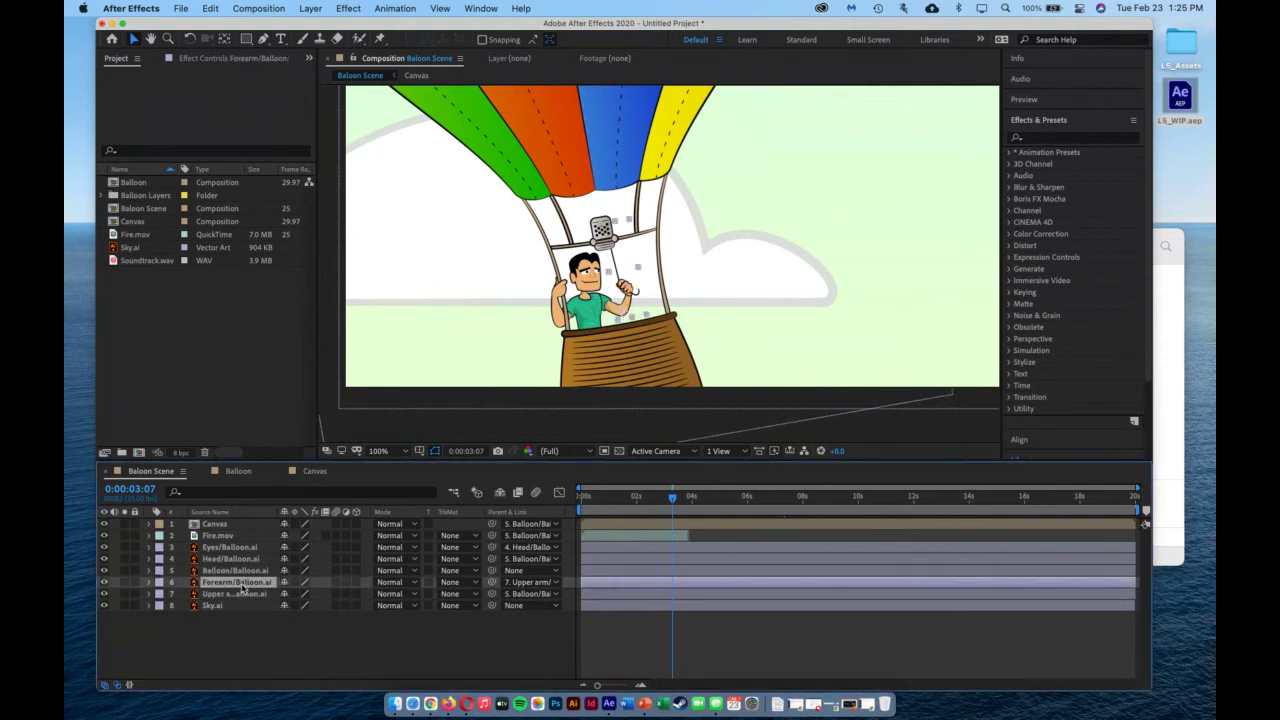
click(104, 582)
click(104, 582)
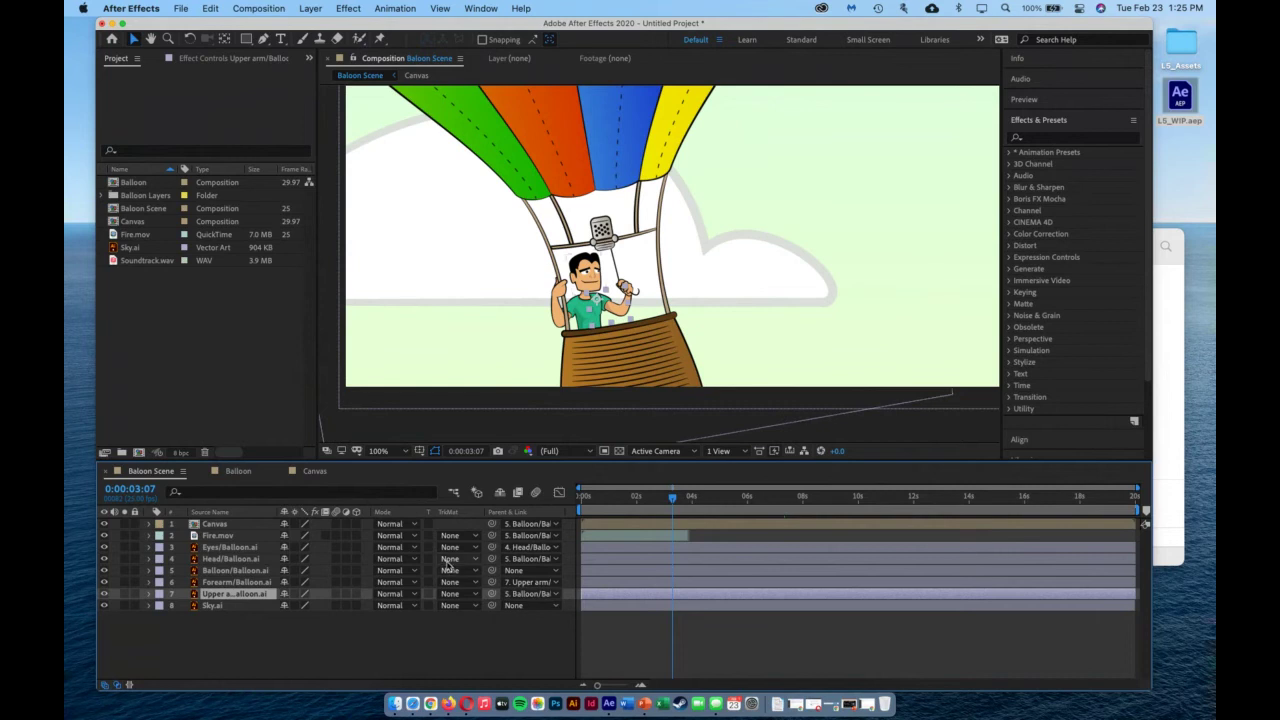
shift+click(223, 583)
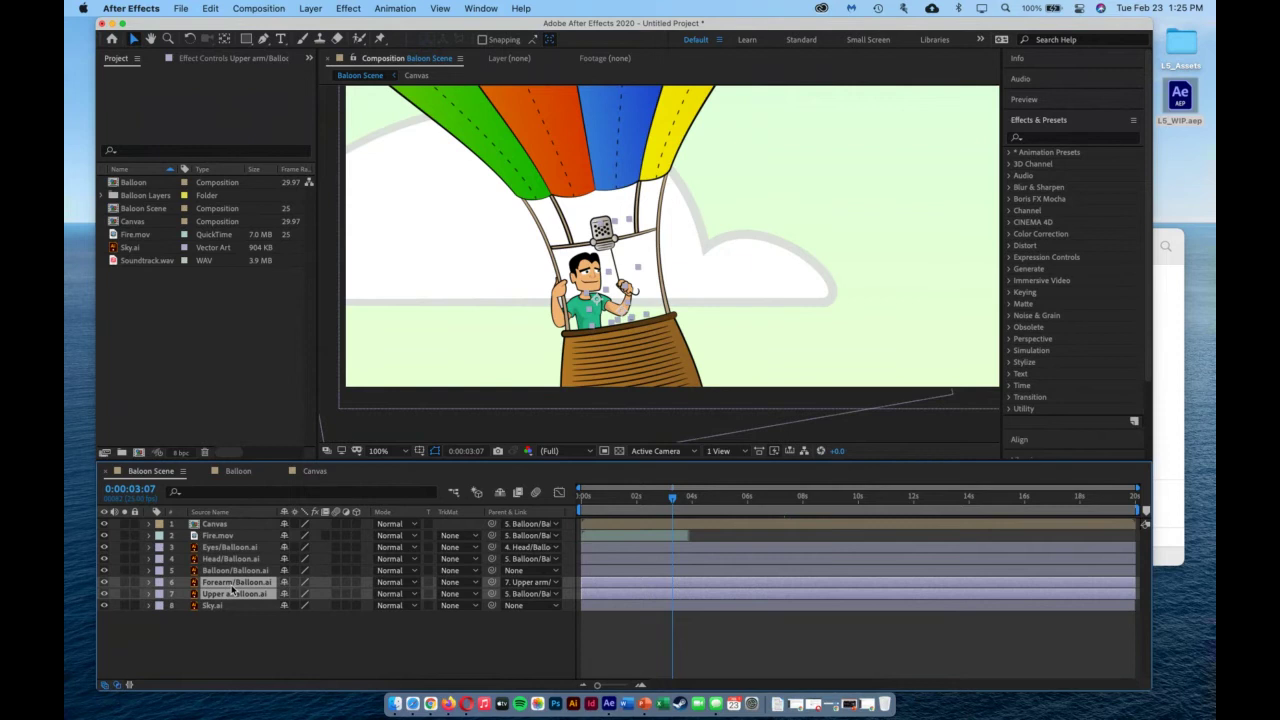
key(r)
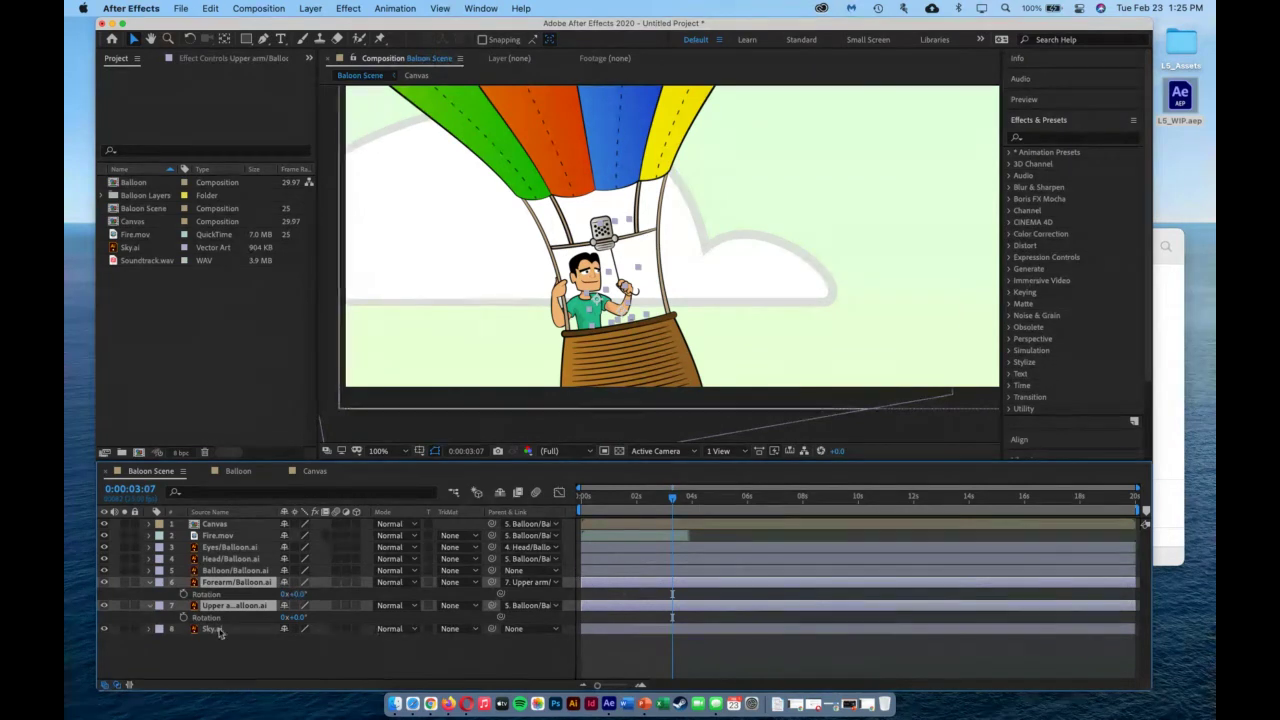
click(183, 595)
click(183, 617)
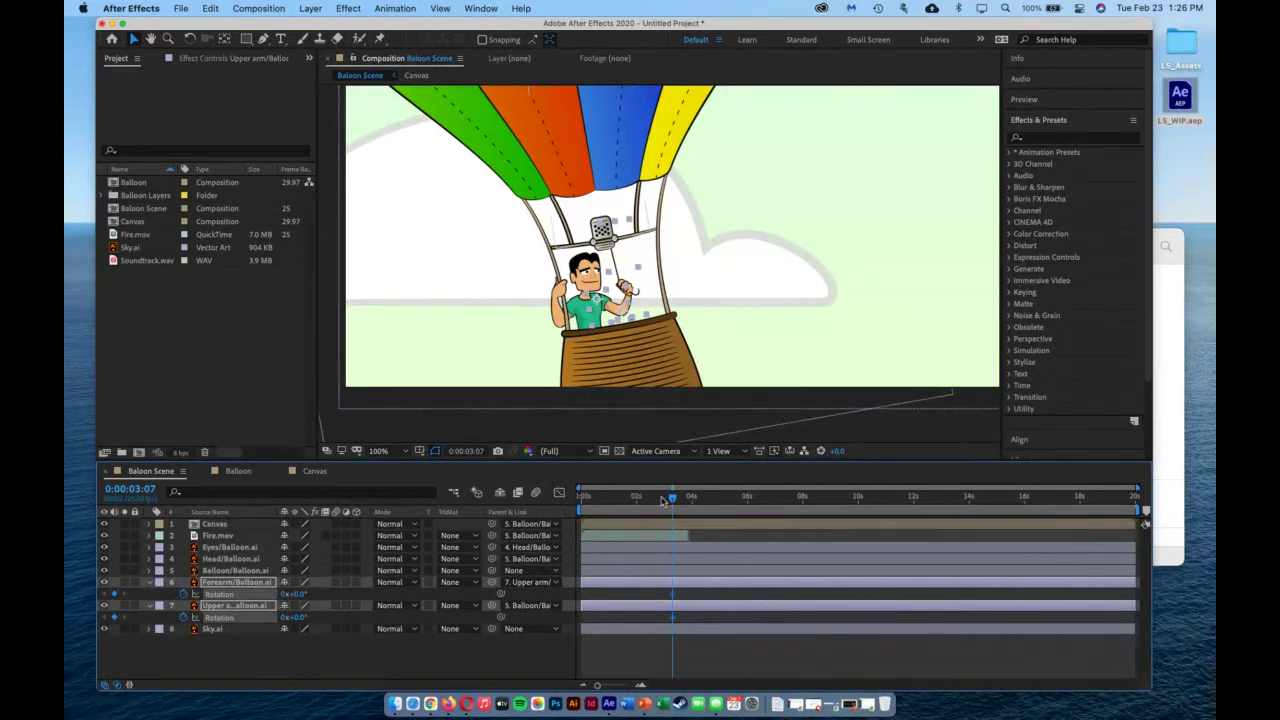
At 0:00:03:17, set the Forearm layer's rotation to -35° and the Upper arm layer's rotation to 45°.
drag(674, 503, 685, 503)
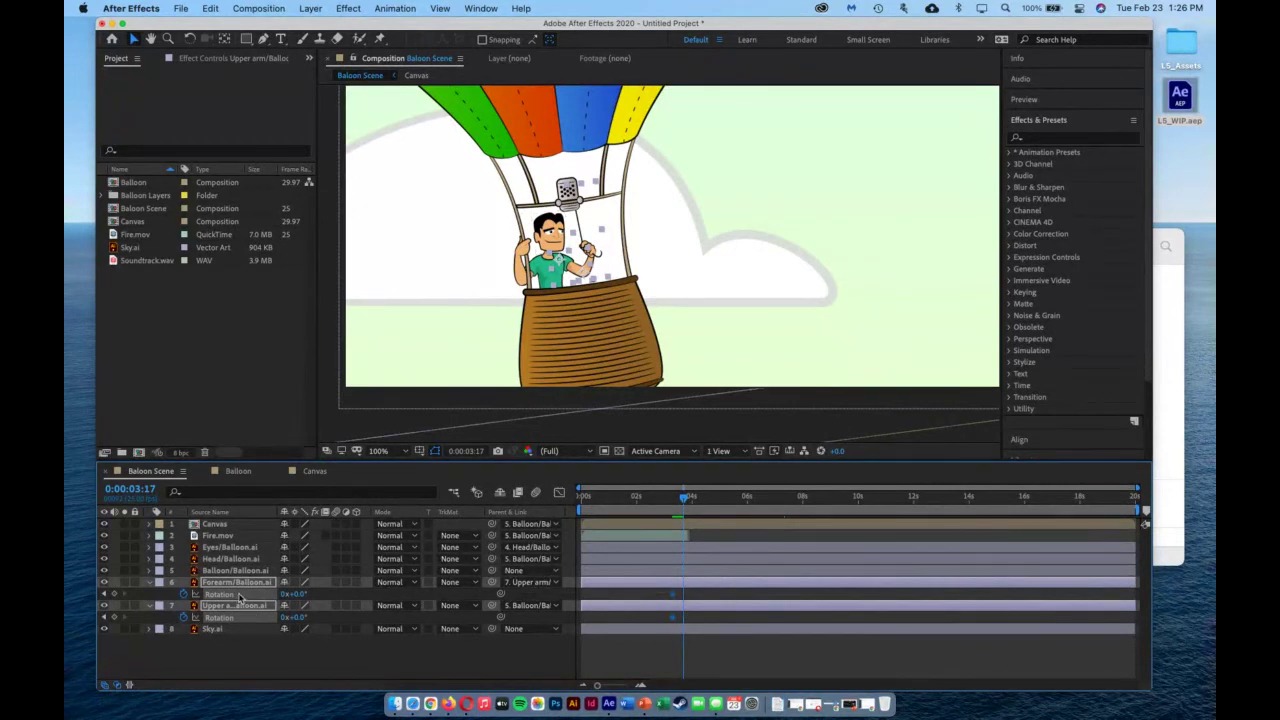
drag(292, 594, 300, 604)
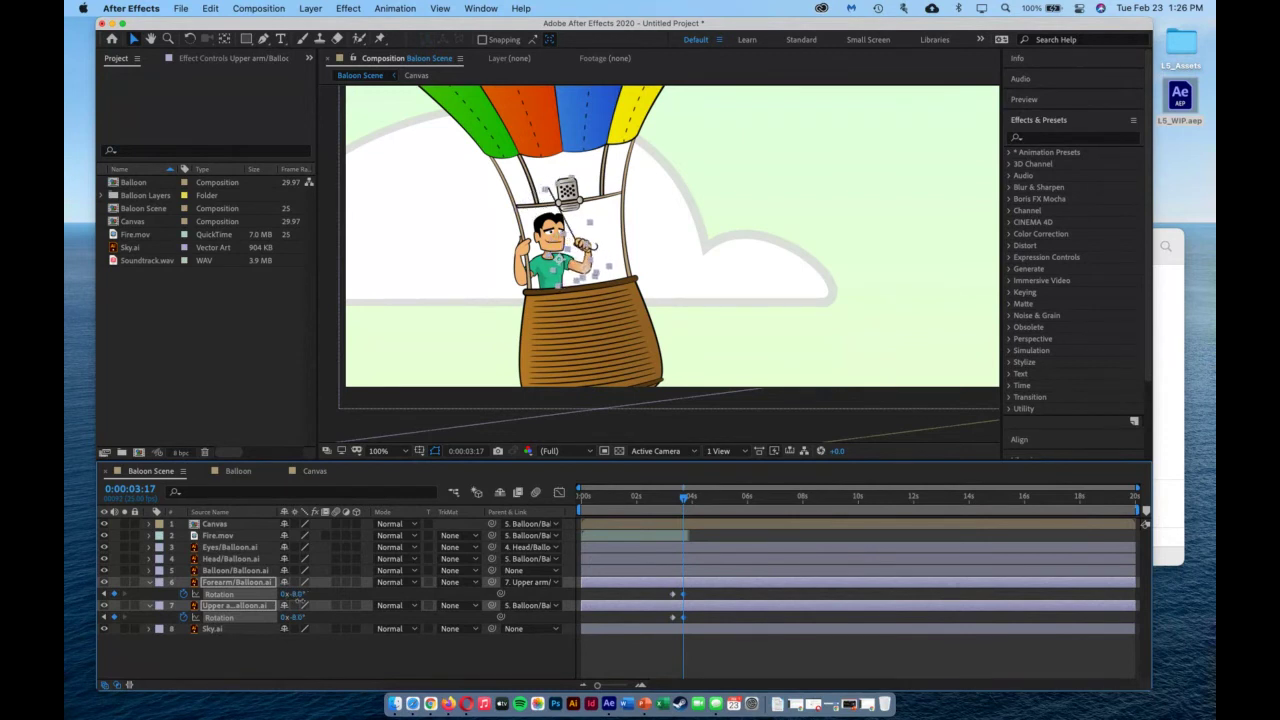
click(234, 660)
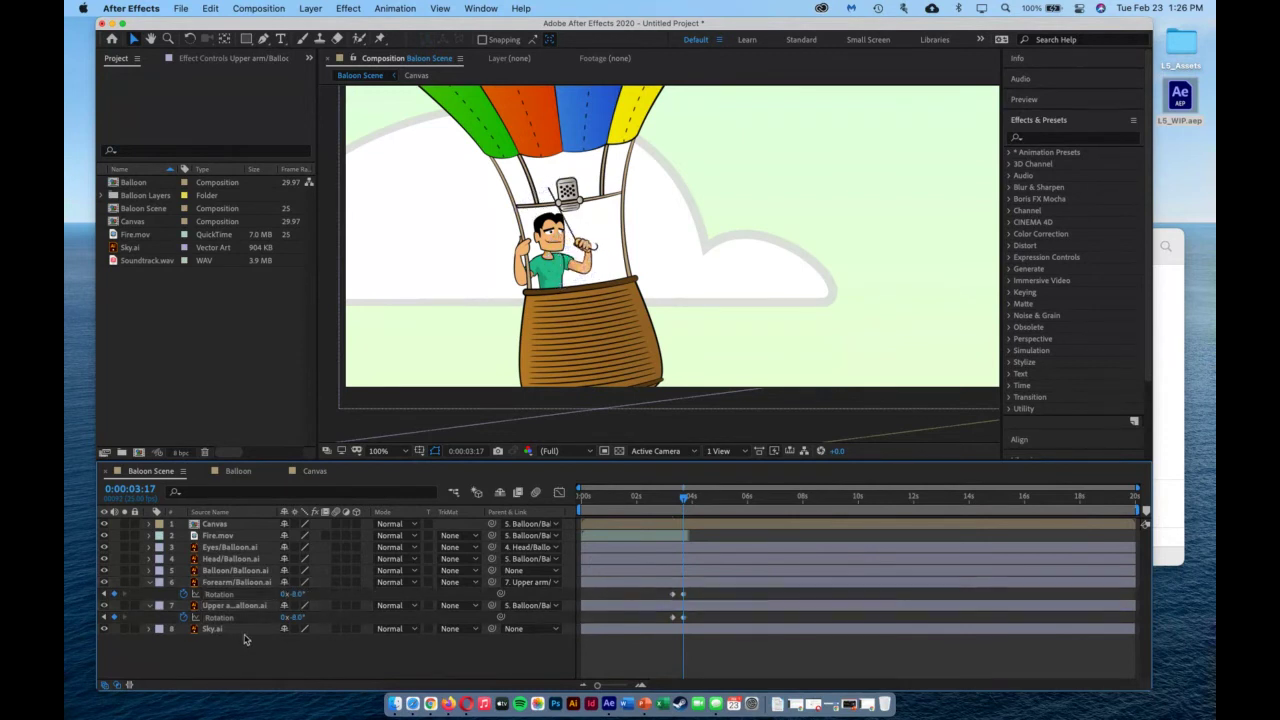
click(244, 583)
drag(290, 594, 290, 594)
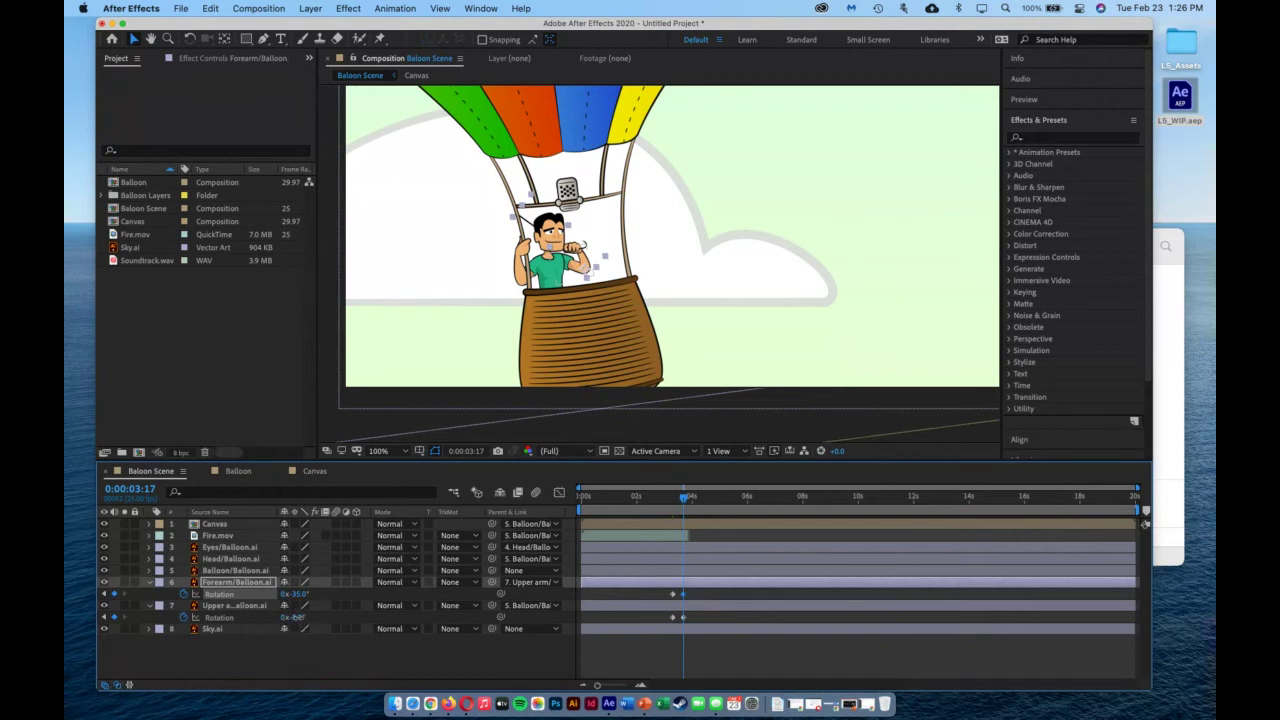
drag(297, 620, 333, 620)
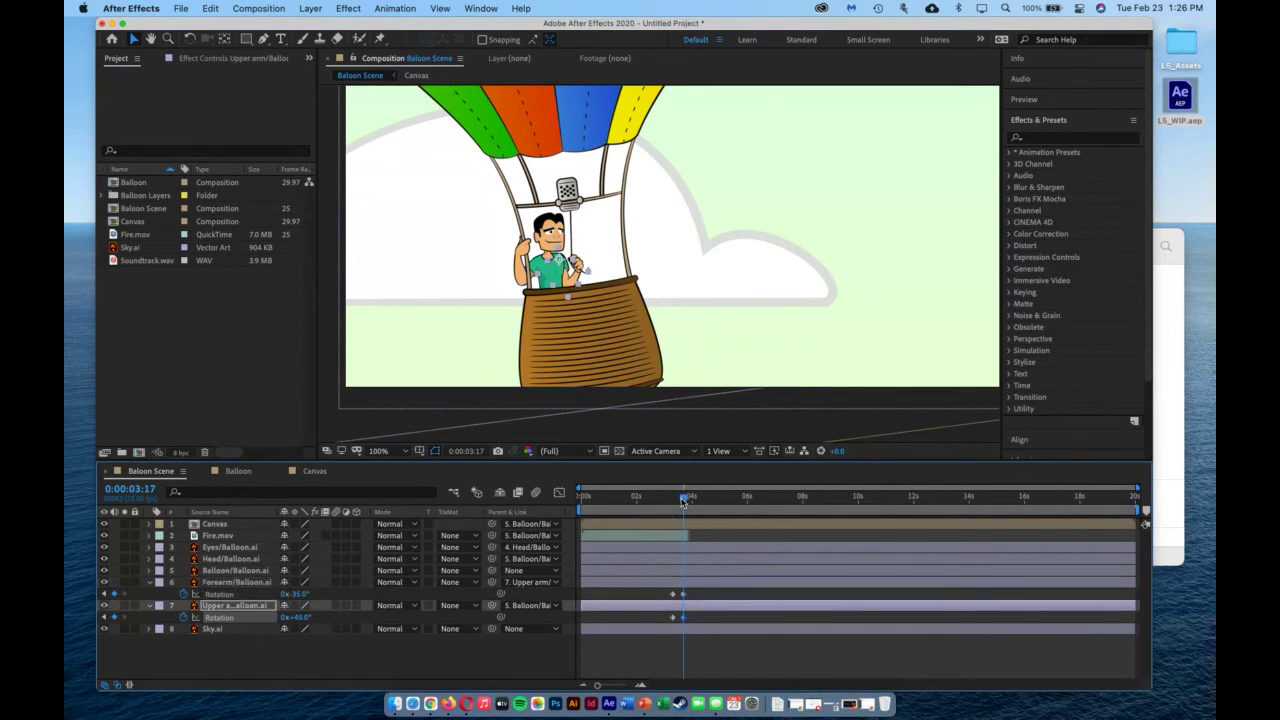
mouse_move(683, 502)
mouse_down()
mouse_move(669, 504)
mouse_move(682, 509)
mouse_up()
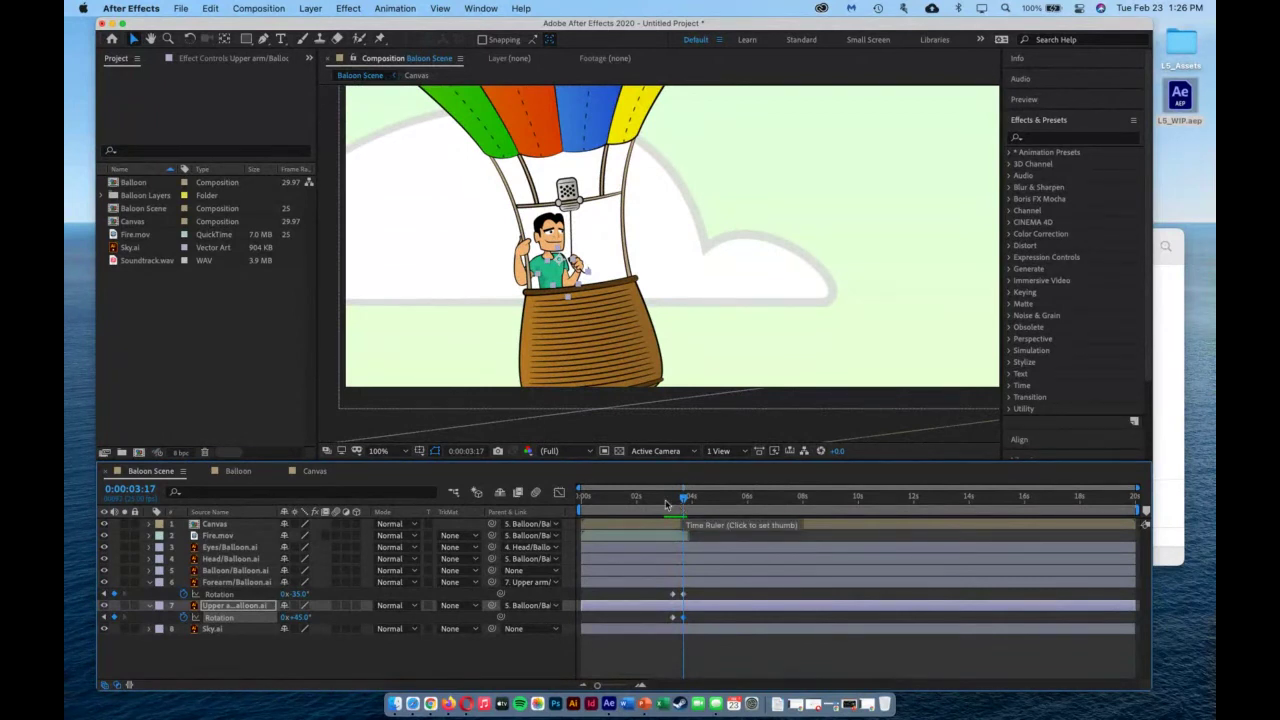
At 0:00:05:00, set the rotation of both the Forearm and Upper arm layers to 0° and scrub through the arm motion.
drag(685, 503, 721, 507)
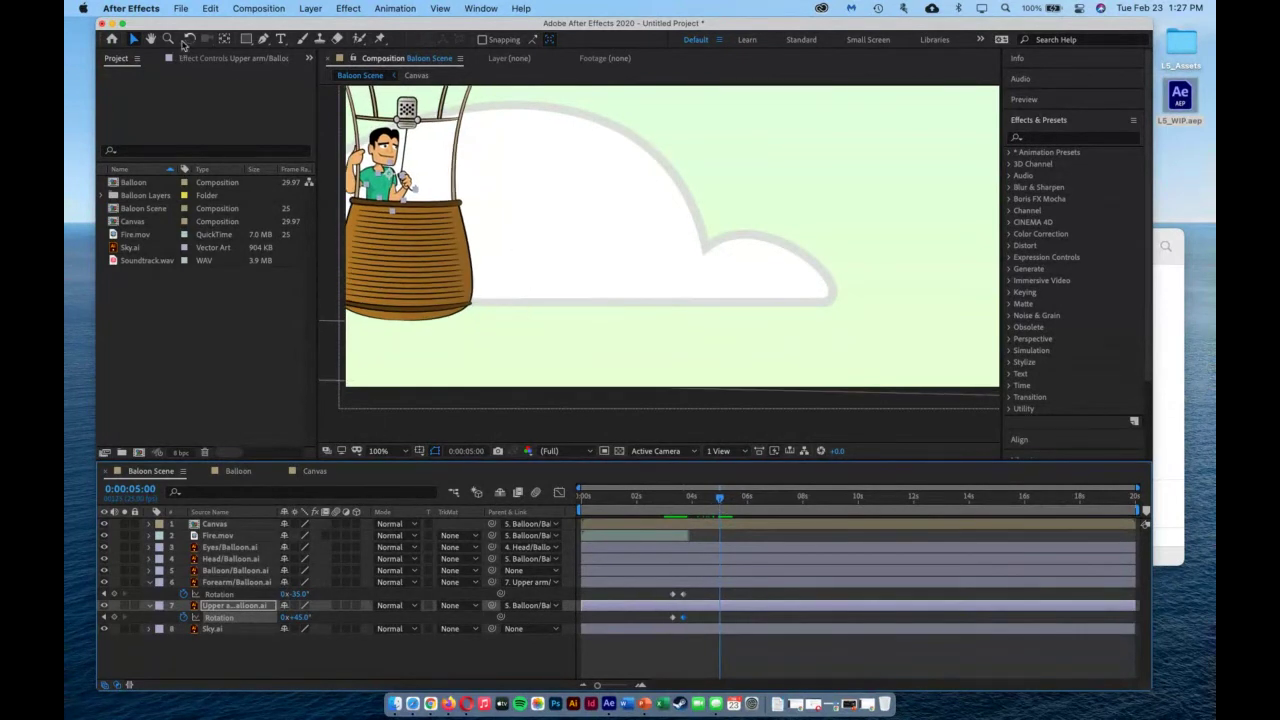
click(152, 39)
drag(481, 289, 604, 384)
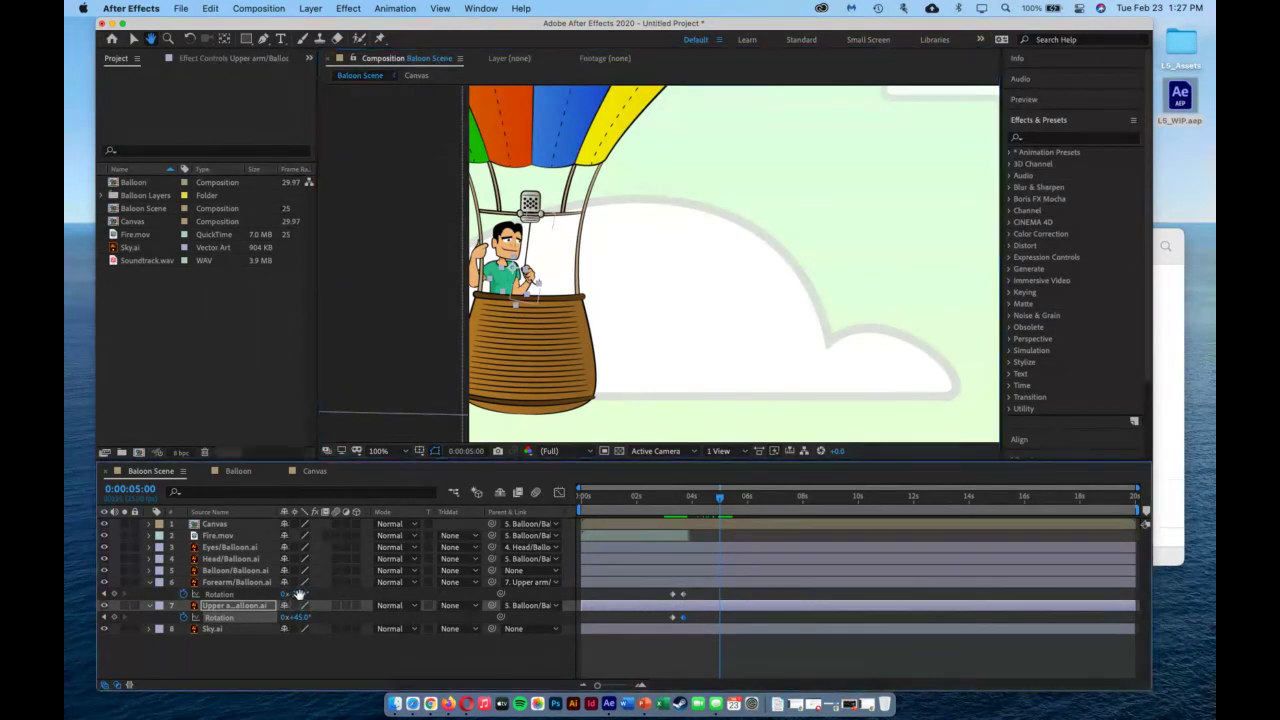
key(v)
drag(297, 594, 300, 600)
click(299, 594)
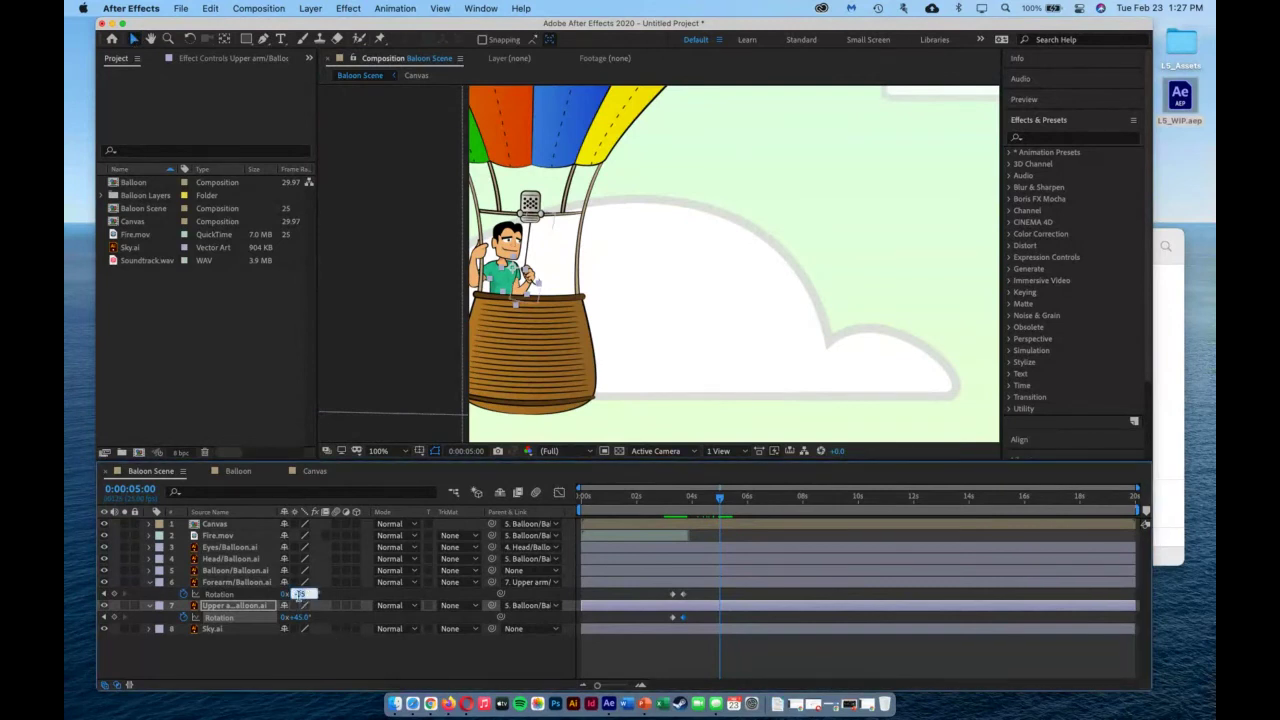
click(298, 617)
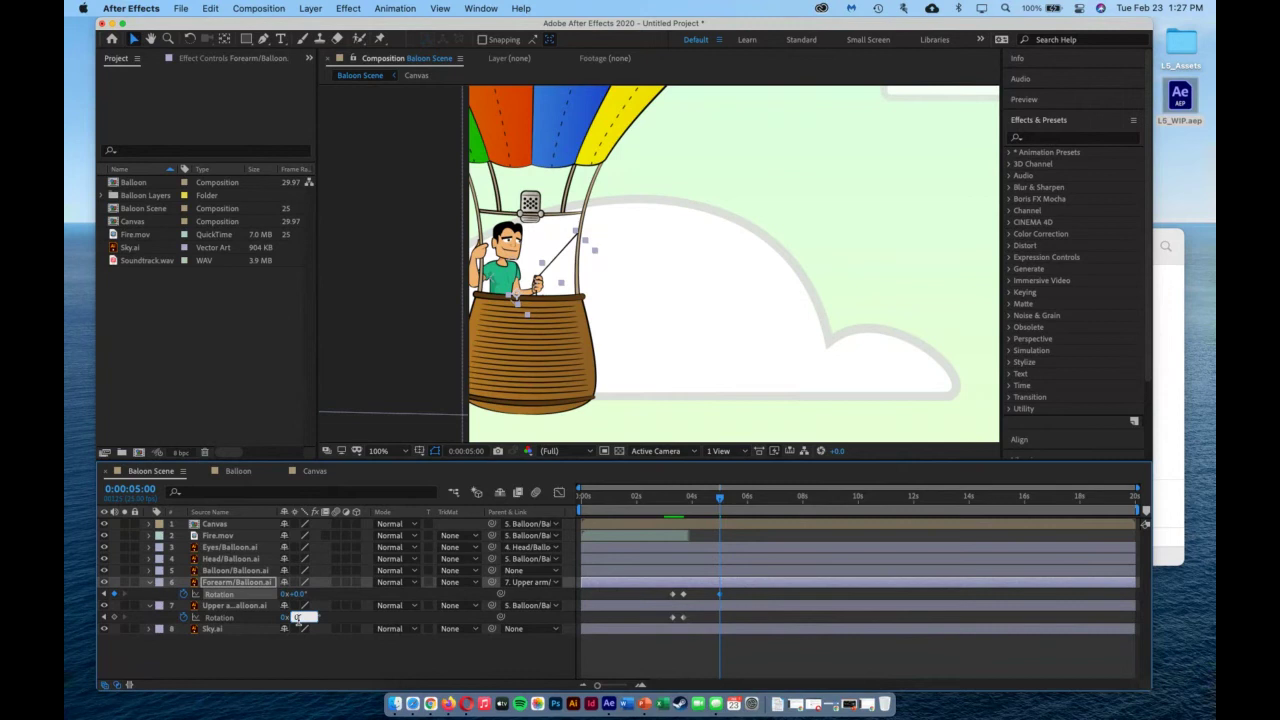
key(shift+Tab)
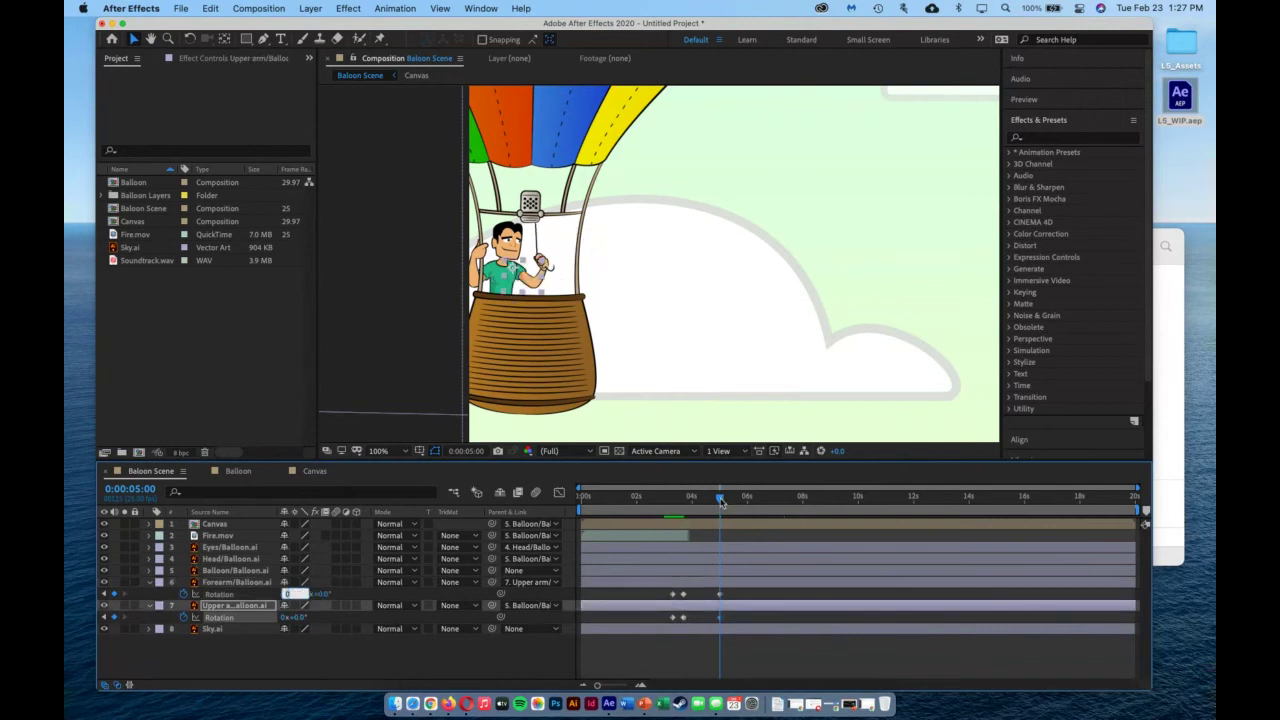
drag(720, 502, 752, 505)
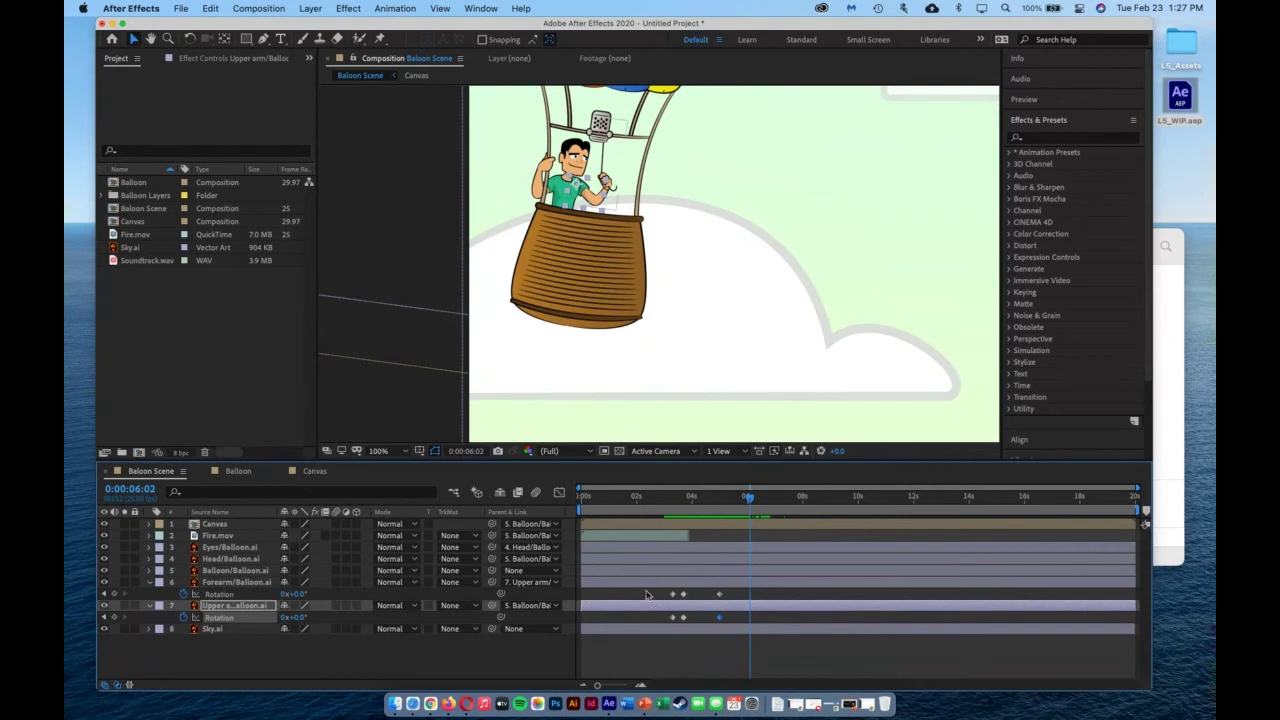
Select the Rotation keyframes of both arm layers and try to duplicate them at 0:00:10:15.
click(682, 595)
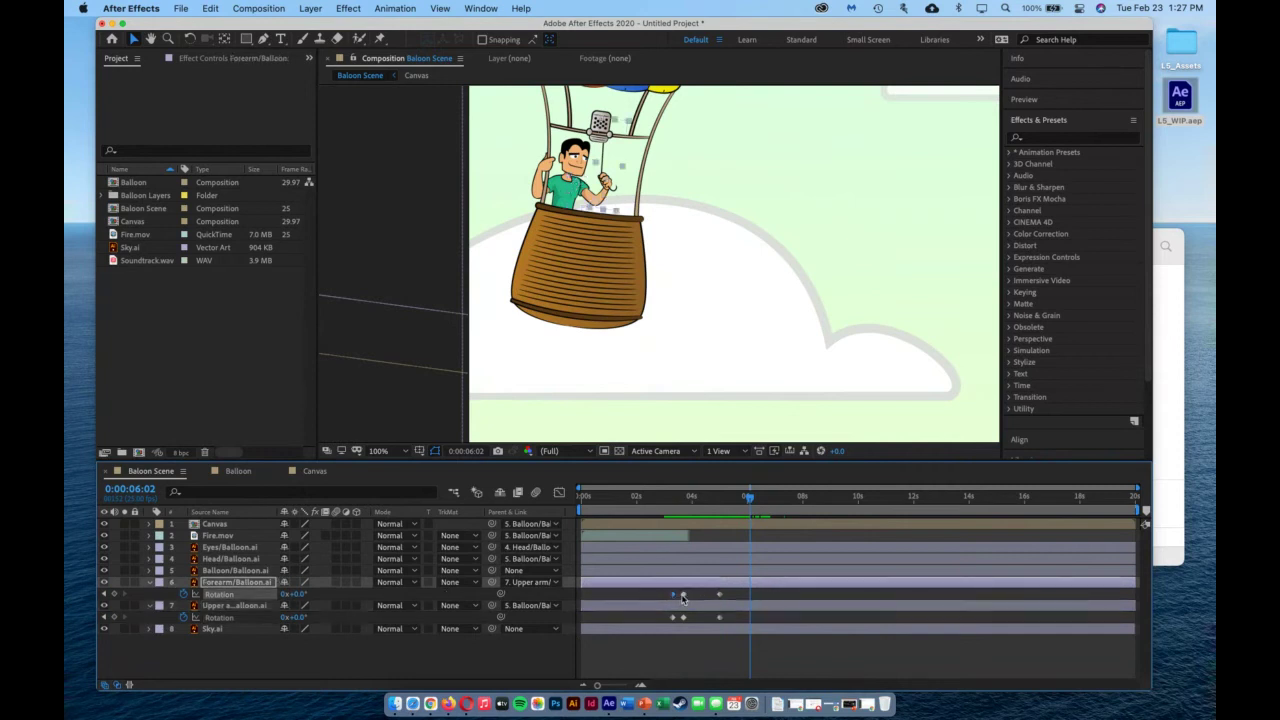
mouse_move(682, 598)
shift+click(719, 594)
shift+click(717, 618)
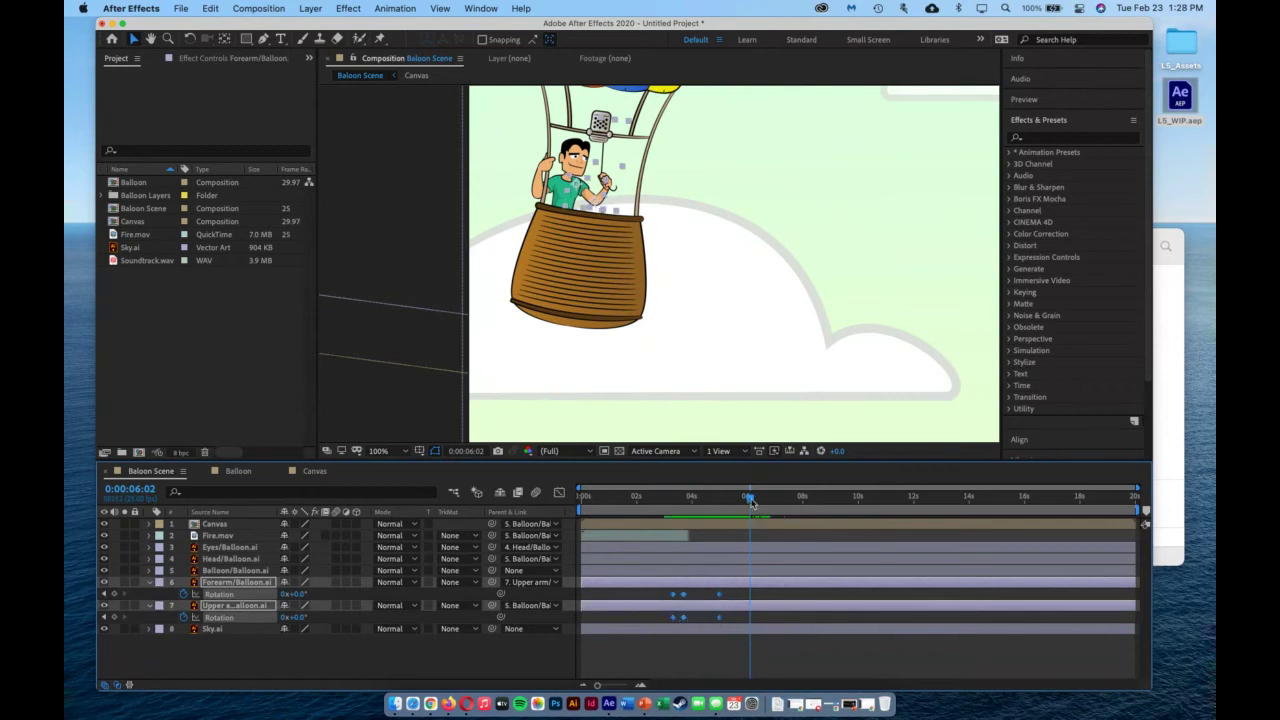
drag(750, 498, 876, 500)
key(super+d)
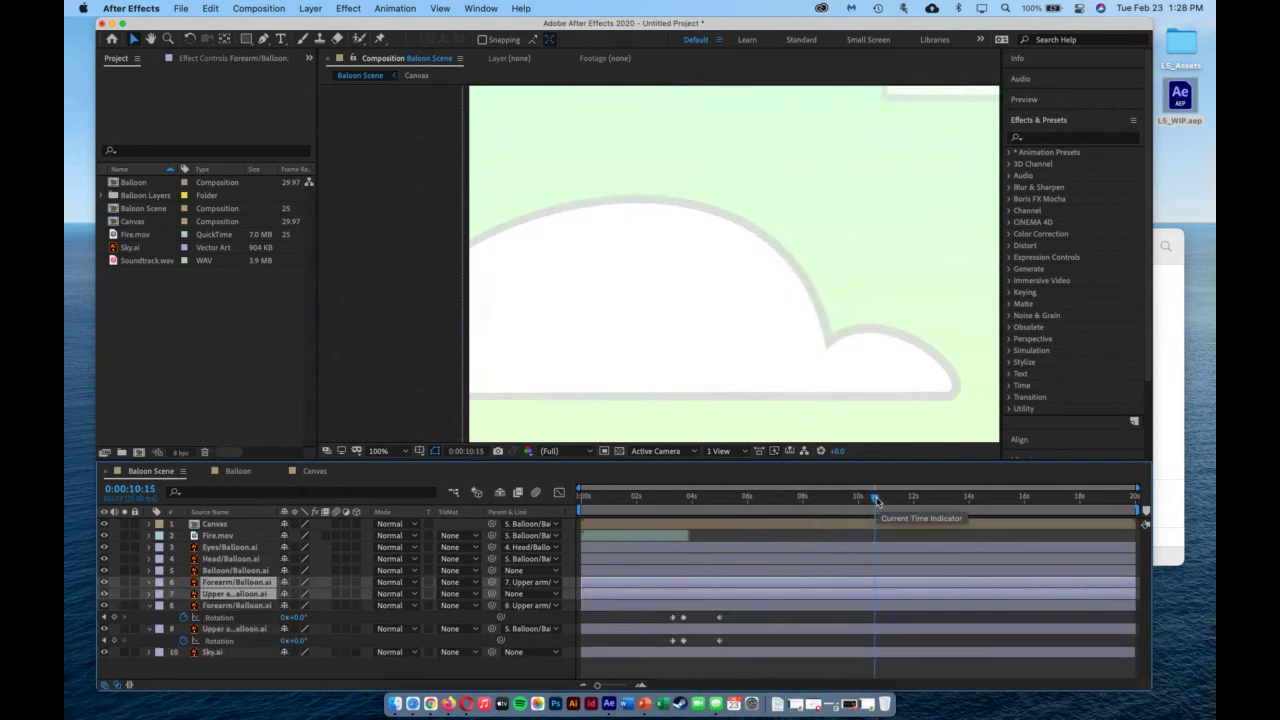
key(super+z)
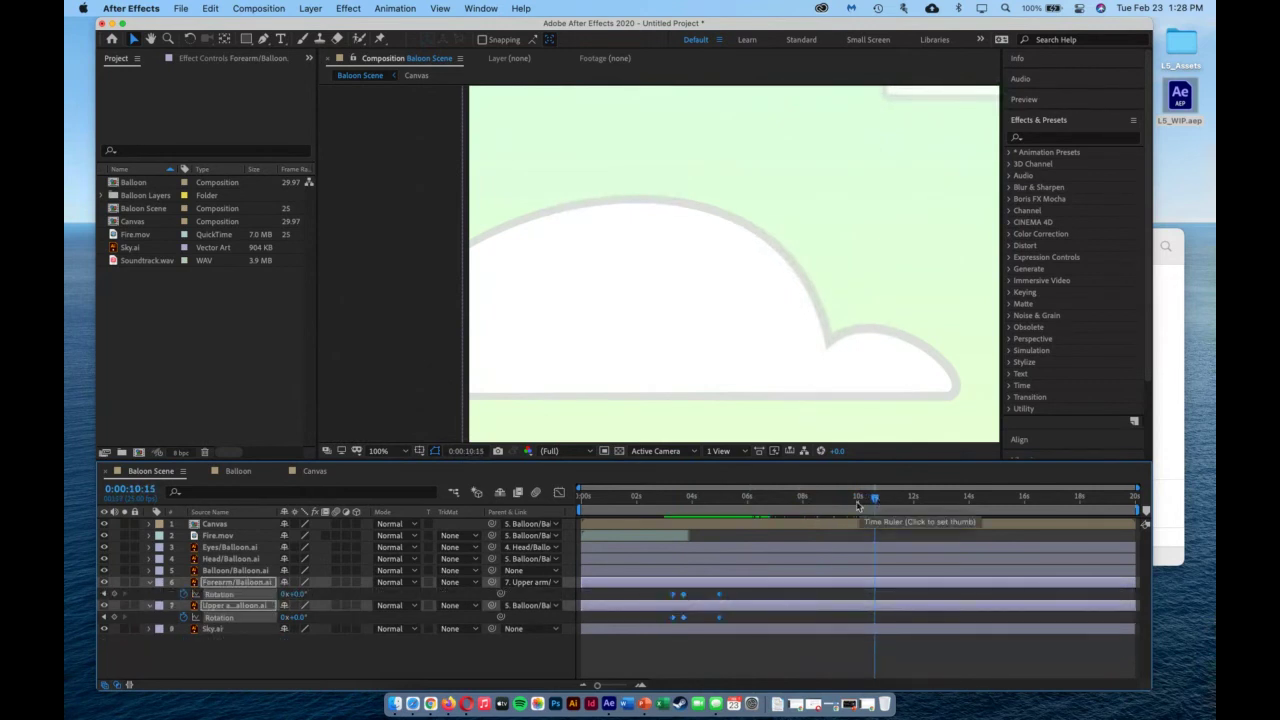
Start Rotation keyframes on the Head layer at 0:00:03:08.
drag(876, 500, 743, 505)
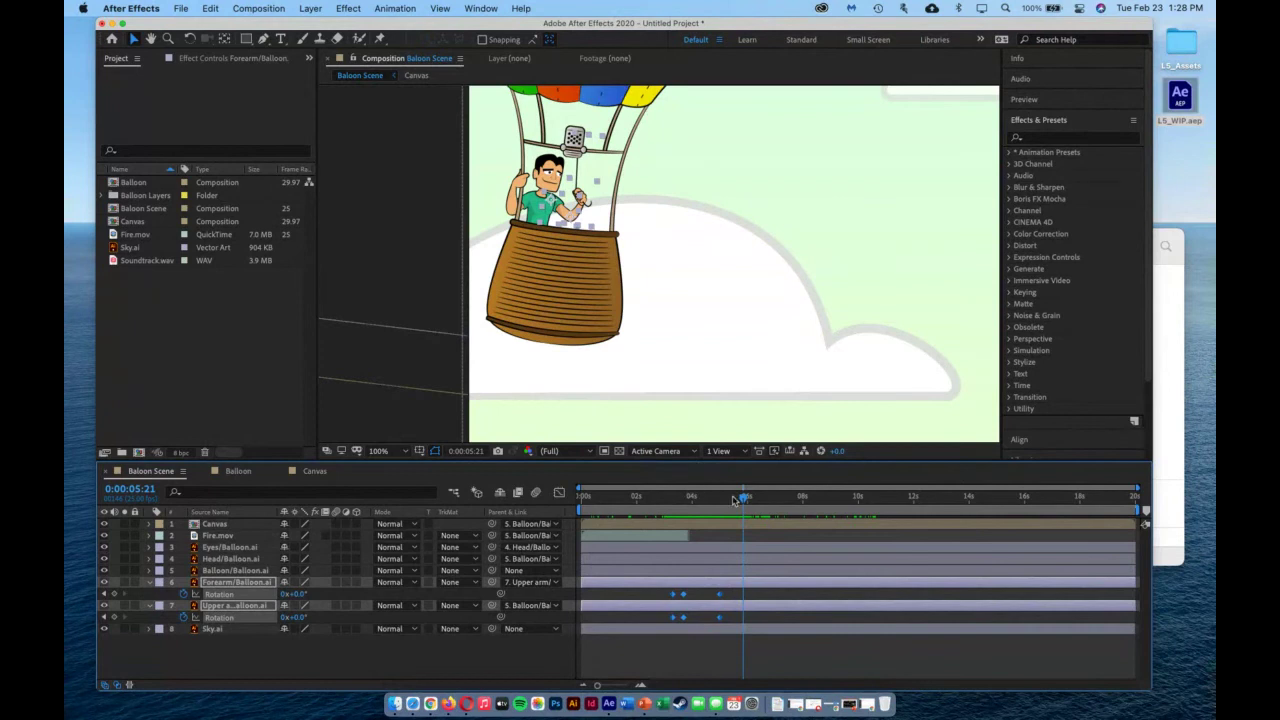
drag(745, 500, 675, 507)
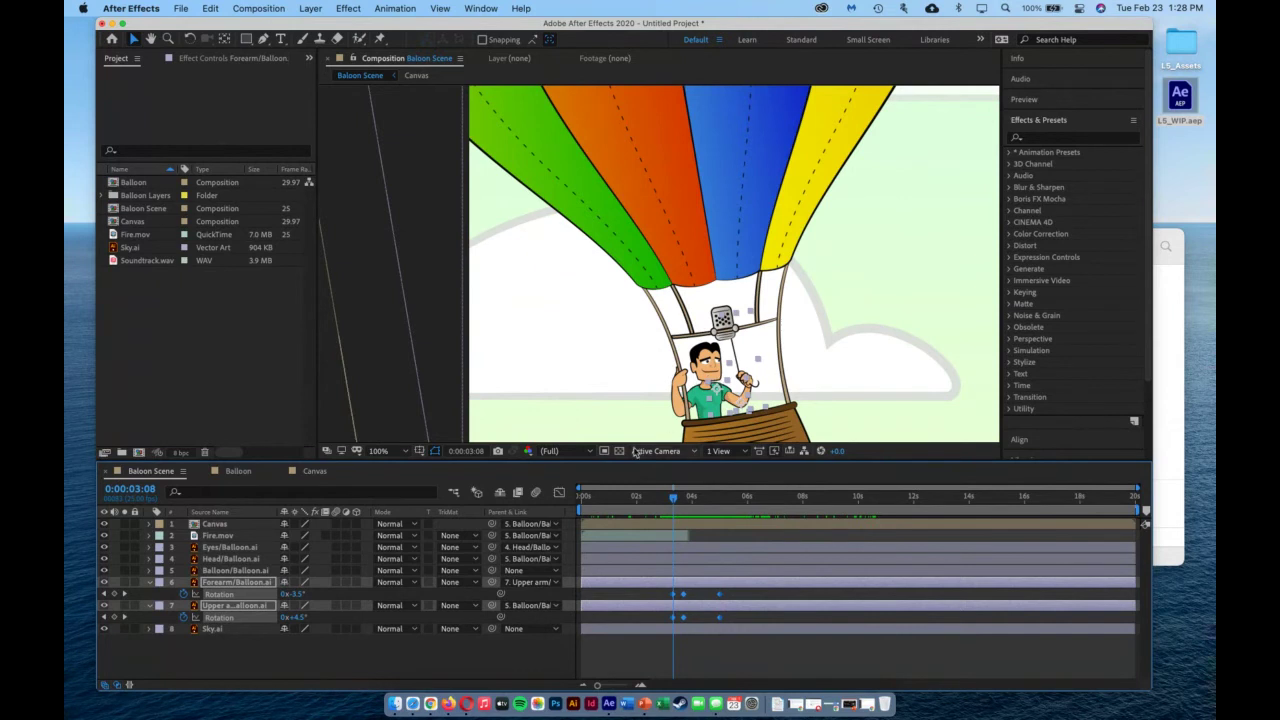
click(233, 559)
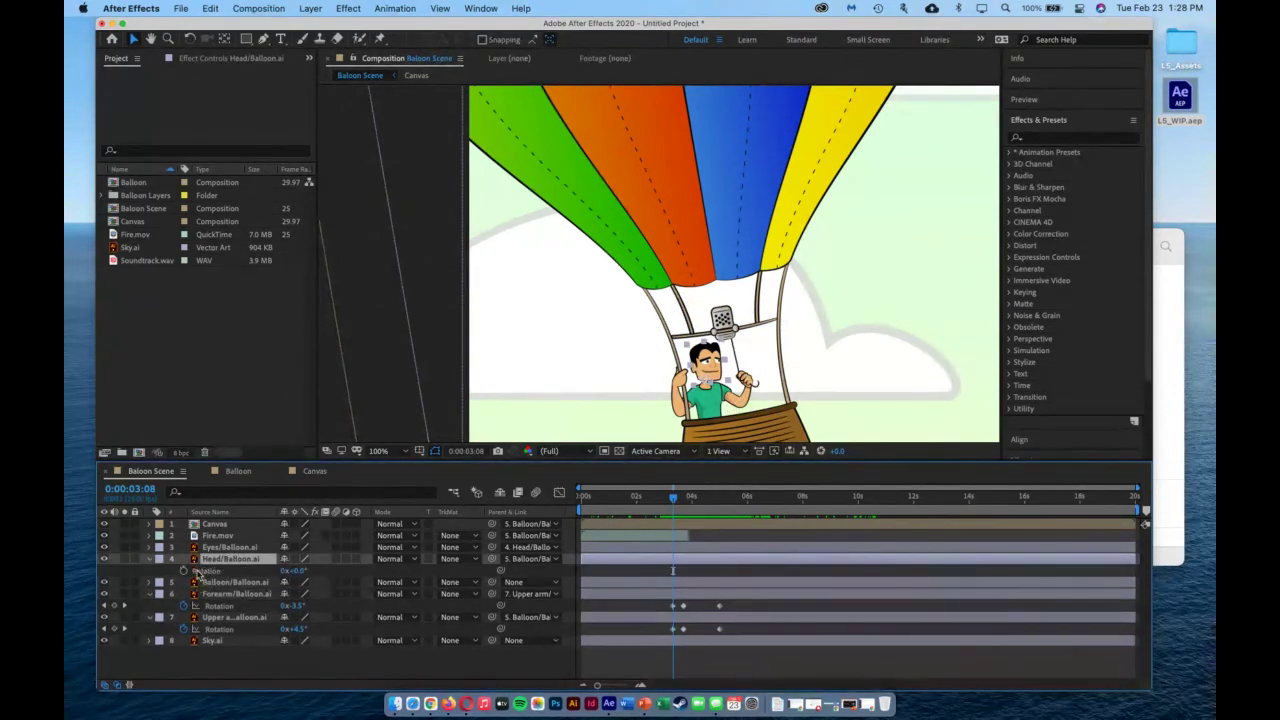
key(r)
click(183, 570)
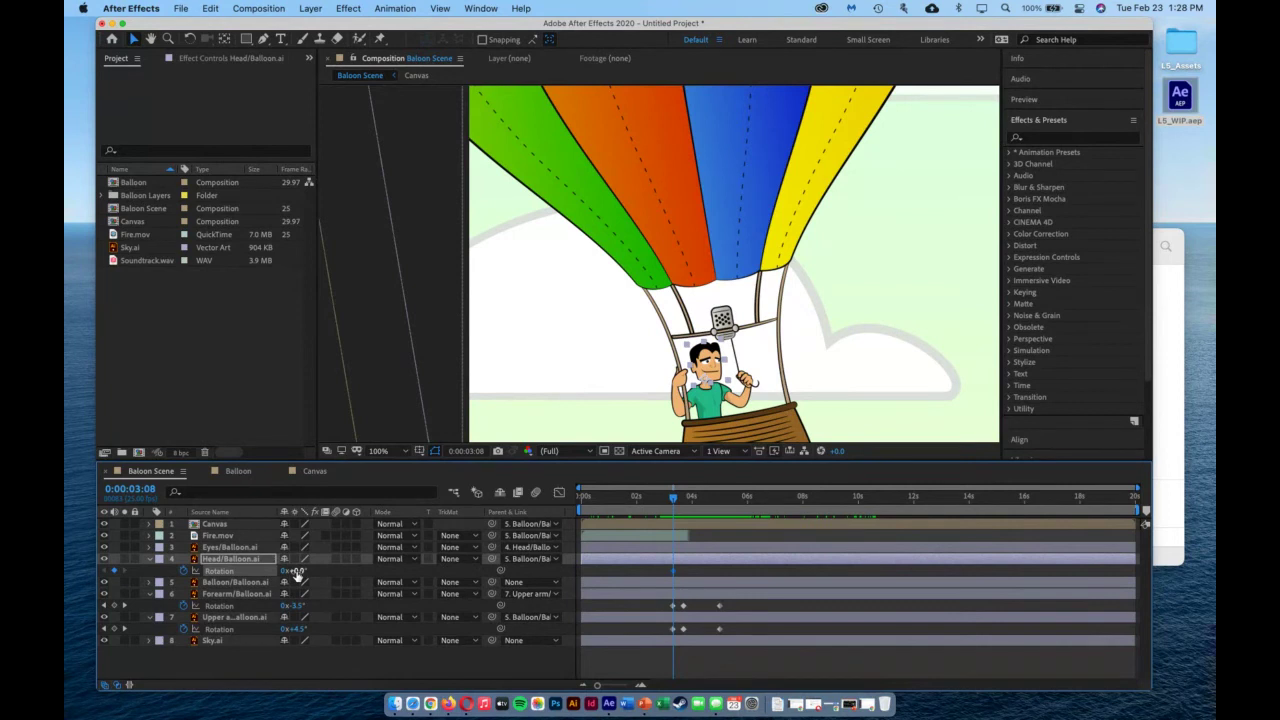
At 0:00:03:18, set the Head layer's rotation to -25°.
click(674, 498)
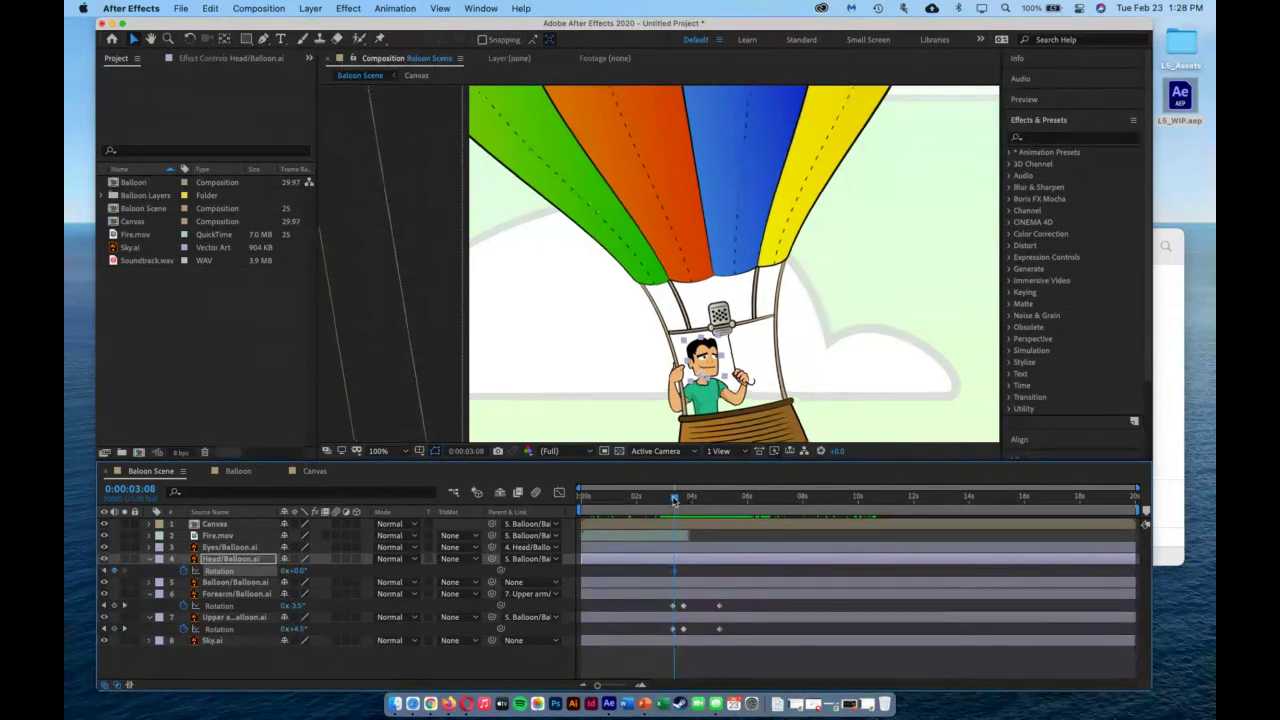
drag(674, 498, 684, 499)
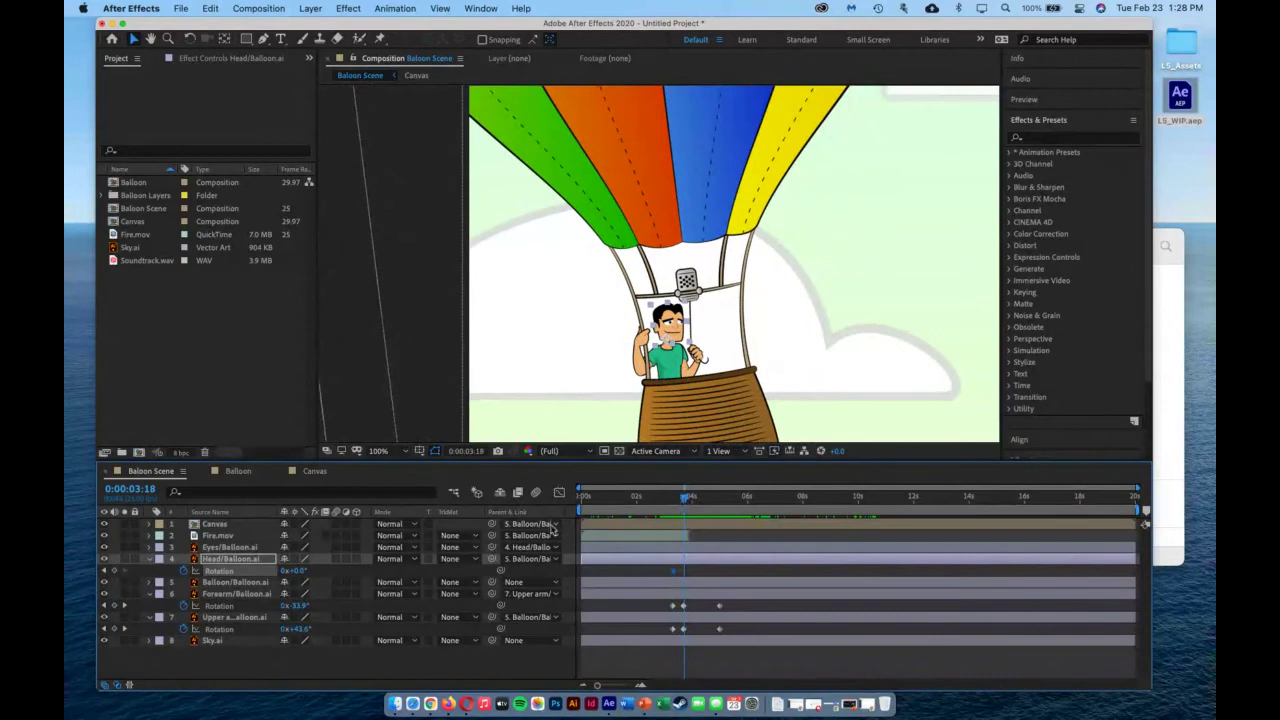
drag(296, 571, 296, 571)
drag(284, 571, 285, 577)
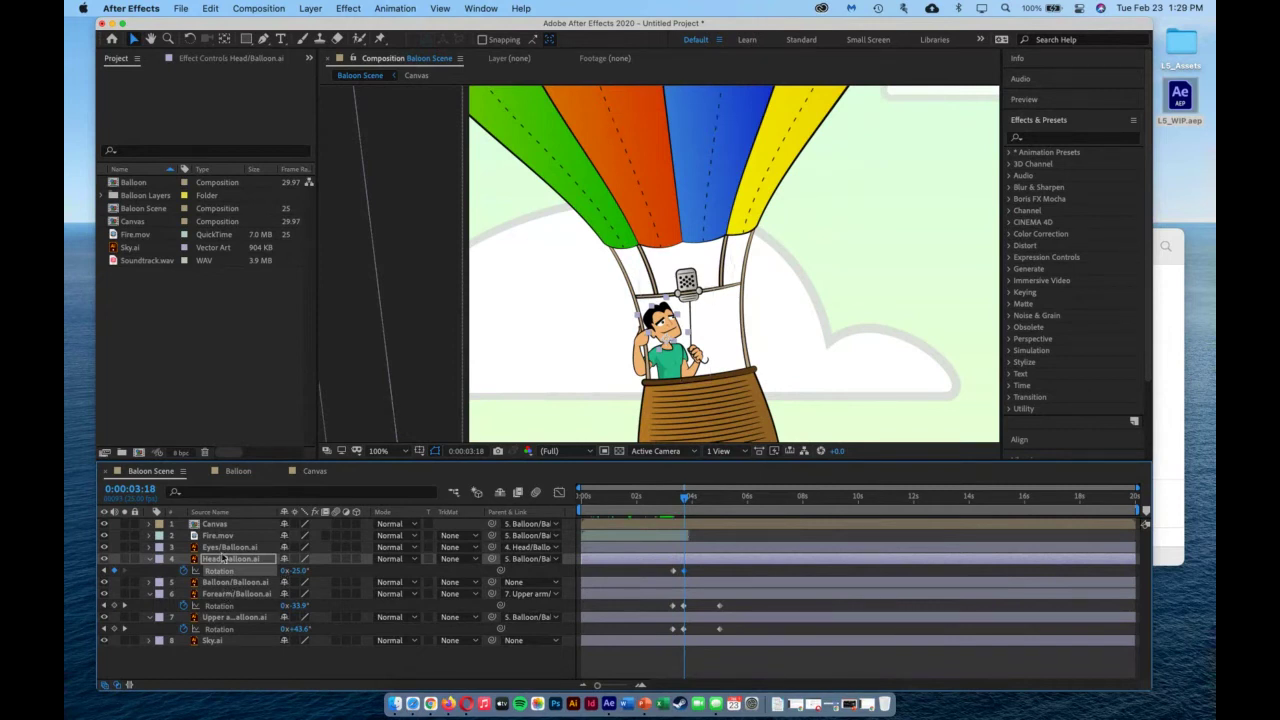
Start Position keyframes on the Eyes layer at 0:00:03:18, with the pilot's face enlarged to 400%.
key(super+Up)
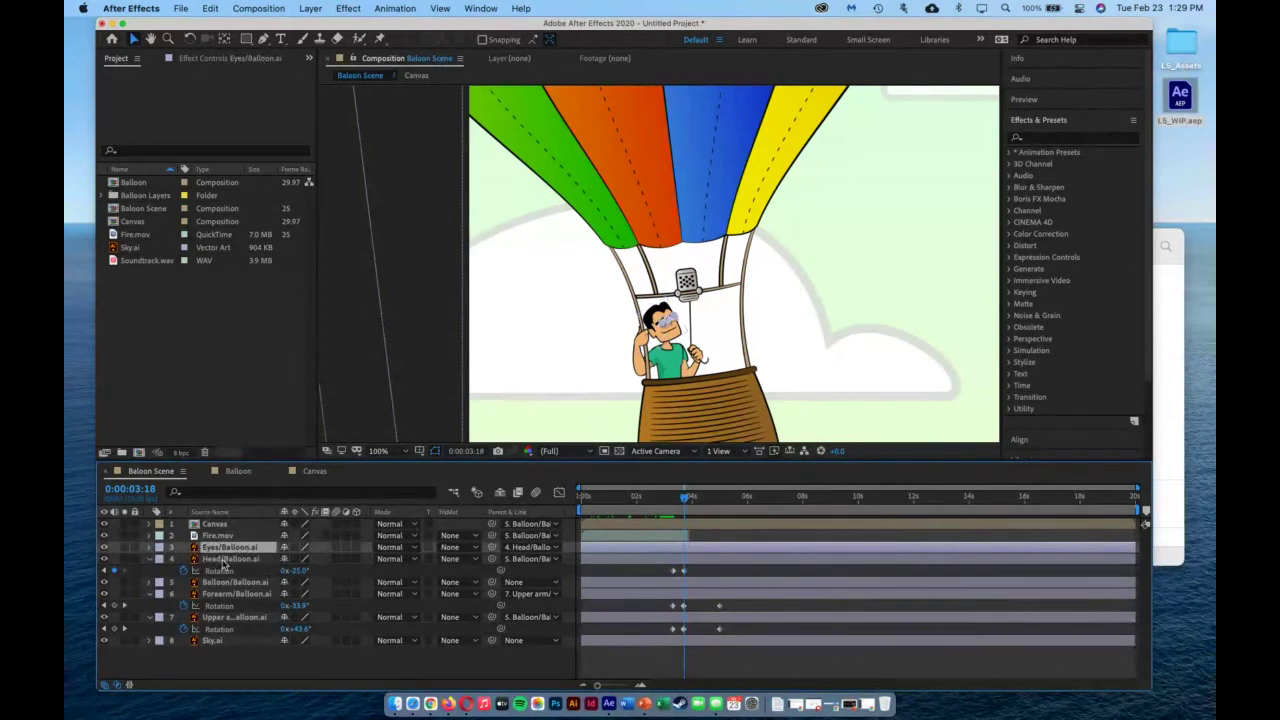
key(alt+shift+p)
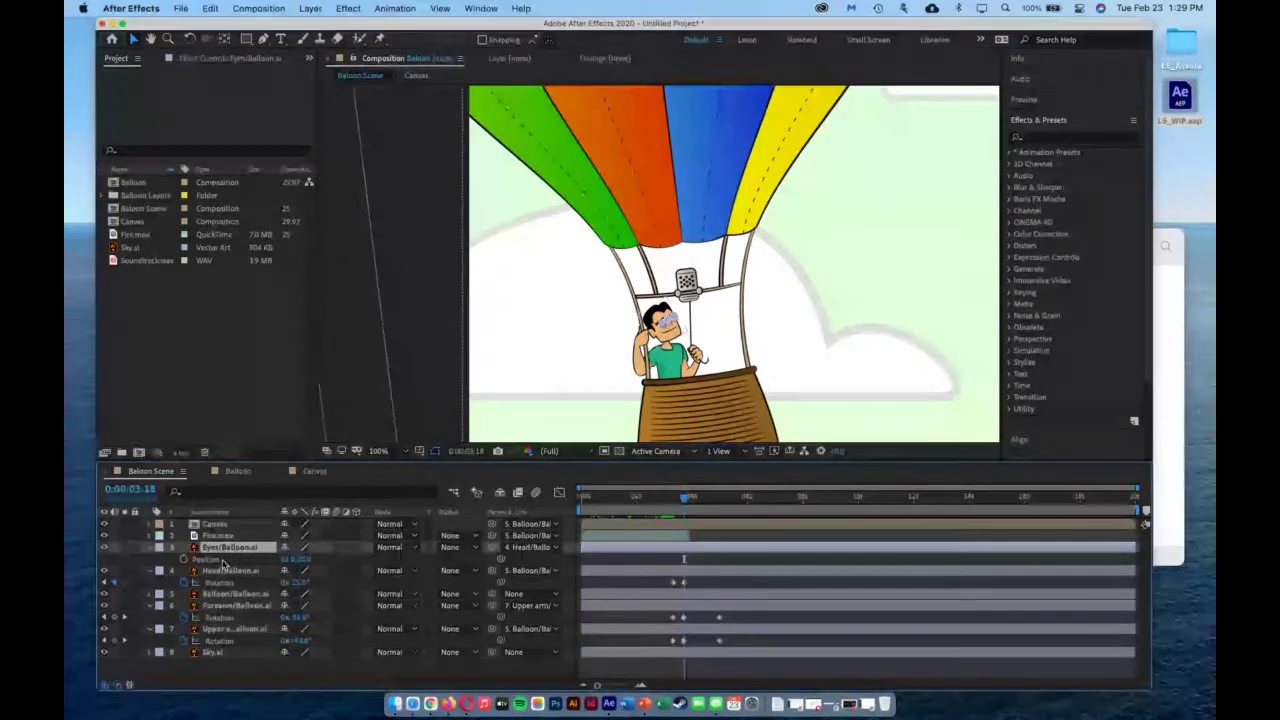
click(406, 455)
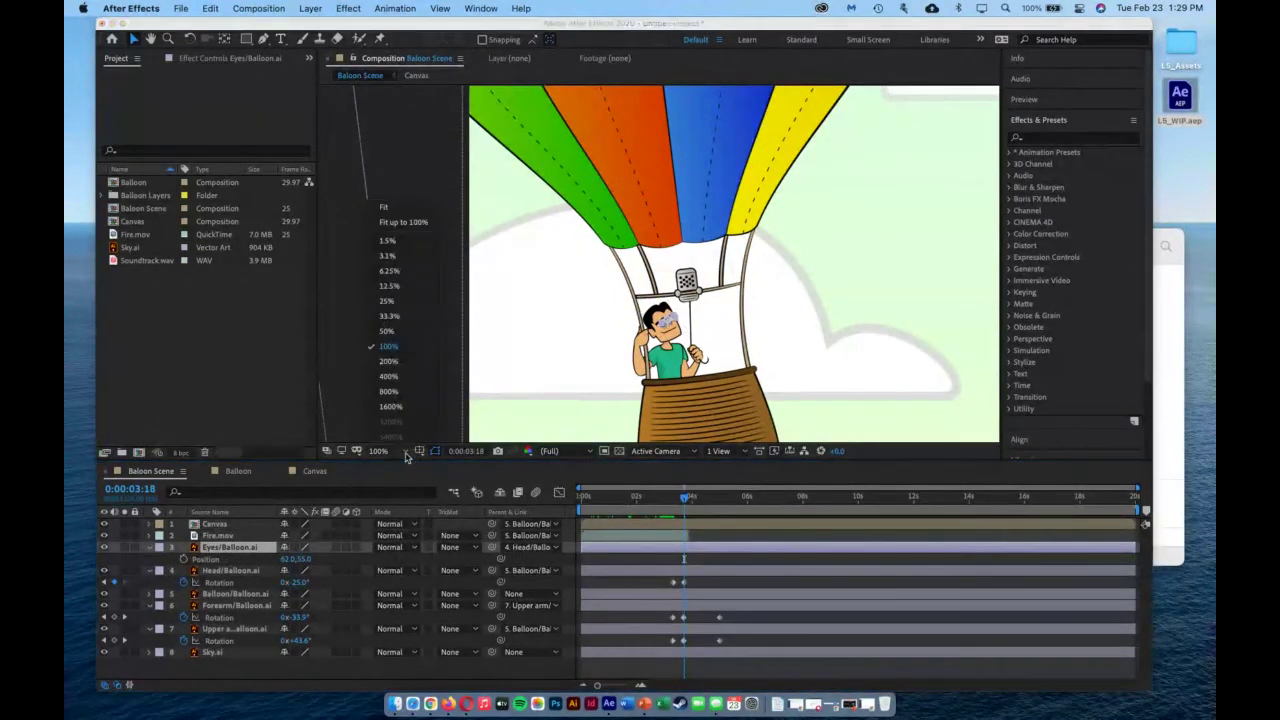
click(405, 378)
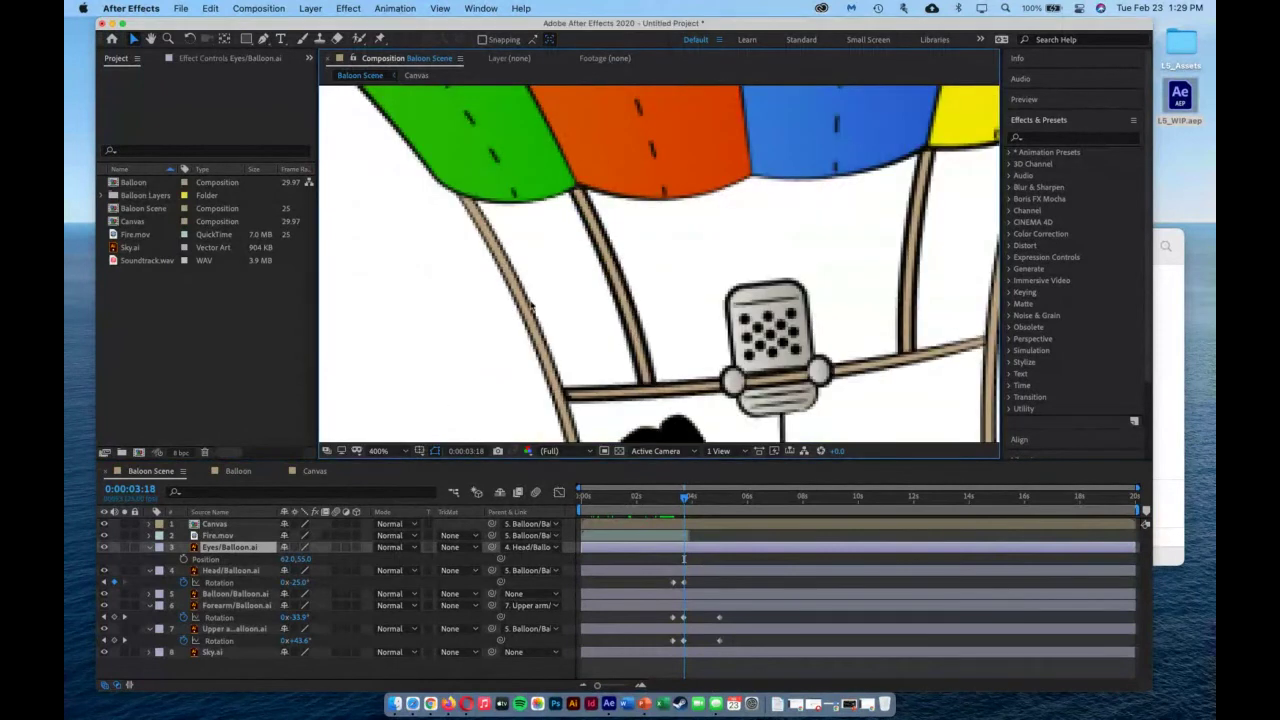
click(150, 38)
drag(773, 362, 730, 205)
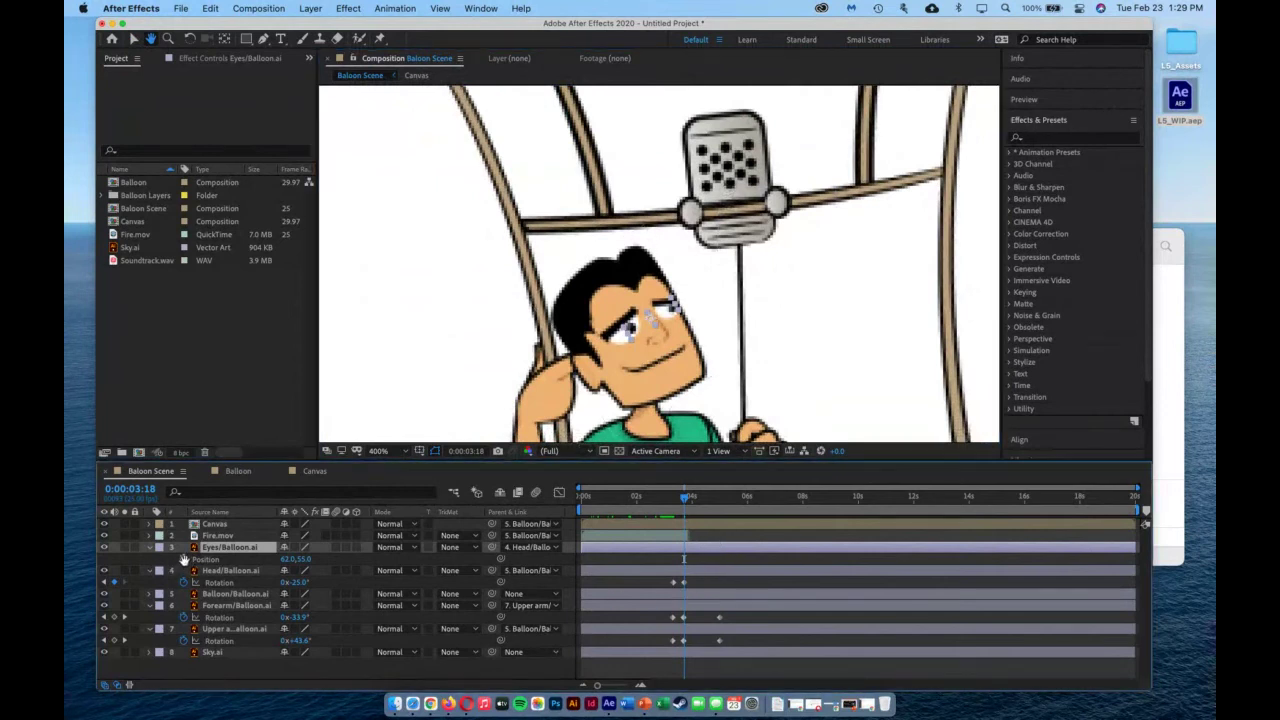
click(134, 39)
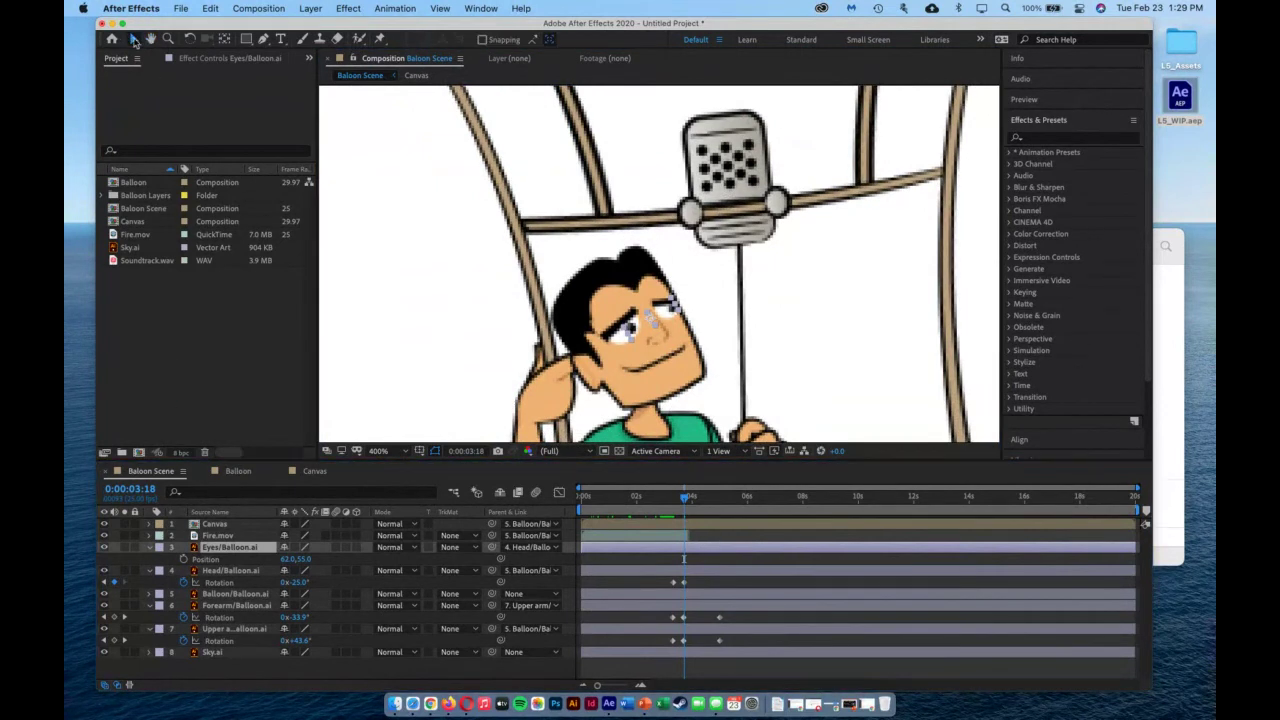
click(218, 559)
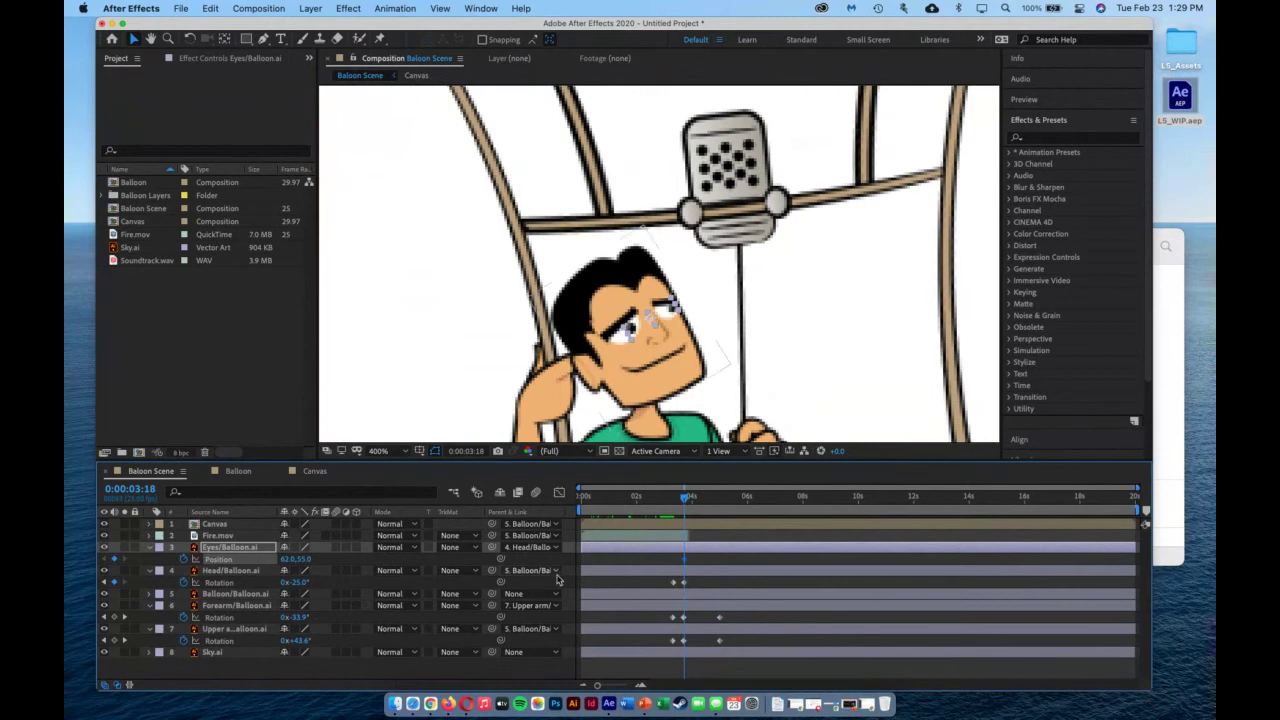
At 0:00:04:05, move the Eyes layer up to a position of about 59.6, 49.9.
mouse_move(684, 500)
mouse_down()
mouse_move(720, 503)
mouse_move(695, 498)
mouse_up()
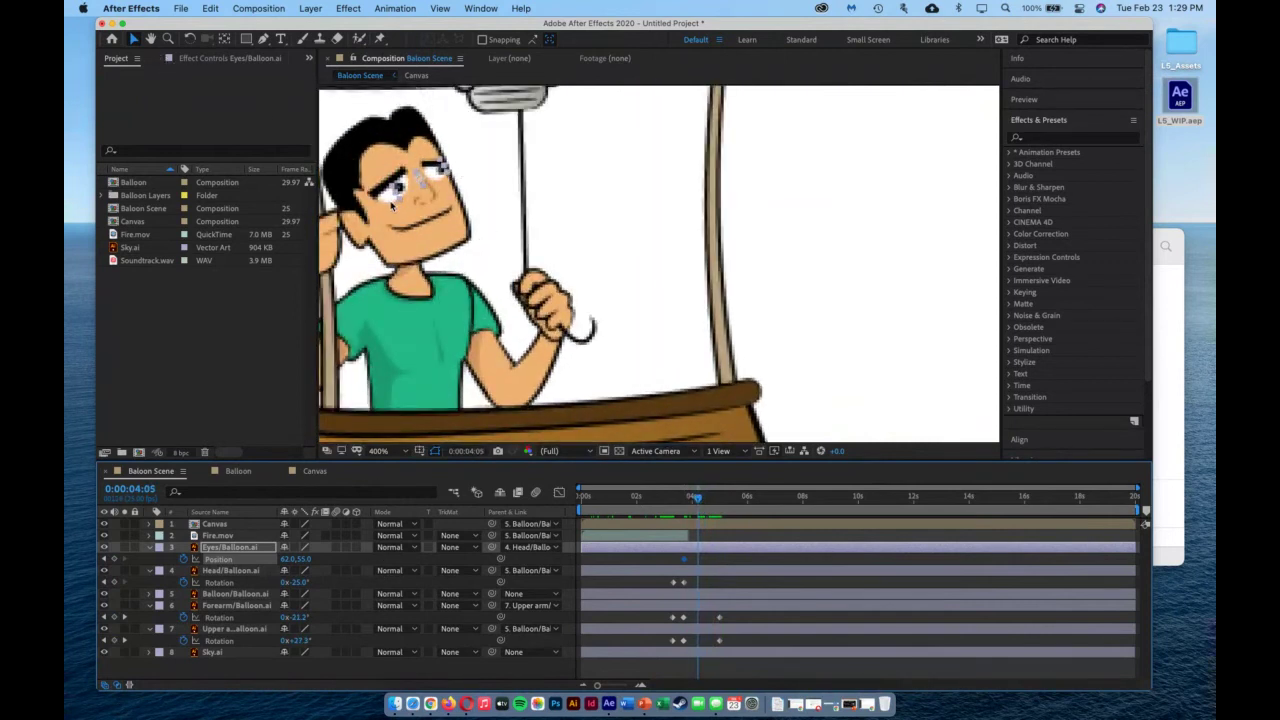
drag(392, 207, 412, 174)
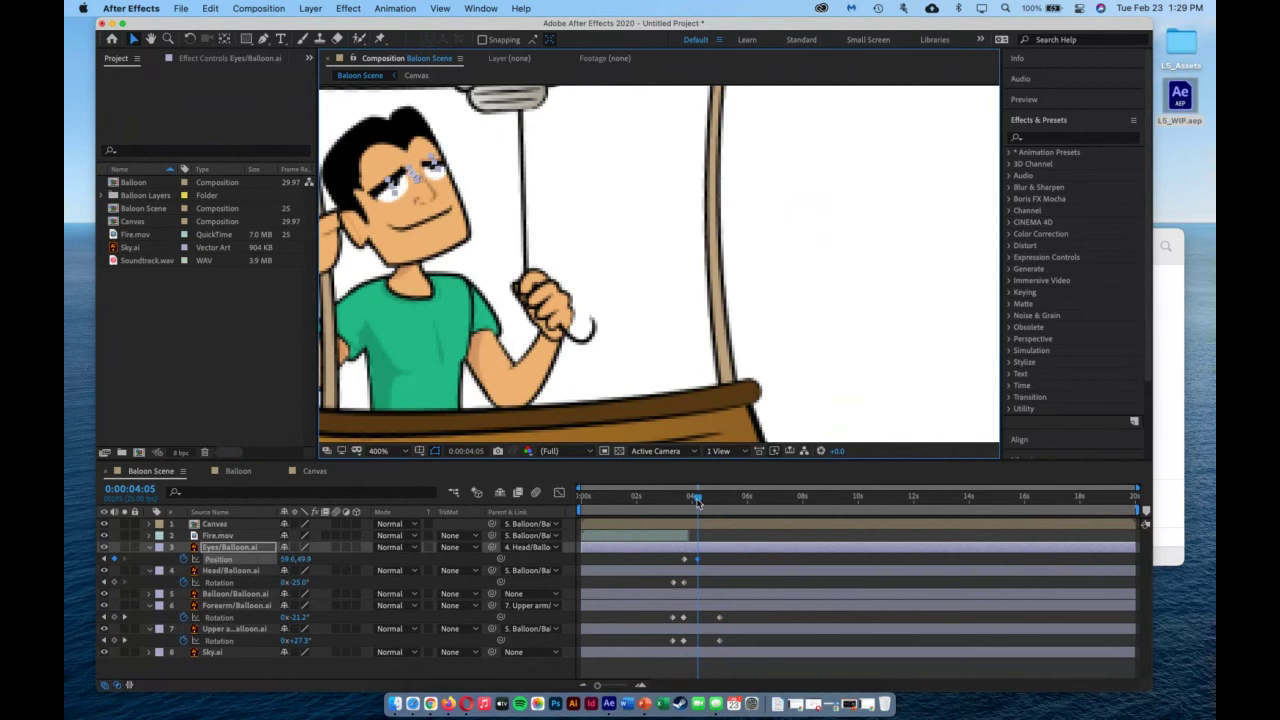
At 0:00:05:00, set the Head layer's rotation to -6°.
drag(698, 502, 721, 500)
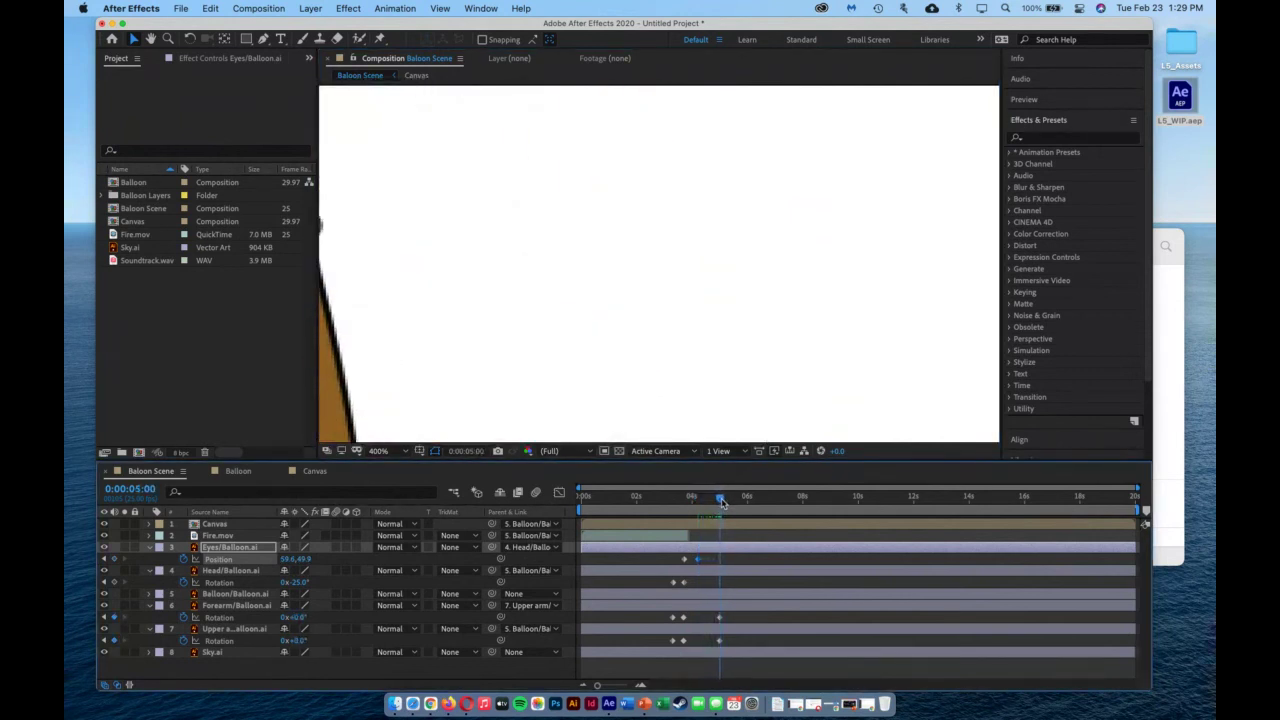
click(151, 39)
drag(410, 191, 866, 393)
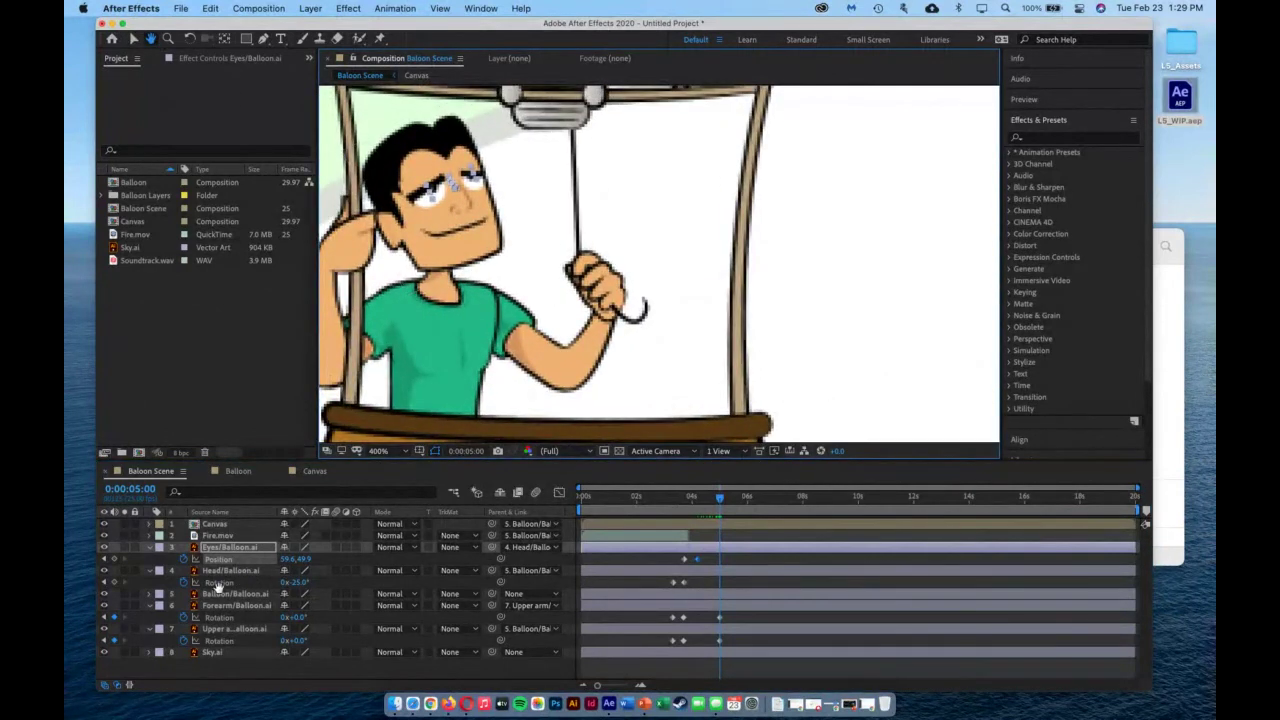
click(134, 39)
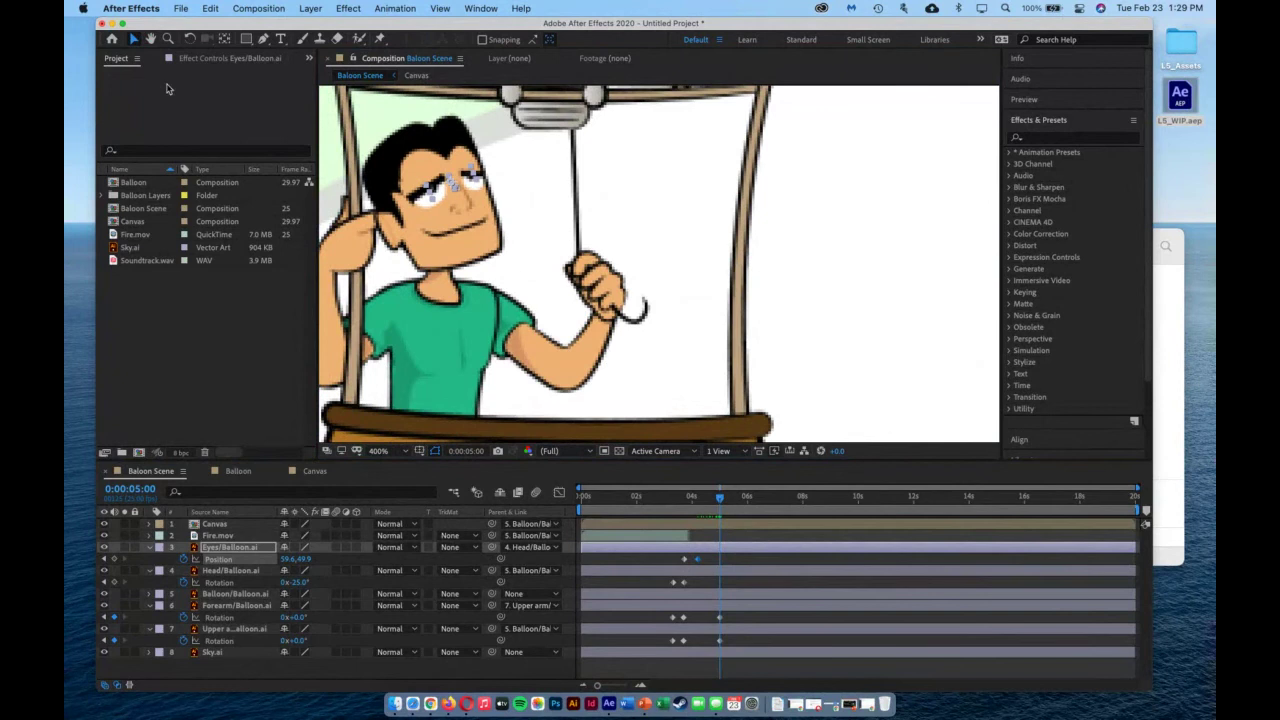
click(228, 571)
drag(294, 587, 418, 598)
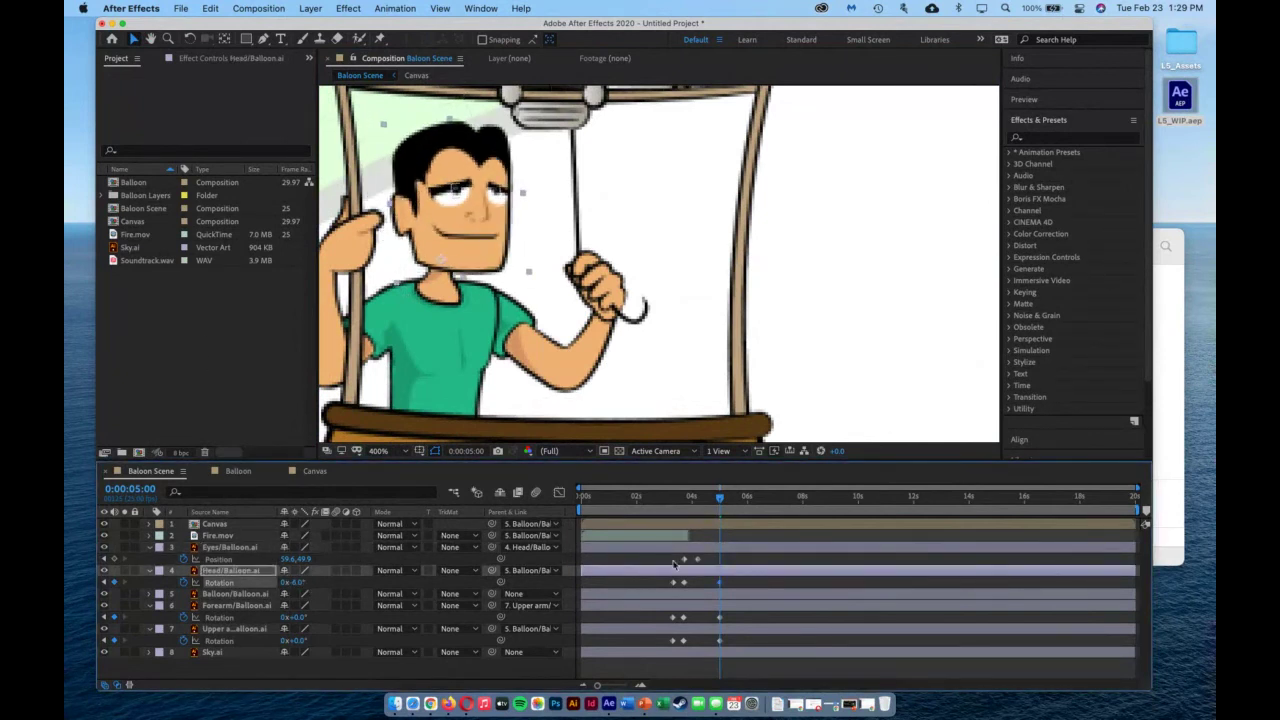
Select the Eyes layer's Position keyframes, shift the eyes slightly down to about 58.9, 52.2, and scrub through the motion at 100% zoom.
click(222, 560)
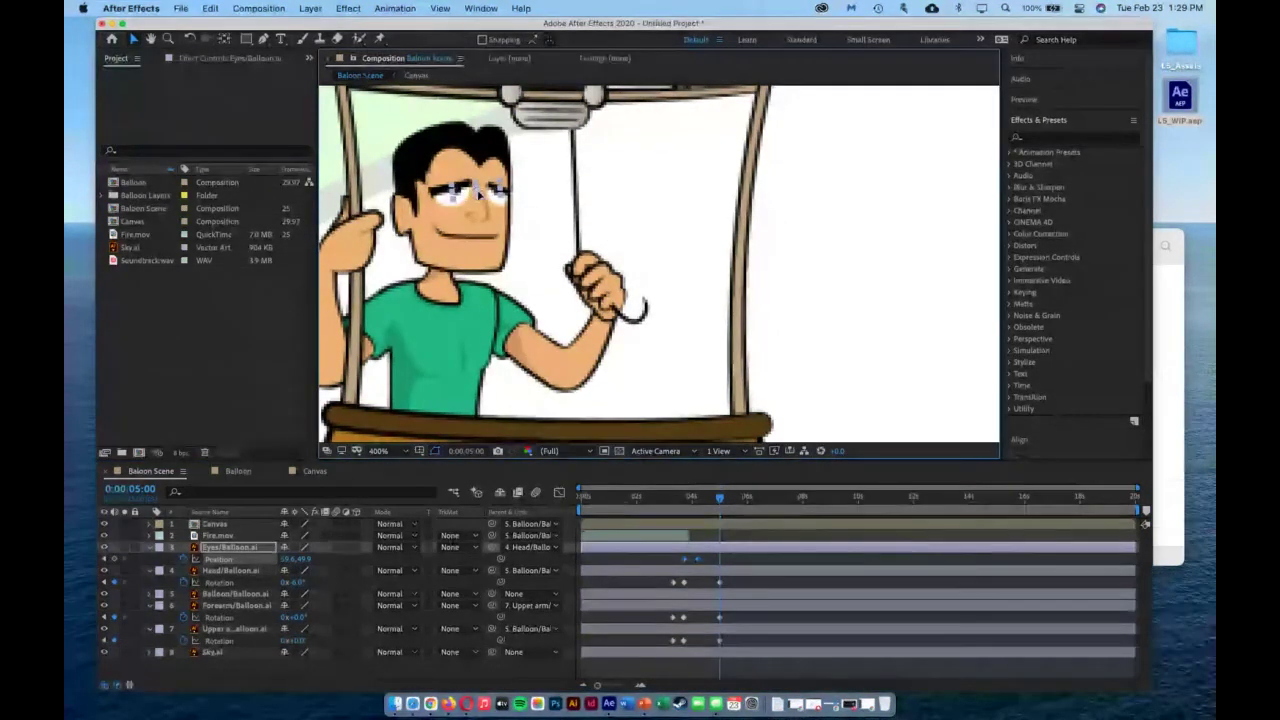
drag(480, 195, 477, 198)
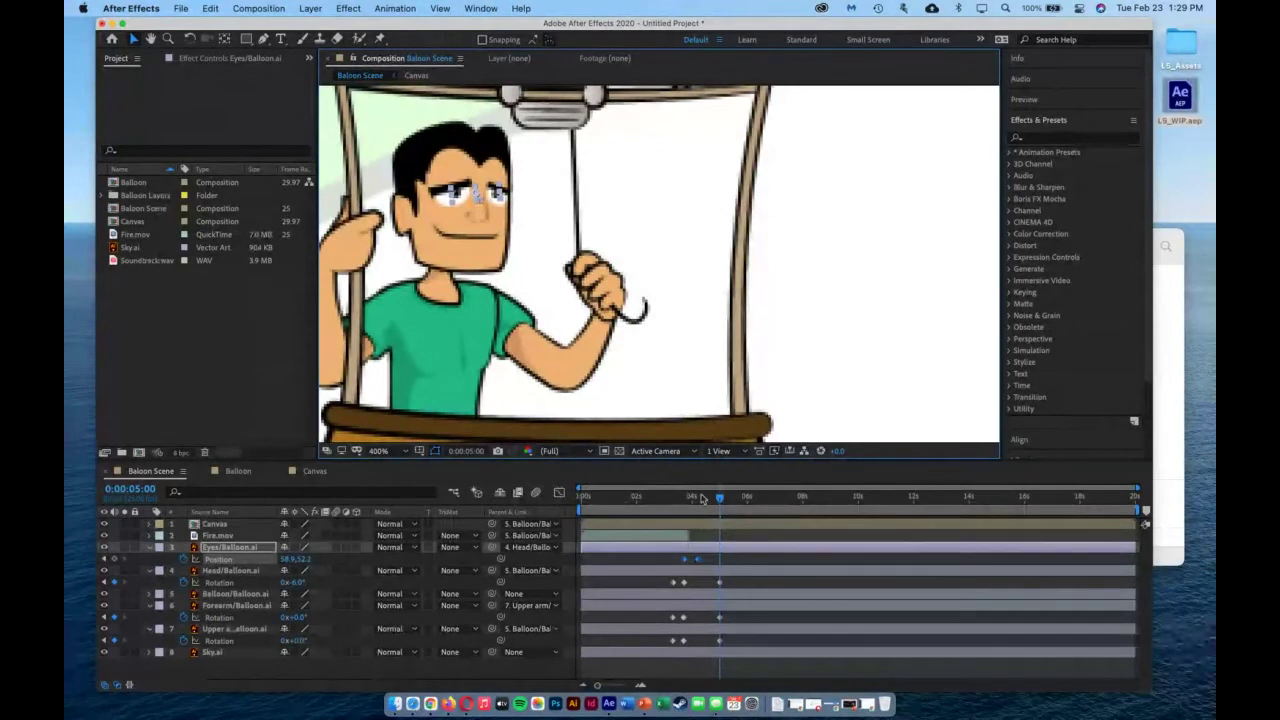
drag(718, 497, 680, 500)
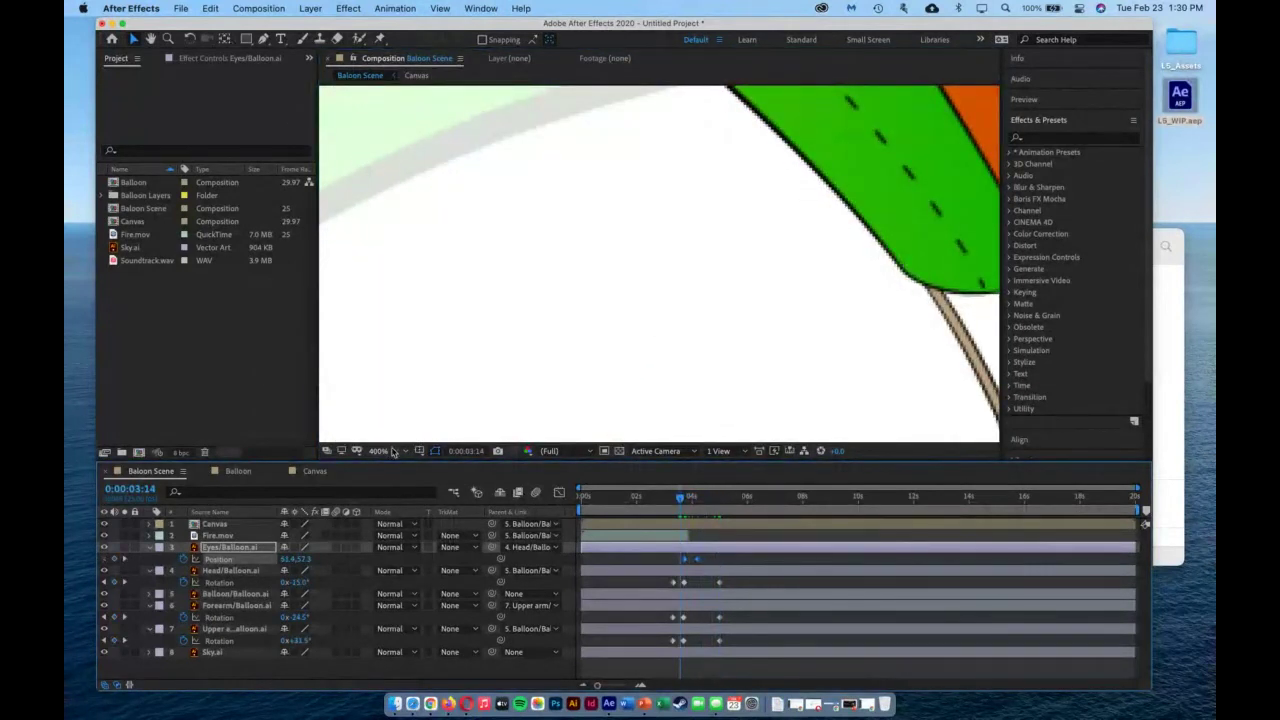
click(393, 452)
click(409, 353)
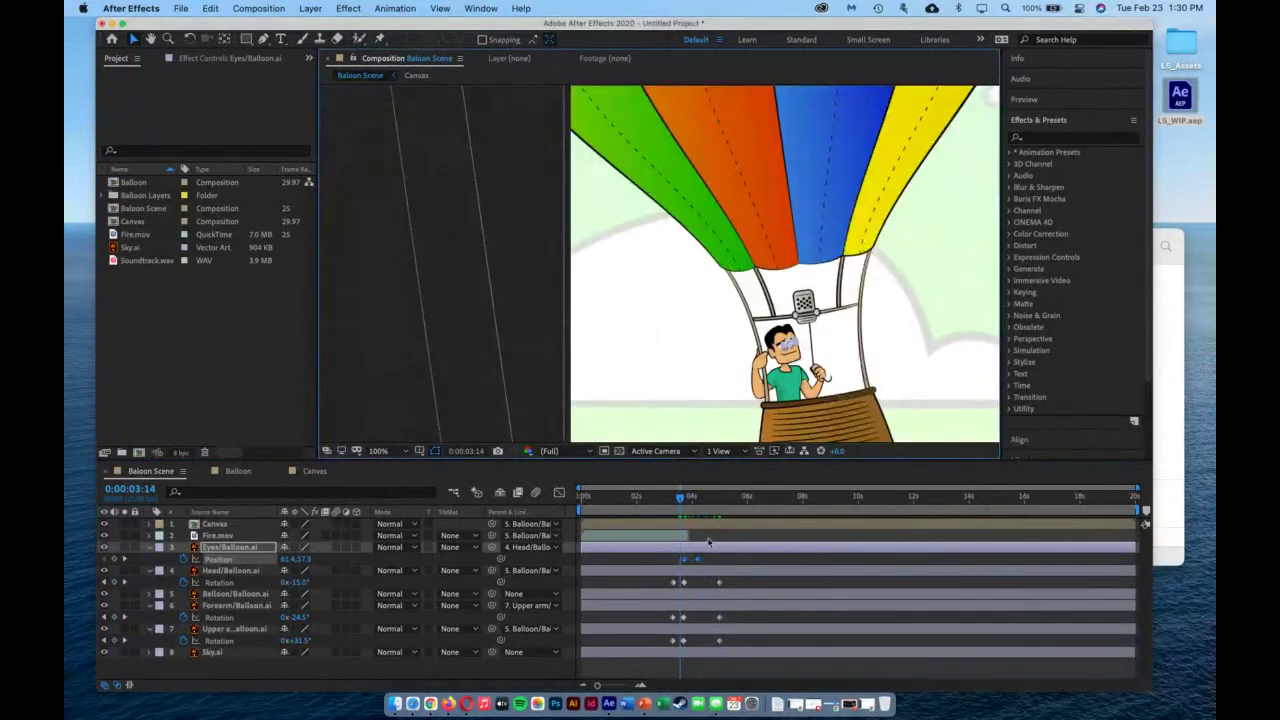
drag(681, 499, 797, 515)
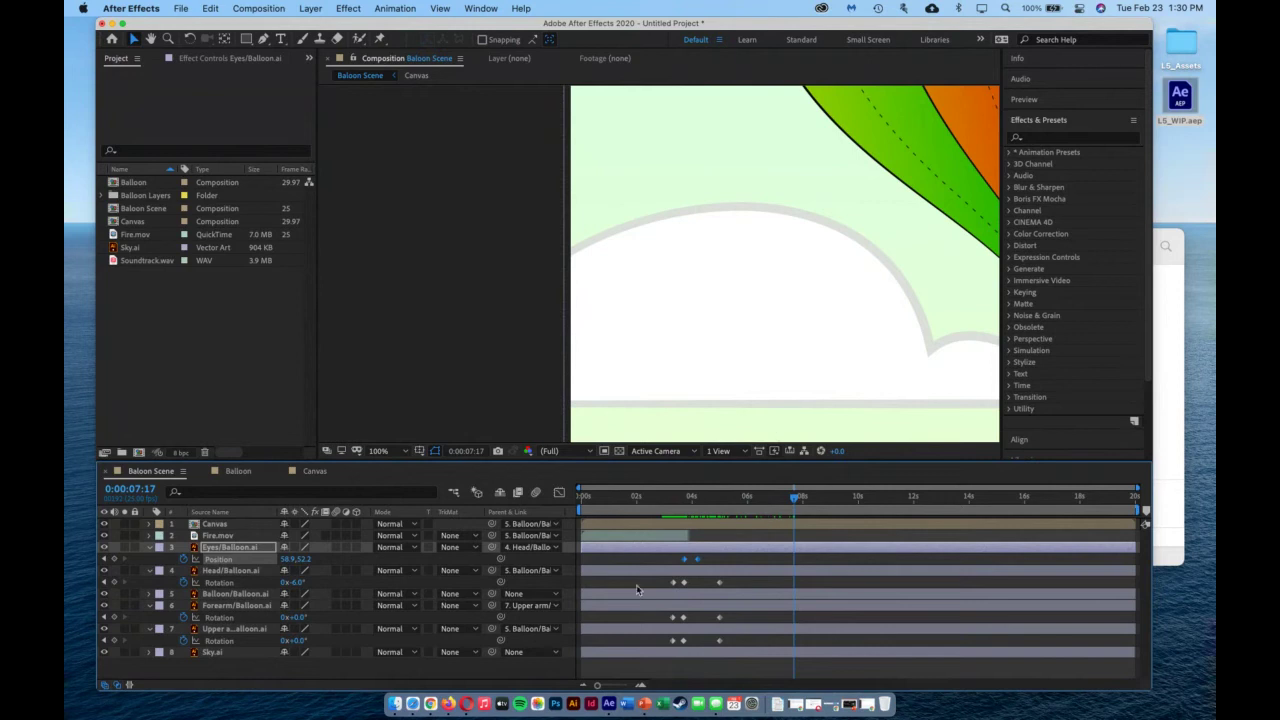
Fit the whole composition in view and move the Fire.mov layer so that it starts at 0:00:03:18.
click(408, 452)
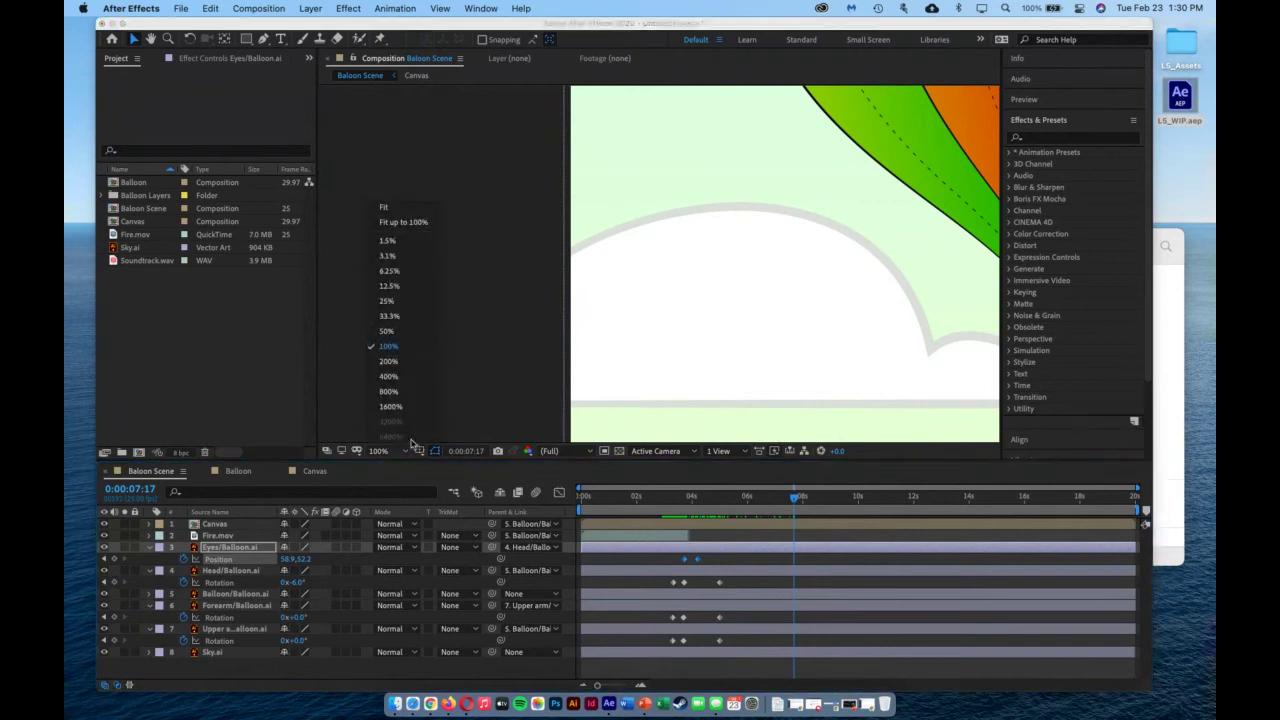
click(415, 212)
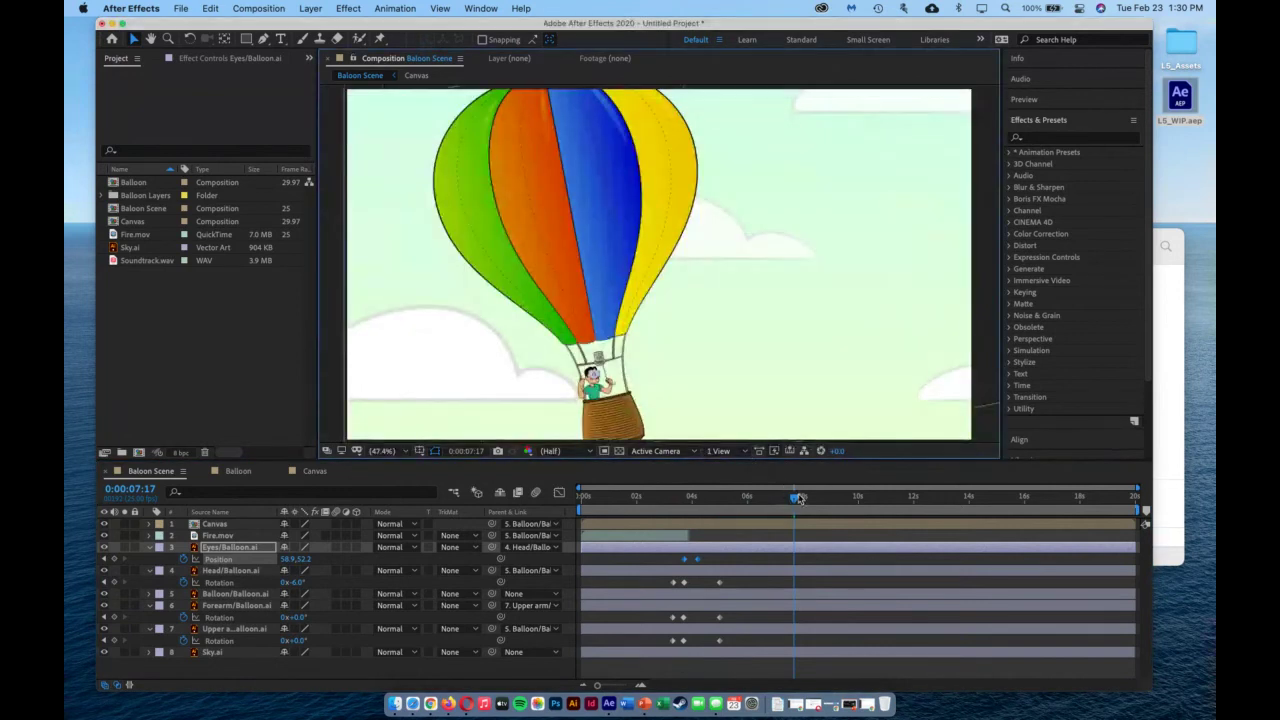
drag(795, 496, 723, 538)
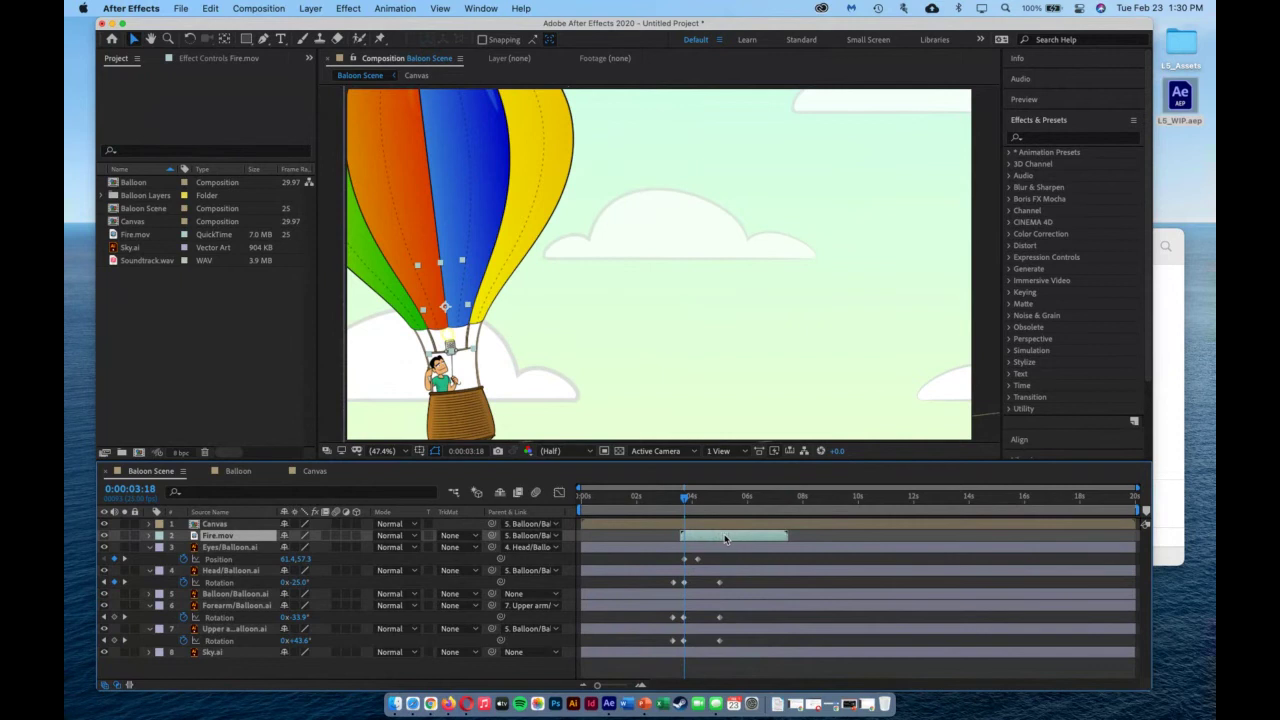
Scrub through the animation to 0:00:12:14 and collapse the Upper arm, Forearm, Eyes and Head layers.
drag(684, 497, 926, 538)
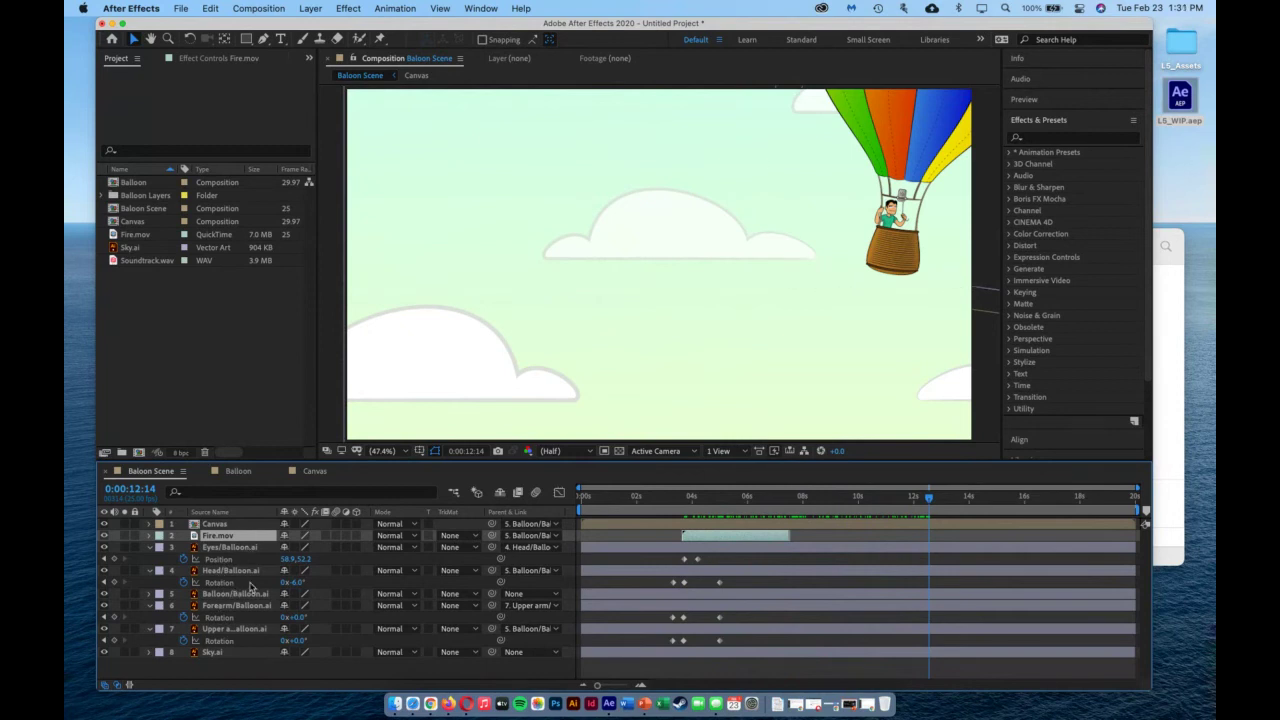
click(150, 629)
click(150, 606)
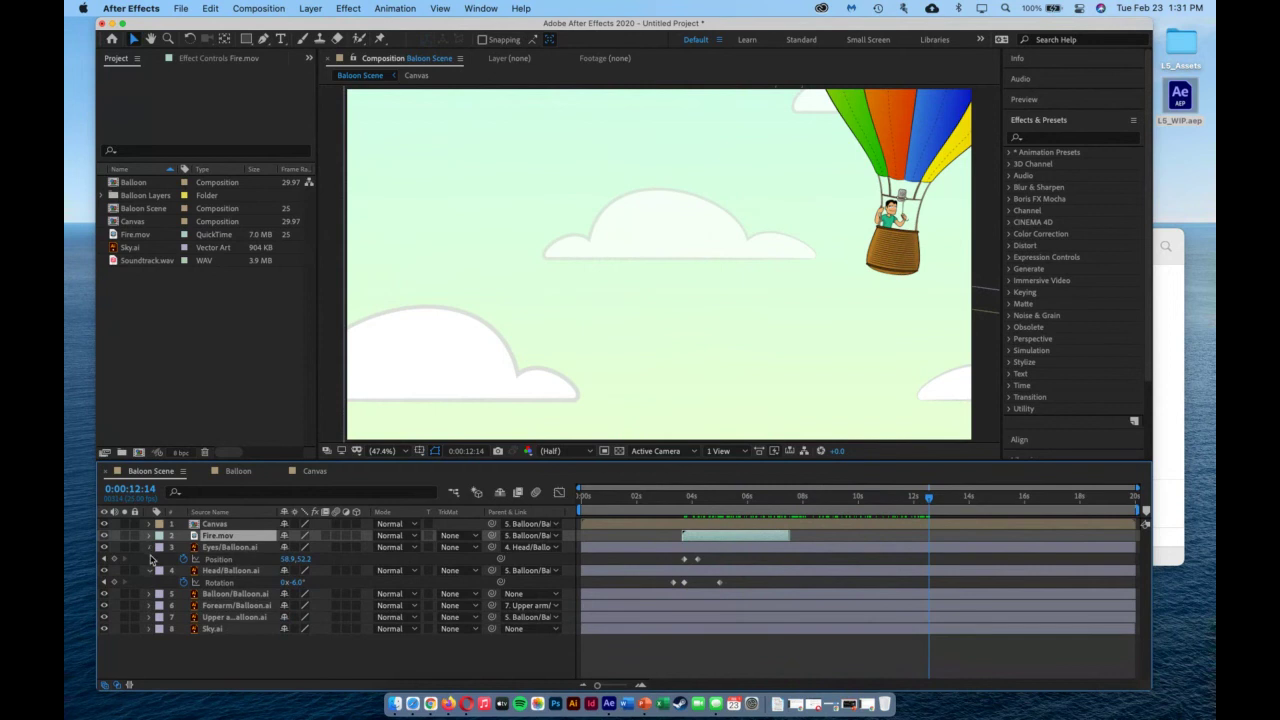
click(148, 548)
click(149, 559)
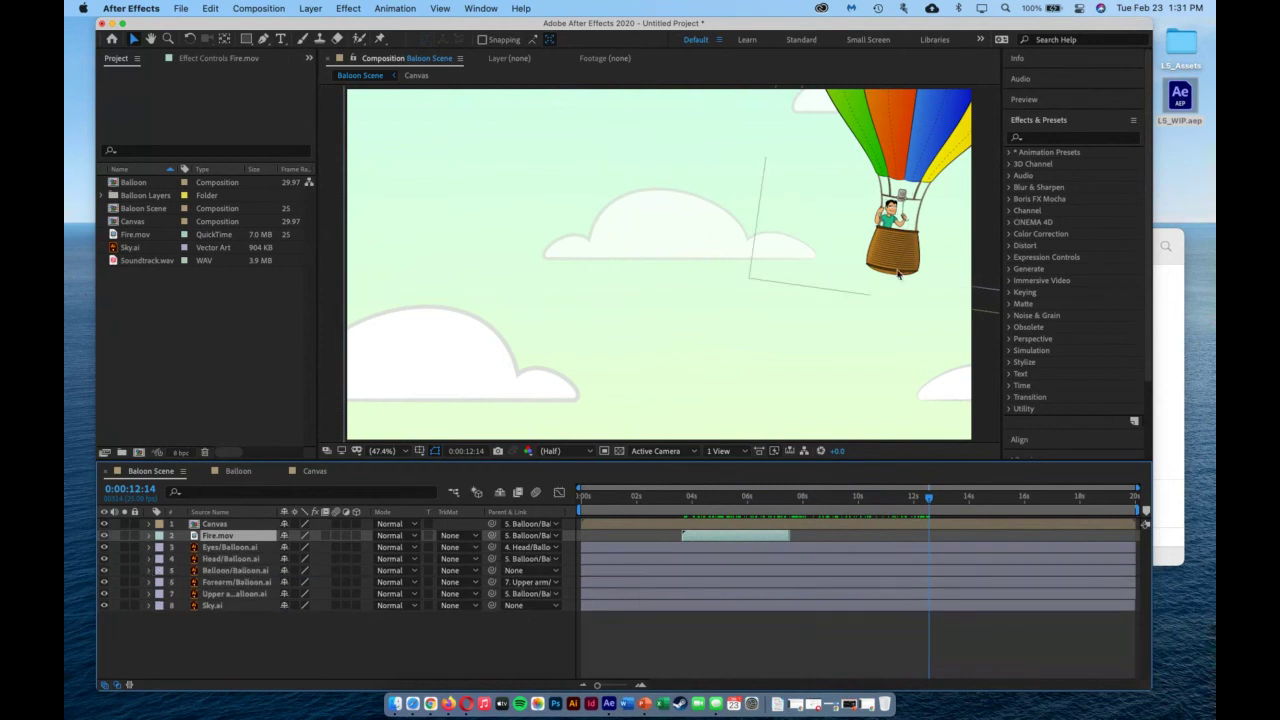
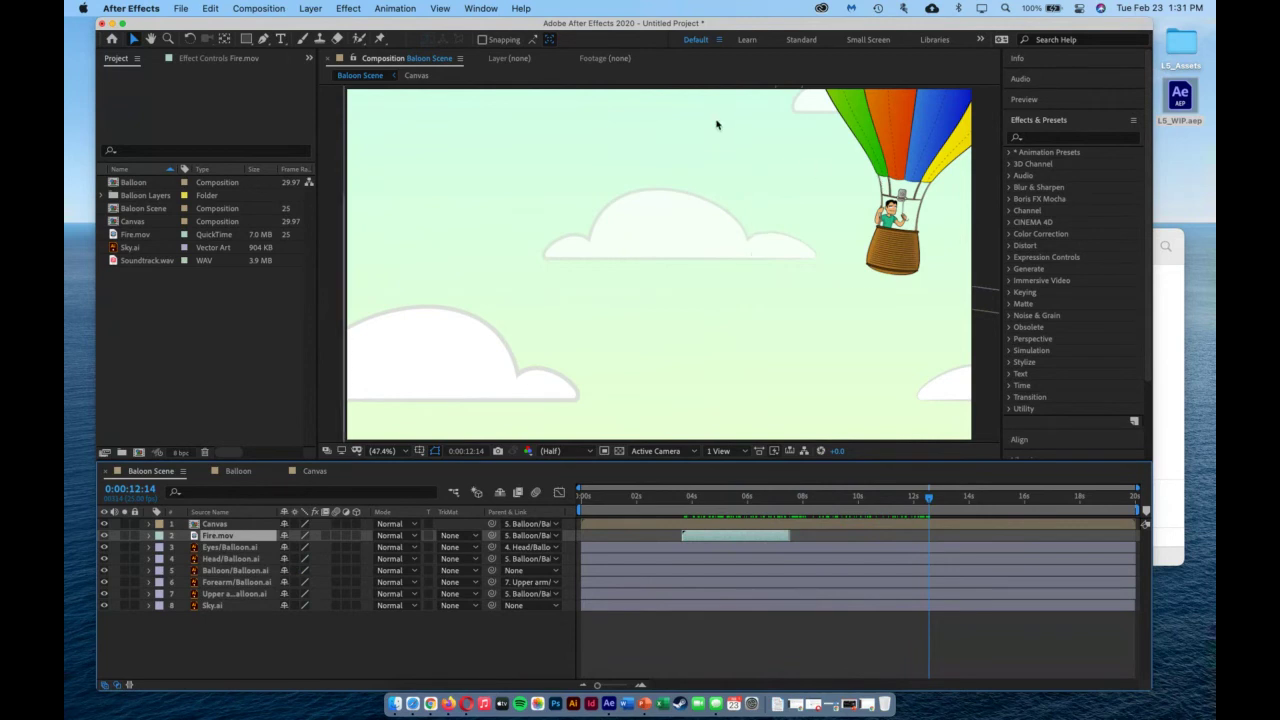
Create a new composition named wind at 1920 × 1080 px and 25 frames per second.
key(super+n)
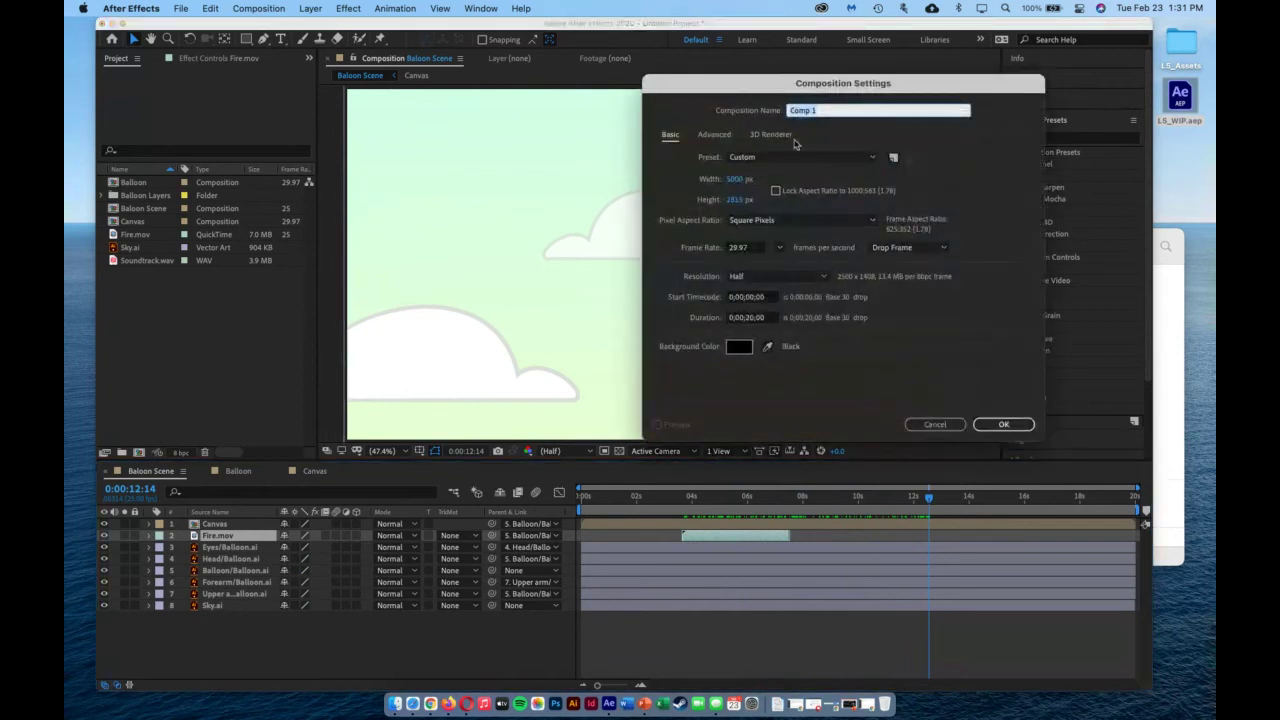
drag(831, 85, 587, 134)
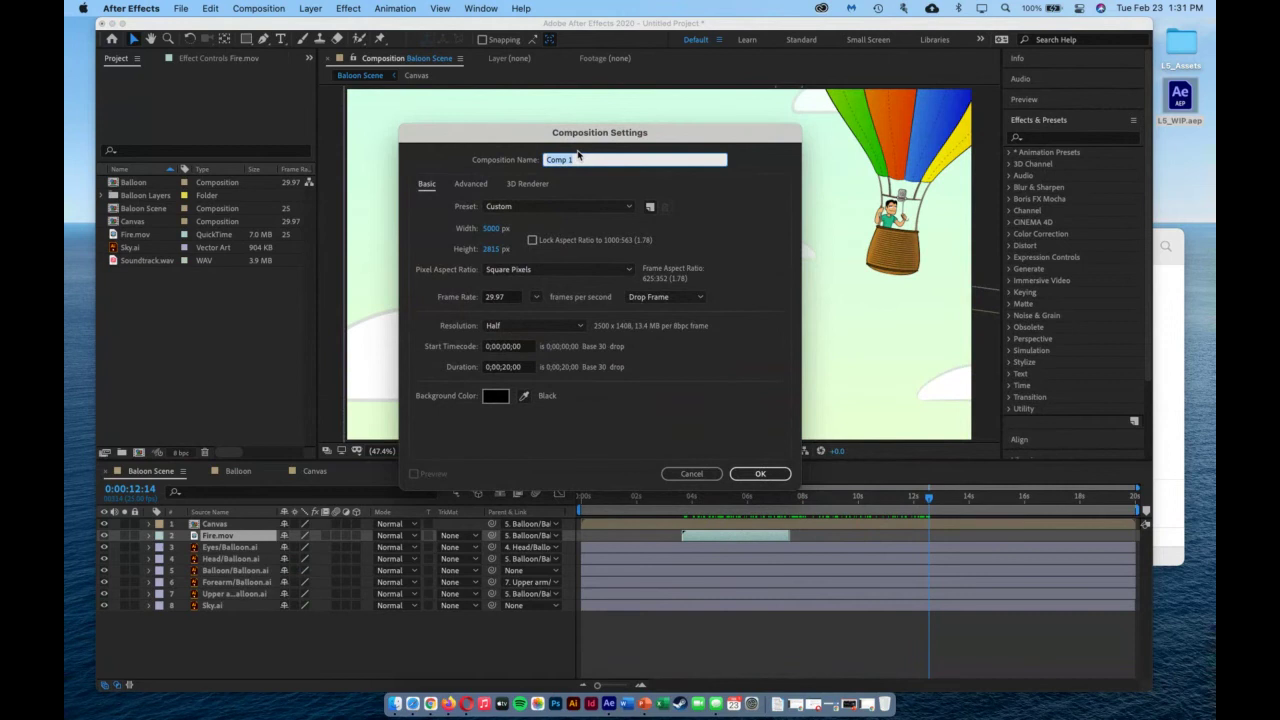
text(wind)
click(493, 230)
click(493, 230)
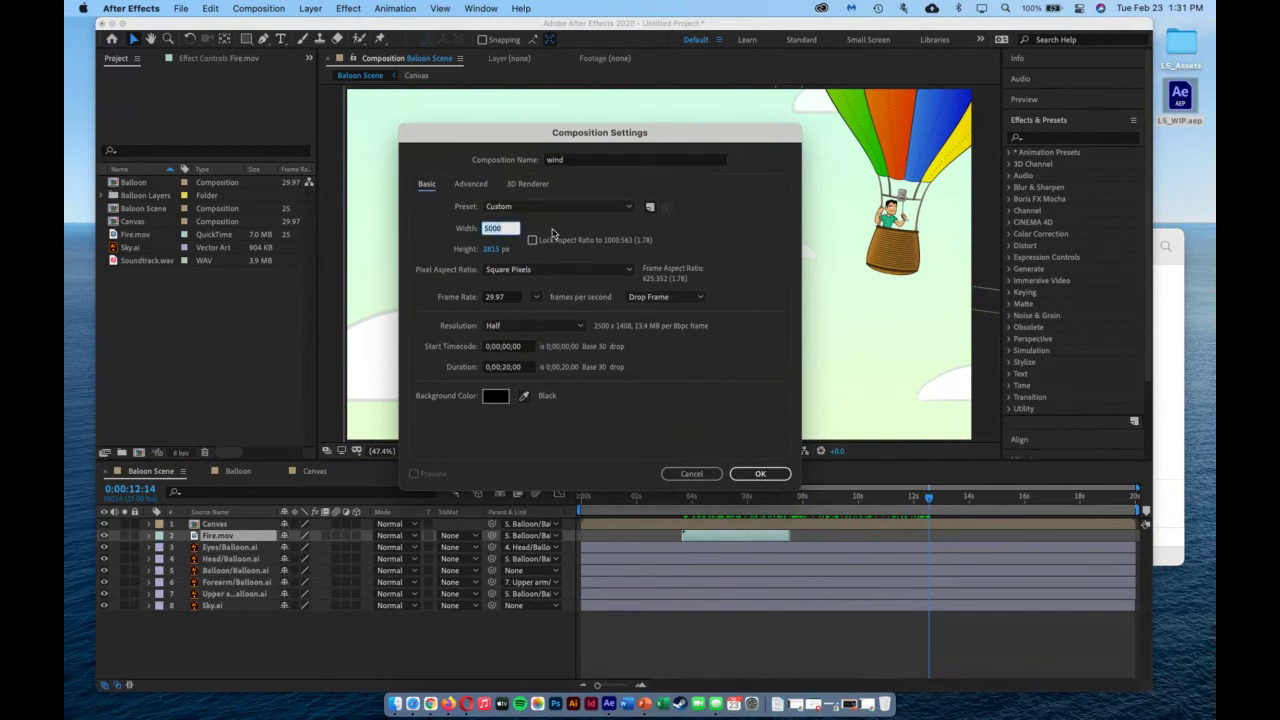
text(1920)
key(Tab)
text(10)
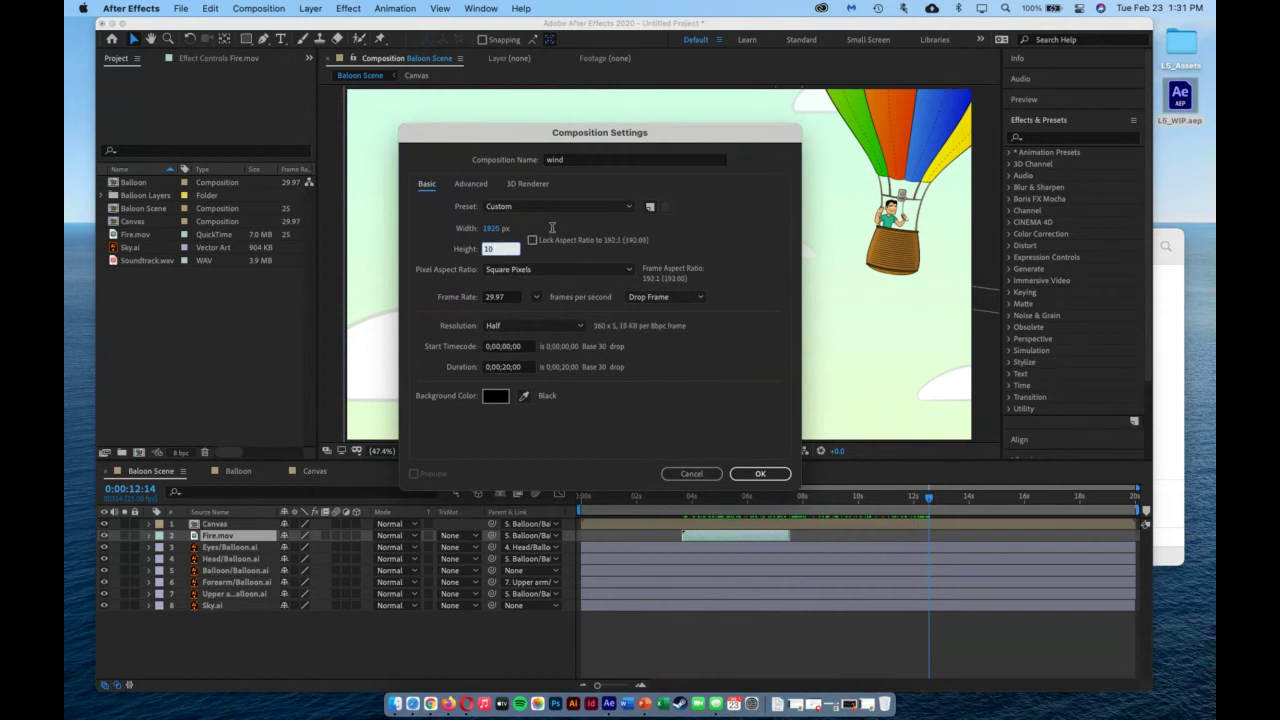
text(80)
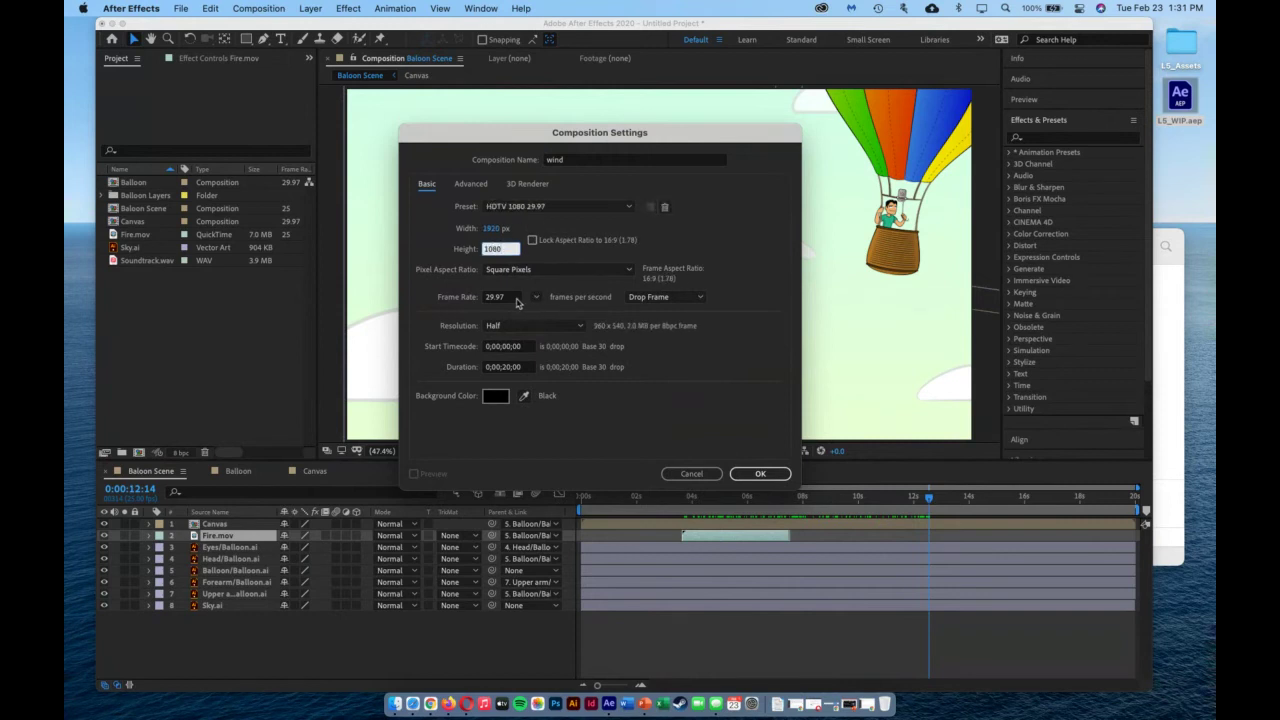
key(Tab)
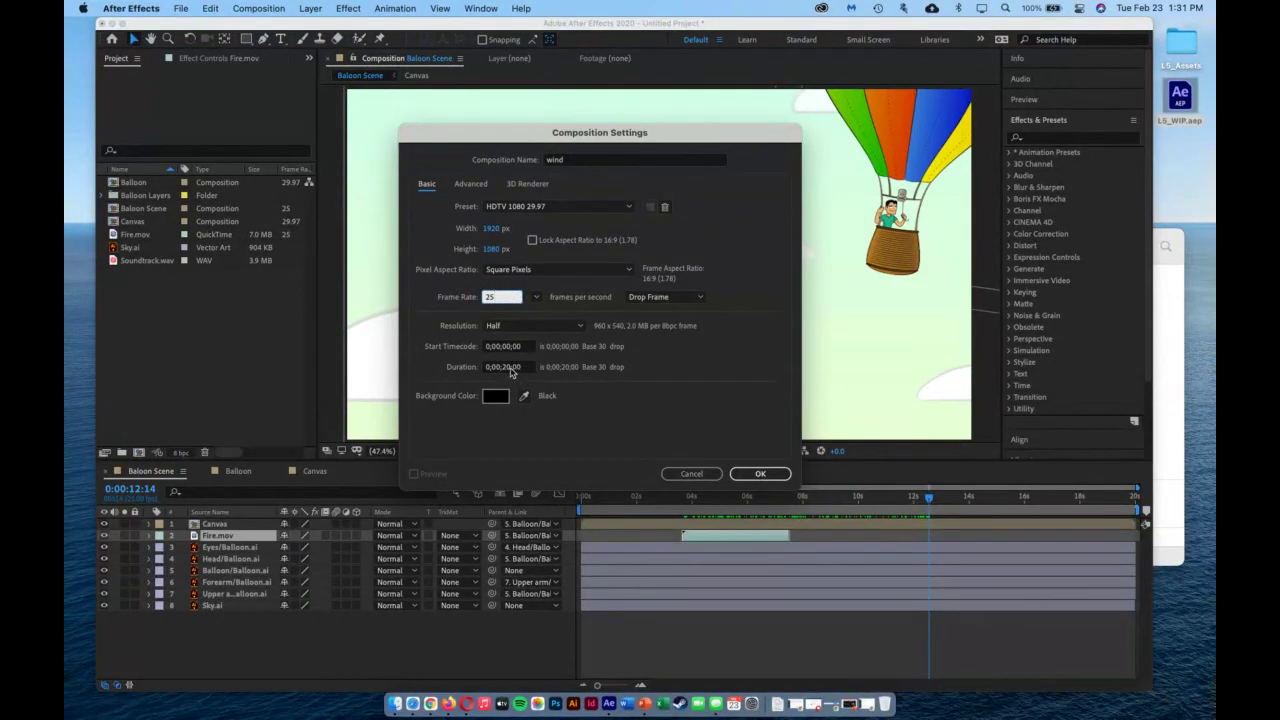
click(762, 474)
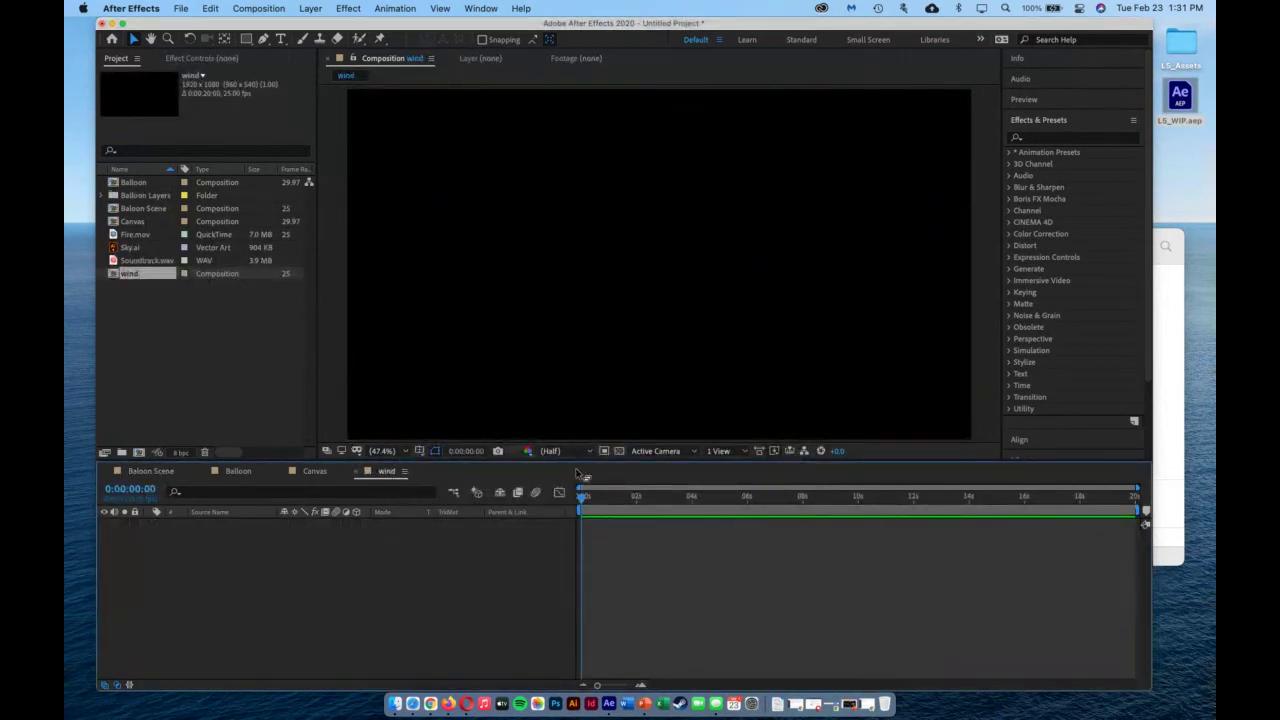
Look through the Baloon Scene, Balloon and Canvas compositions and return to the wind composition.
click(140, 471)
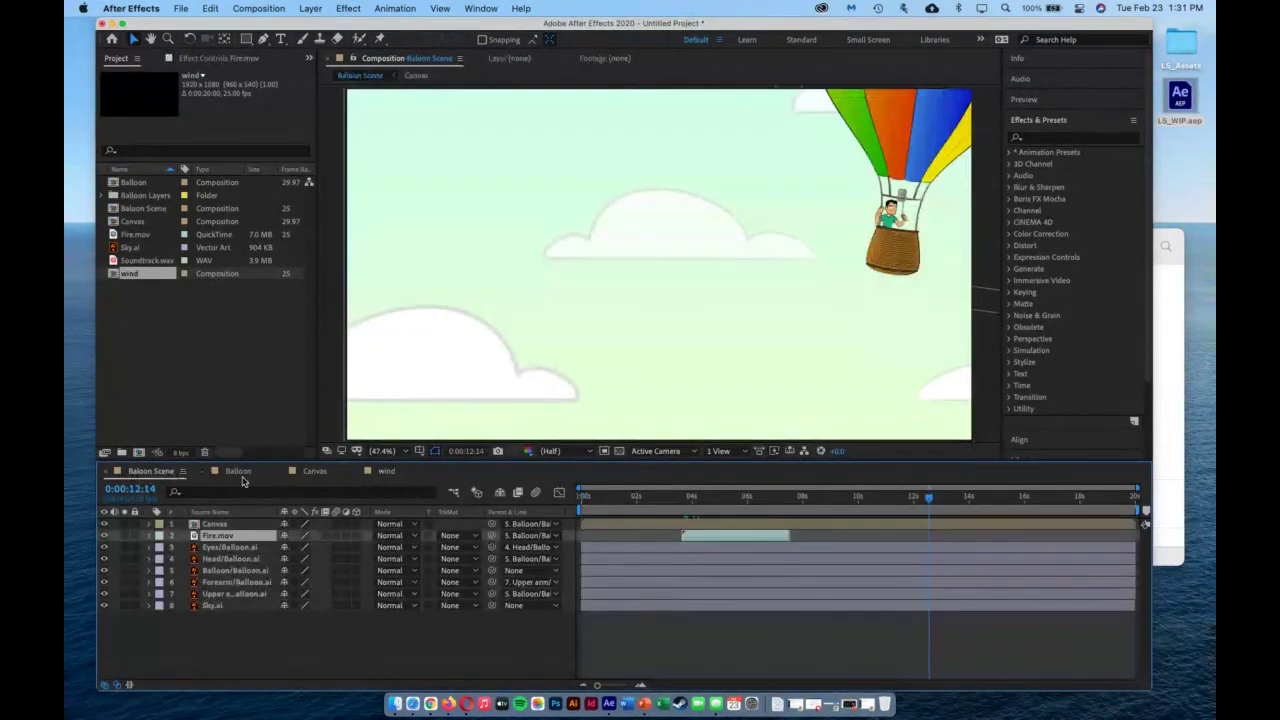
click(238, 471)
click(314, 471)
click(383, 474)
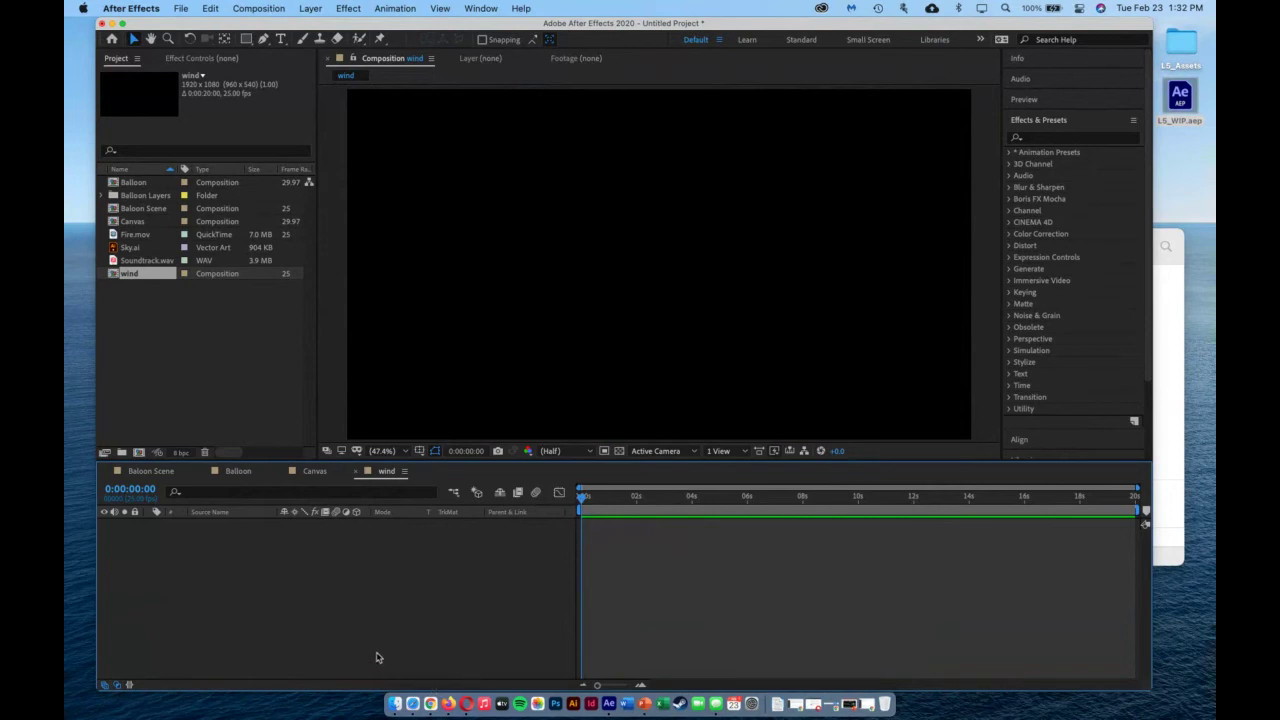
Create a black 1920 × 1080 px solid layer named wind in the wind composition.
right_click(294, 607)
mouse_move(420, 529)
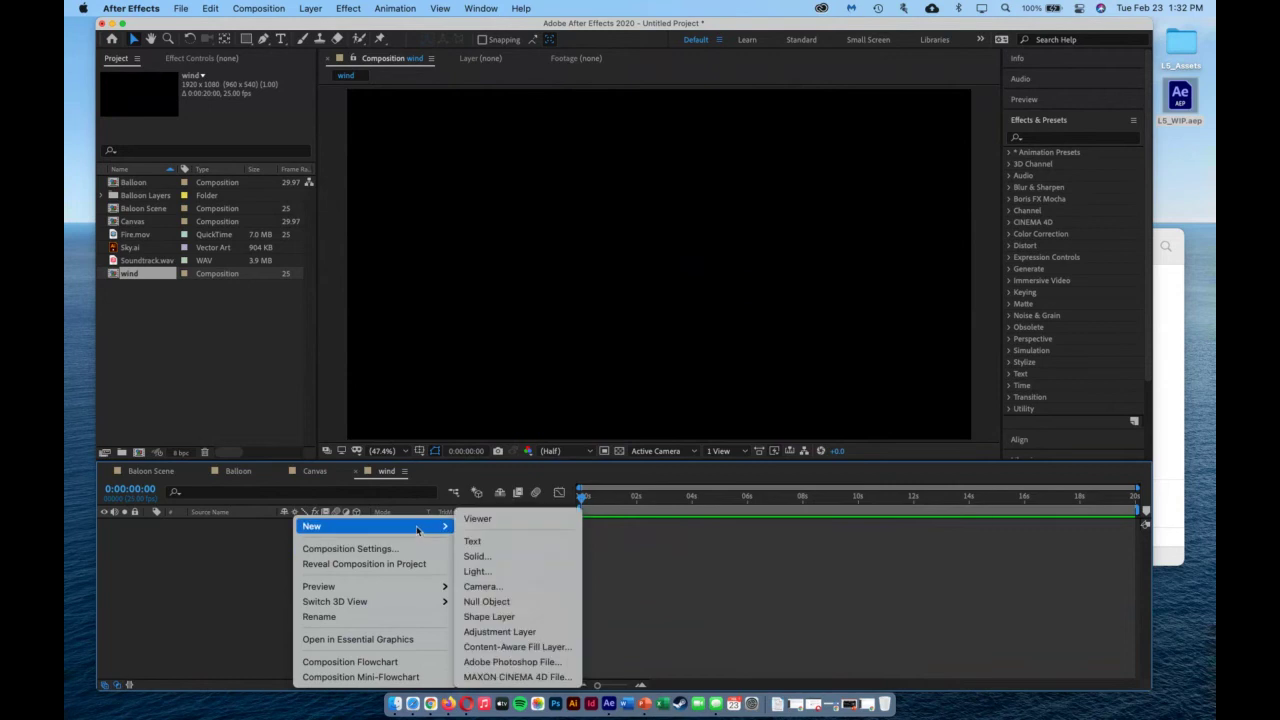
click(530, 560)
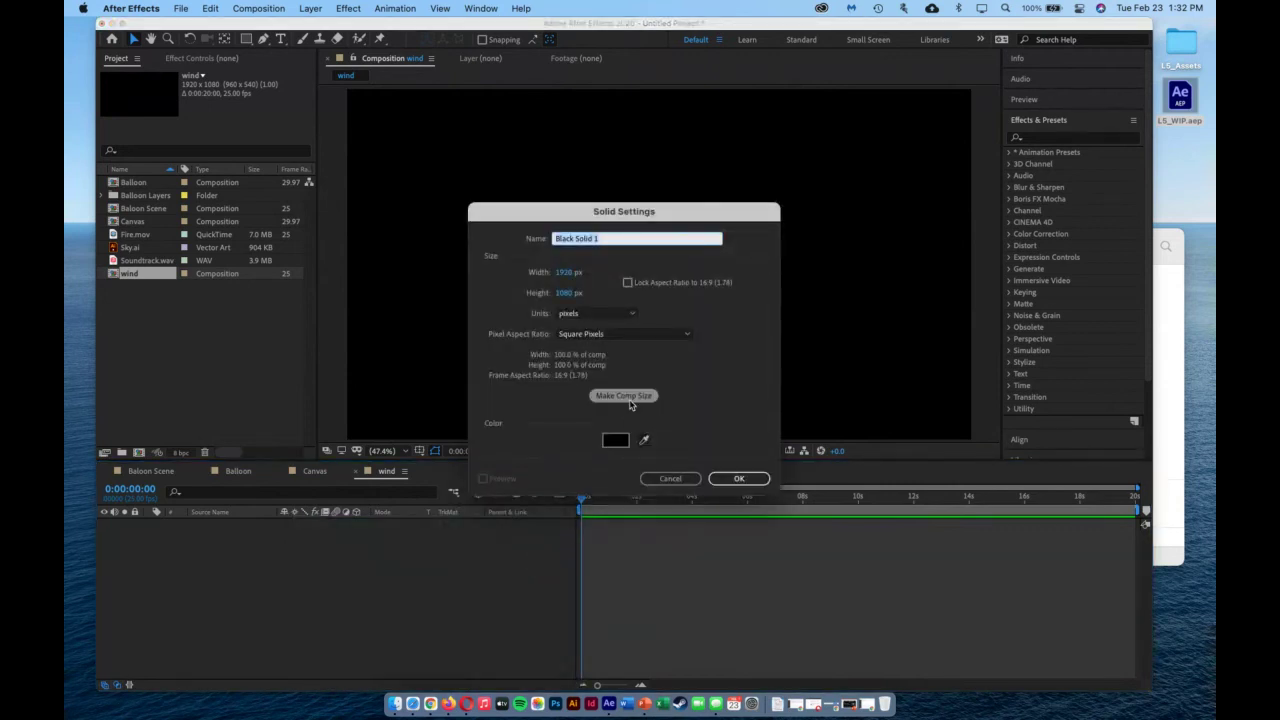
text(wind)
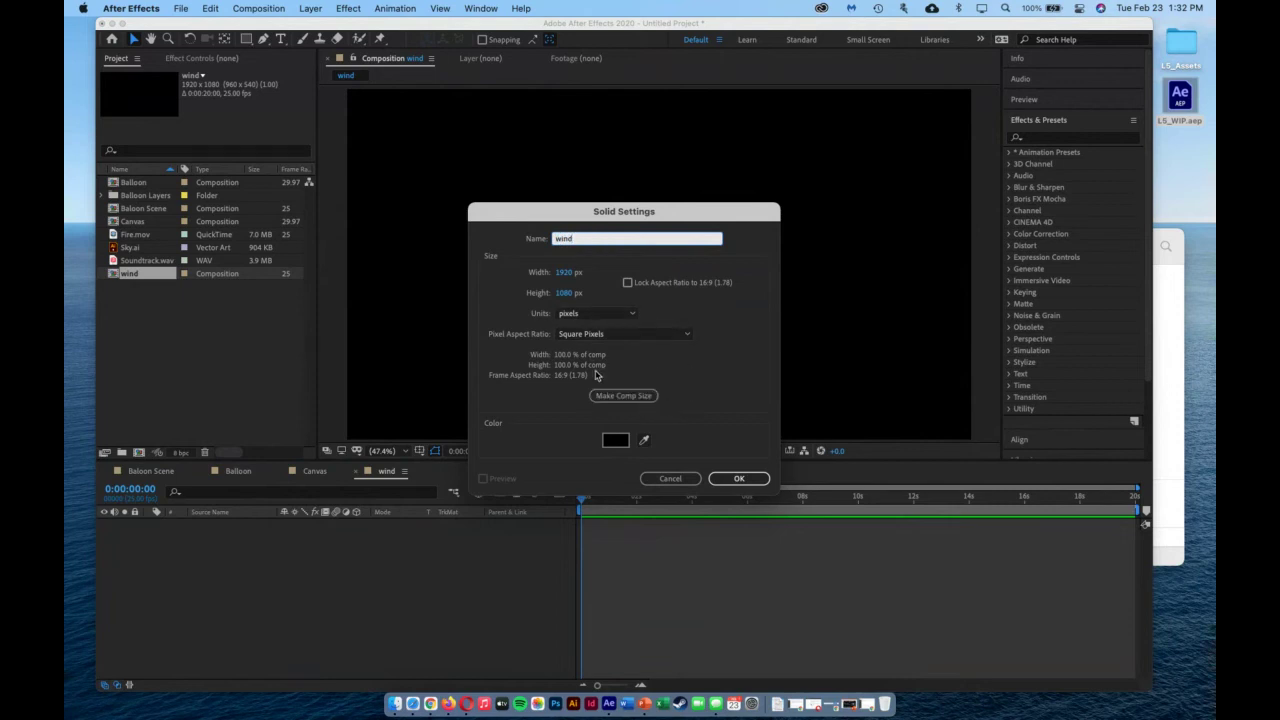
click(615, 438)
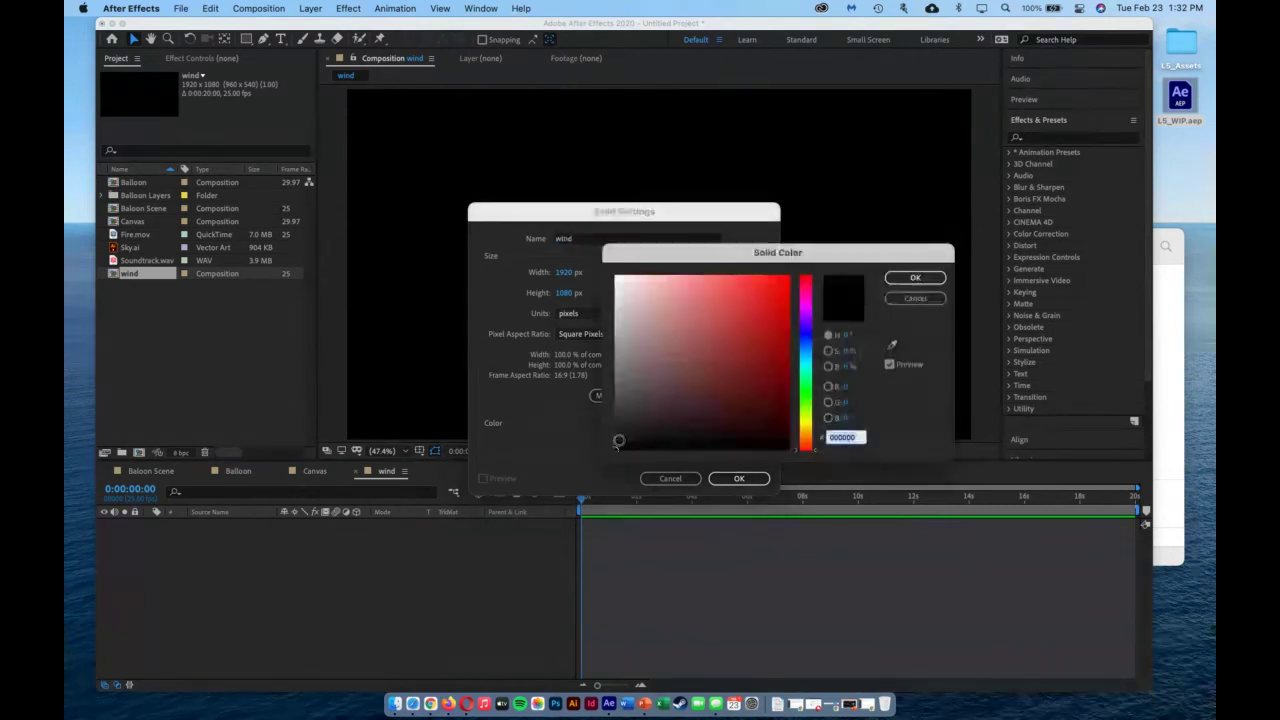
click(914, 278)
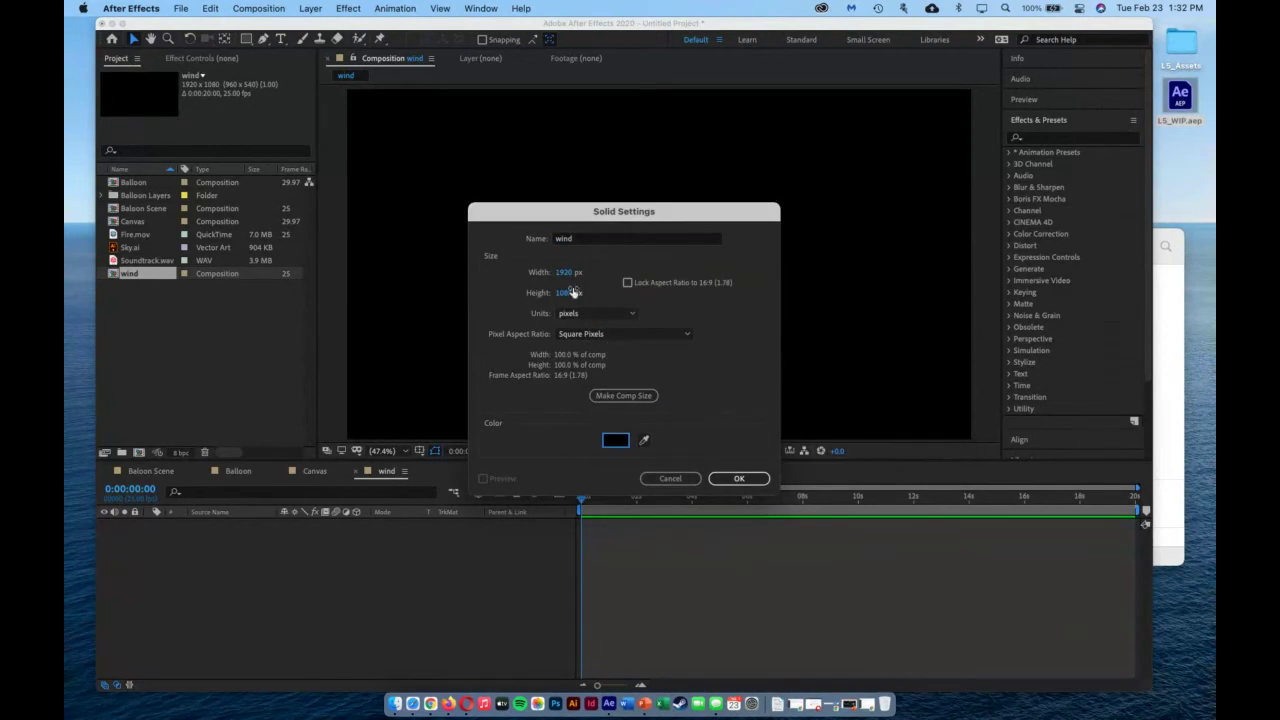
click(742, 479)
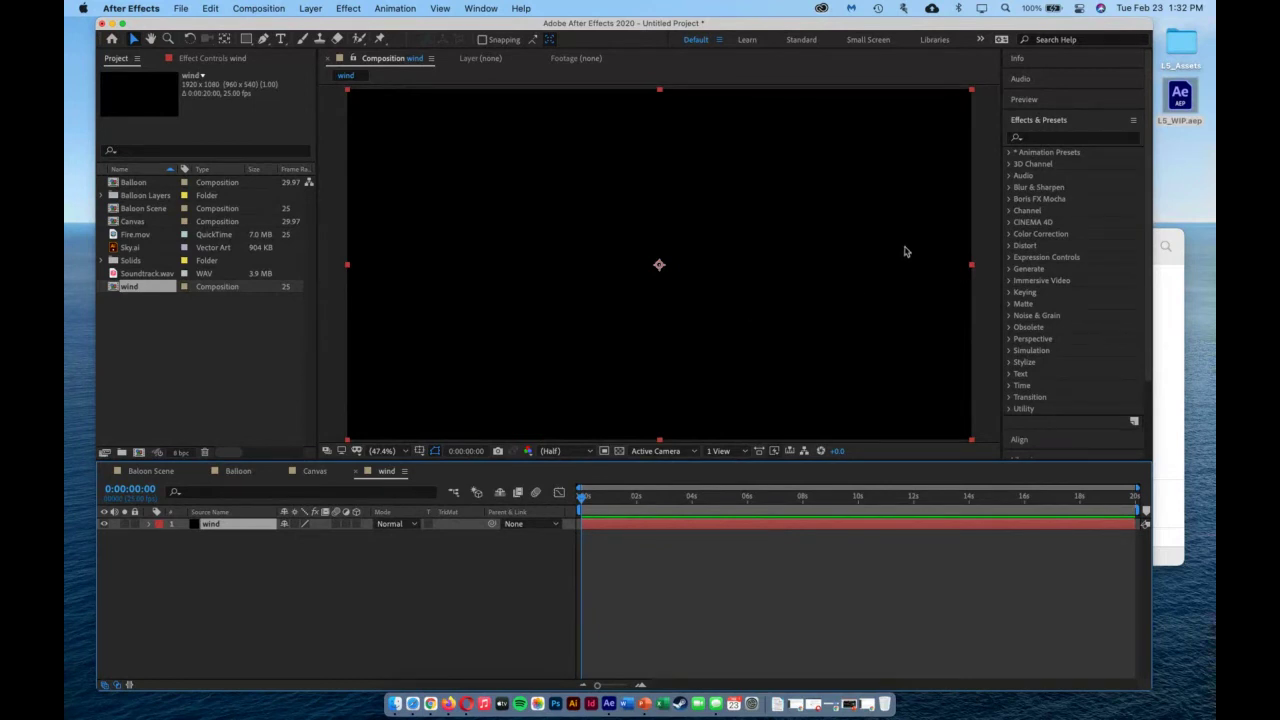
click(1064, 137)
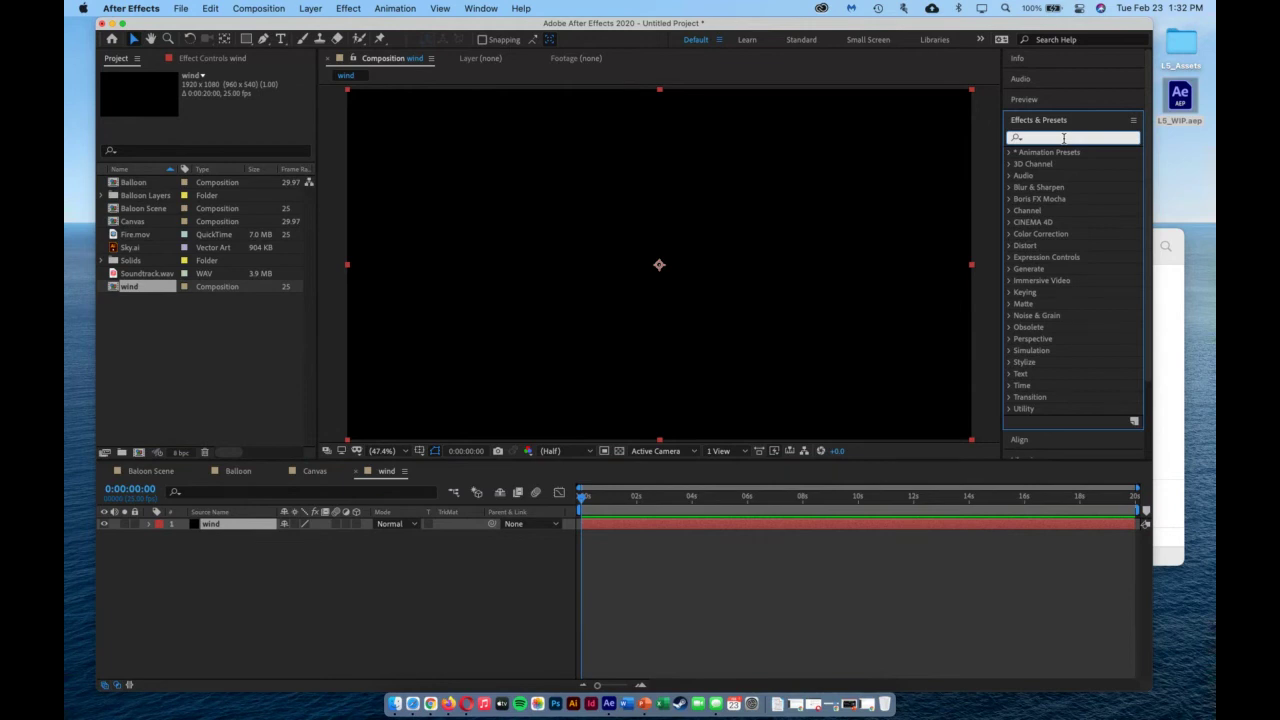
text(smeary)
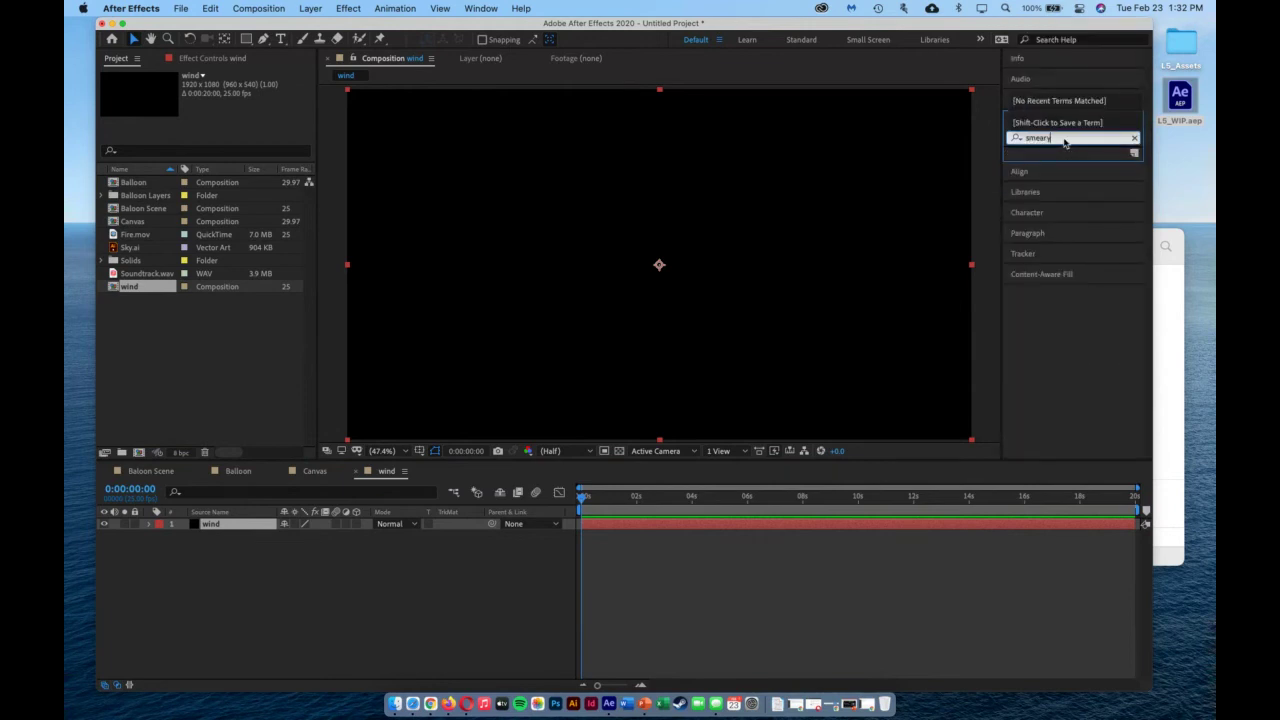
key(BackSpace)
key(BackSpace)
key(BackSpace)
key(BackSpace)
key(BackSpace)
key(BackSpace)
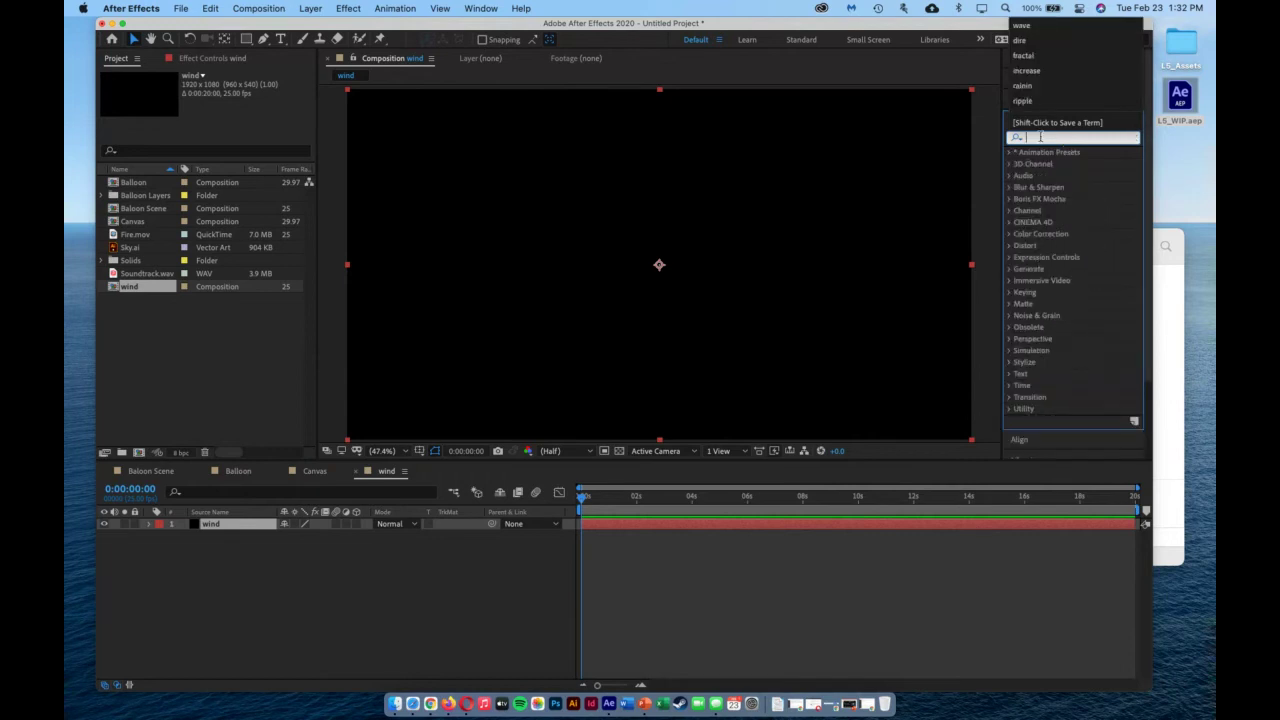
Apply the Fractal Noise effect to the wind layer and set its fractal type to Smeary.
click(1042, 58)
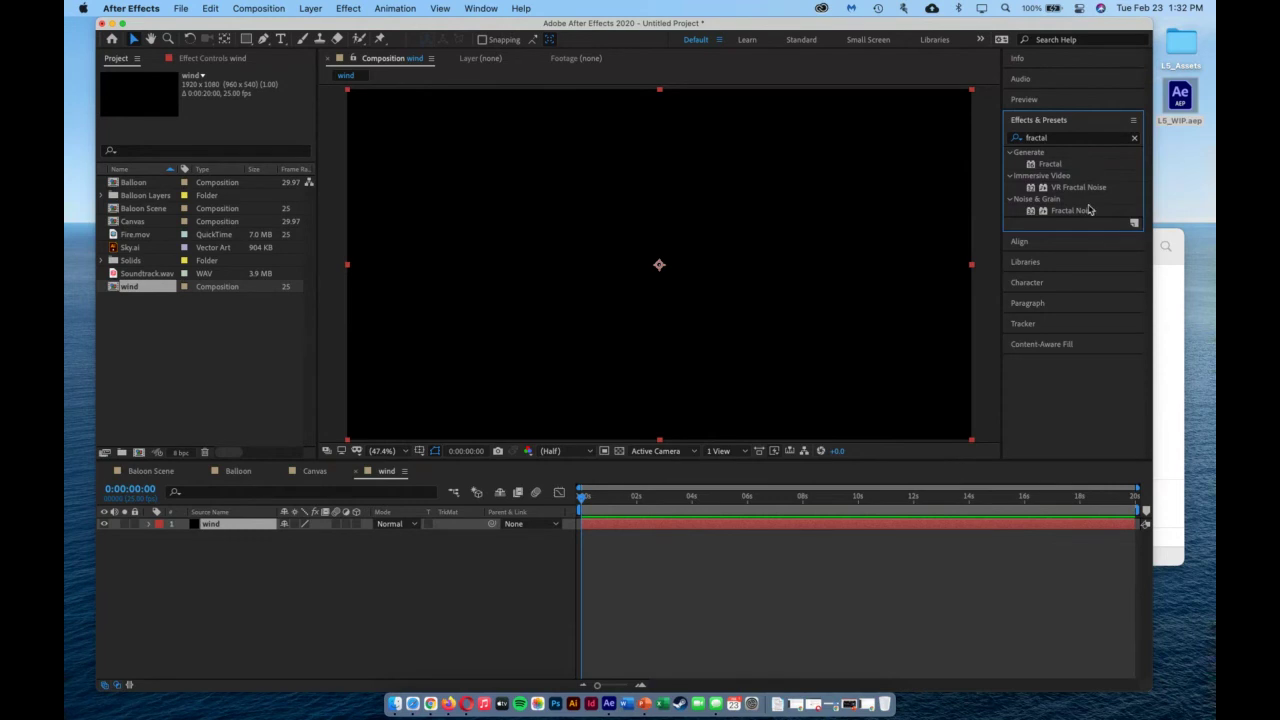
click(1078, 211)
drag(1078, 213, 817, 246)
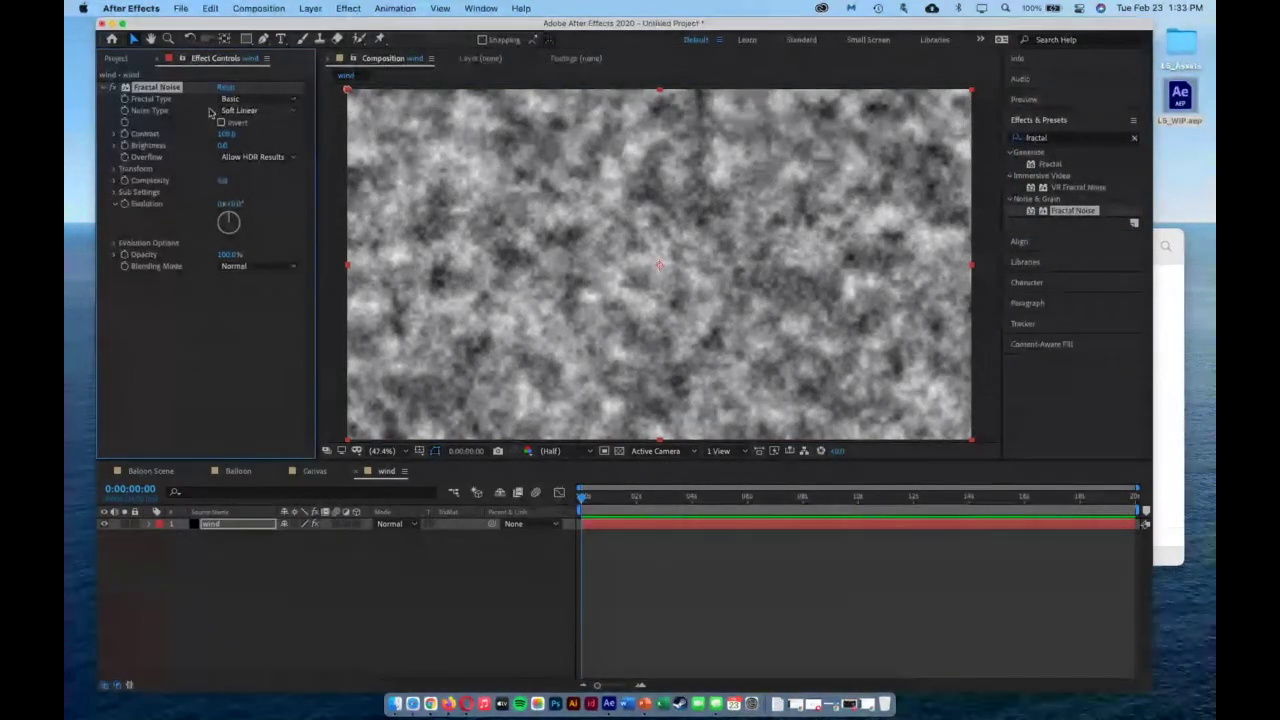
click(240, 100)
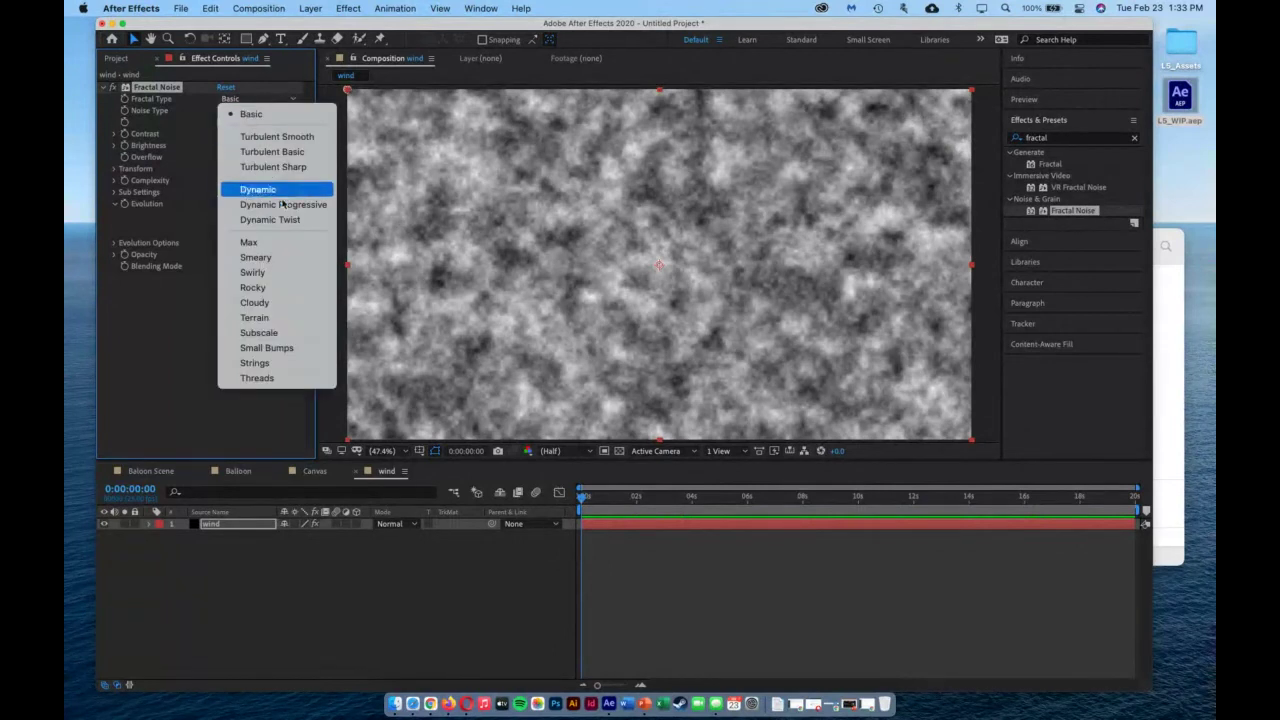
click(288, 258)
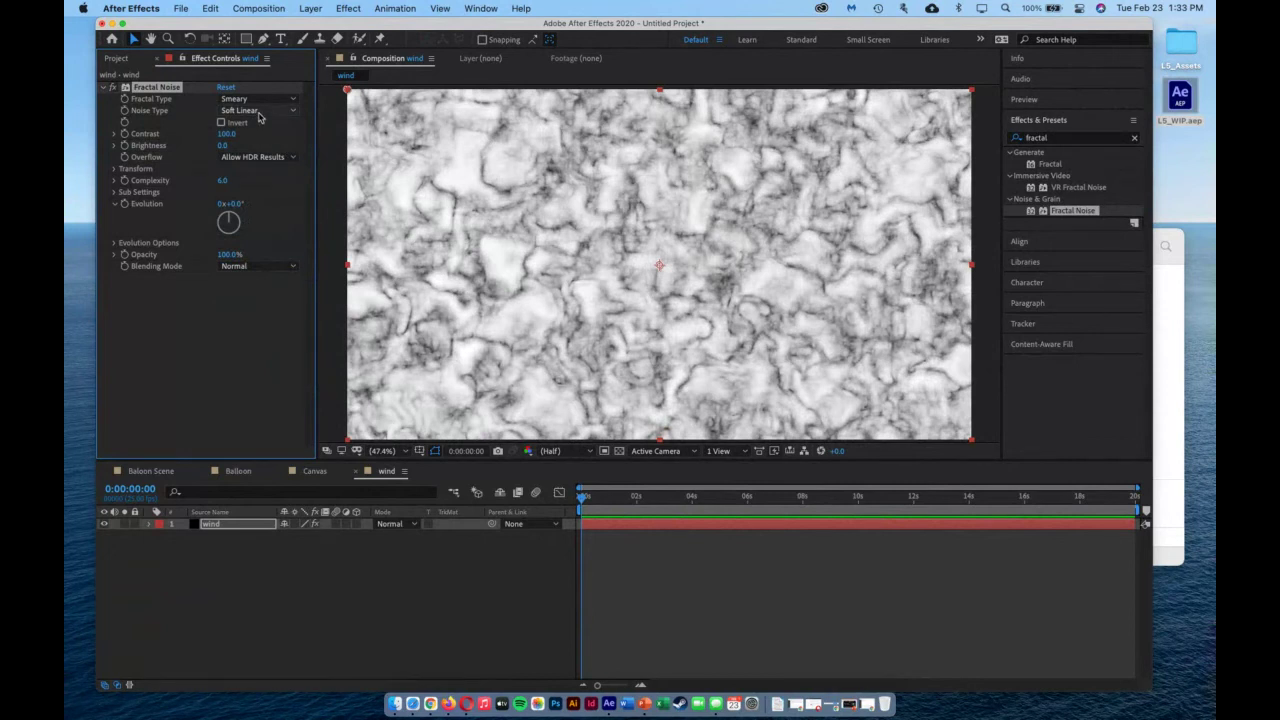
Set the Fractal Noise contrast to 700 and its brightness to 59.
click(228, 134)
text(700)
key(Tab)
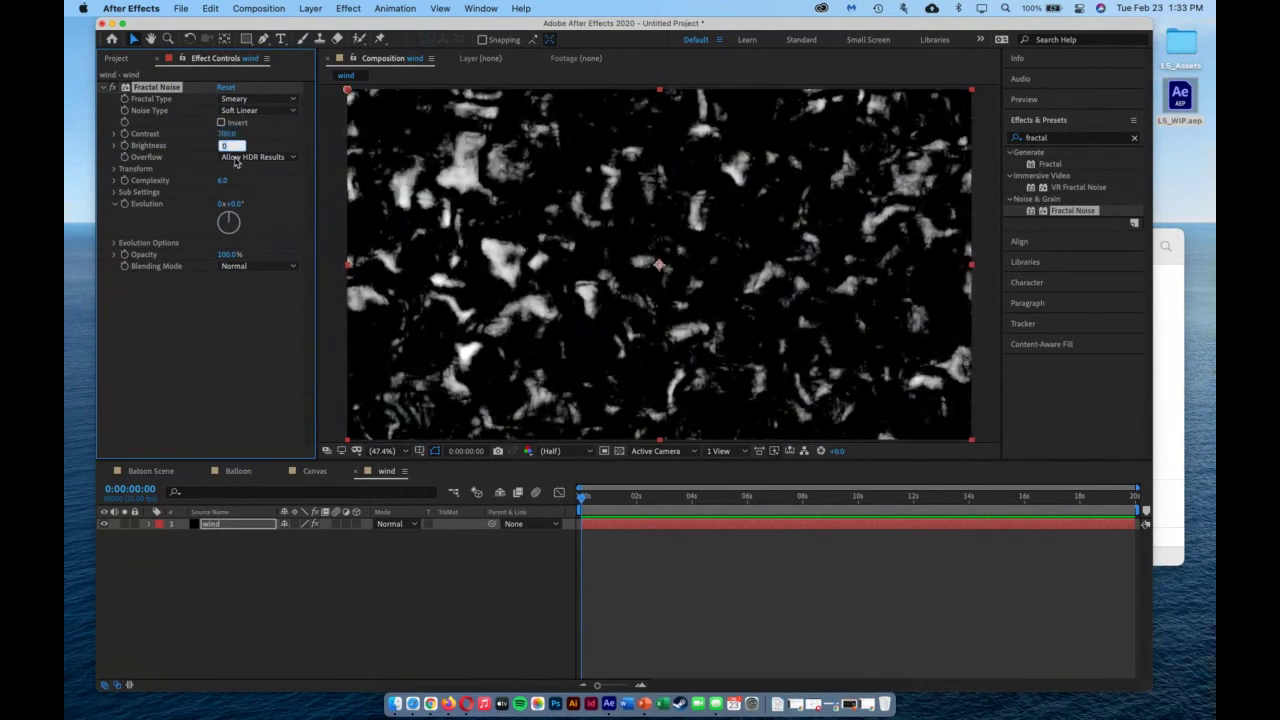
text(59)
key(Tab)
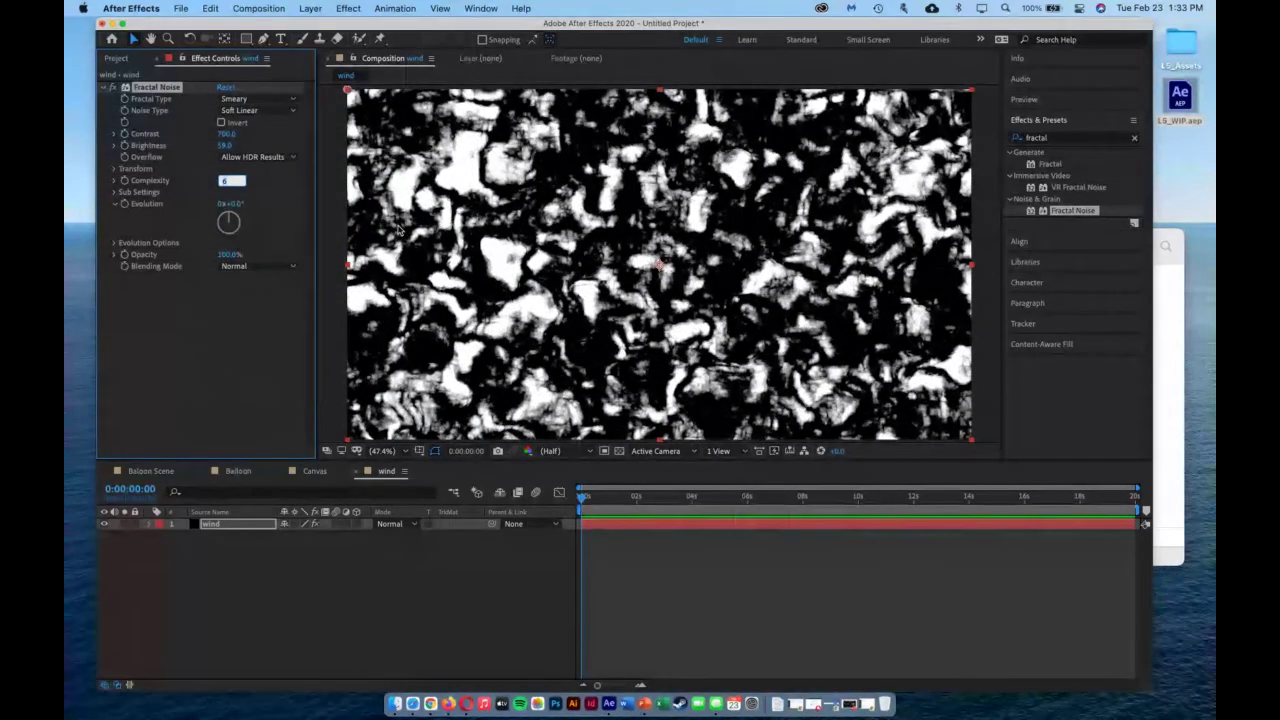
Set the uniform scale in the Fractal Noise transform settings to 800.
click(113, 170)
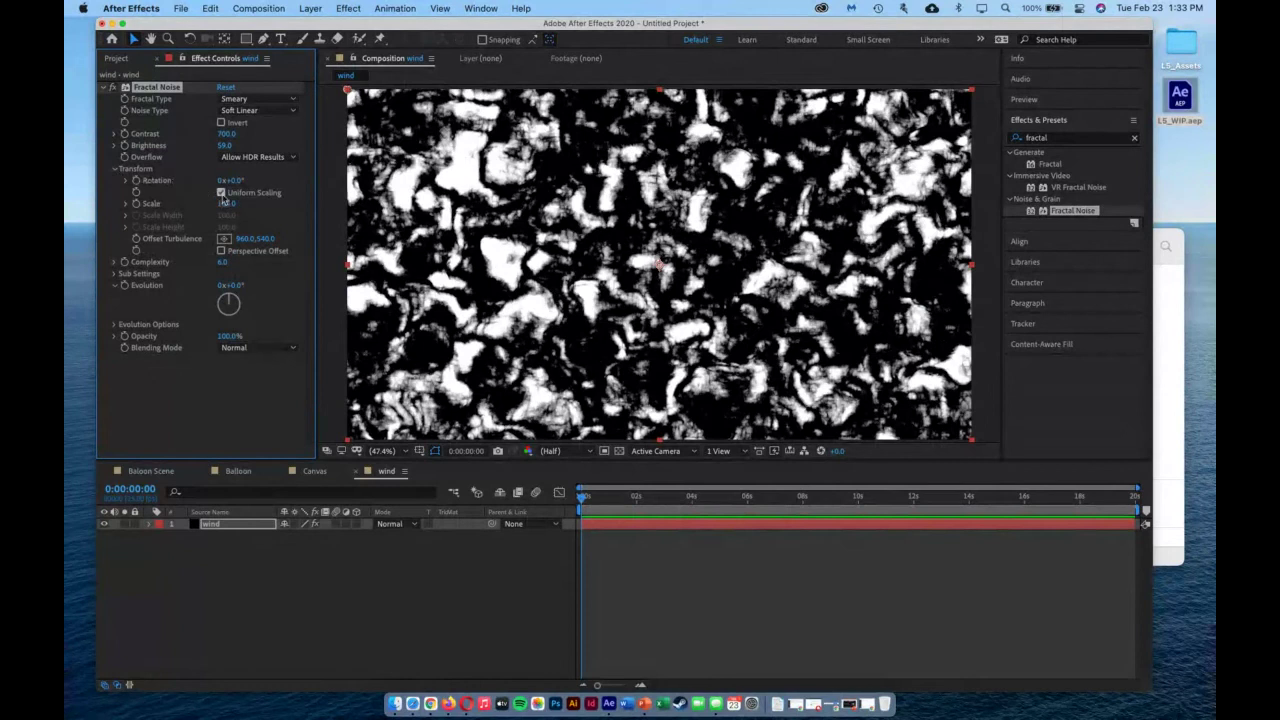
click(226, 203)
text(800)
key(Tab)
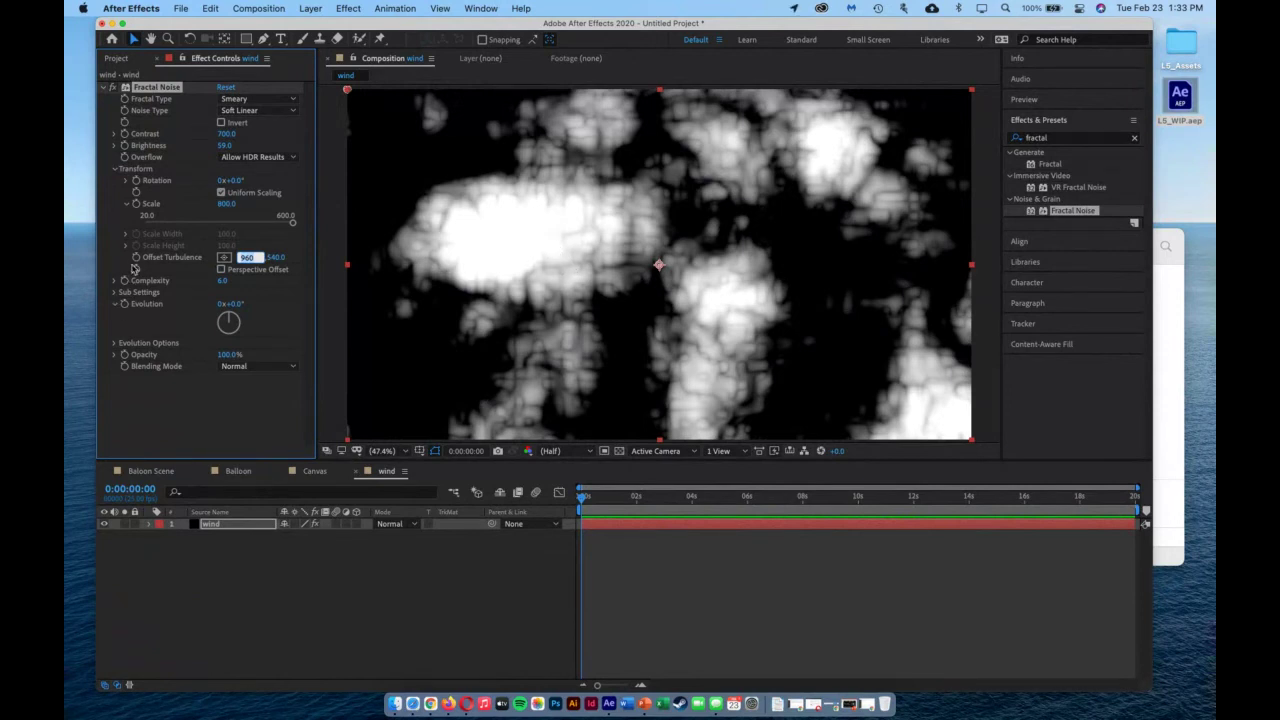
key(Return)
Animate Offset Turbulence from the composition's start, setting its horizontal value to 20000 at 0:00:02:00, and return to the first frame.
drag(583, 497, 639, 507)
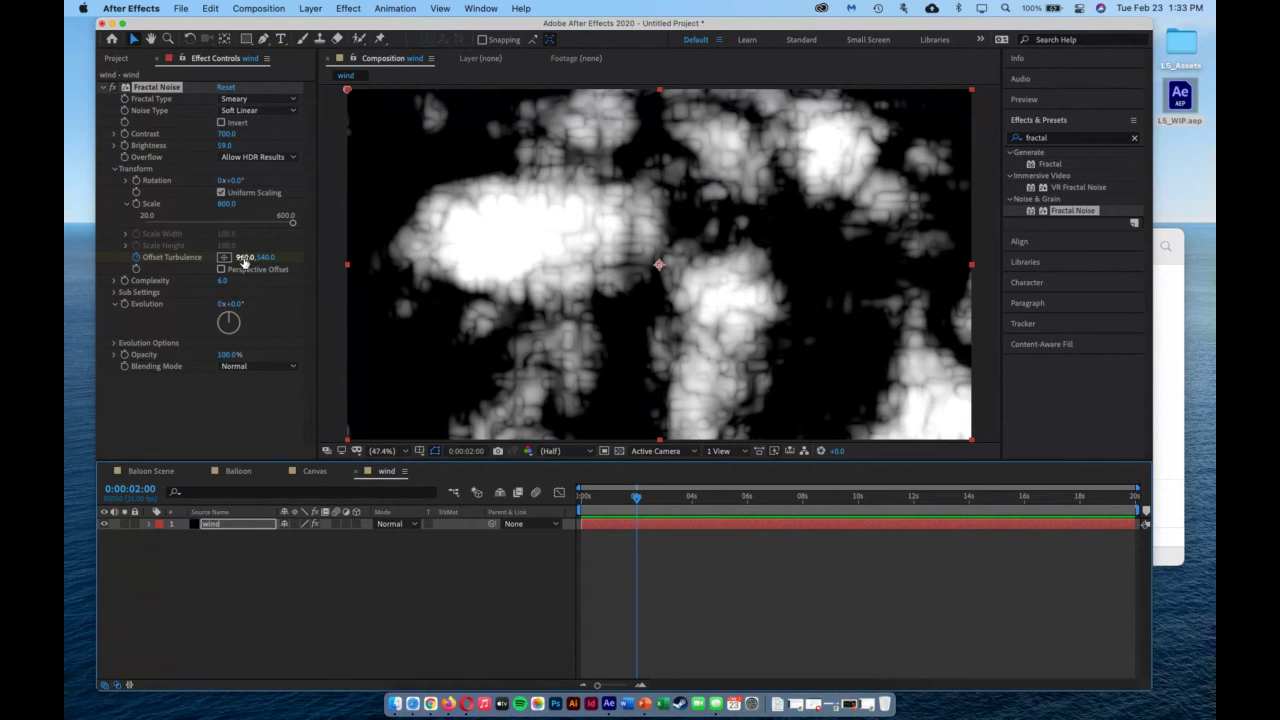
click(243, 258)
text(20)
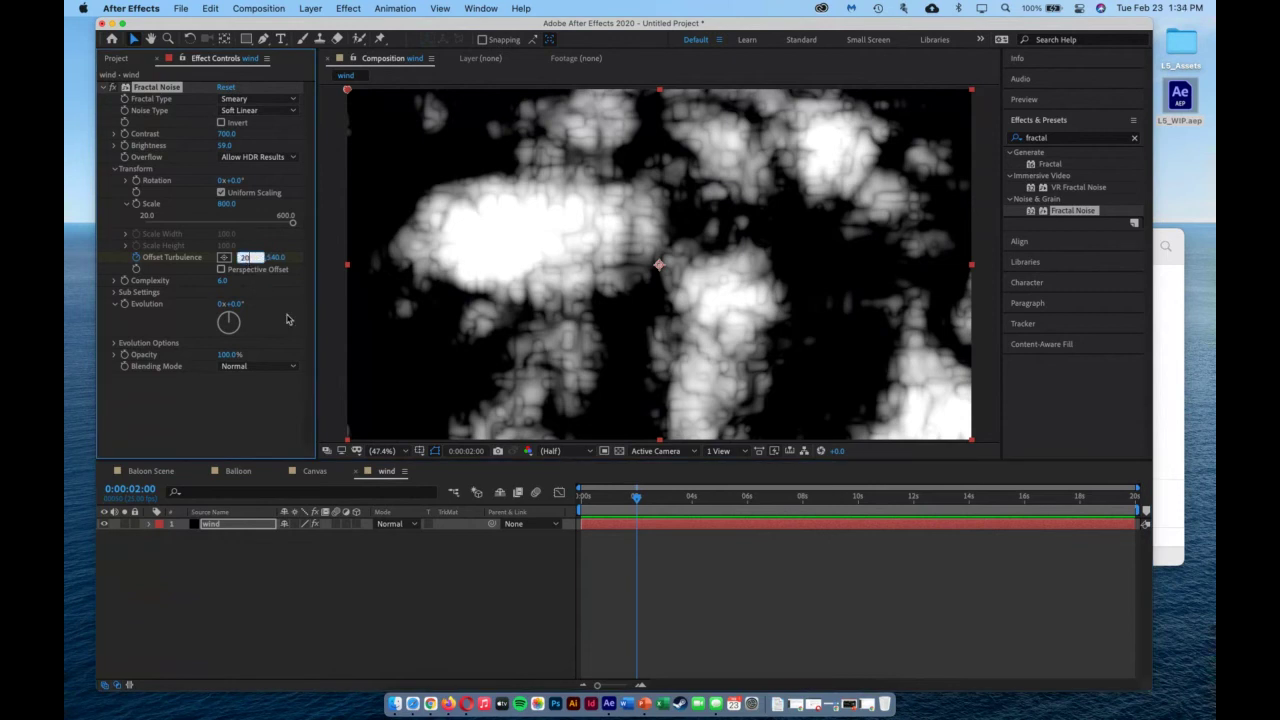
text(000)
key(Tab)
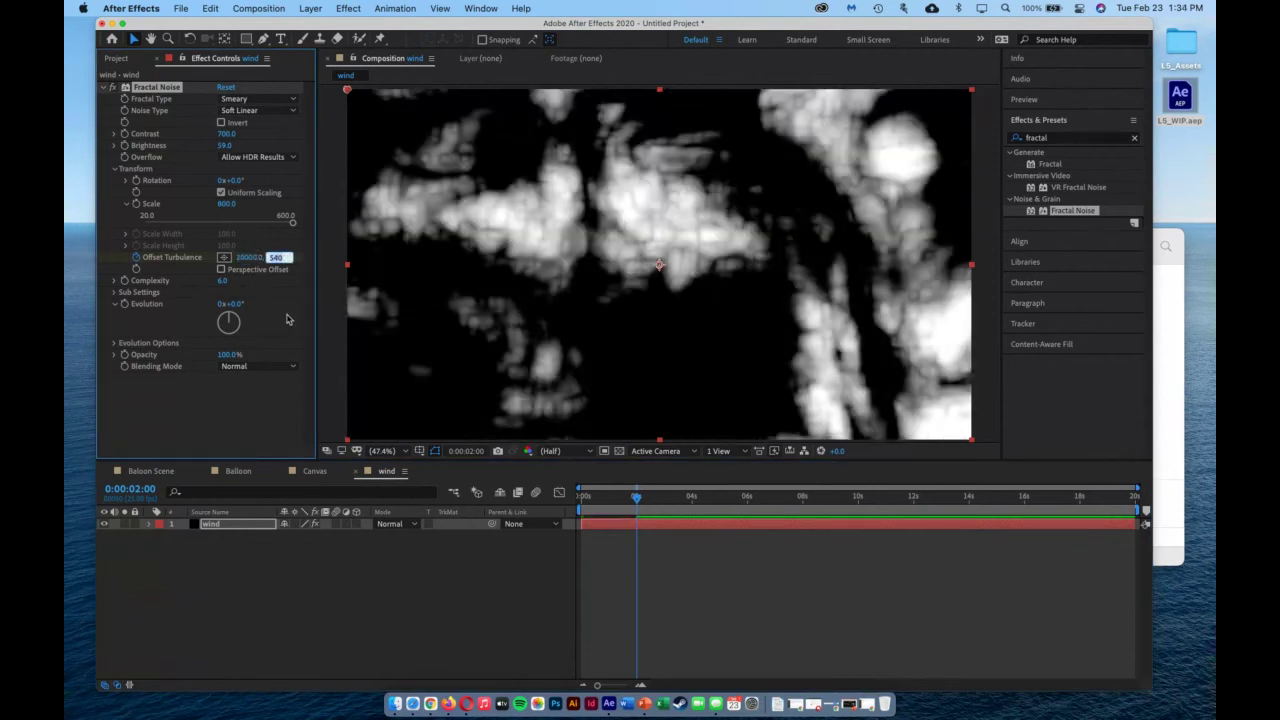
mouse_move(638, 505)
mouse_down()
mouse_move(588, 502)
mouse_move(636, 504)
mouse_up()
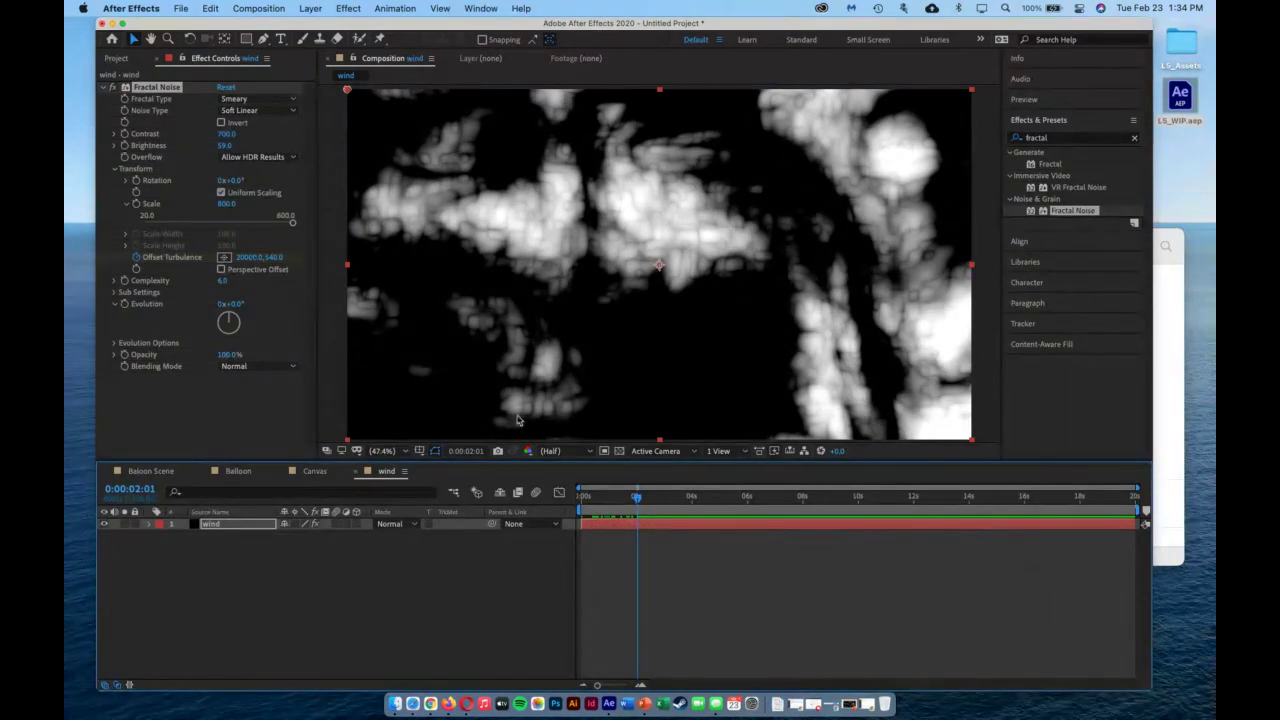
click(633, 497)
drag(633, 497, 580, 505)
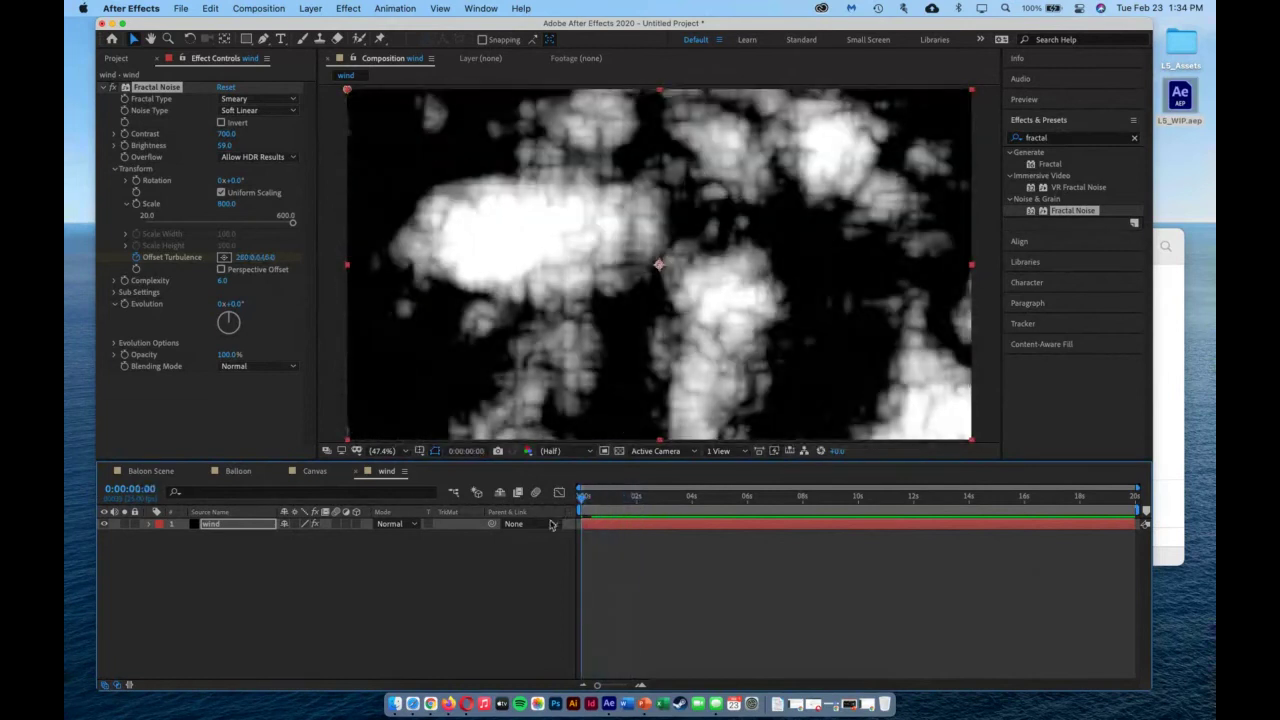
Find the Directional Blur effect and apply it to the wind layer.
click(215, 527)
click(1070, 140)
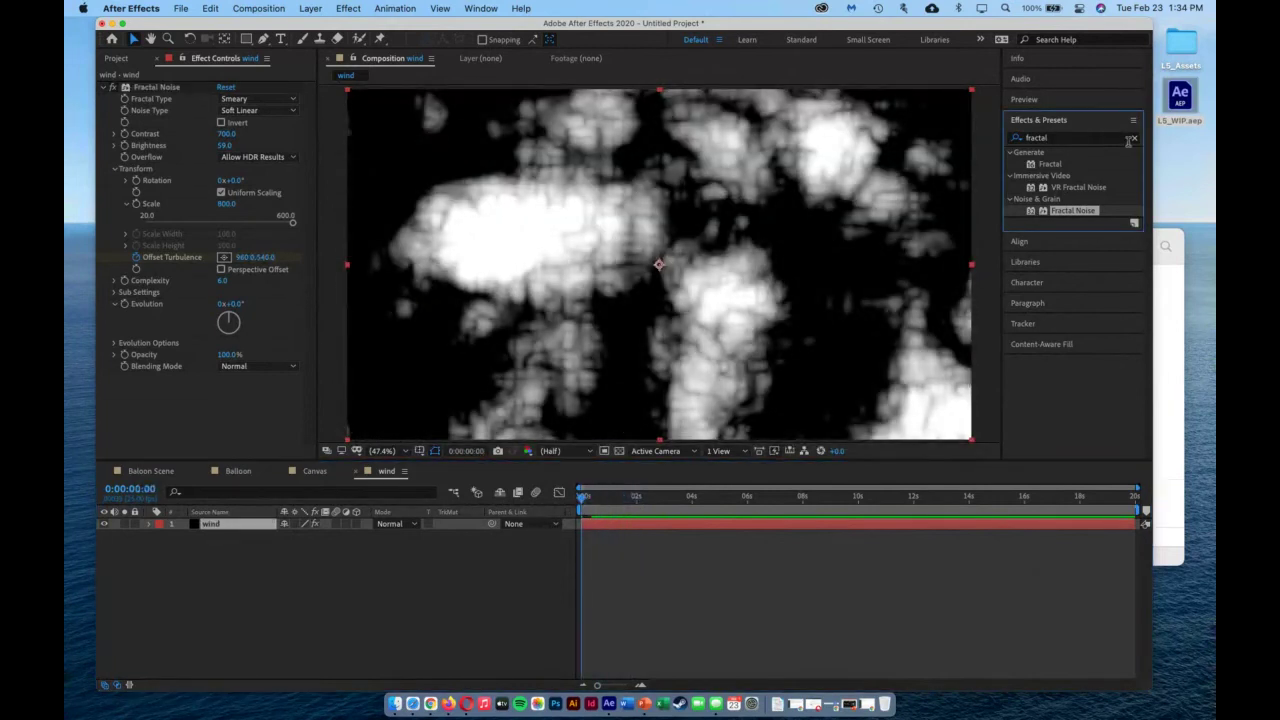
click(1134, 137)
click(1074, 138)
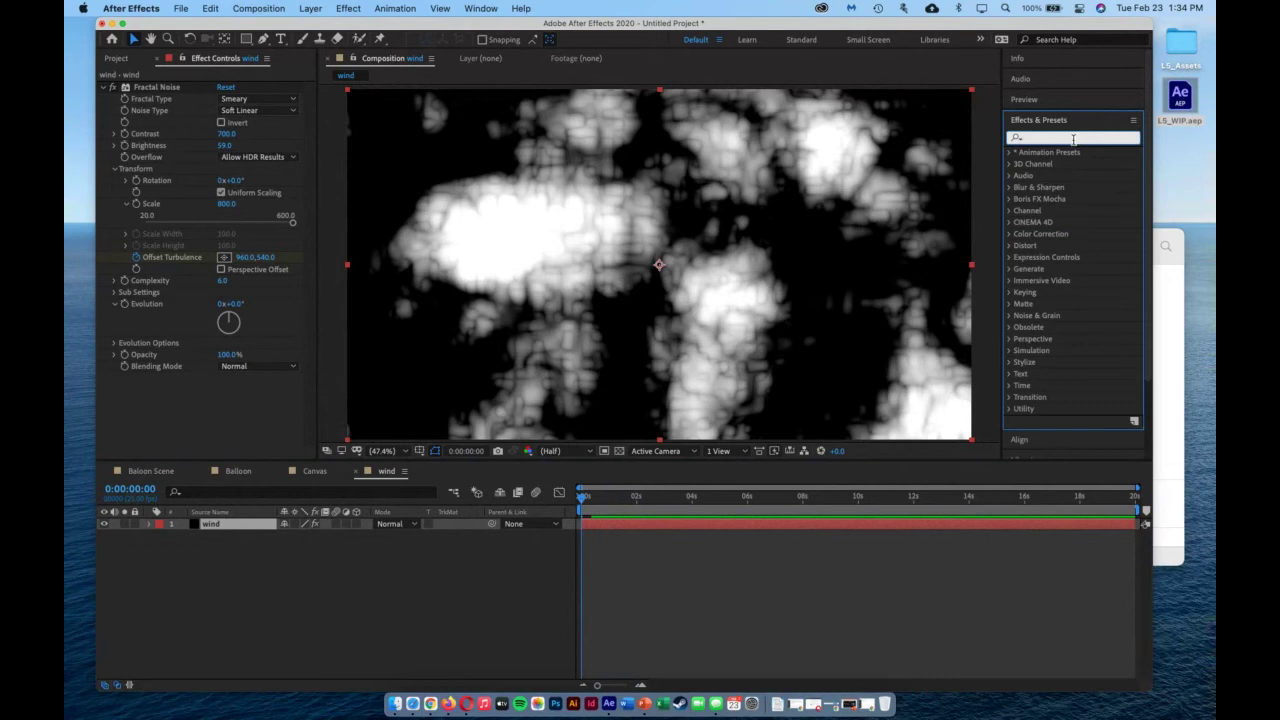
text(direc)
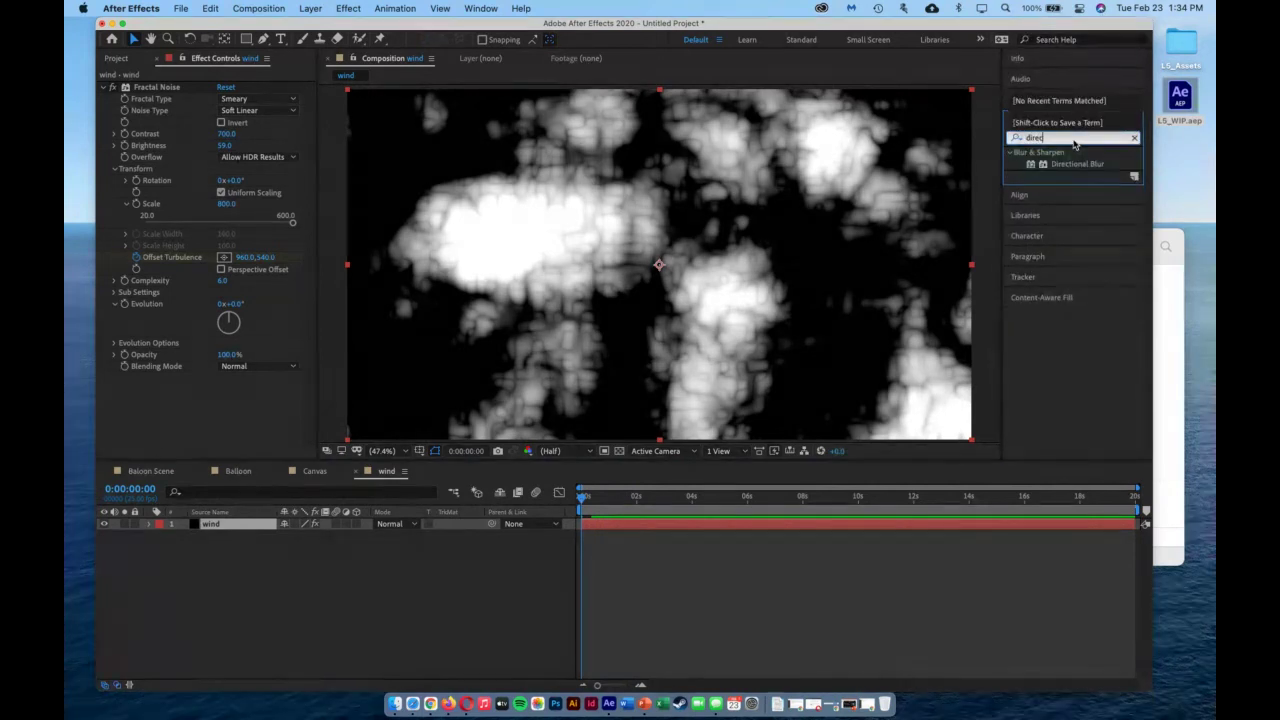
drag(1080, 164, 767, 207)
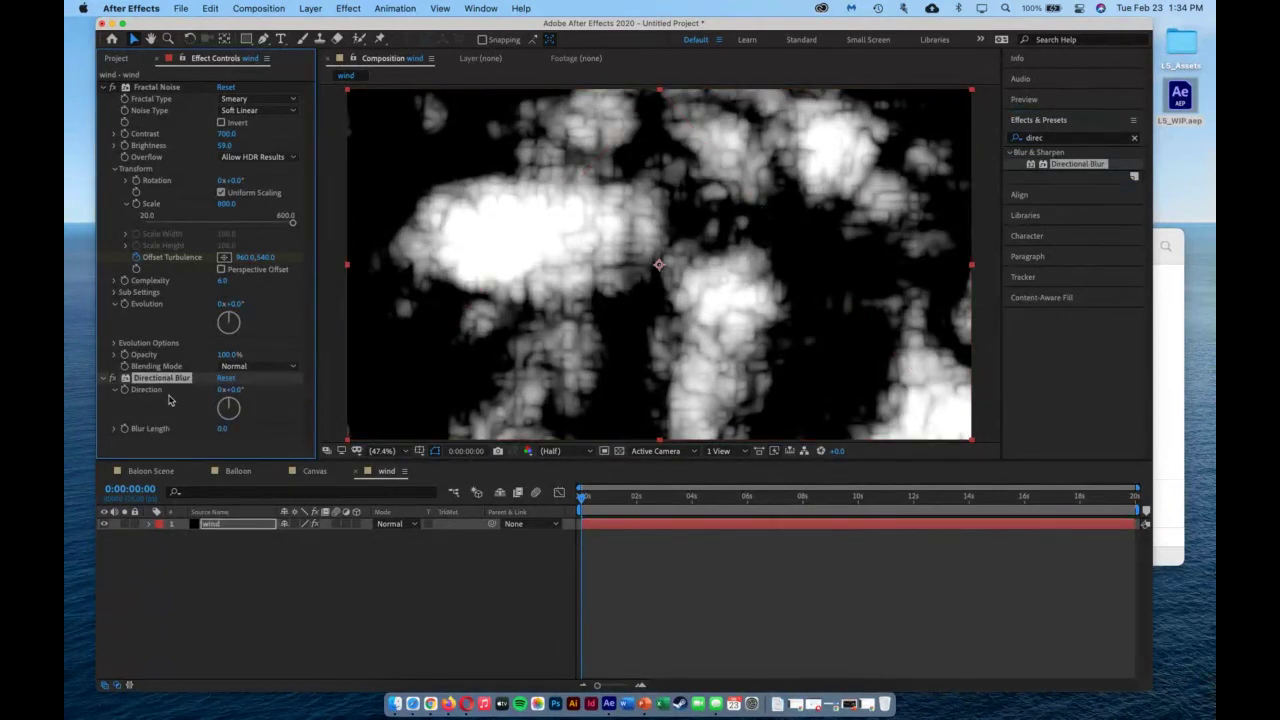
Set the Directional Blur direction to 90° and its blur length to 236.
click(233, 389)
text(90)
key(Tab)
text(236)
key(Tab)
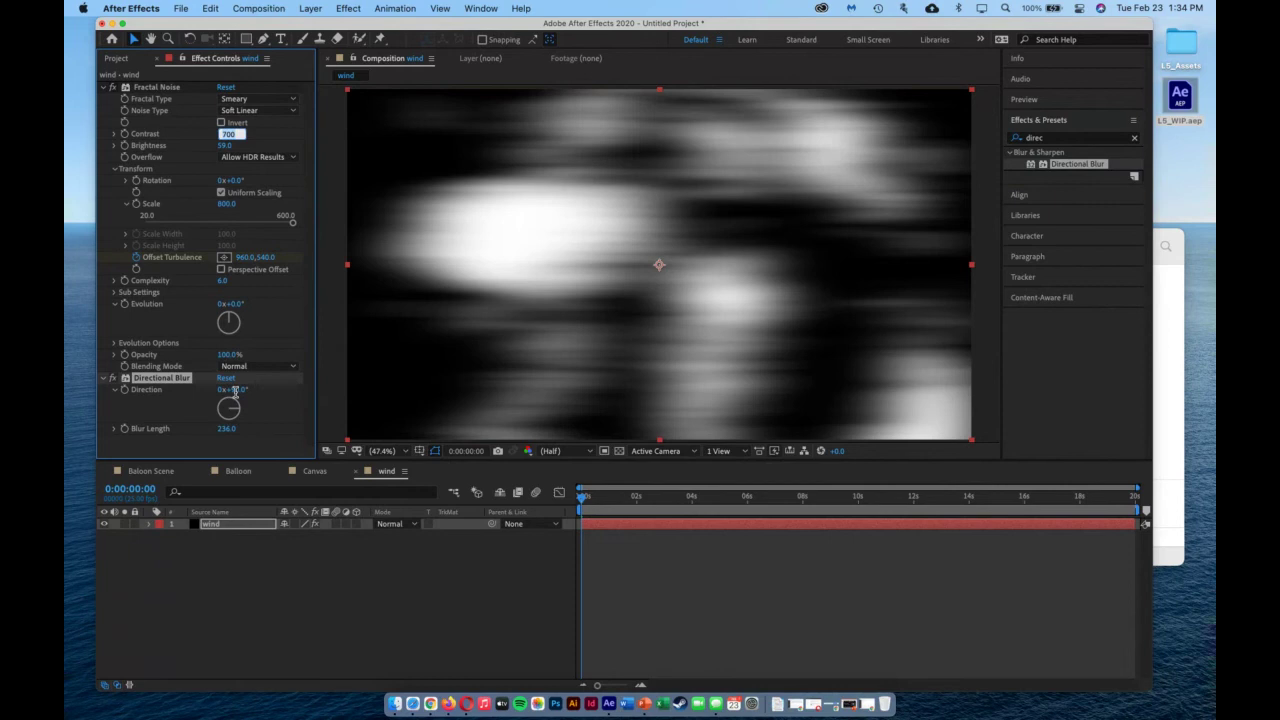
Preview the blurred wind animation up to 0:00:02:06.
click(566, 511)
key(space)
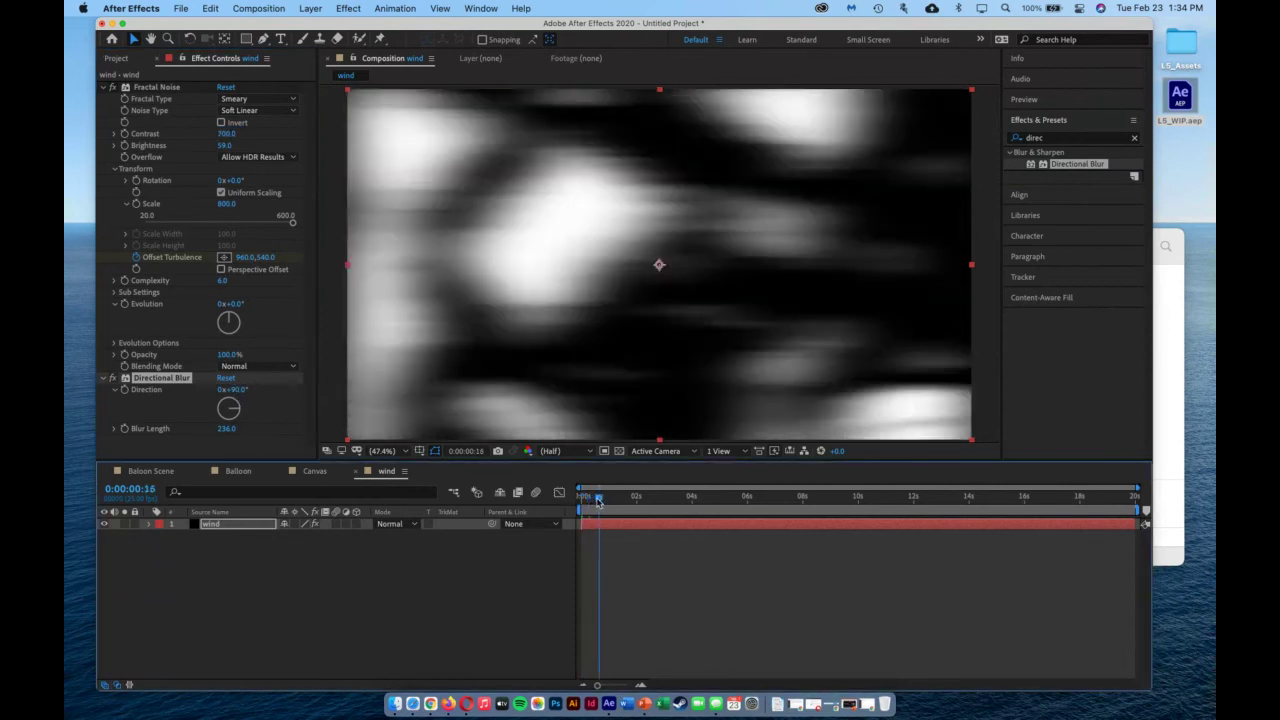
drag(626, 503, 640, 503)
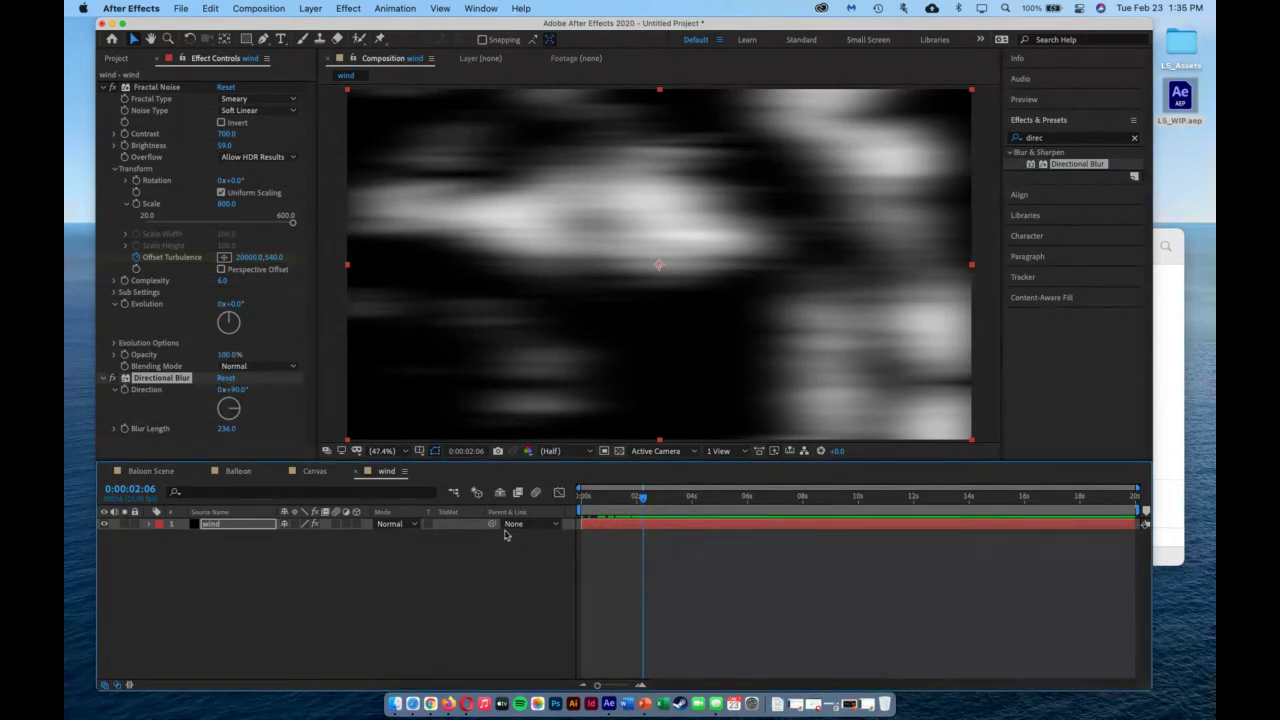
Copy the wind layer into the Baloon Scene composition and place it above the Canvas layer.
click(150, 471)
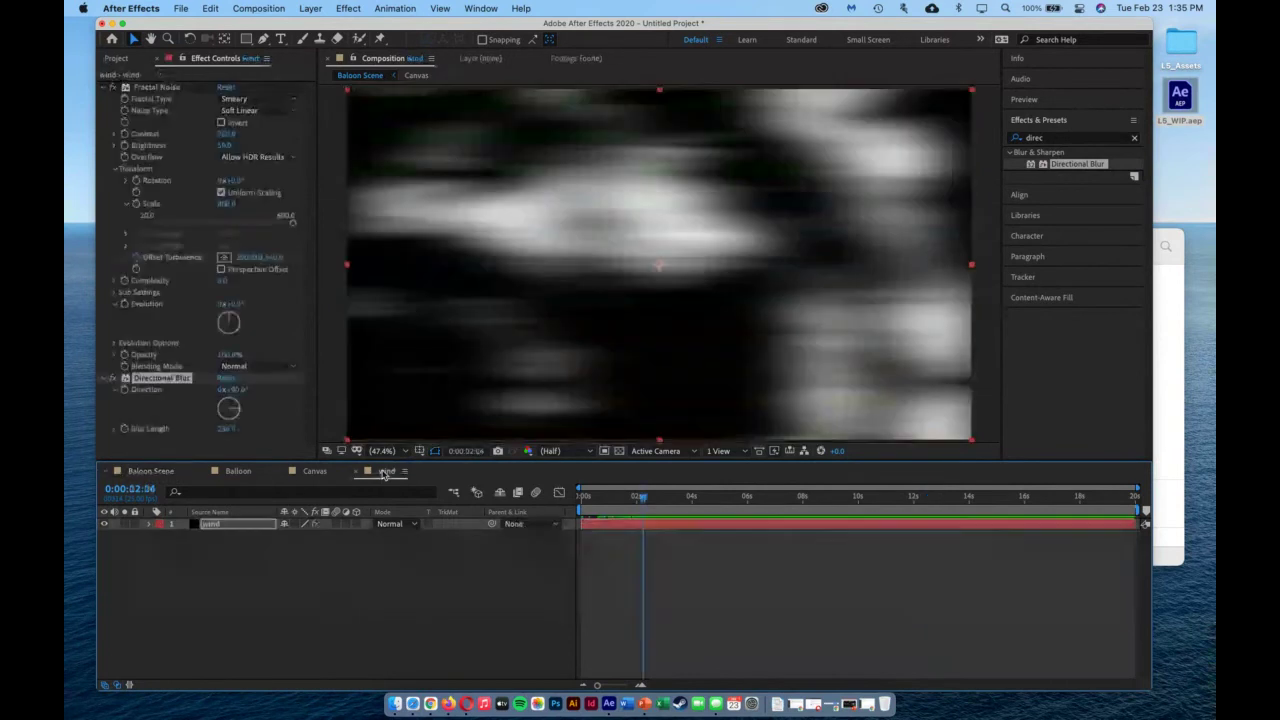
click(385, 471)
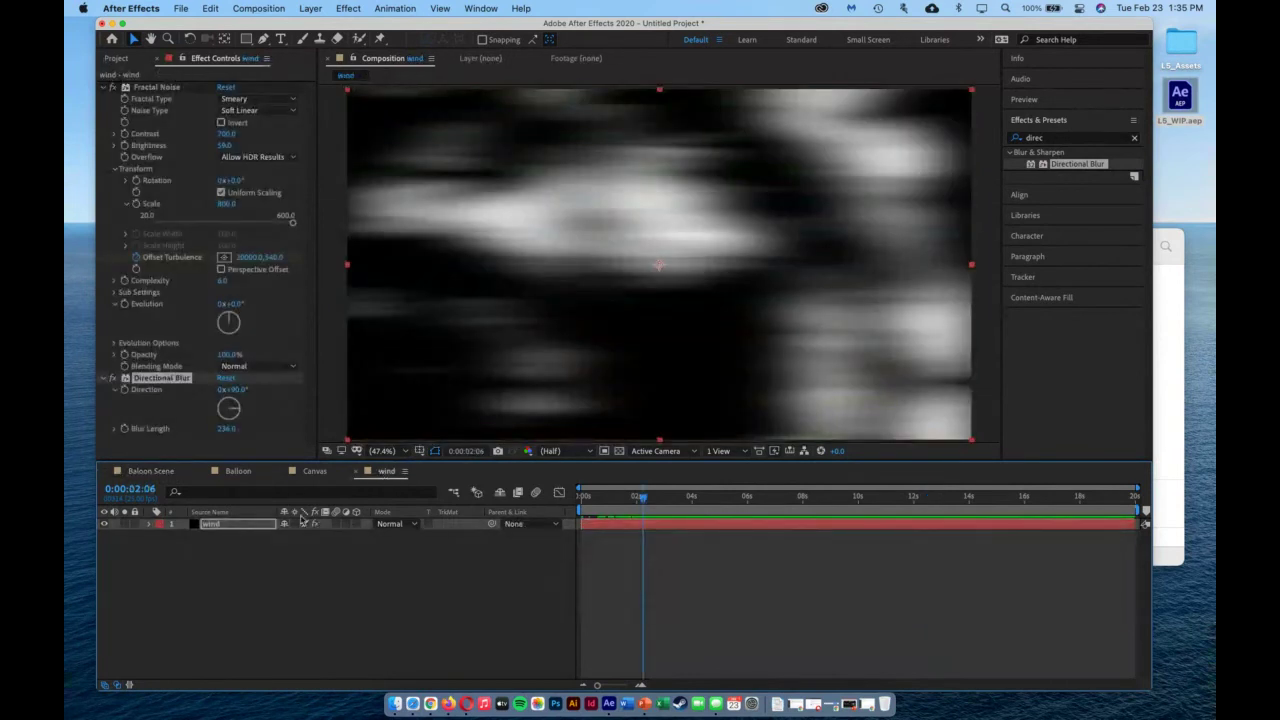
click(228, 527)
right_click(236, 529)
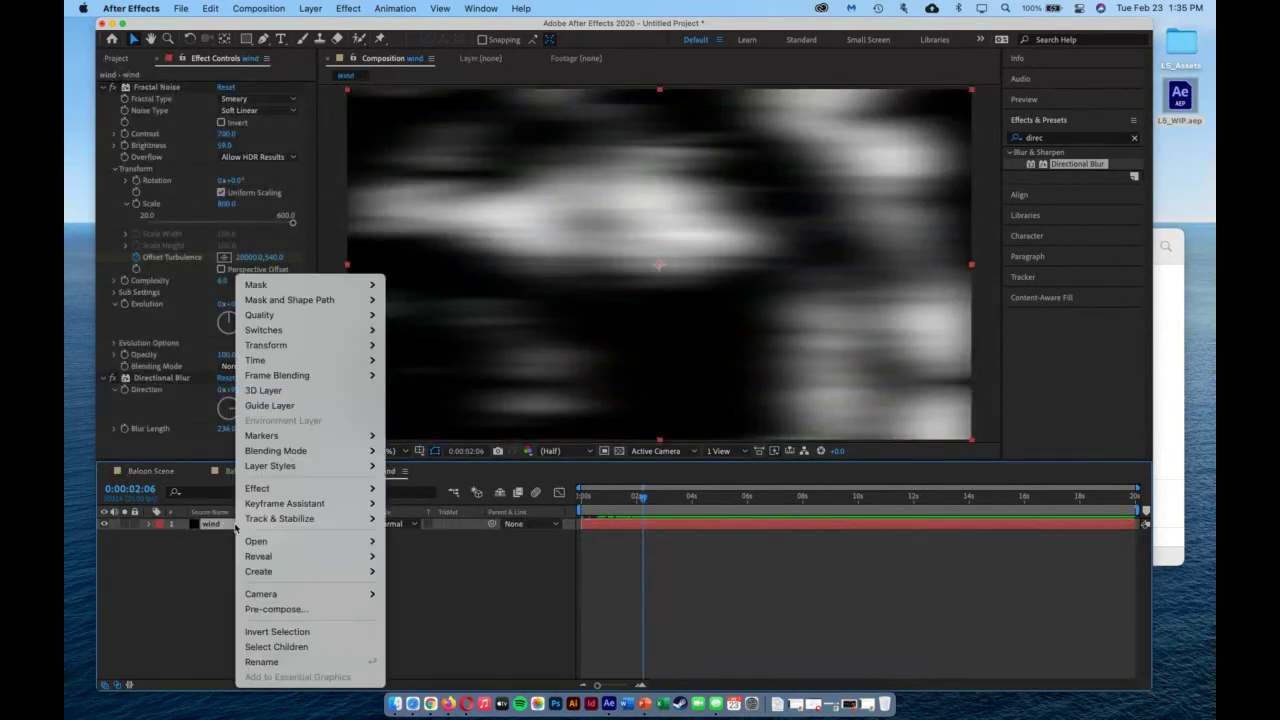
click(216, 546)
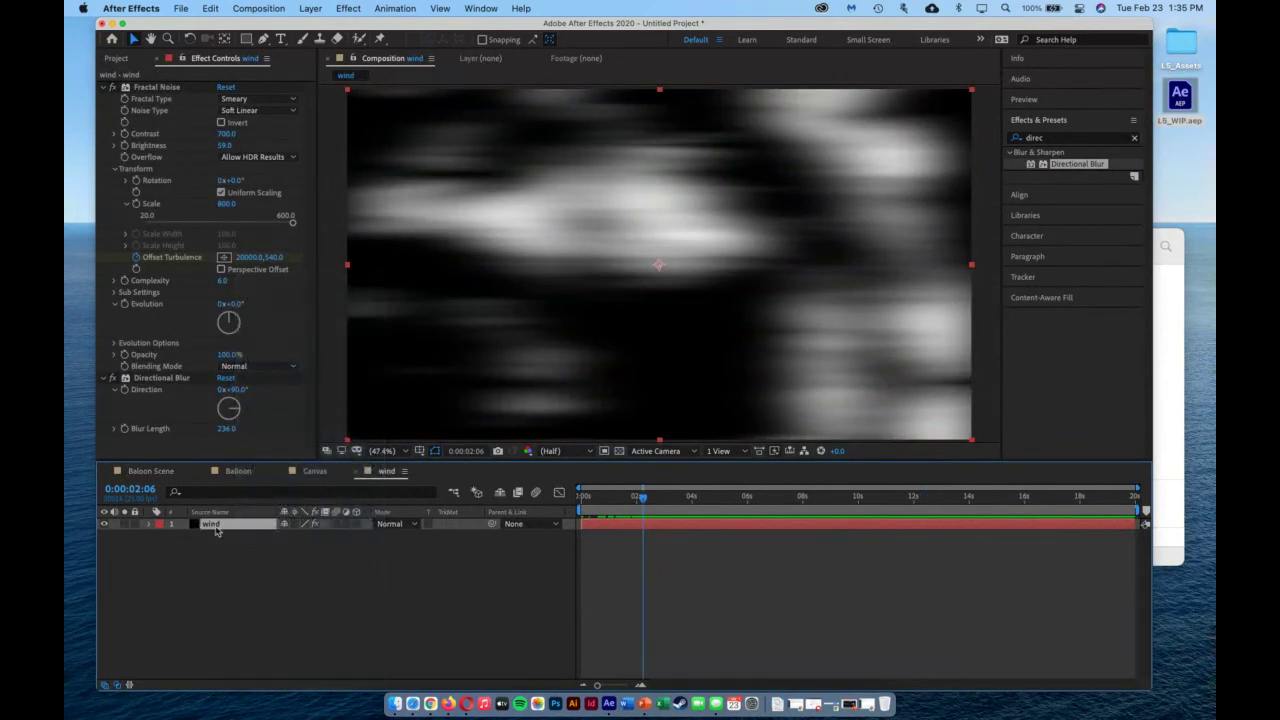
click(152, 472)
key(super+v)
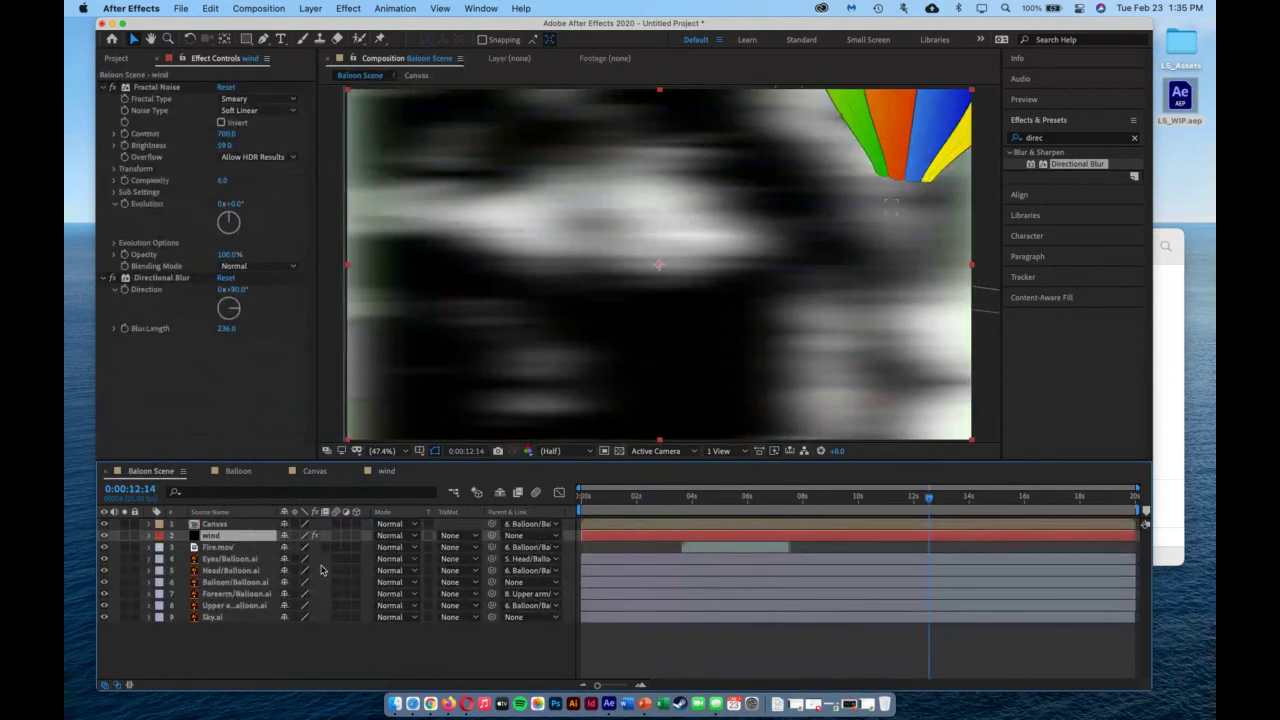
drag(248, 538, 245, 521)
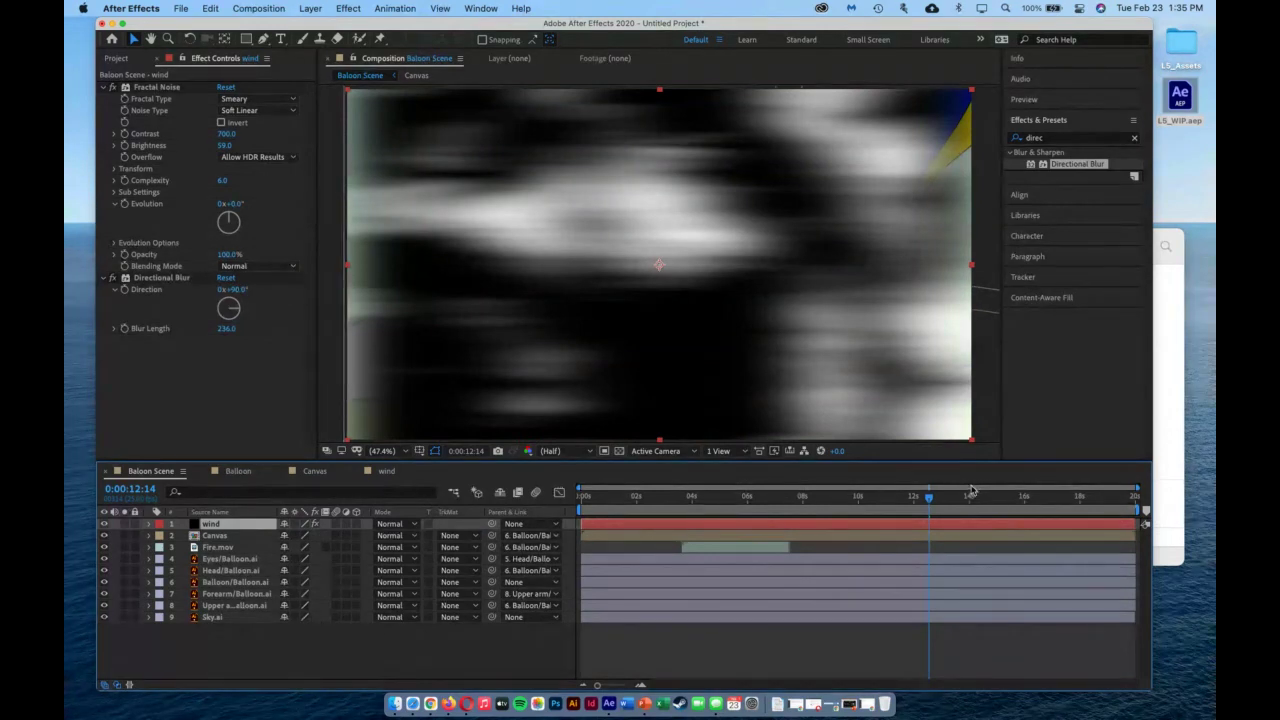
Shift the wind layer in time so that it starts at 0:00:08:14.
drag(930, 498, 686, 532)
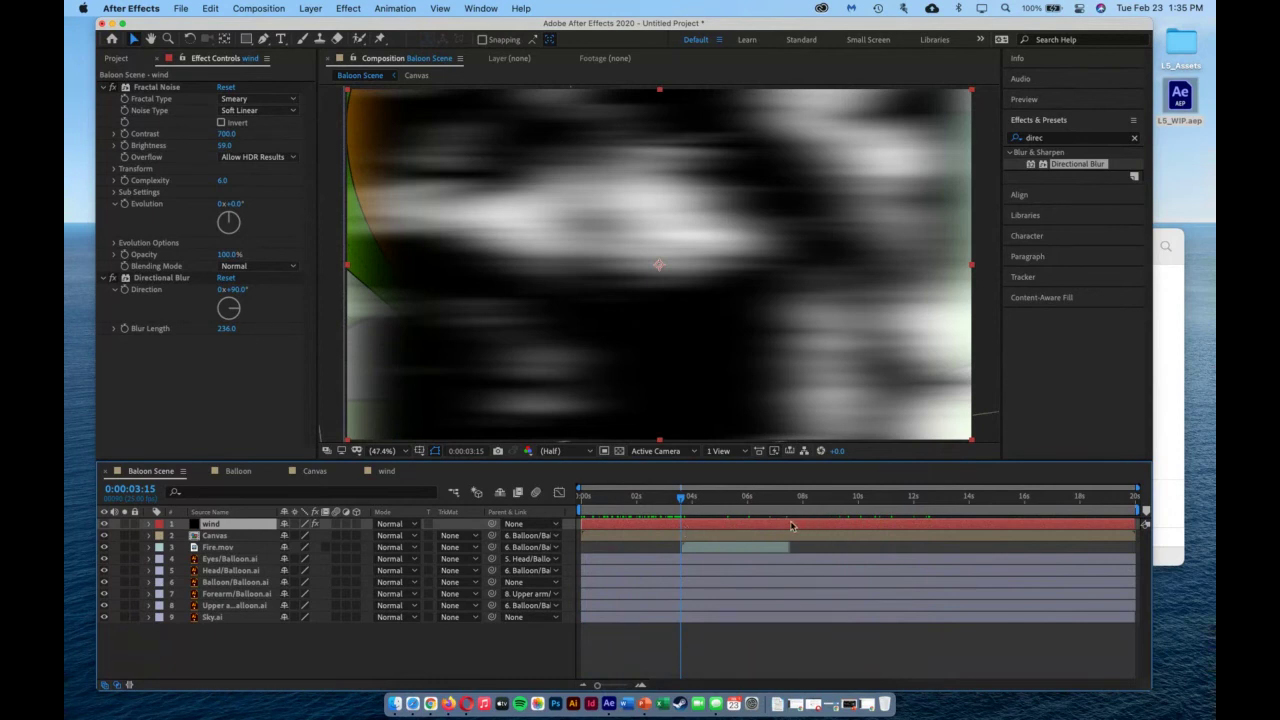
drag(682, 503, 819, 502)
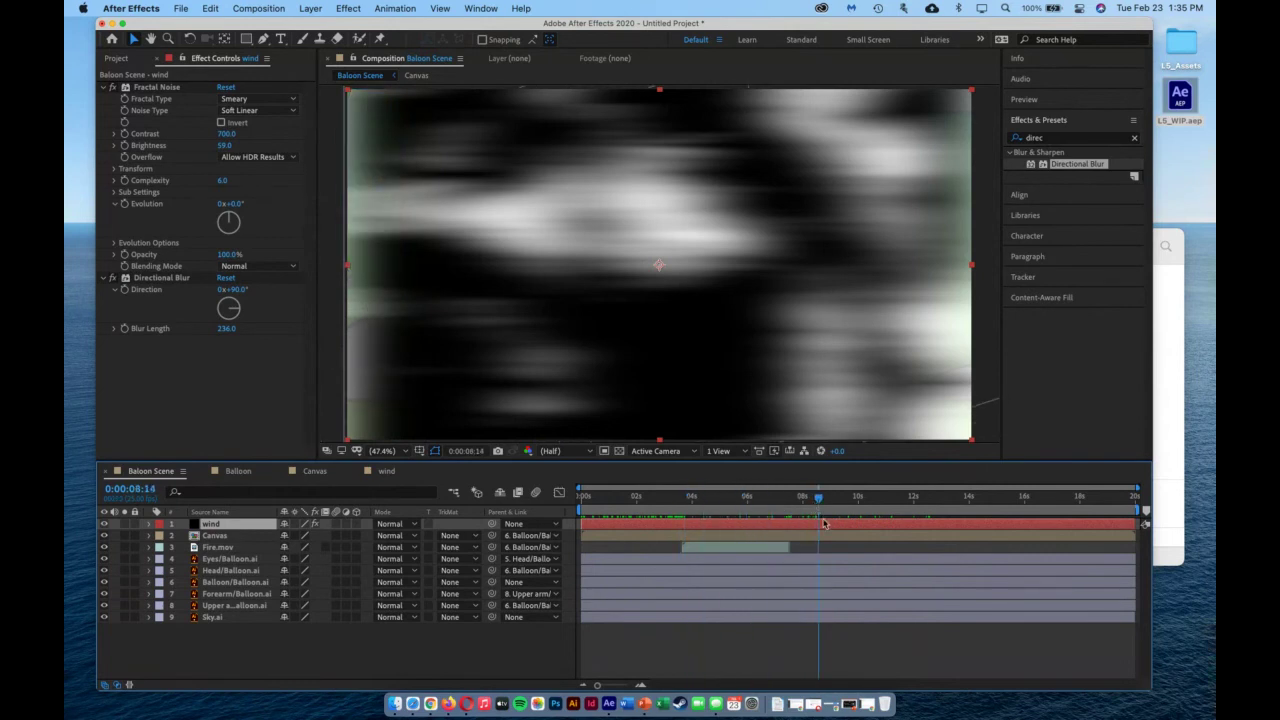
key(bracketleft)
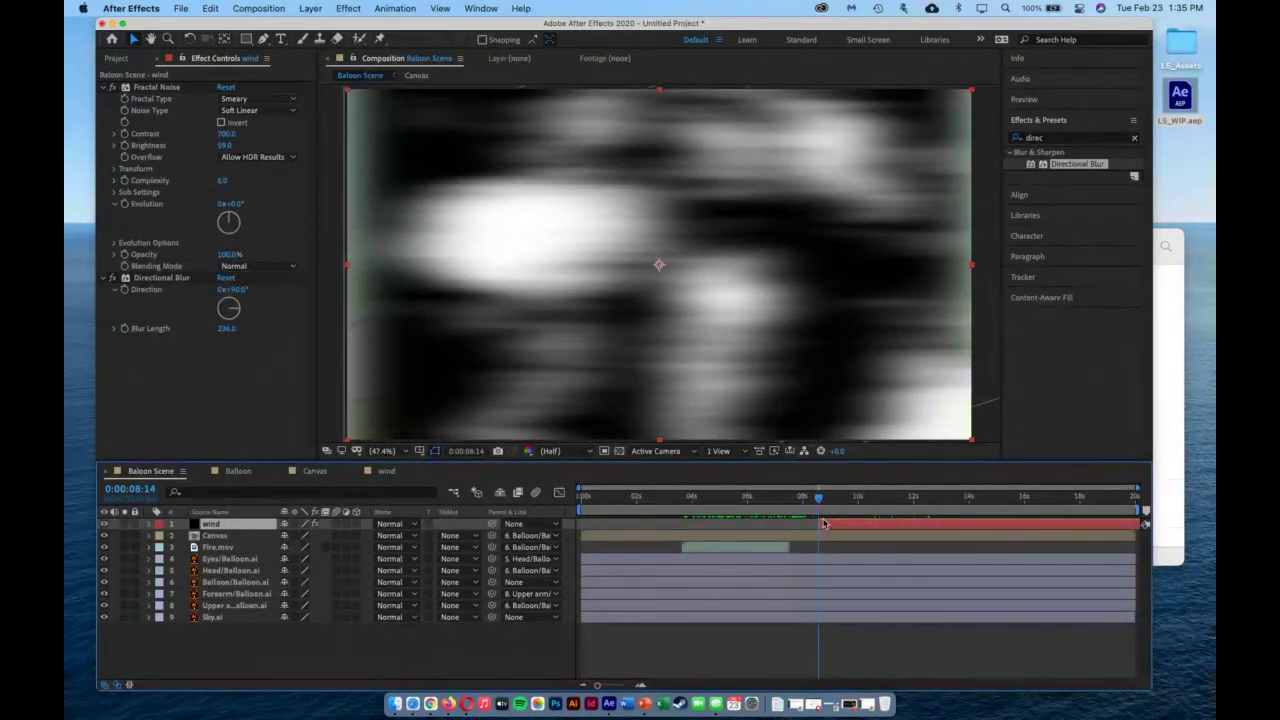
mouse_move(819, 498)
mouse_down()
mouse_move(832, 505)
mouse_move(802, 503)
mouse_move(821, 506)
mouse_up()
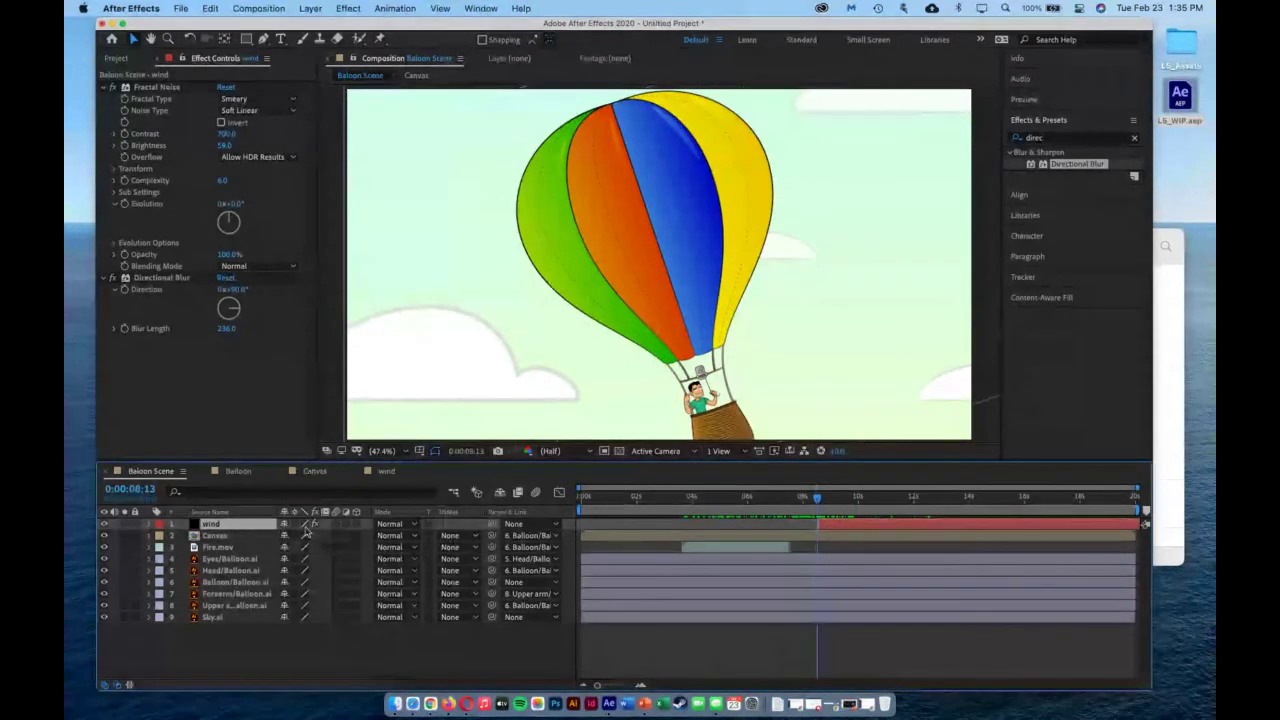
Try the Screen blending mode on the wind layer.
click(410, 524)
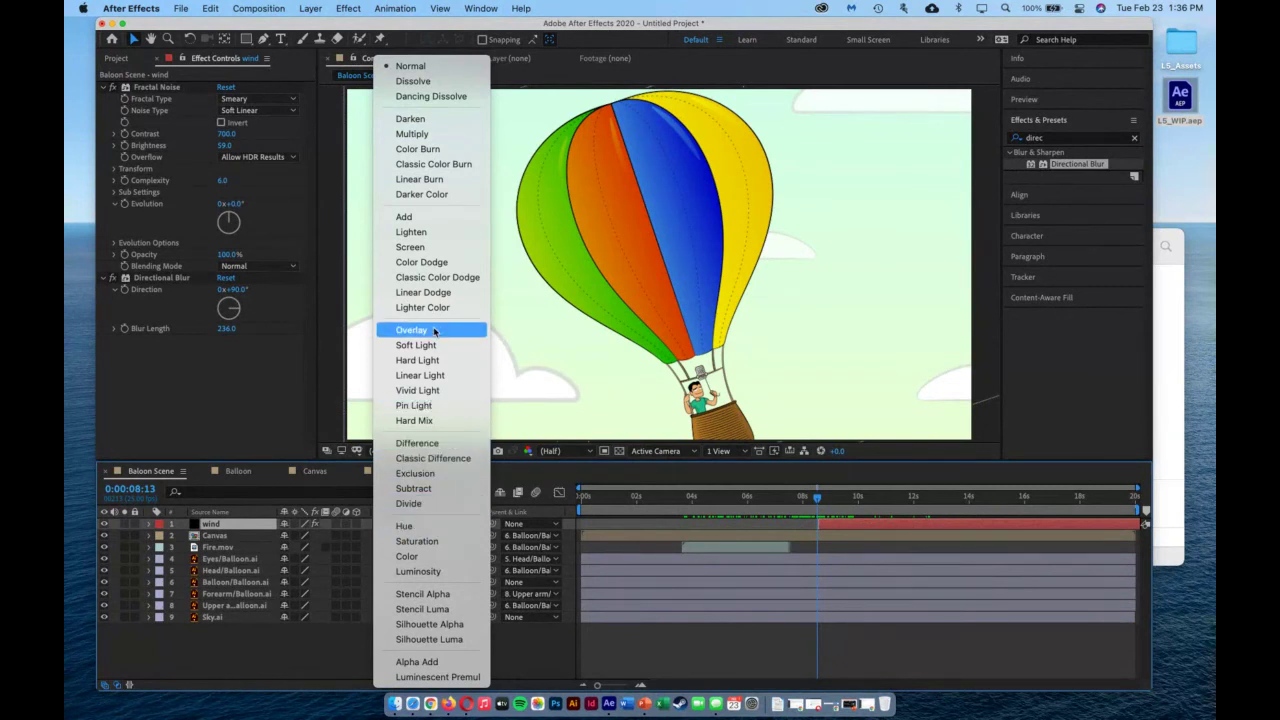
click(430, 247)
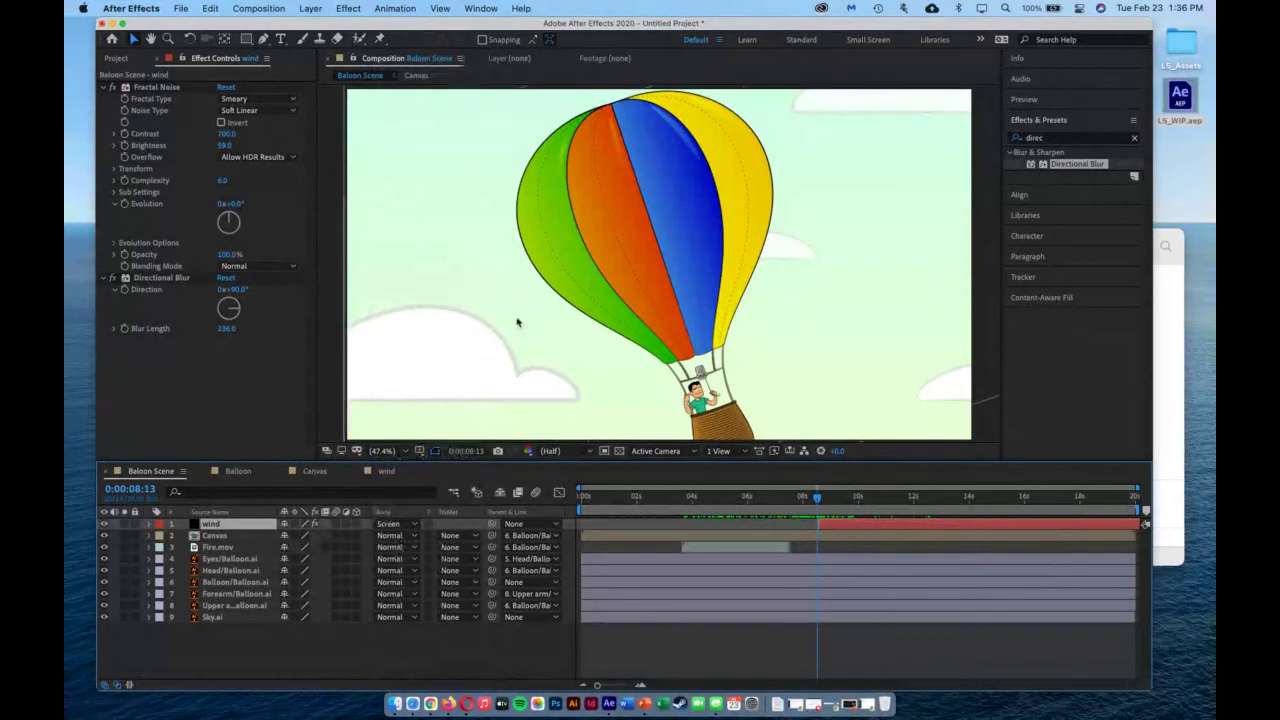
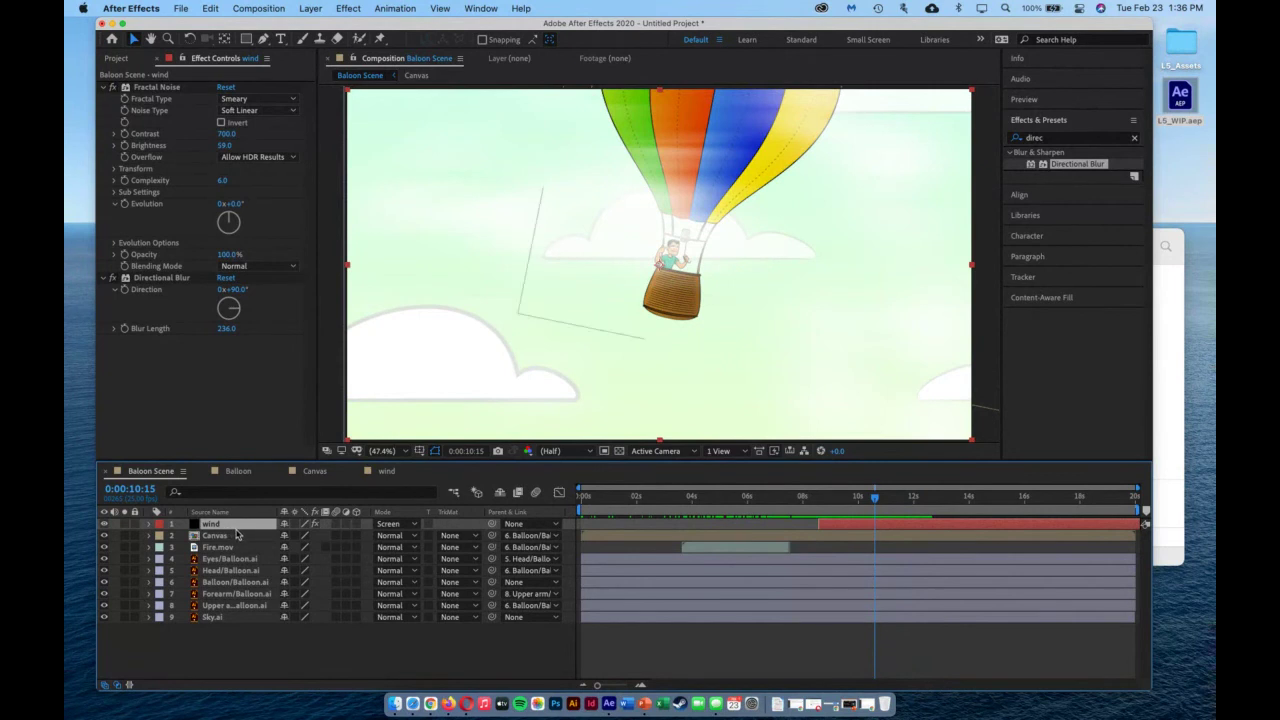
key(End)
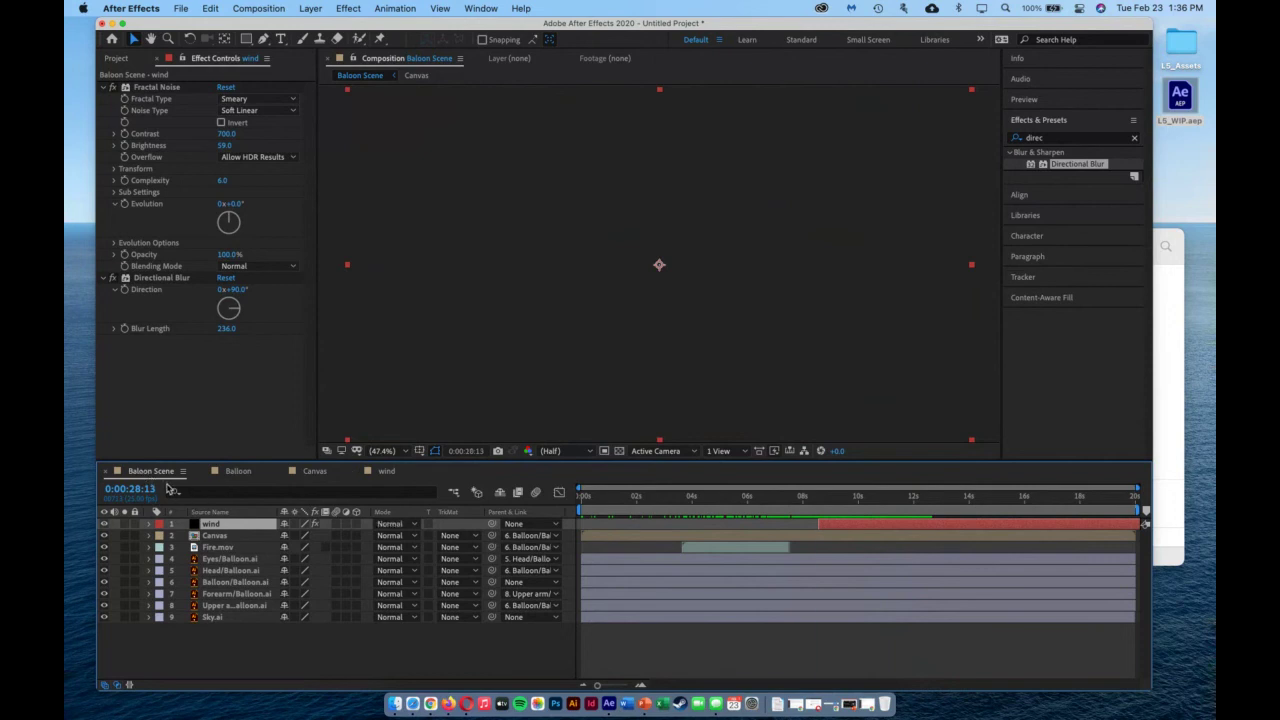
Keyframe the wind layer's opacity from 100% at 0:00:08:13 down to 1% at 0:00:10:14.
key(i)
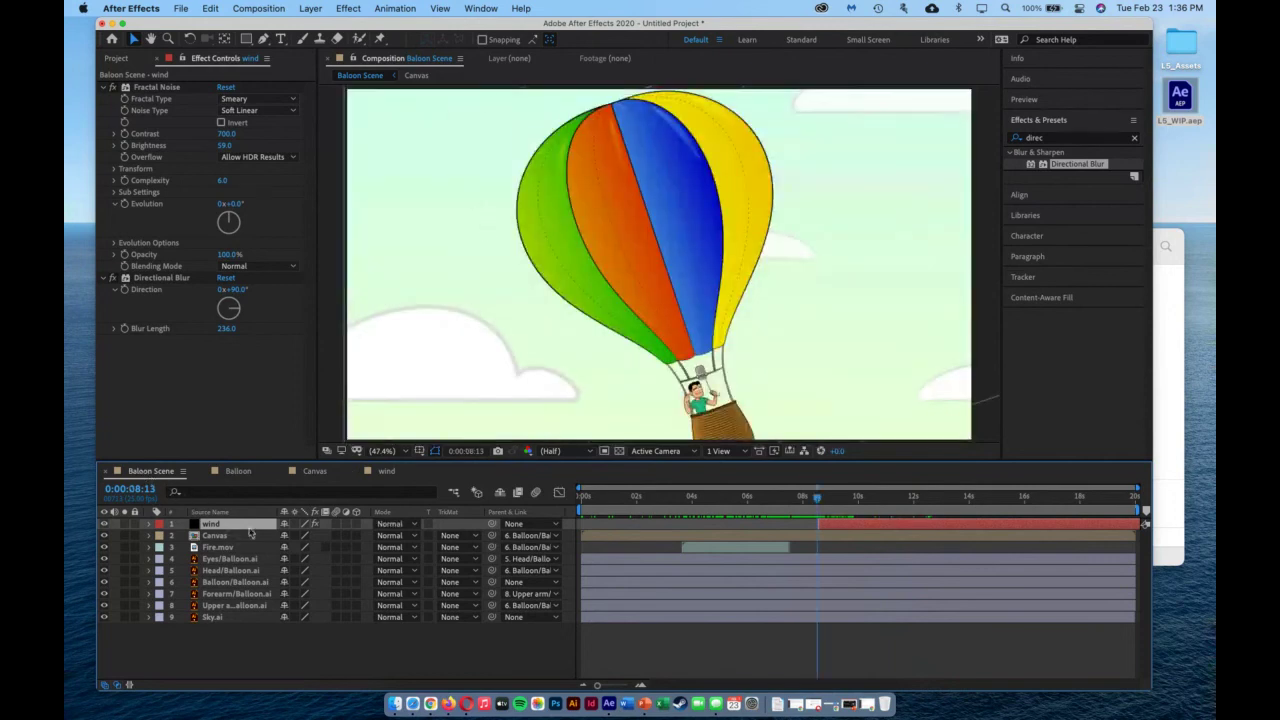
click(148, 525)
click(161, 548)
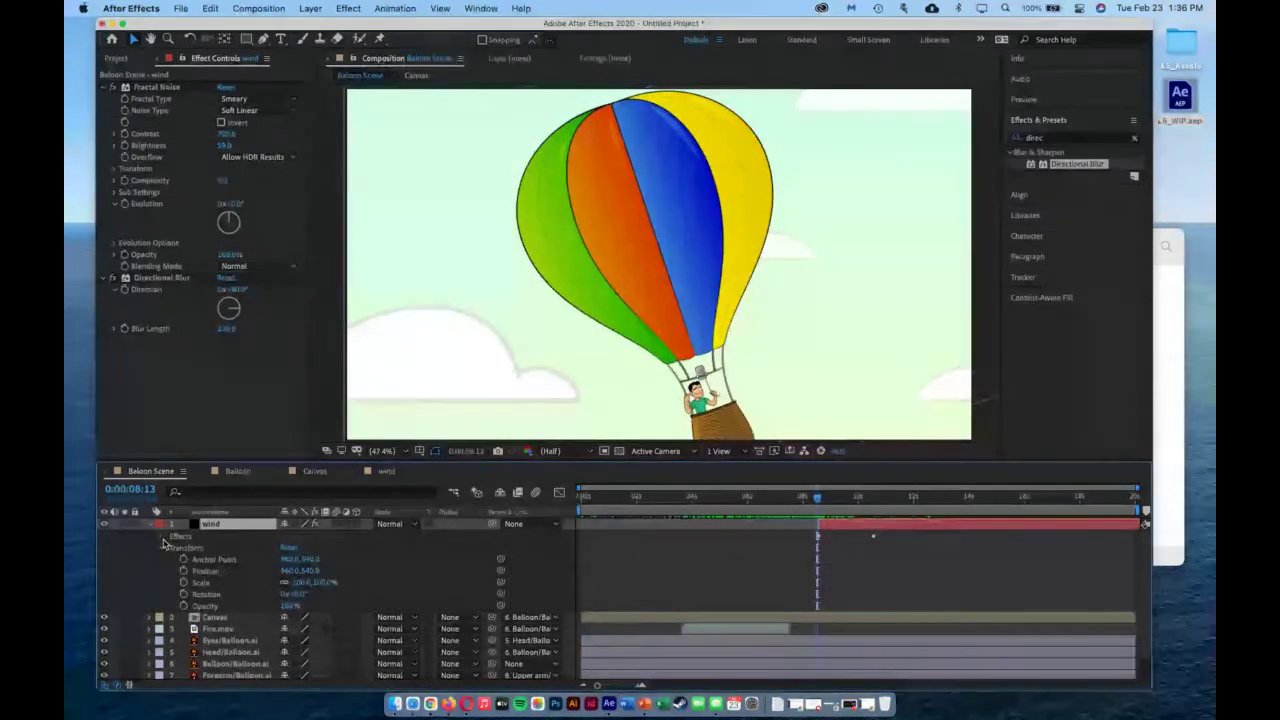
click(183, 606)
drag(817, 506, 873, 505)
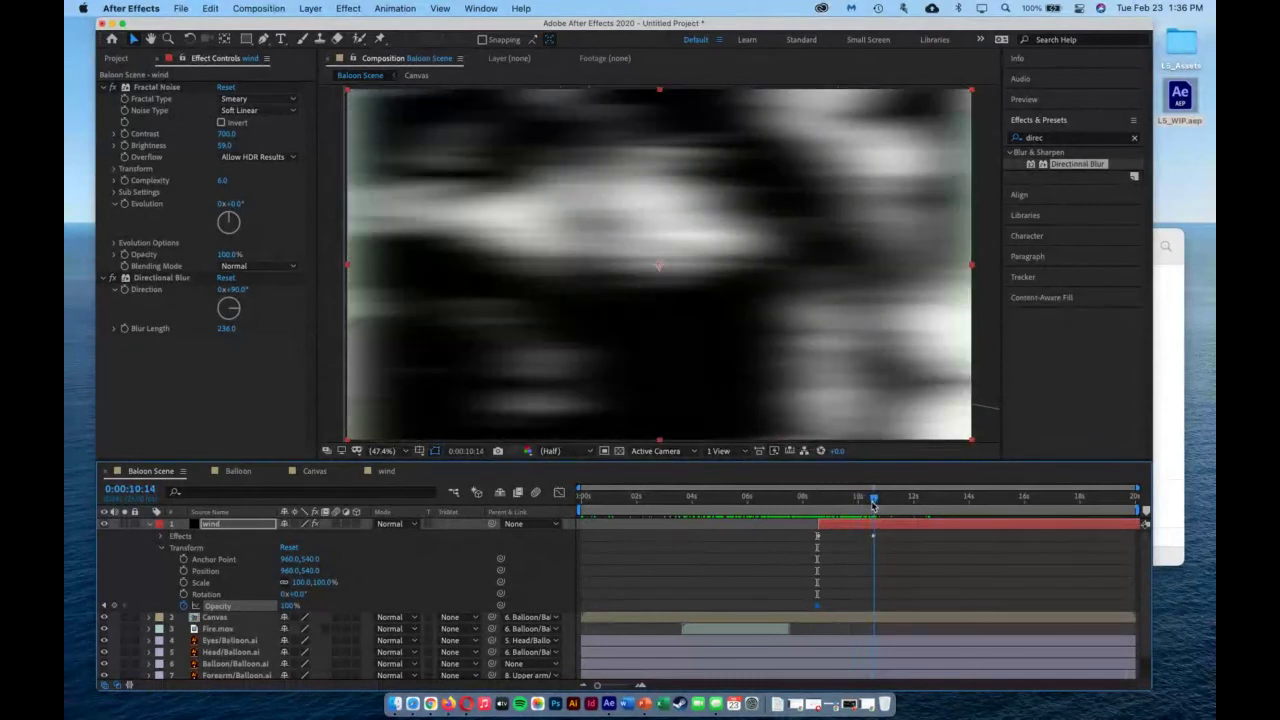
drag(288, 605, 241, 607)
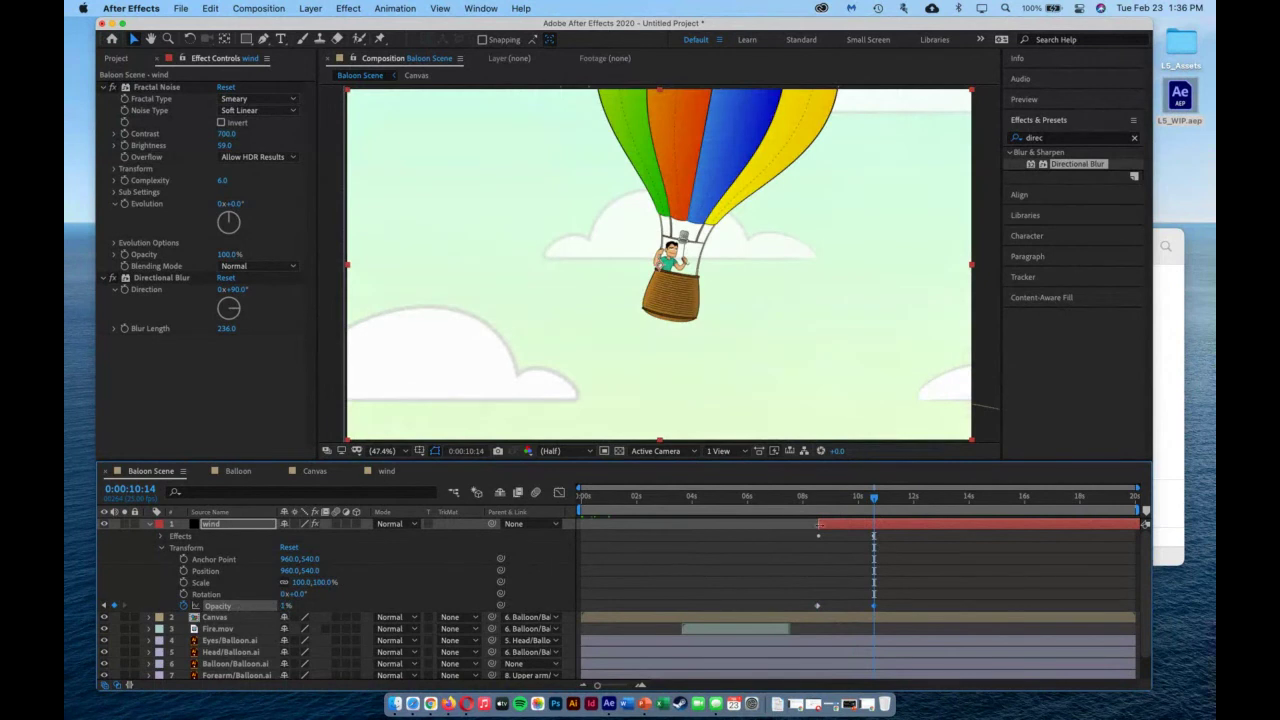
Set the wind layer's blending mode to Screen and preview its fade-out over the balloon.
click(392, 524)
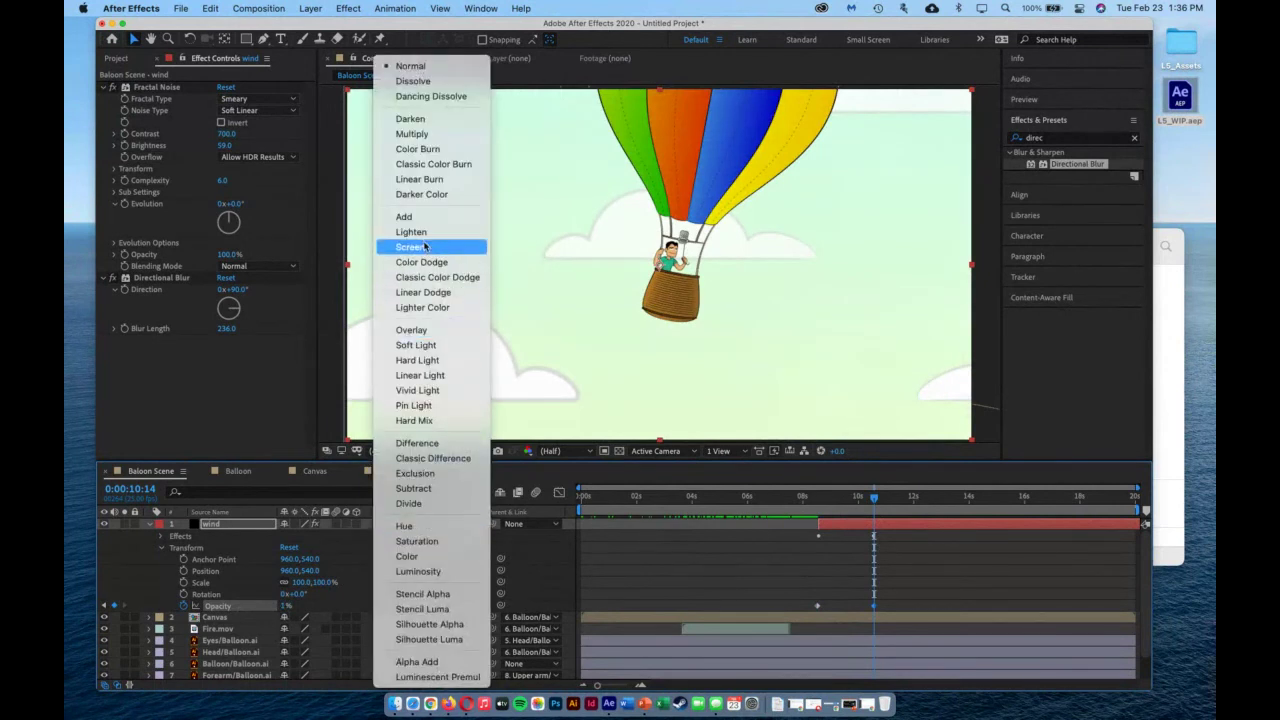
click(425, 246)
drag(873, 497, 838, 508)
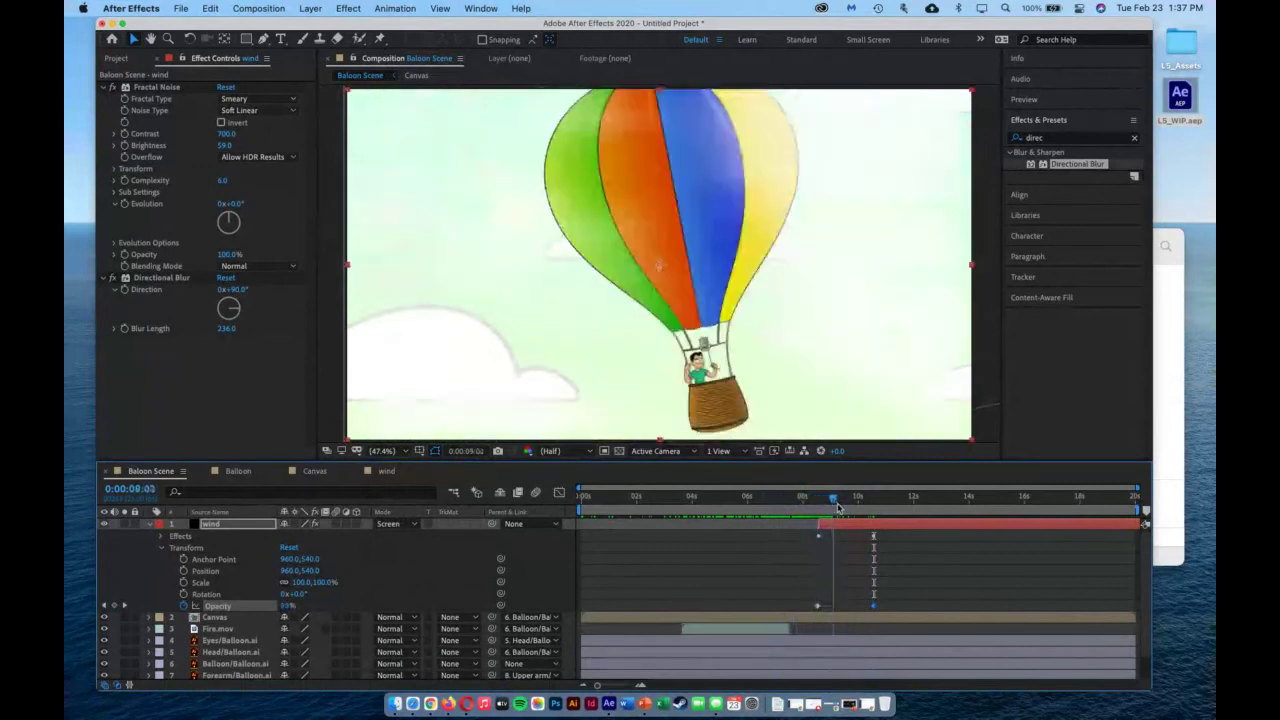
key(space)
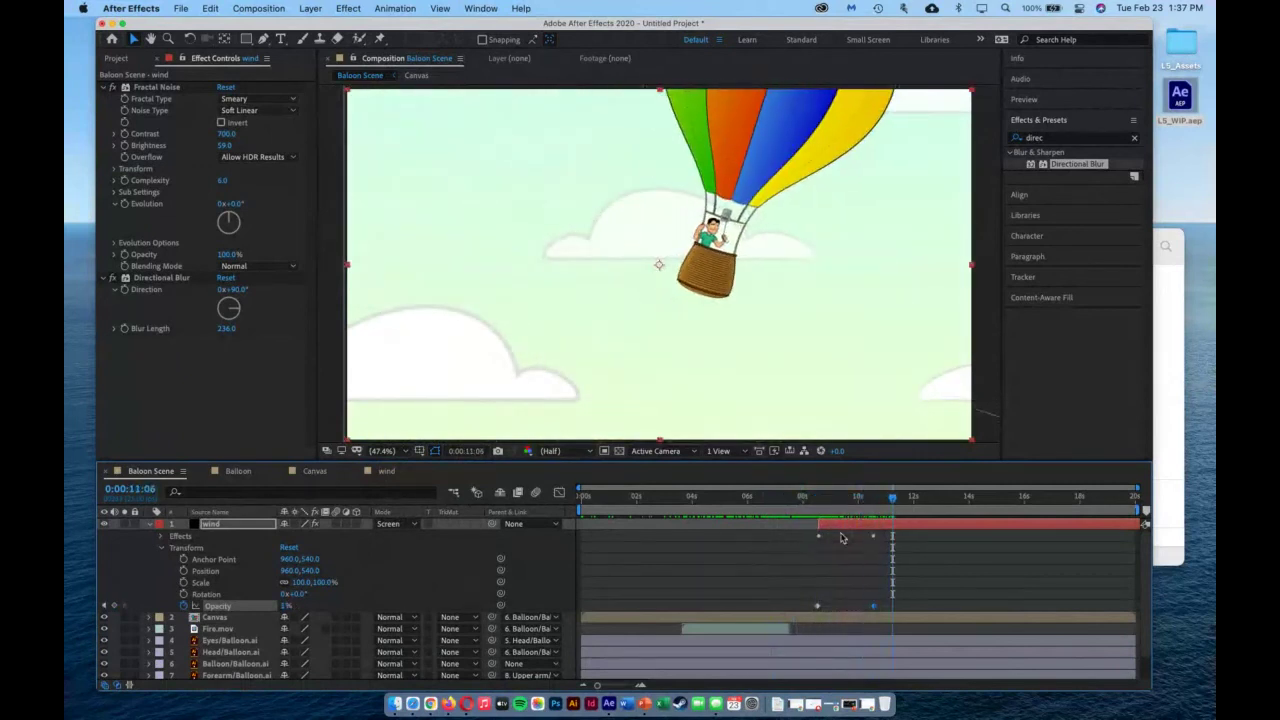
Keyframe the wind layer's opacity at 100% at 0:00:09:13, lower it at 0:00:08:13, and review the fade up to 0:00:13:02.
drag(871, 512, 845, 503)
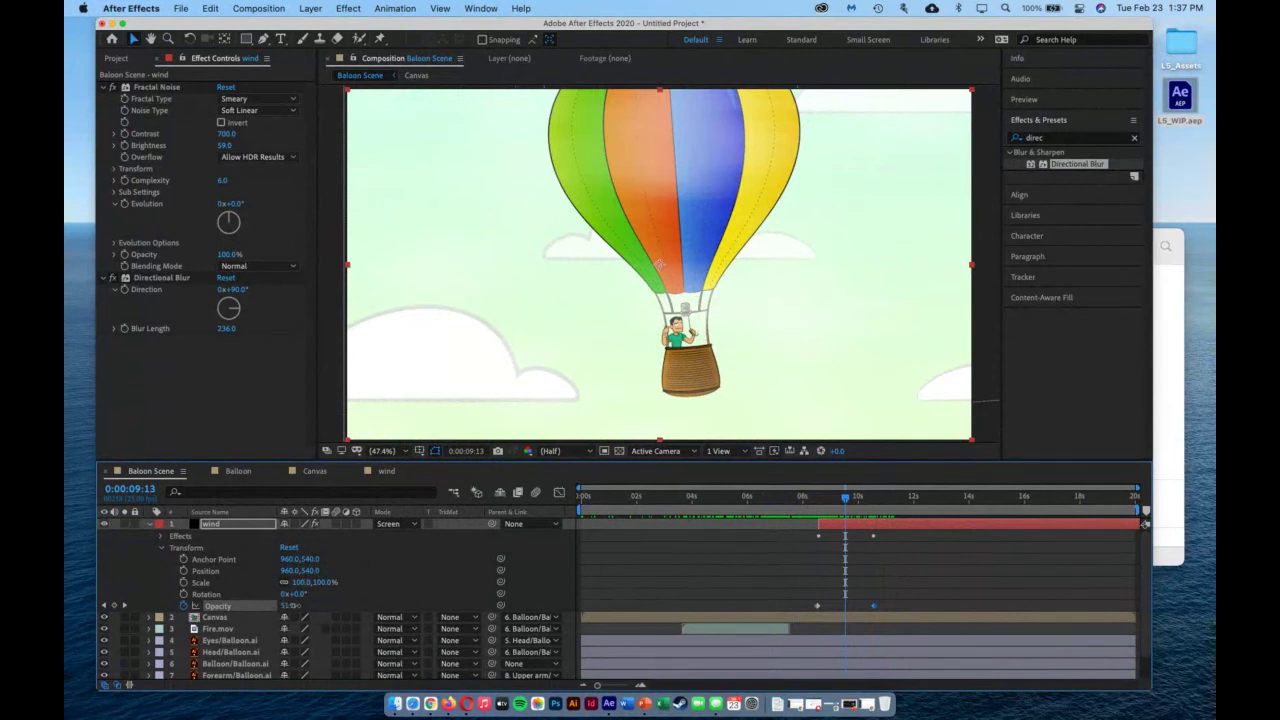
drag(289, 605, 386, 611)
key(j)
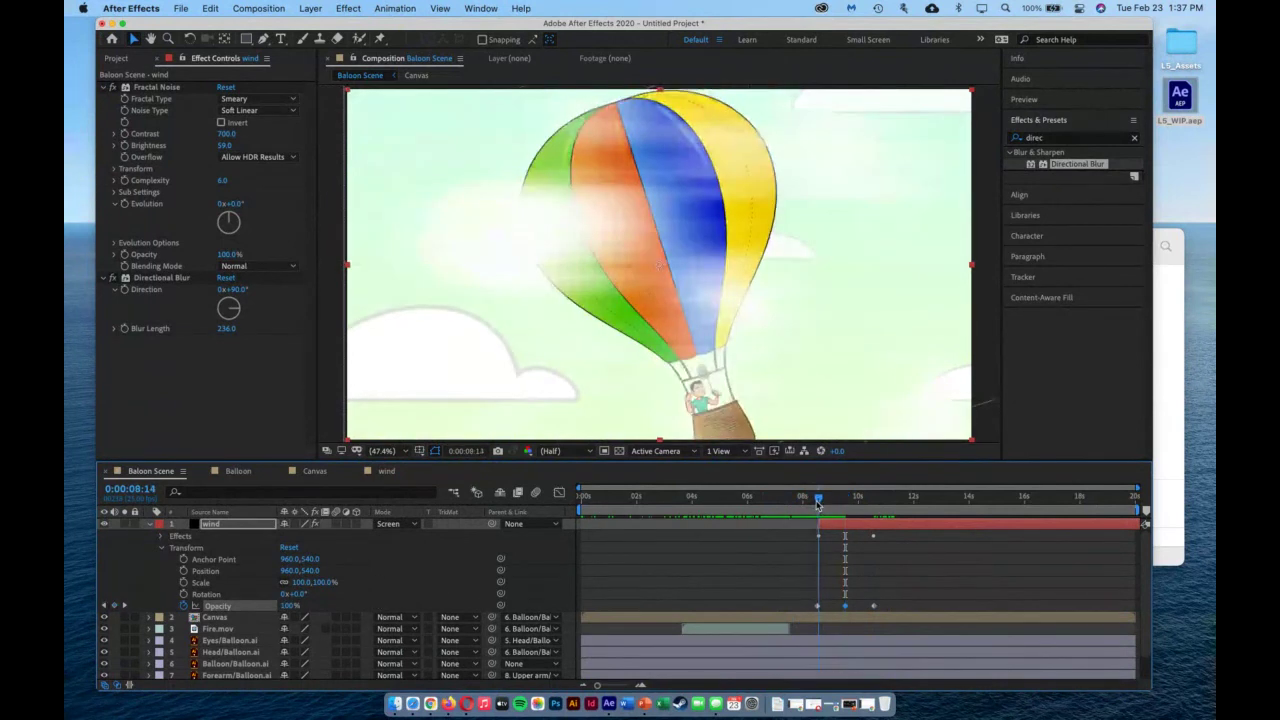
drag(289, 606, 297, 607)
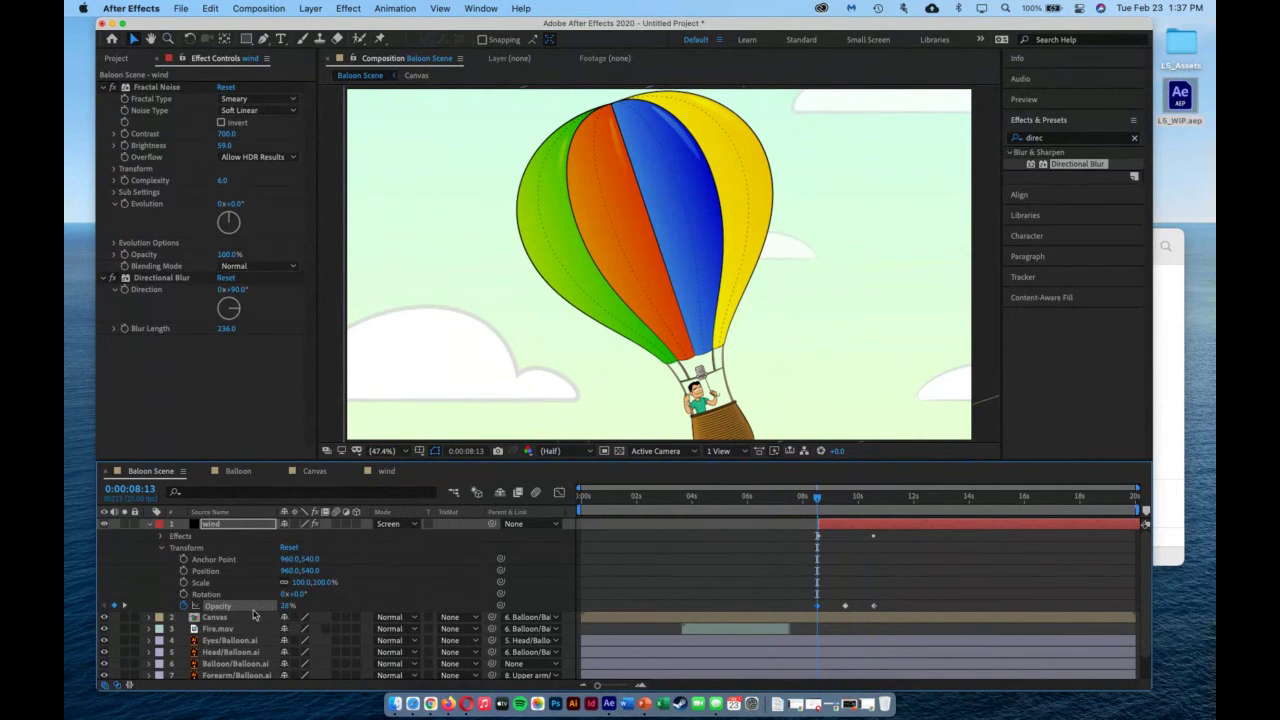
click(824, 500)
drag(824, 500, 943, 508)
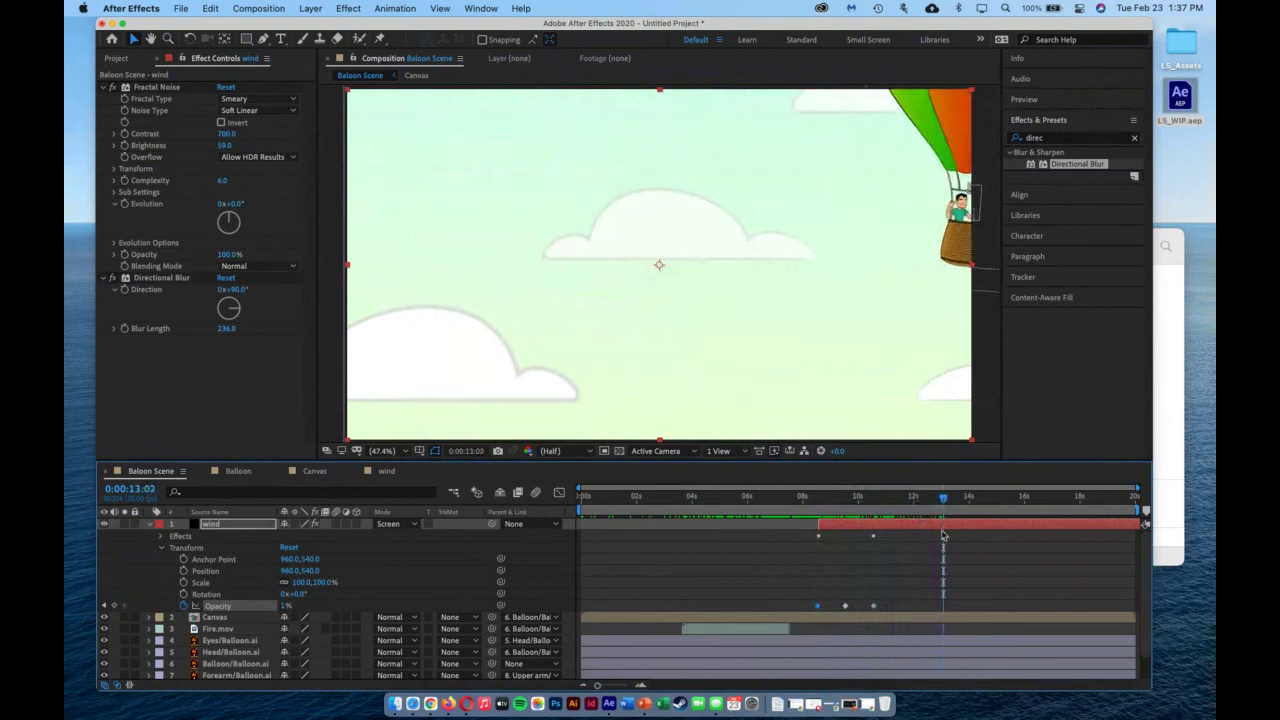
click(148, 524)
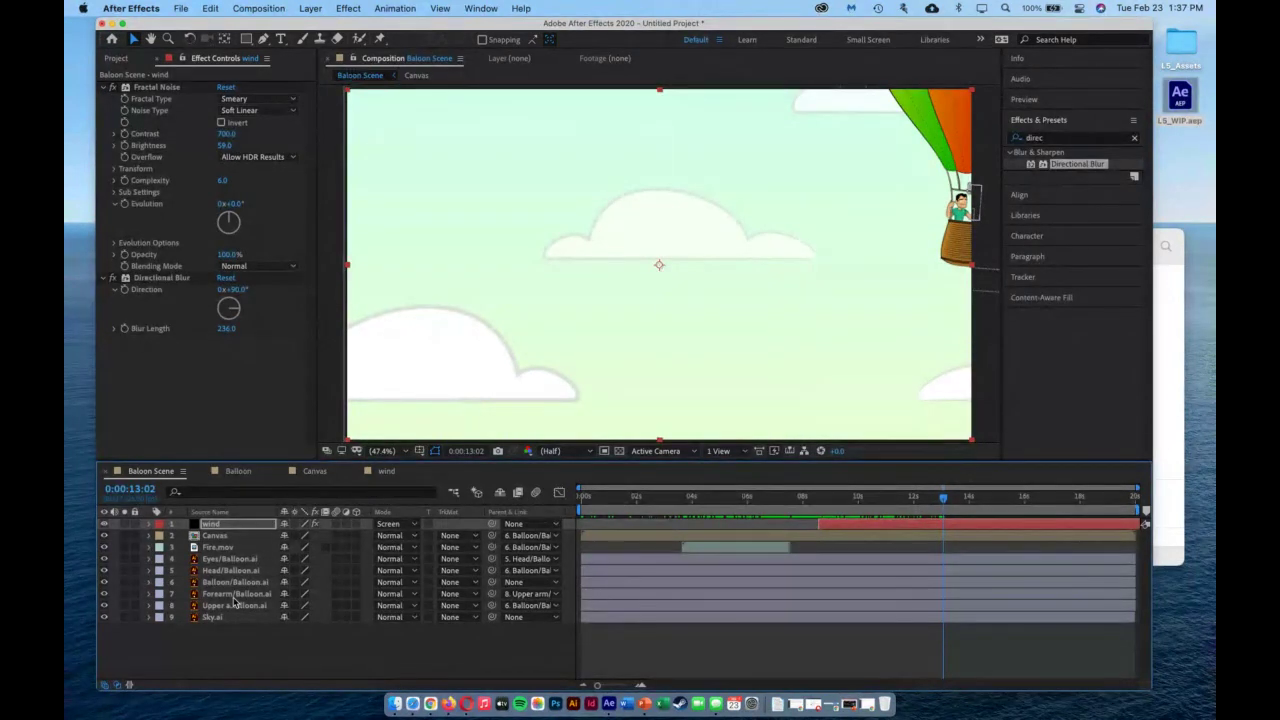
Open the Canvas composition and go to 0;00;09;10.
double_click(219, 537)
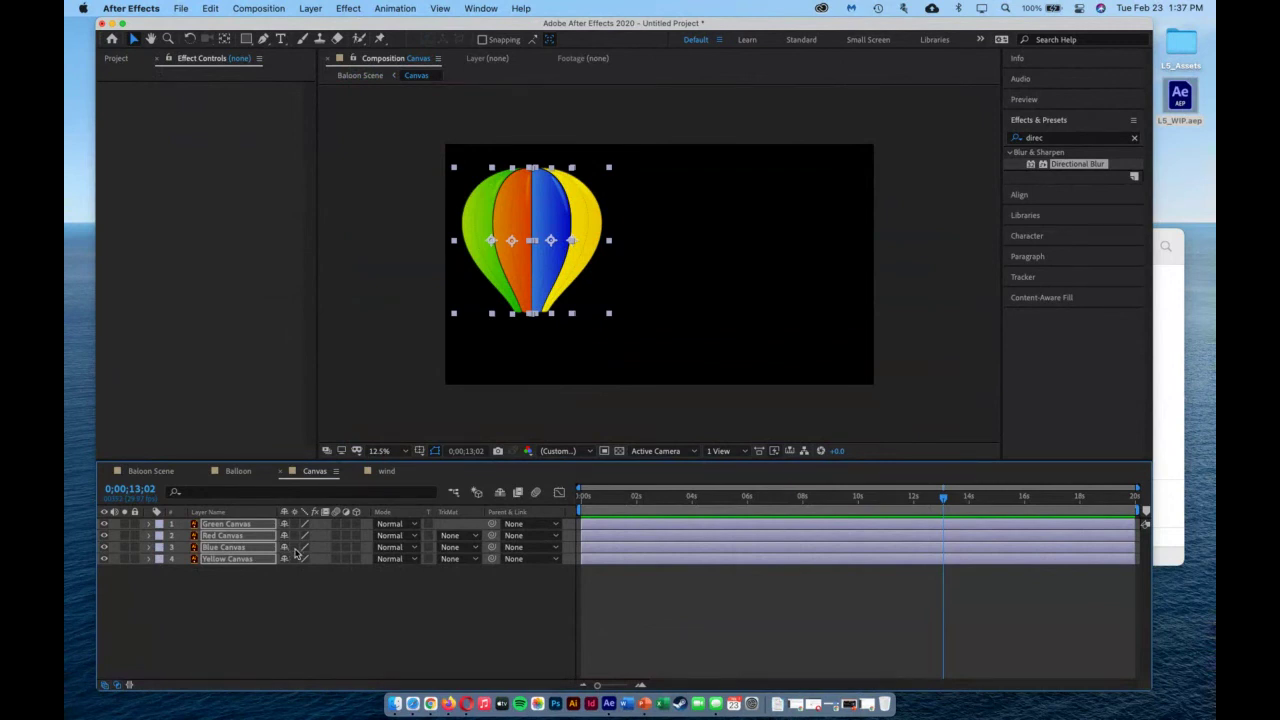
drag(946, 512, 844, 506)
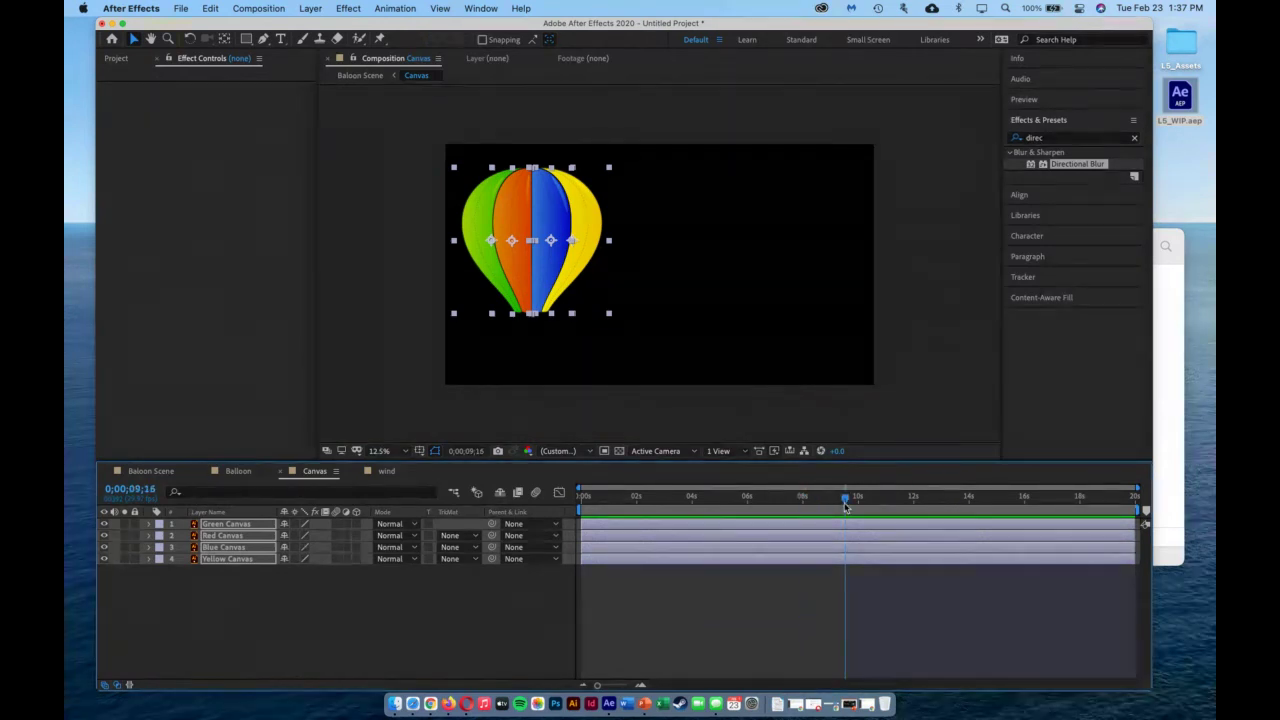
drag(844, 506, 839, 508)
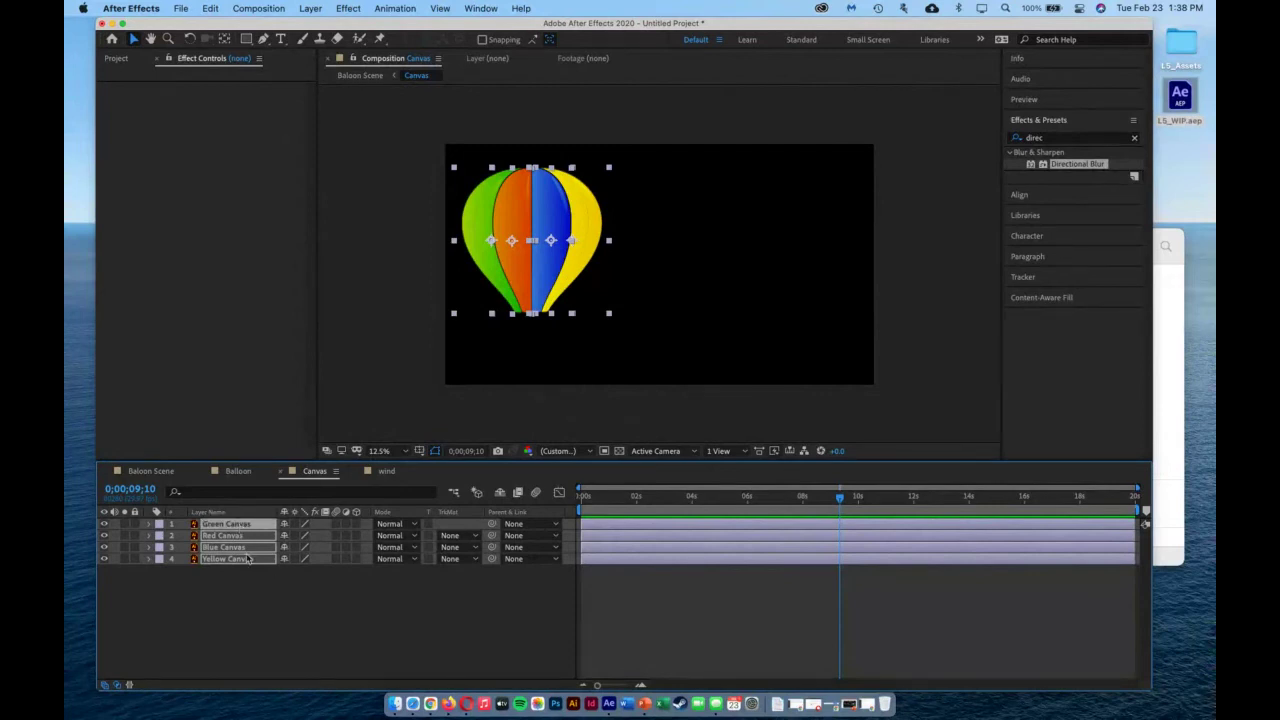
Add starting Position and Rotation keyframes to the Green, Red, Blue and Yellow Canvas layers at 0;00;09;10.
click(247, 590)
click(246, 525)
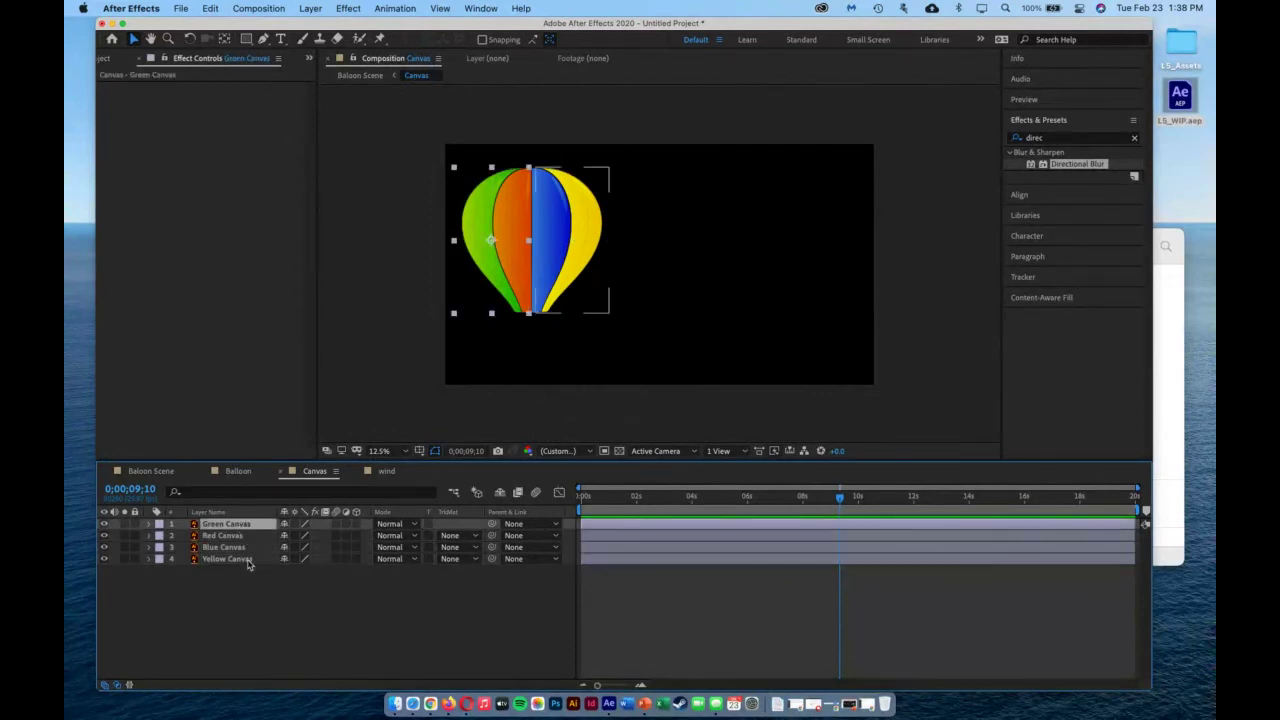
shift+click(250, 559)
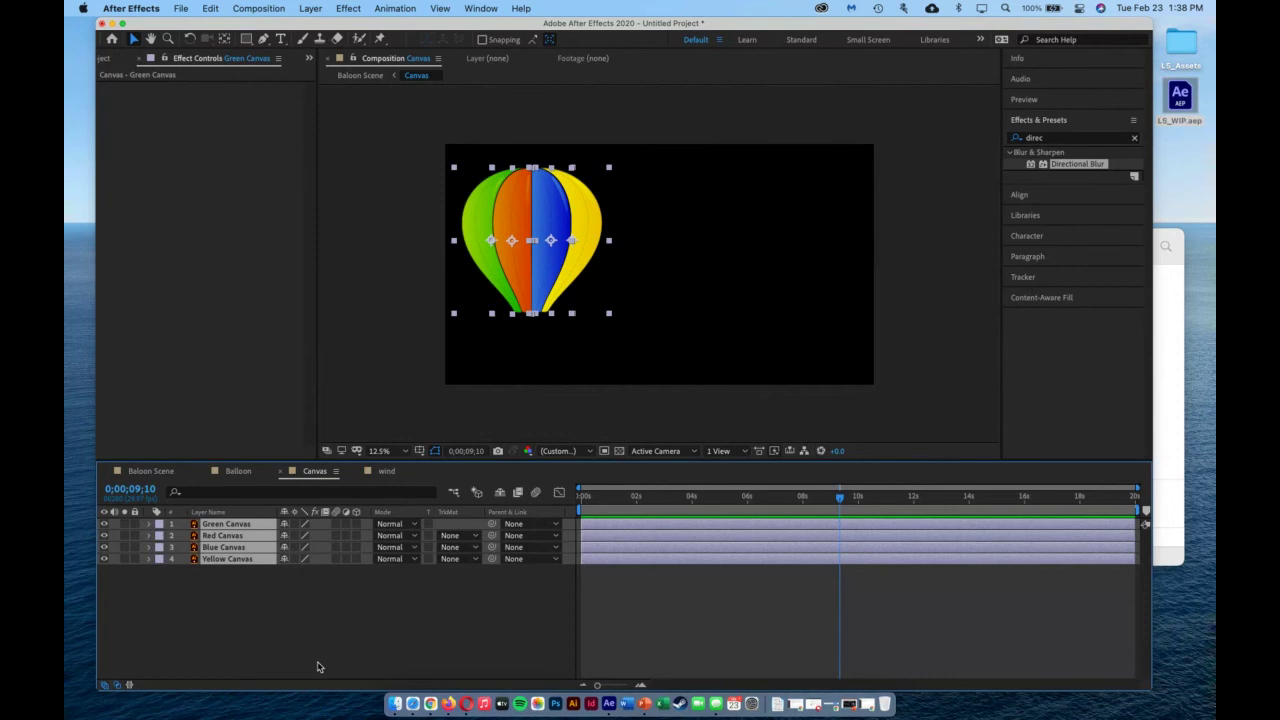
key(r)
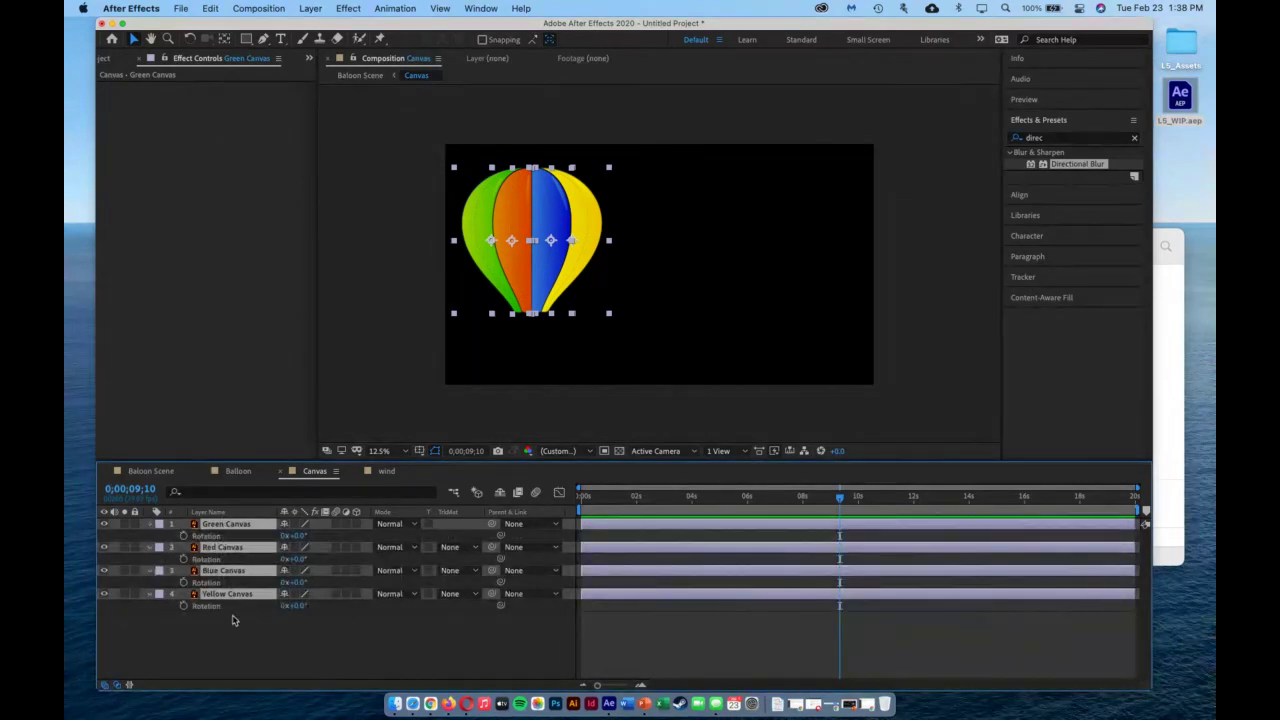
key(shift+p)
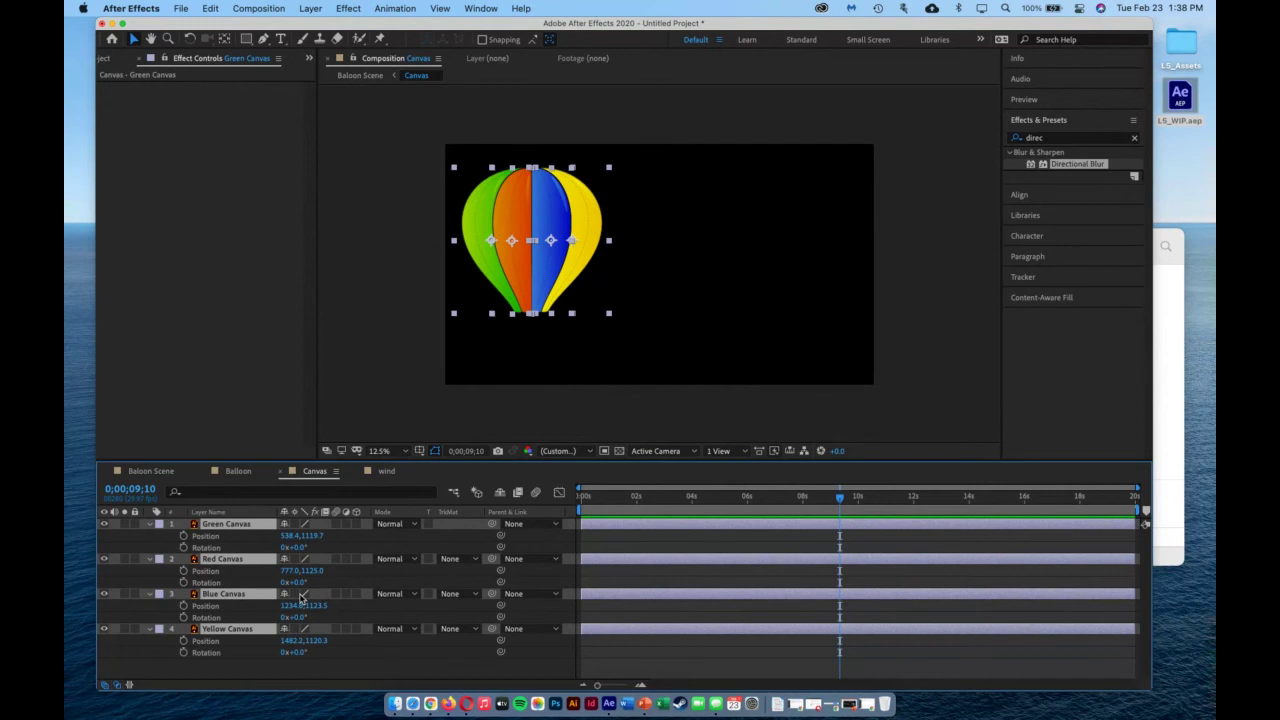
key(super+a)
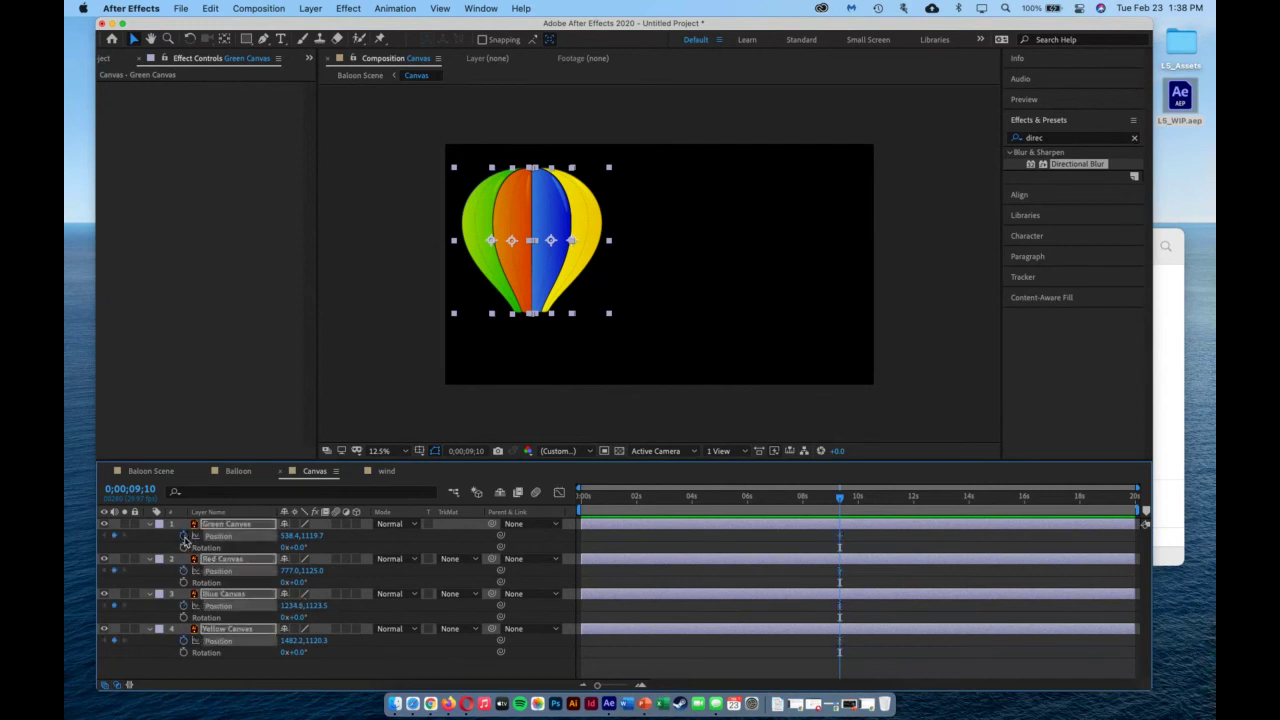
click(184, 547)
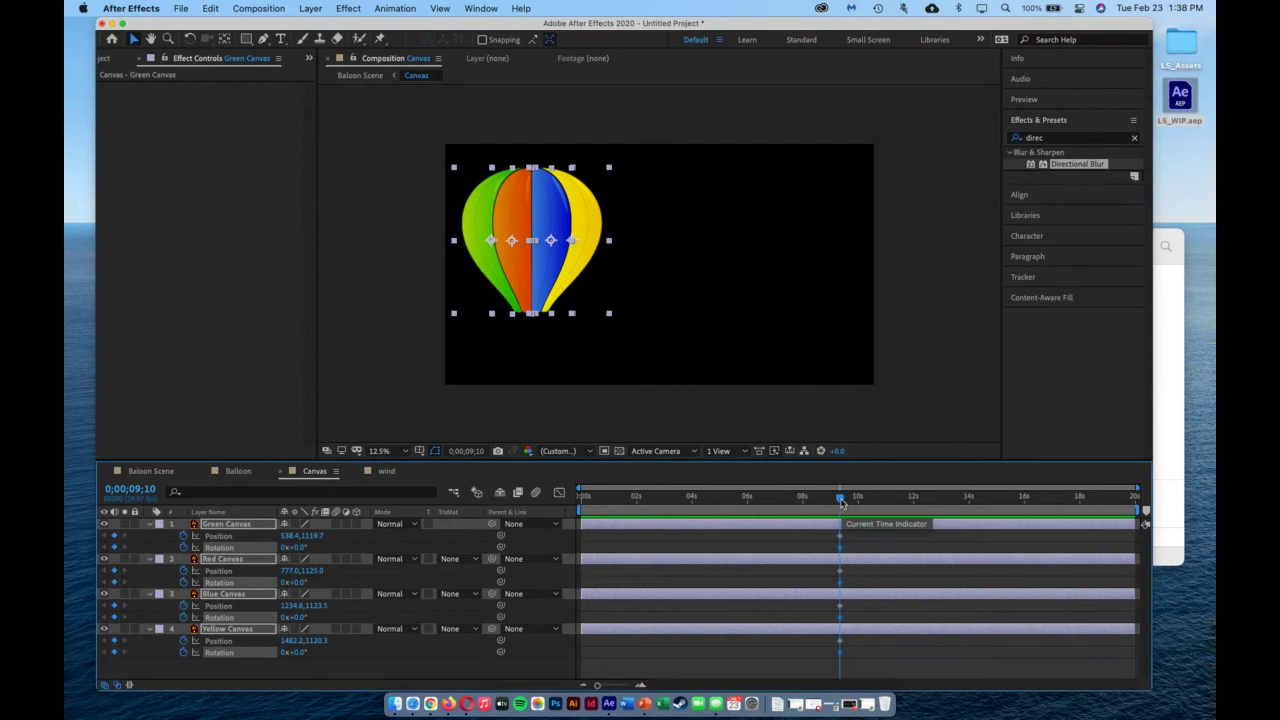
Set the rotation of all four canvas layers to -82° at 0;00;09;24.
mouse_move(840, 502)
mouse_down()
mouse_move(874, 503)
mouse_move(854, 506)
mouse_up()
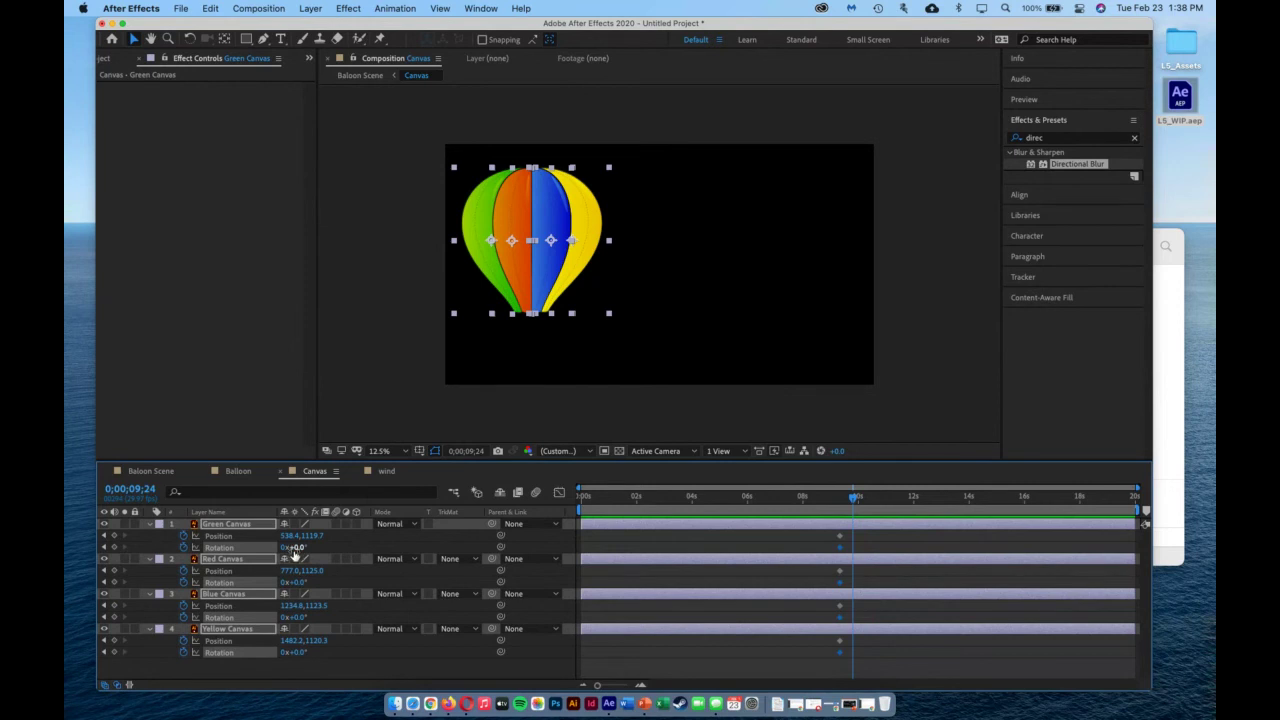
drag(294, 547, 247, 557)
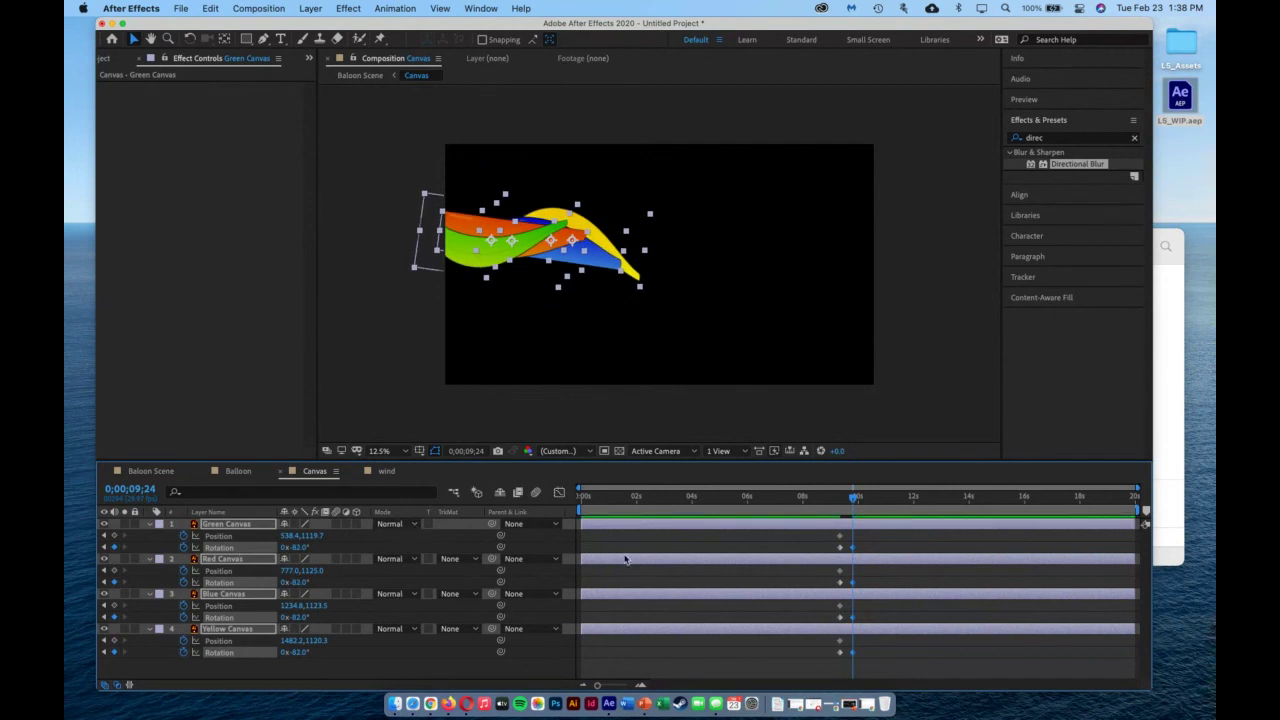
click(369, 676)
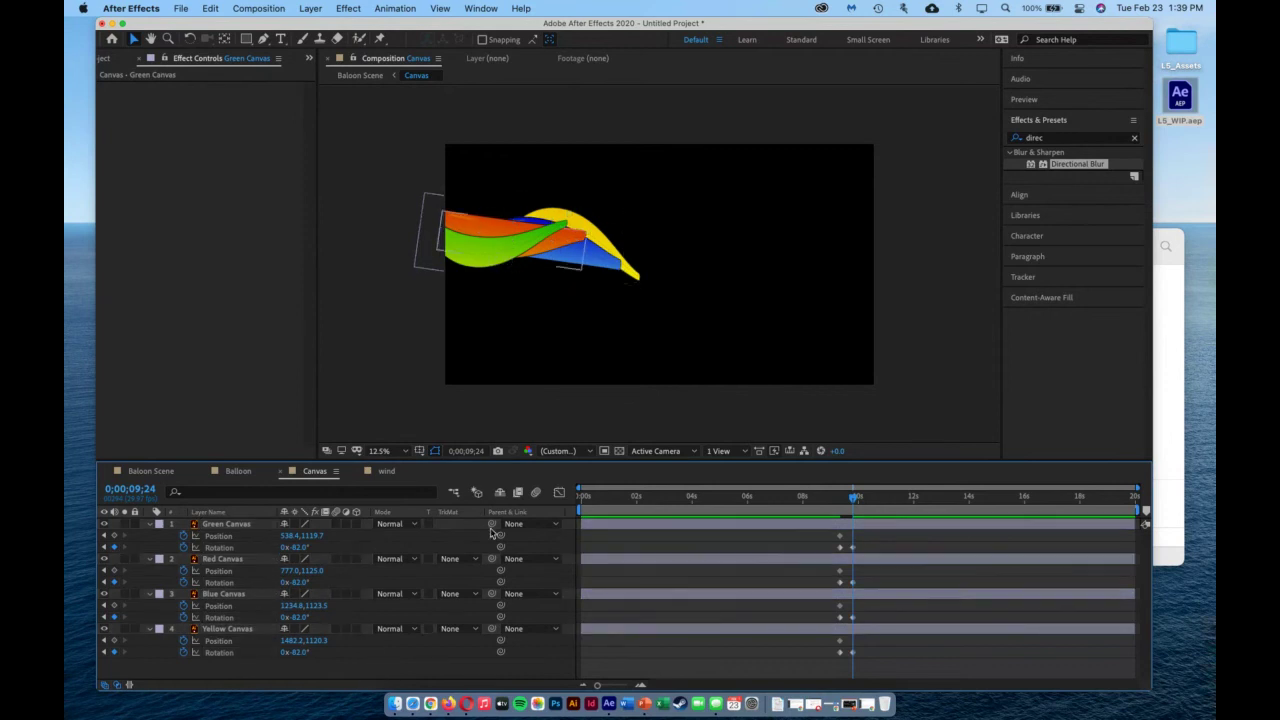
Move the green, red, blue and yellow canvas pieces separately beyond the frame's right edge, spread at different heights, at 0;00;09;24.
drag(505, 258, 963, 370)
drag(568, 238, 950, 165)
click(554, 246)
drag(555, 248, 955, 240)
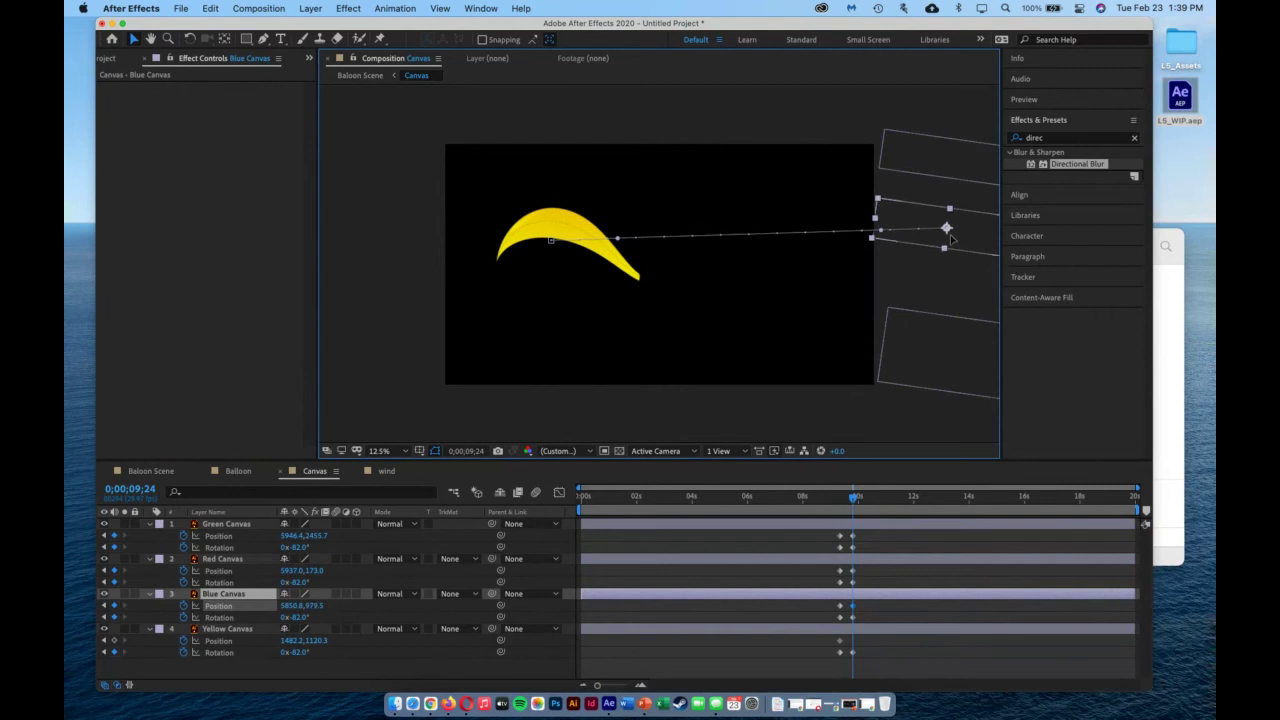
drag(576, 237, 940, 106)
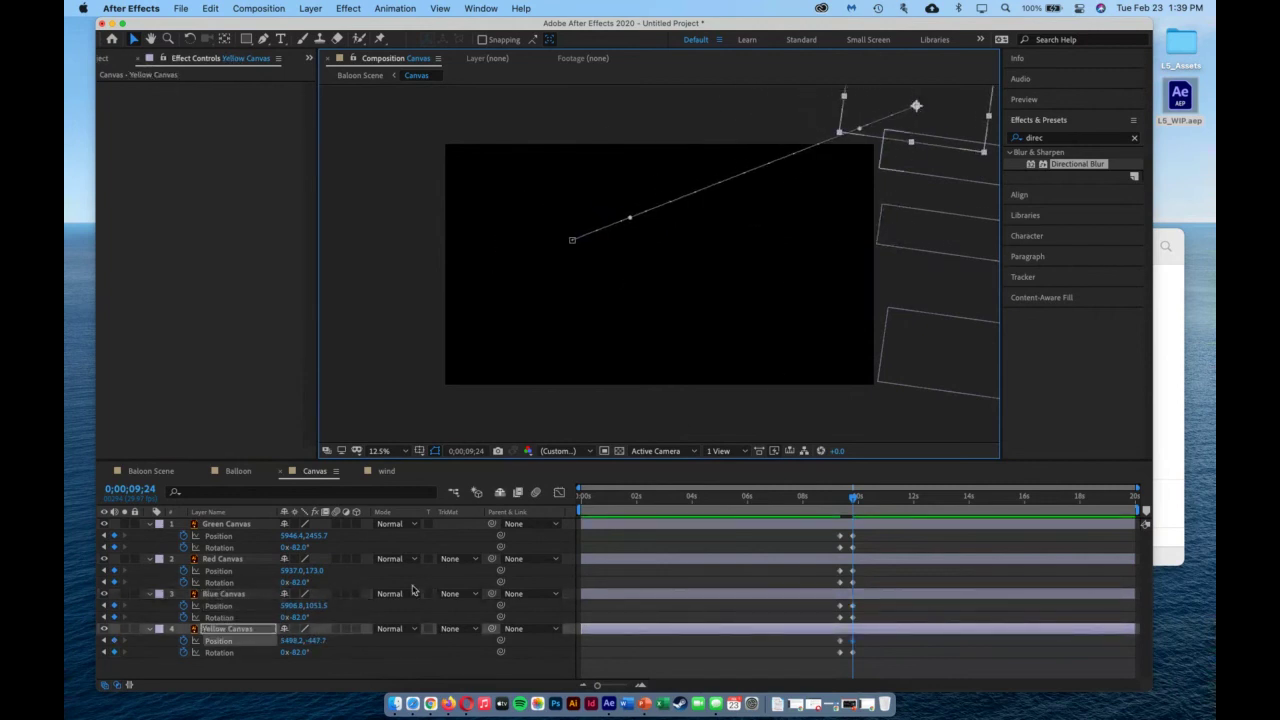
Set the canvas rotations at 0;00;09;24 to -135° for green, -51° for blue, -13° for red and -156° for yellow.
click(293, 548)
drag(293, 548, 252, 549)
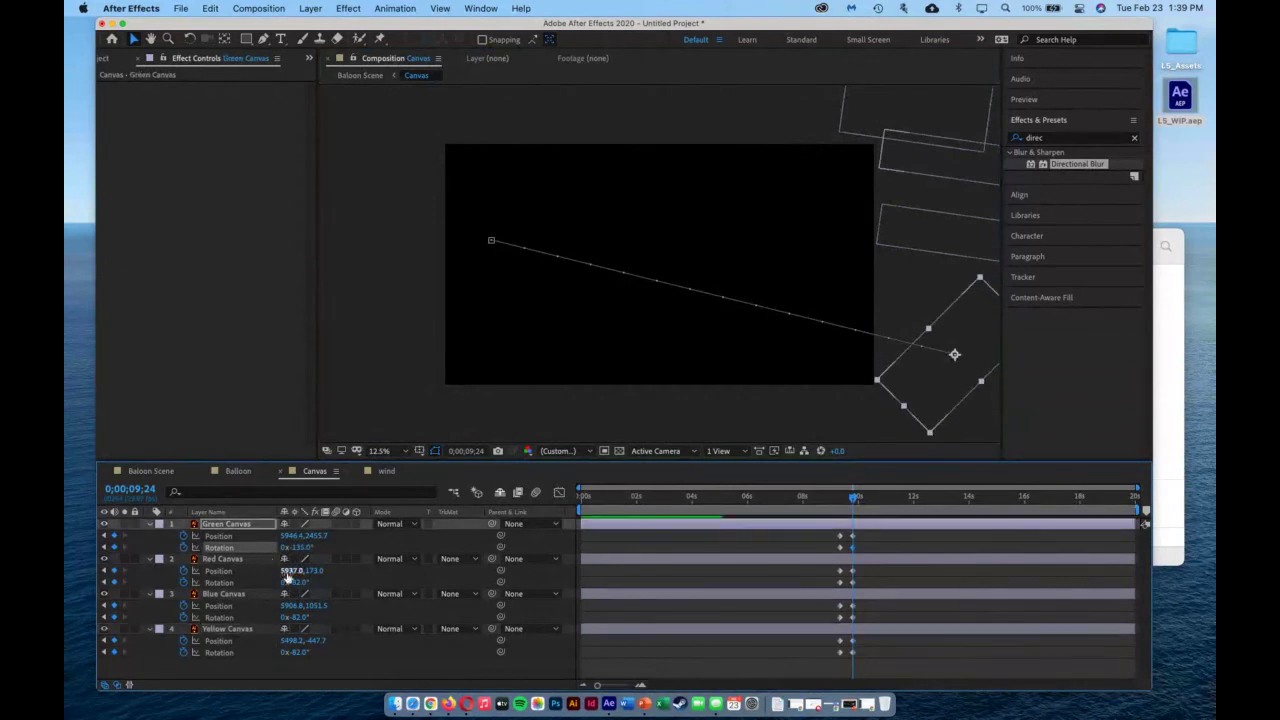
click(938, 227)
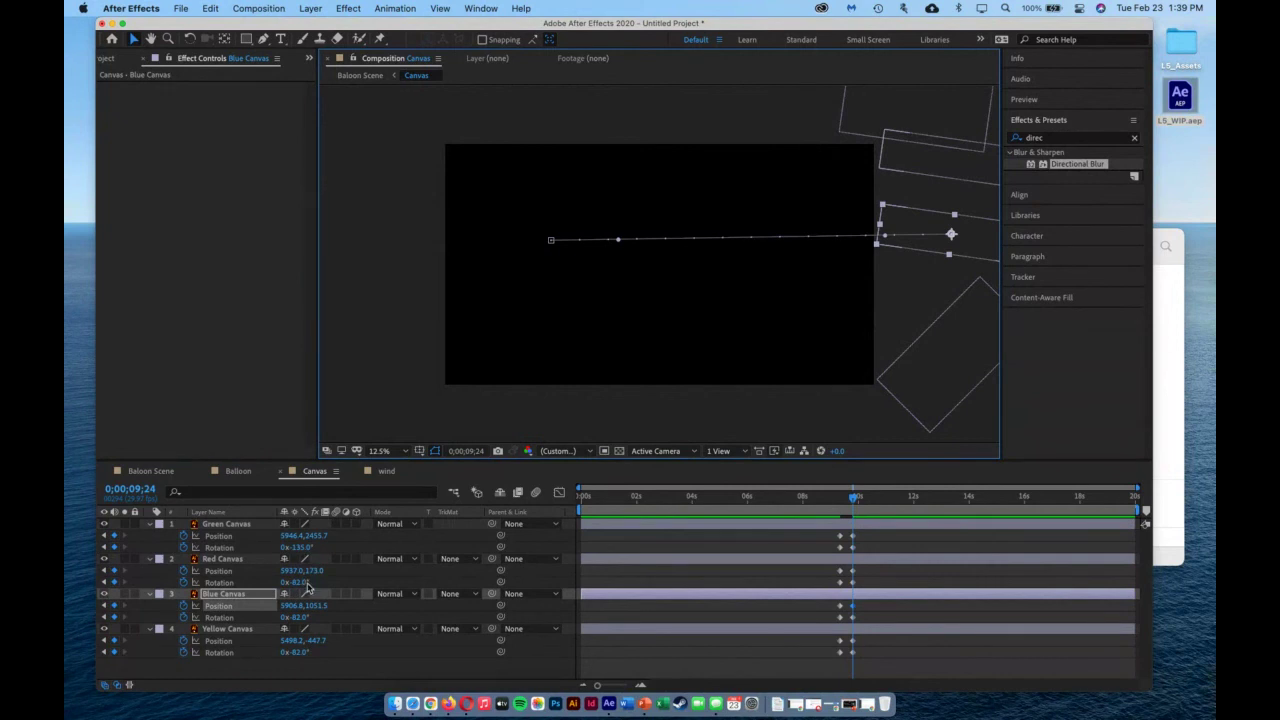
drag(295, 617, 316, 617)
click(930, 145)
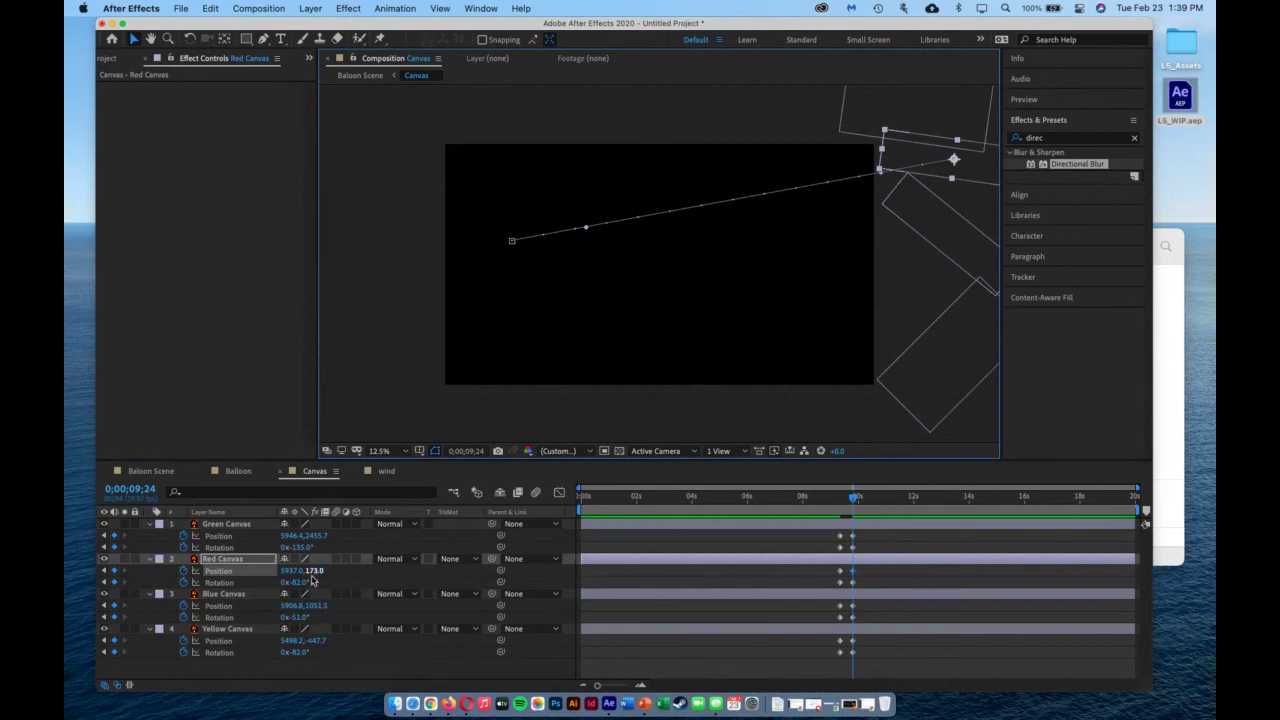
drag(297, 582, 363, 581)
click(823, 225)
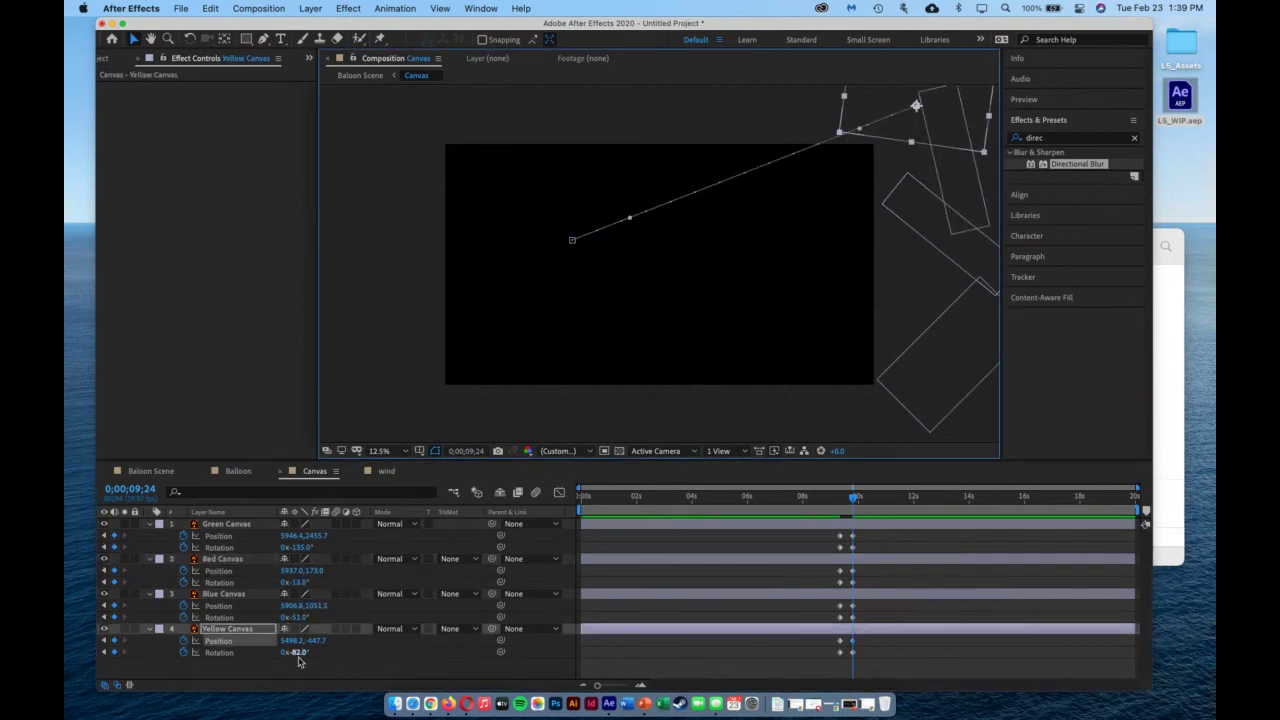
drag(296, 653, 246, 653)
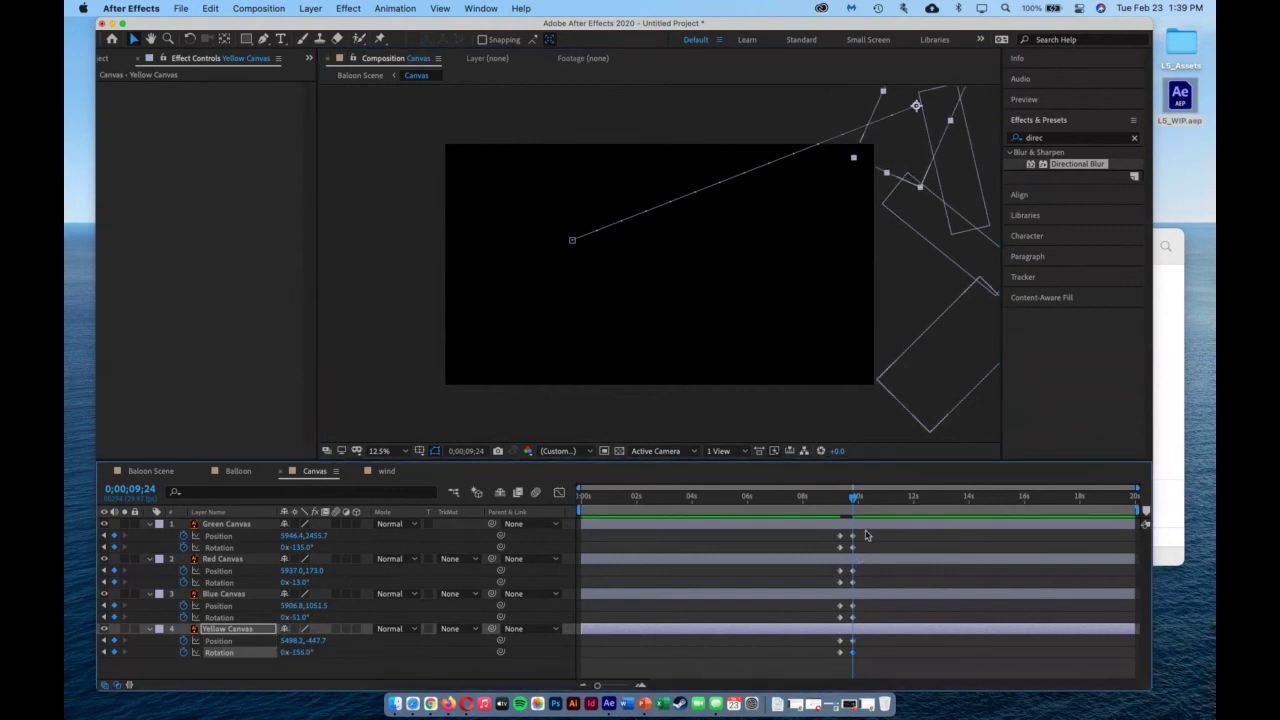
mouse_move(852, 500)
mouse_down()
mouse_move(836, 501)
mouse_move(856, 502)
mouse_up()
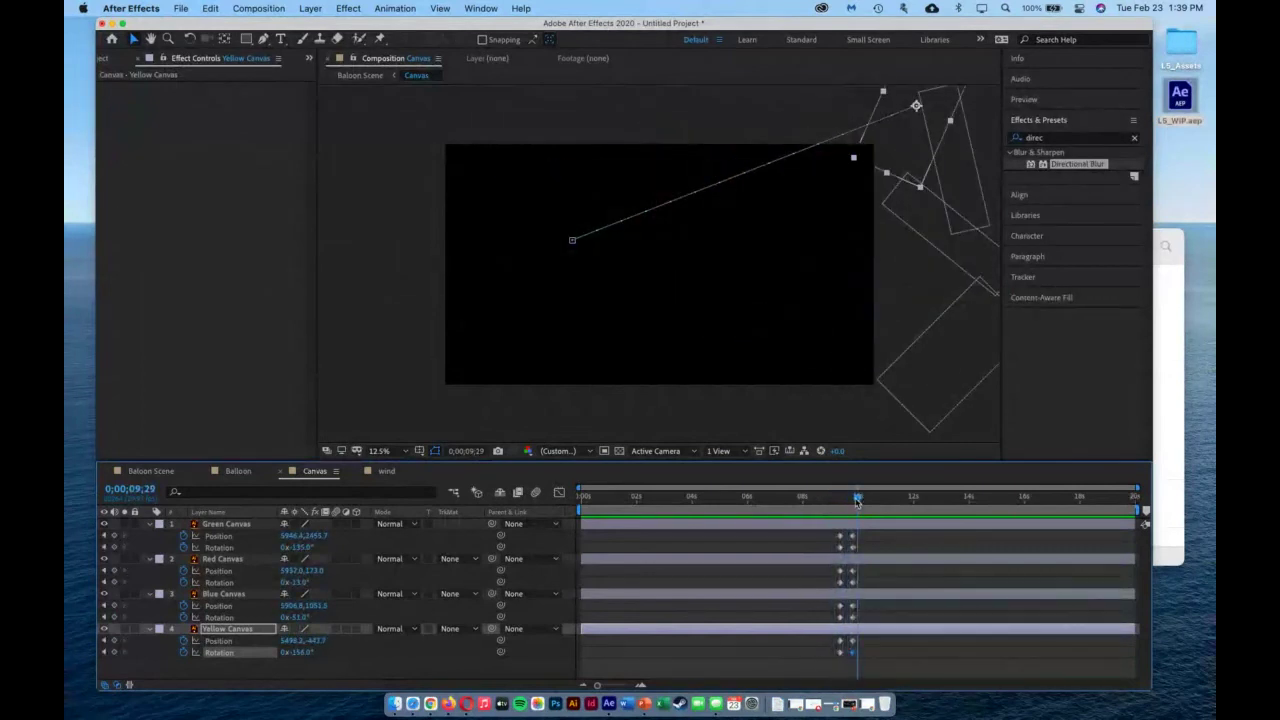
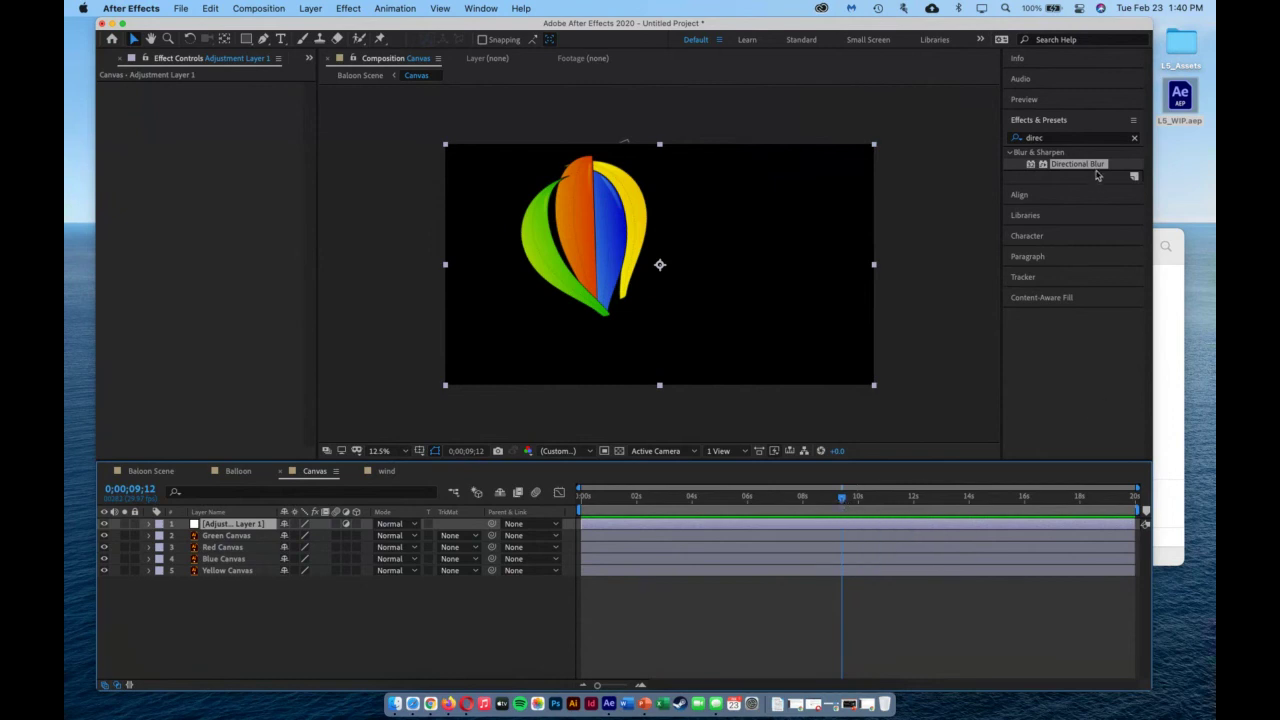
Apply the Wave Warp effect to the adjustment layer above the canvas pieces.
click(1074, 138)
text(wave)
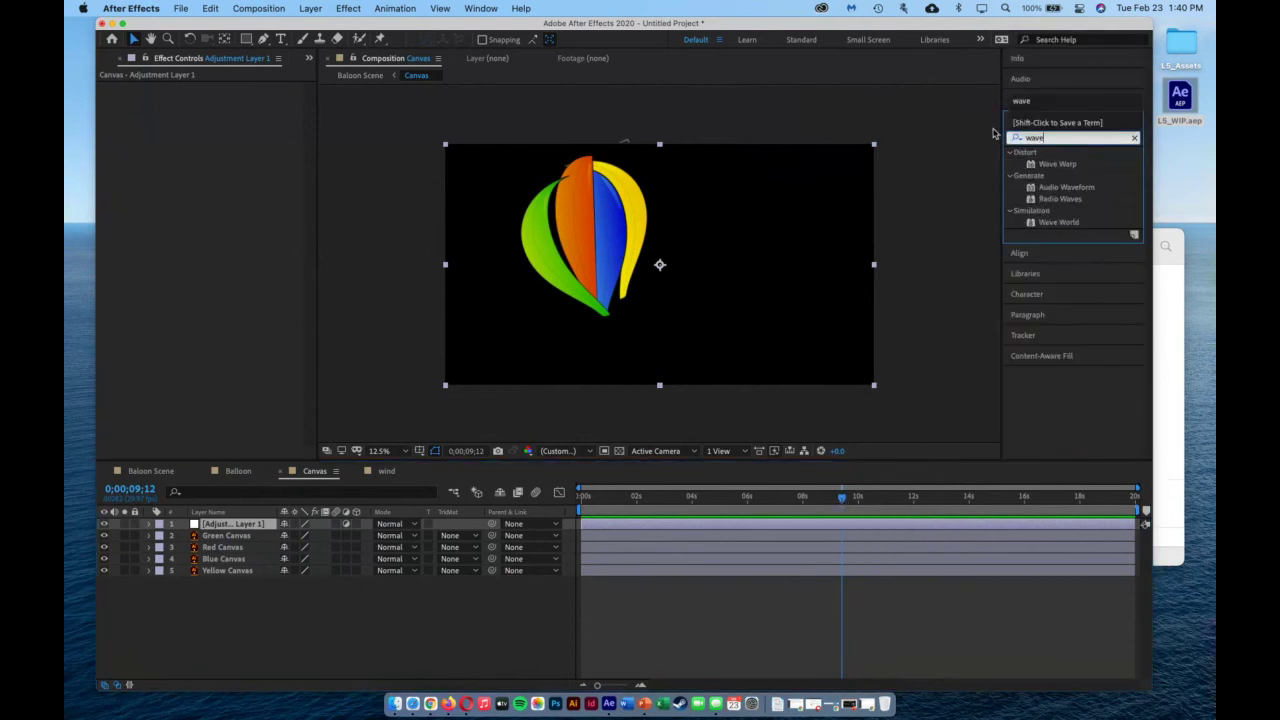
double_click(1071, 166)
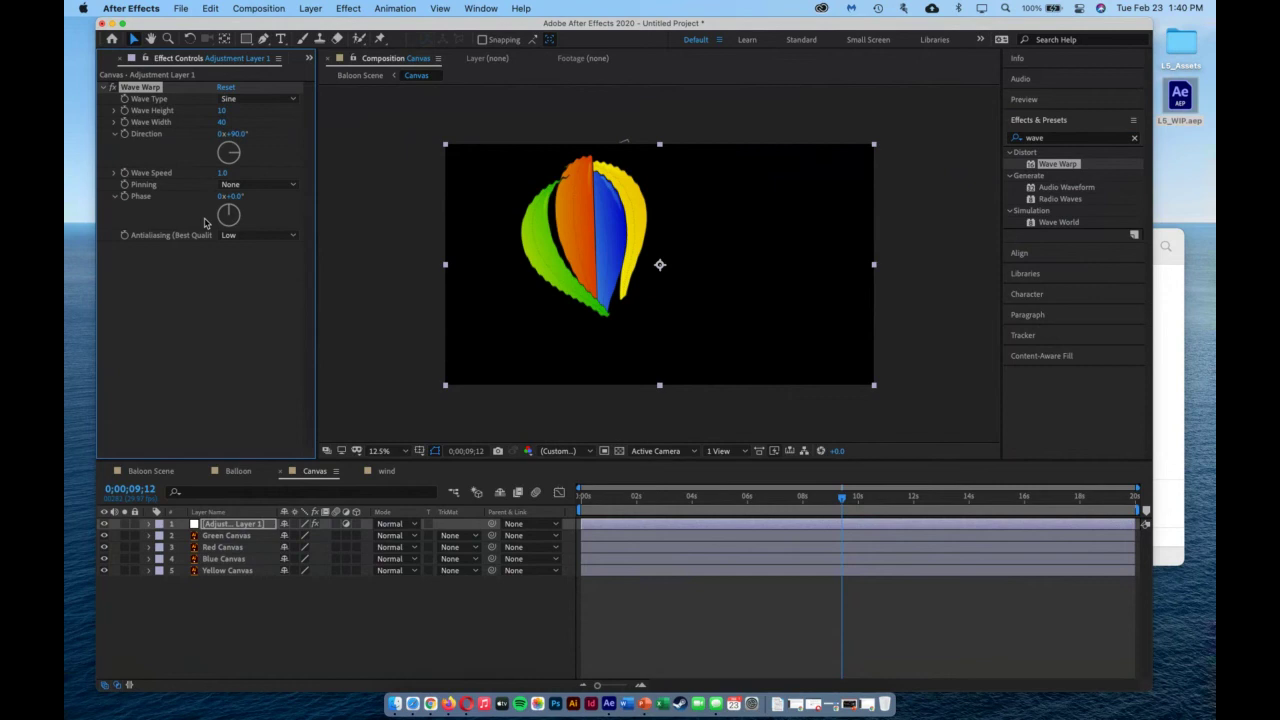
Set Wave Warp's Wave Height to 0 and Wave Width to 1 on the adjustment layer.
drag(223, 112, 213, 116)
click(222, 111)
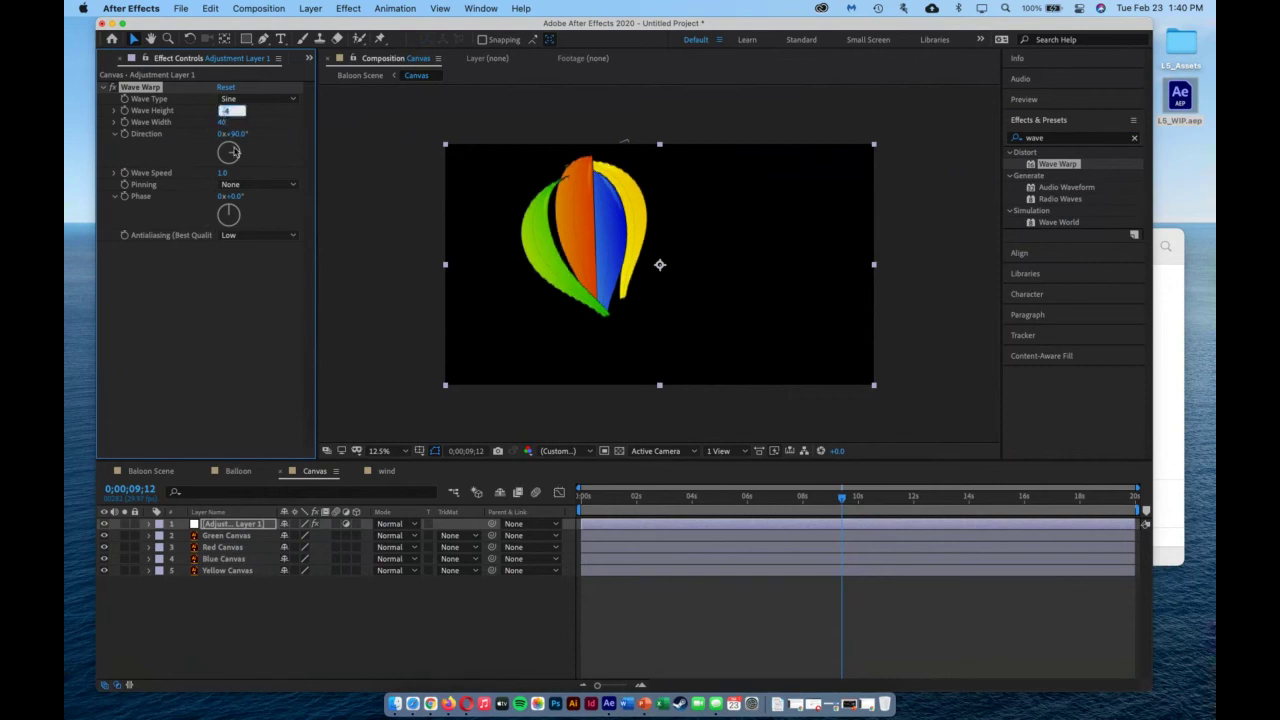
key(Tab)
text(1)
key(Tab)
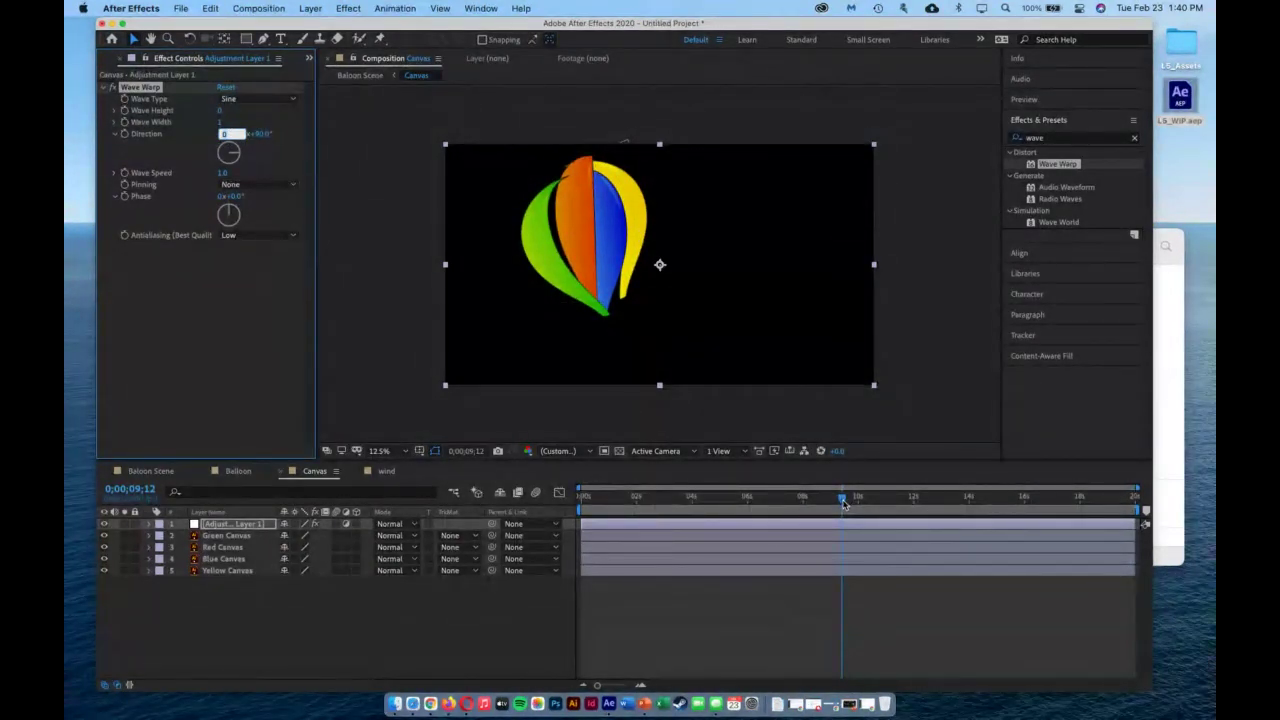
text(90)
Set Wave Warp's Wave Height to 90 and Wave Width to 475, judging the warp at 0;00;09;16.
drag(843, 503, 846, 499)
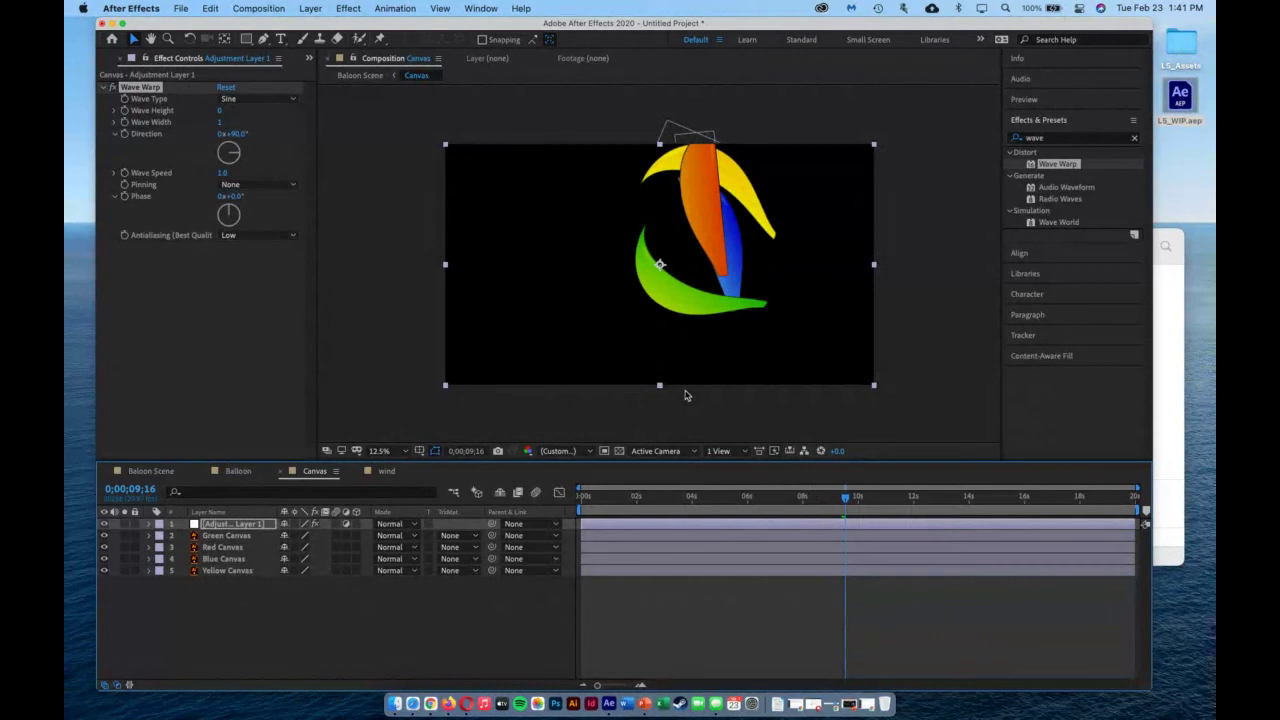
click(221, 122)
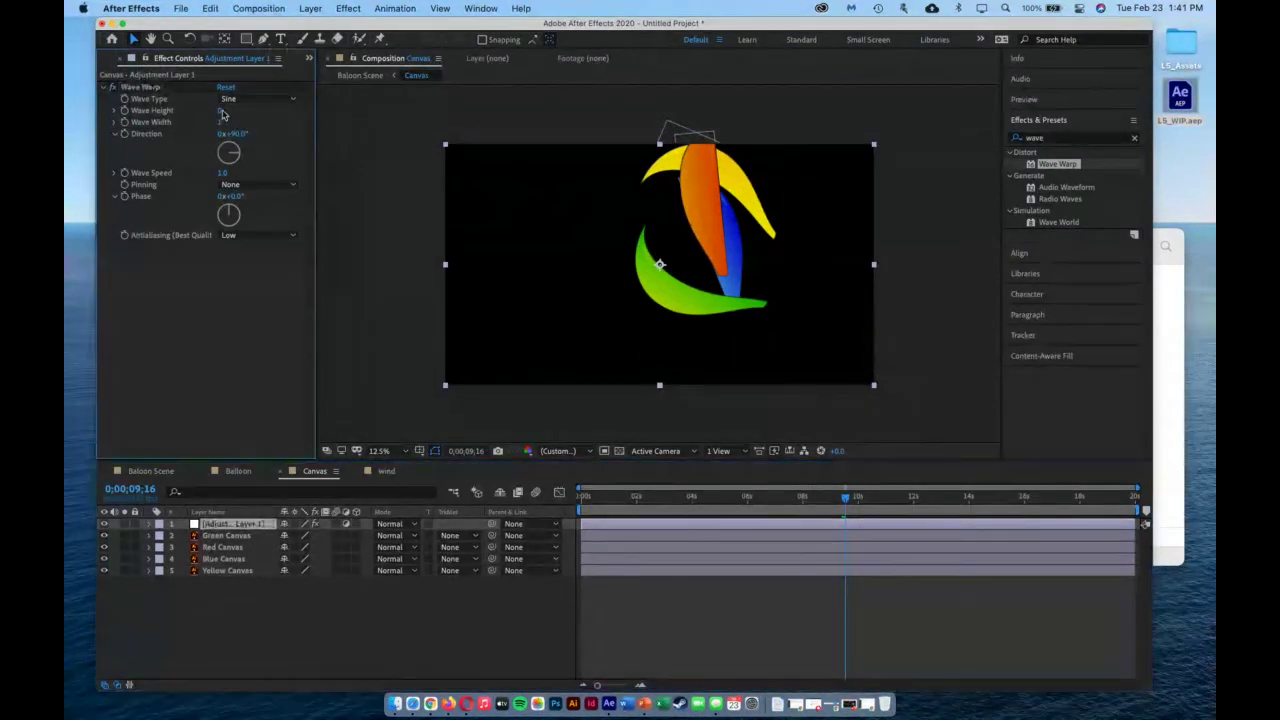
text(2)
key(shift+Tab)
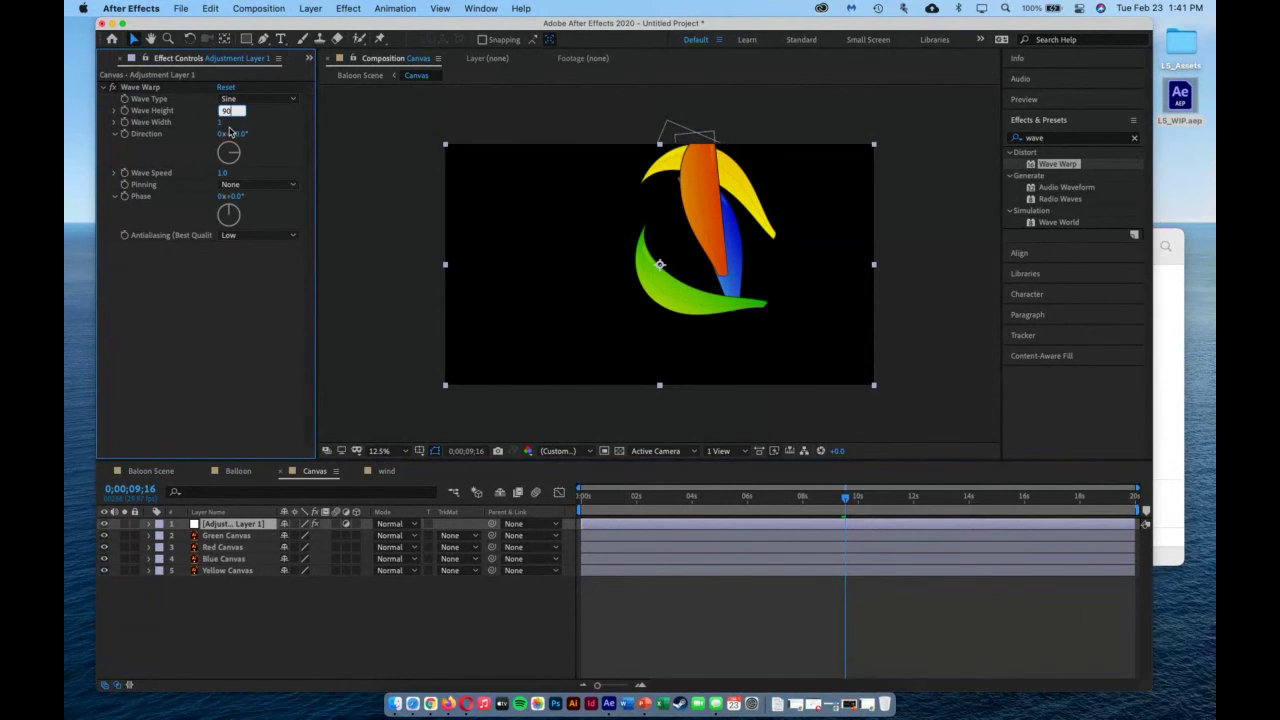
key(Tab)
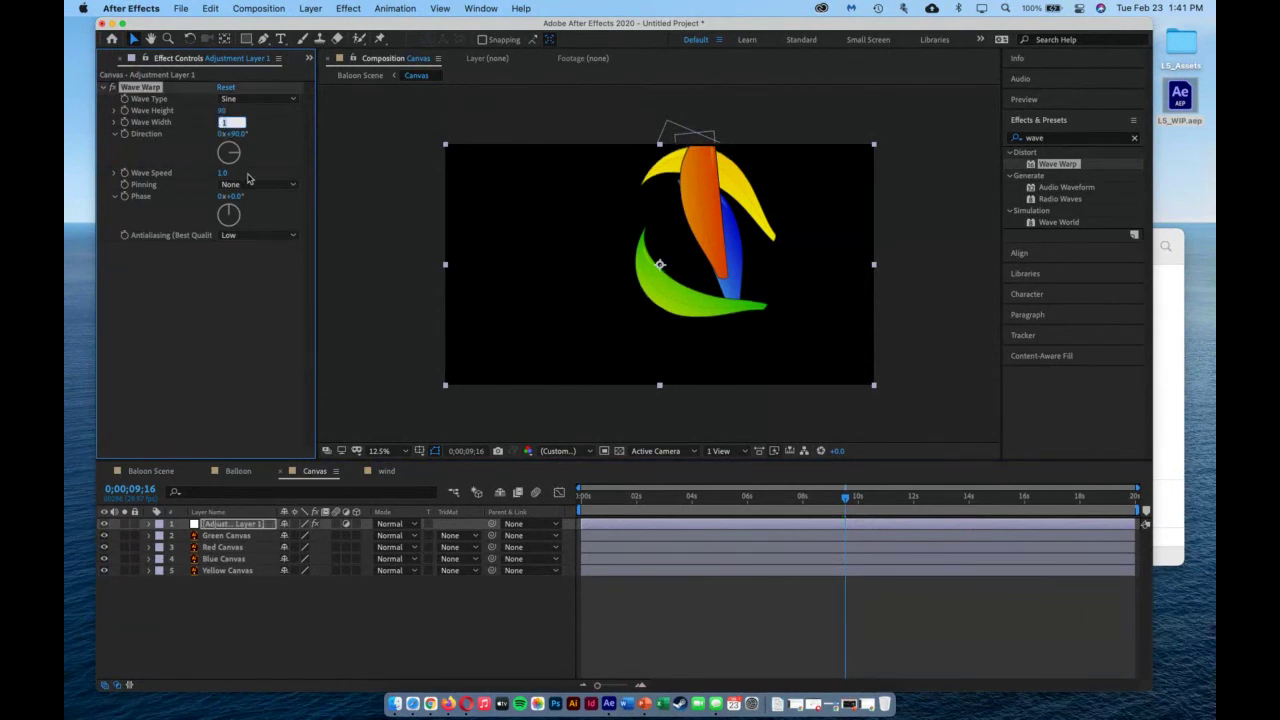
key(Tab)
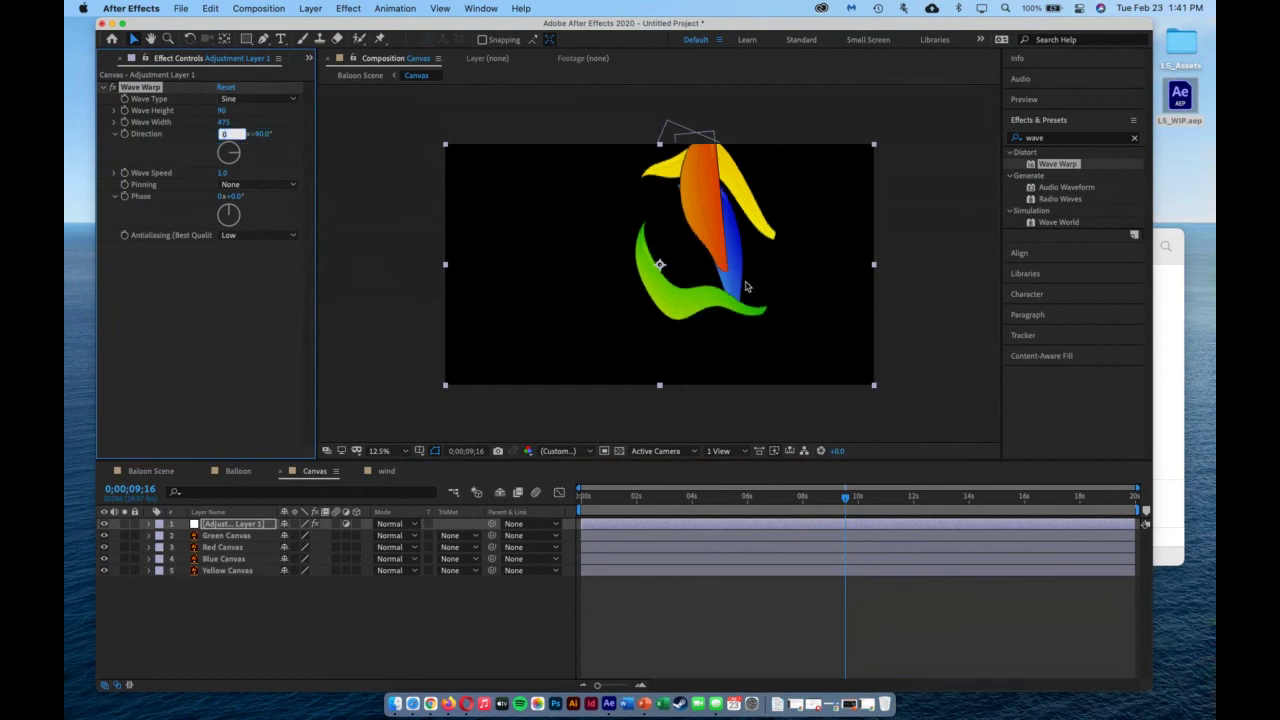
Trim the adjustment layer to start at 0;00;09;12 and check the warped canvas pieces' motion up to 0;00;10;00.
click(850, 500)
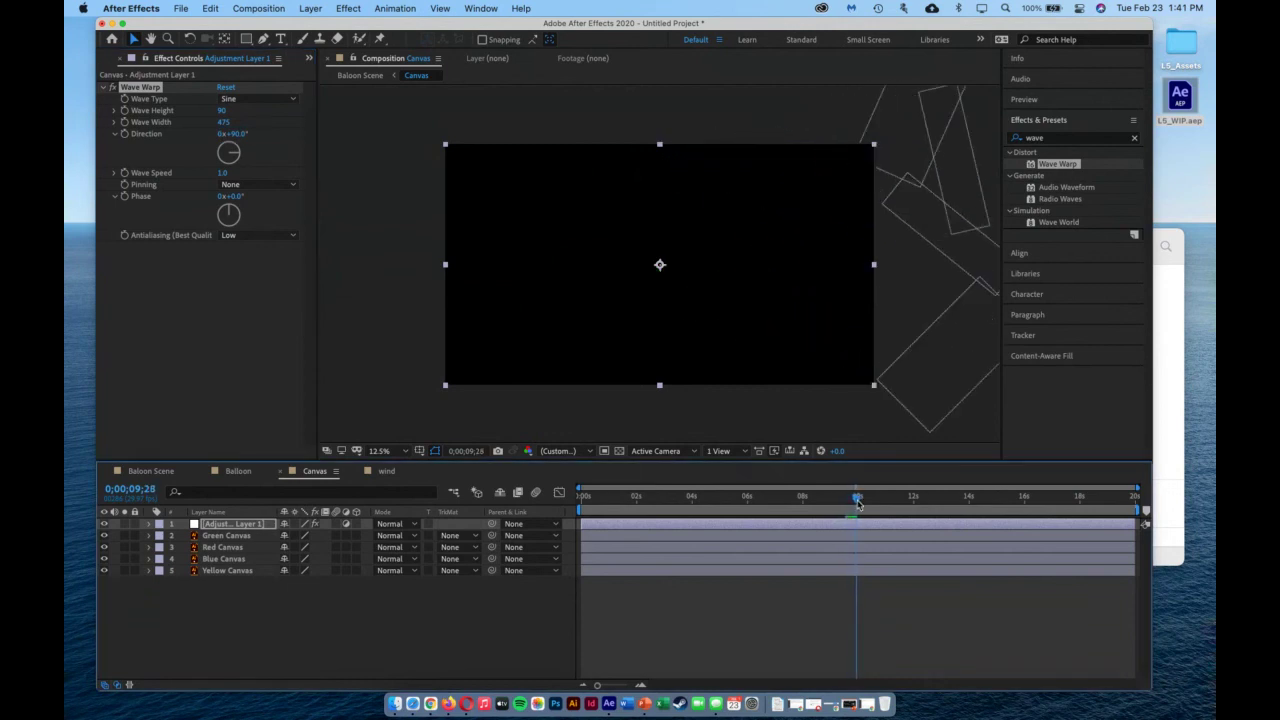
mouse_move(852, 502)
mouse_down()
mouse_move(834, 502)
mouse_move(868, 505)
mouse_move(851, 506)
mouse_up()
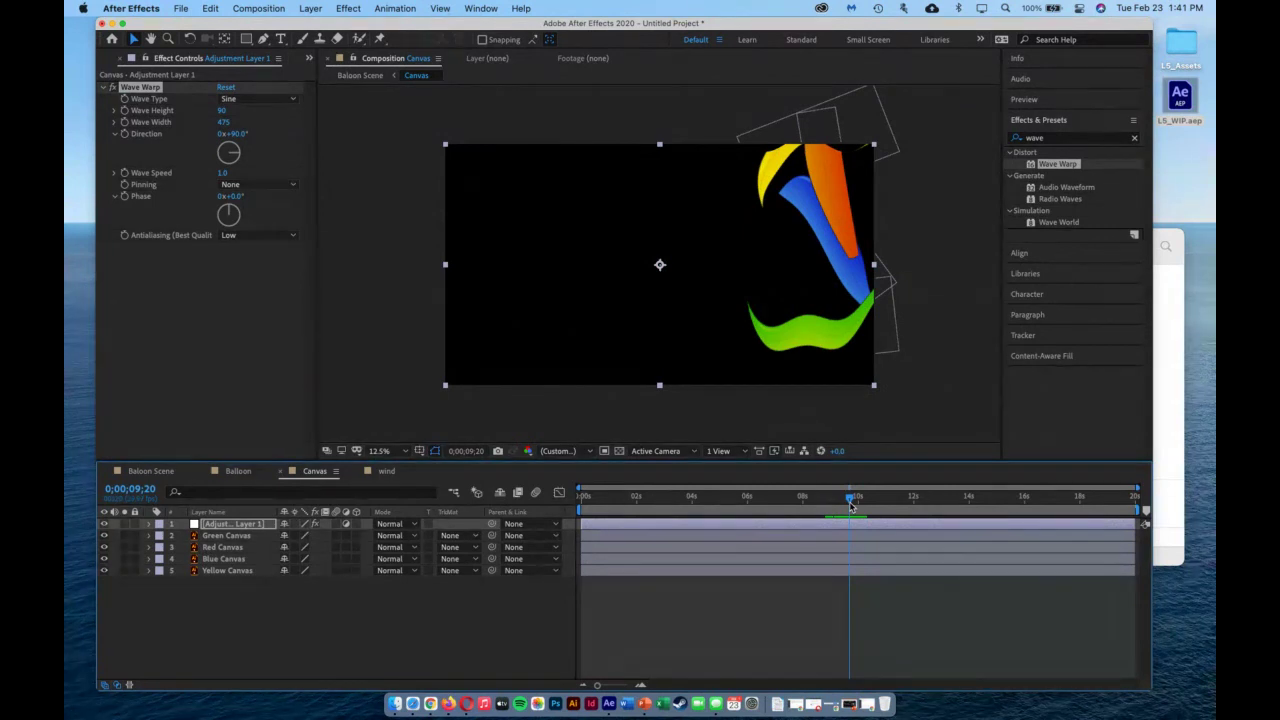
mouse_move(850, 507)
mouse_down()
mouse_move(652, 514)
mouse_move(844, 518)
mouse_up()
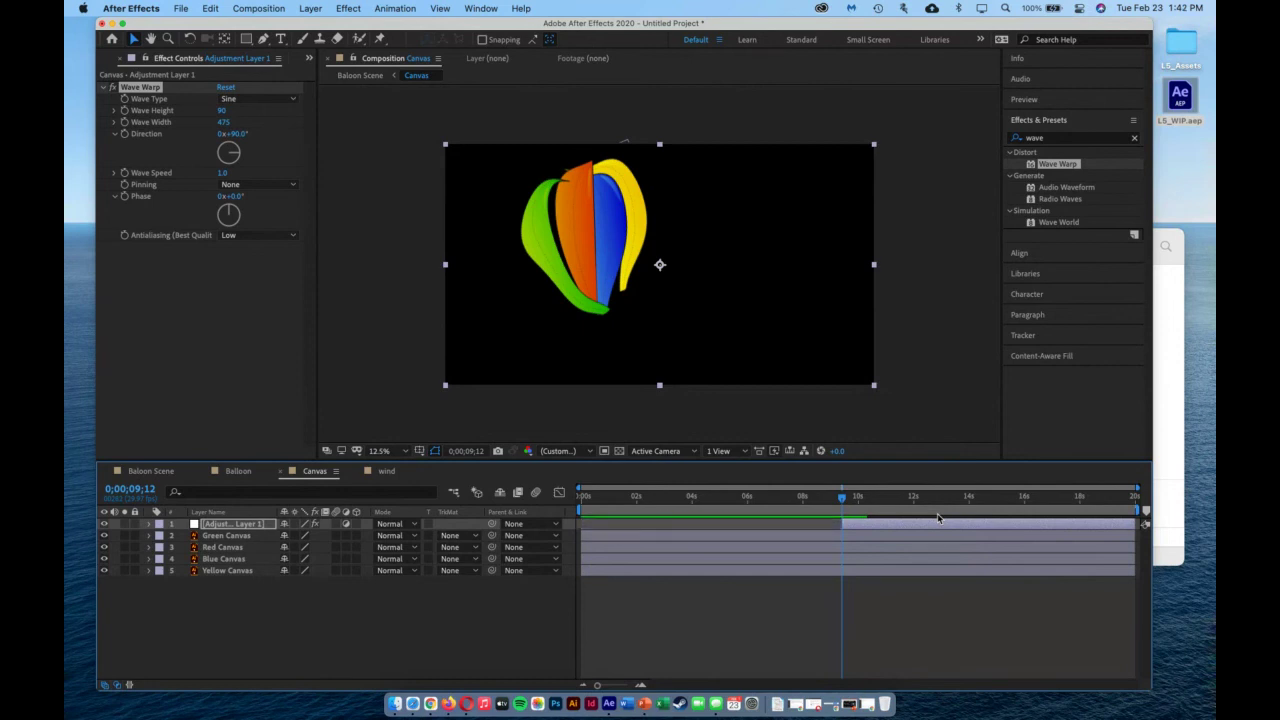
mouse_move(843, 497)
mouse_down()
mouse_move(812, 499)
mouse_move(857, 507)
mouse_up()
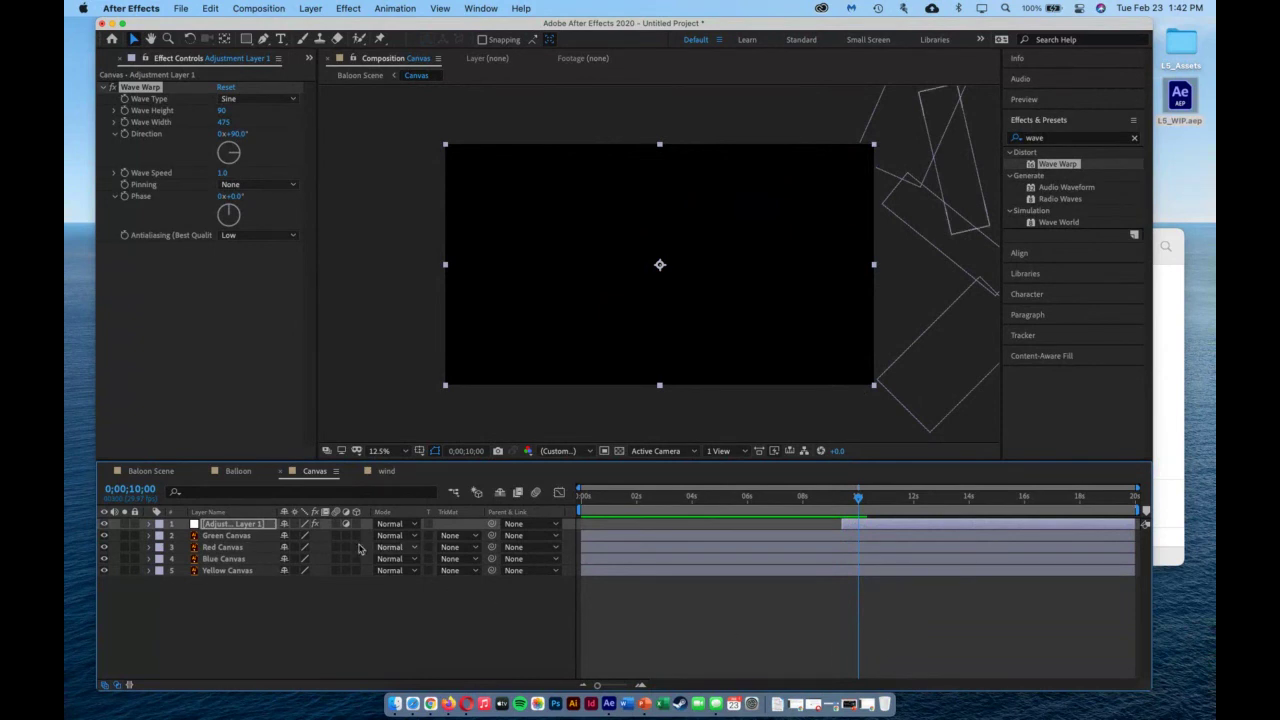
Review the canvas in the Baloon Scene and look through the Balloon, Canvas and wind compositions before returning to the scene.
click(150, 470)
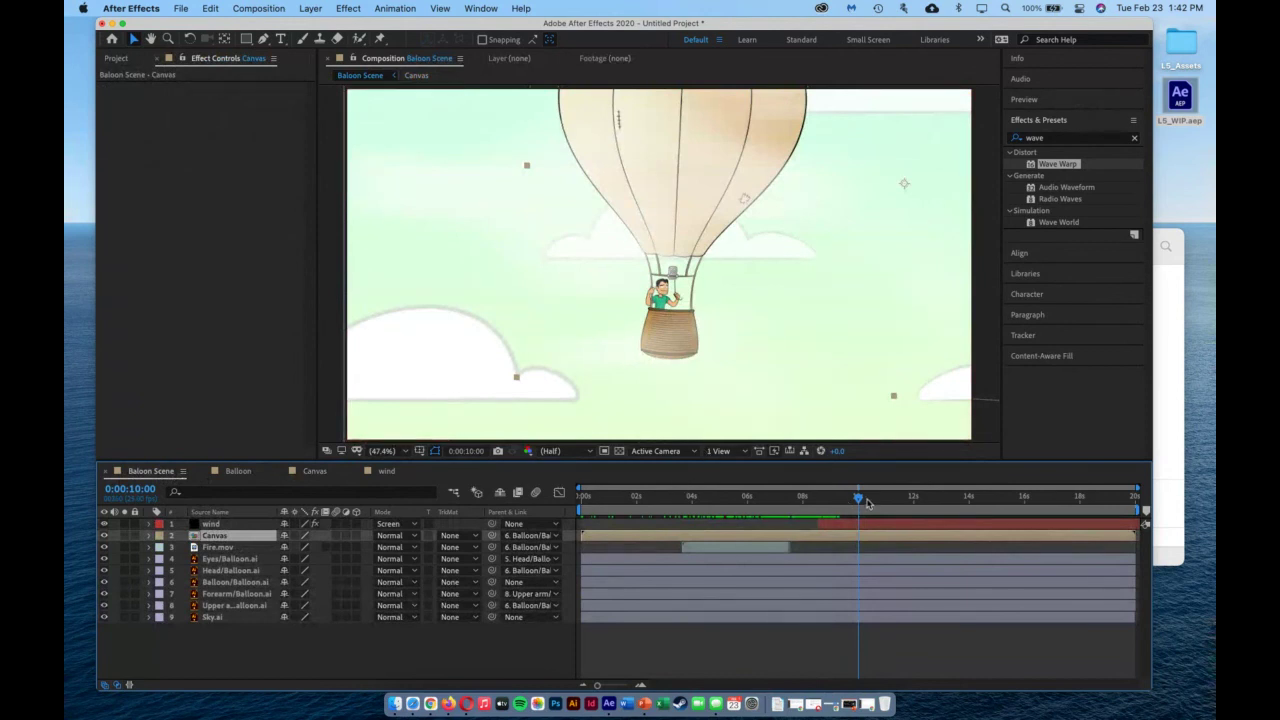
drag(858, 500, 787, 515)
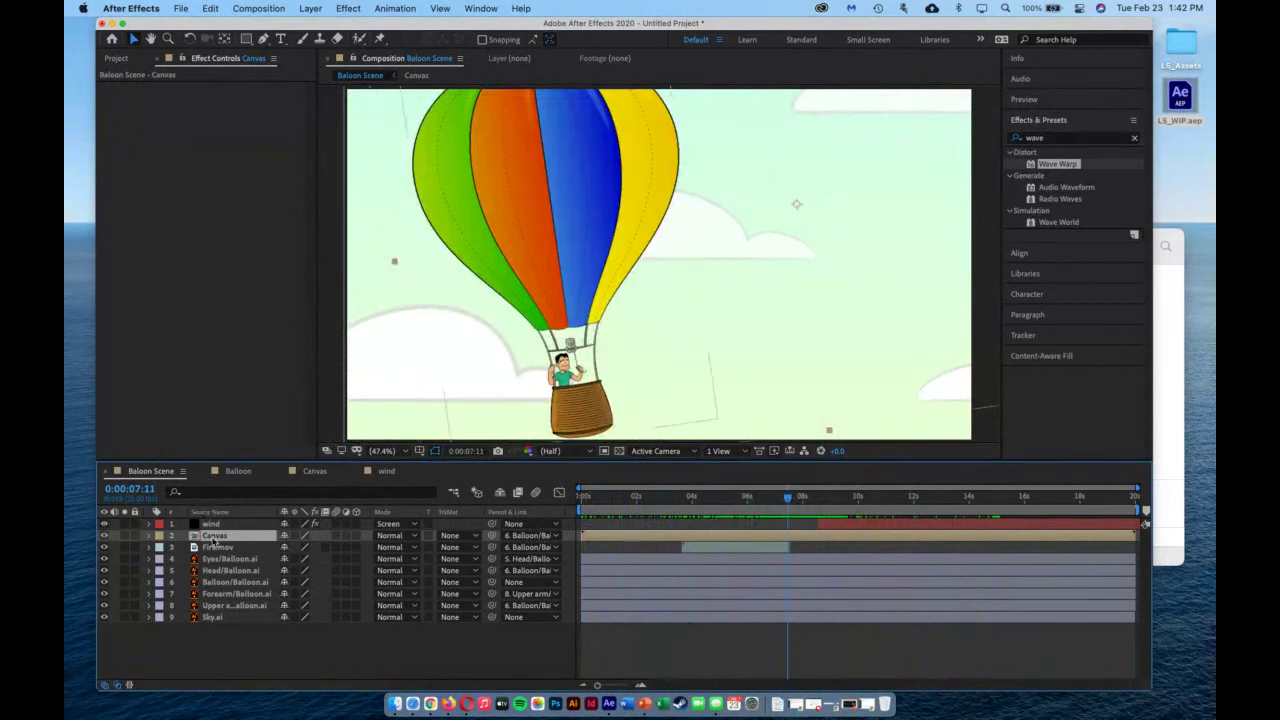
click(238, 472)
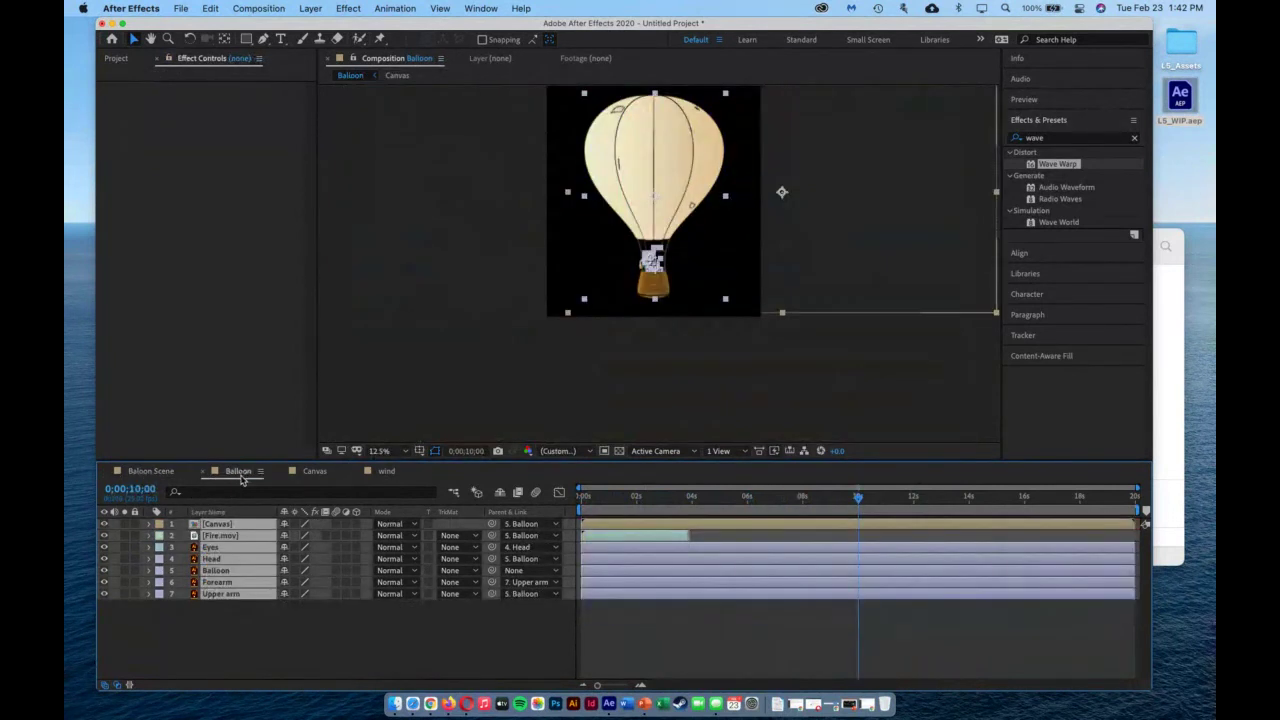
click(314, 471)
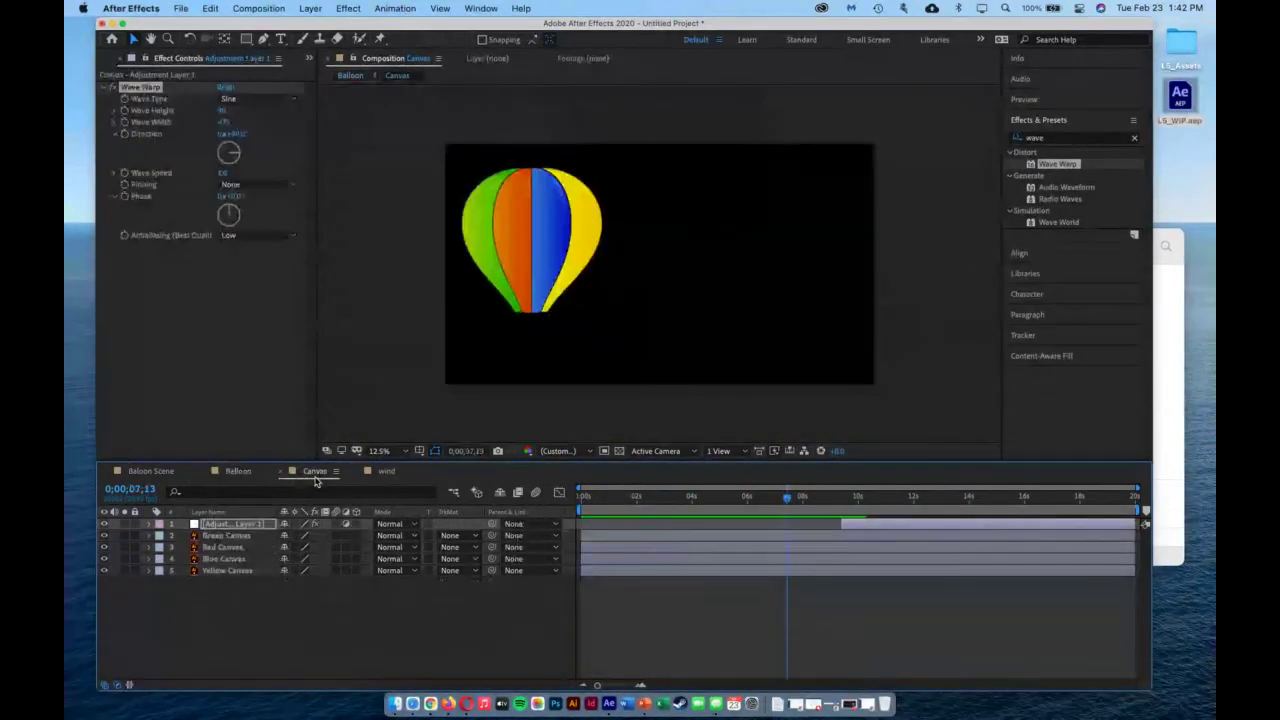
click(386, 471)
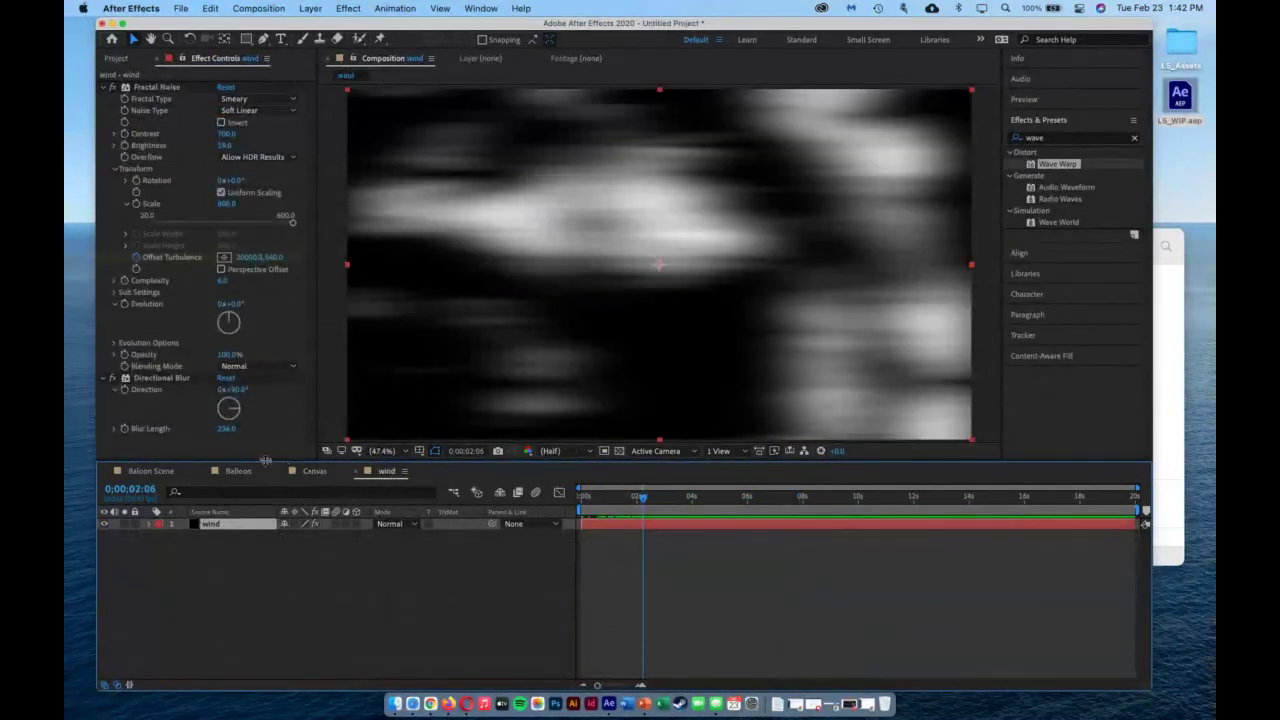
click(137, 471)
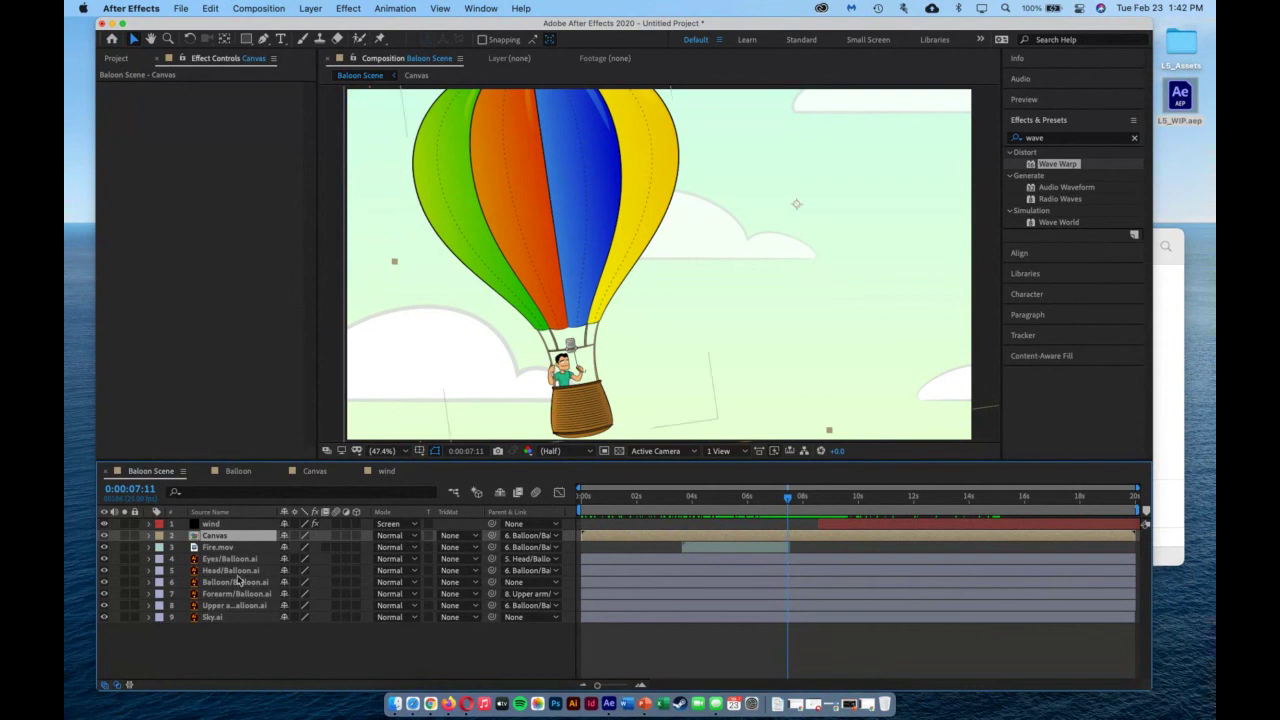
Add a starting Position keyframe to the Sky.ai layer at 0:00:00:00, viewing the composition at 12.5%.
click(212, 617)
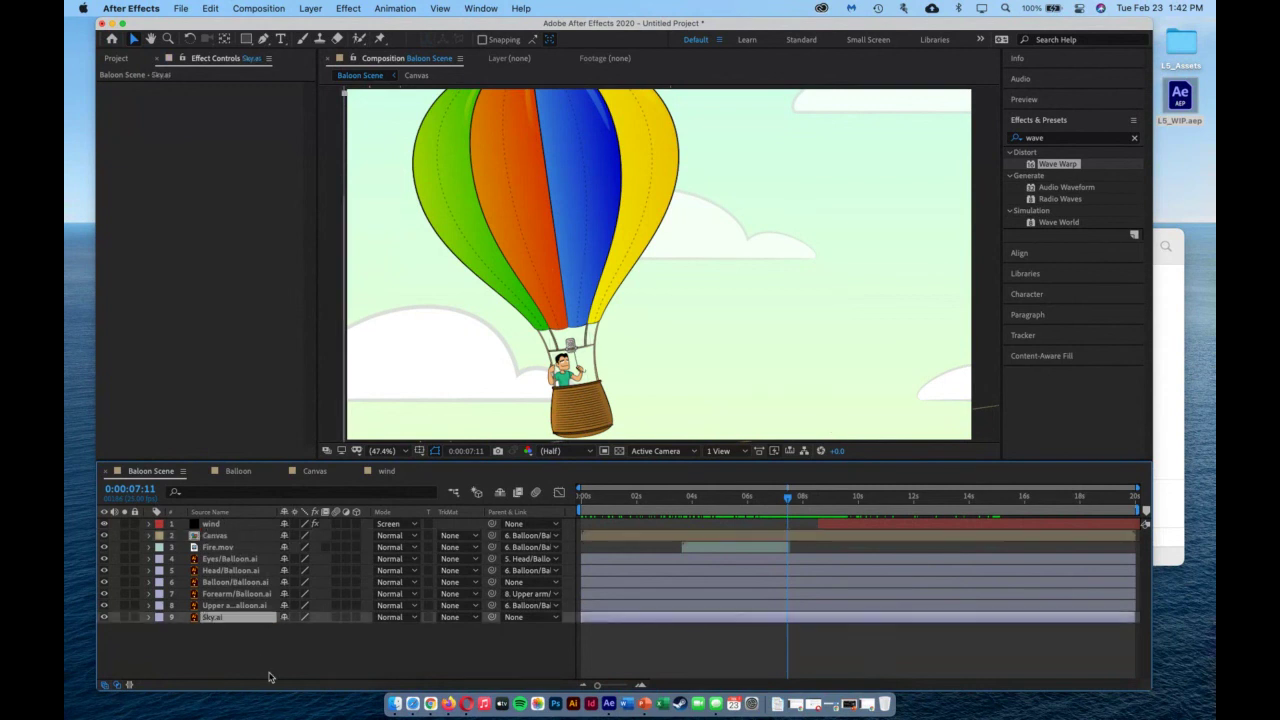
drag(789, 497, 514, 620)
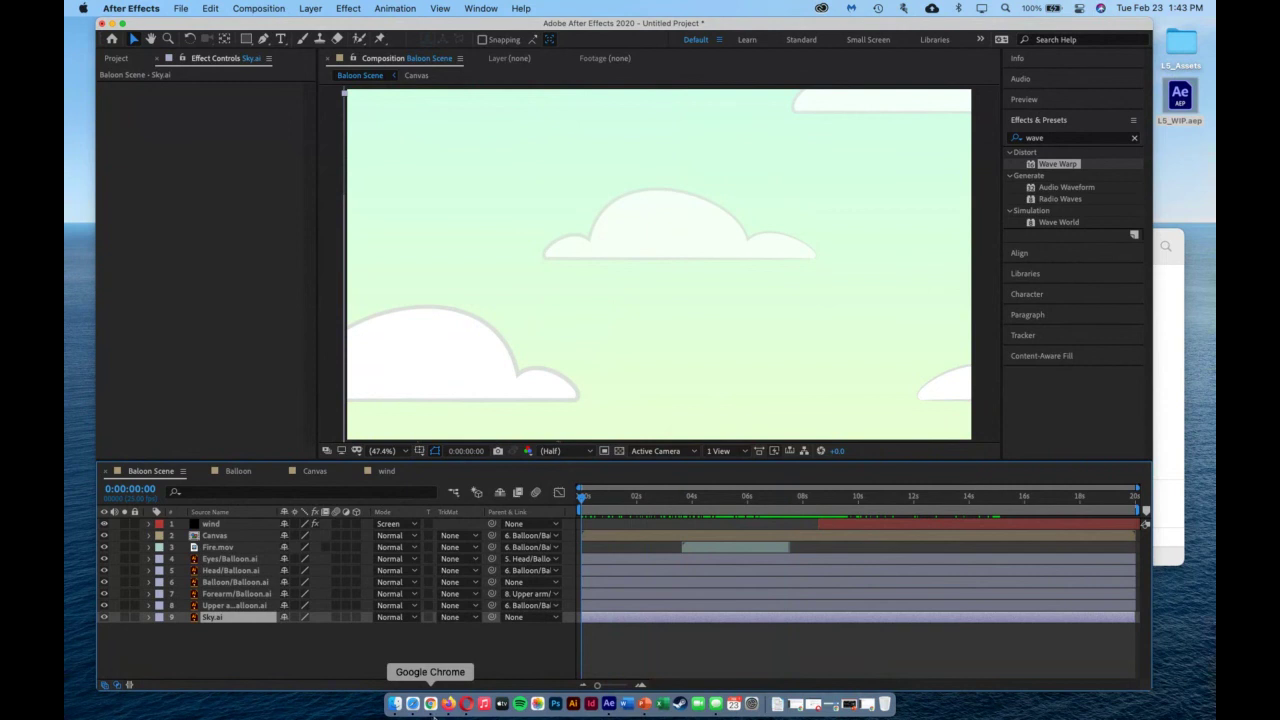
key(p)
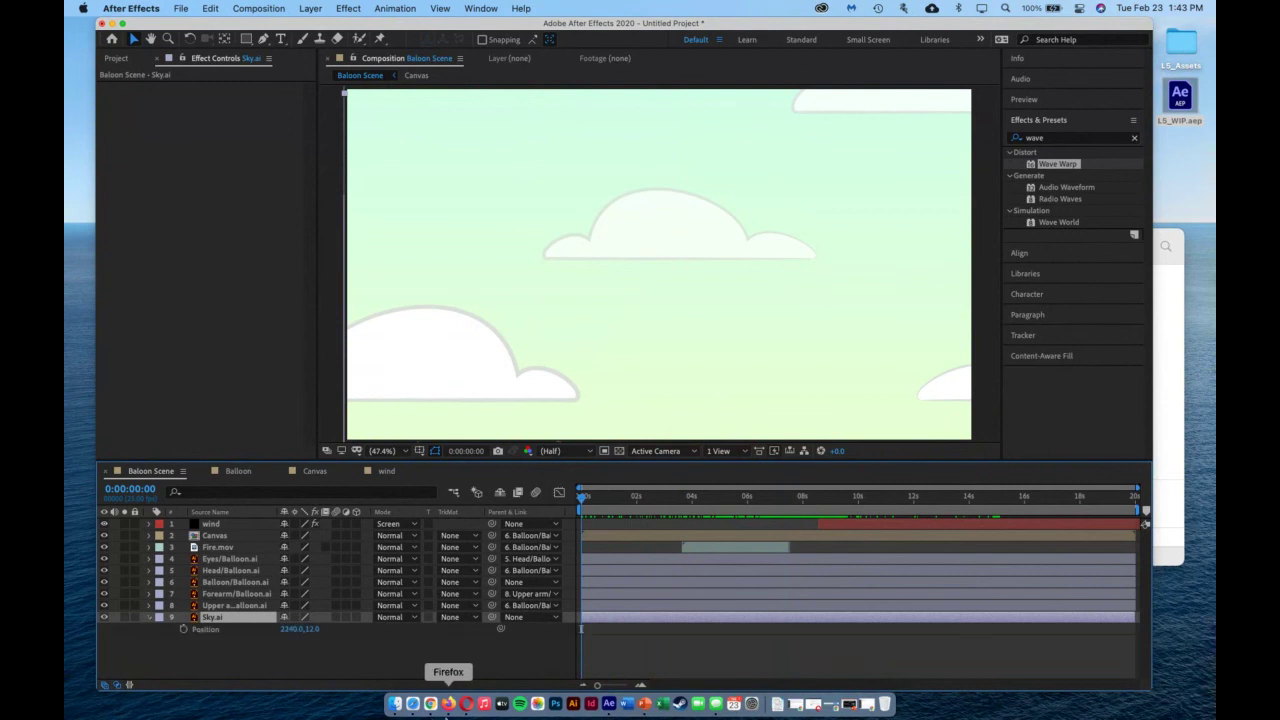
click(408, 455)
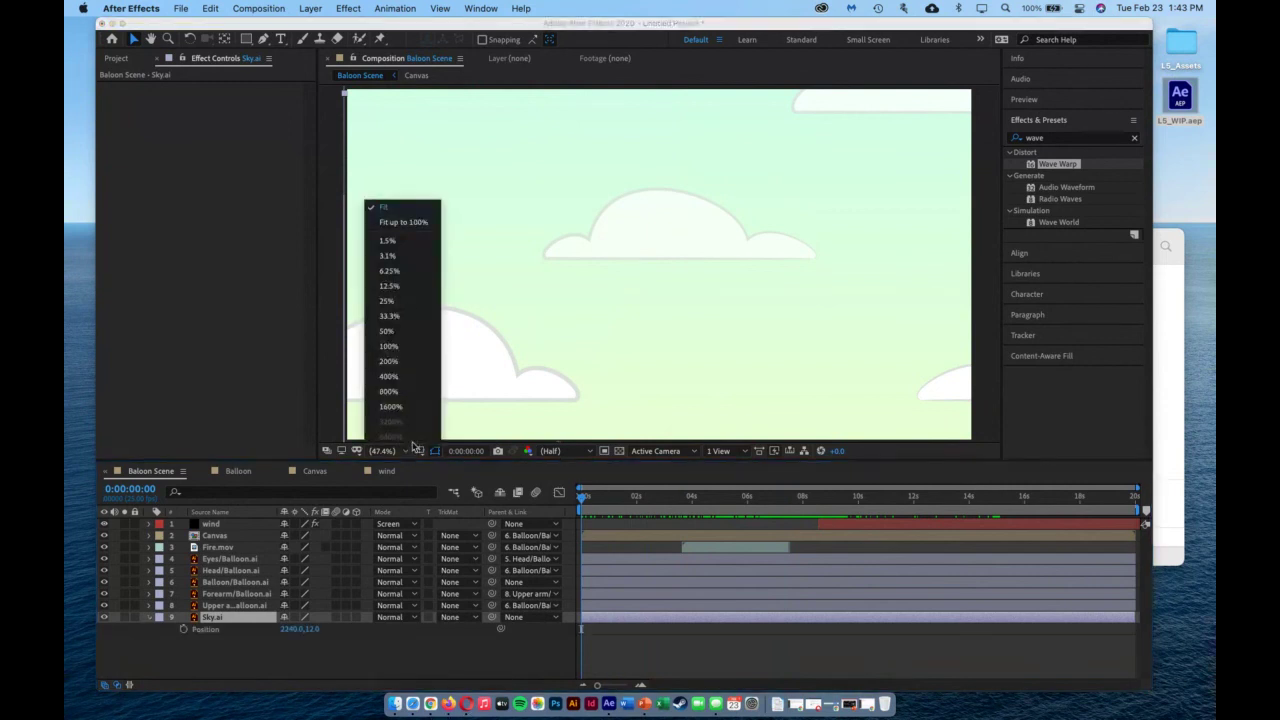
click(404, 286)
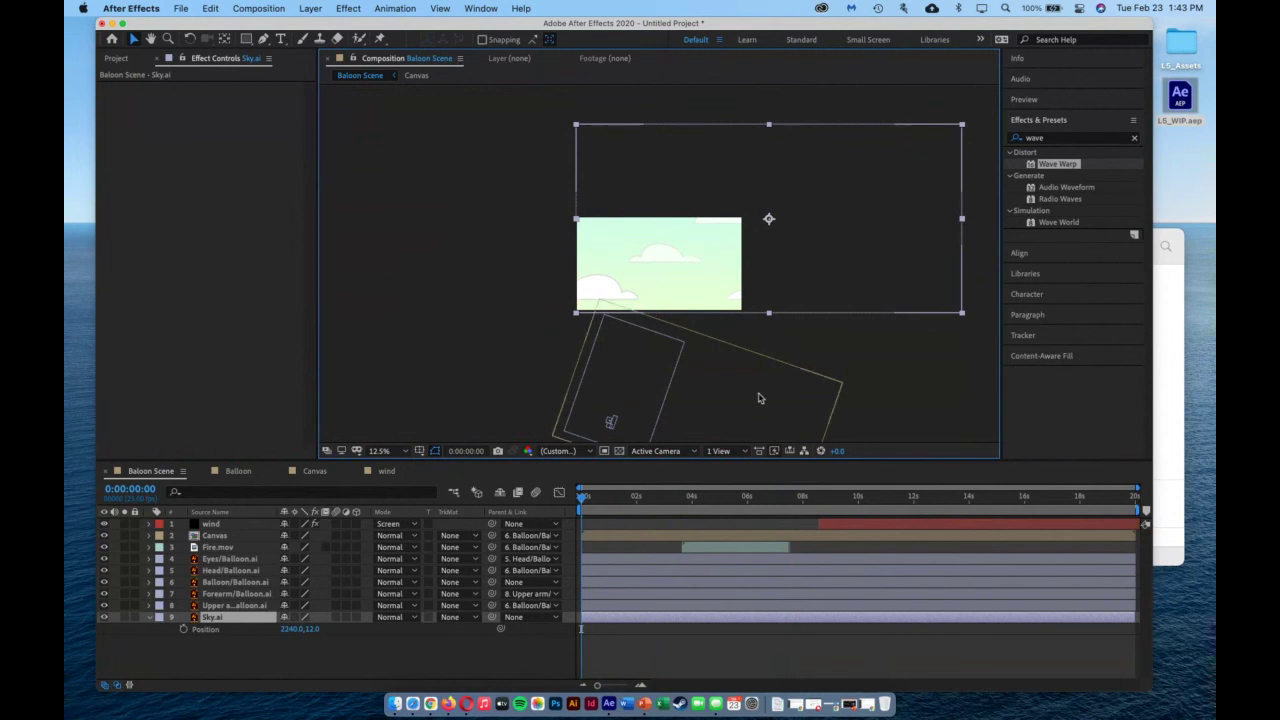
mouse_move(584, 502)
mouse_down()
mouse_move(1023, 500)
mouse_move(559, 506)
mouse_up()
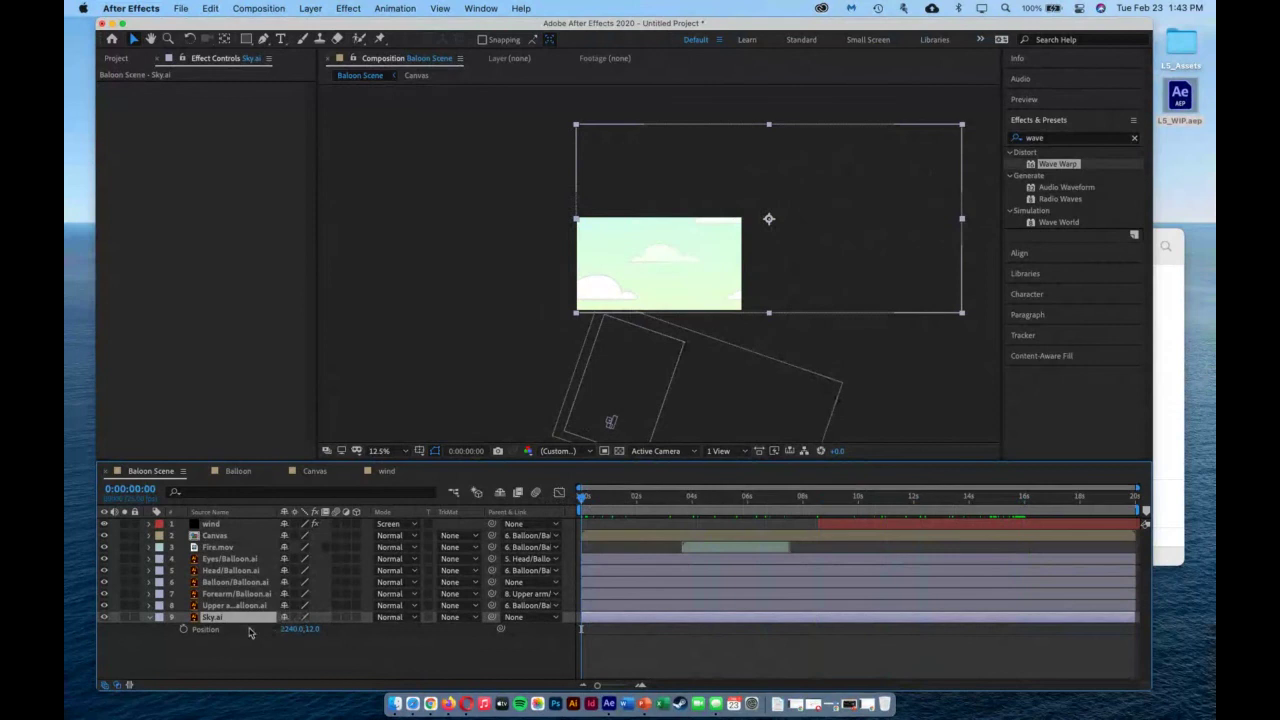
click(184, 629)
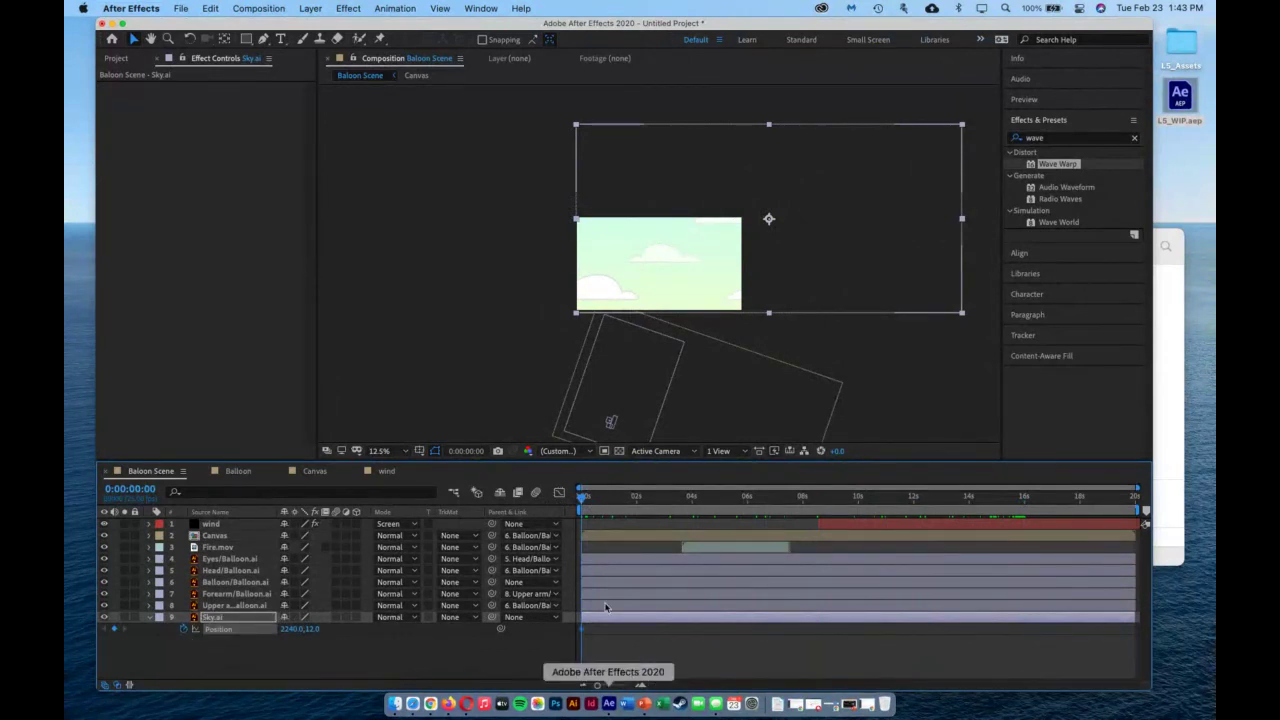
Move the Sky.ai layer left and down to about -208, 596 at 0:00:16:00, keeping the frame fully covered.
drag(584, 499, 758, 500)
click(1024, 496)
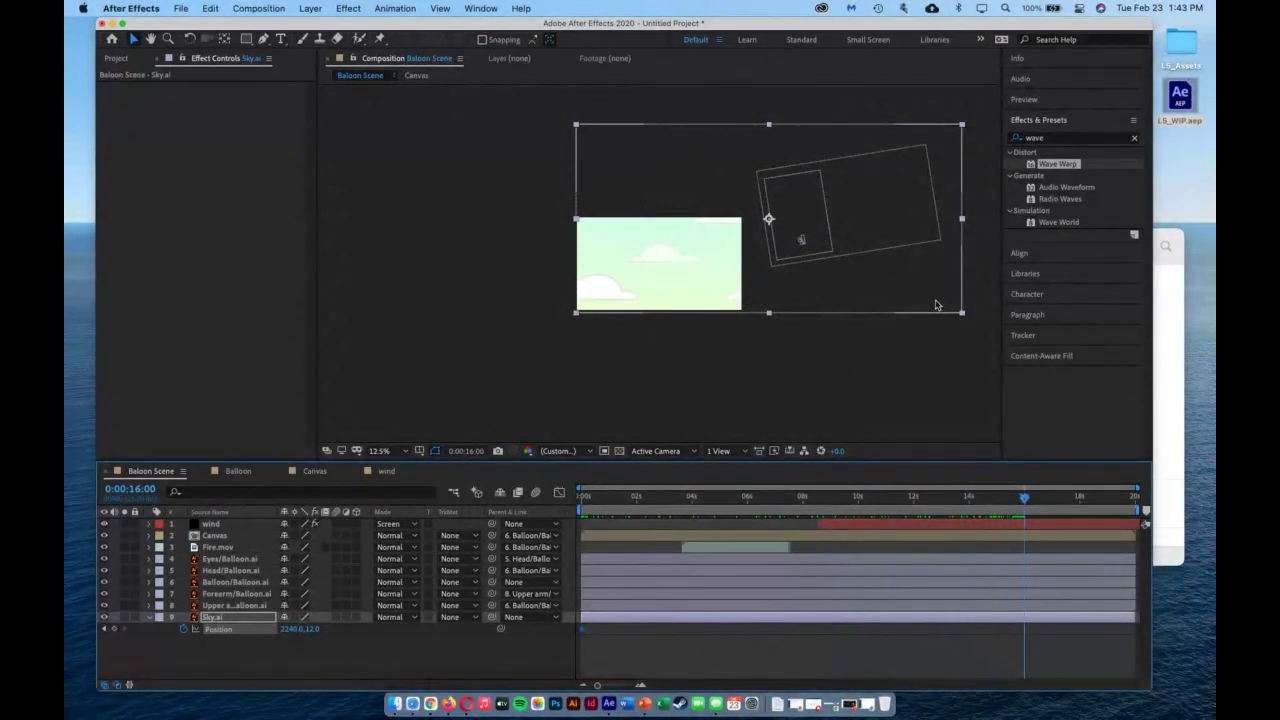
drag(940, 303, 814, 350)
drag(786, 357, 729, 354)
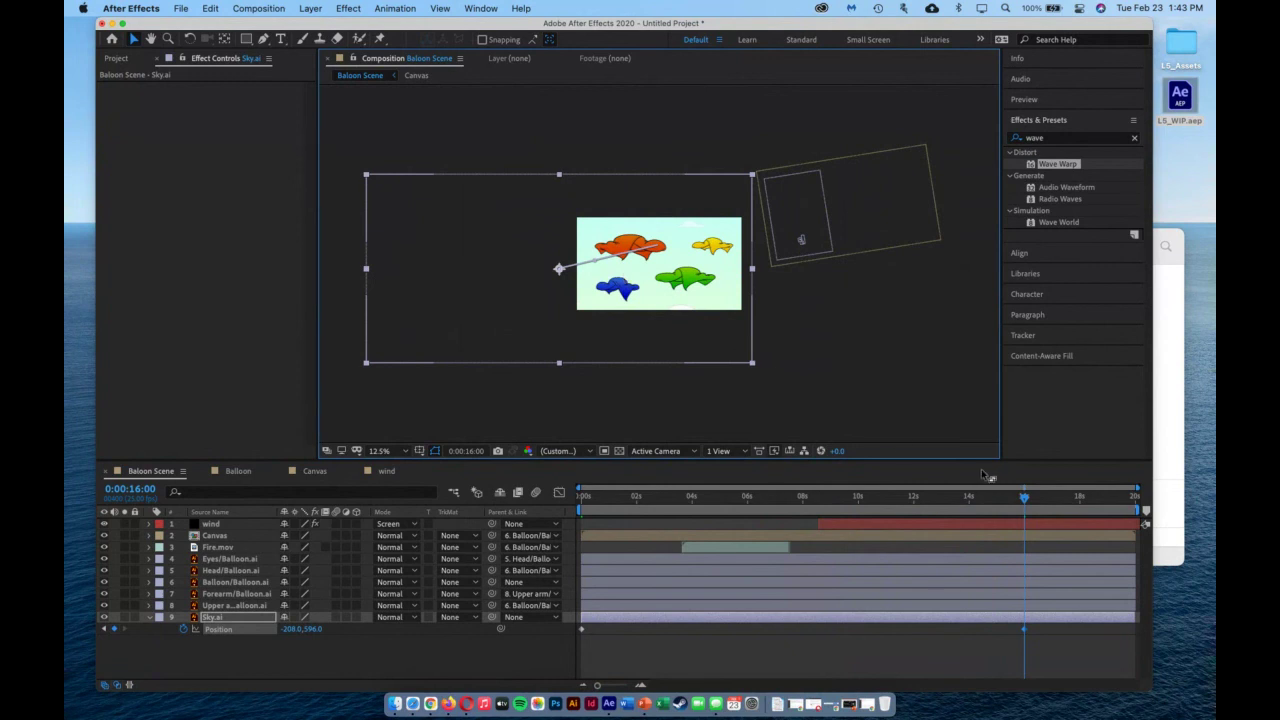
Add a Position keyframe to Sky.ai at 0:00:07:24 by moving the layer right and slightly down, viewing the composition at 25%.
drag(1025, 504, 803, 509)
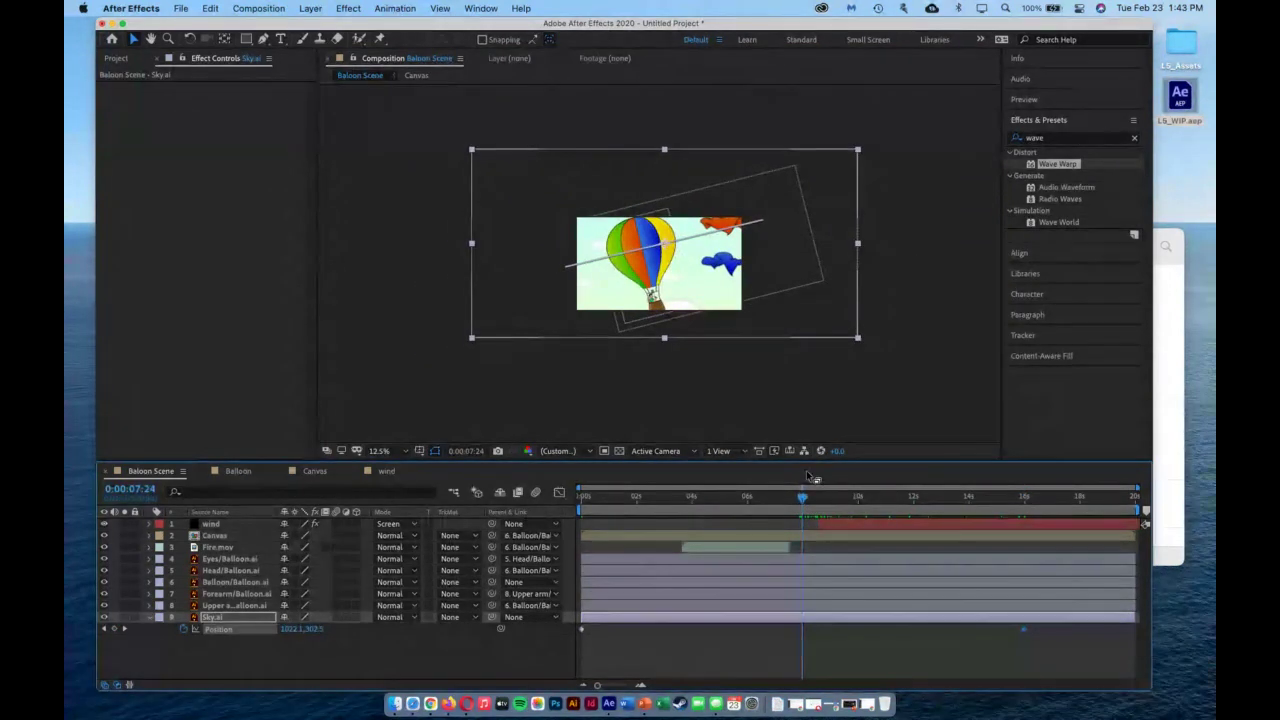
key(period)
drag(755, 256, 966, 275)
drag(800, 505, 549, 505)
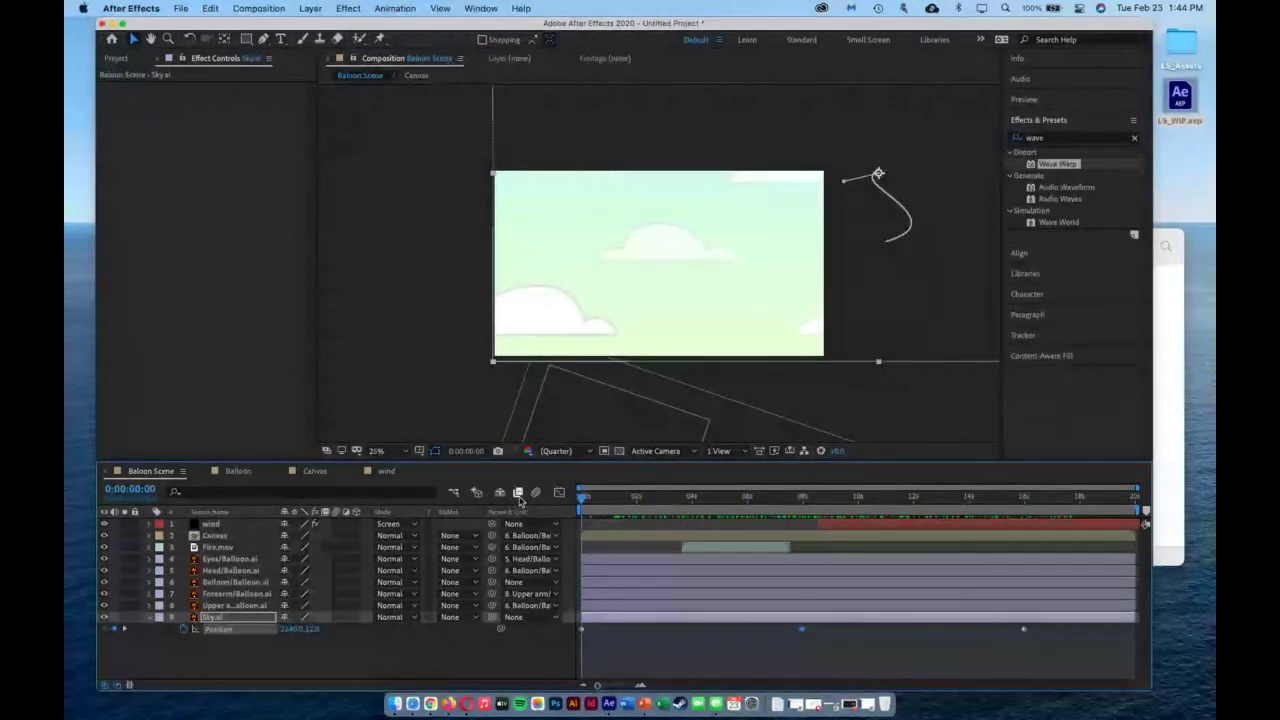
Apply Easy Ease Out to Sky.ai's first Position keyframe and Easy Ease In to its last one.
right_click(584, 632)
mouse_move(650, 677)
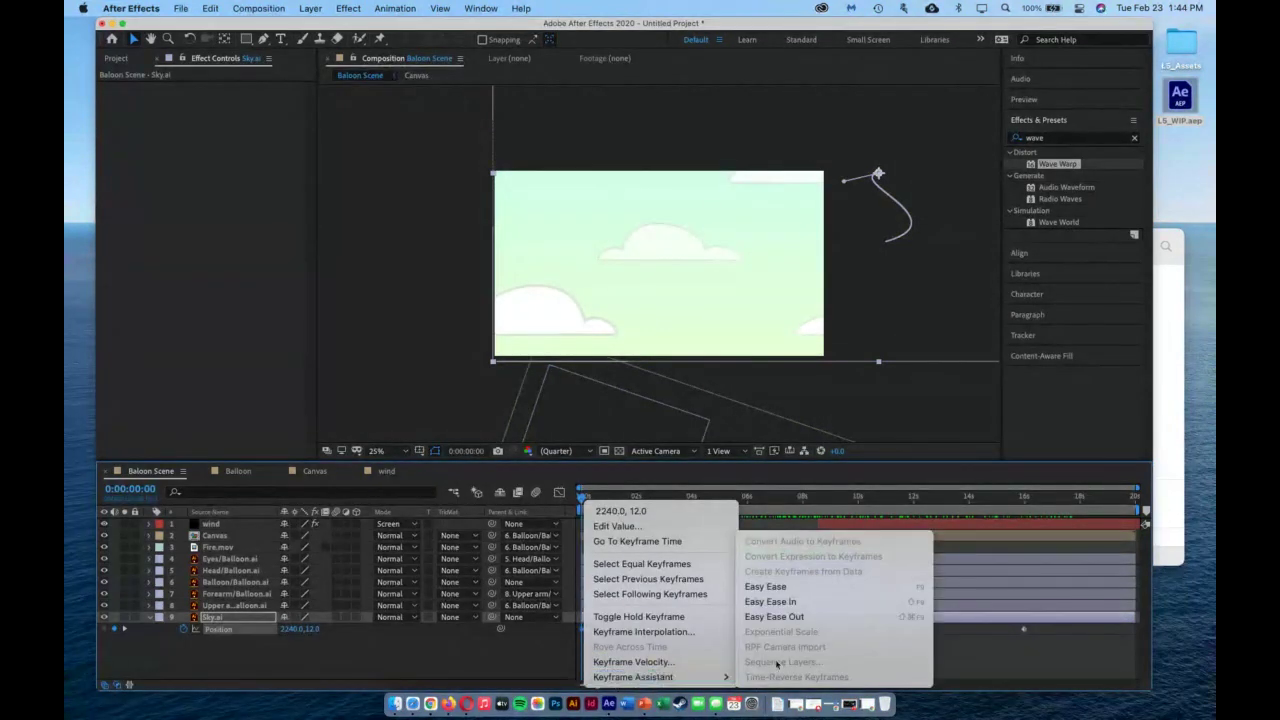
click(797, 606)
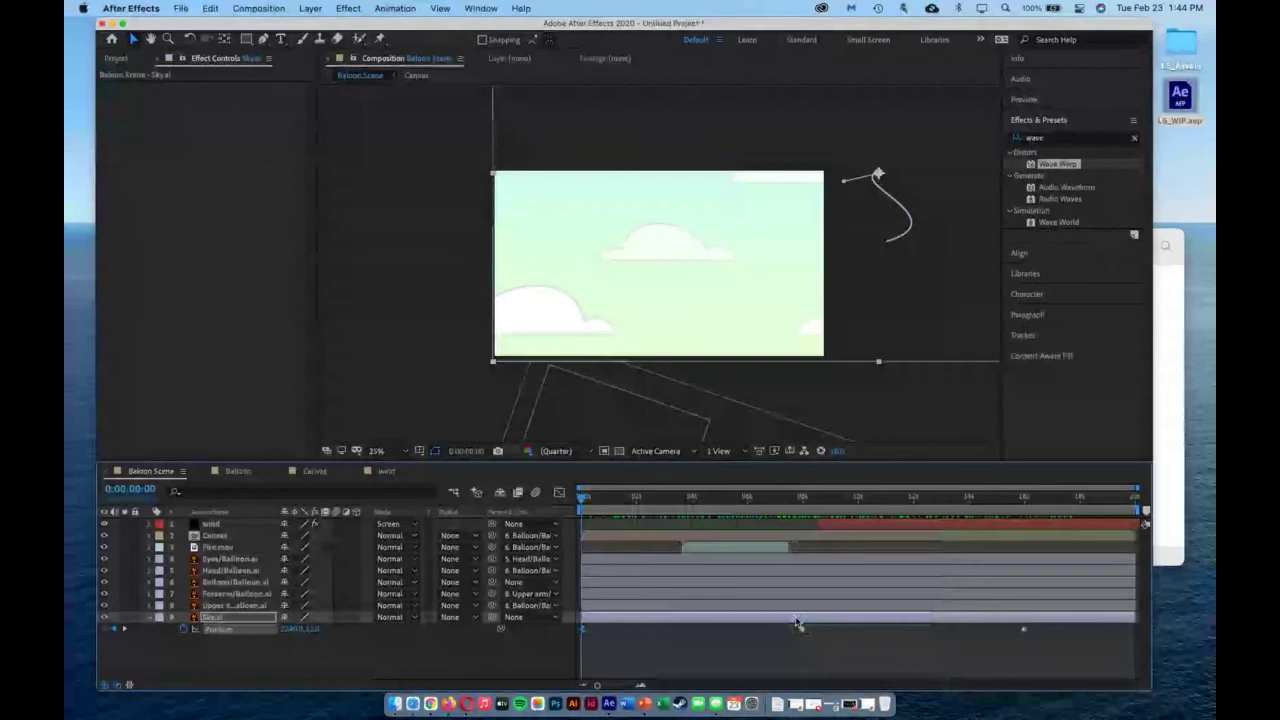
right_click(1024, 632)
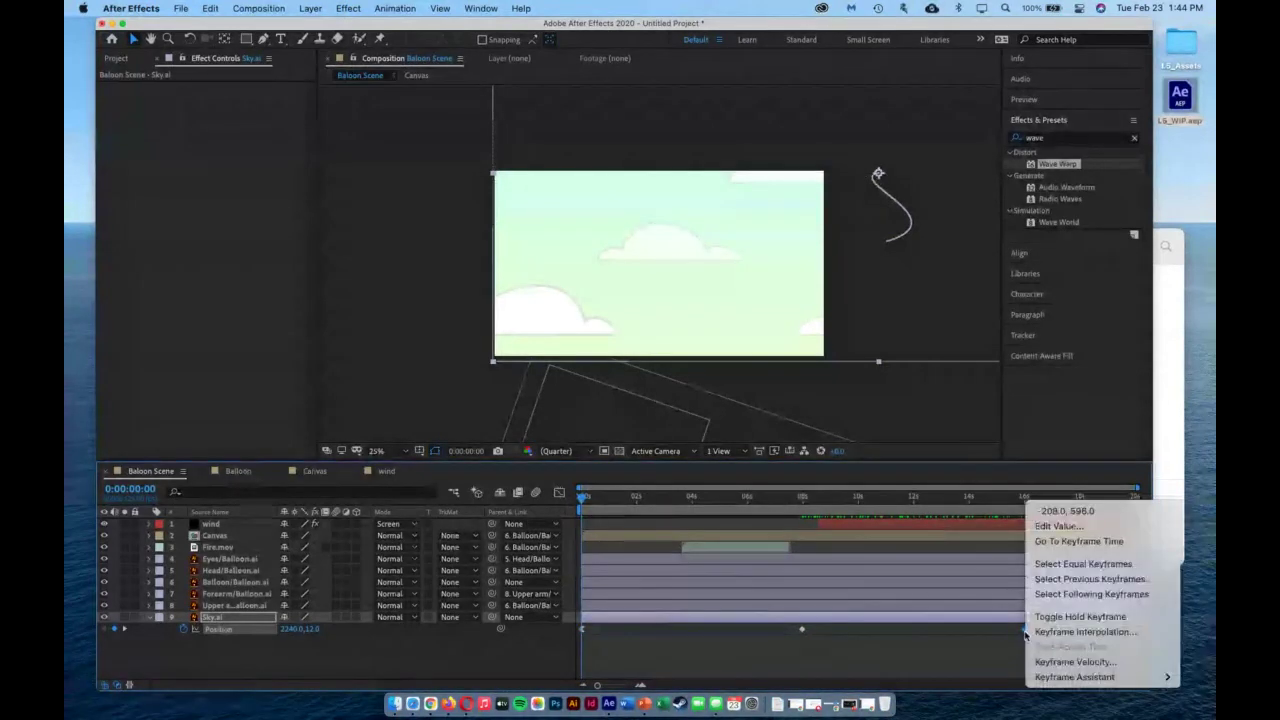
mouse_move(1060, 677)
click(868, 602)
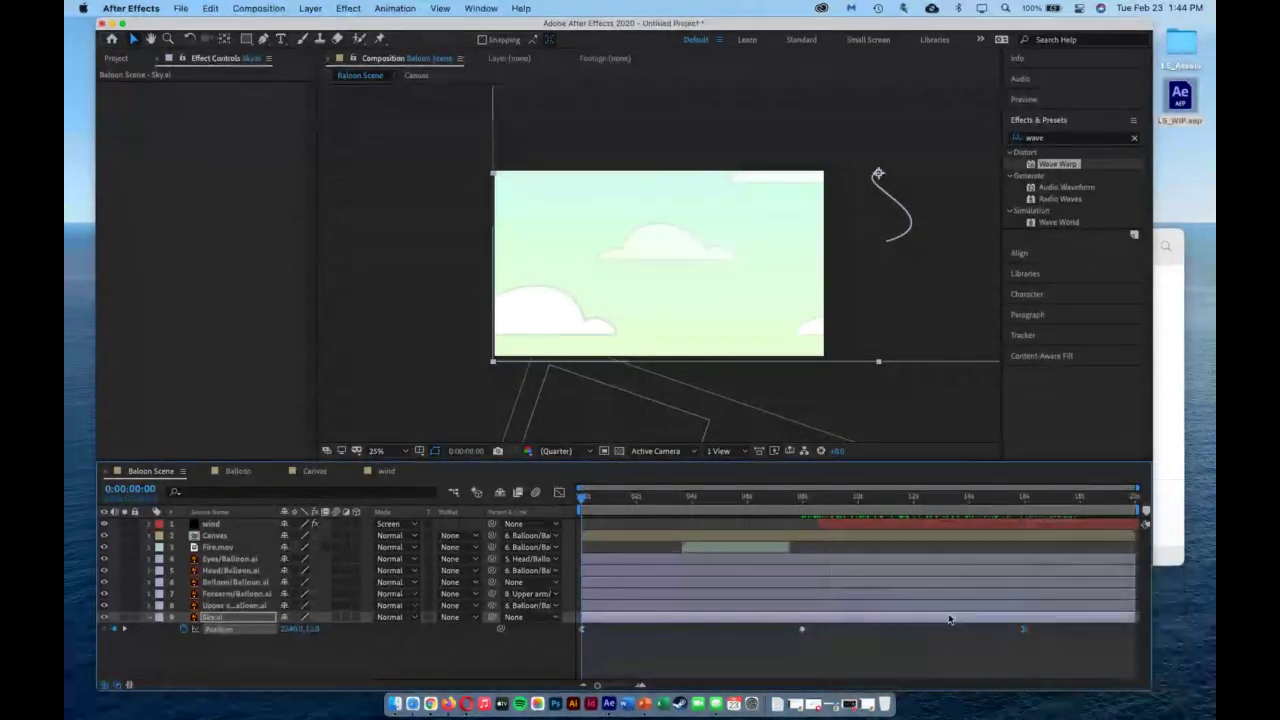
drag(579, 503, 570, 543)
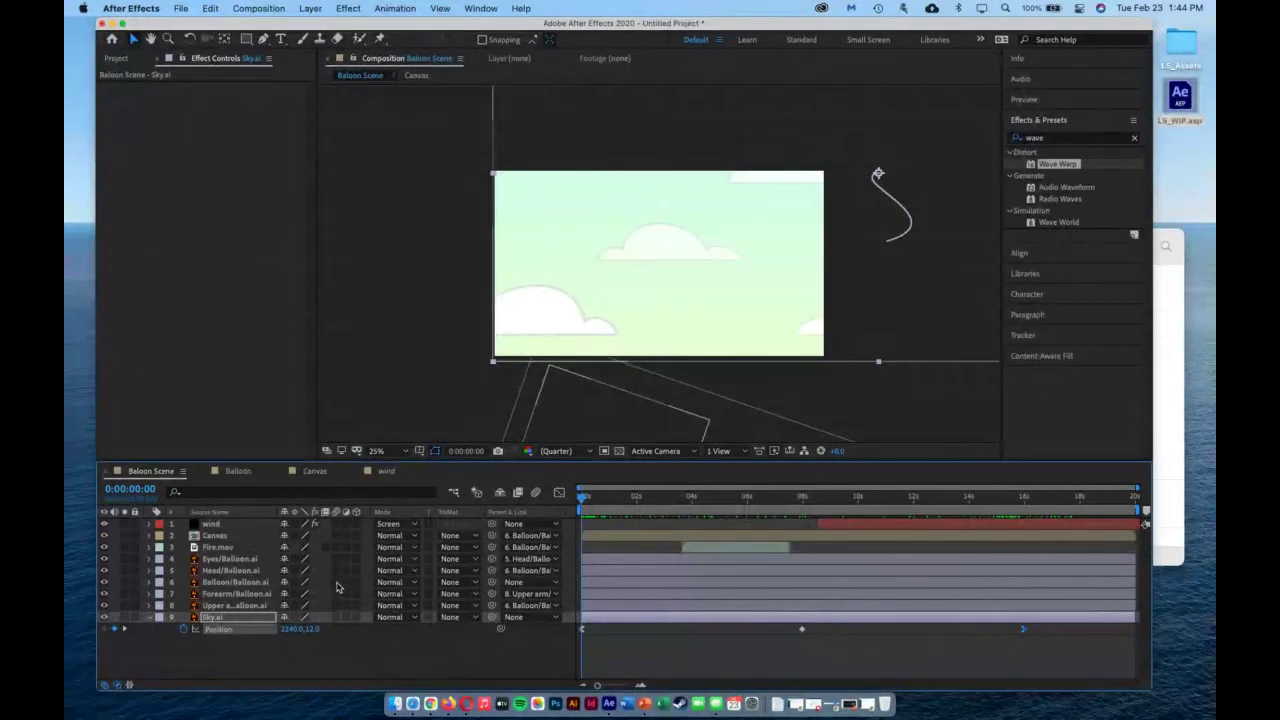
Enable motion blur for the Balloon/Balloon.ai layer and for the Baloon Scene composition.
click(336, 581)
click(535, 492)
drag(601, 498, 495, 513)
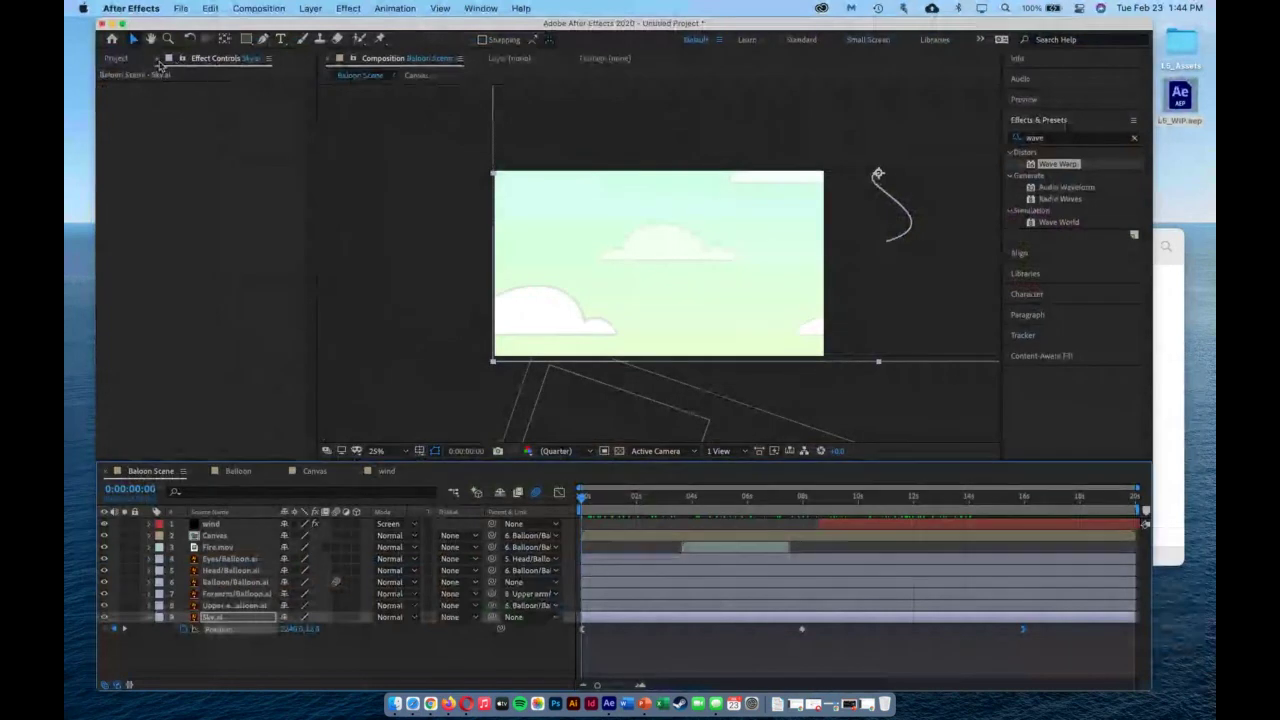
Add Soundtrack.wav from the project below the Sky.ai layer and preview the scene with sound.
click(158, 59)
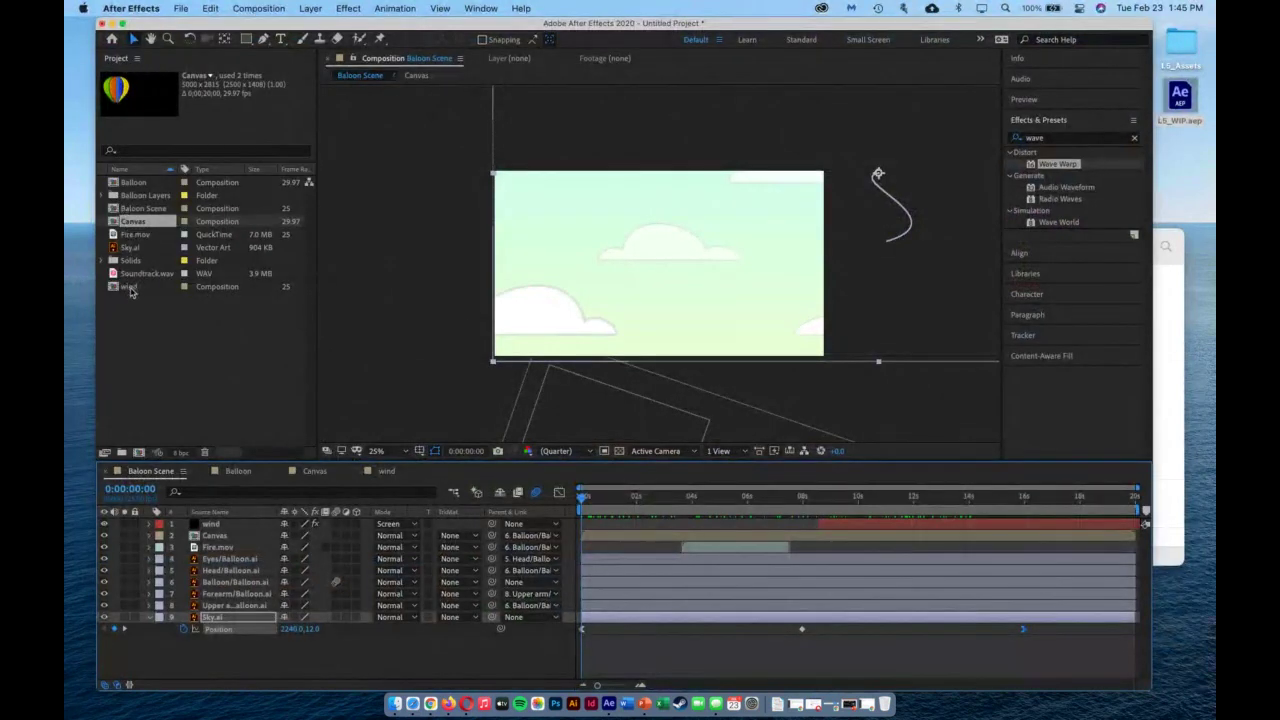
drag(133, 276, 196, 652)
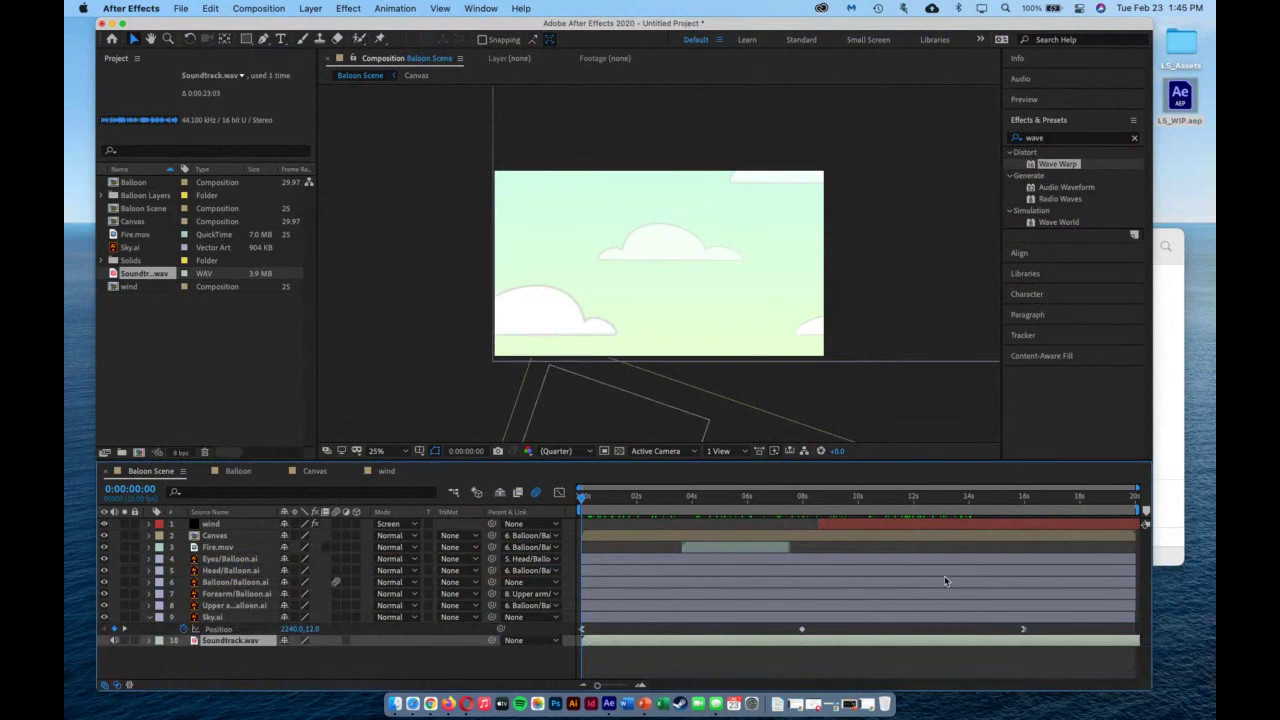
key(space)
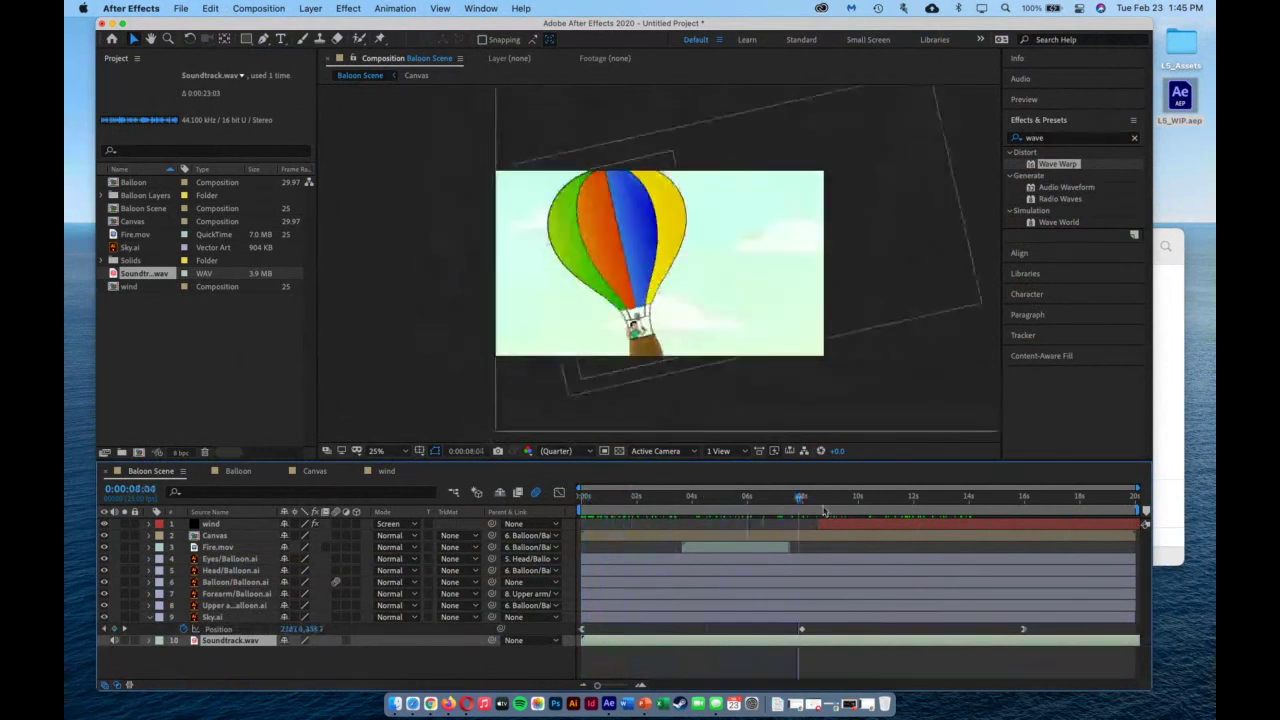
key(space)
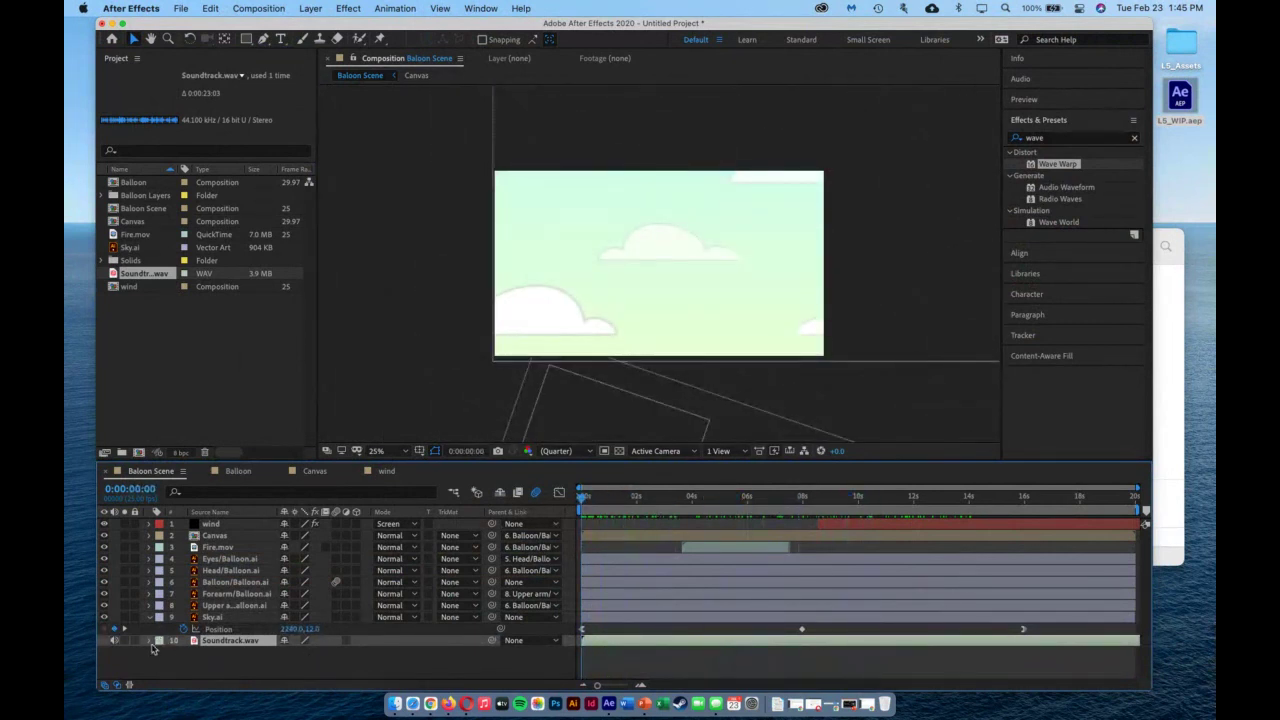
Reveal the soundtrack's Audio Levels and keyframe them at -192 dB at 0:00:00:00.
click(149, 641)
click(161, 653)
click(215, 662)
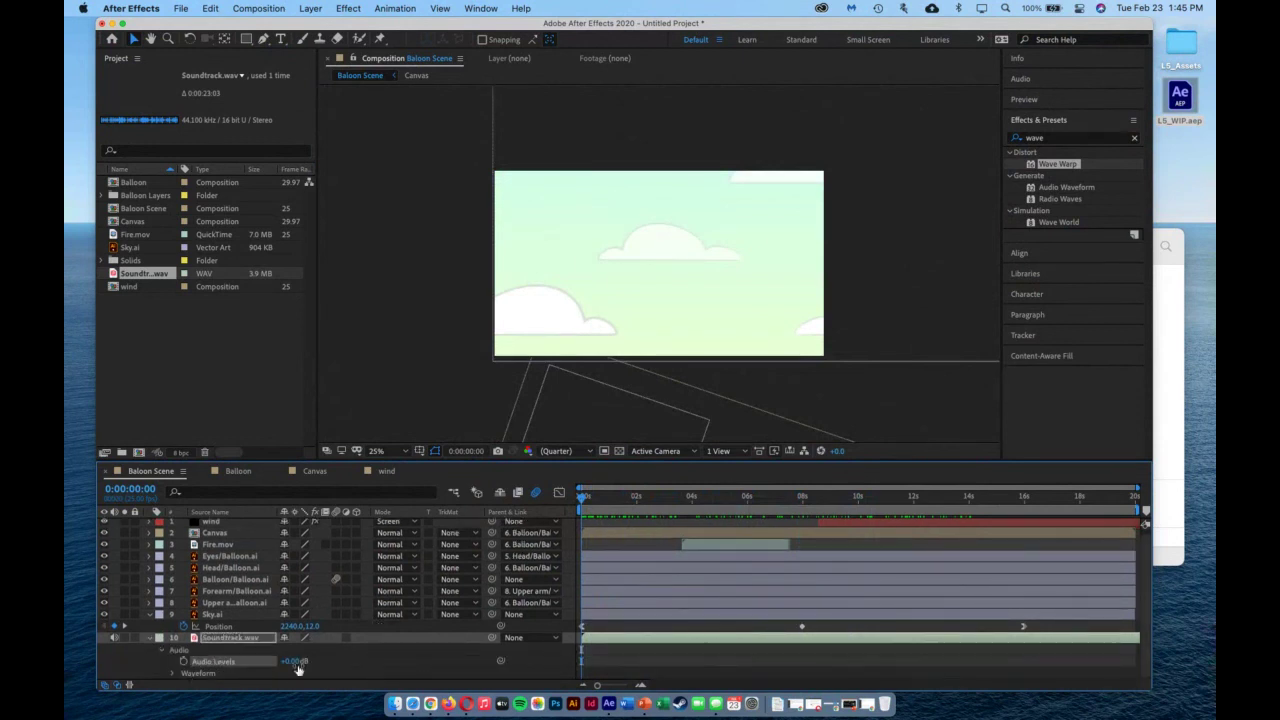
click(183, 662)
drag(293, 661, 110, 668)
Fade the soundtrack in by setting an Audio Levels keyframe of 0 dB at 0:00:01:15.
key(space)
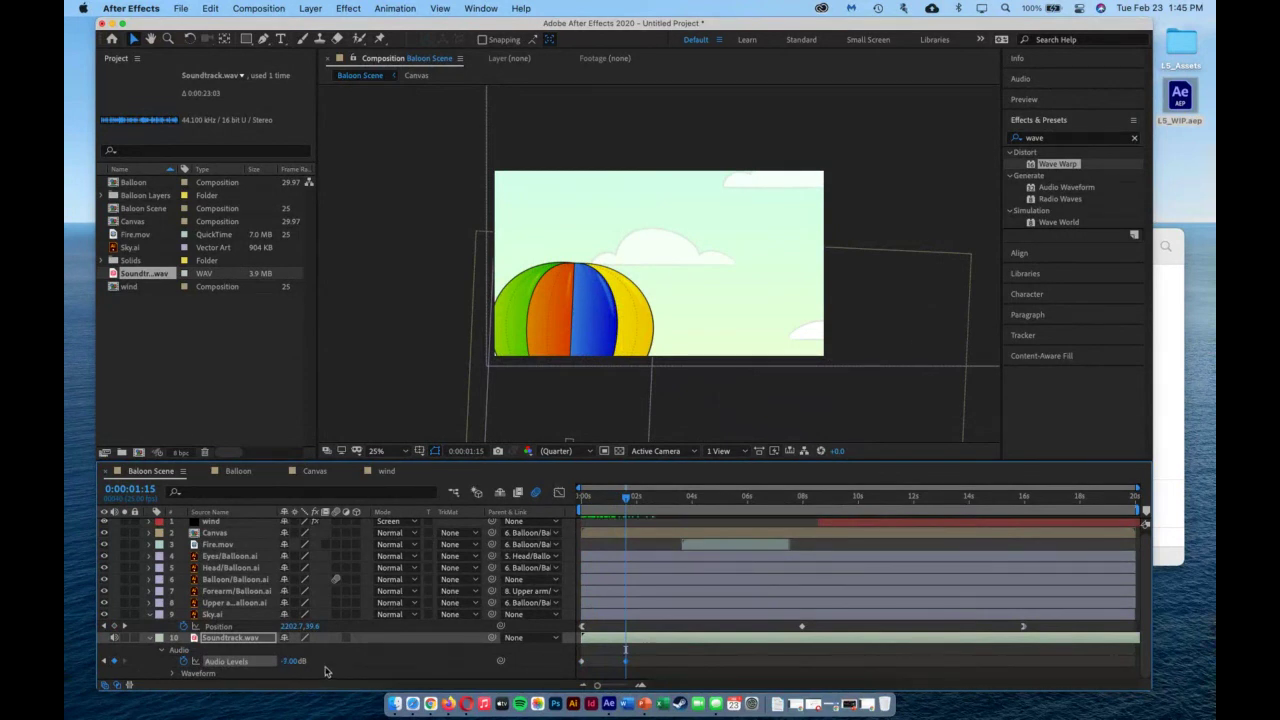
click(289, 662)
text(0)
key(Tab)
Fade the soundtrack out with Audio Levels keyframes of -10 dB at 0:00:13:21 and a near-silent level at 0:00:19:24.
drag(629, 503, 965, 544)
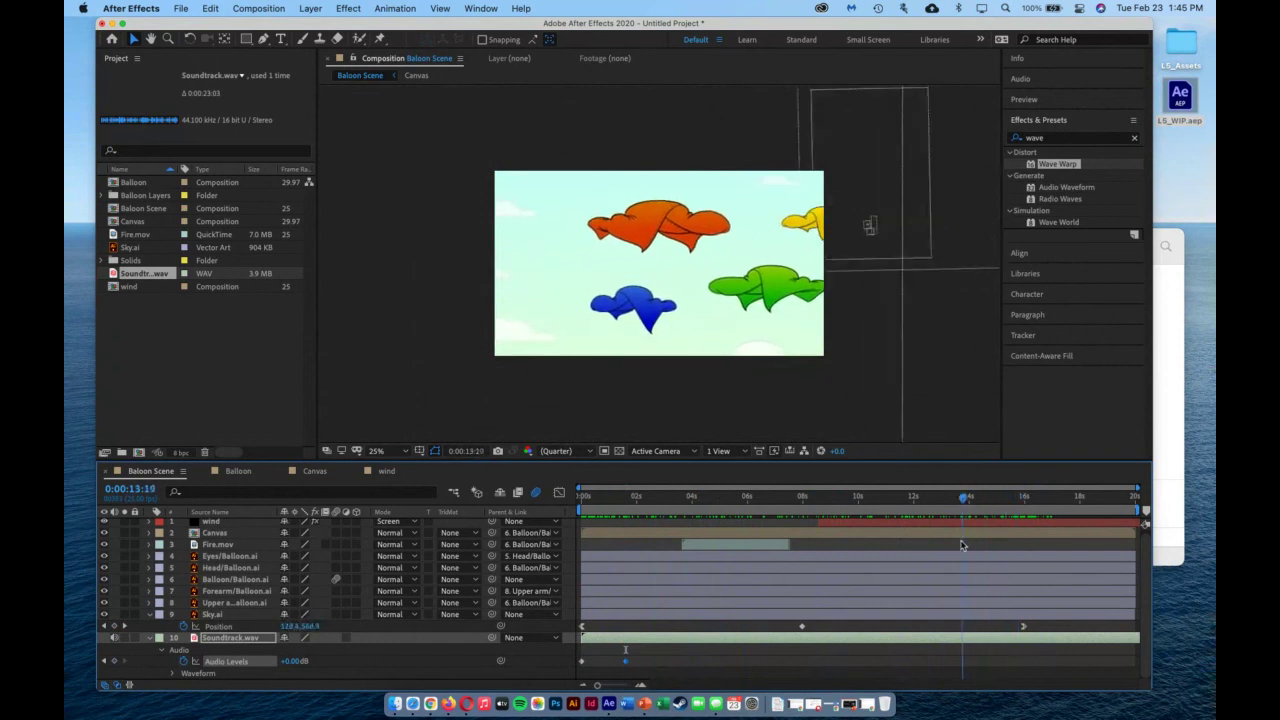
drag(295, 661, 287, 661)
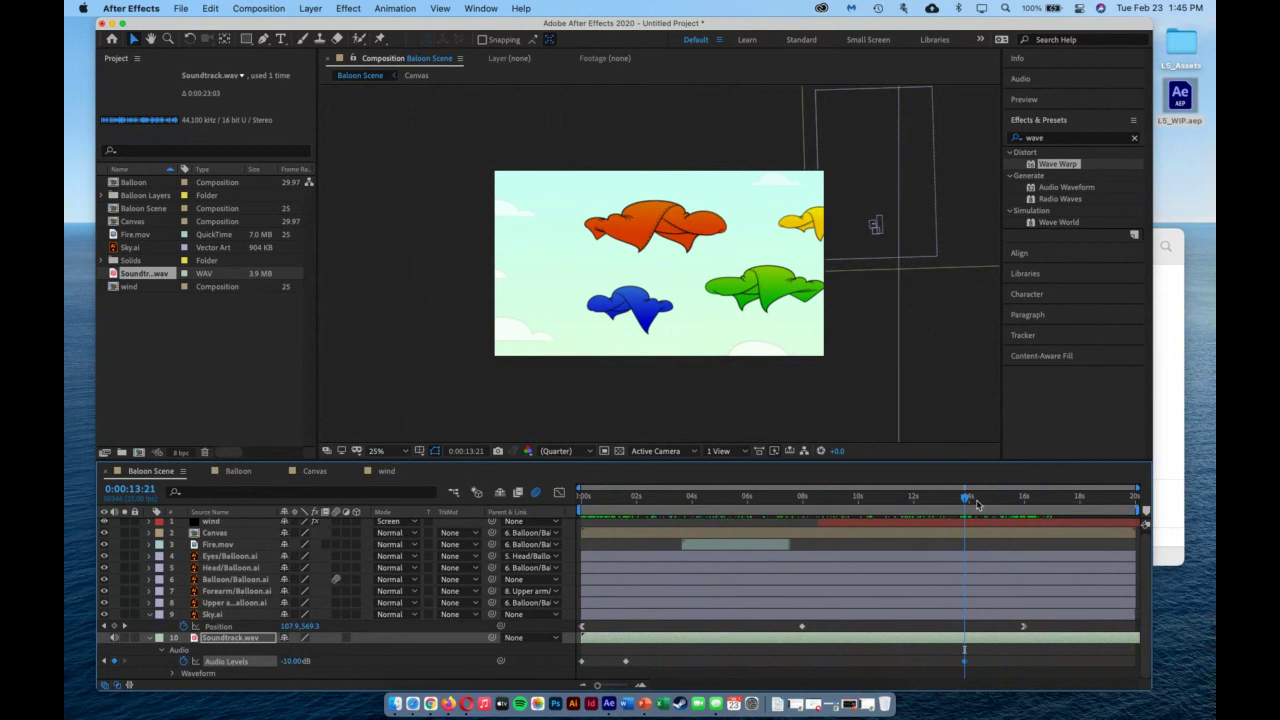
drag(966, 498, 1134, 498)
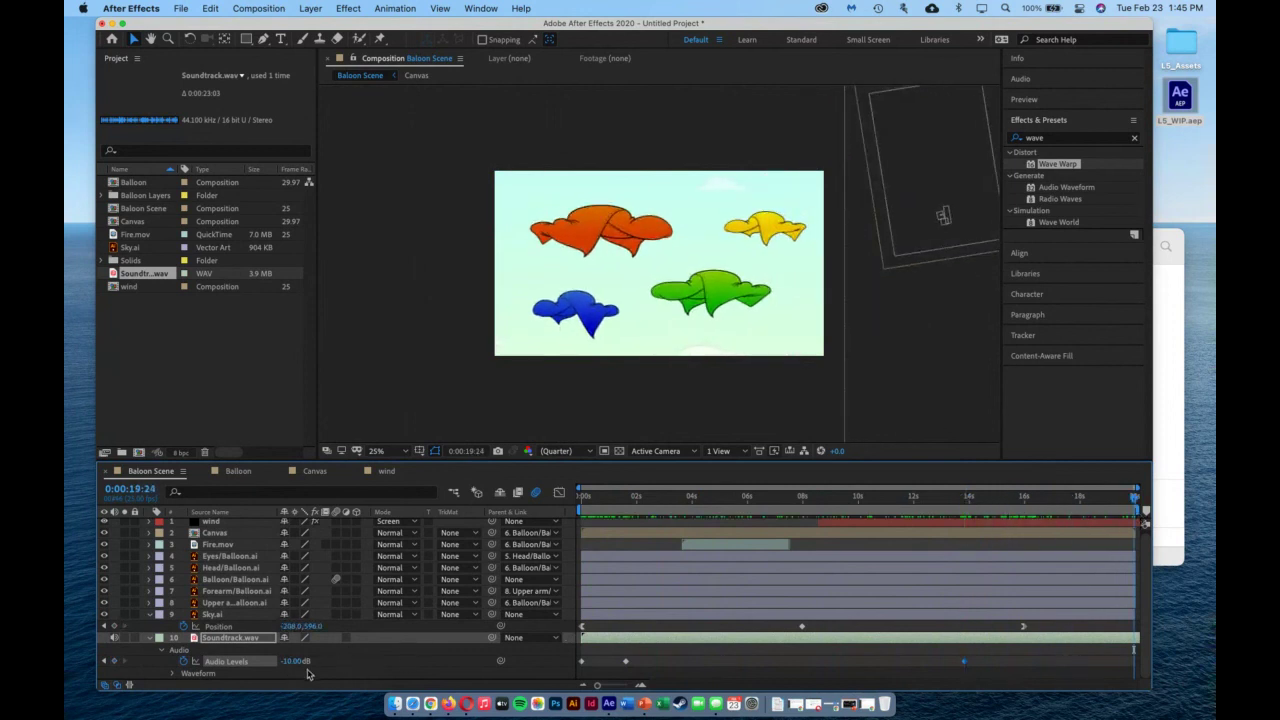
drag(290, 661, 208, 668)
Preview the scene and move Sky.ai left at 0:00:05:09 to close the black gap at the frame's left edge.
key(space)
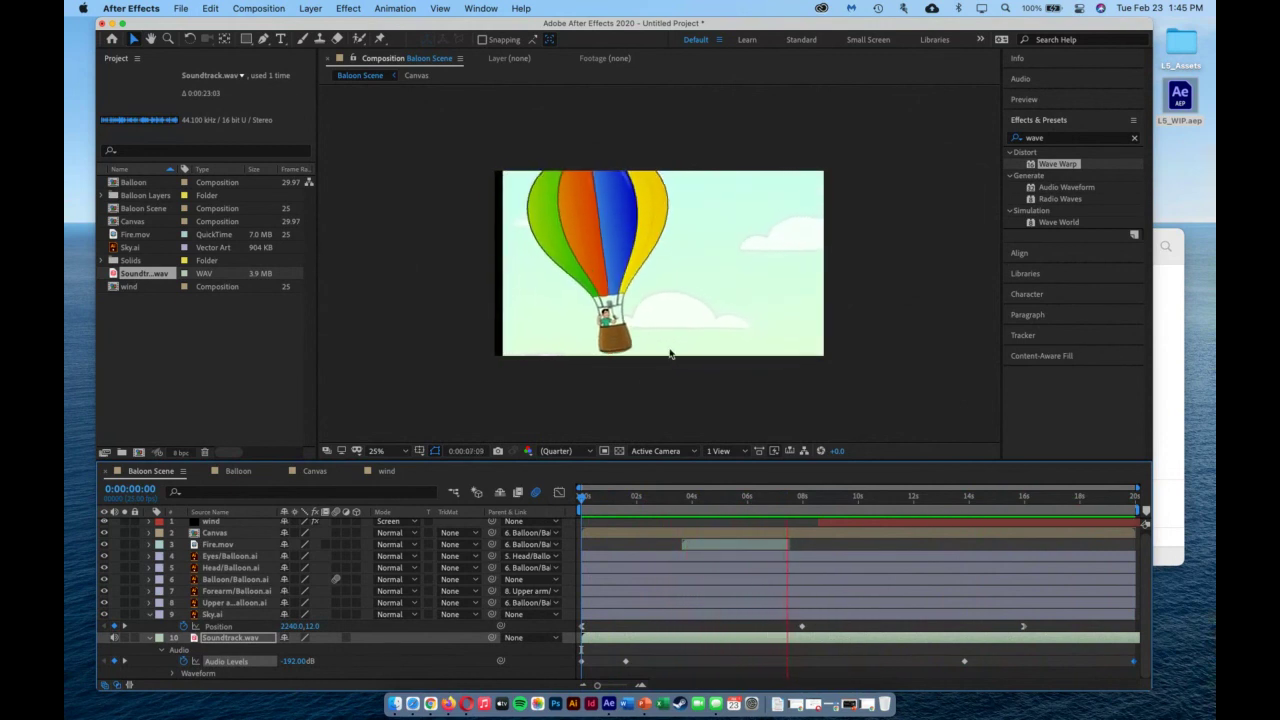
key(space)
click(208, 617)
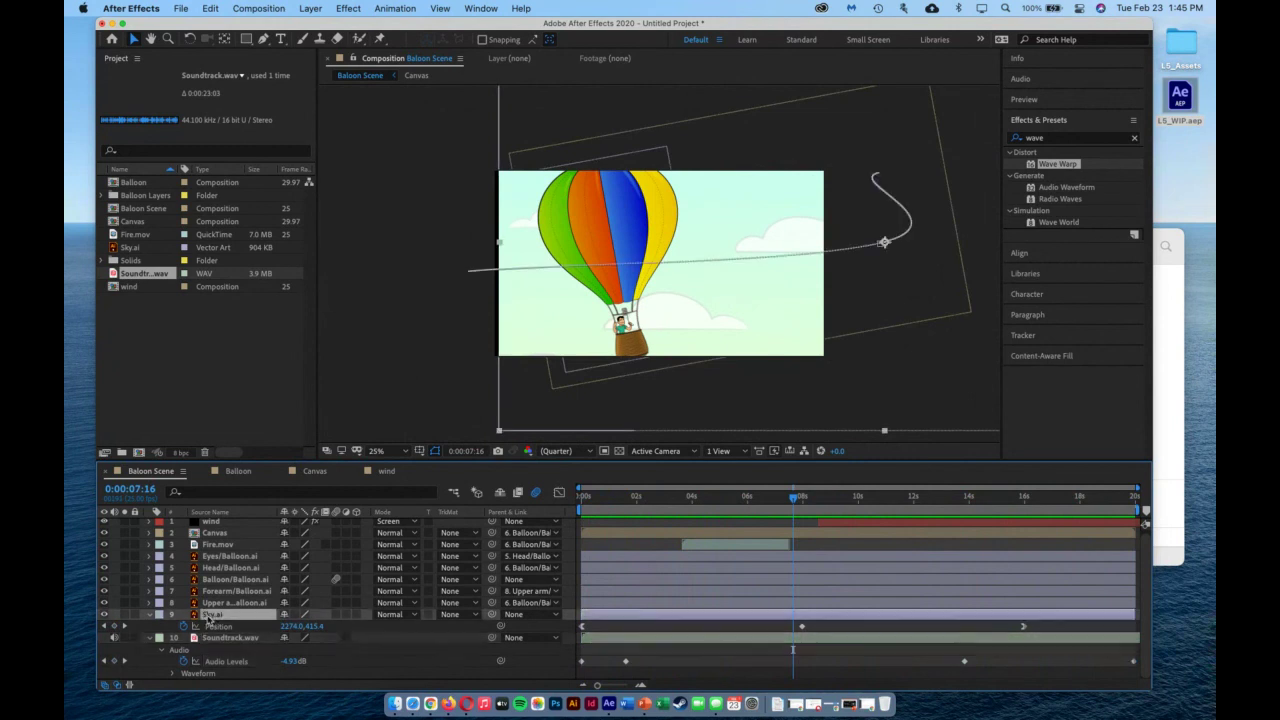
drag(795, 499, 730, 499)
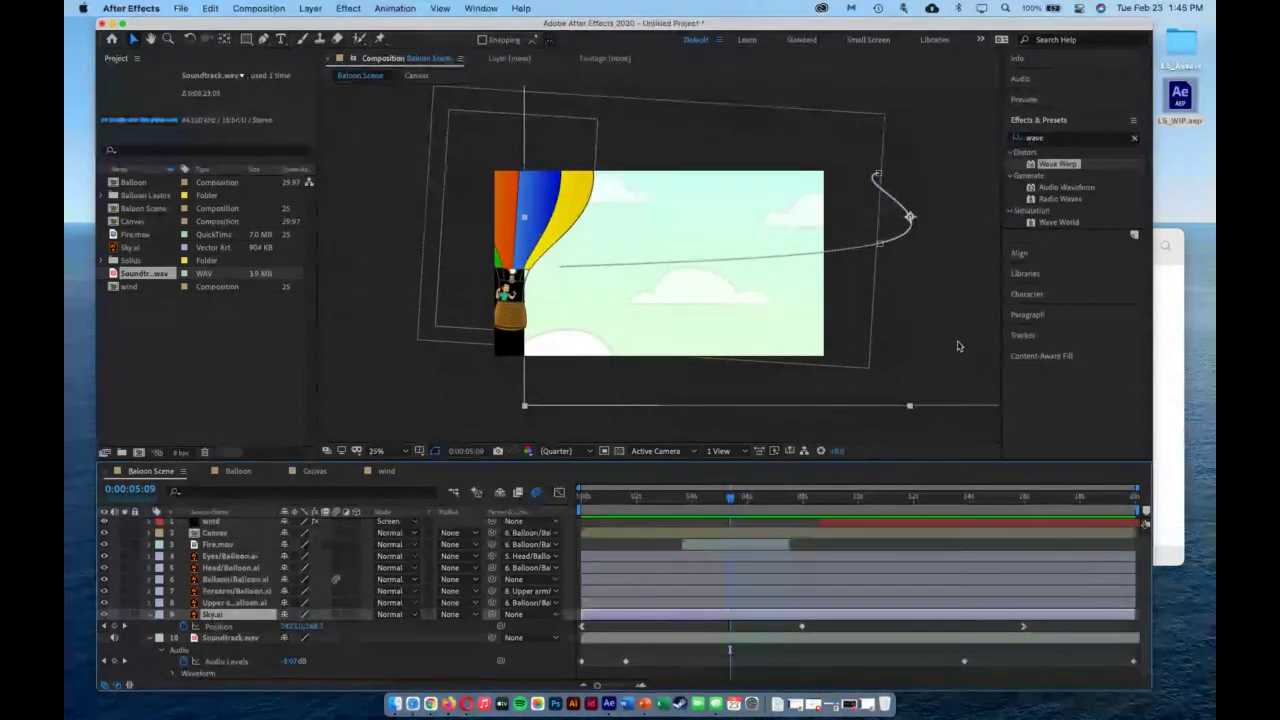
drag(857, 409, 800, 409)
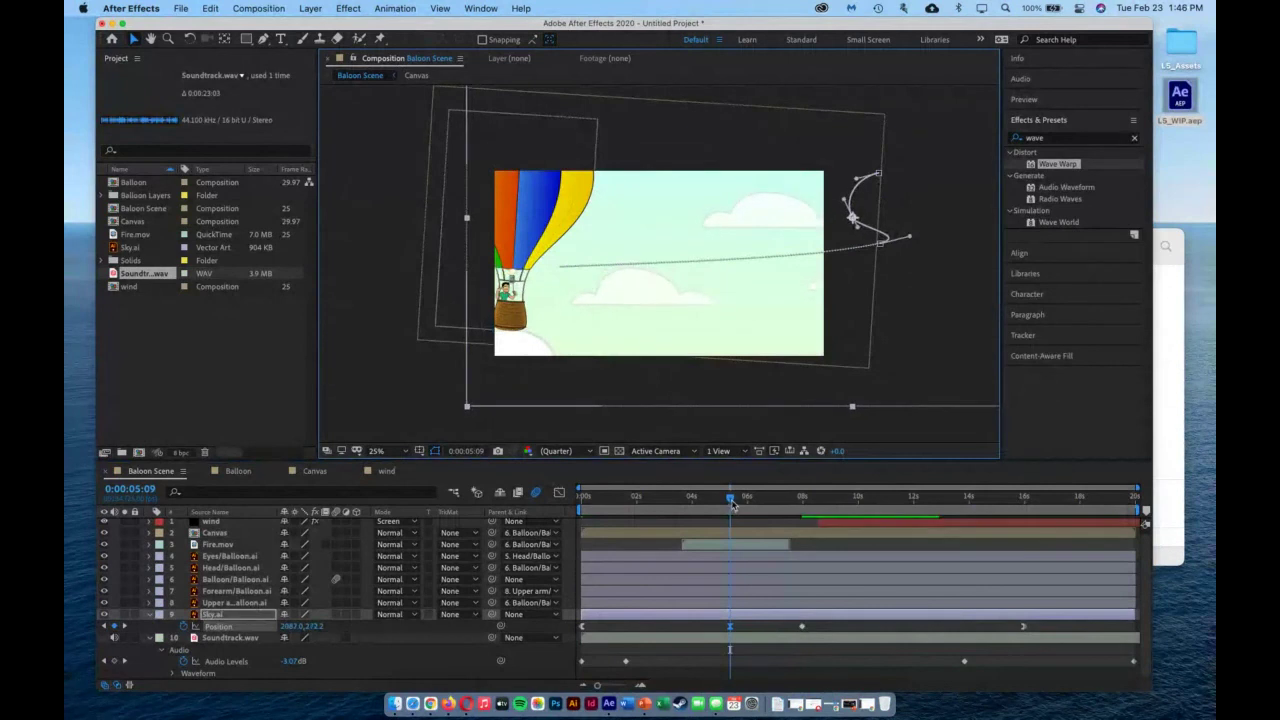
drag(730, 499, 1074, 519)
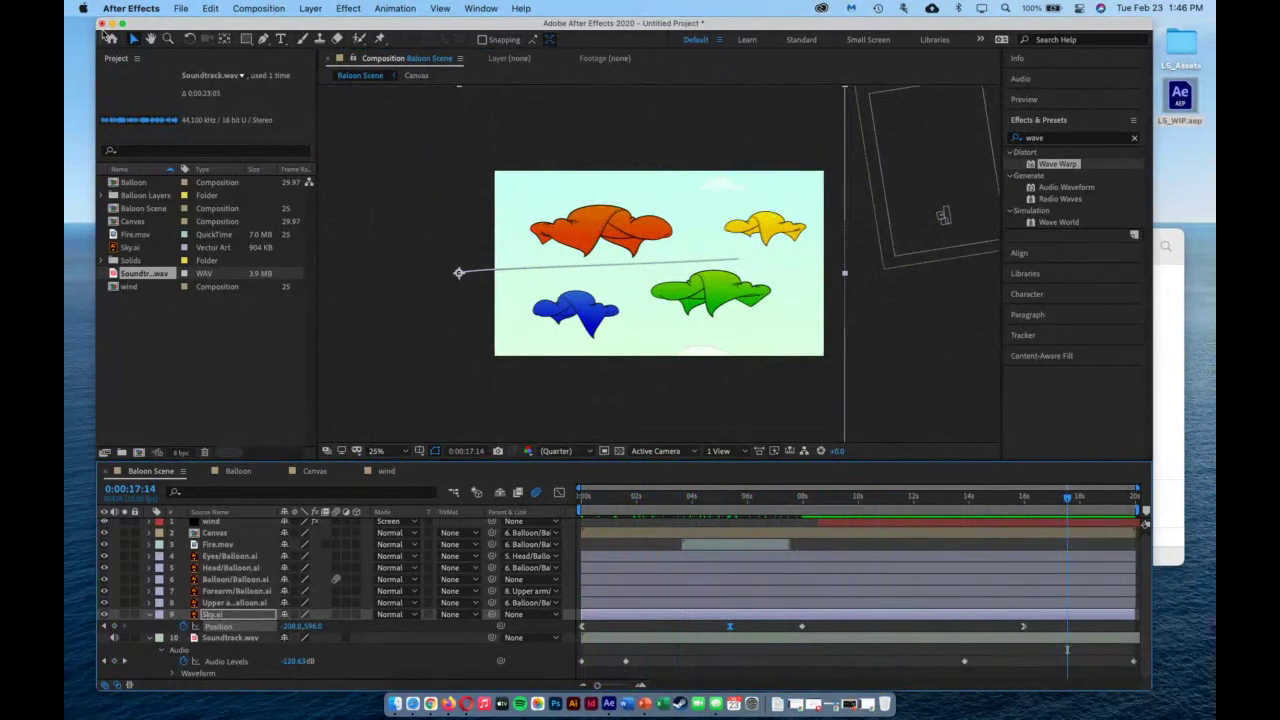
Save the project to the Desktop as L5_WIP.aep, replacing the existing file.
click(181, 8)
mouse_move(239, 160)
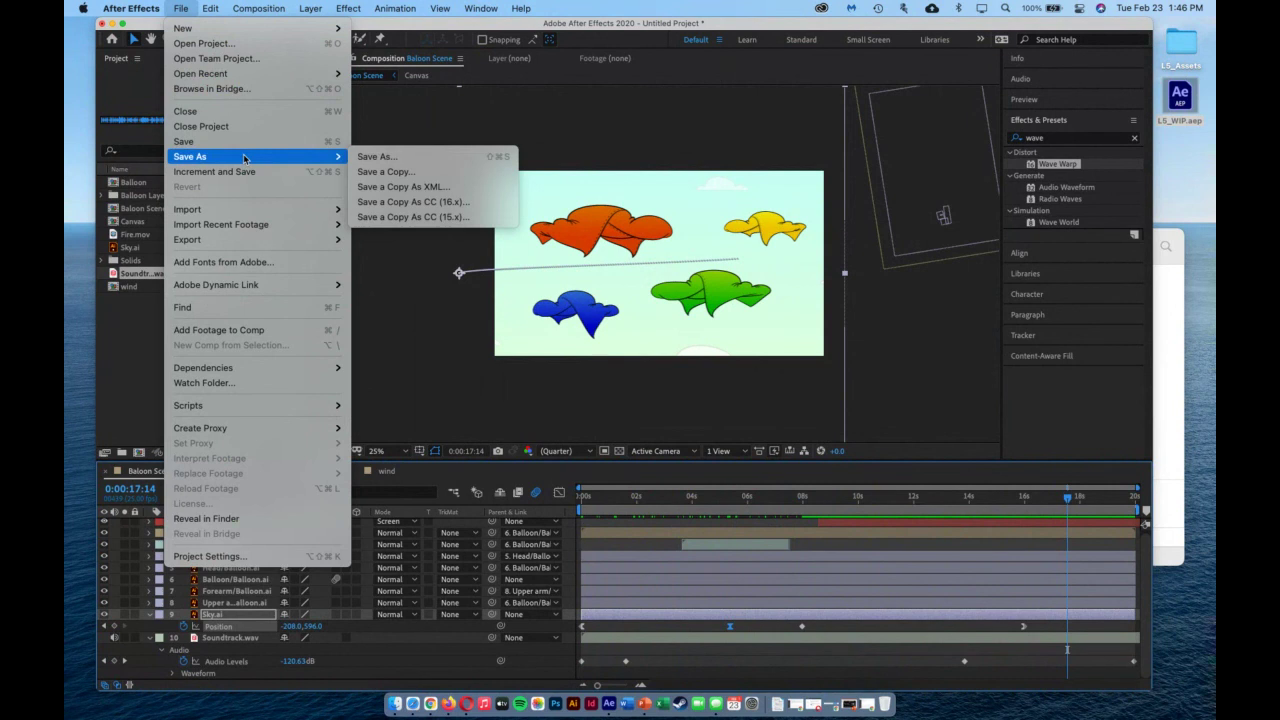
click(410, 157)
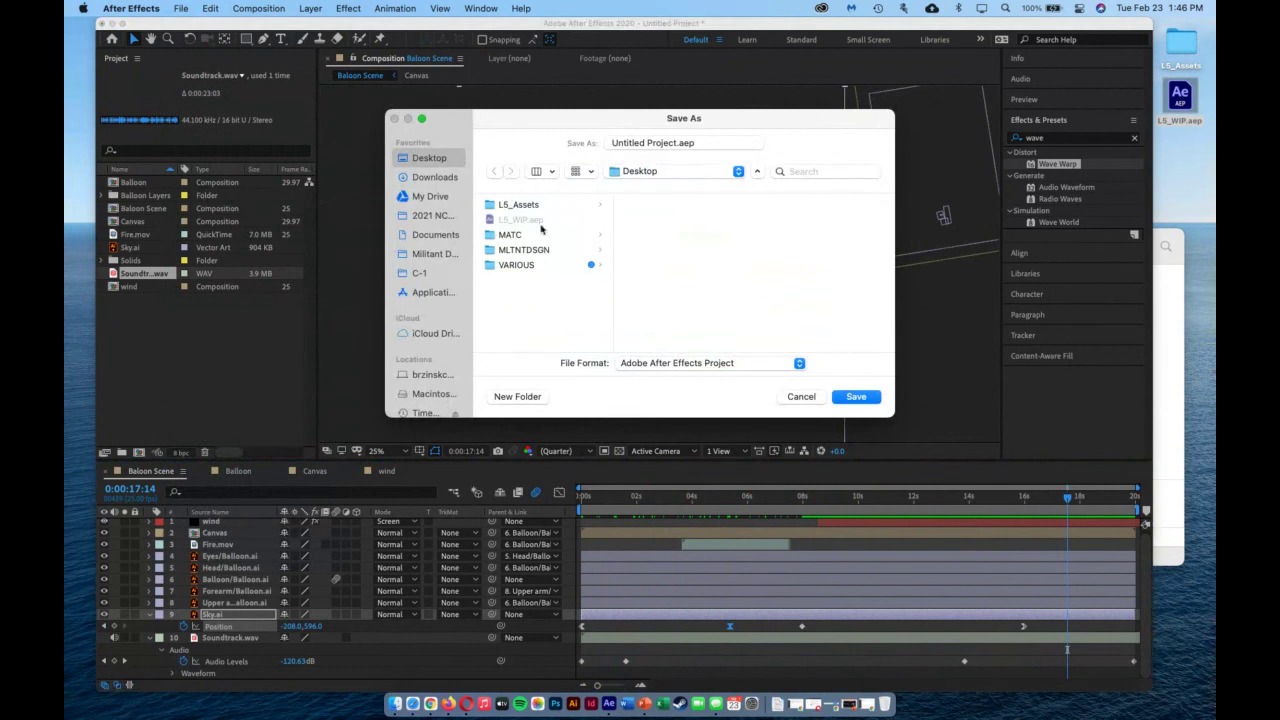
click(508, 221)
click(854, 397)
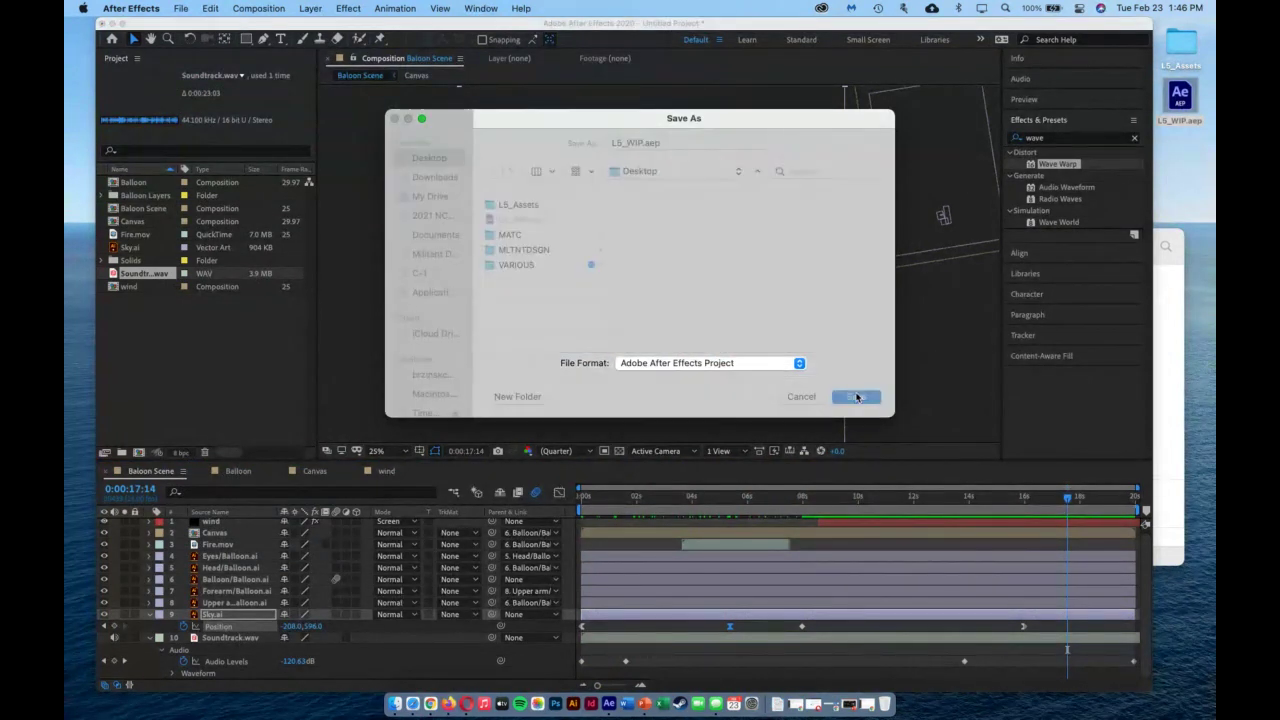
click(679, 330)
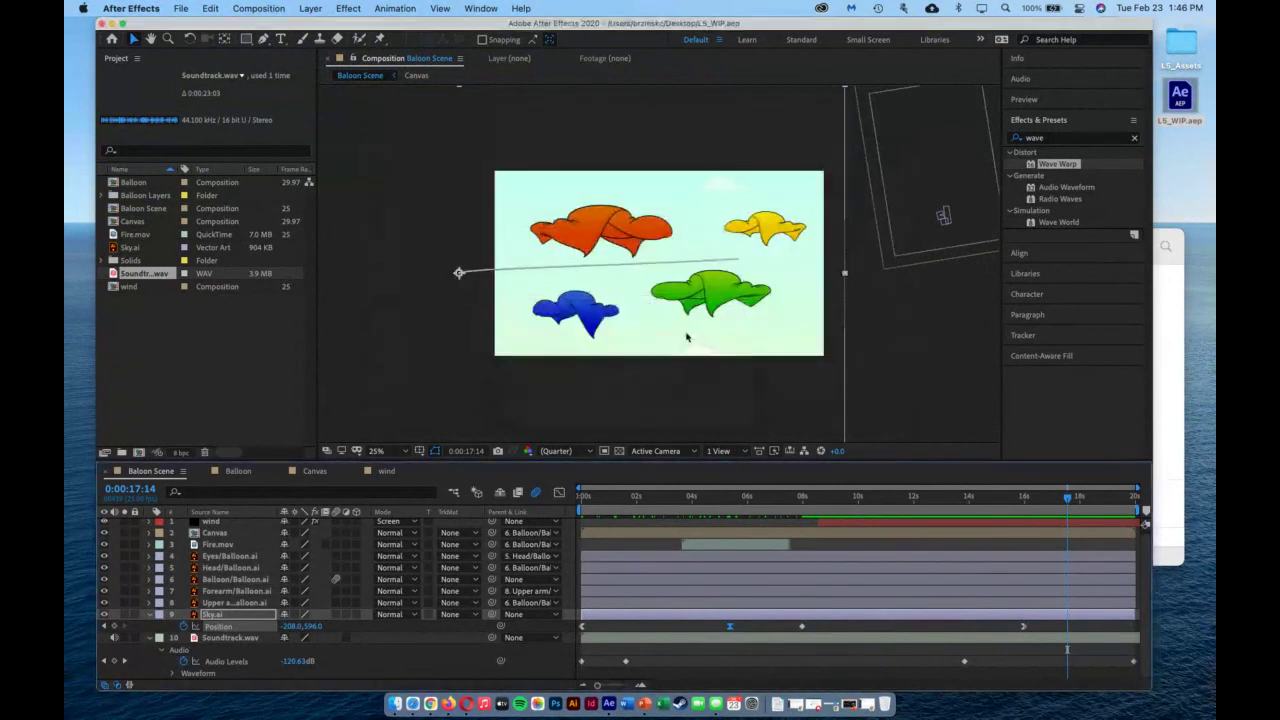
Add the Baloon Scene to the render queue and accept Best quality, Full resolution and the comp's frame rate.
click(183, 8)
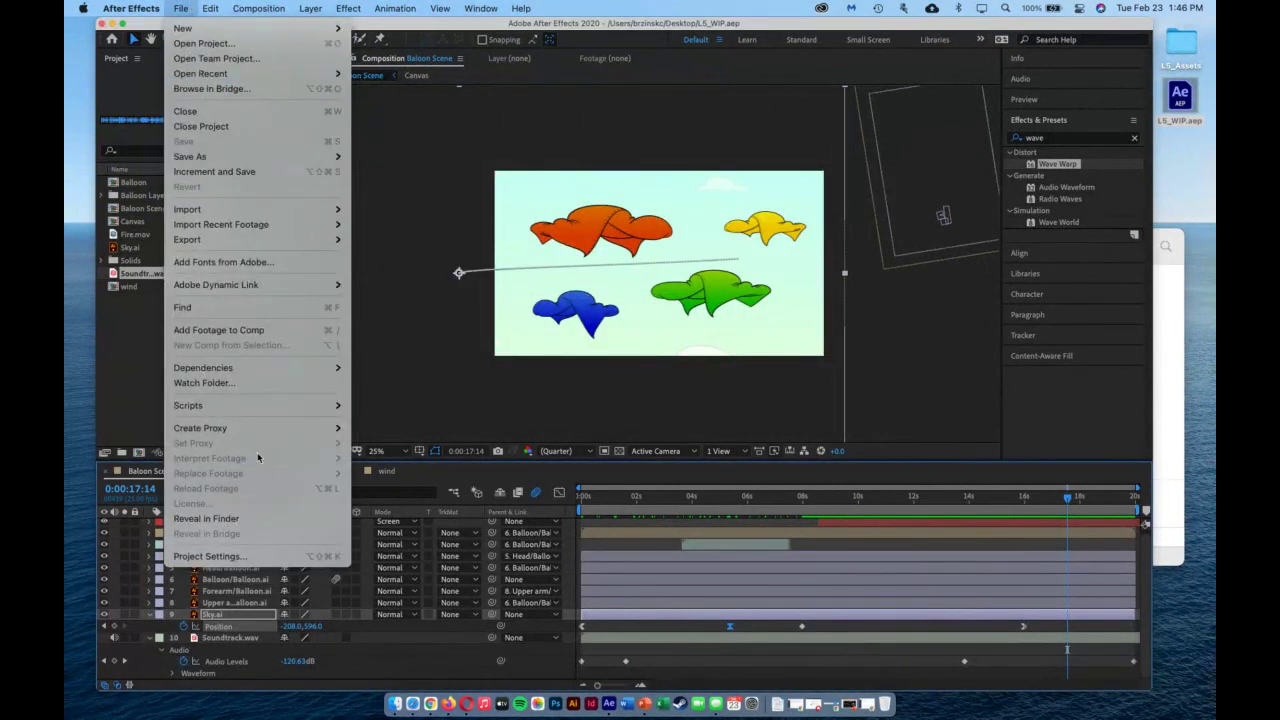
mouse_move(238, 240)
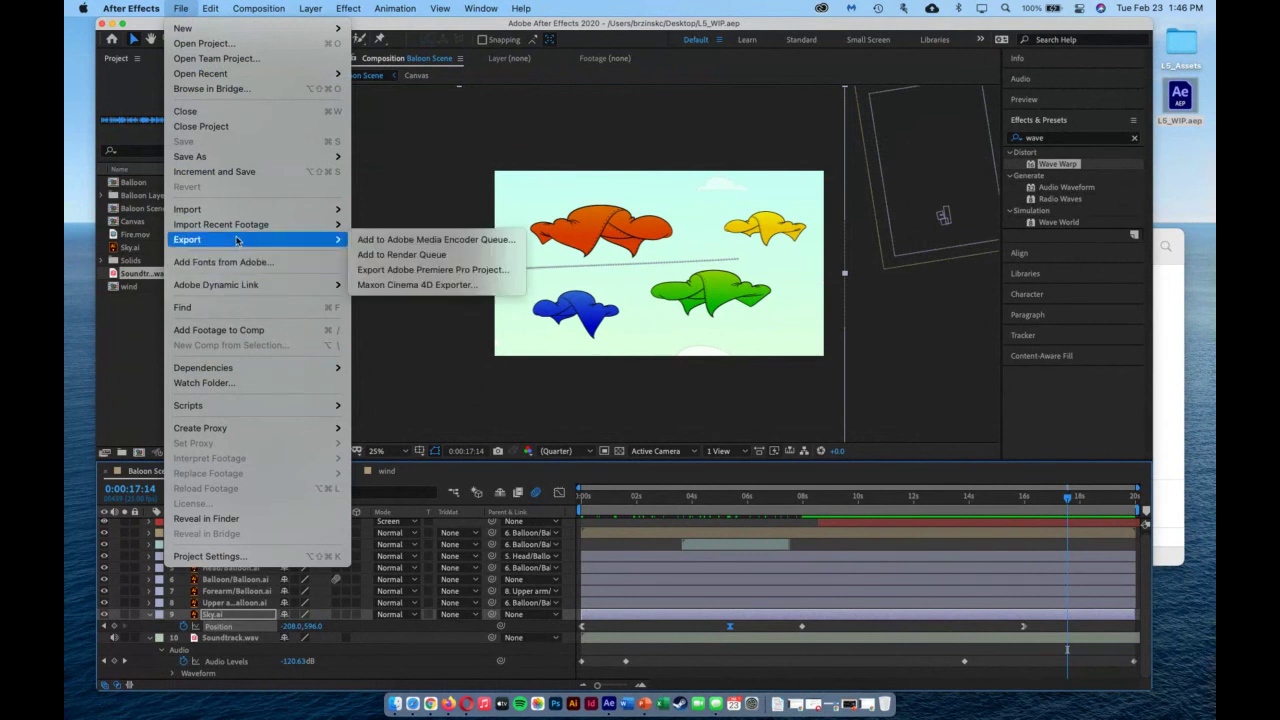
click(382, 256)
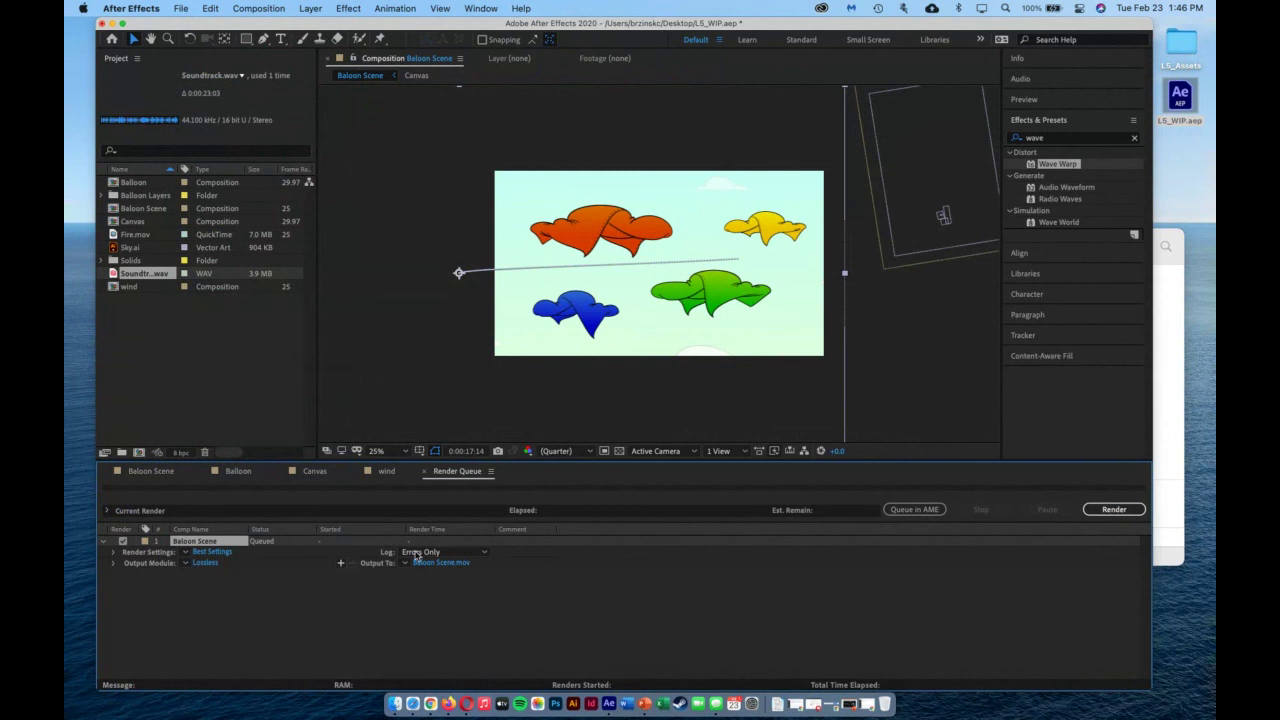
click(205, 562)
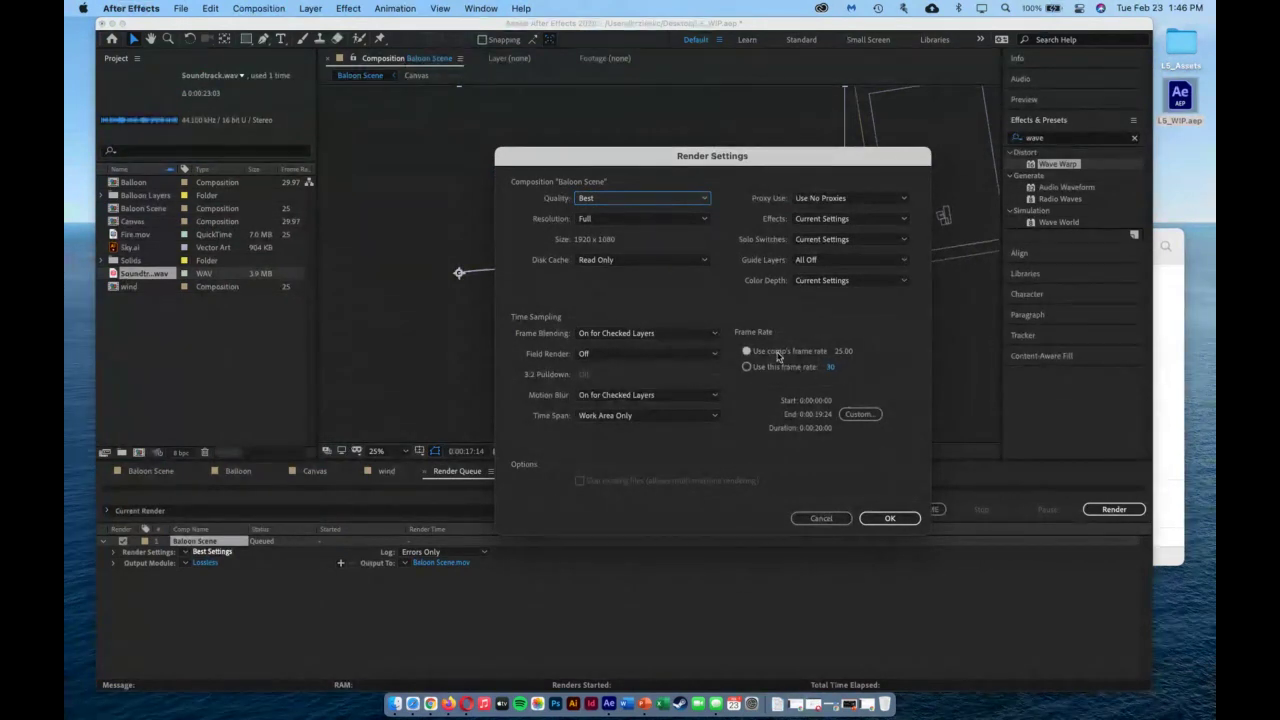
click(890, 518)
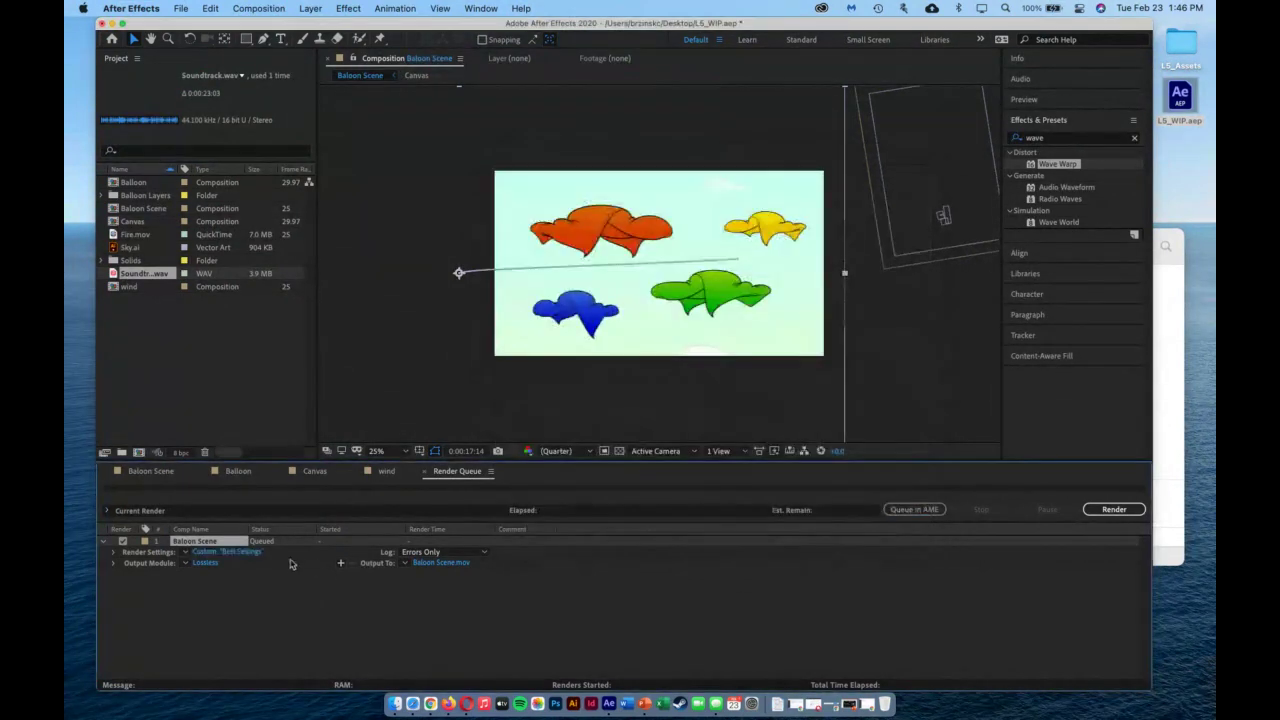
Set the output module to QuickTime with the DVCPRO HD 1080p25 video codec and output Baloon Scene.mov to the Desktop.
click(193, 564)
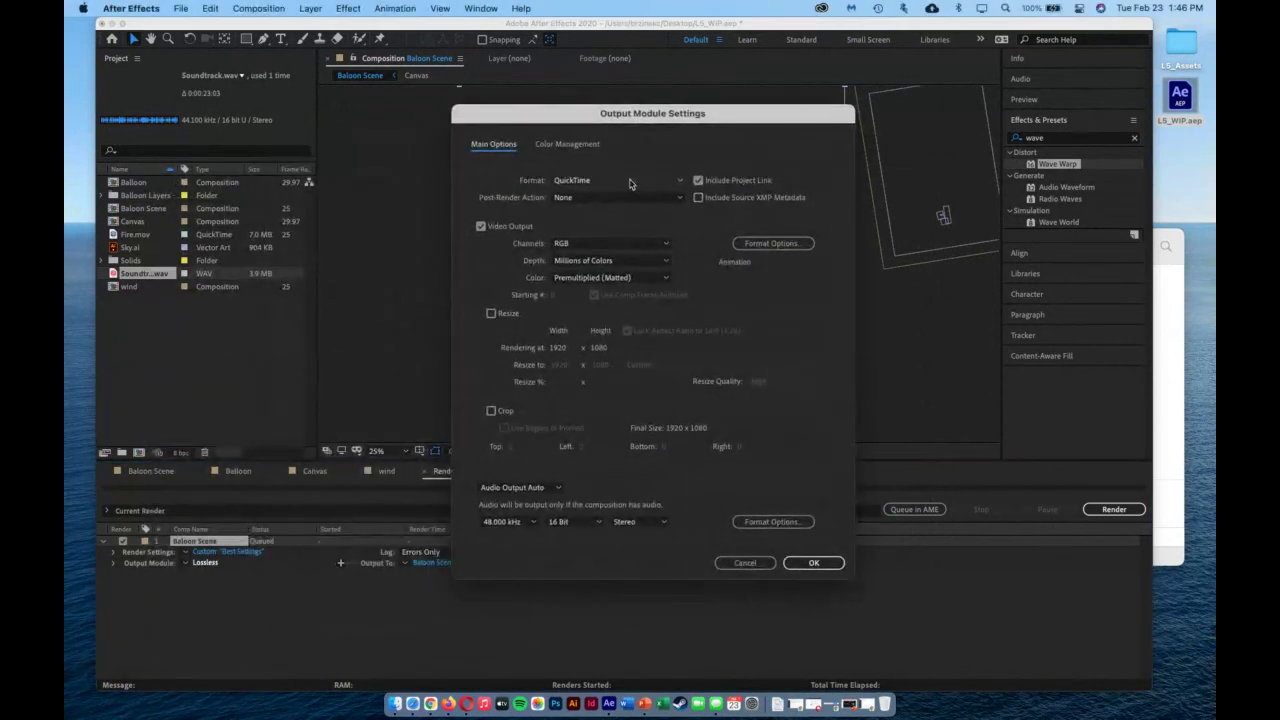
click(772, 243)
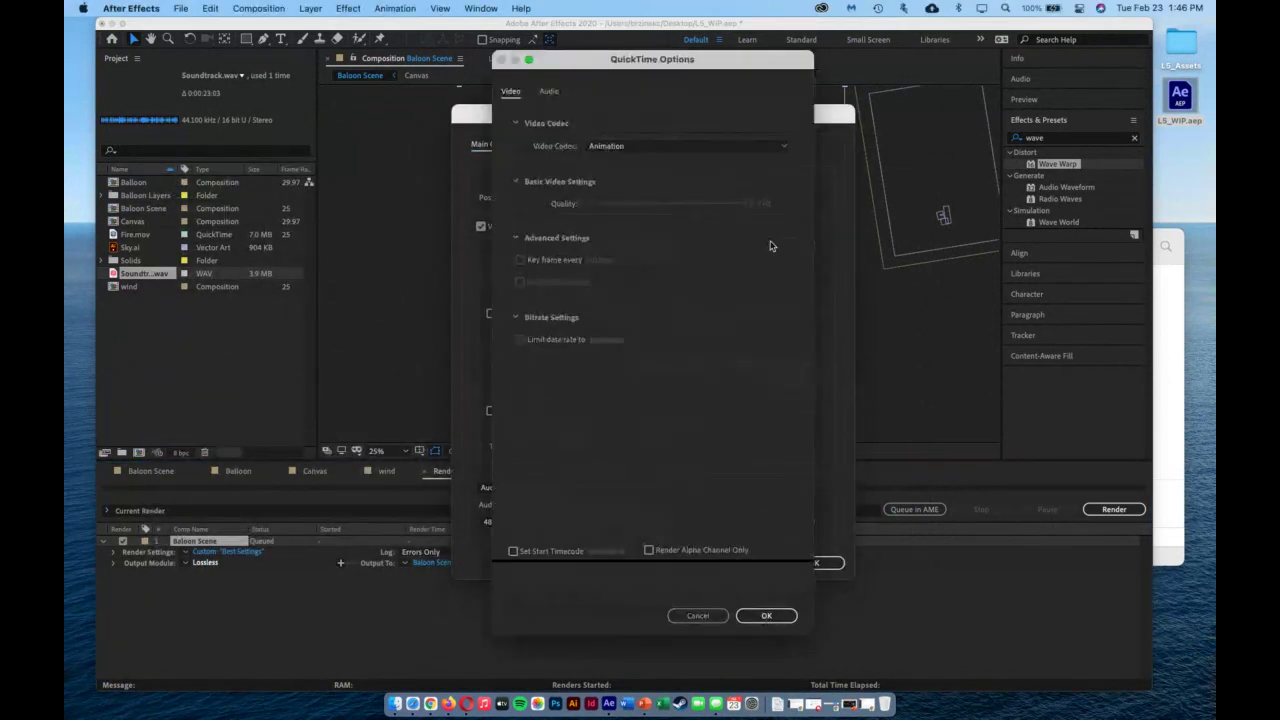
click(627, 146)
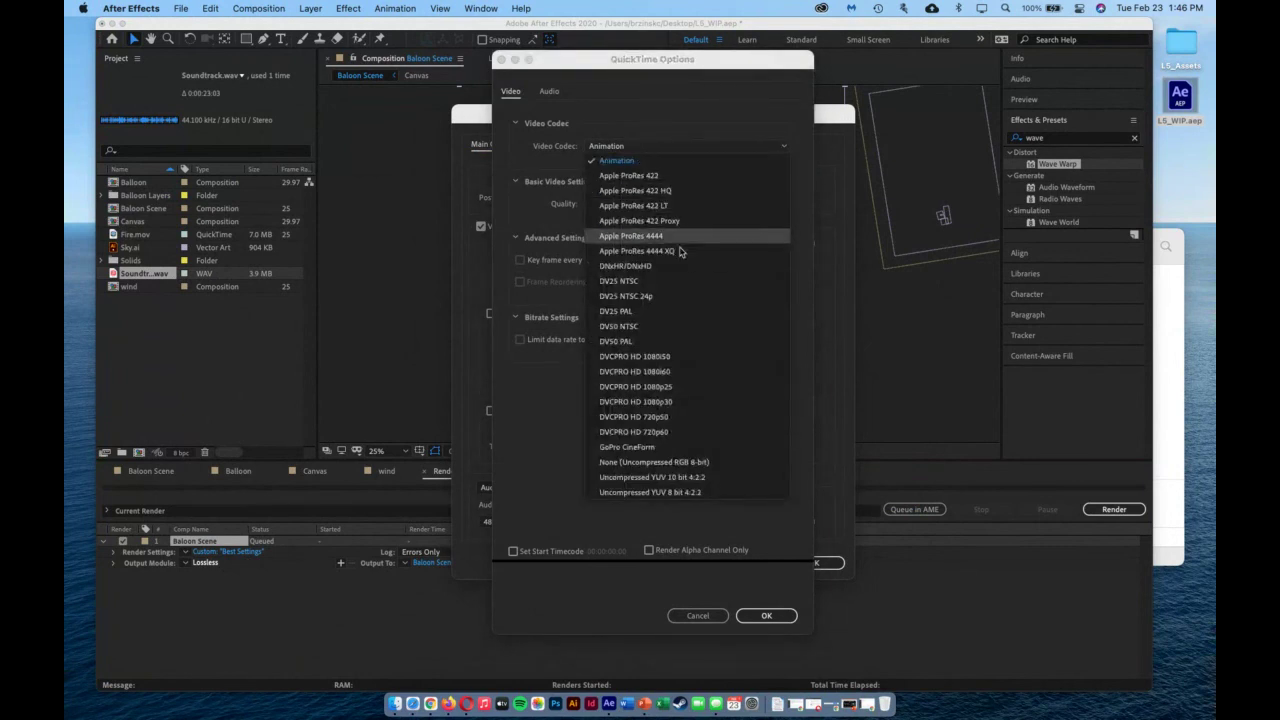
click(665, 390)
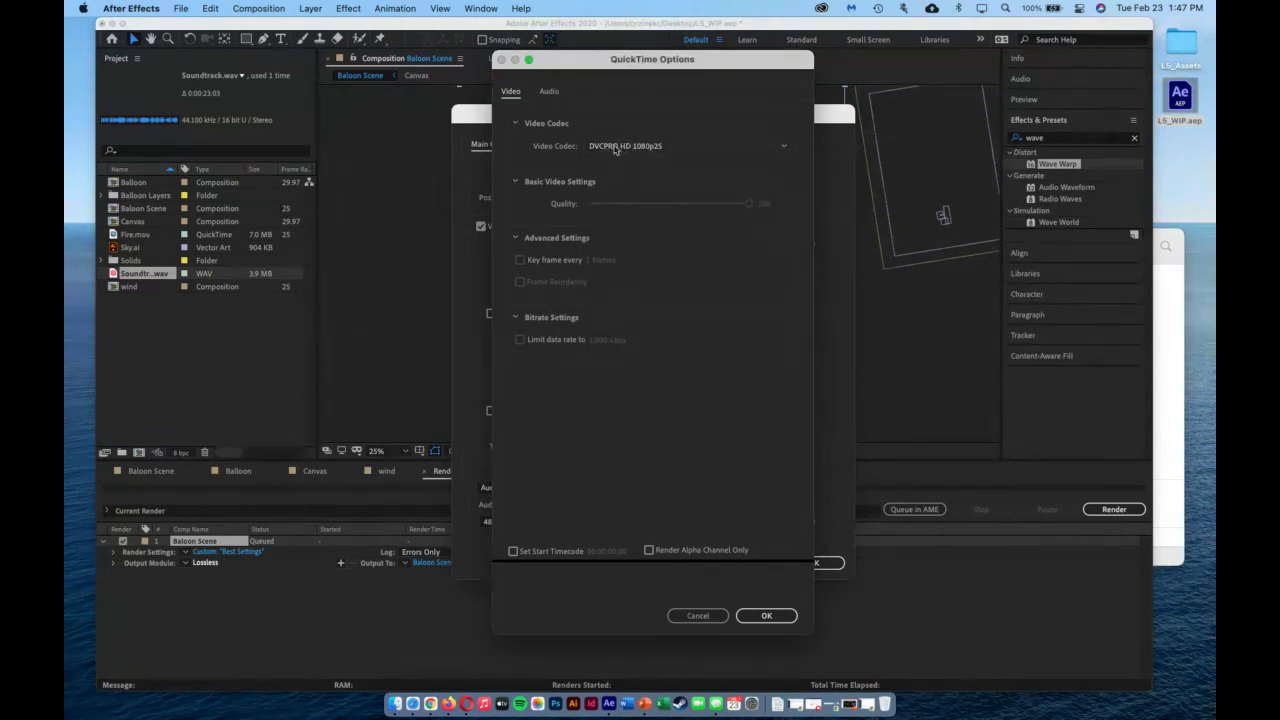
click(776, 620)
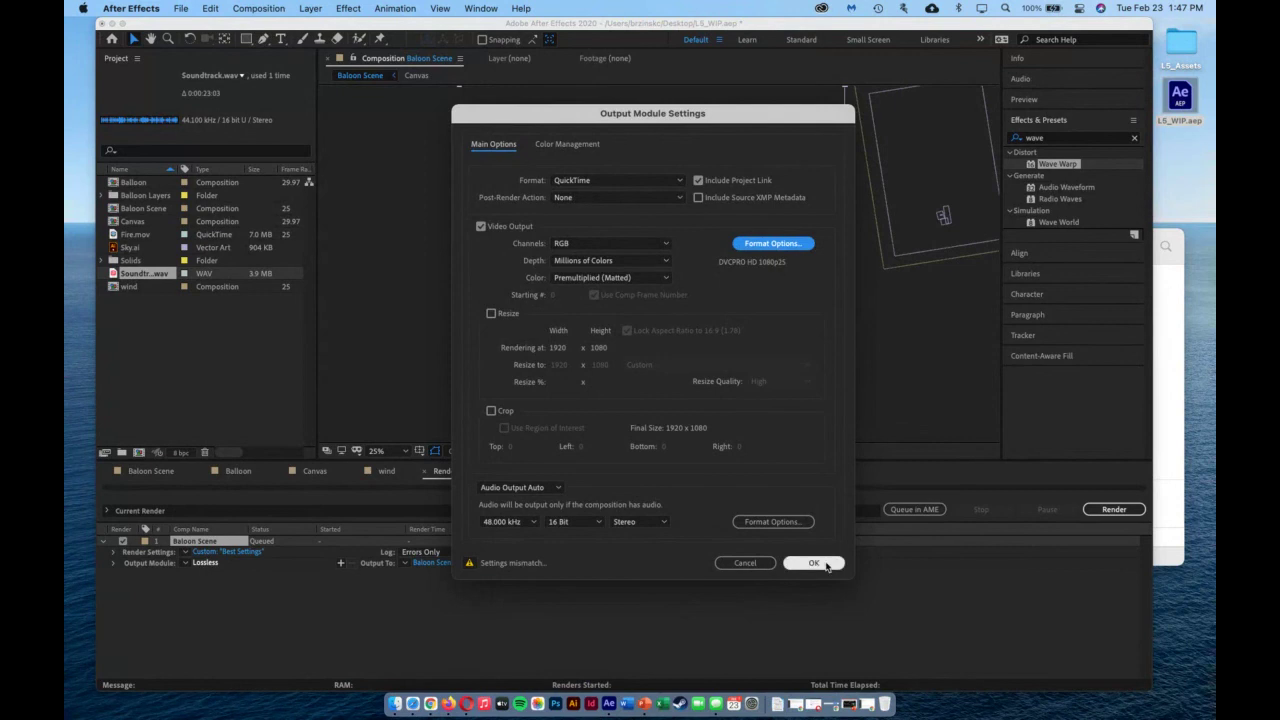
click(814, 563)
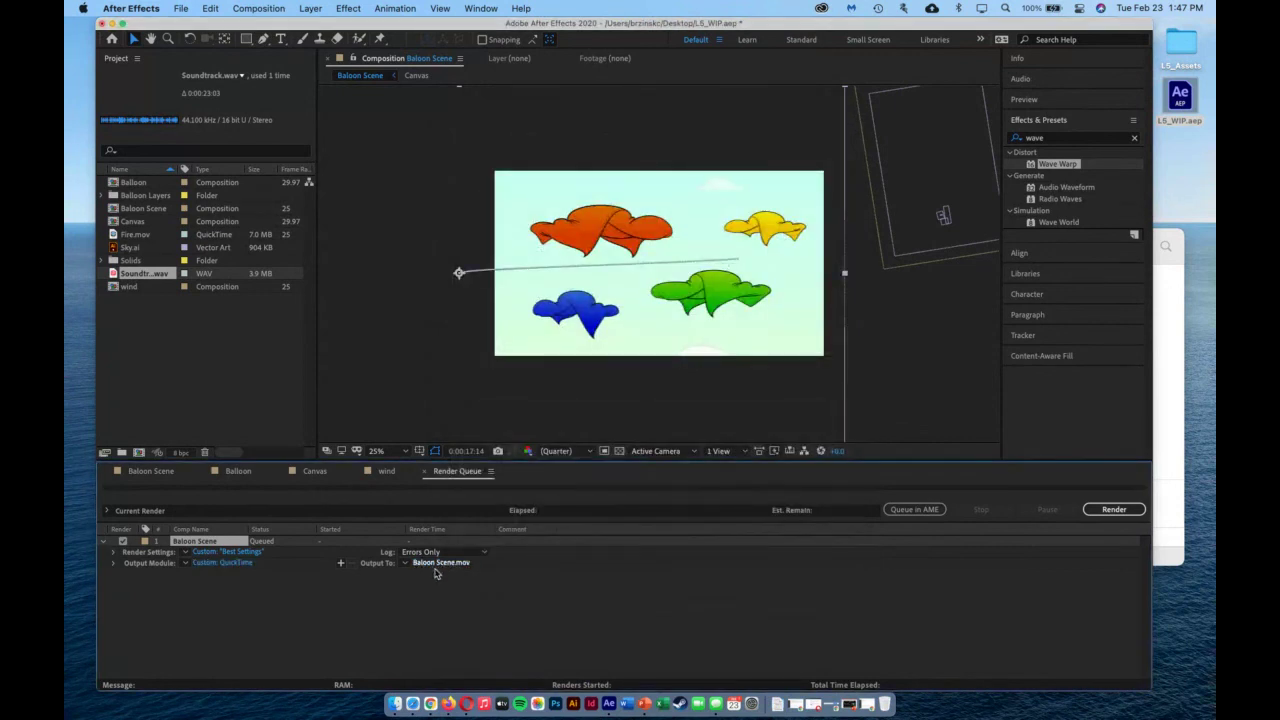
click(436, 566)
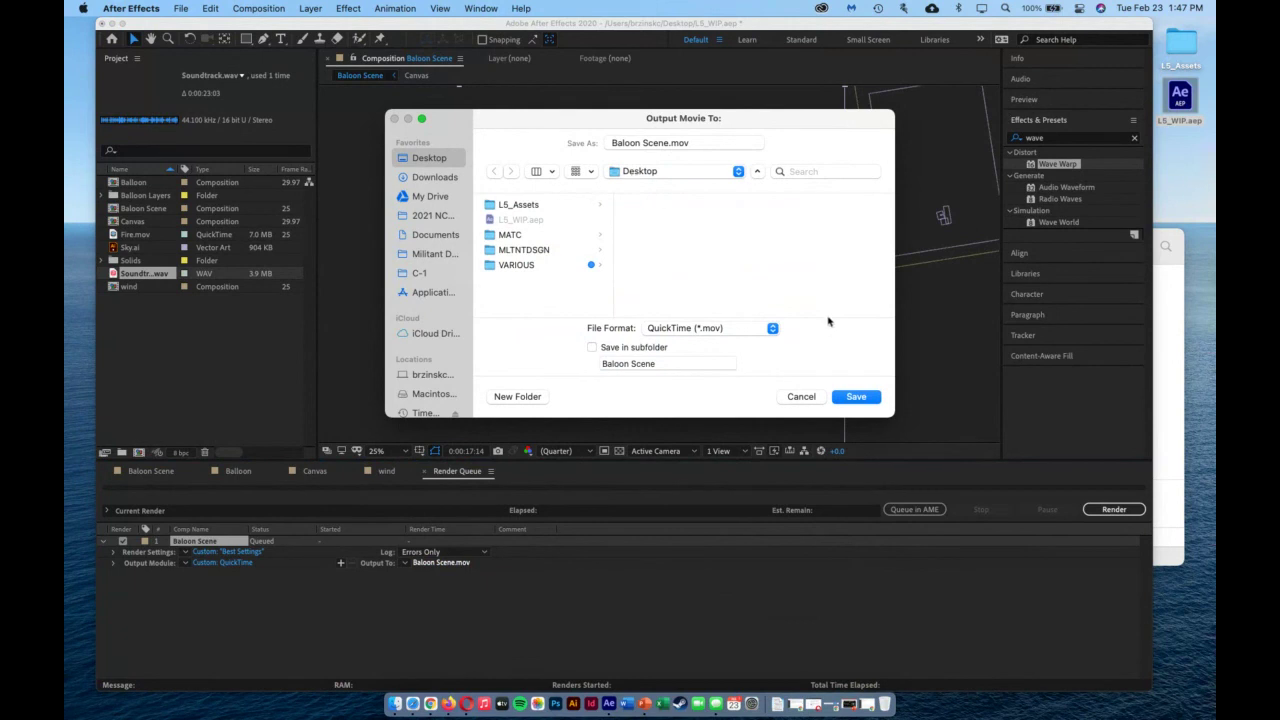
click(856, 397)
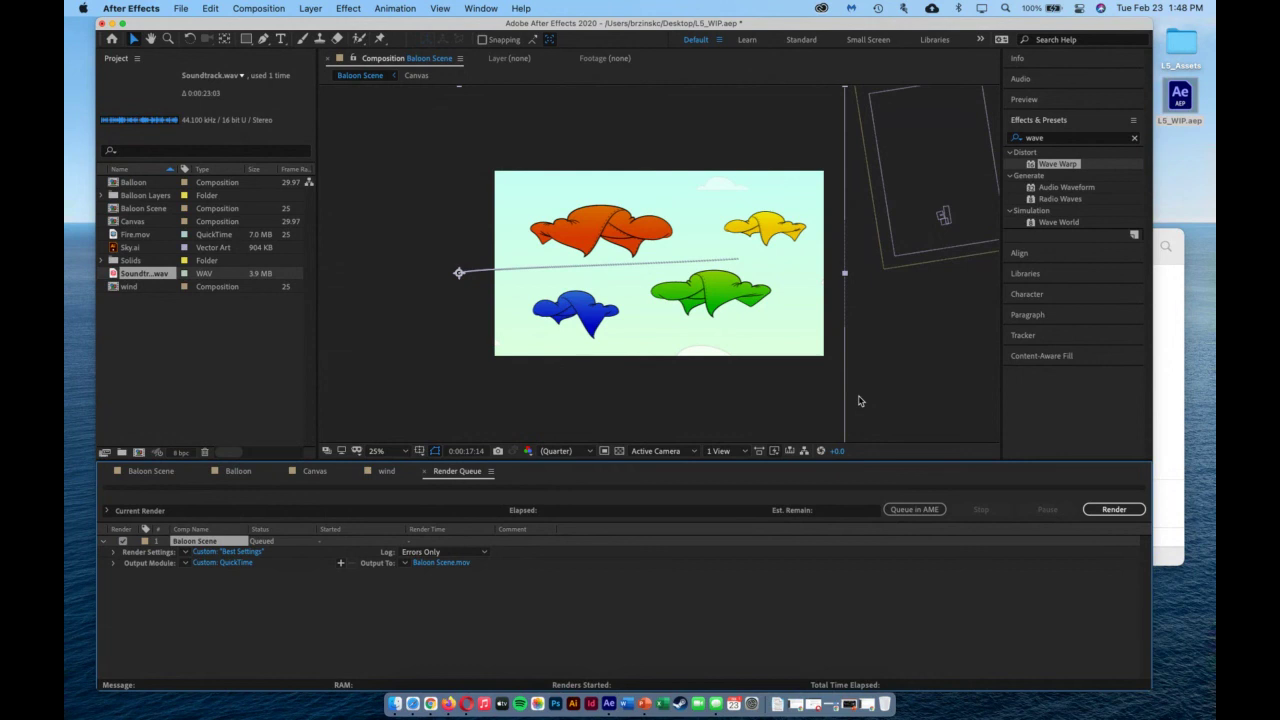
Minimize the project window, switch to Chrome and view the Project #1 - Title Card submission folder in Google Drive.
click(111, 22)
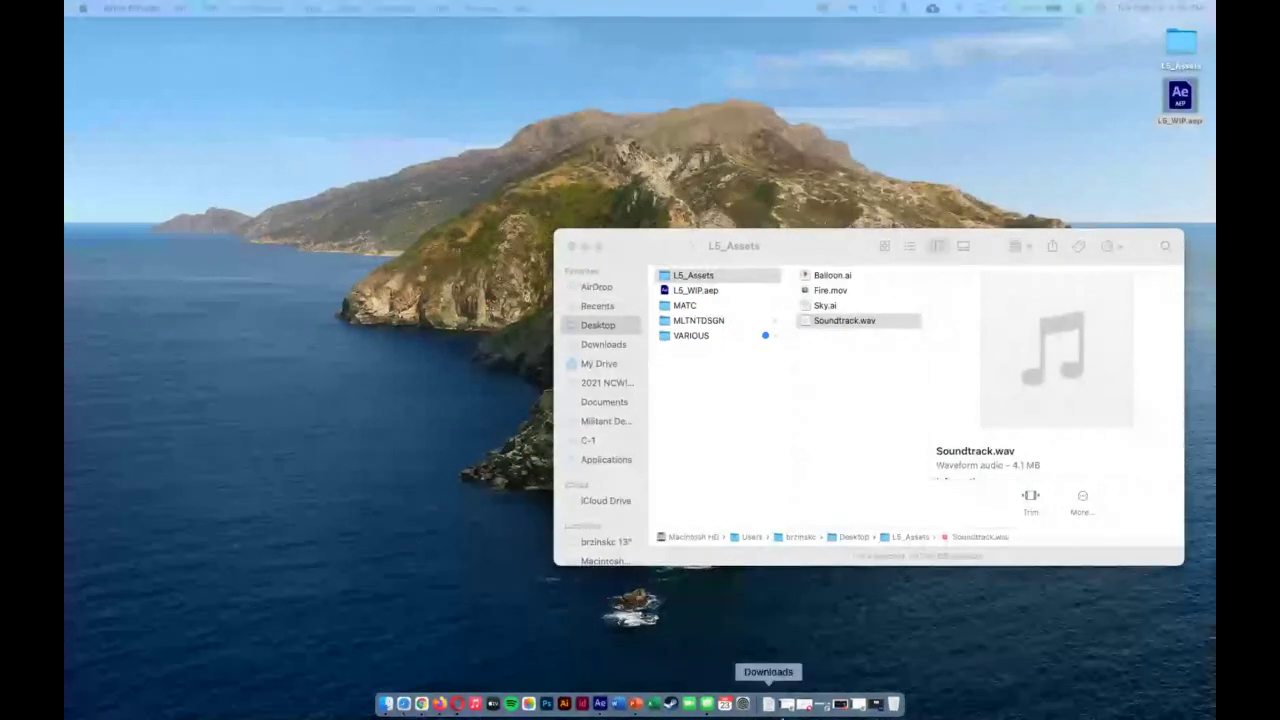
click(857, 711)
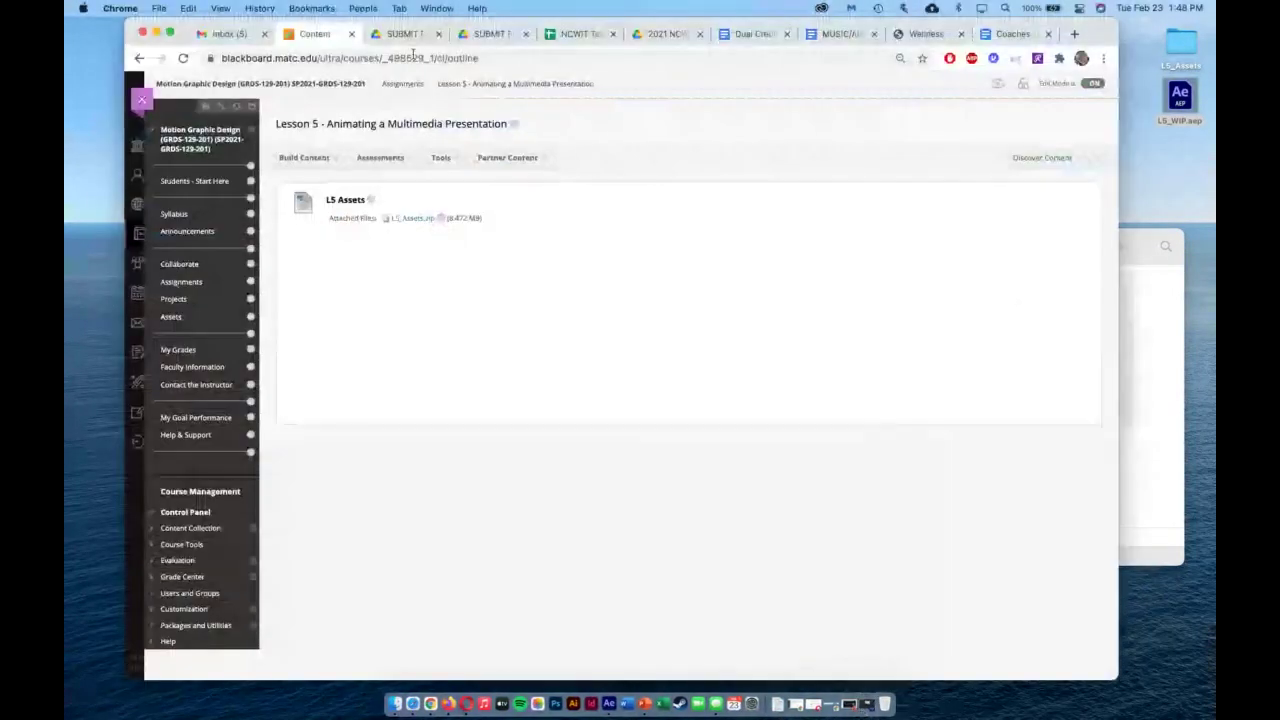
click(405, 34)
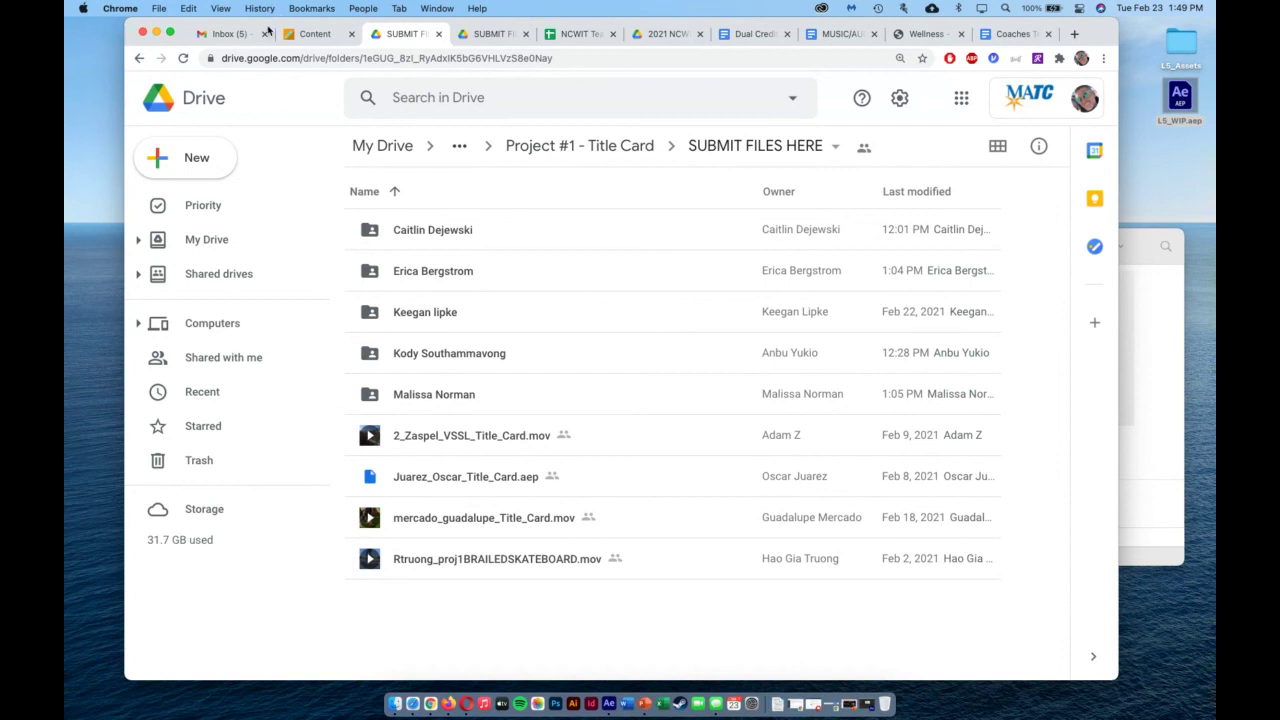
Switch back to After Effects, close the render queue and show the Baloon Scene timeline.
click(869, 705)
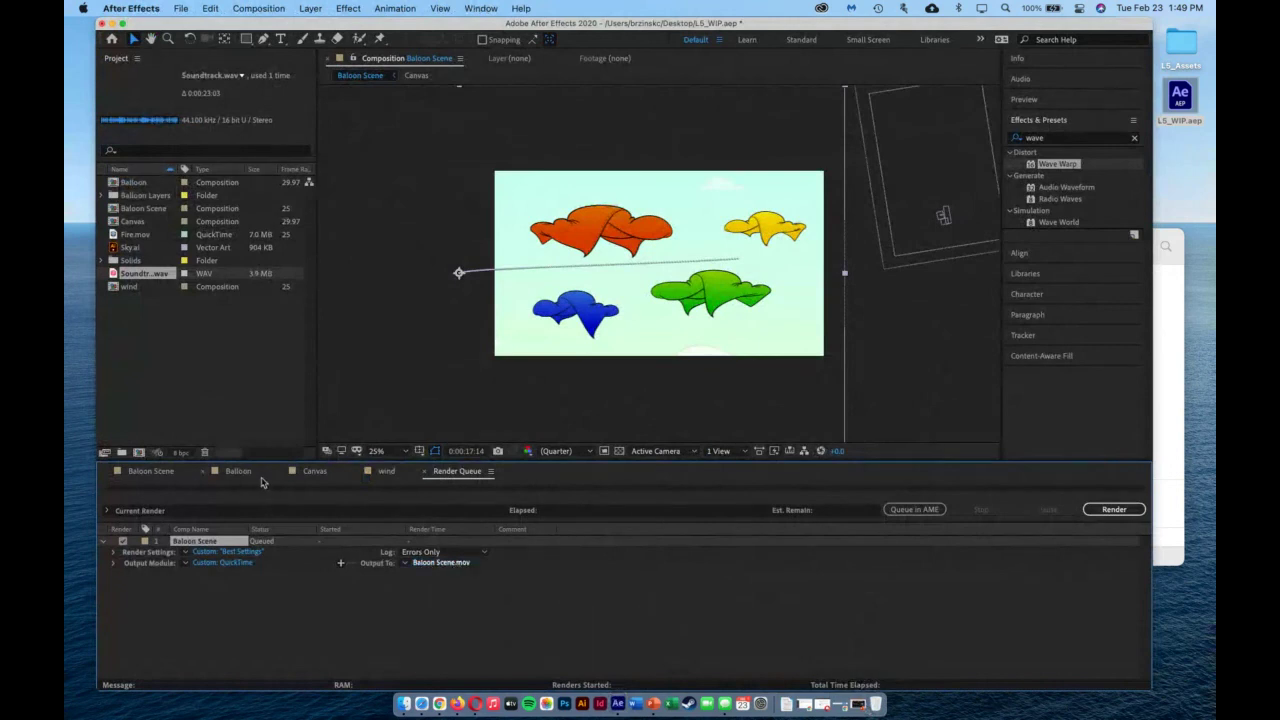
click(424, 471)
click(148, 471)
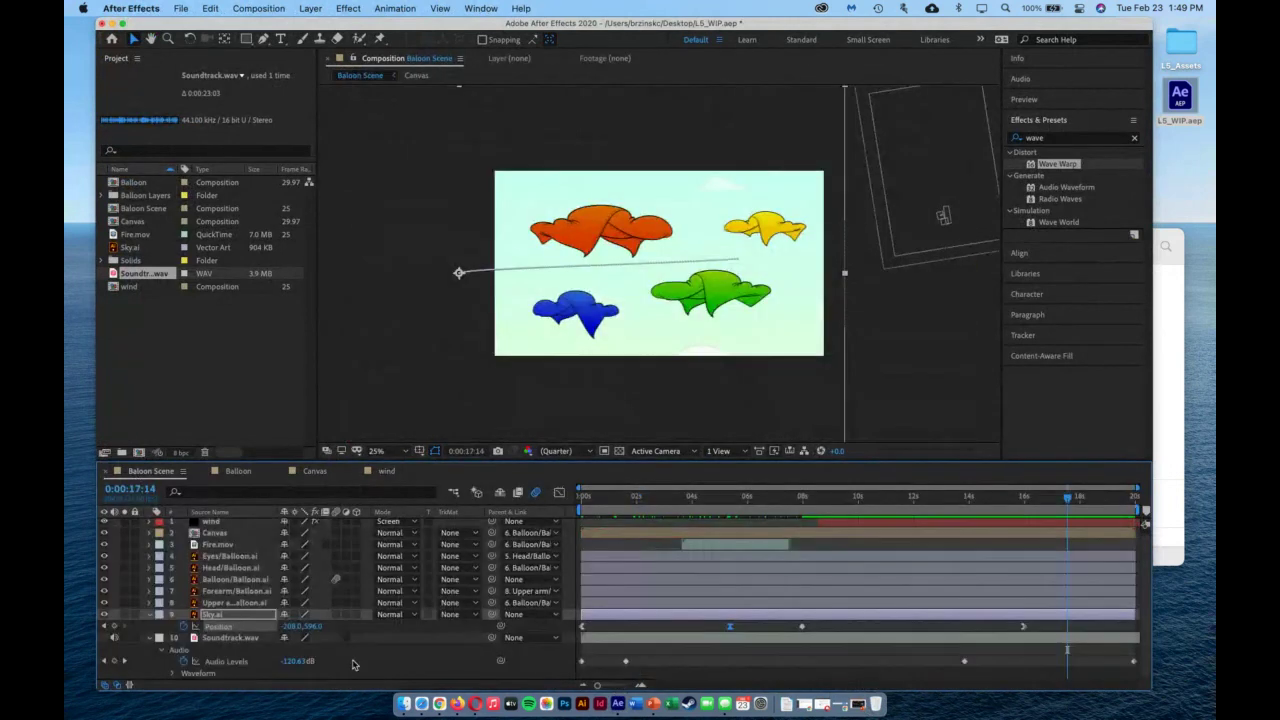